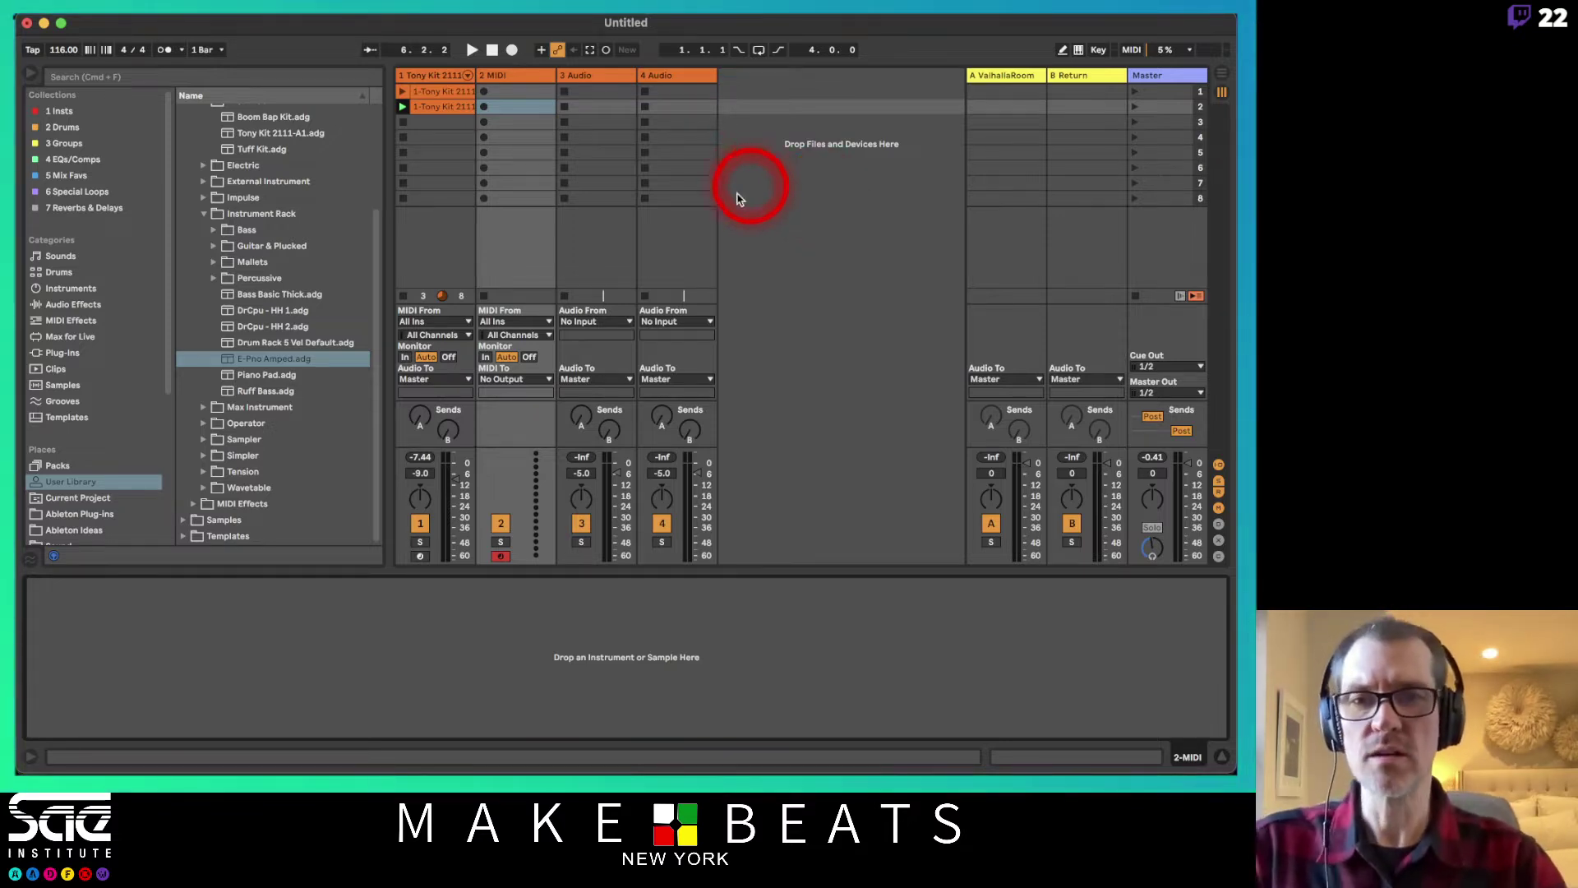
left_click(543, 89)
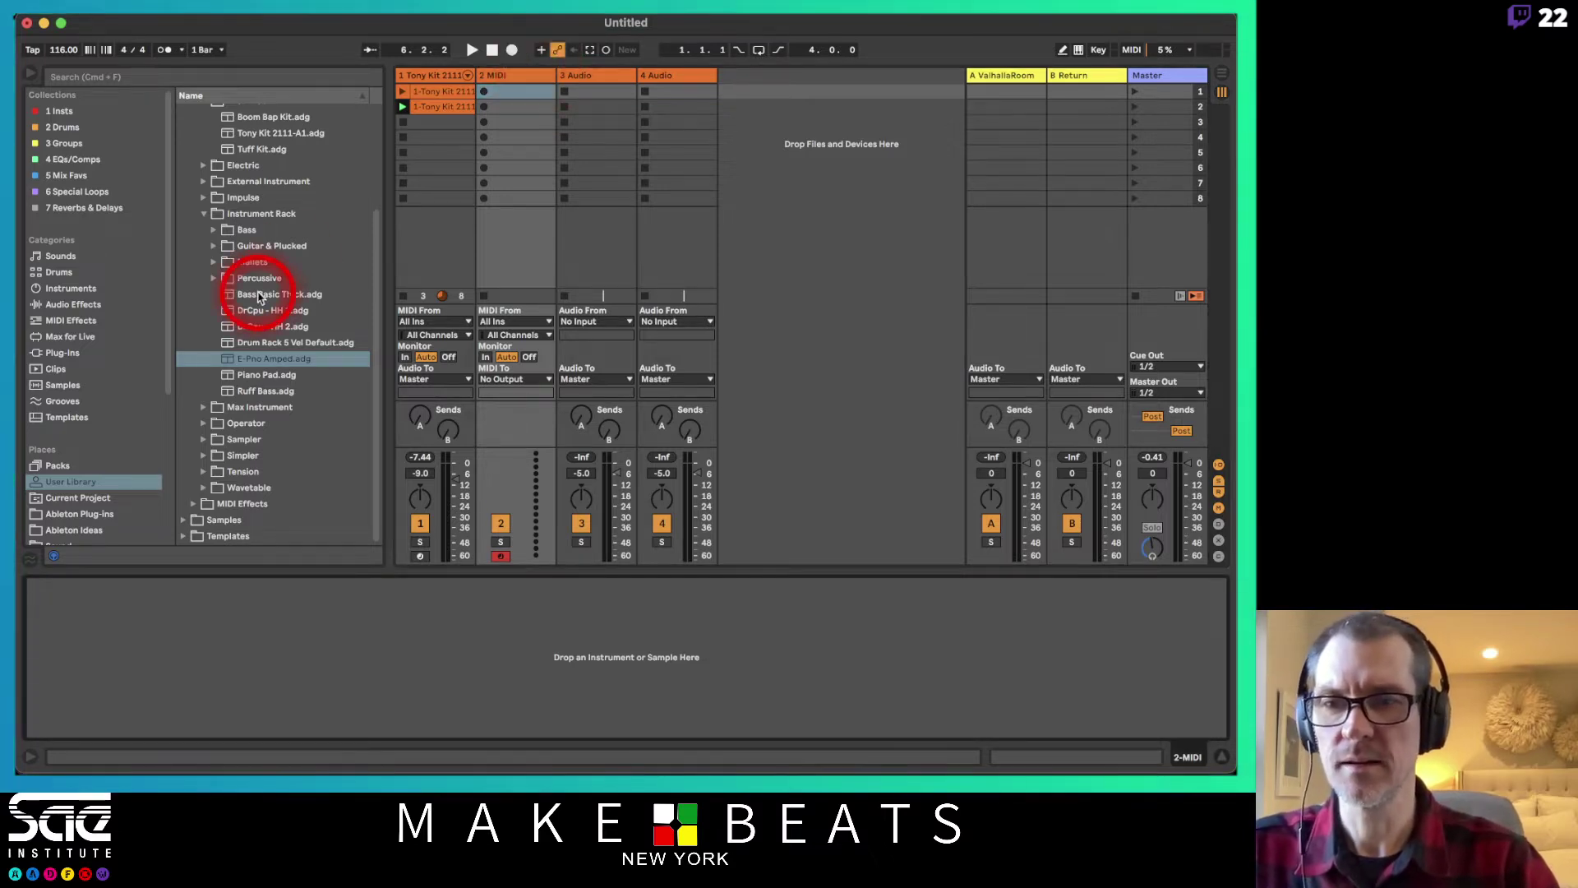
scroll(193, 197, "up", 1)
left_click(207, 195)
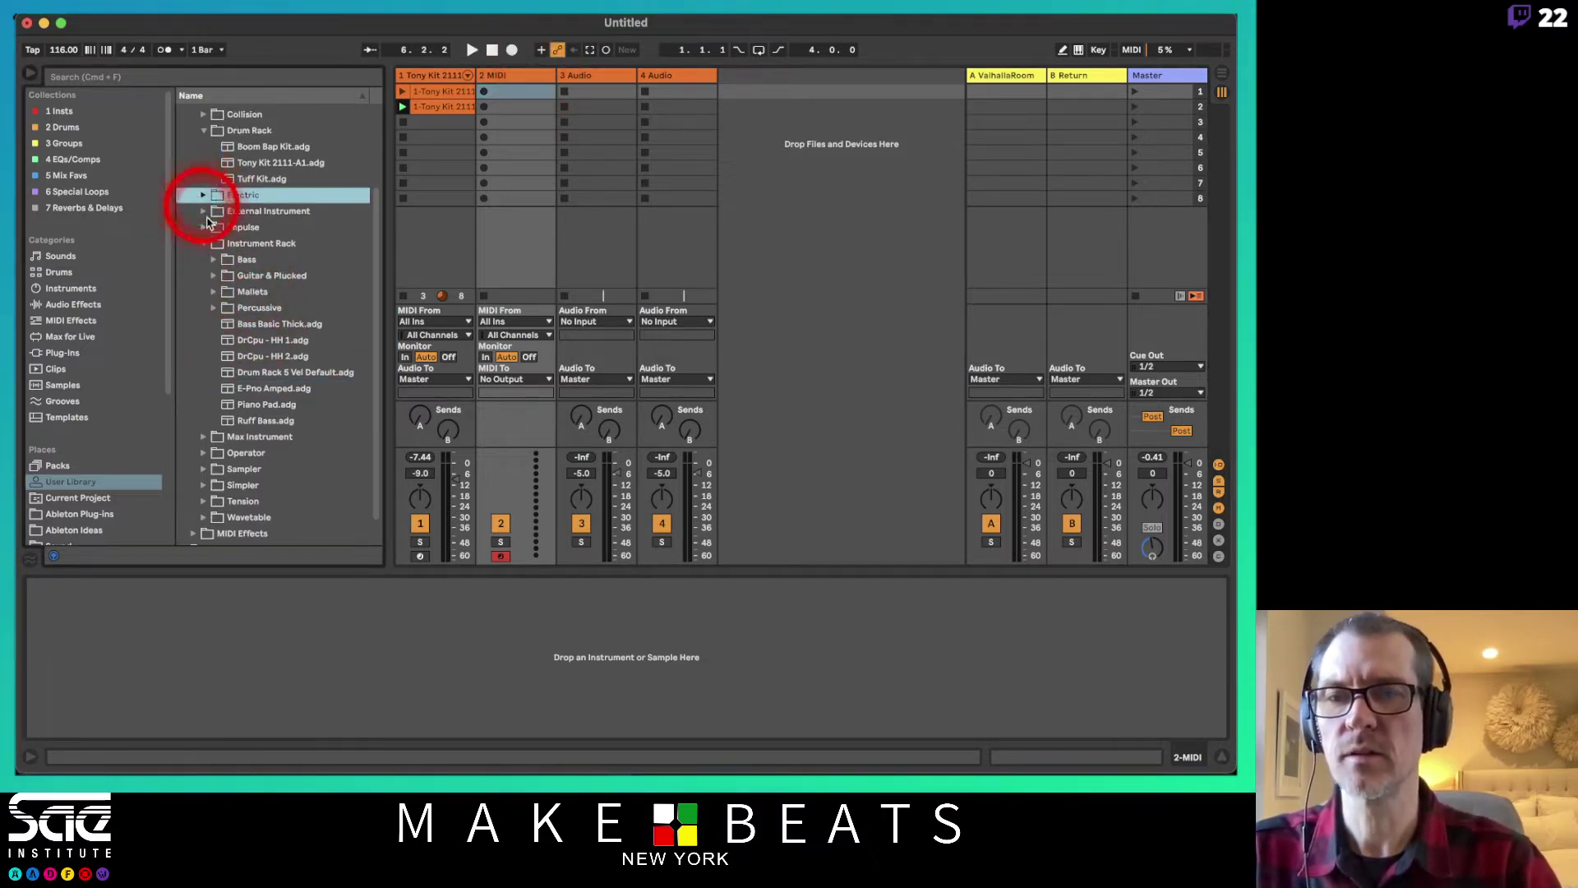
left_click(205, 196)
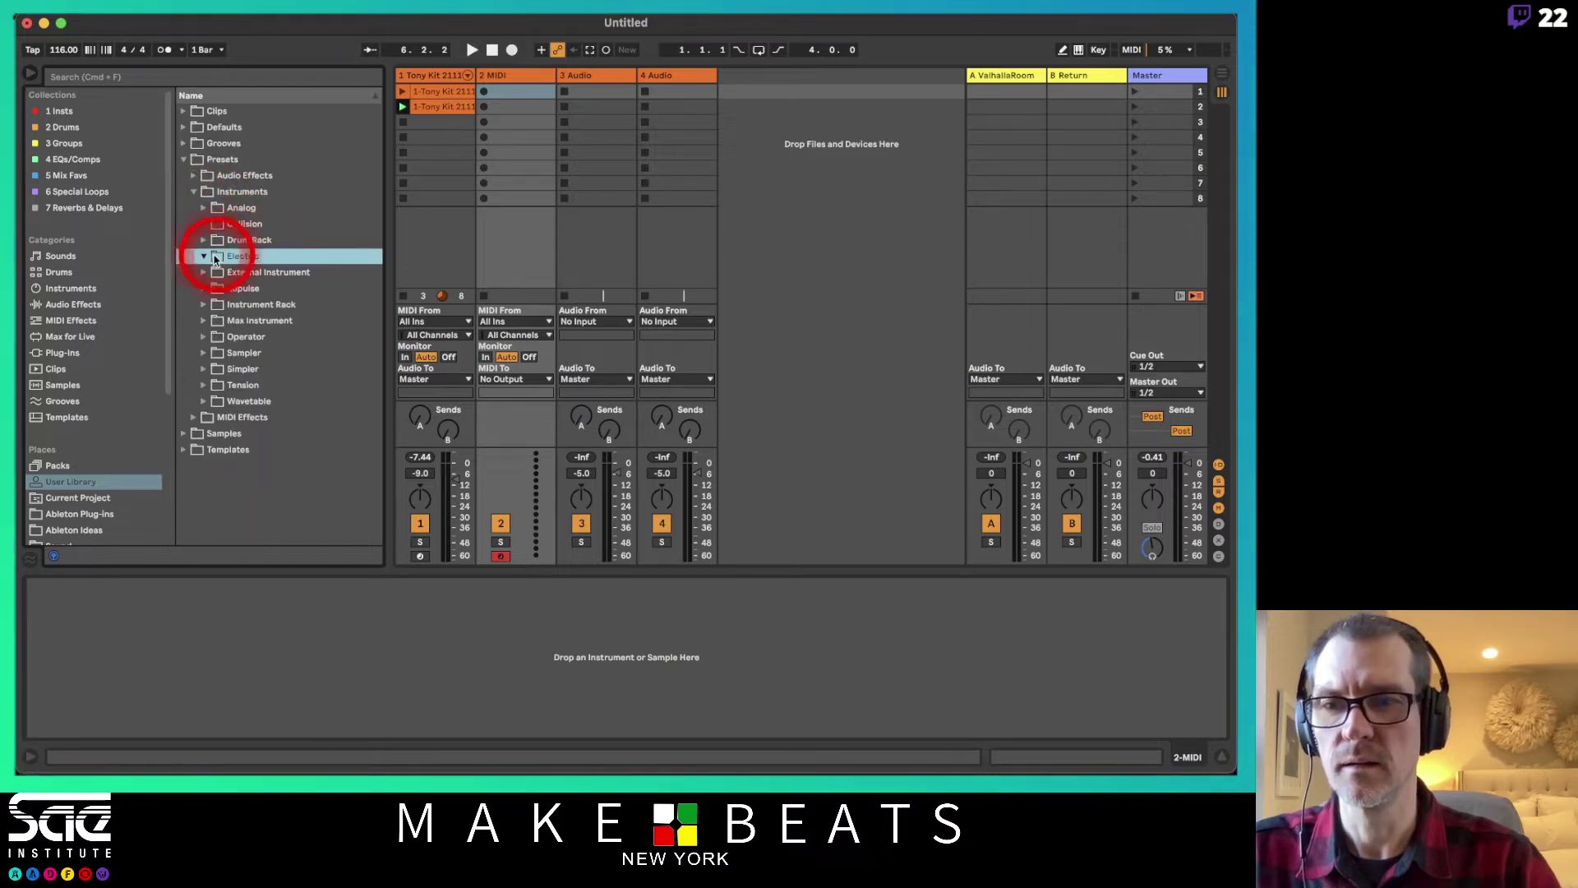
left_click(215, 258)
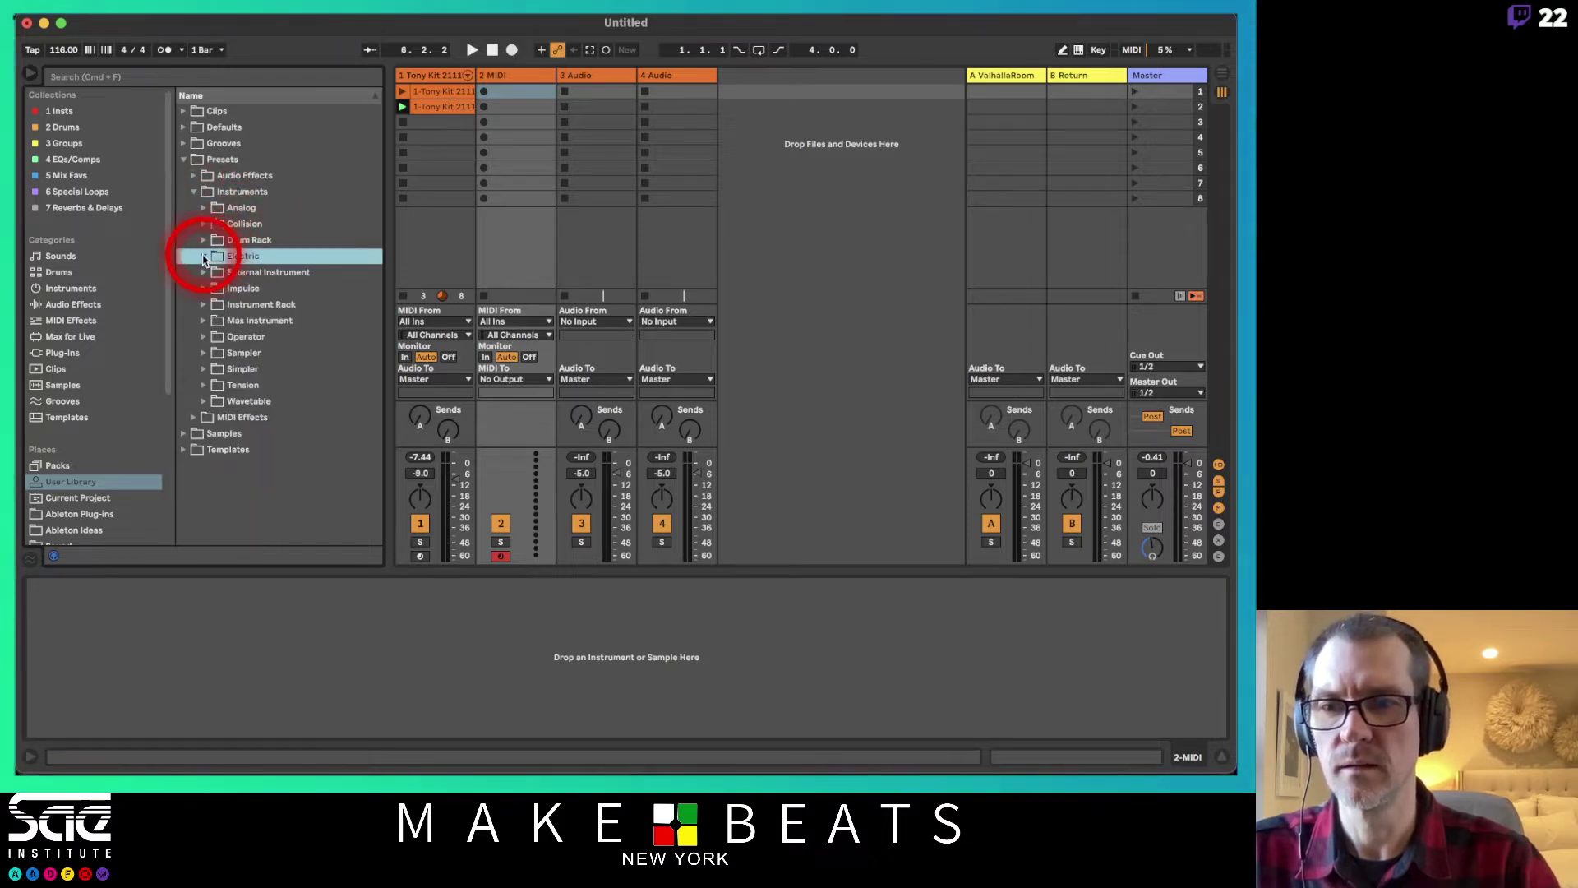
- Browse the Instruments category to the Piano & Keys presets of the Electric instrument
left_click(89, 283)
left_click(185, 115)
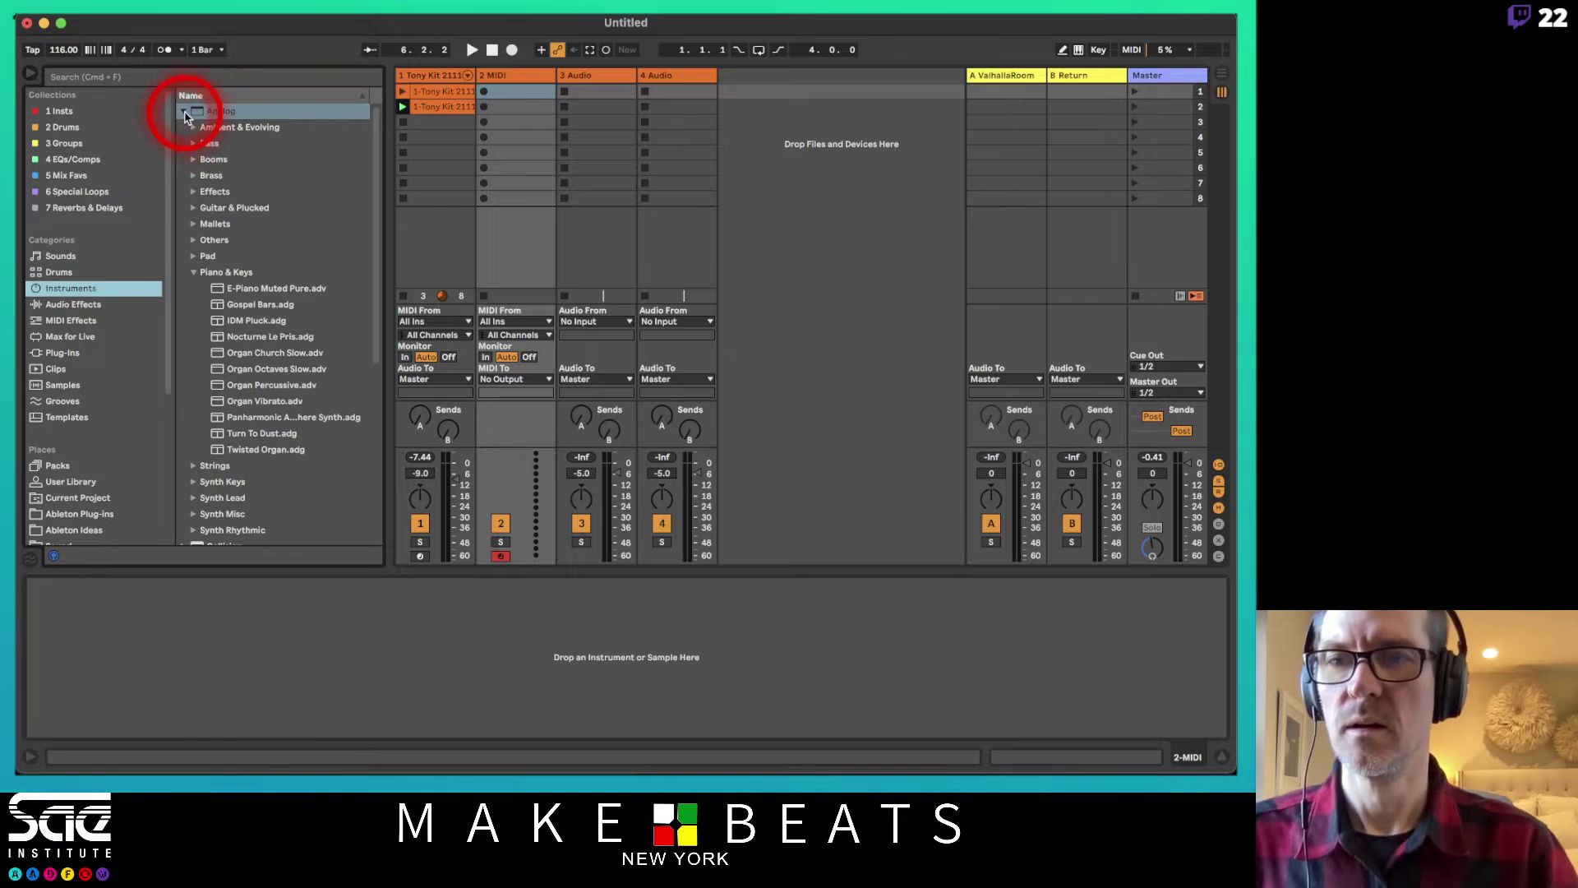
left_click(184, 112)
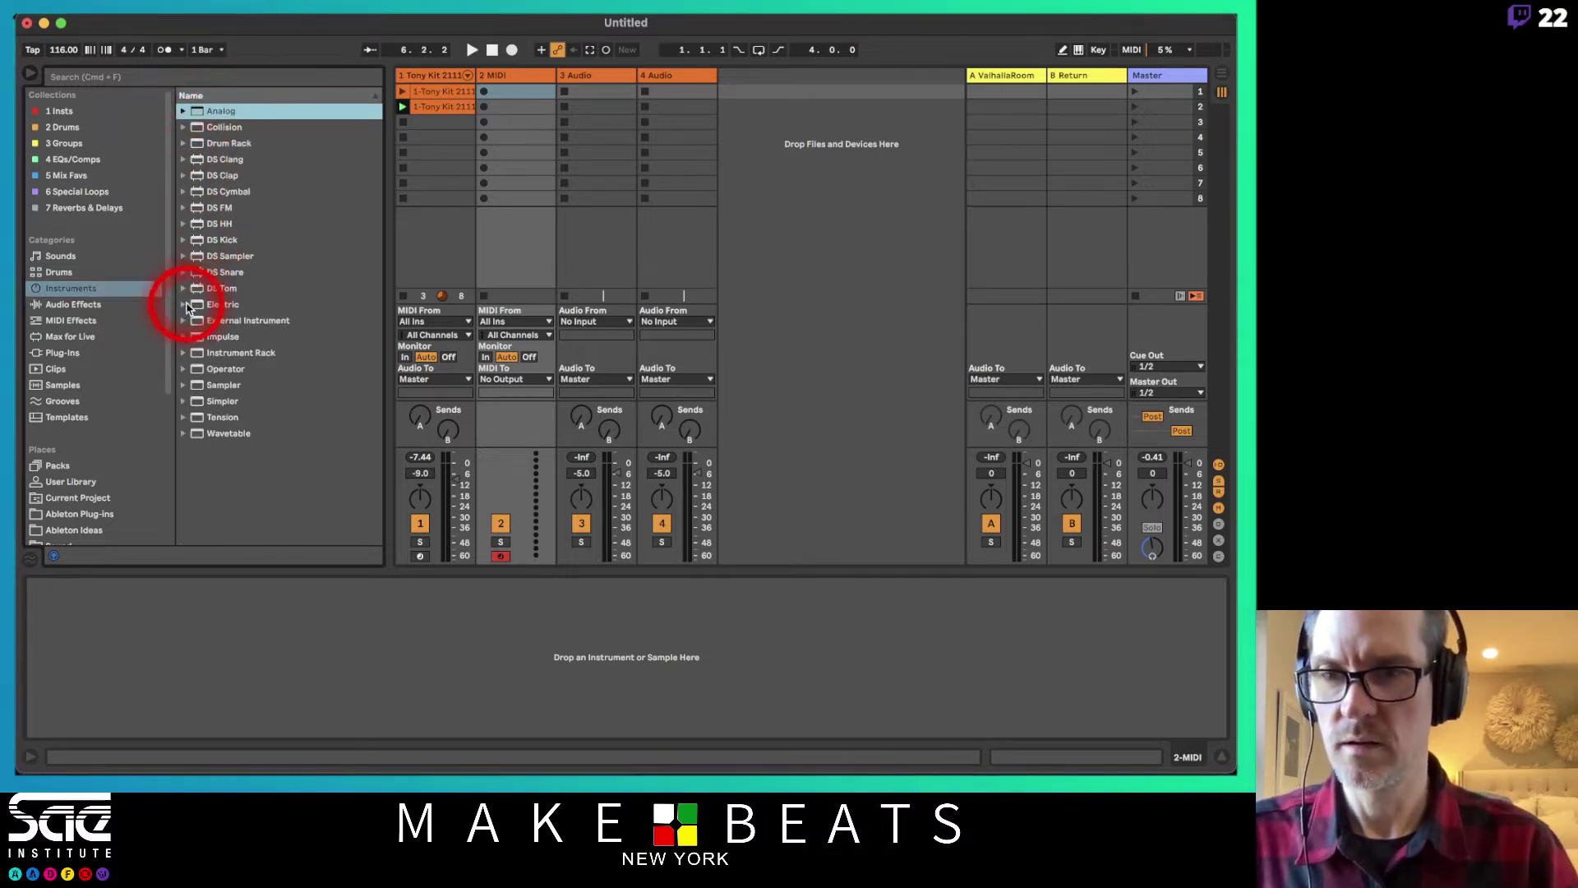
left_click(186, 305)
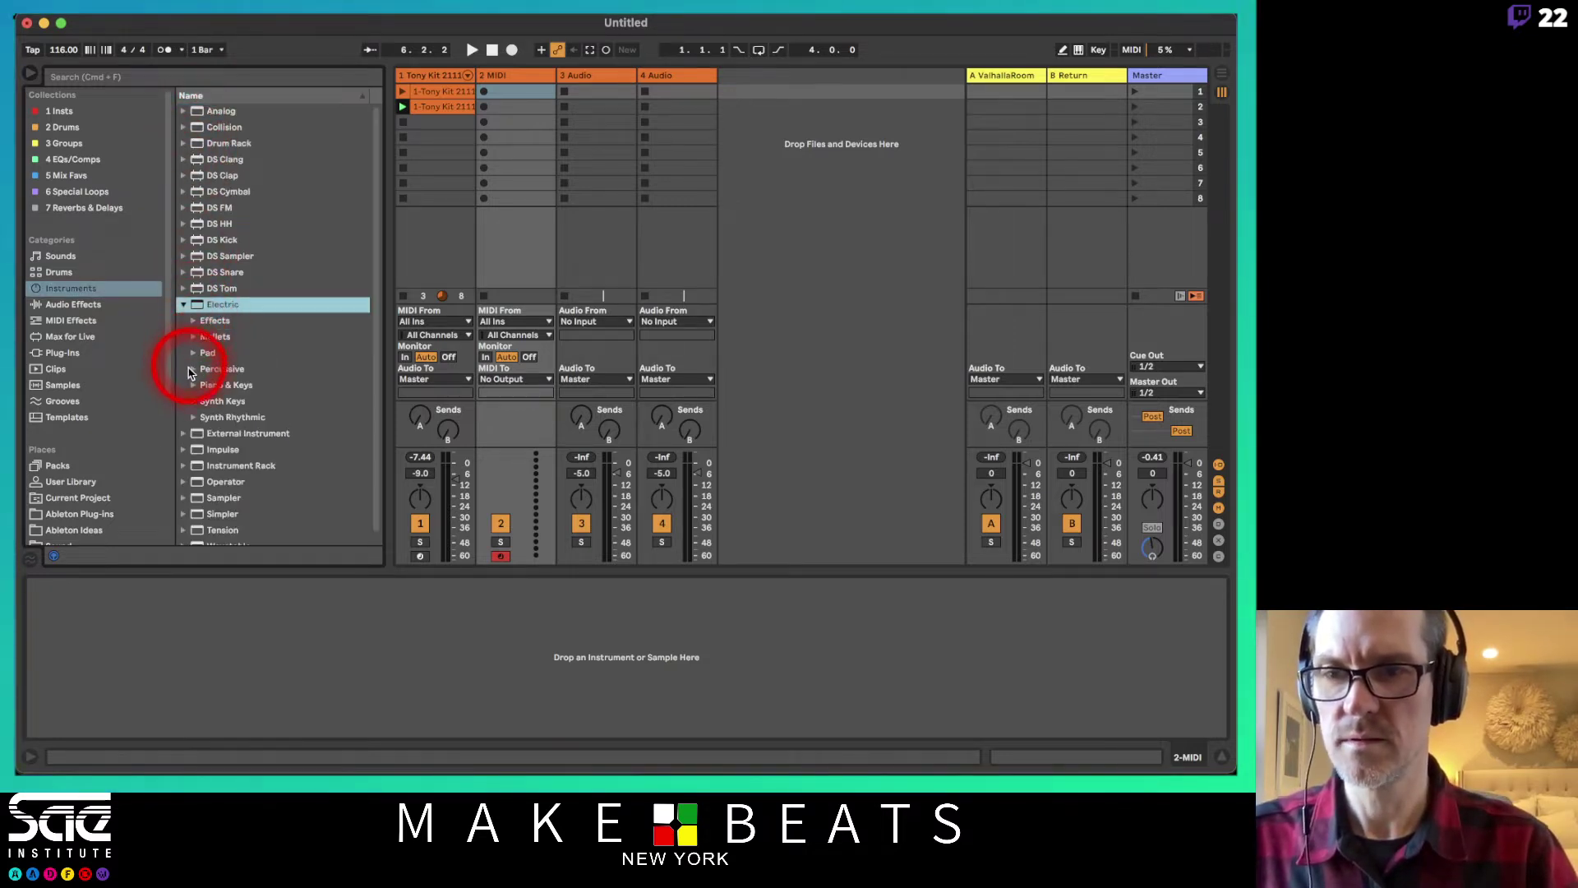
left_click(190, 386)
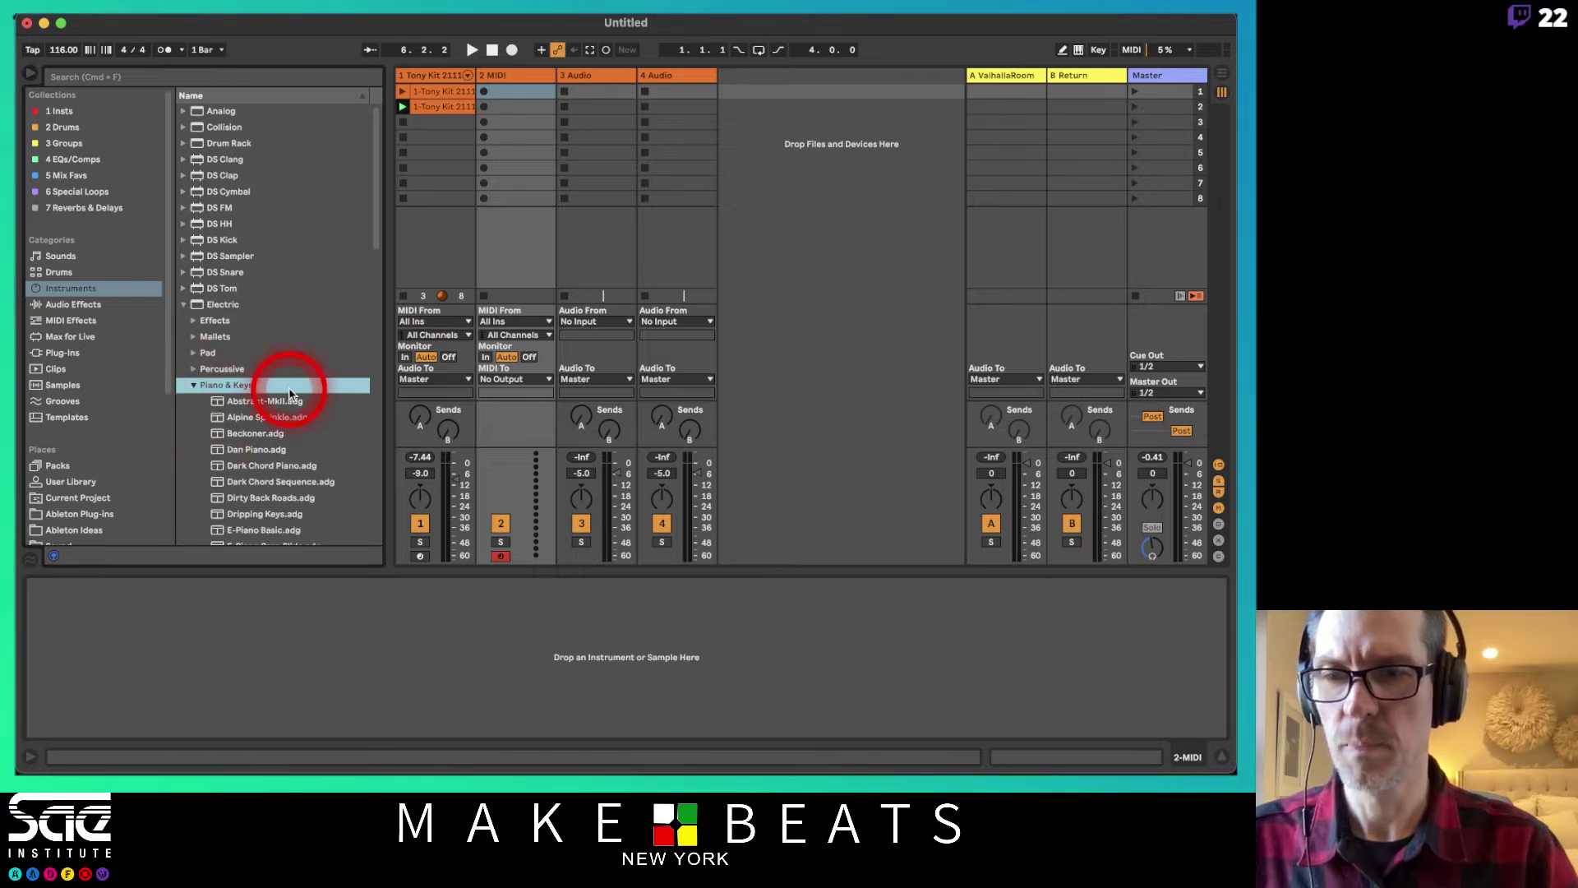
scroll(285, 392, "down", 1)
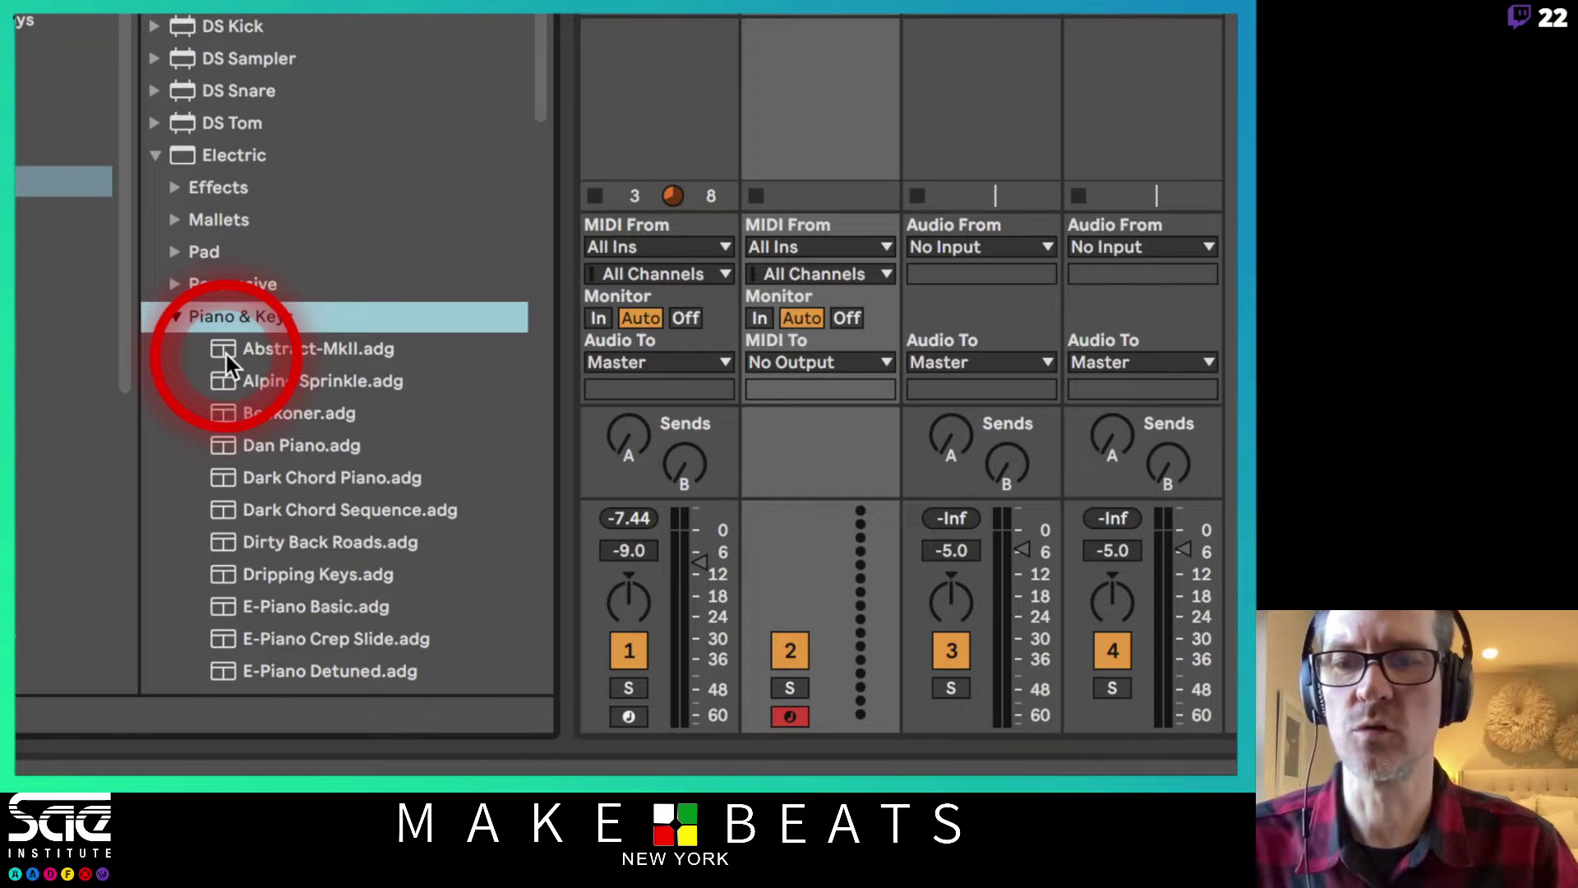
- Audition the E-Piano presets in Piano & Keys, from E-Piano MKI Dirty through E-Piano Short Soft
scroll(225, 353, "down", 10)
scroll(225, 353, "down", 12)
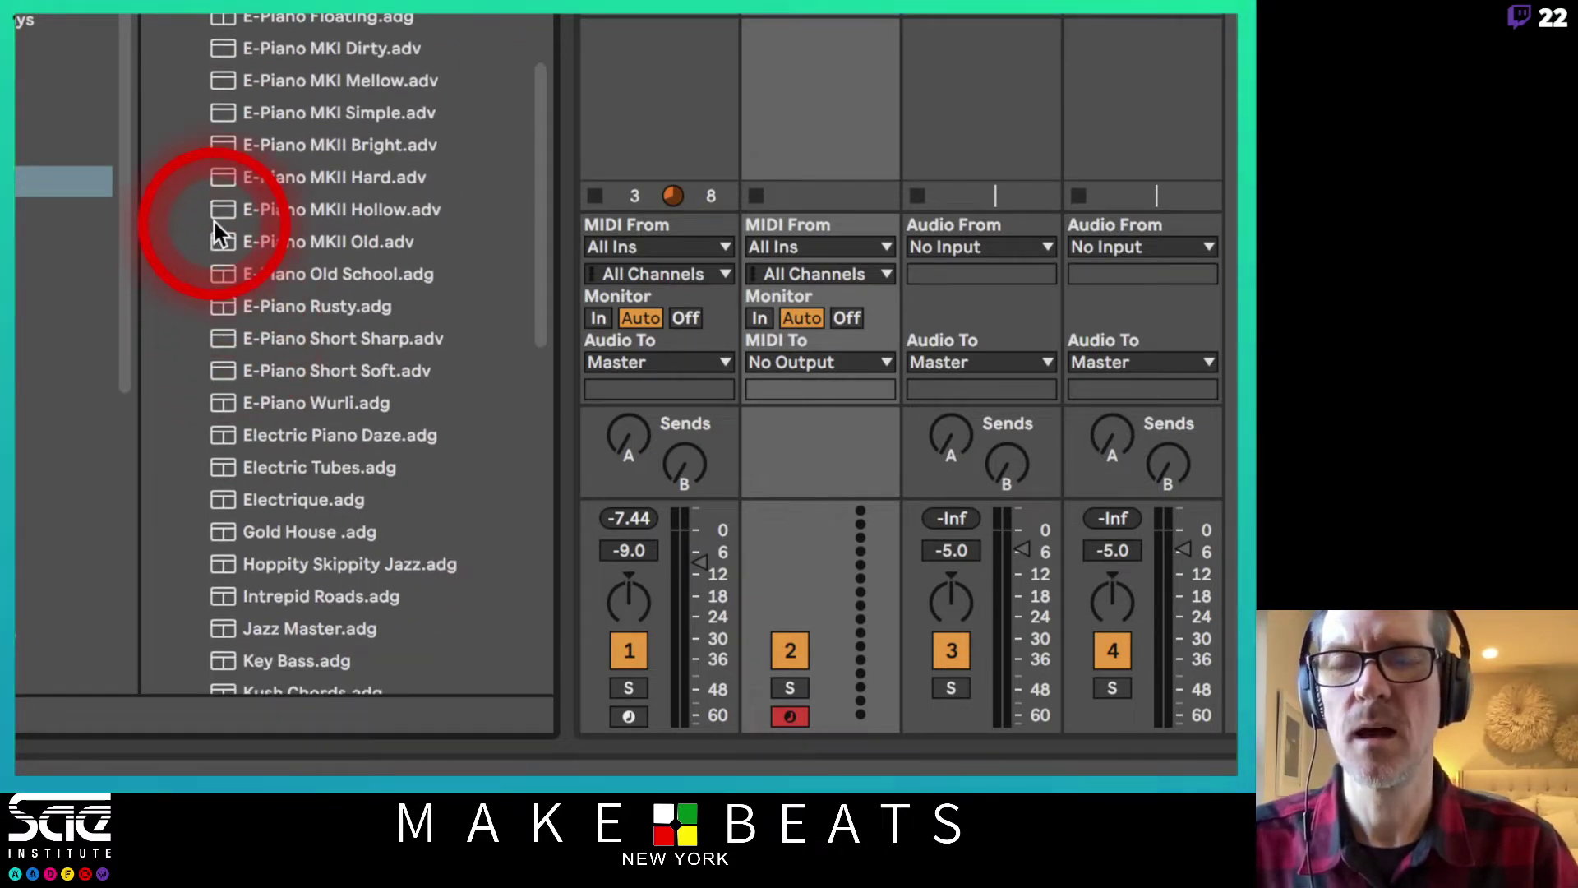
left_click(225, 50)
left_click(232, 81)
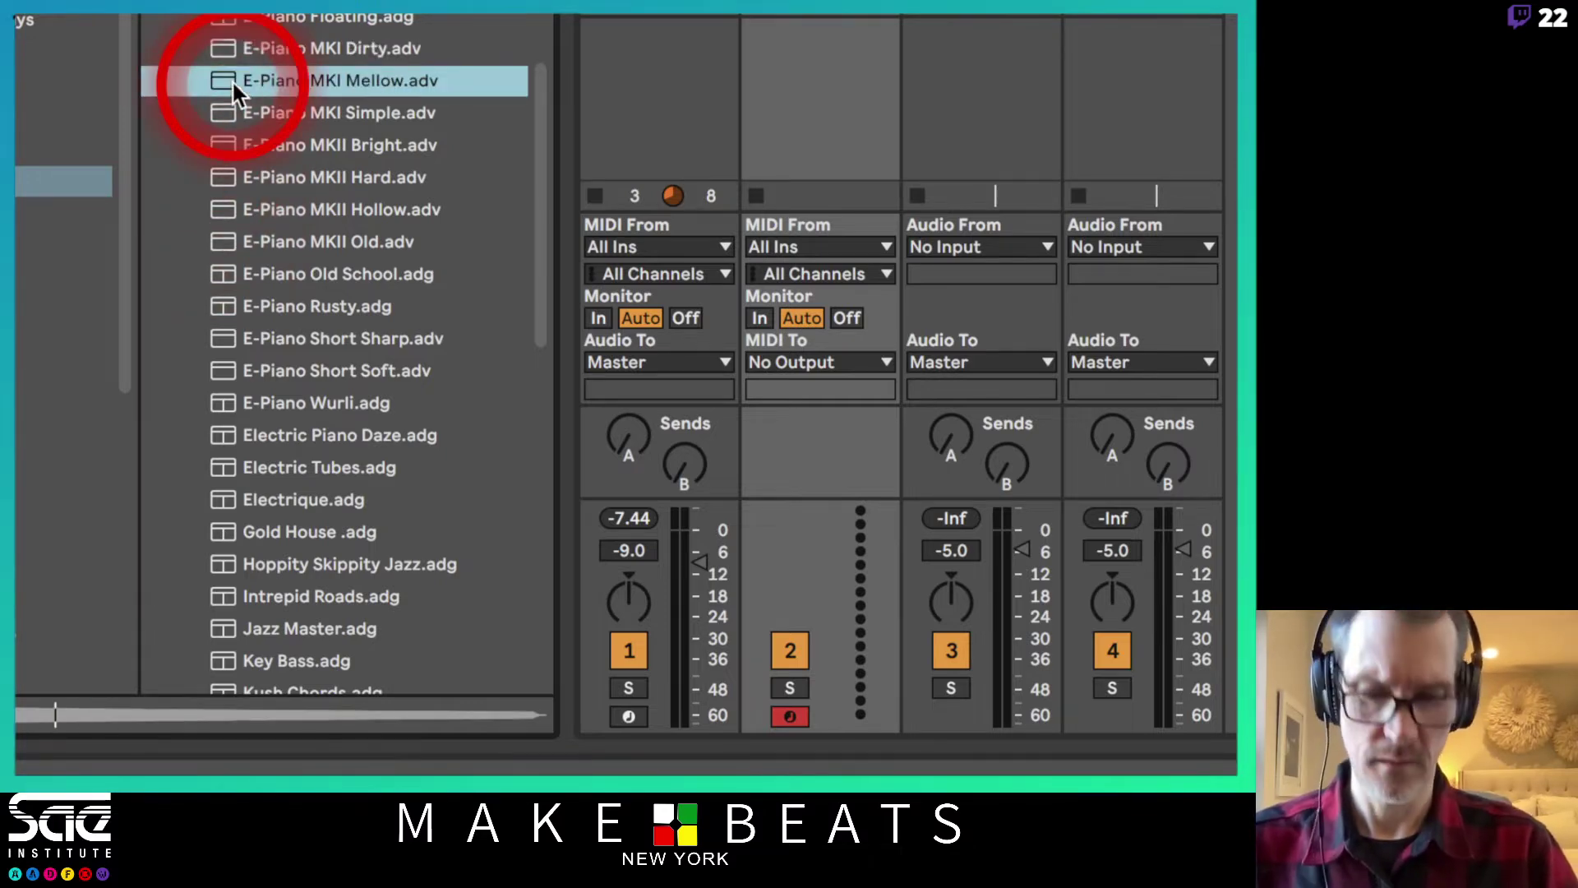
key("Down")
key("Down")
key("Down")
key("Down")
key("Down")
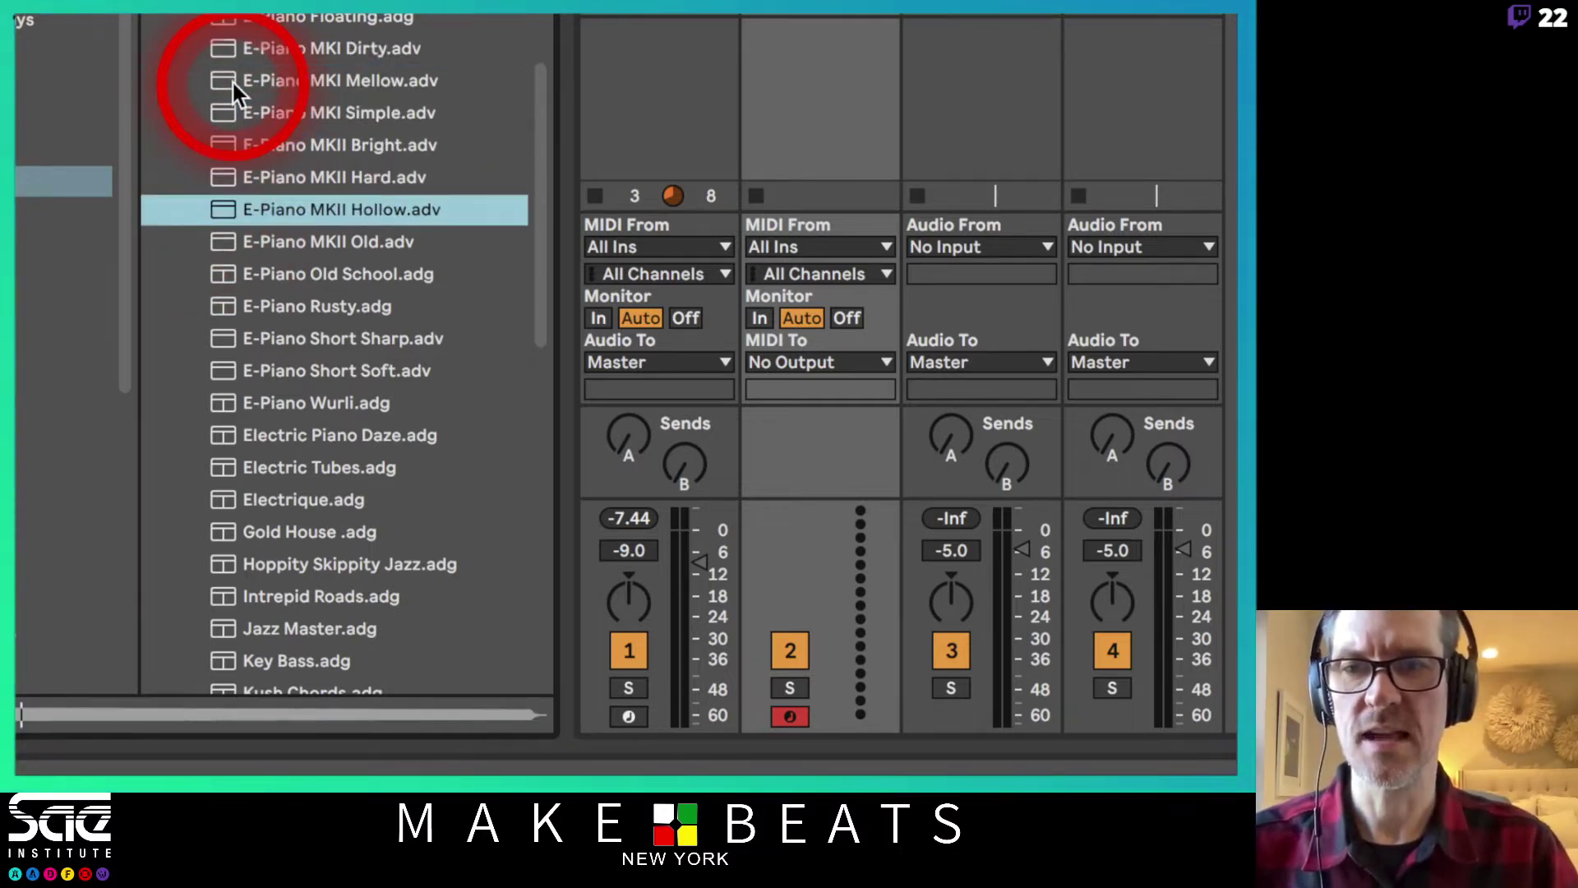
left_click(212, 280)
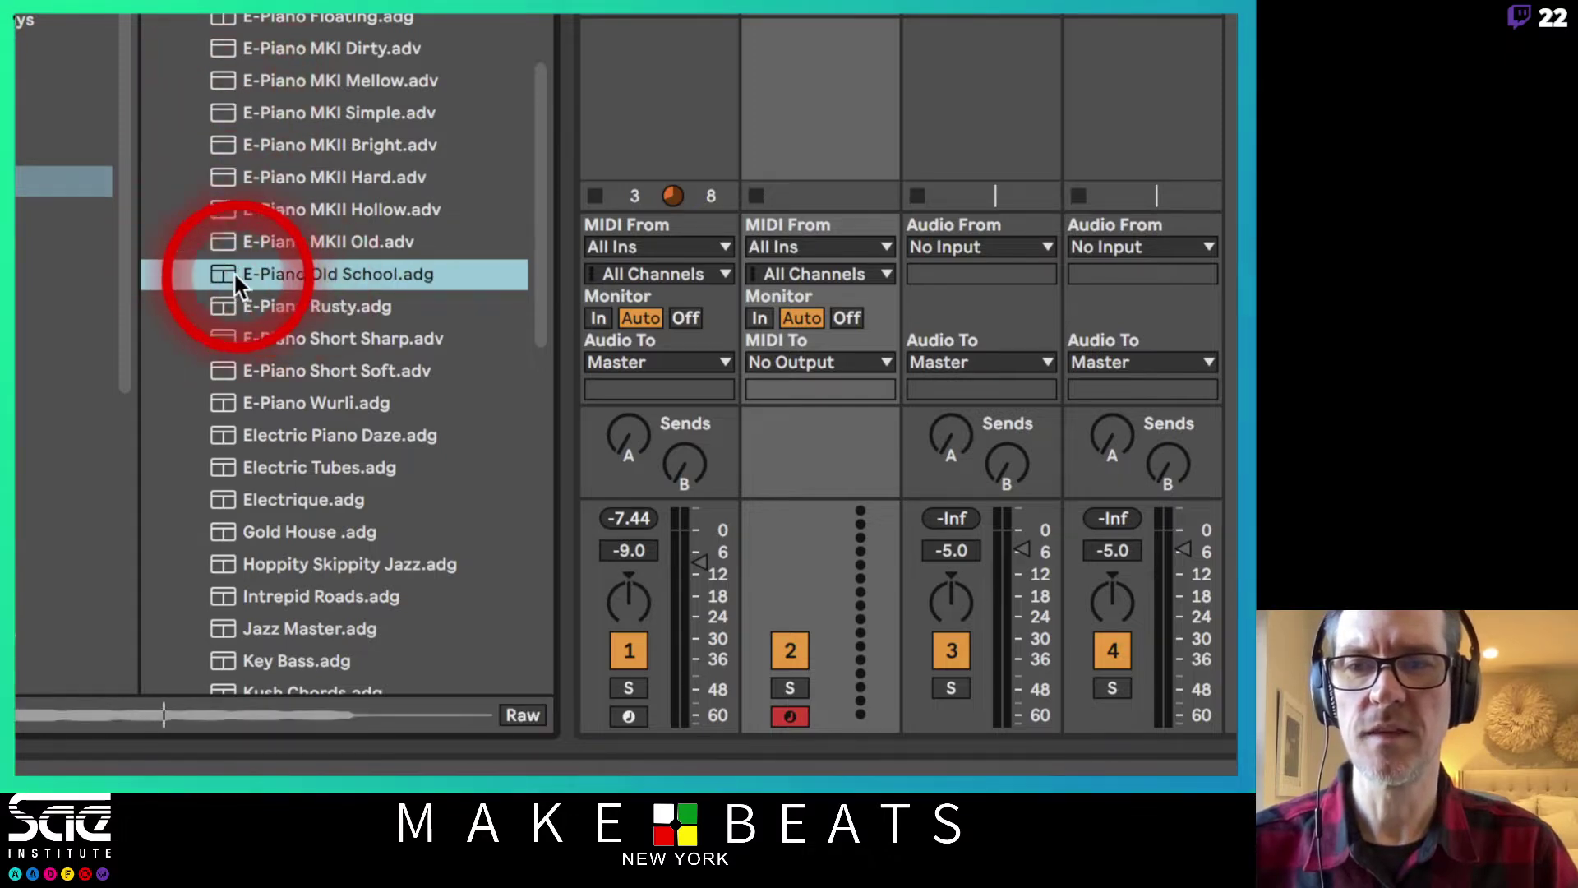
key("Down")
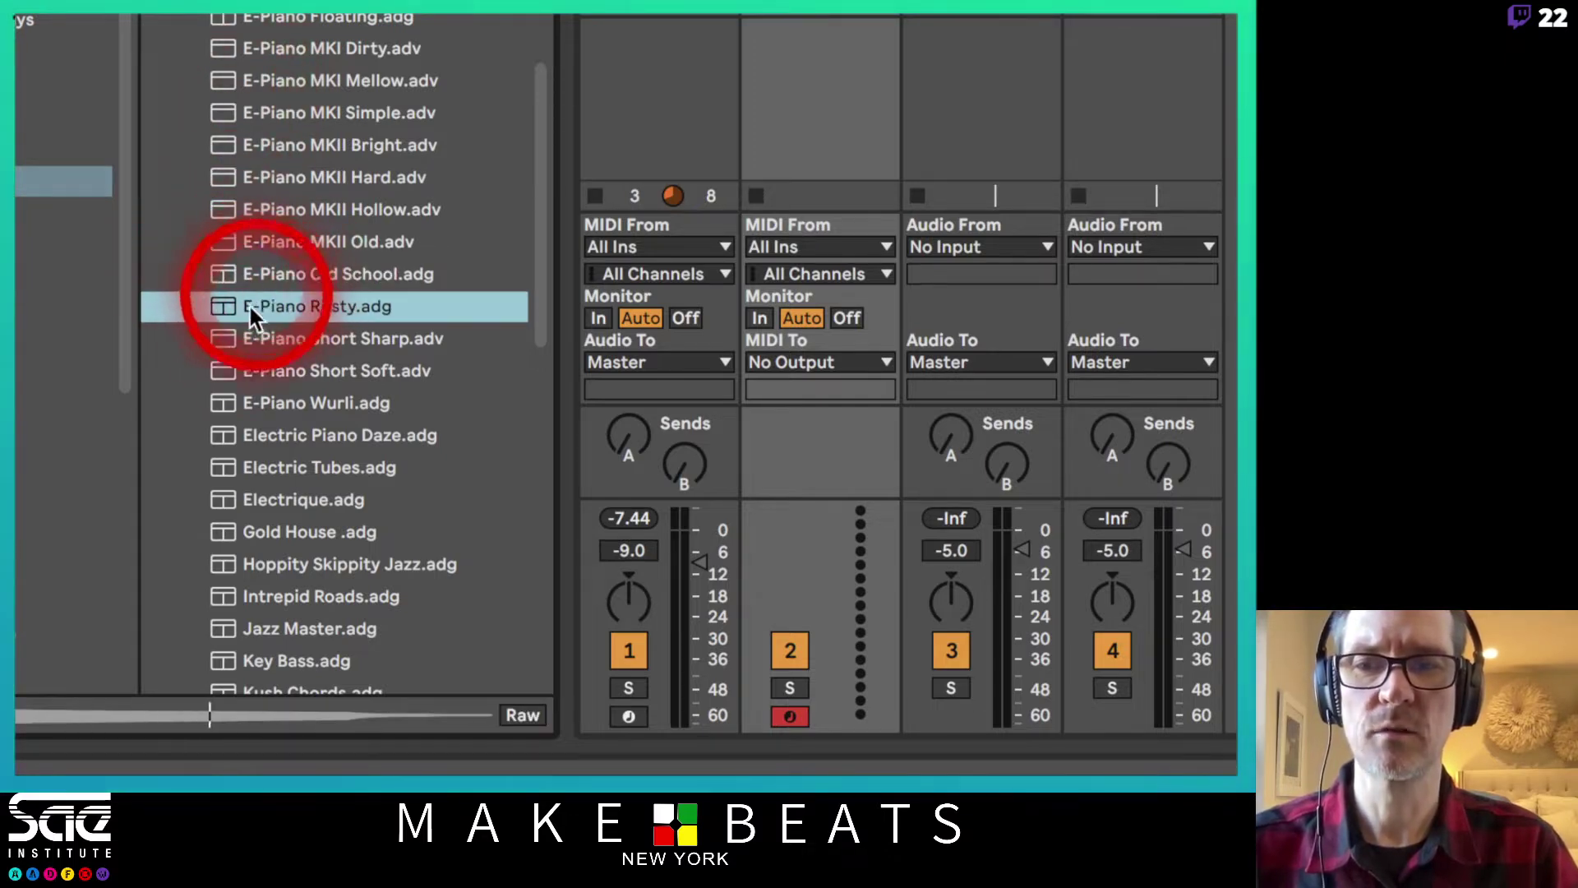
left_click(252, 333)
left_click(264, 360)
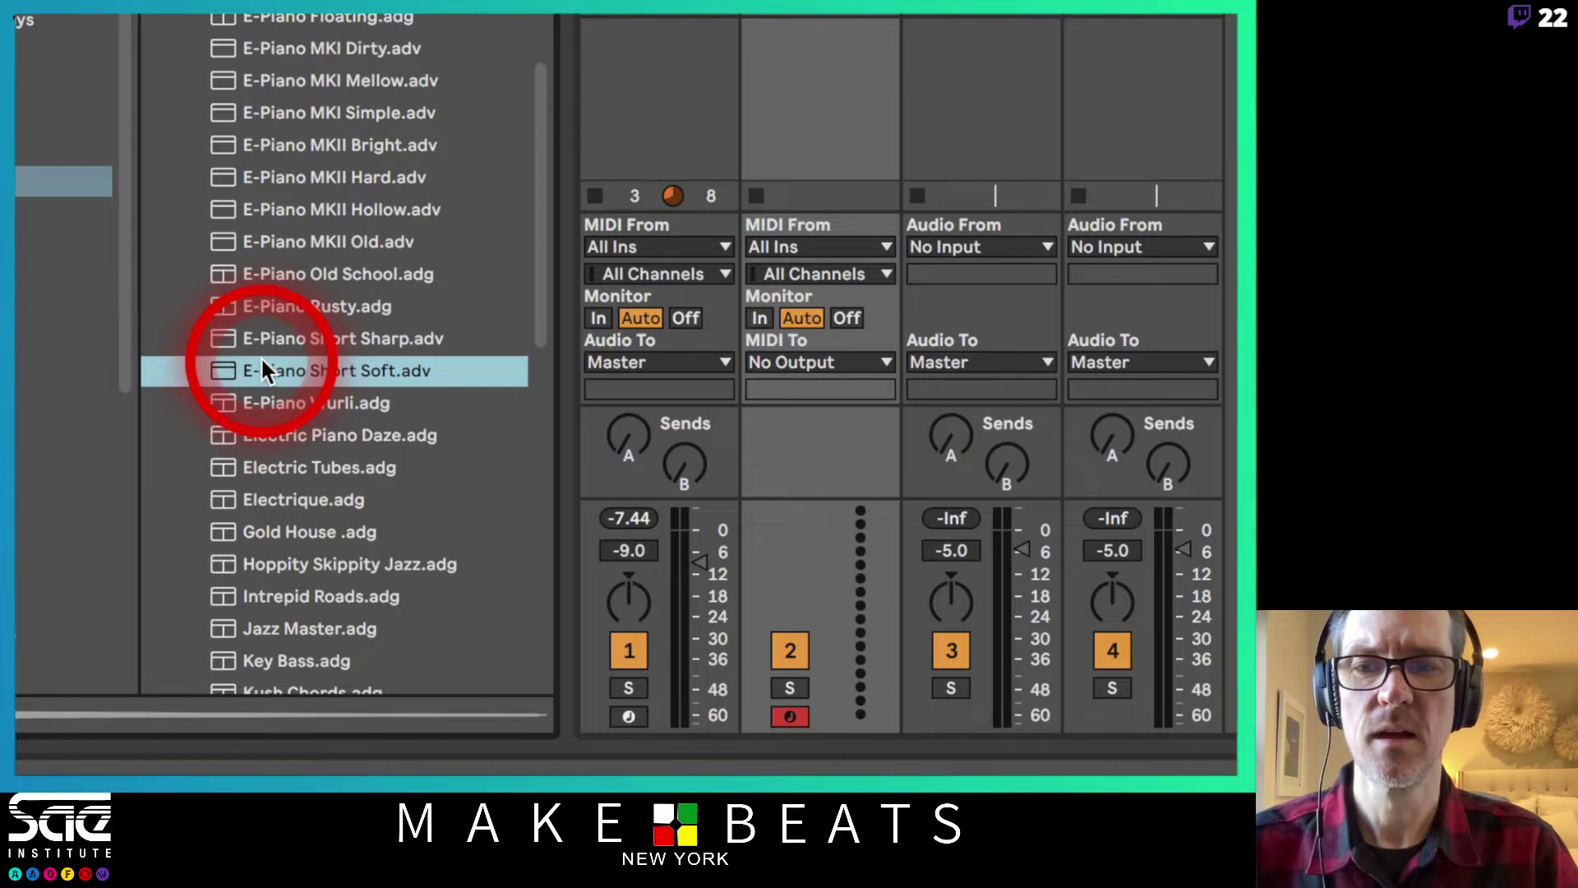
- Load the E-Piano MKI Simple preset onto MIDI track 2
left_click(288, 122)
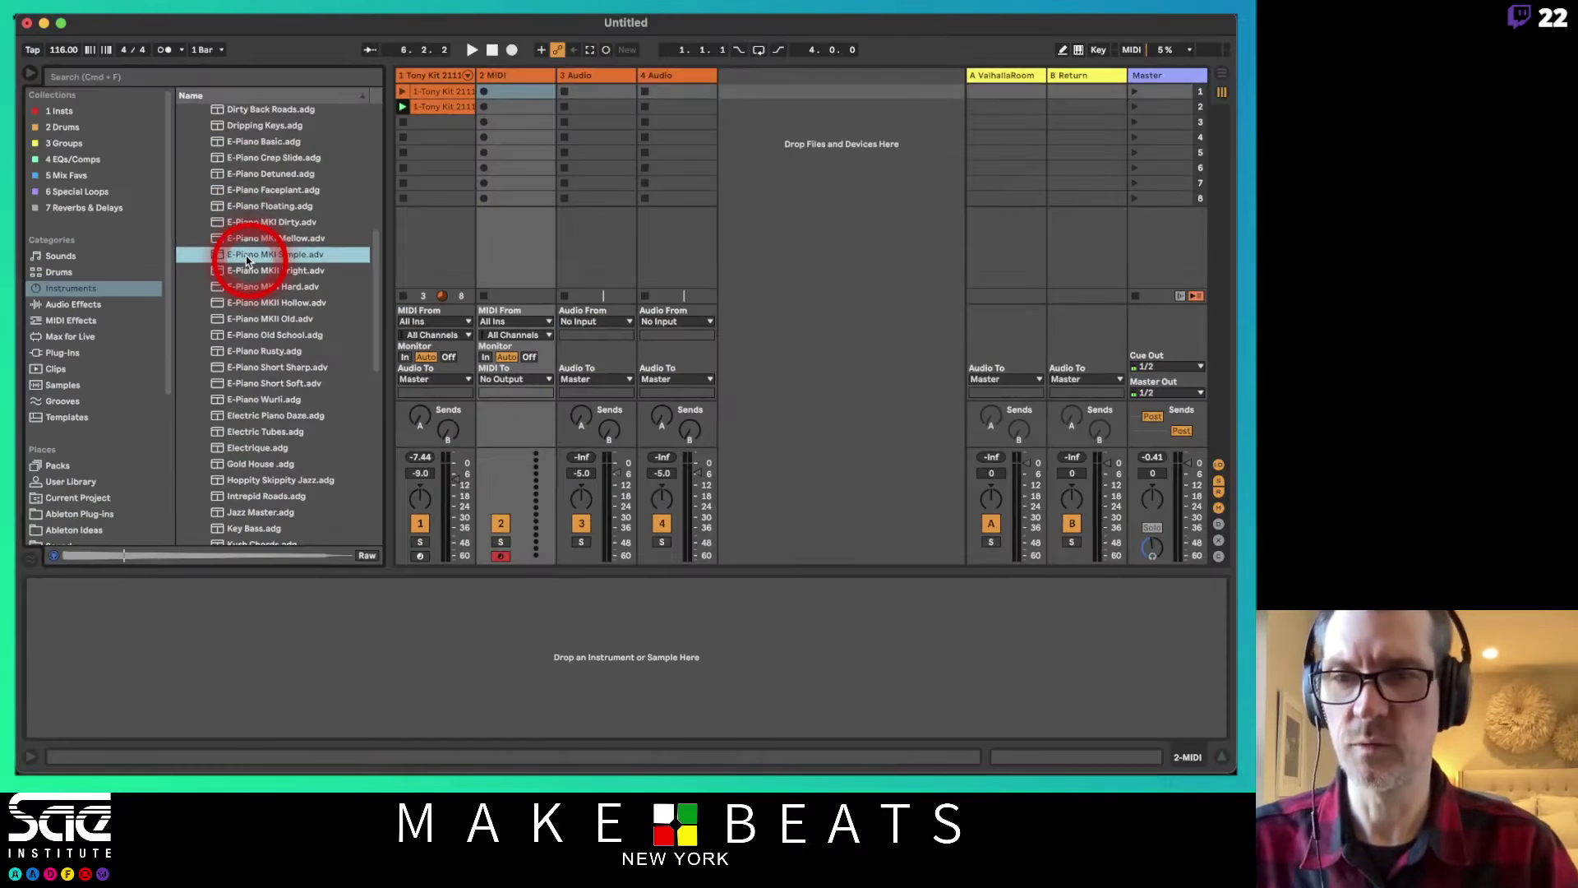
left_click_drag(246, 261, 524, 156)
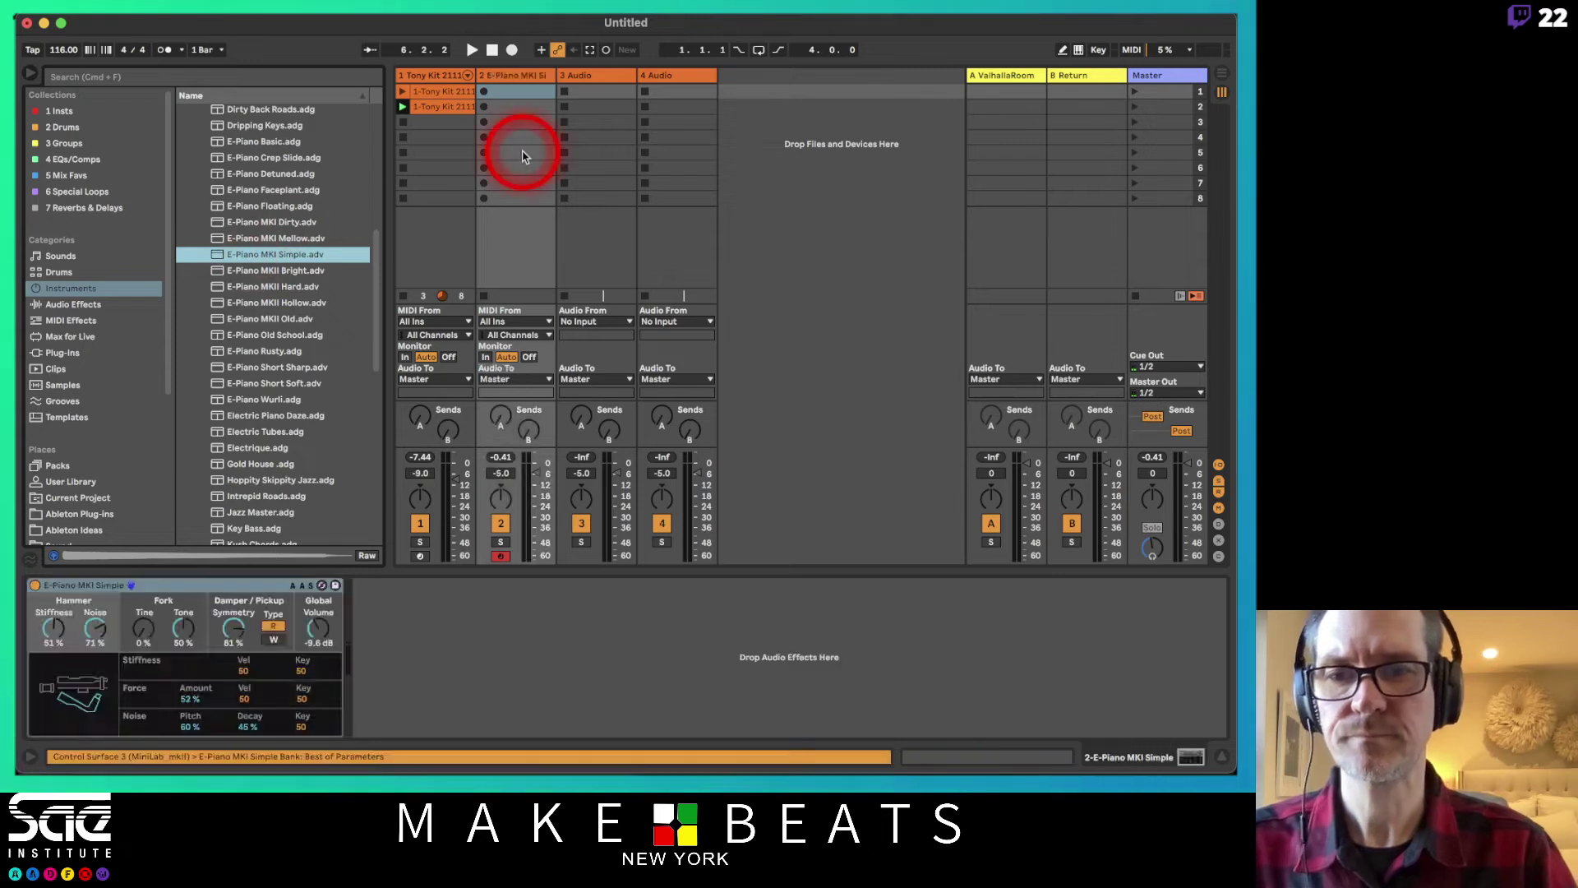
left_click(415, 417)
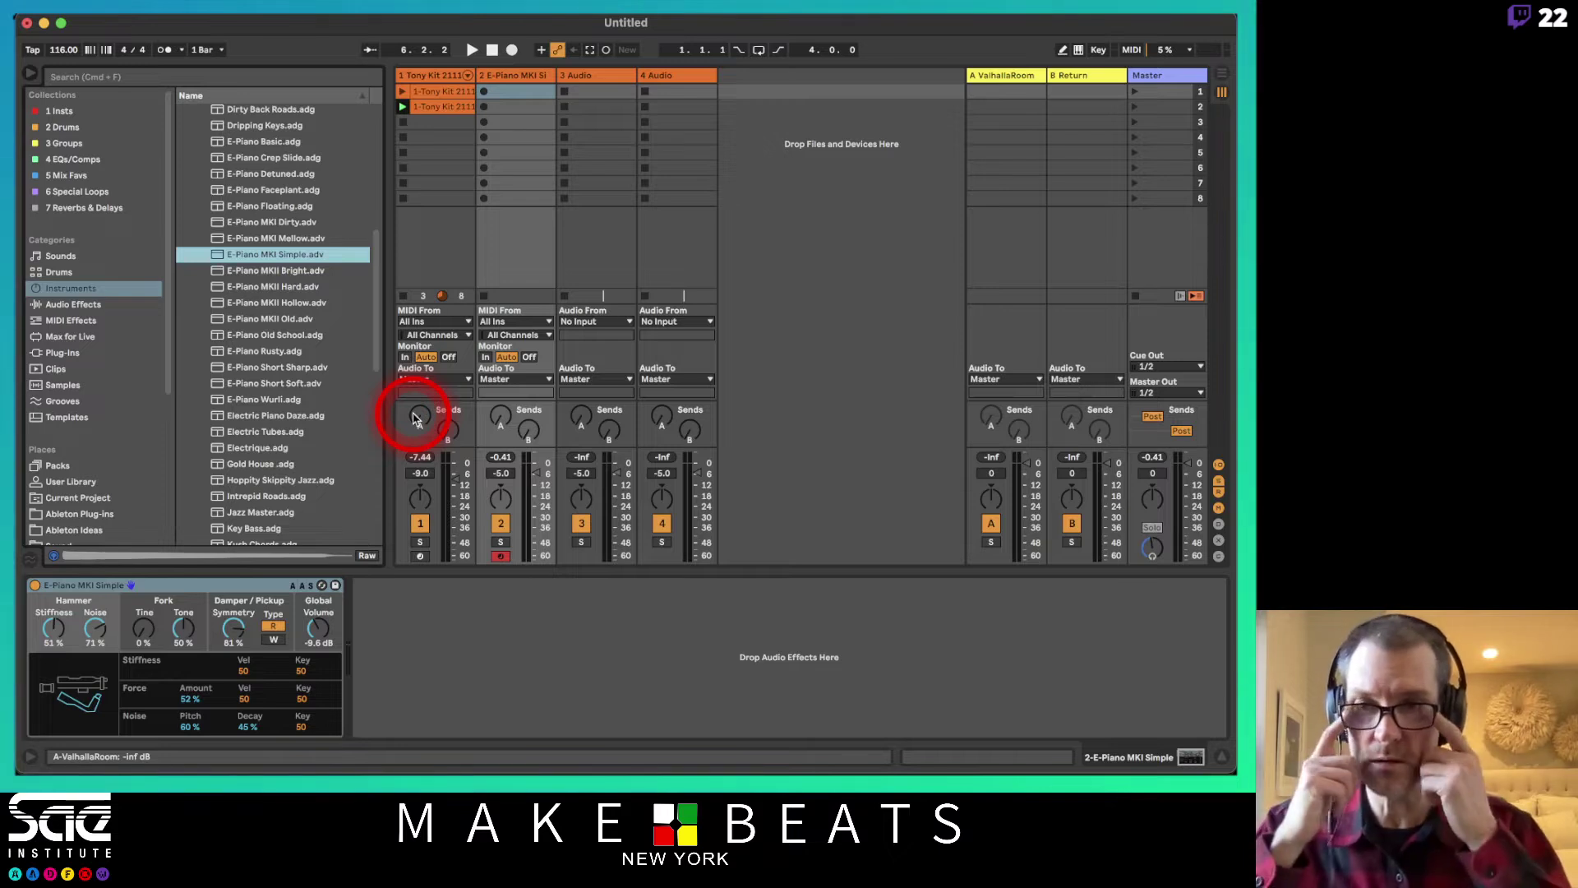
- Group the E-Piano MKI Simple device into an Instrument Rack and show the rack's macro controls
left_click(180, 584)
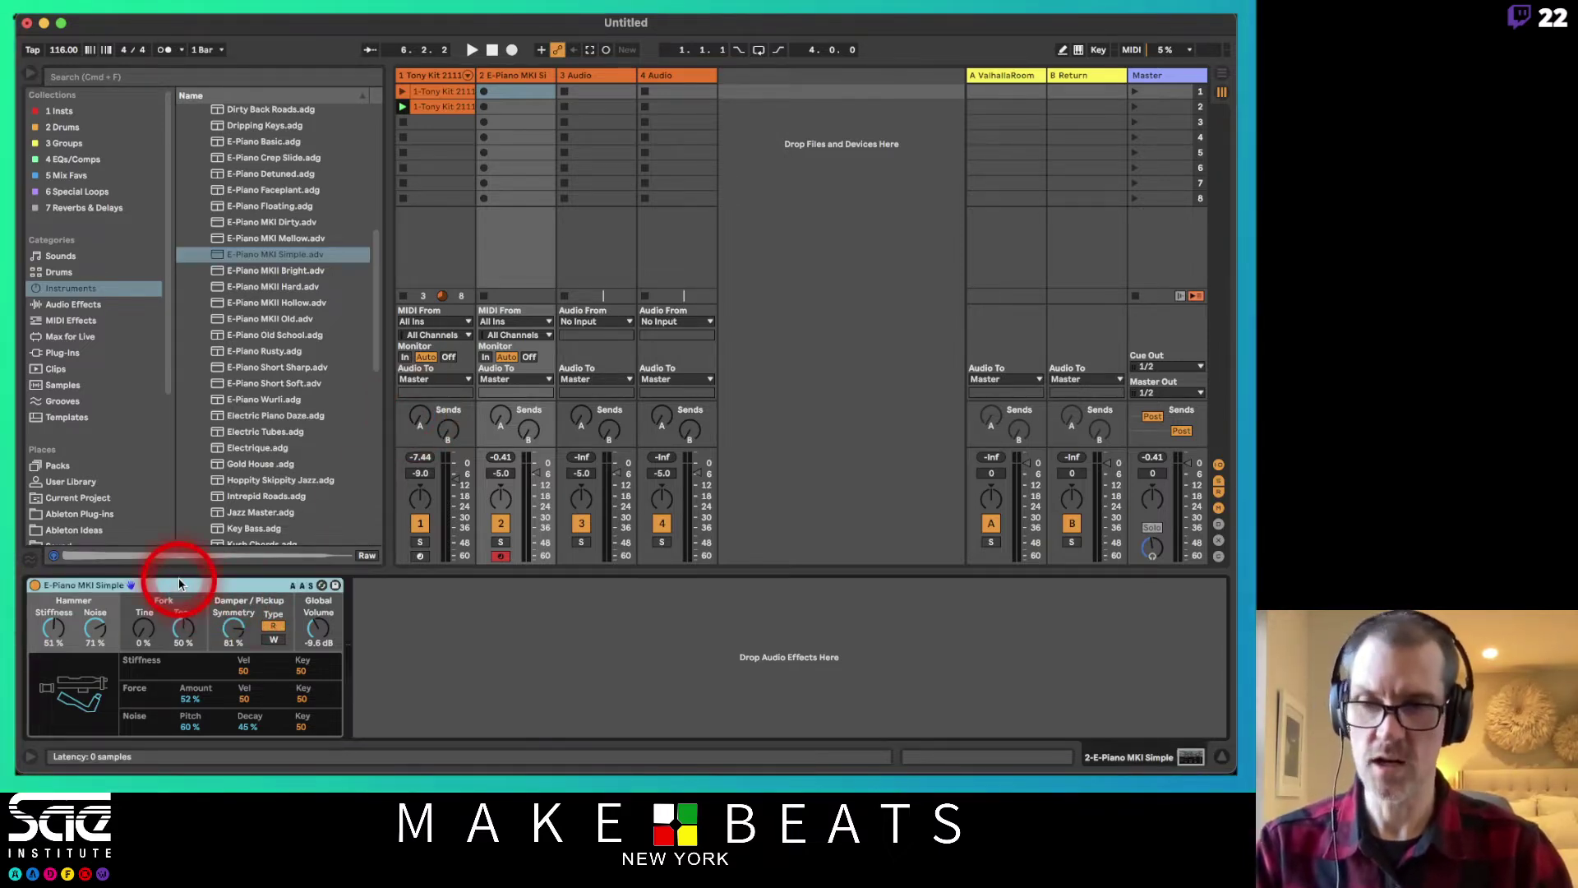
key("super+g")
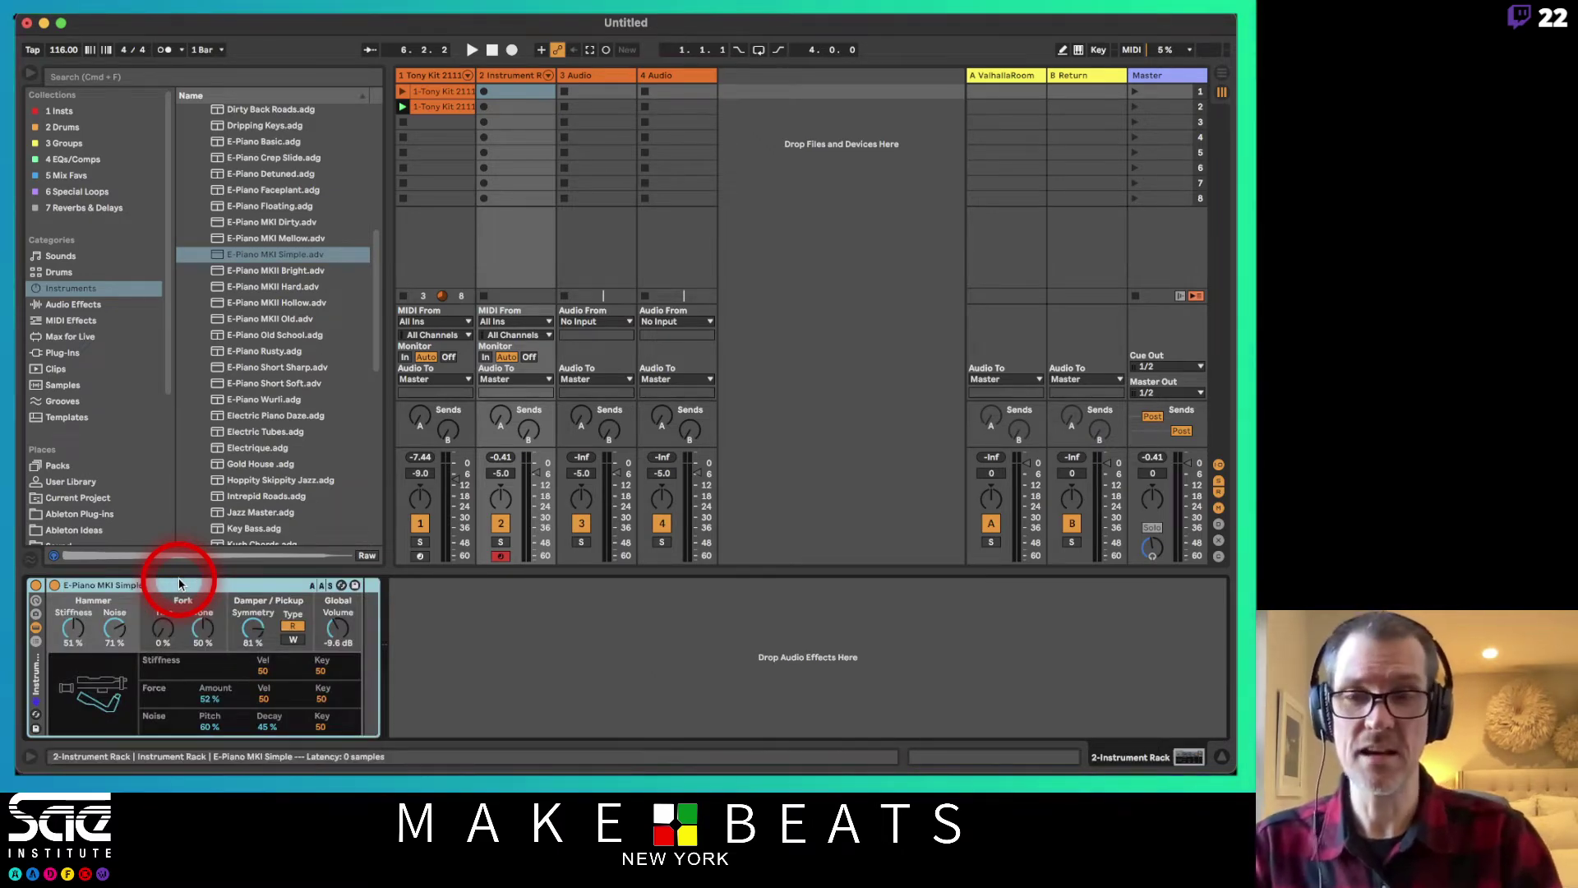
left_click(36, 603)
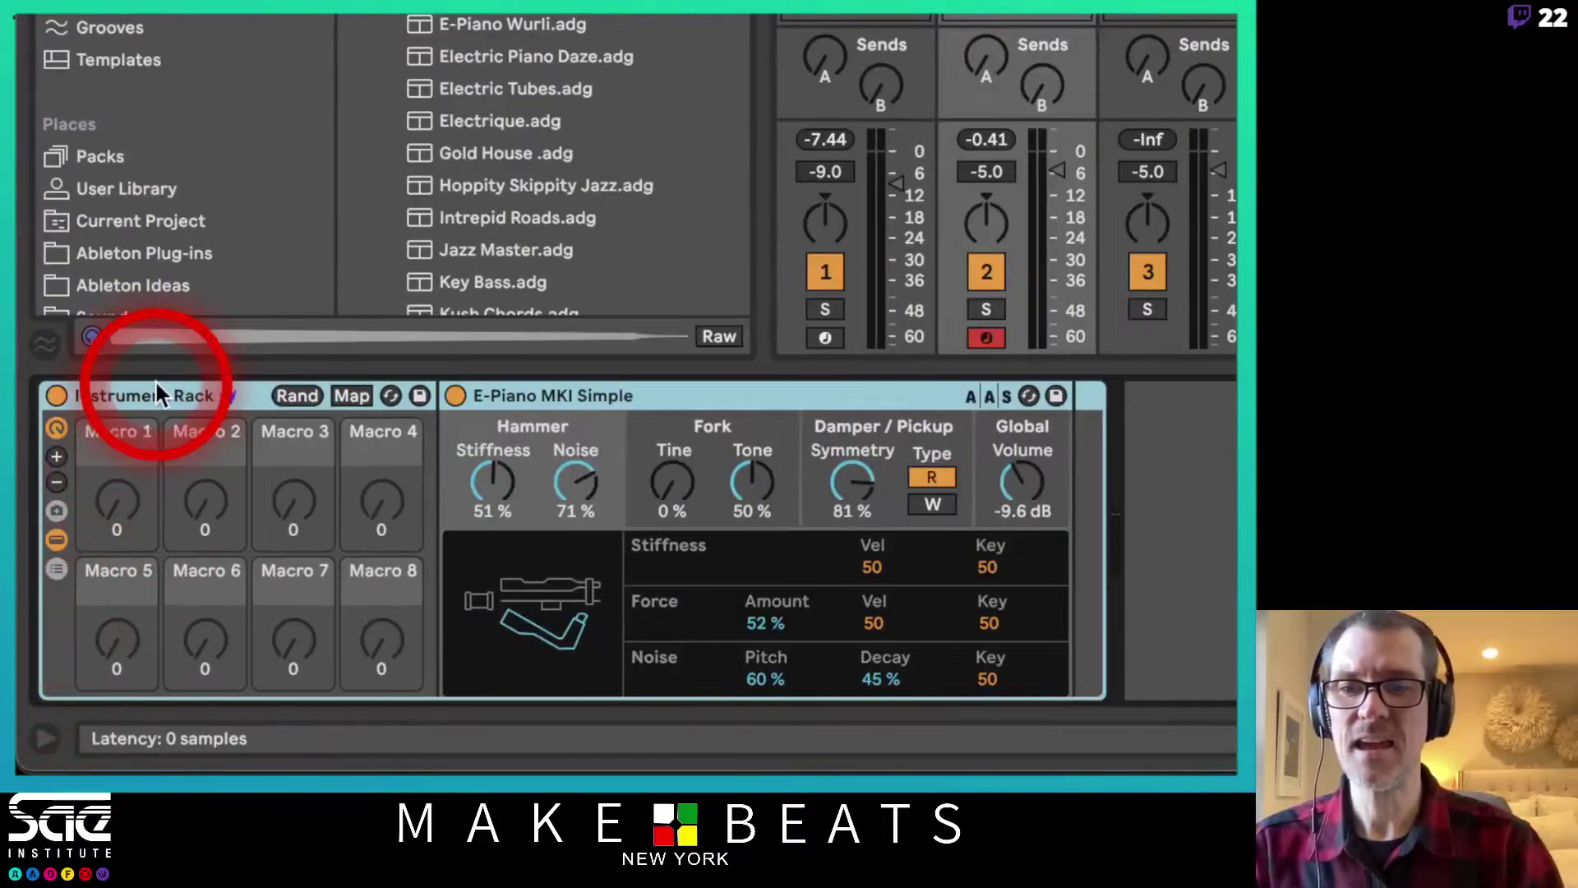
- Rename the Instrument Rack as E-Pno MKI Basic
left_click(196, 386)
key("super+r")
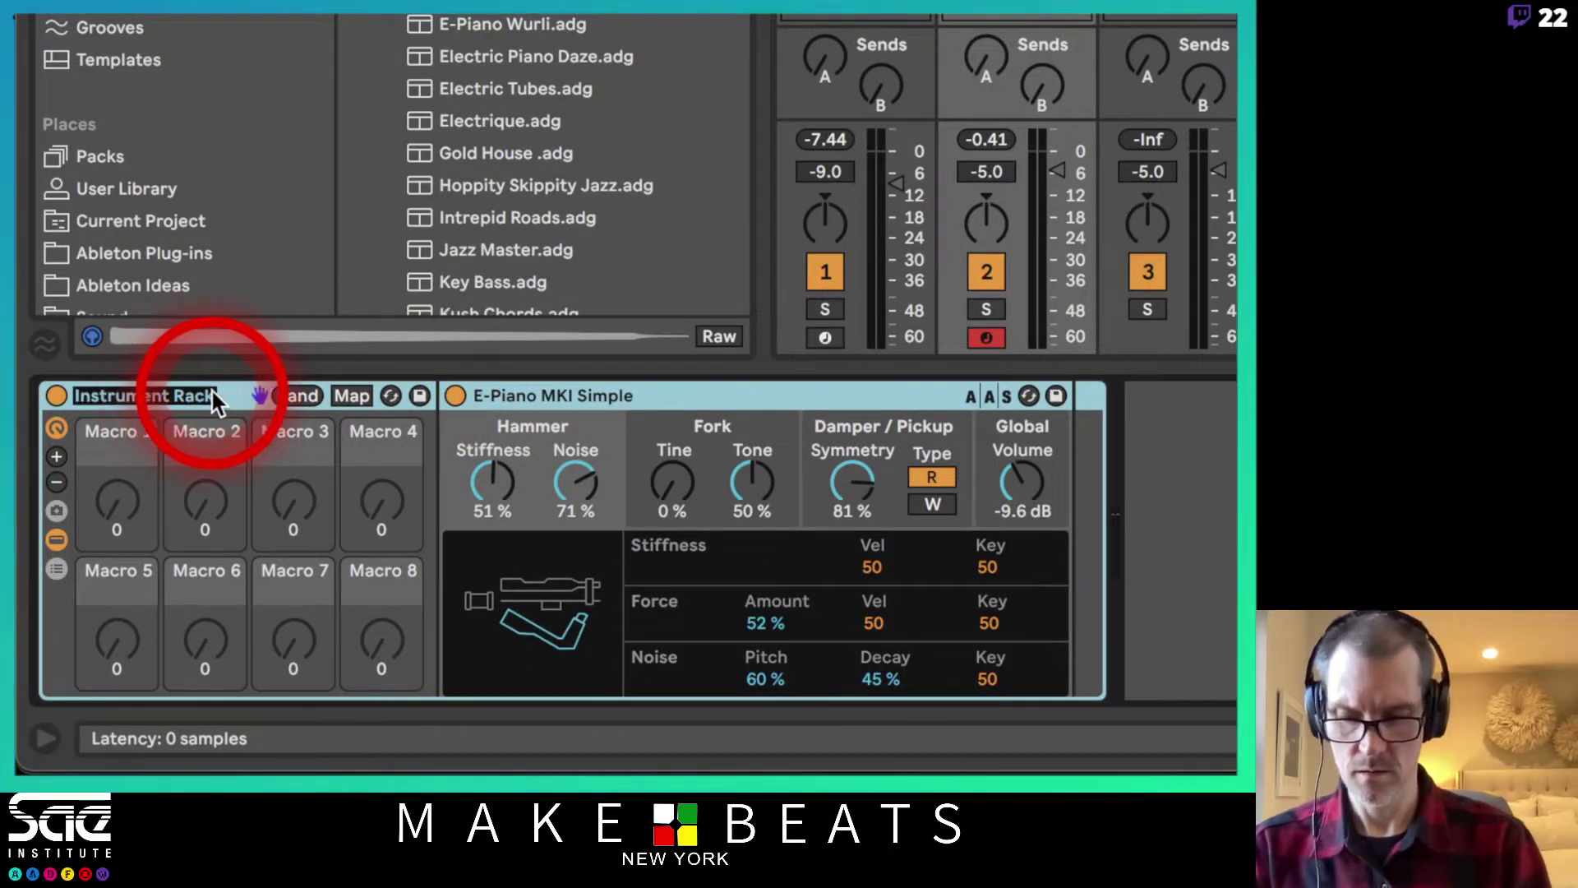
type("E")
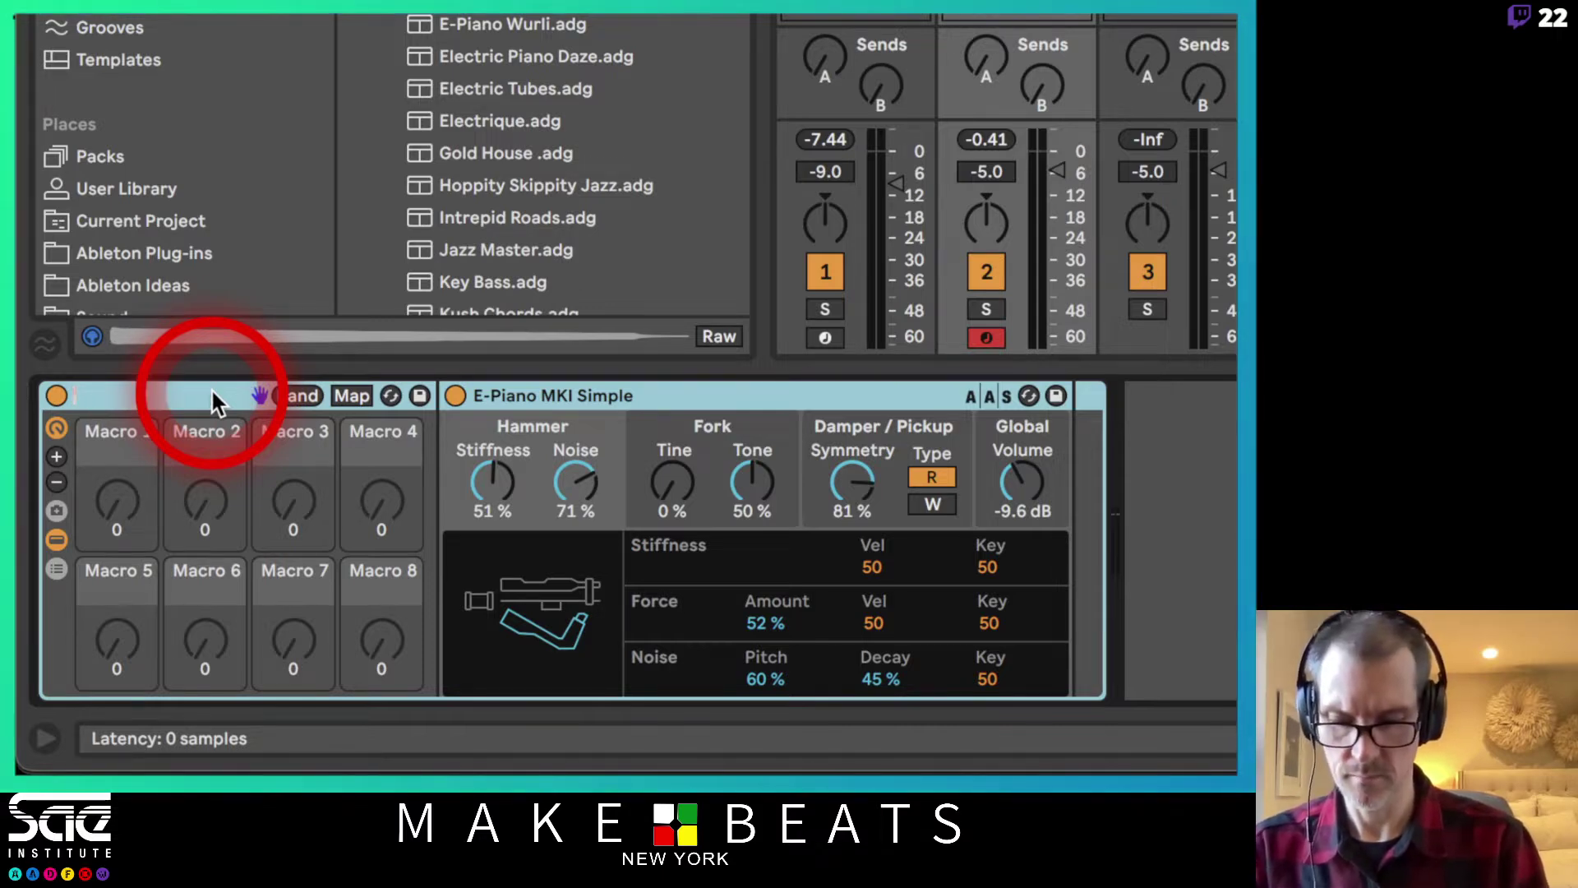
type("-Pno")
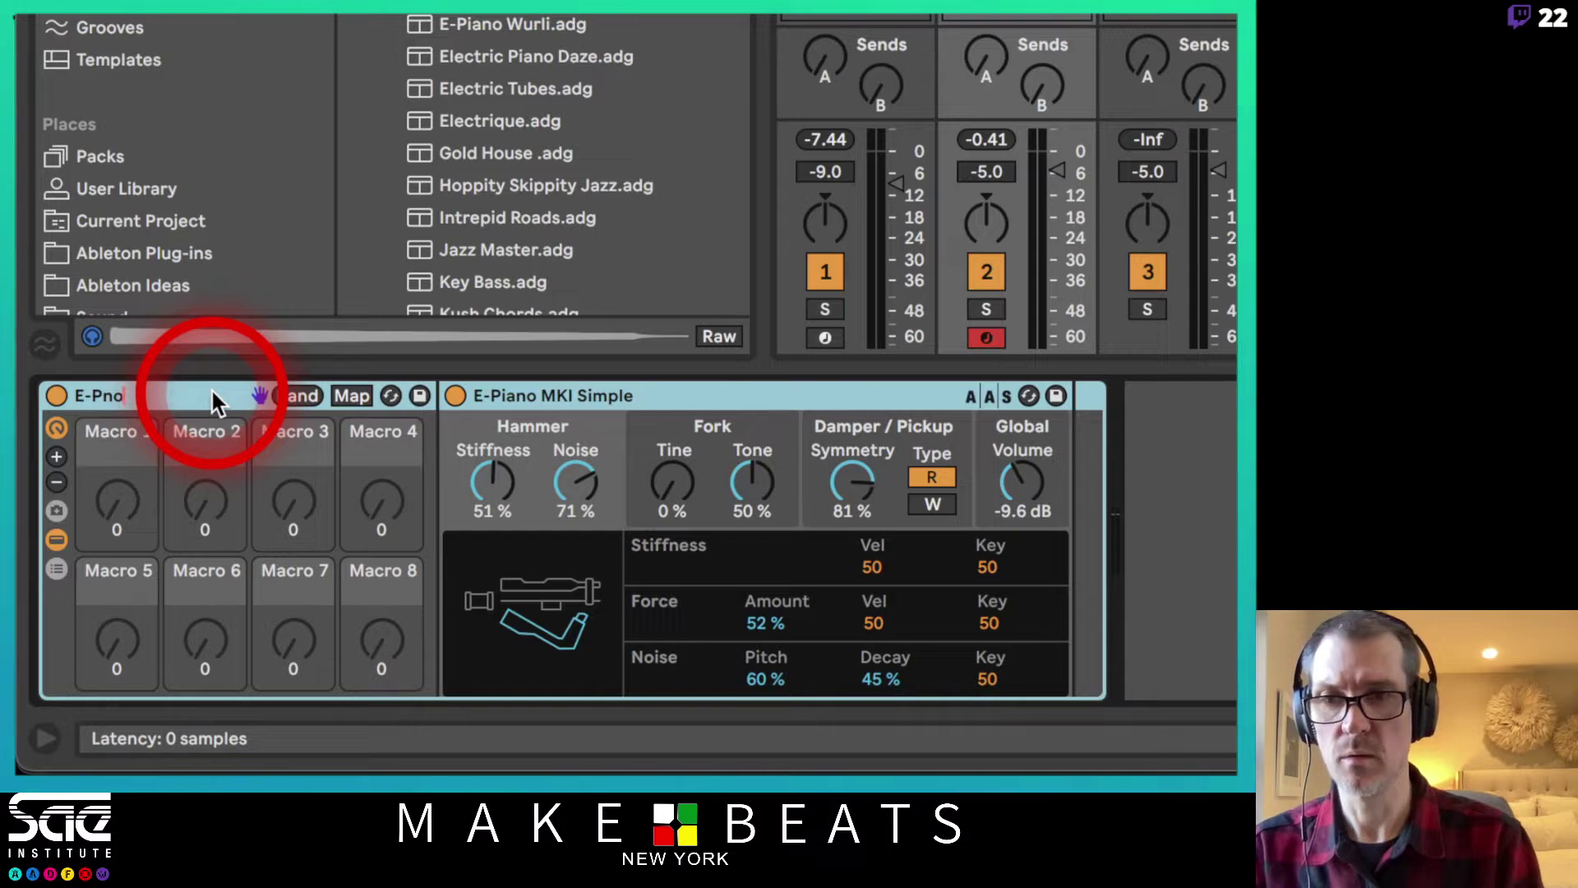
type(" MKI Basic")
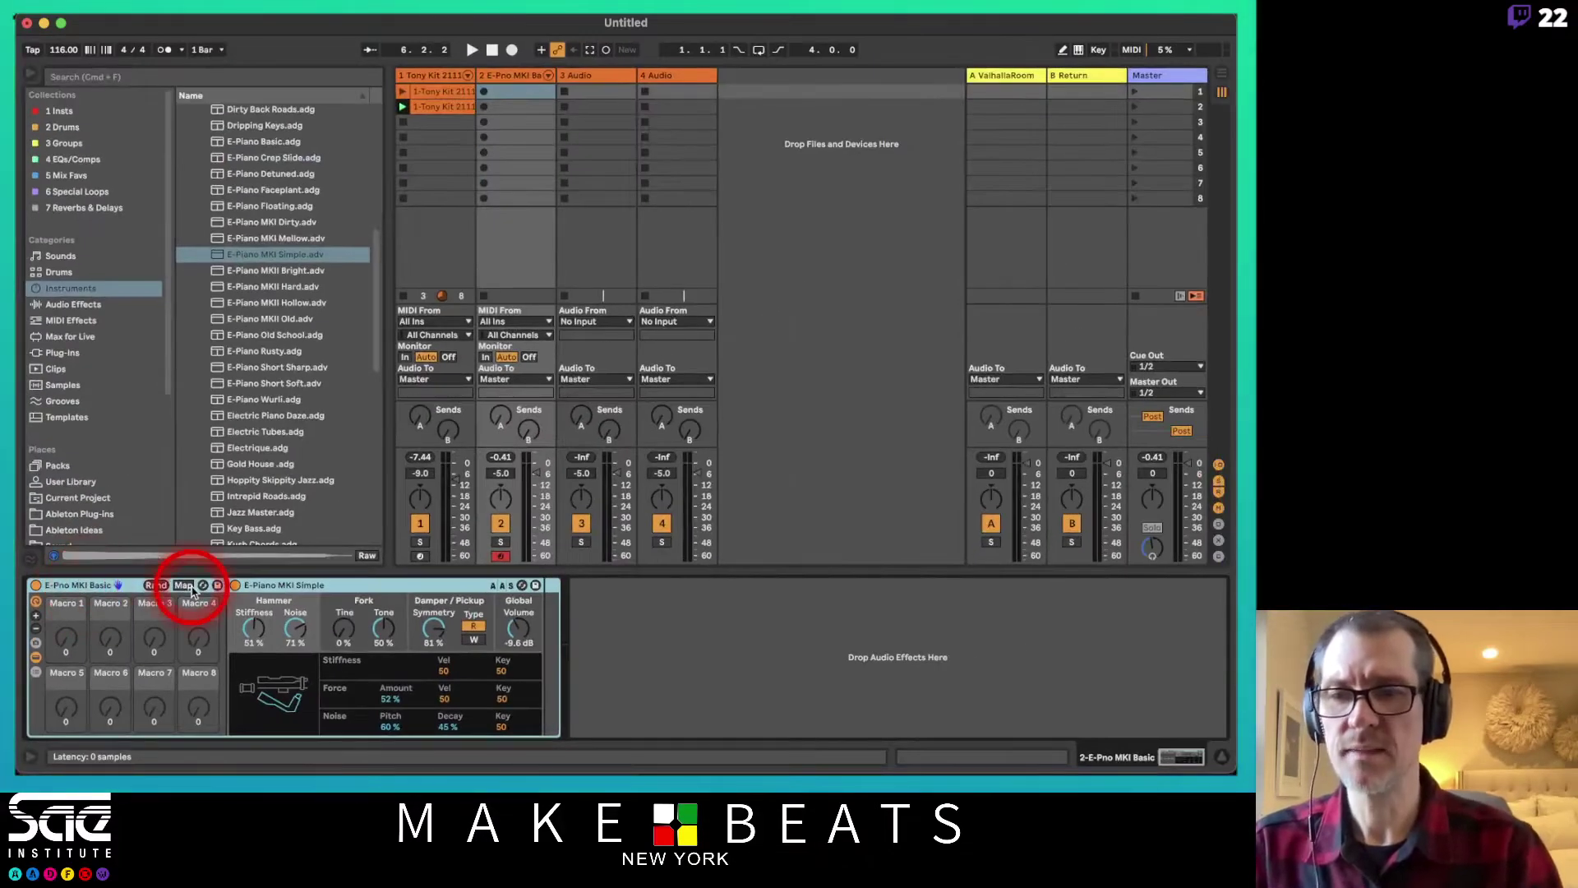
- Save the E-Pno MKI Basic rack to the User Library as E-Pno MKI Basic.adg
left_click(217, 585)
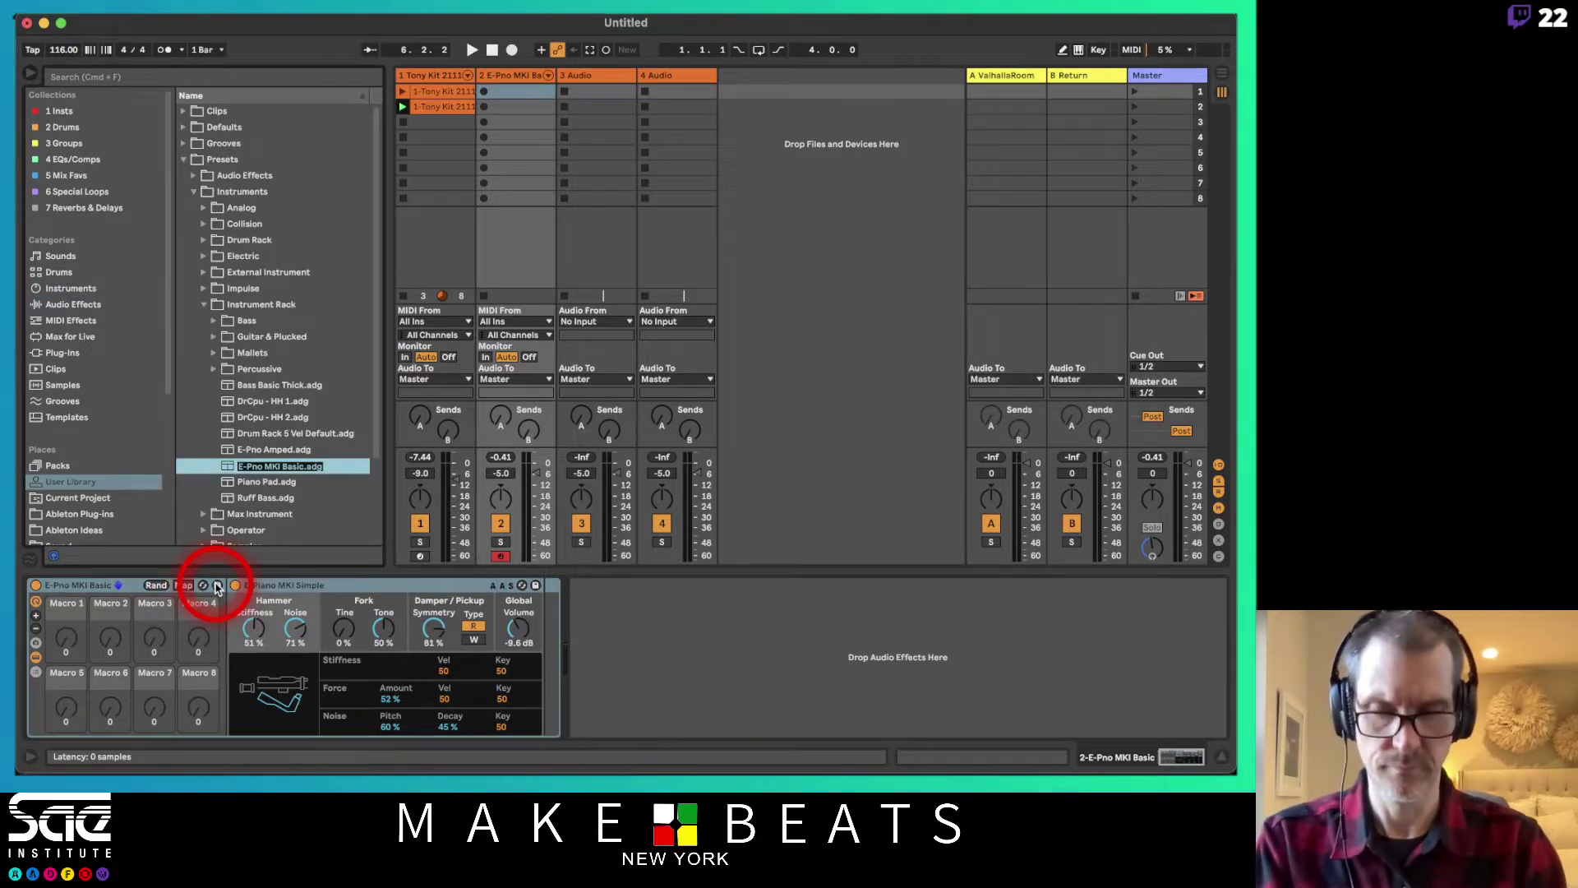
key("Return")
scroll(140, 413, "down", 2)
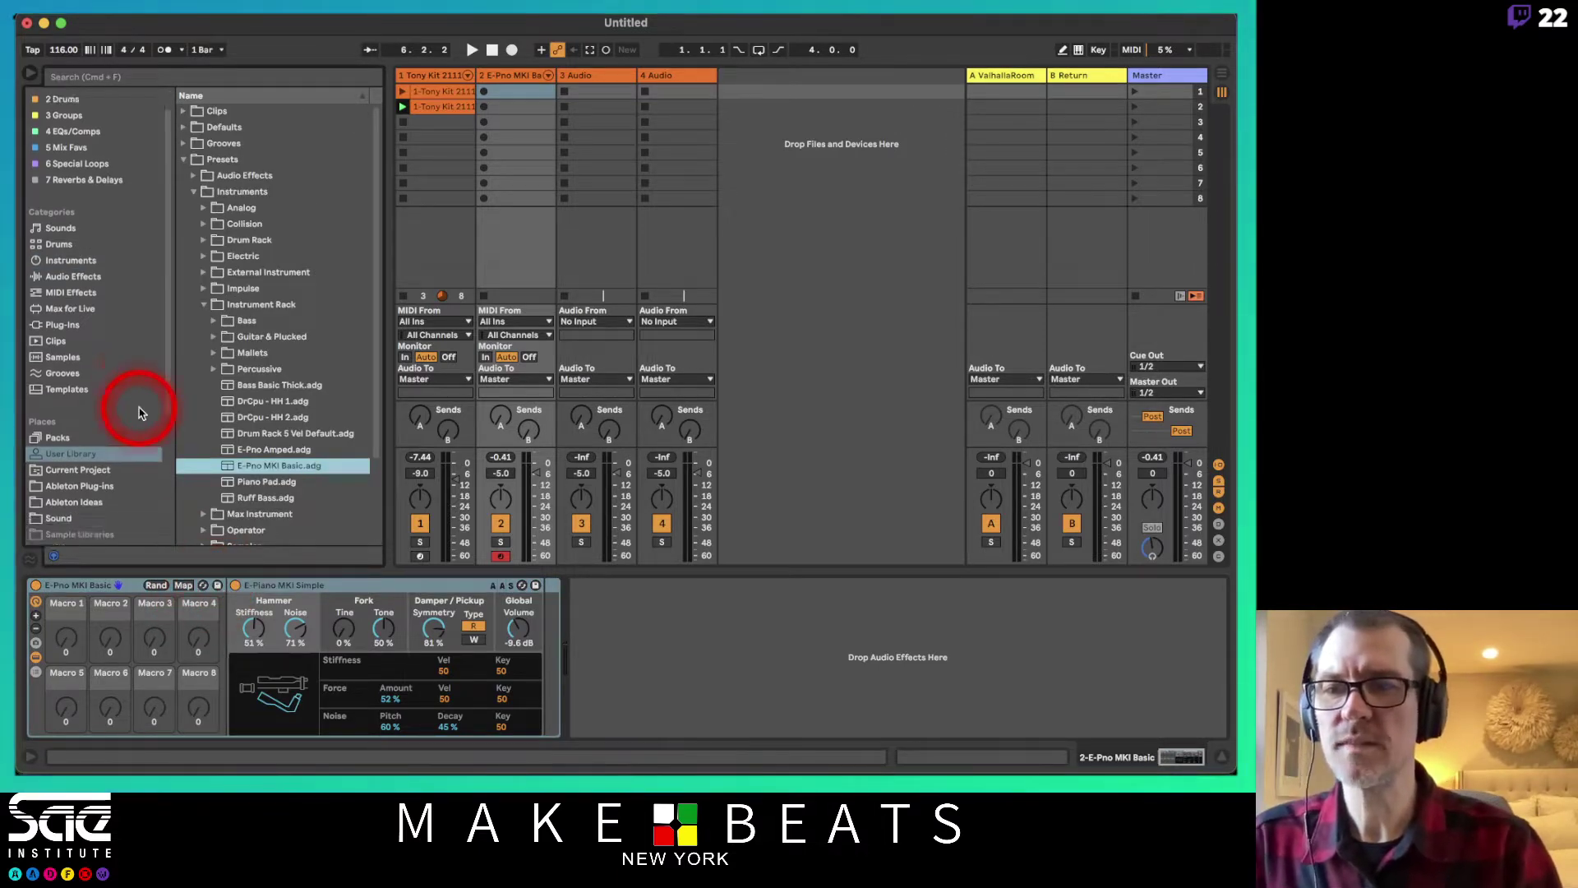
- Copy E-Pno MKI Basic.adg from the User Library into the Instruments > Keys folder of the Ableton Plug-ins place
scroll(140, 413, "down", 6)
left_click(51, 374)
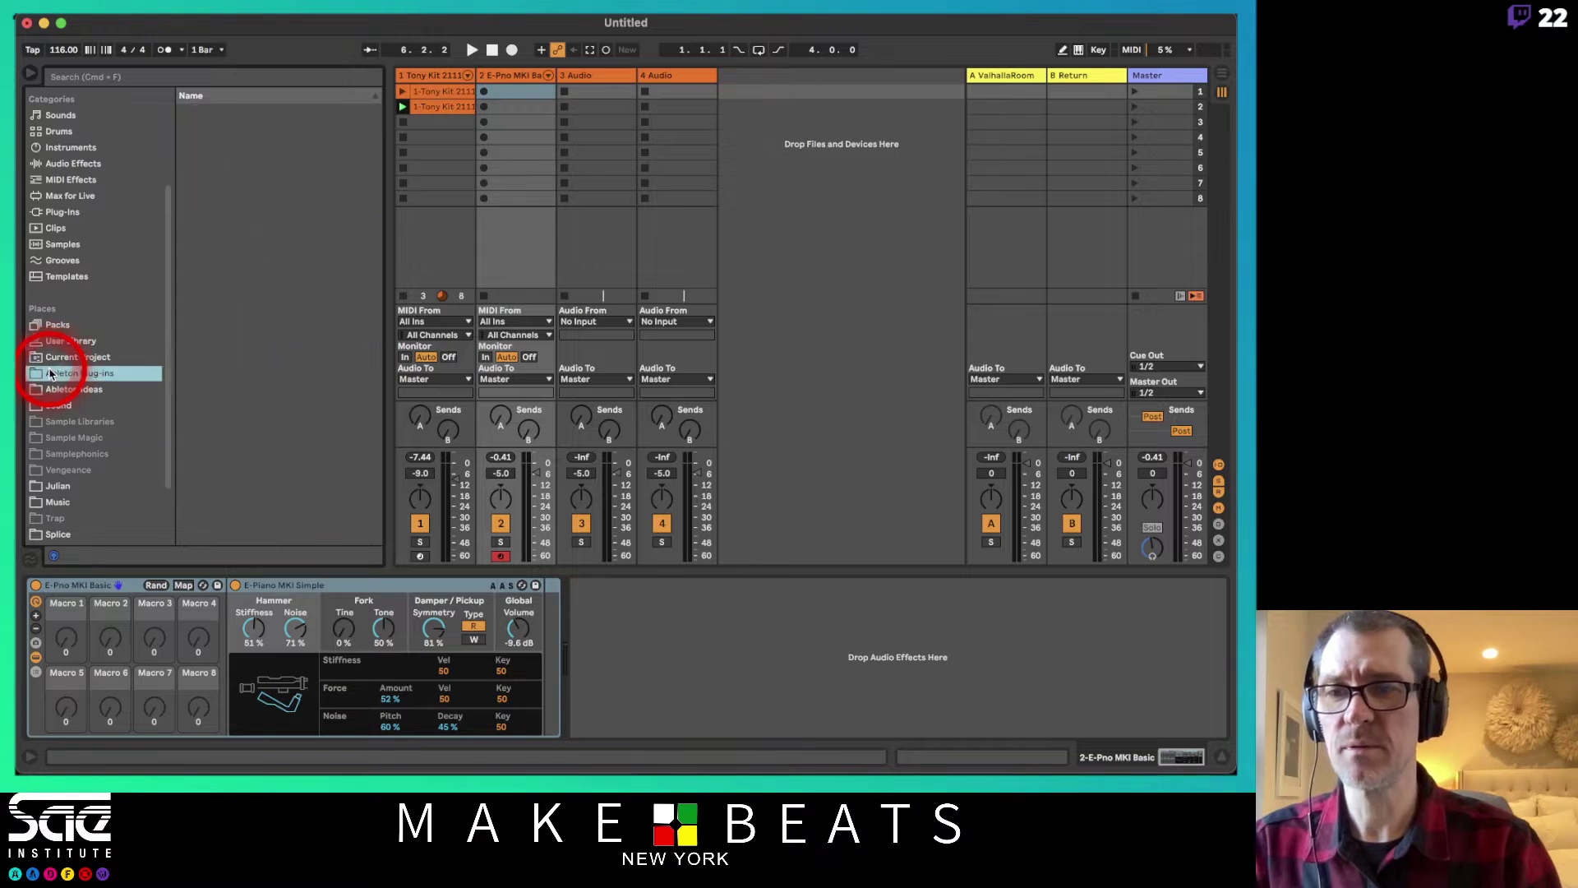
left_click(62, 342)
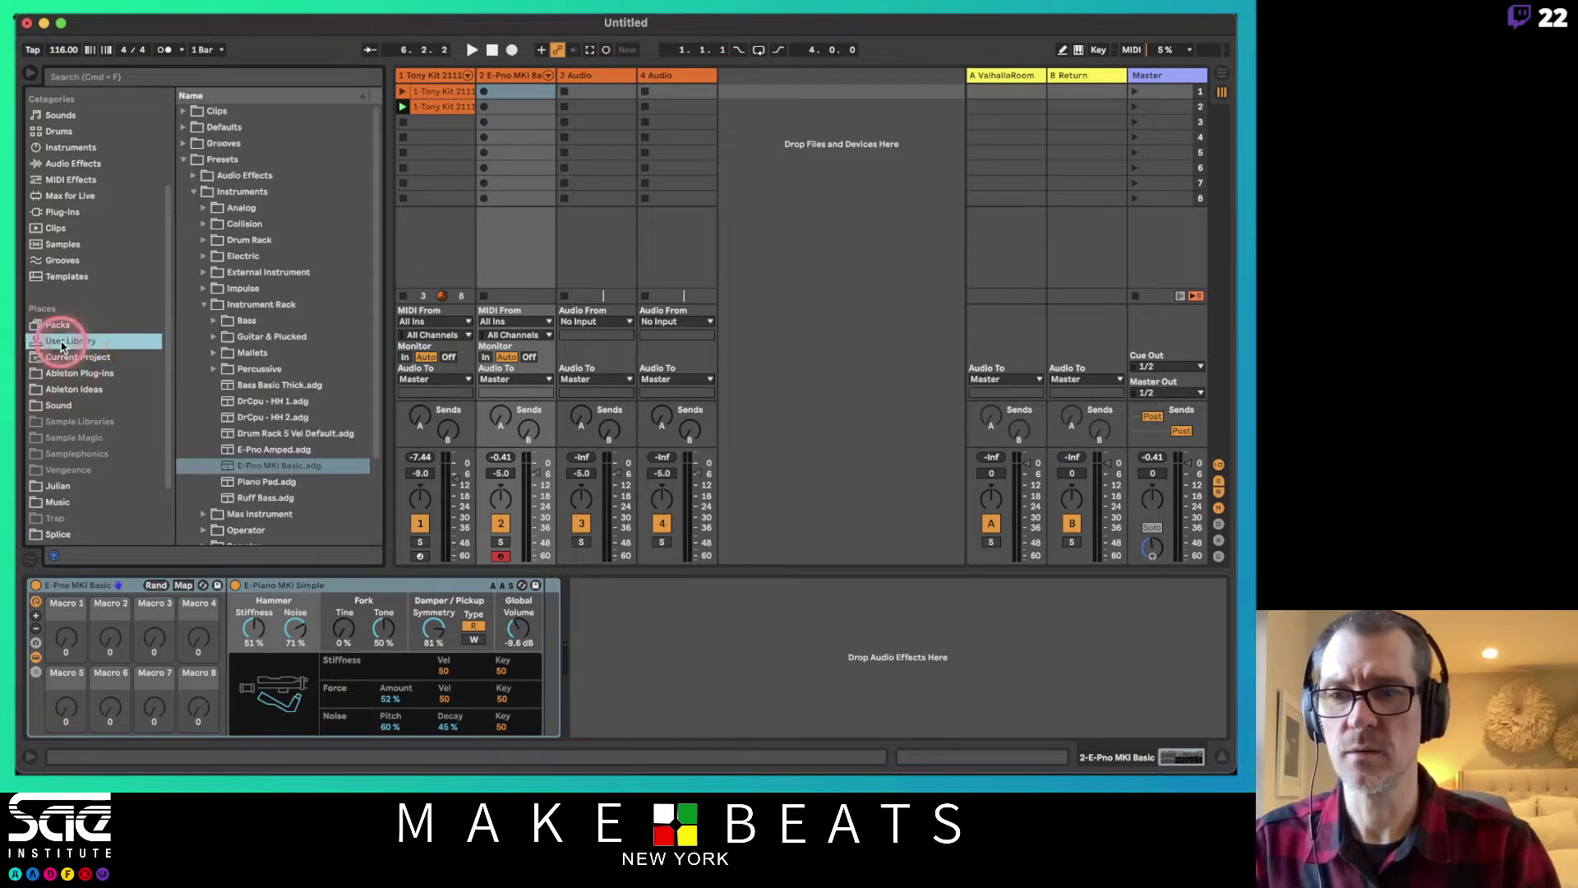
left_click_drag(261, 465, 113, 375)
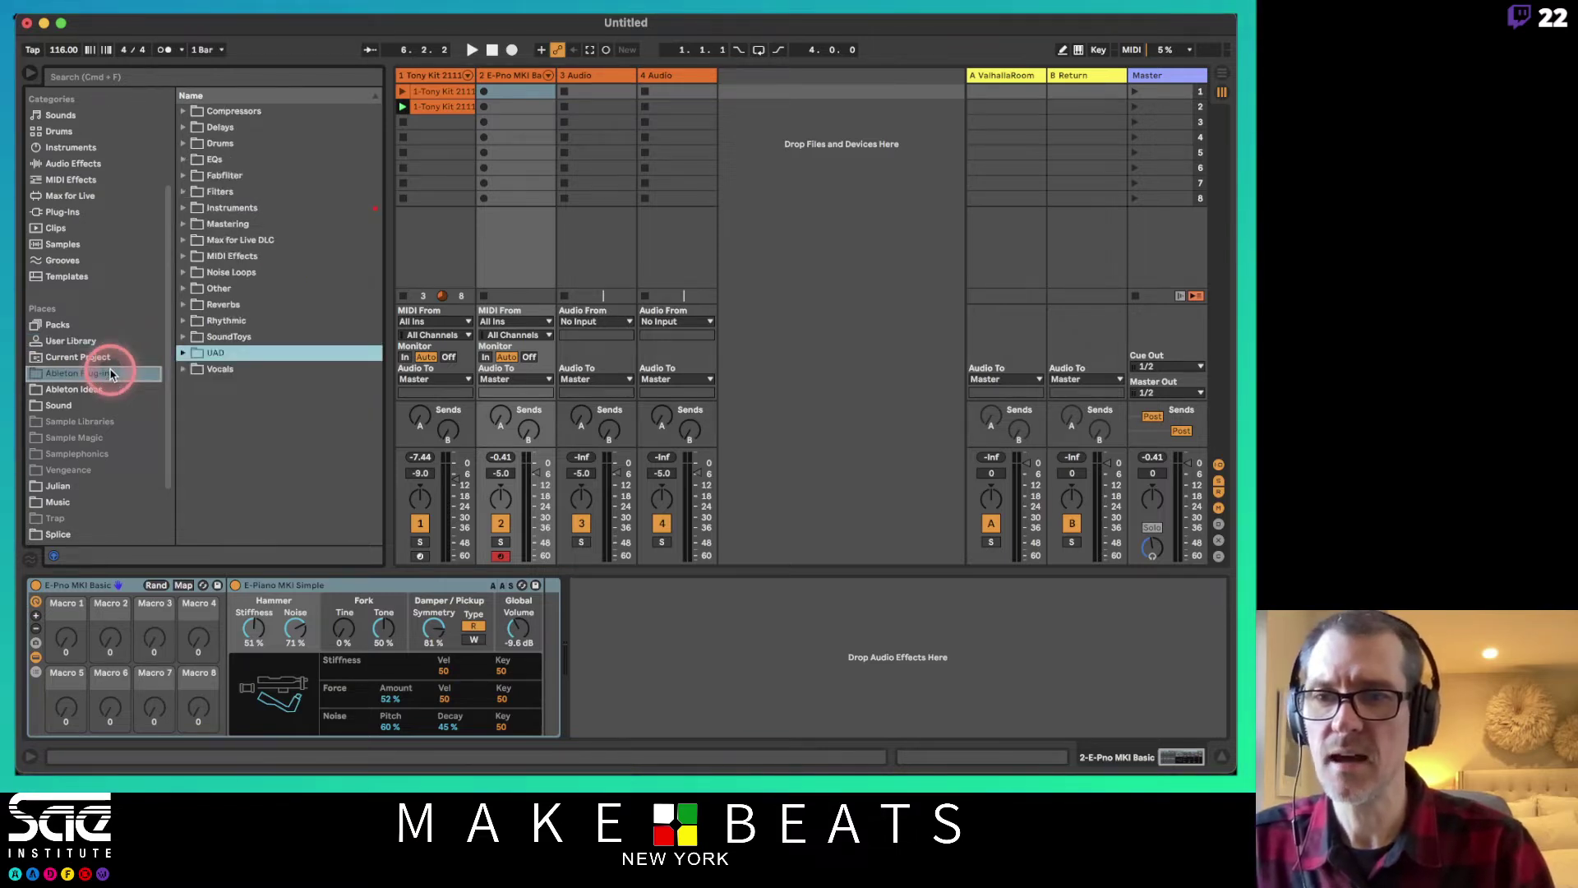
left_click_drag(113, 375, 185, 326)
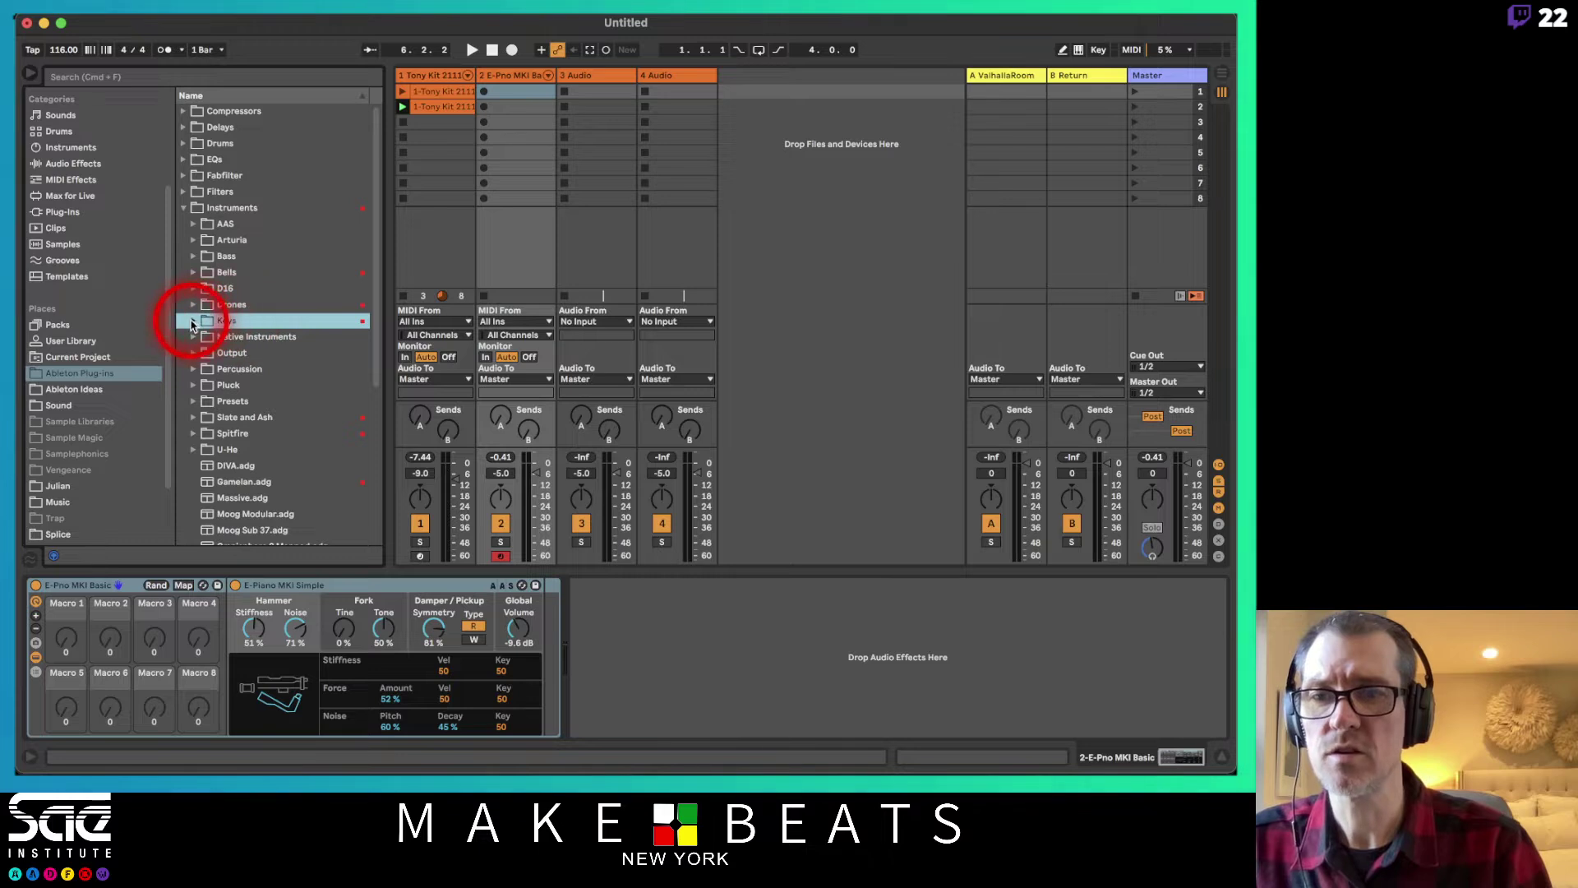
scroll(303, 293, "down", 2)
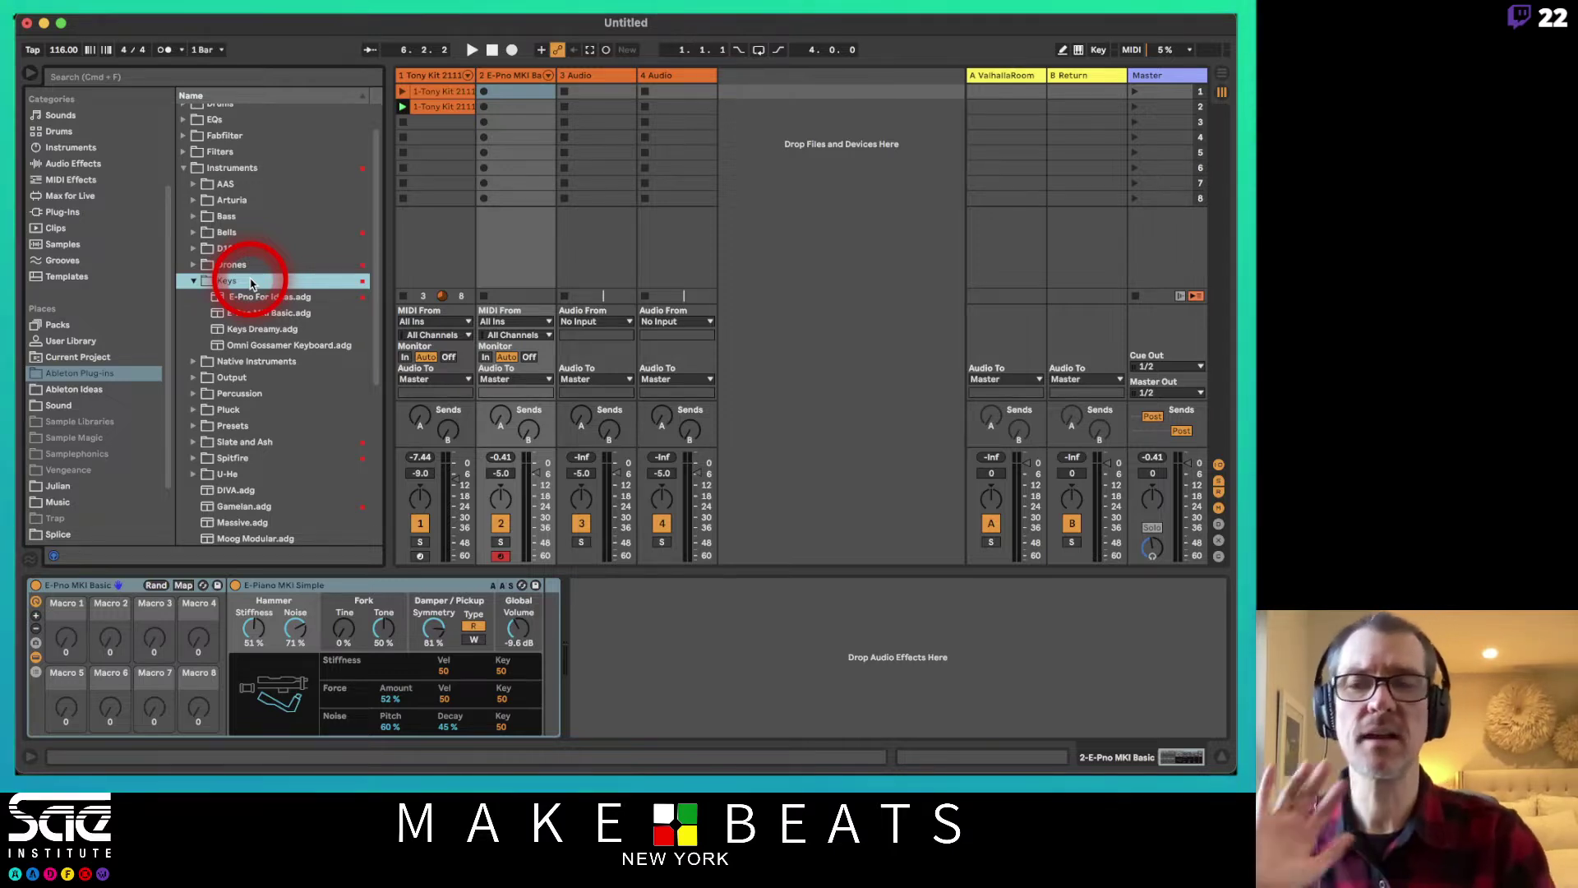
- Rename the rack on track 2 as E-Pno MKI Layered and select its E-Piano MKI Simple device
left_click(99, 586)
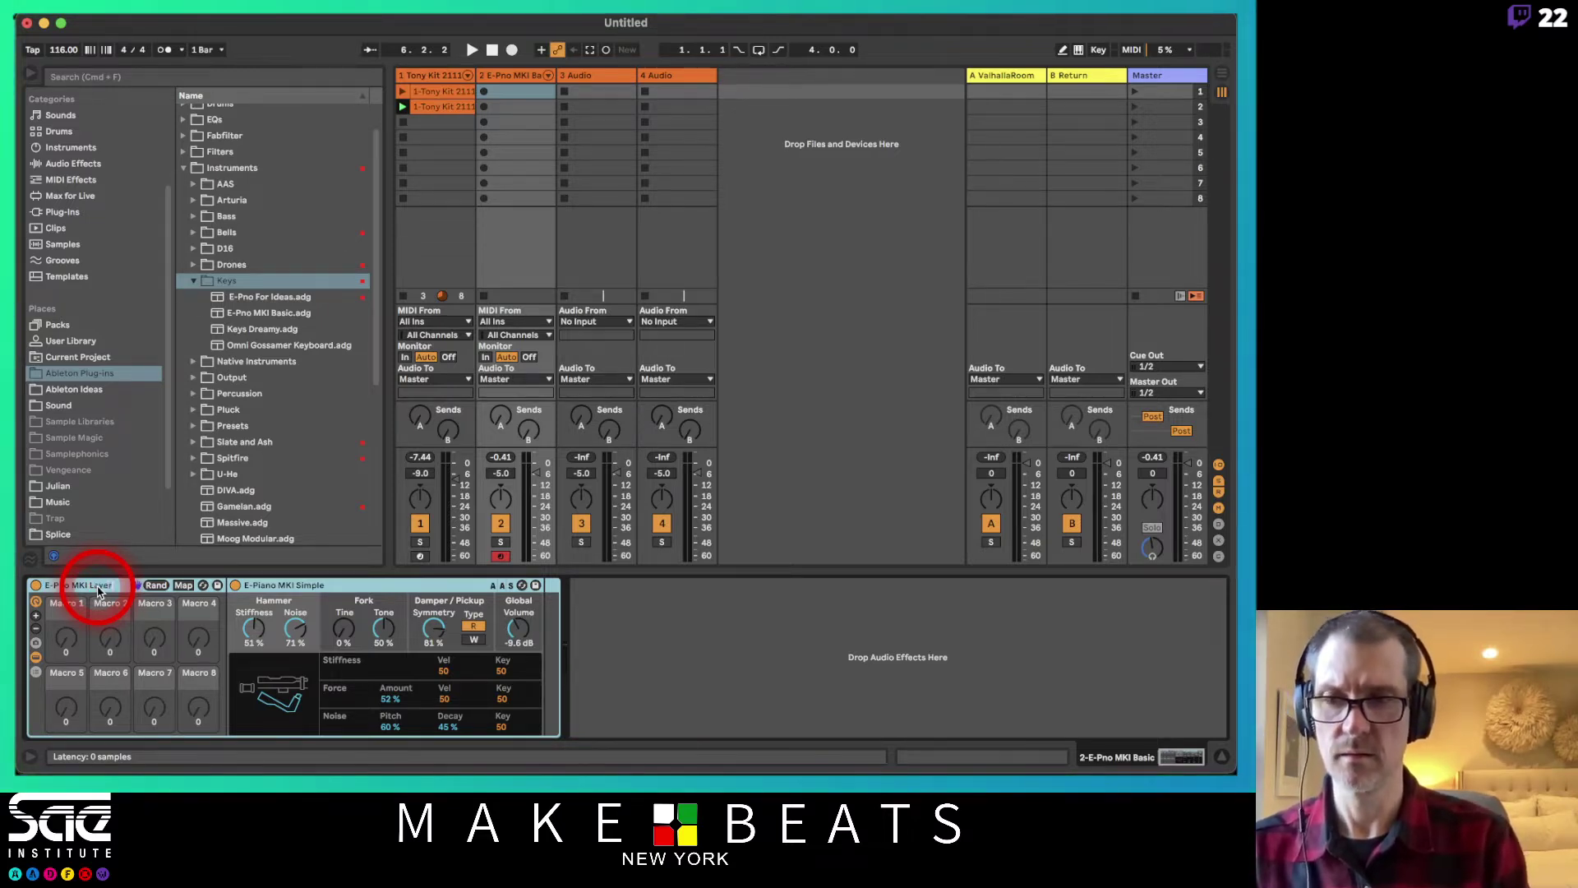
key("Return")
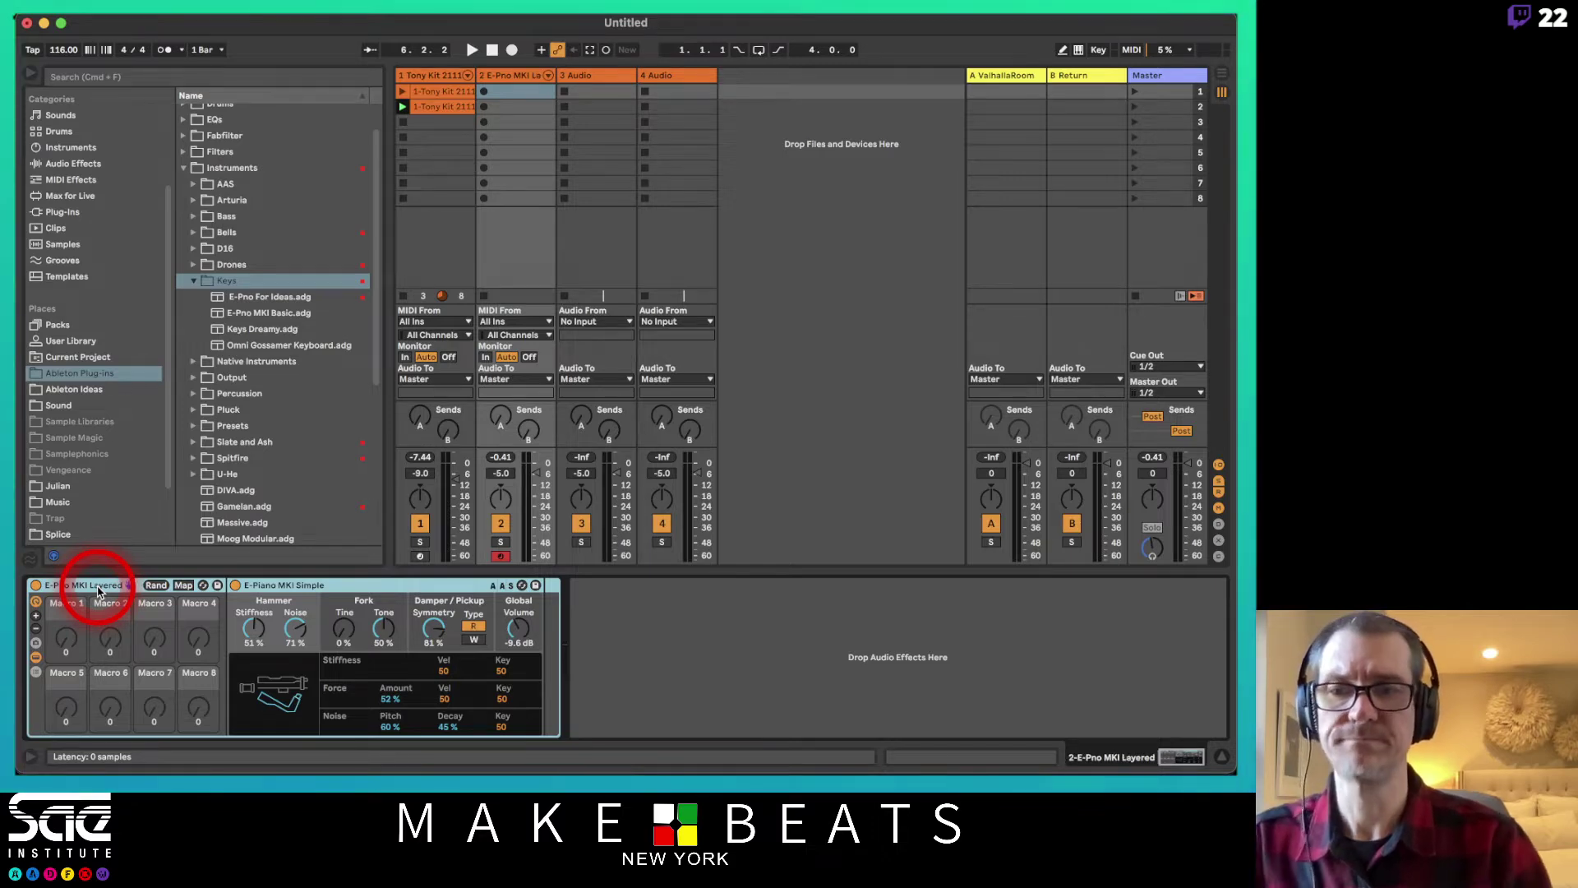
left_click(333, 584)
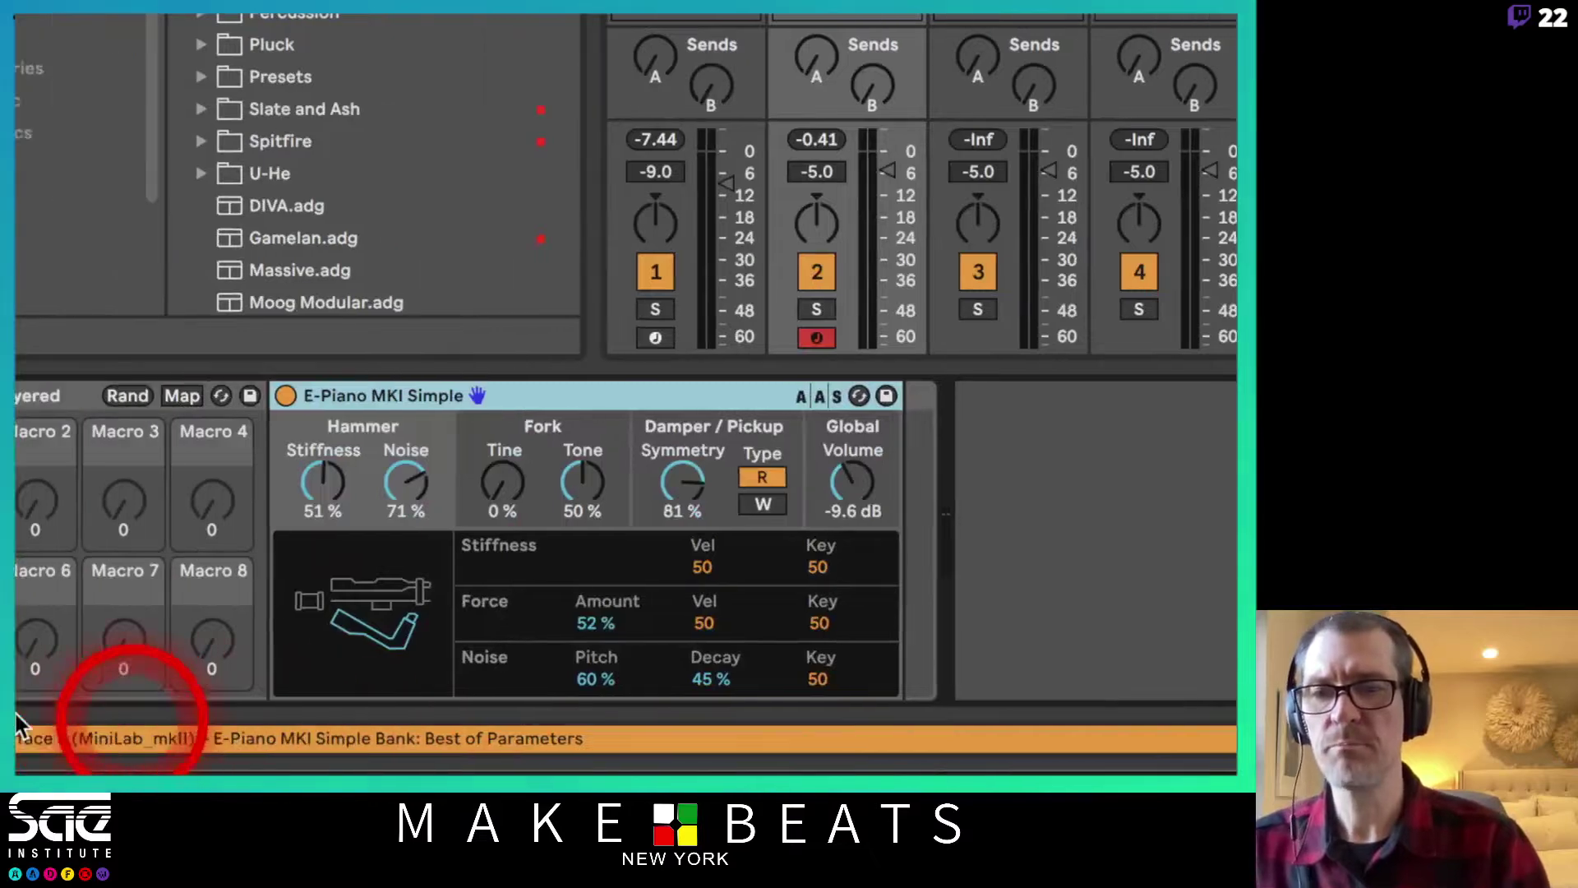
- Show the chain list of the E-Pno MKI Layered rack, checking the control's description in the Info View
left_click(56, 556)
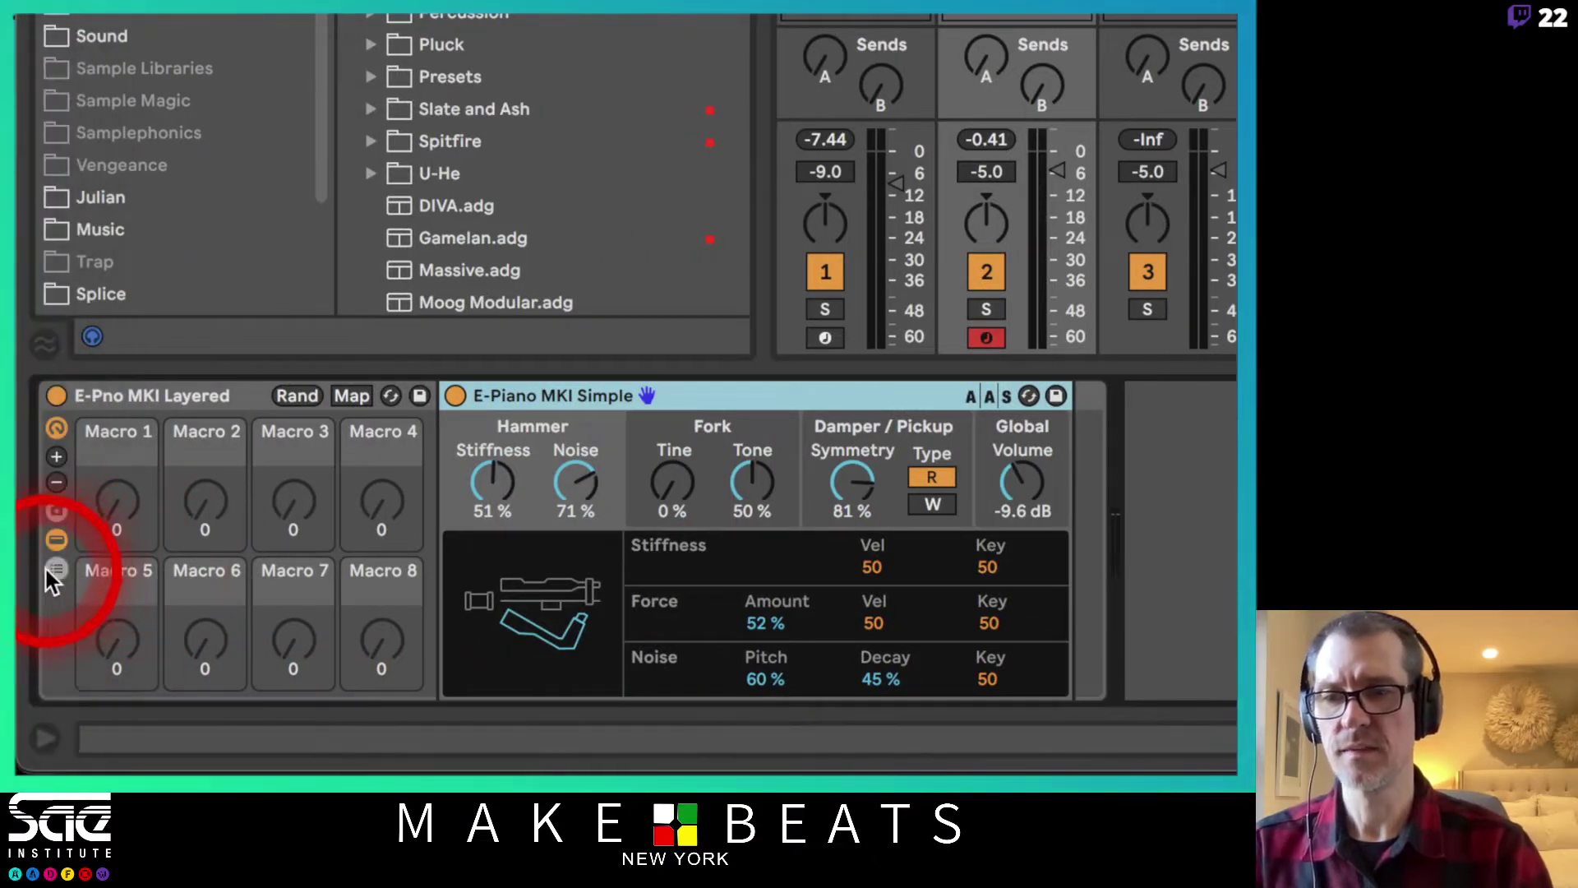
left_click(55, 567)
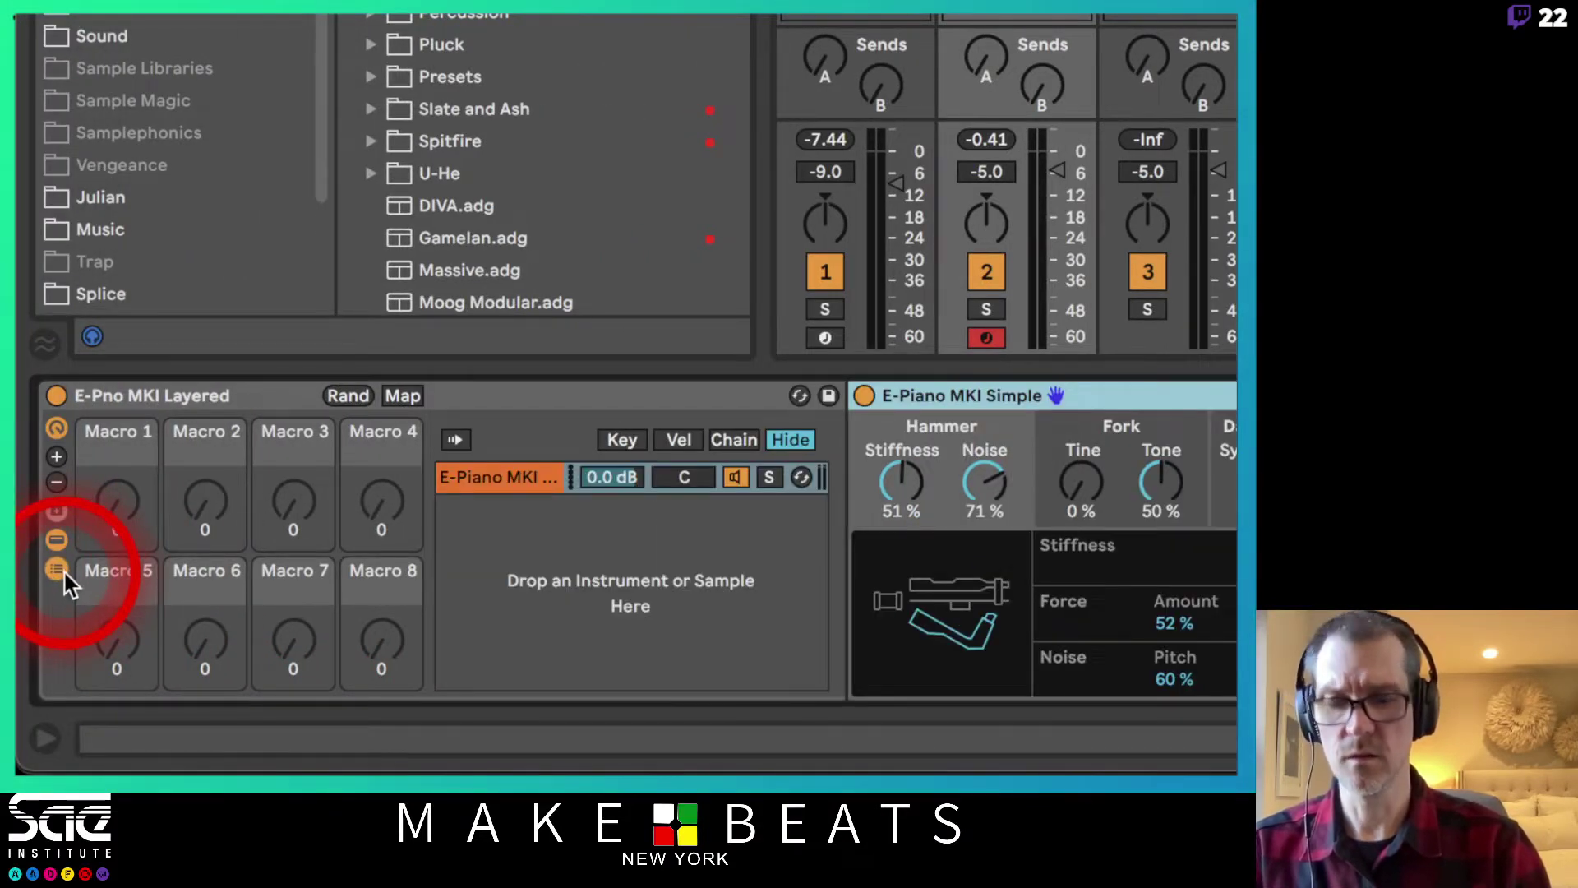
key("shift+question")
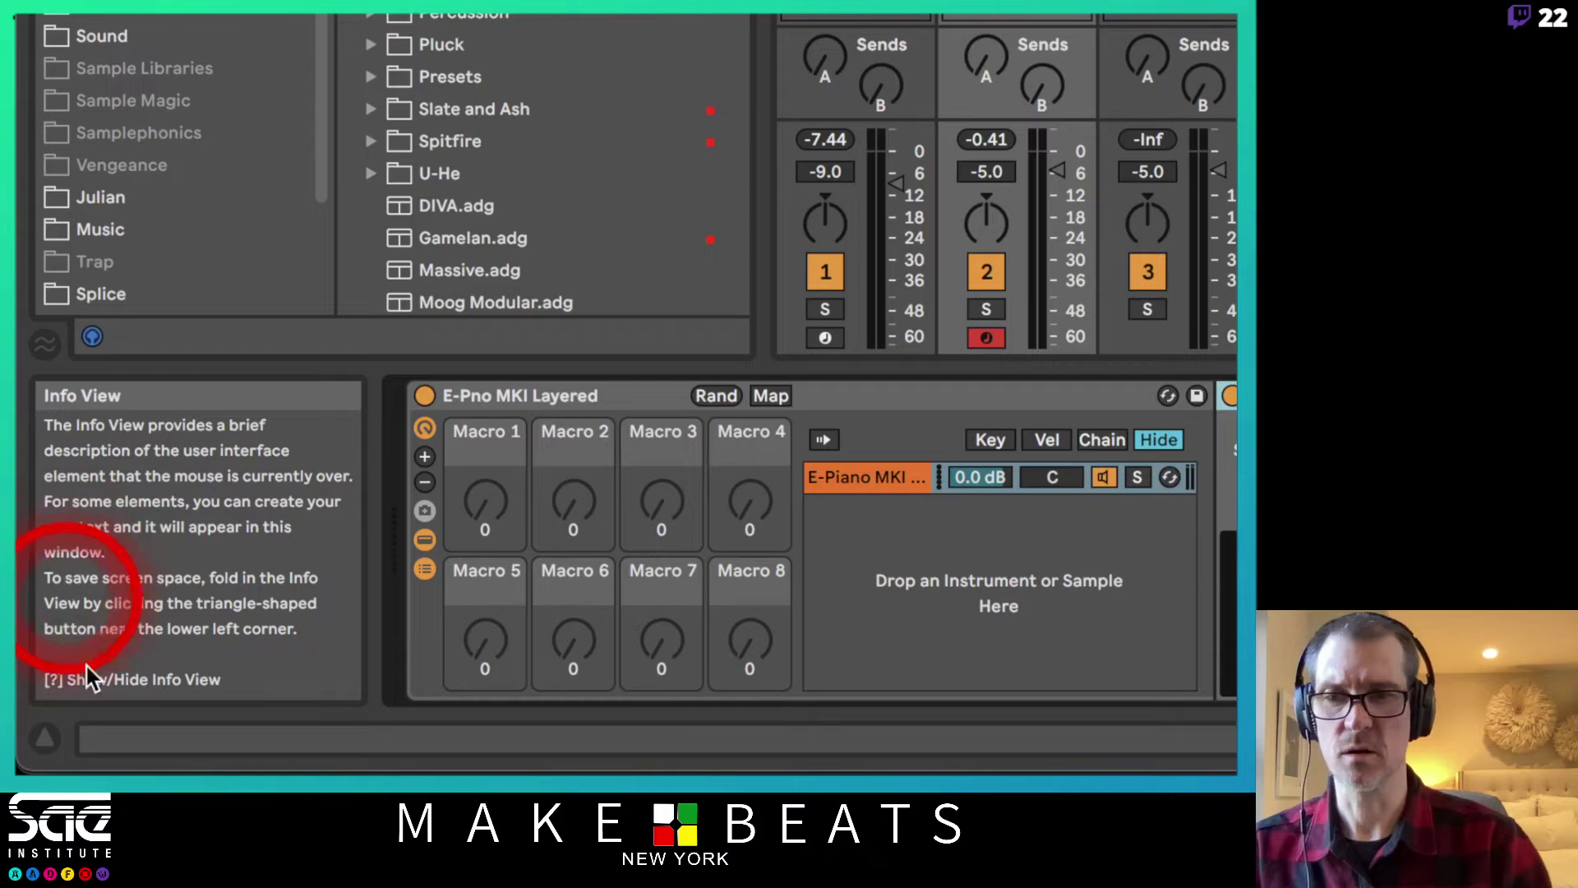
left_click(425, 569)
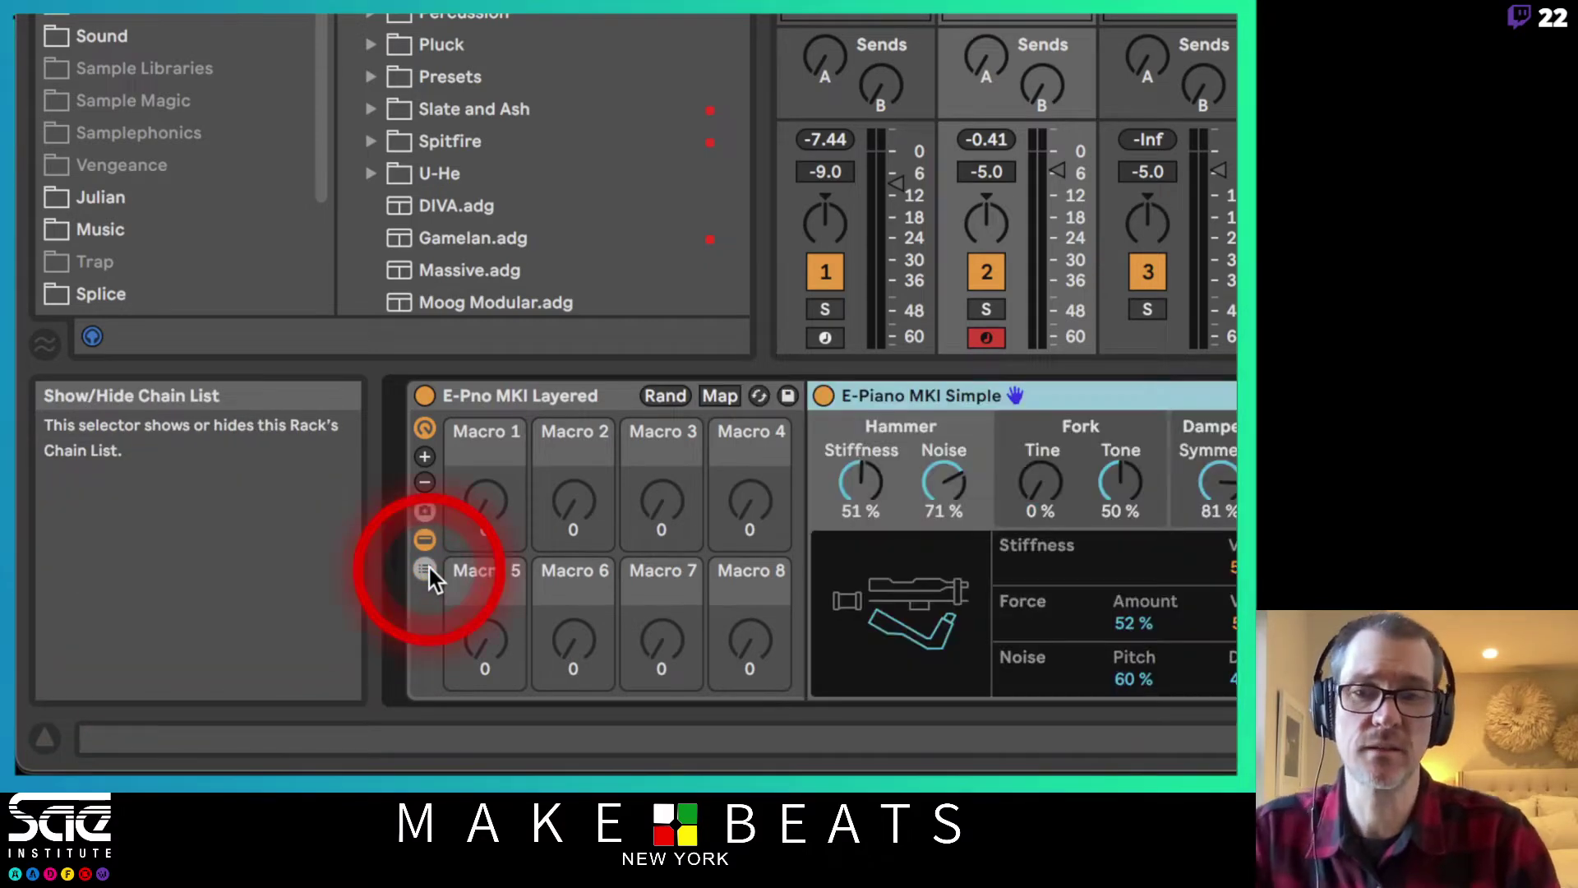
left_click(425, 569)
key("shift+question")
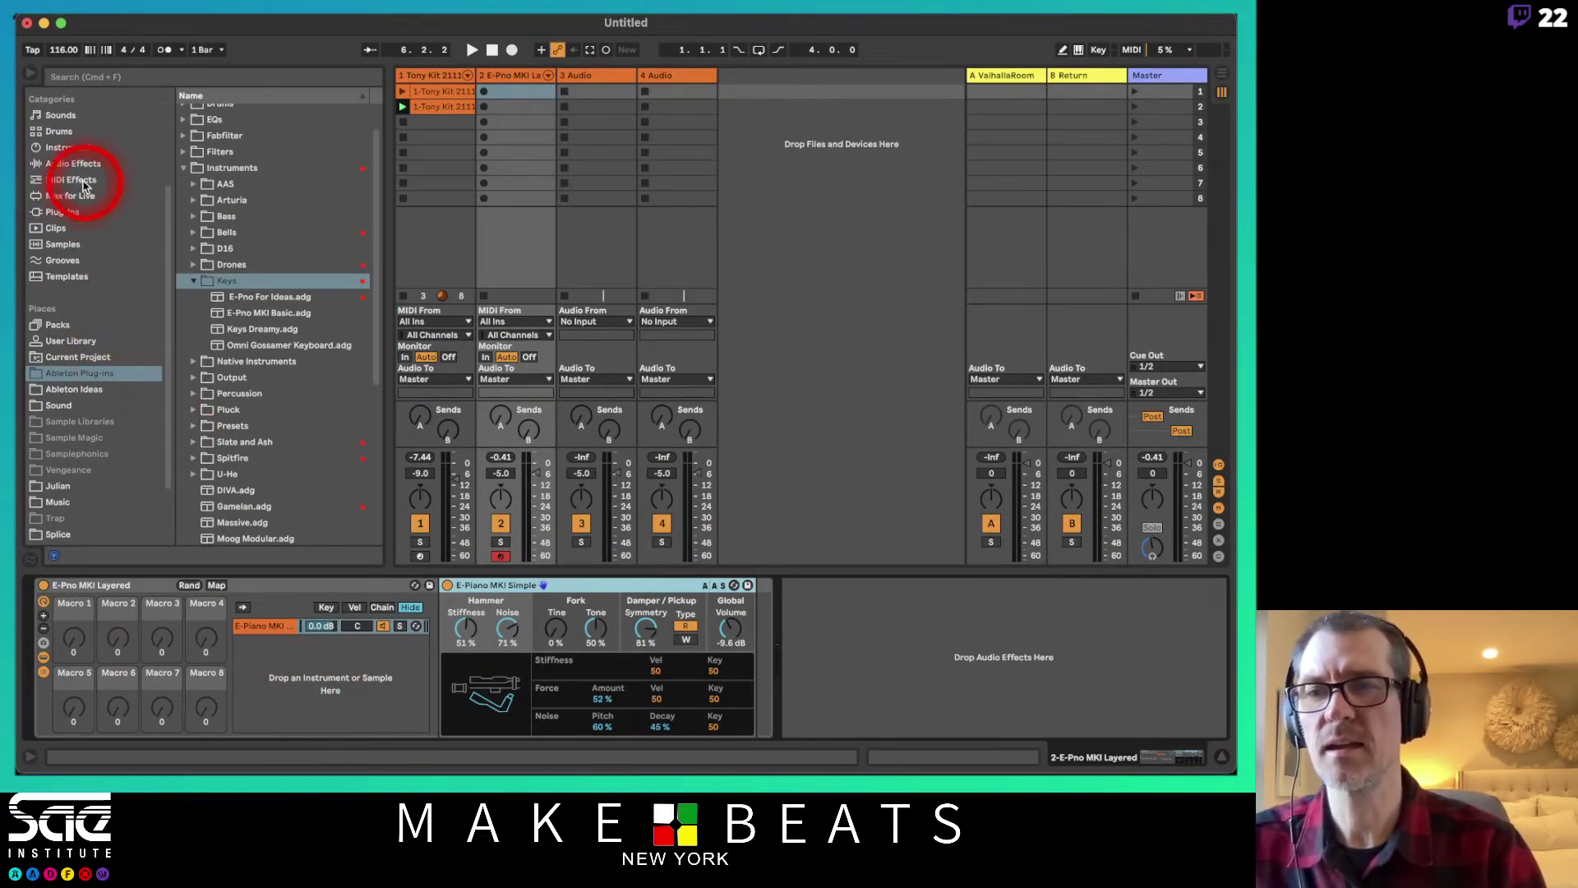
- Browse the Instruments category to the Bass presets of Analog
left_click(62, 165)
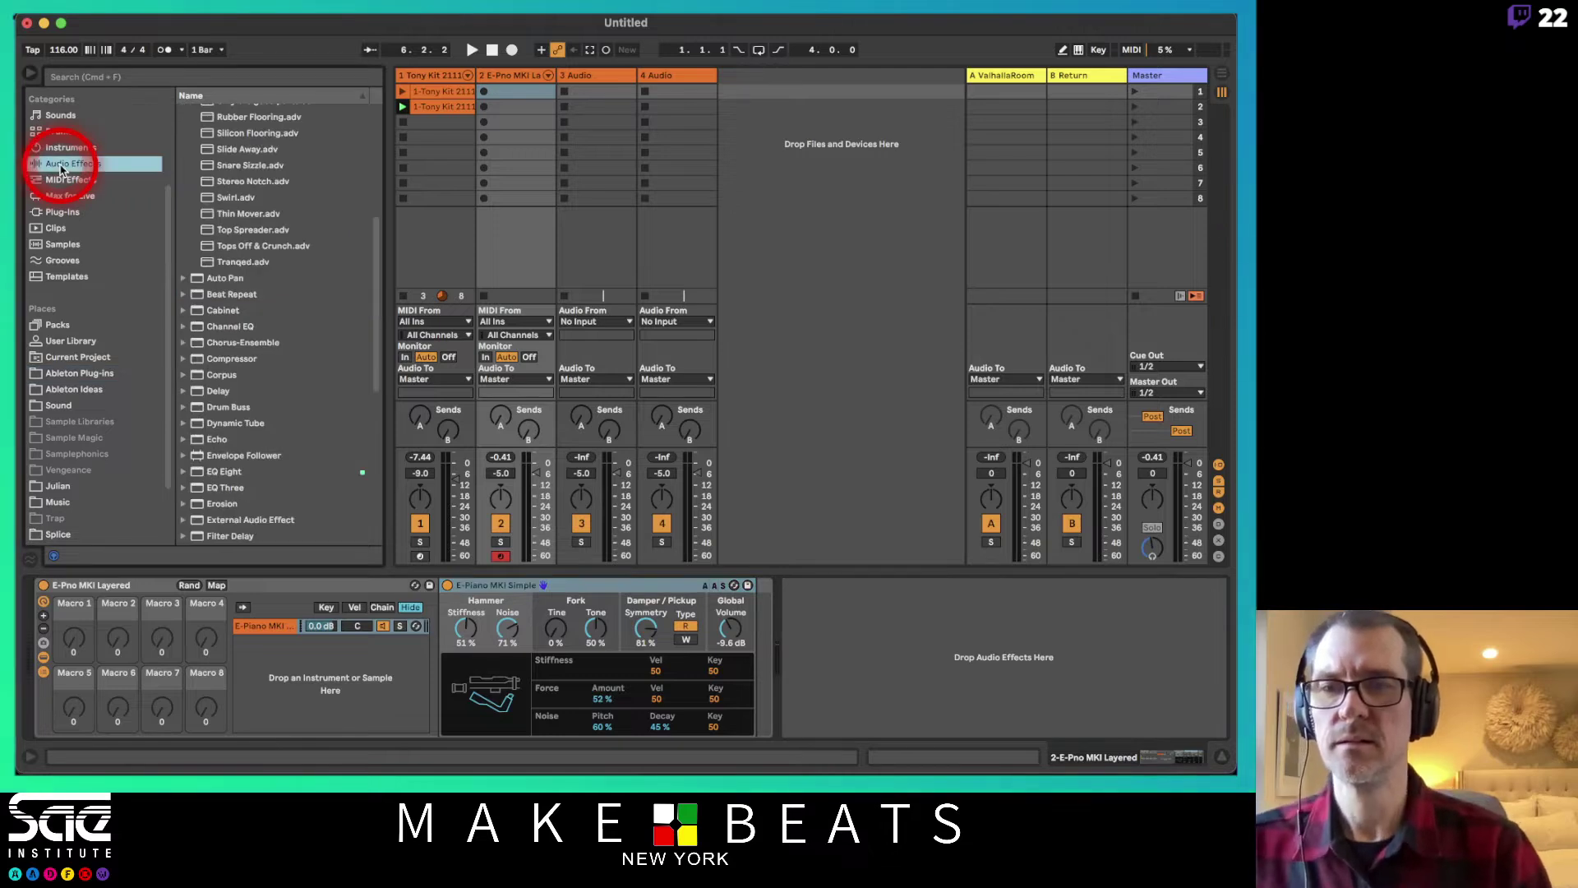
left_click(65, 147)
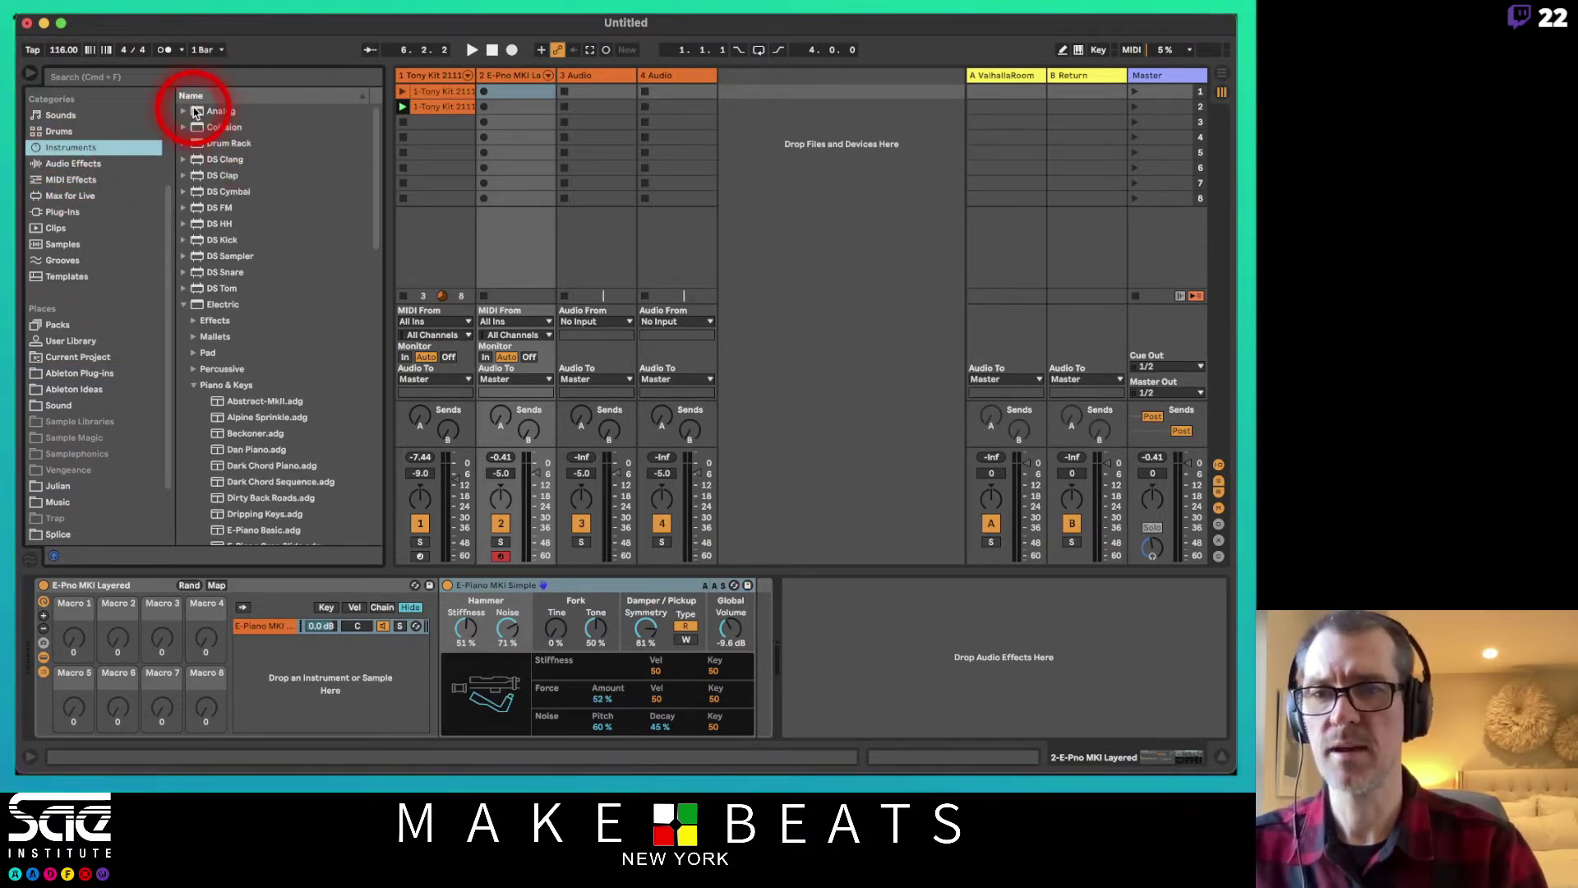
left_click(191, 112)
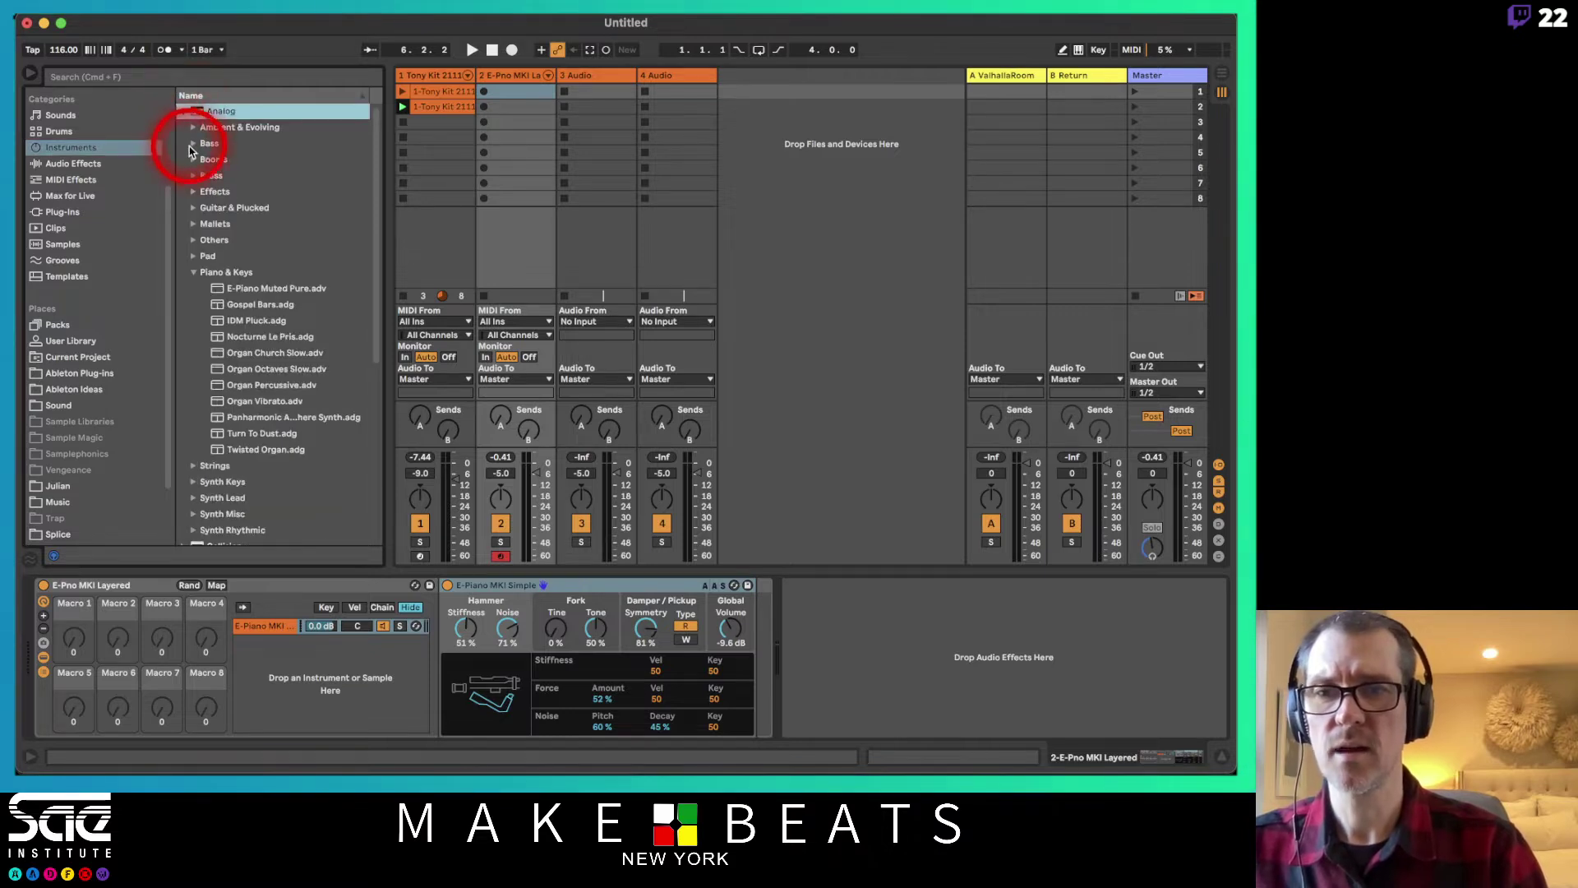
left_click(194, 144)
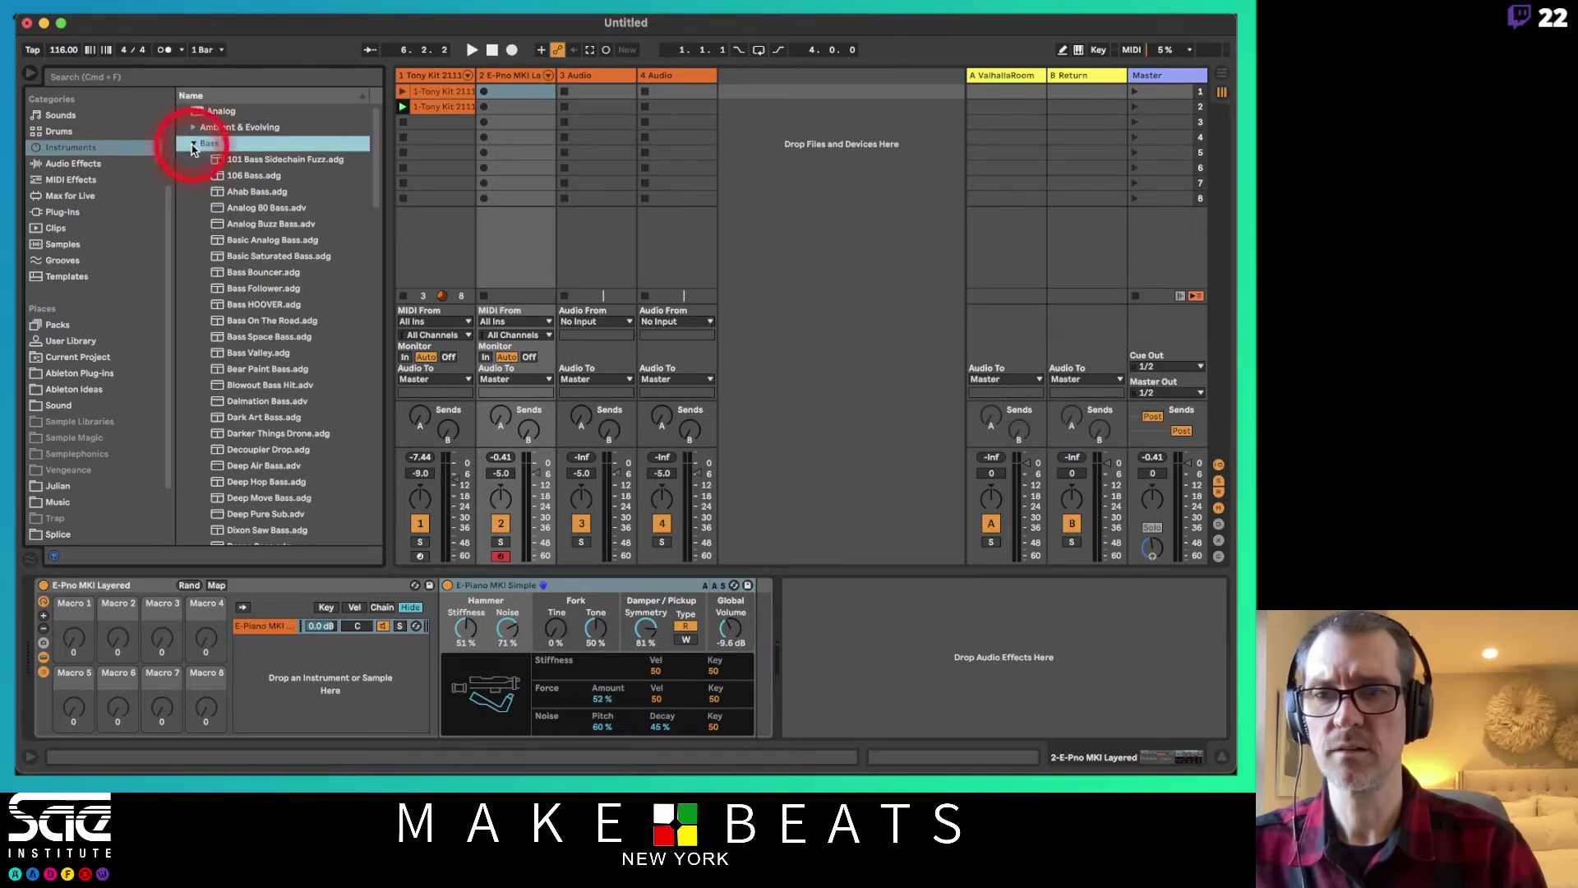
- Audition the Analog Bass presets one after another, down to Deep Air Bass.adv
left_click(238, 209)
key("Down")
key("Down")
key("Down")
key("Down")
key("Down")
key("Down")
key("Down")
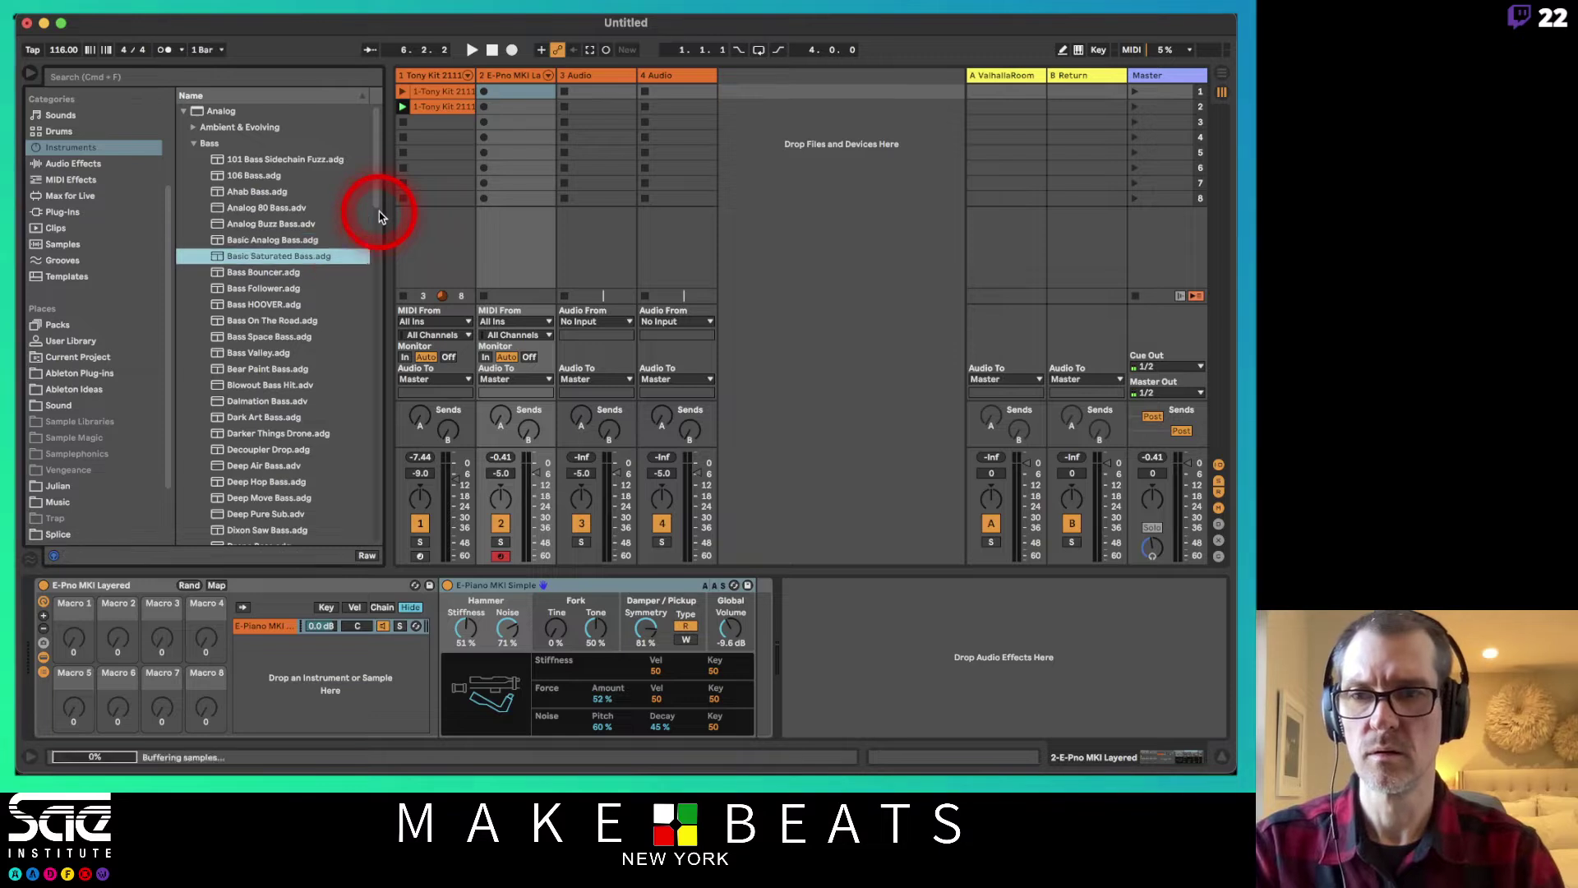
key("Down")
key("Down")
key("Down")
key("Down")
key("Down")
key("Down")
key("Down")
key("Down")
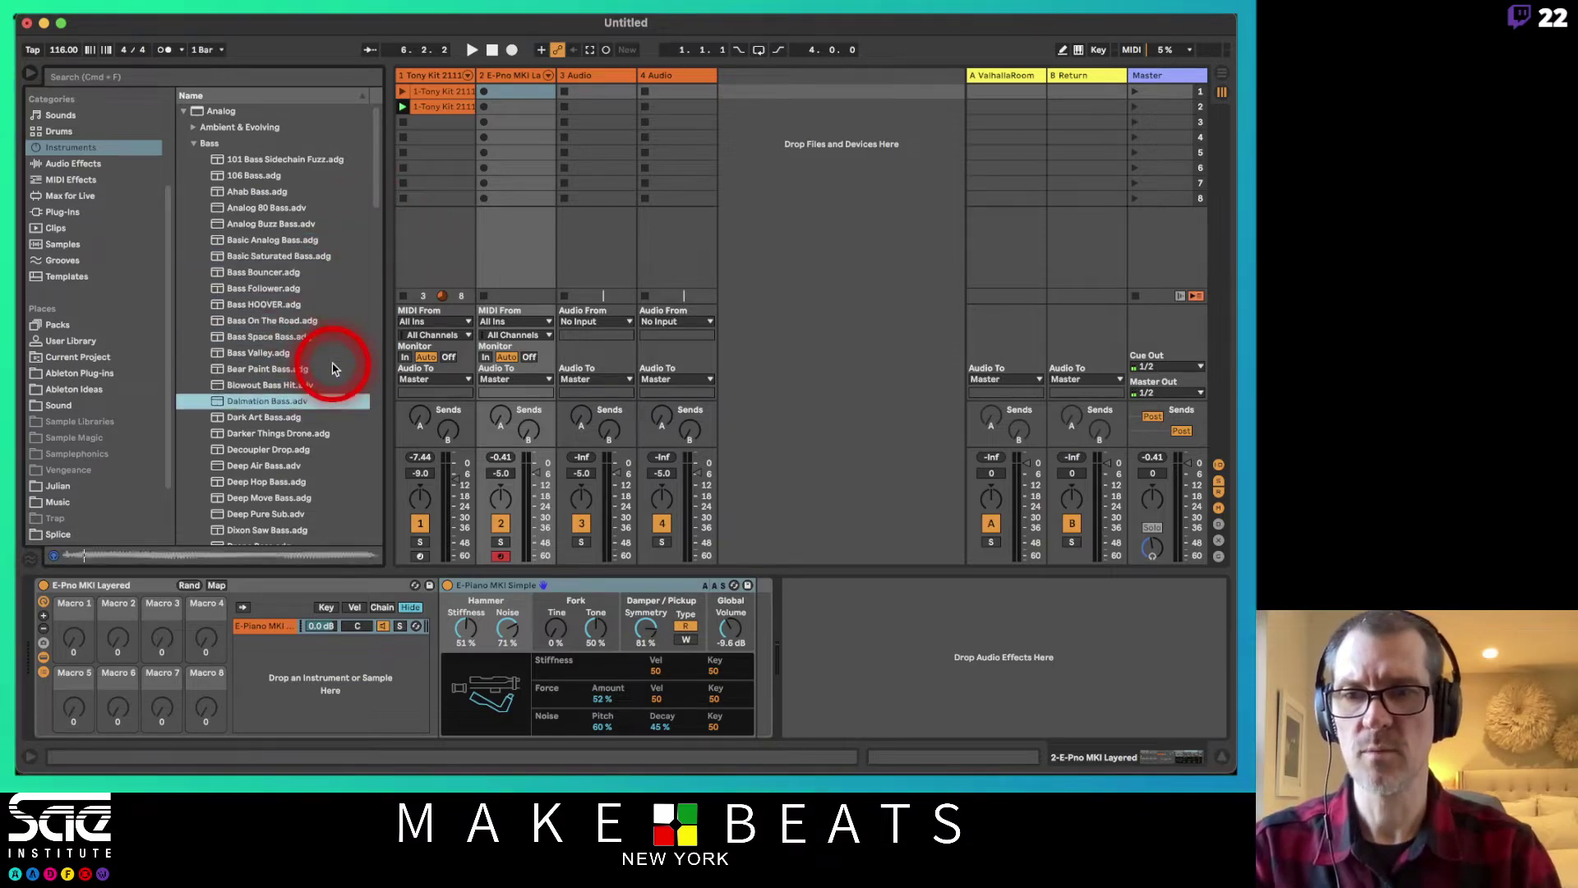
key("Down")
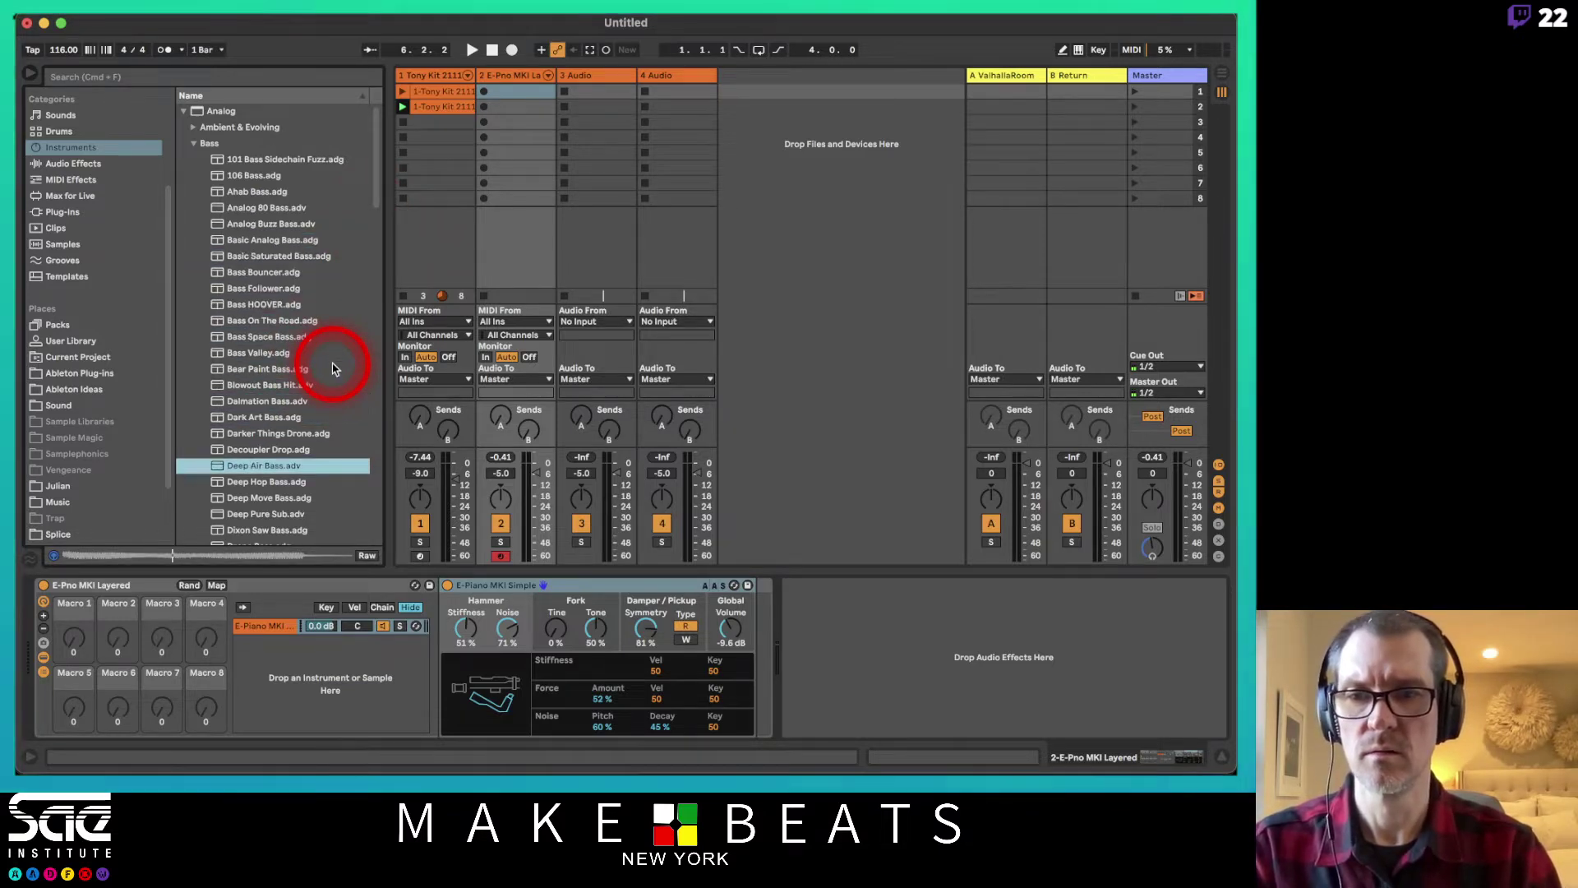
- Add Deep Pure Sub.adv as a second chain in the E-Pno MKI Layered rack and check its Voices and Priority options
scroll(333, 367, "down", 5)
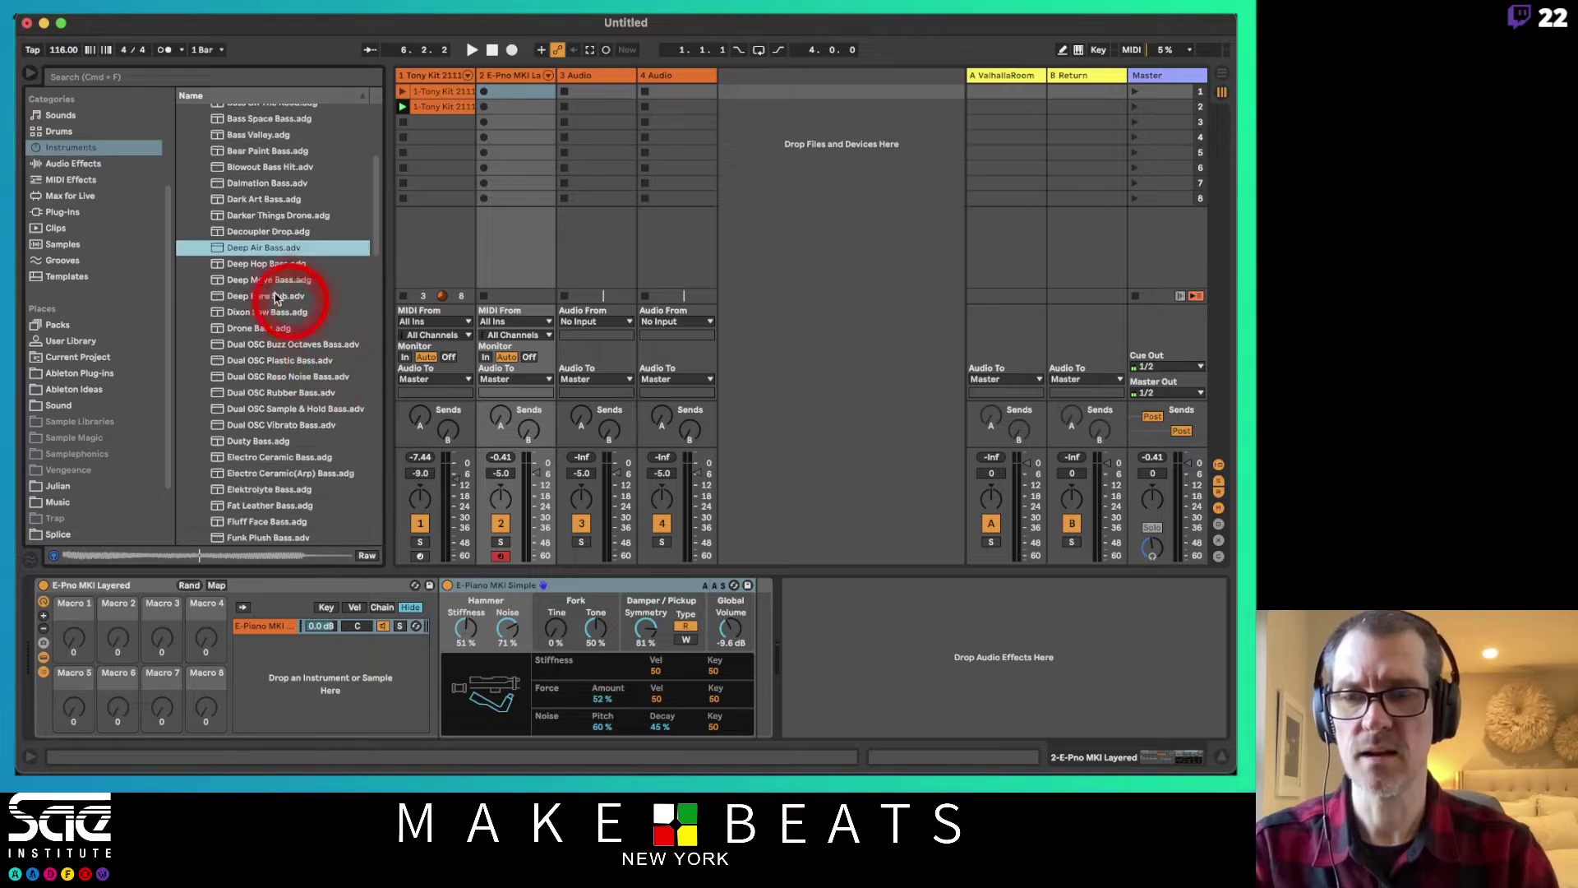
left_click_drag(265, 344, 262, 648)
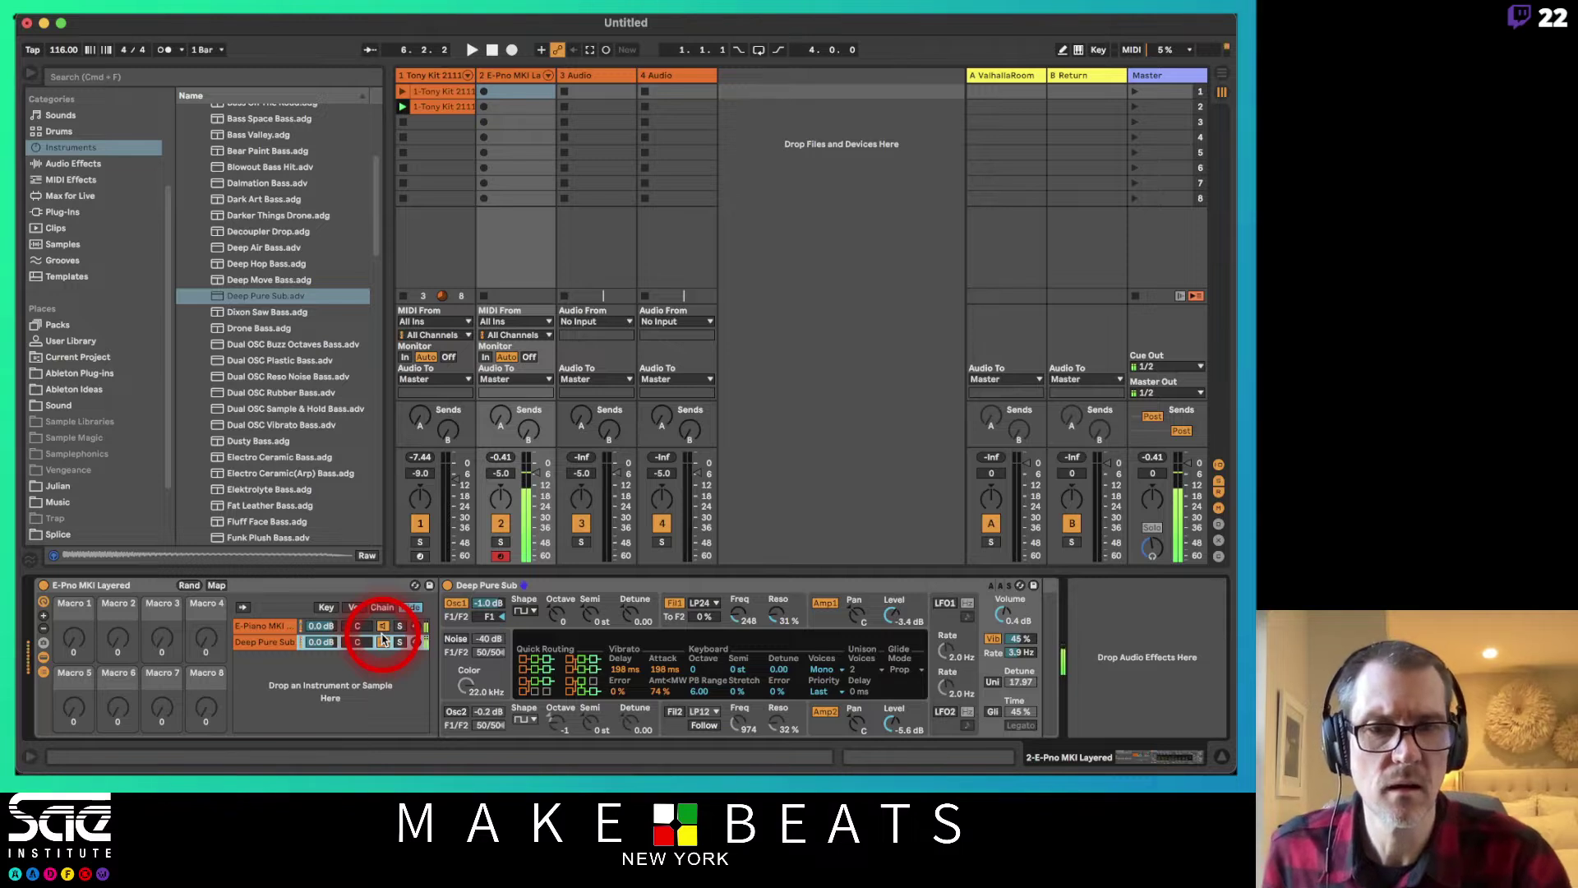
left_click(825, 670)
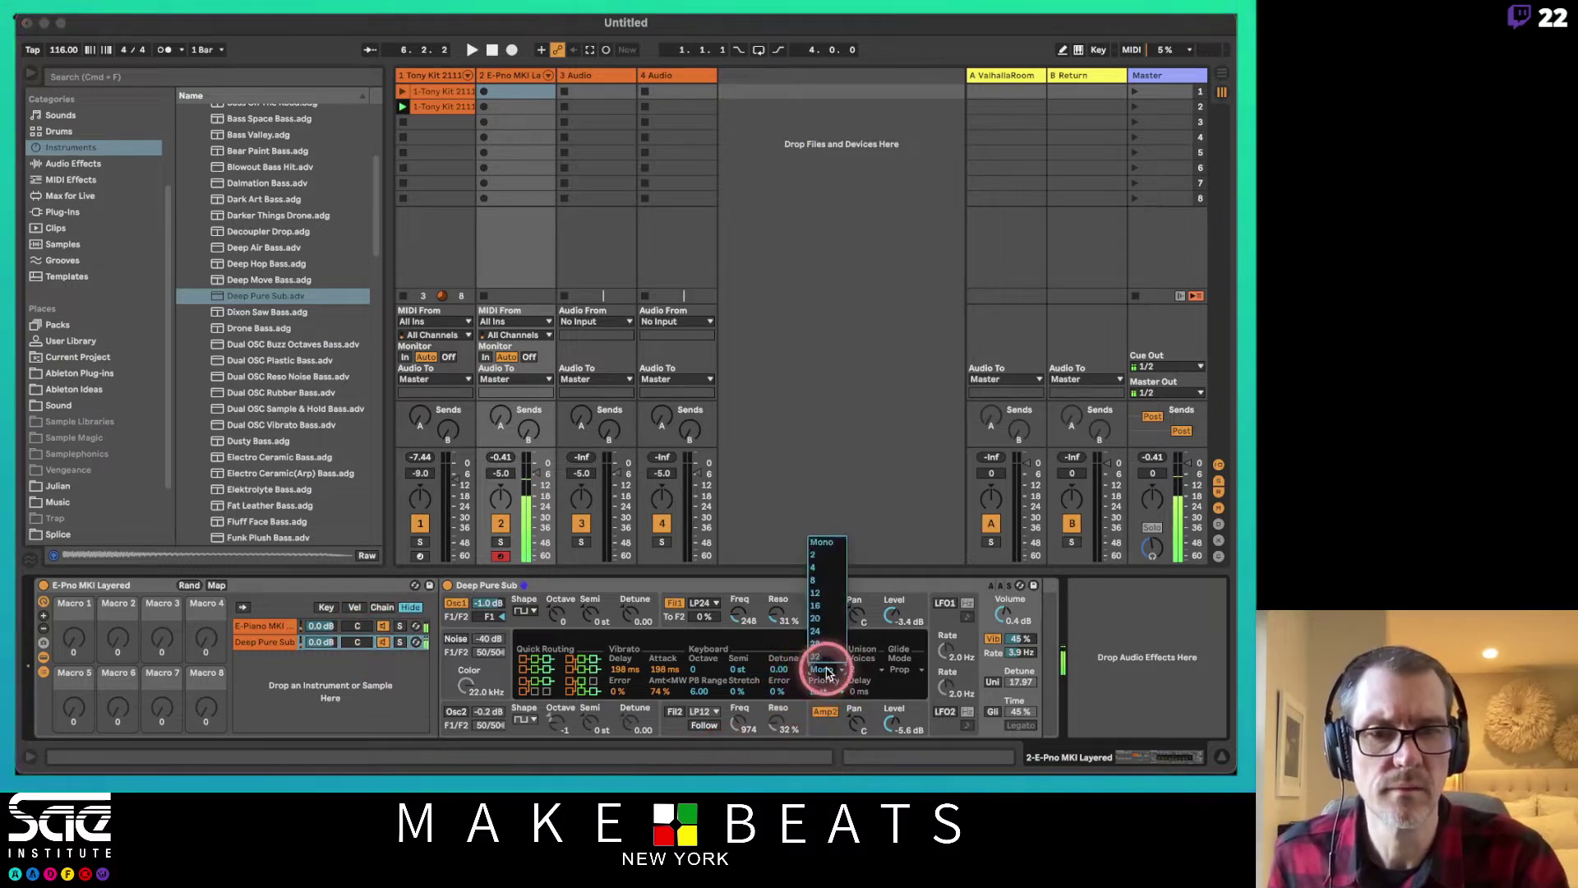
left_click(826, 670)
left_click(819, 691)
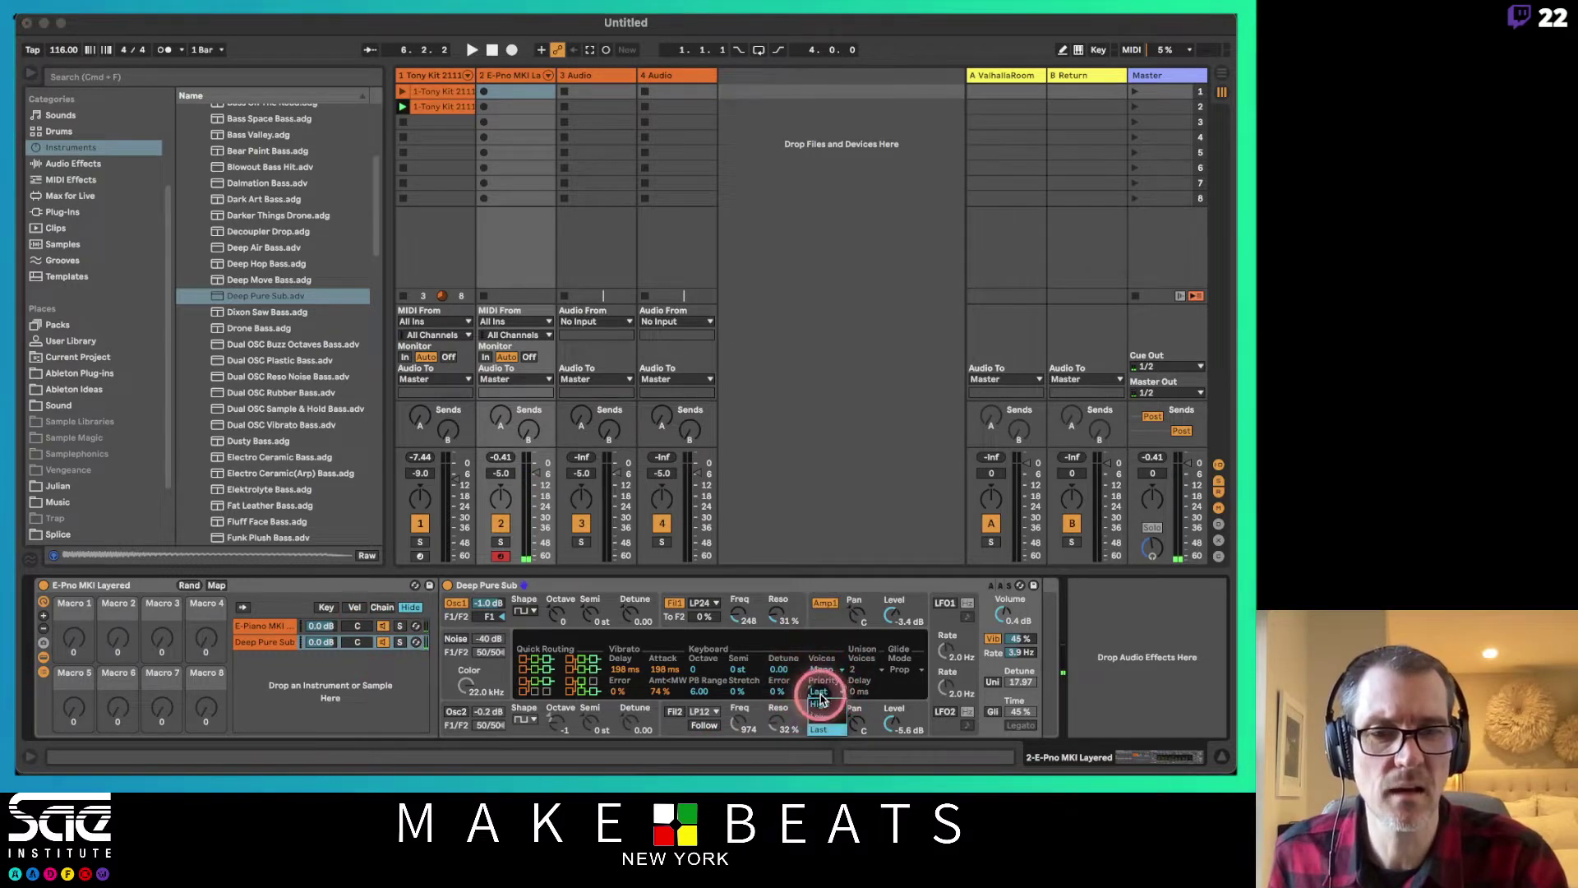
left_click(814, 660)
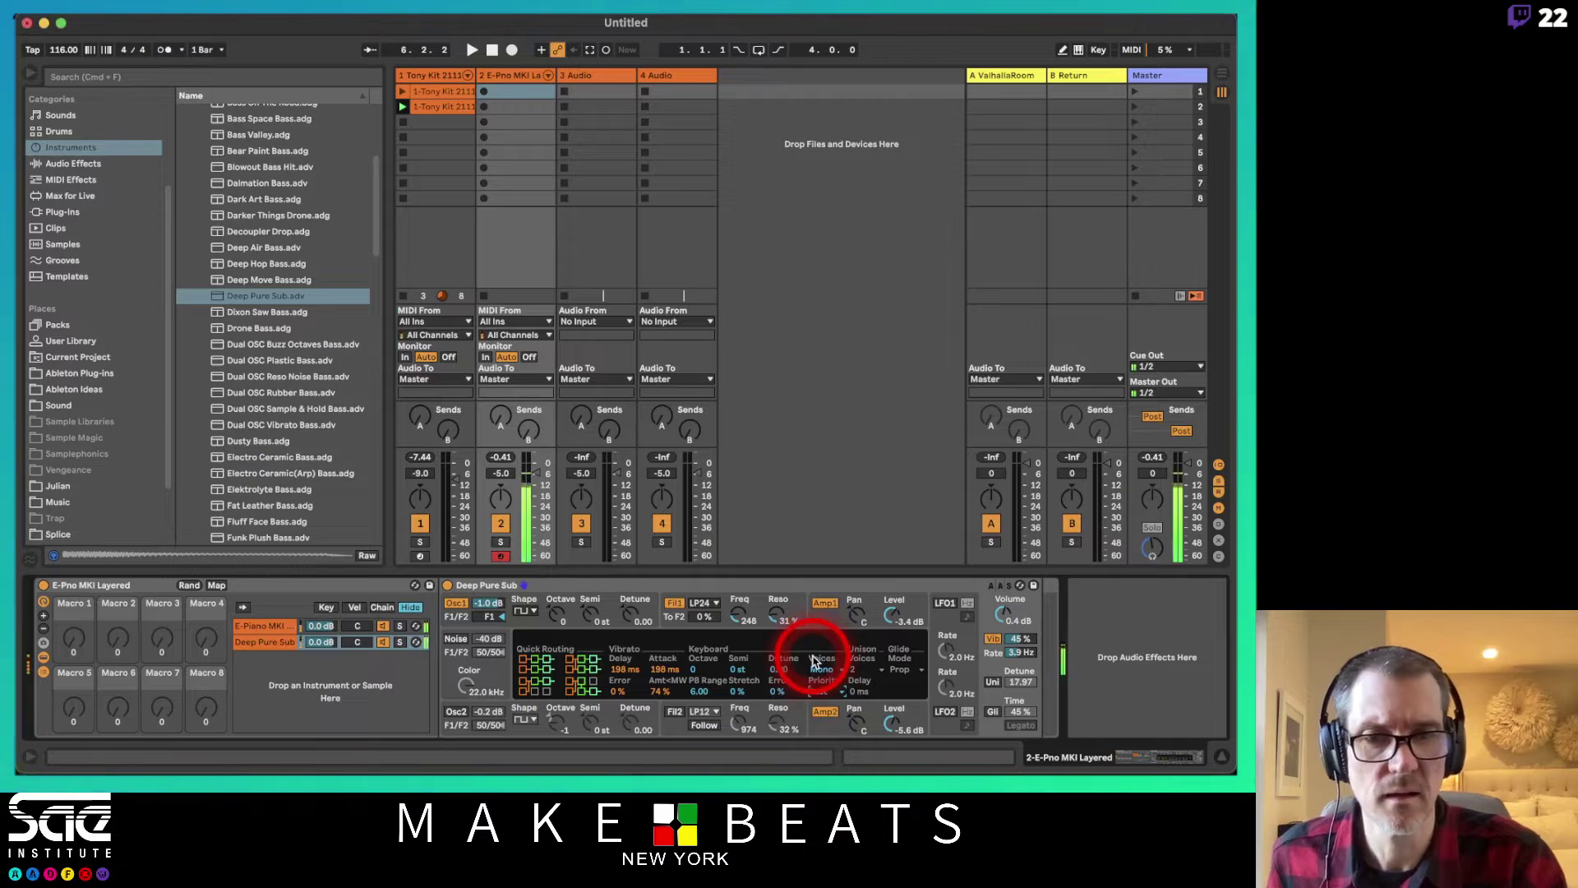
- Examine the oscillator, vibrato, amplifier envelope and unison settings of Deep Pure Sub
left_click(910, 681)
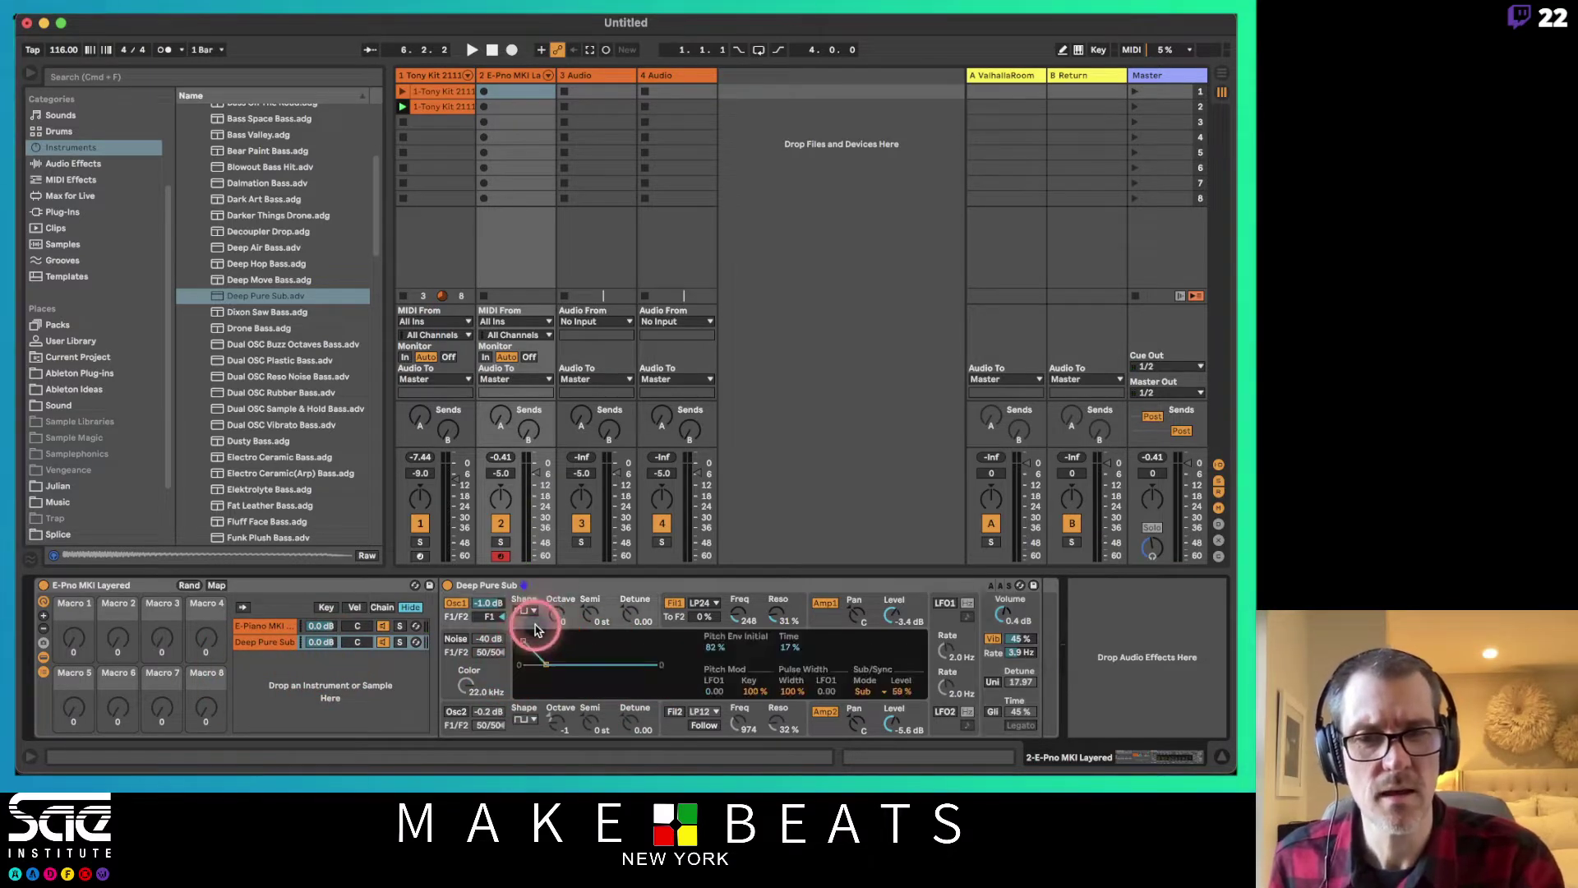
left_click(531, 623)
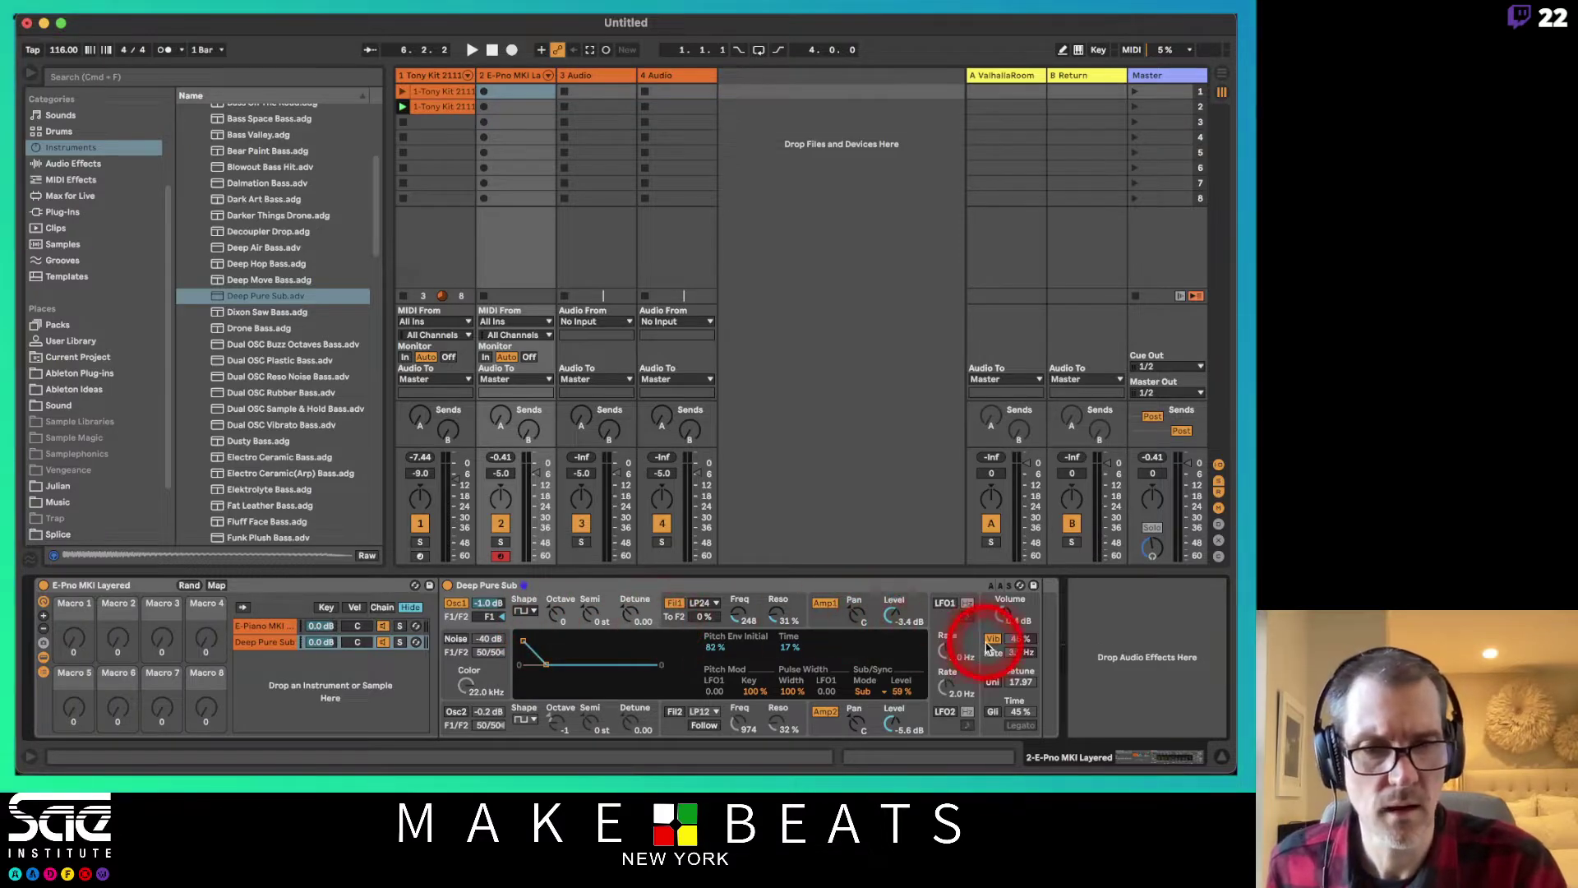
left_click(994, 627)
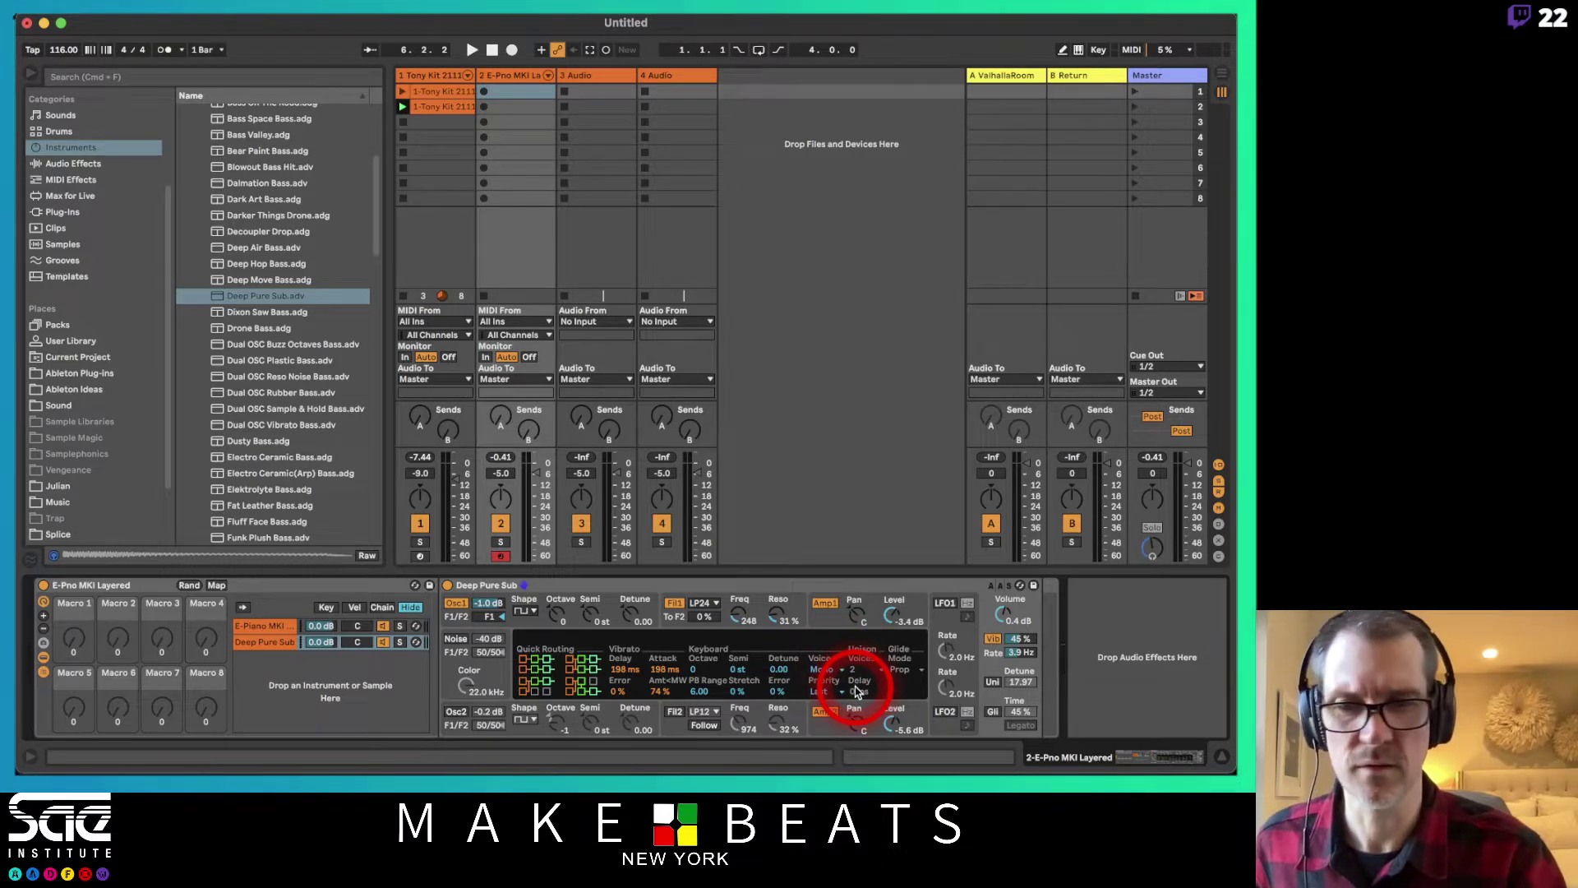
left_click(832, 622)
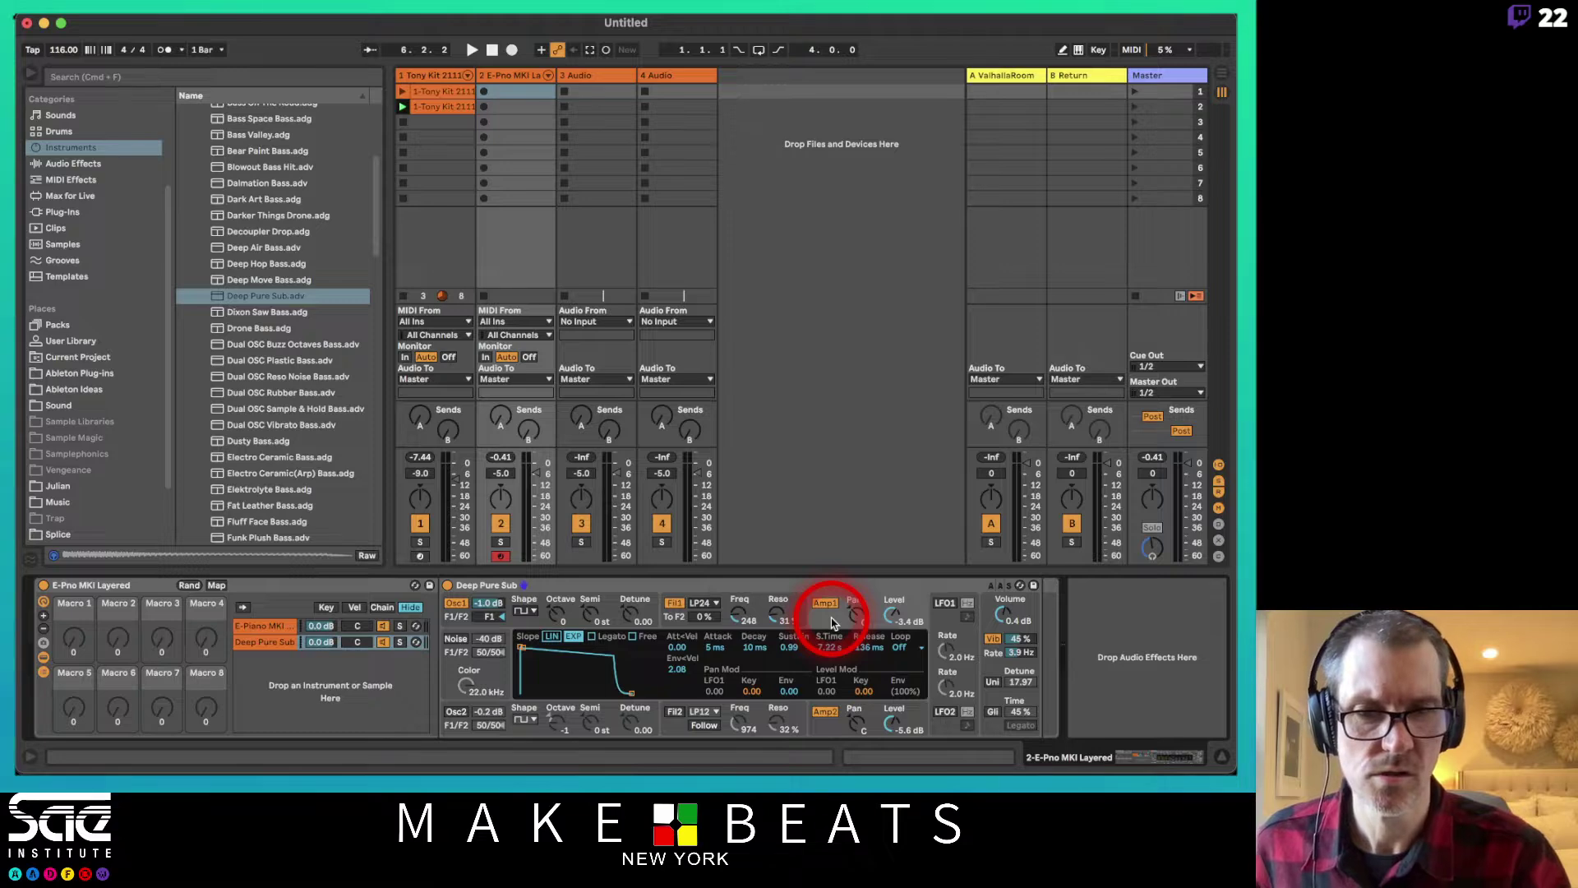
left_click(995, 672)
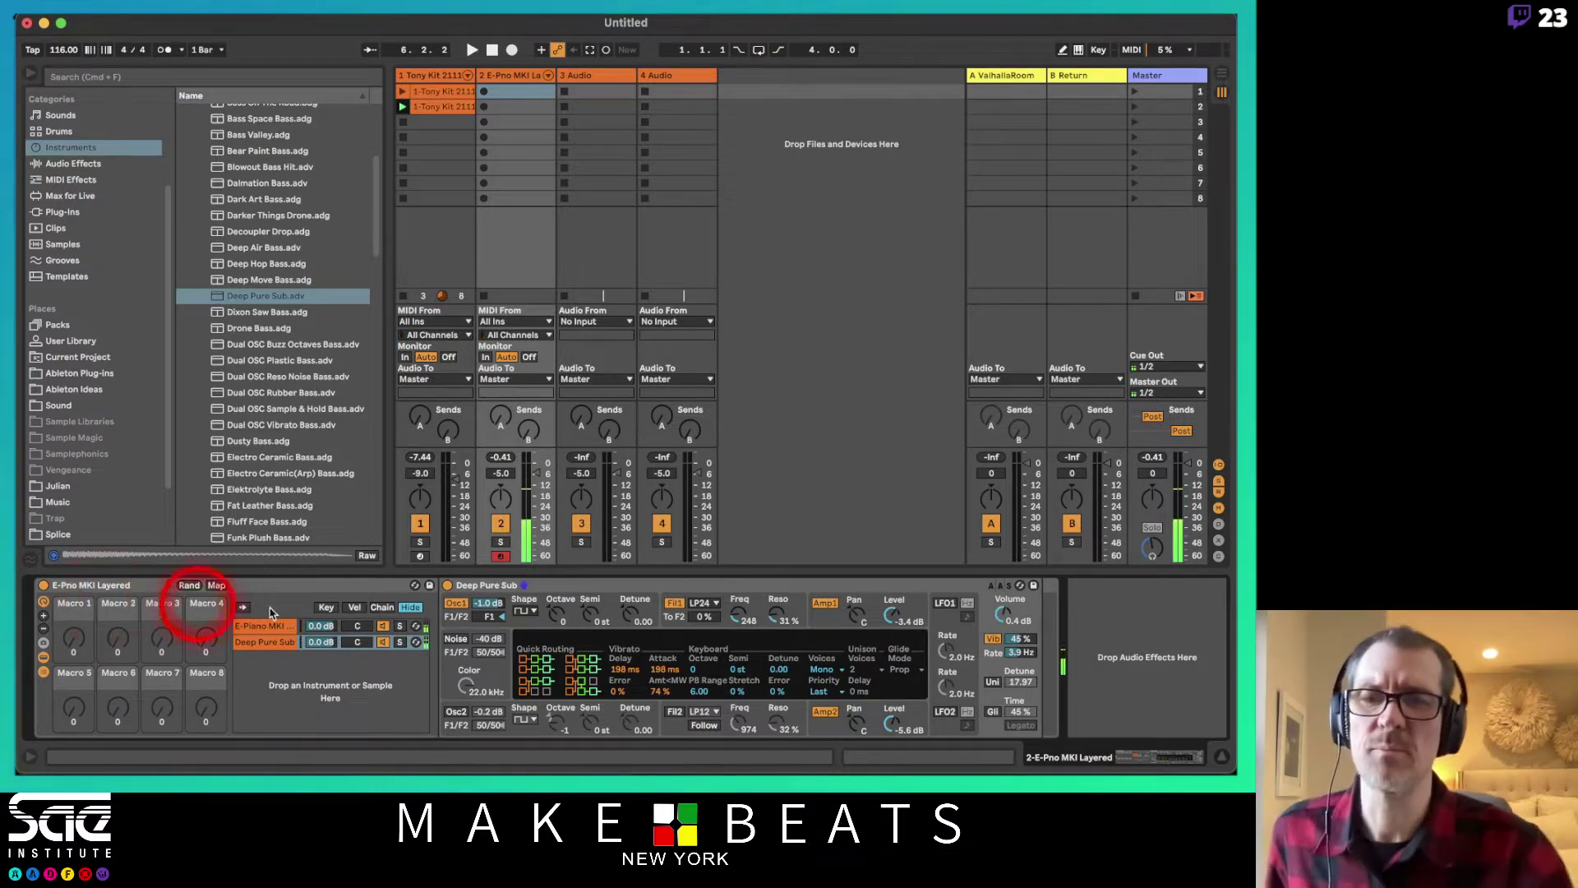
- Delete the Deep Pure Sub chain from the rack and collapse the Analog Bass presets
left_click(274, 643)
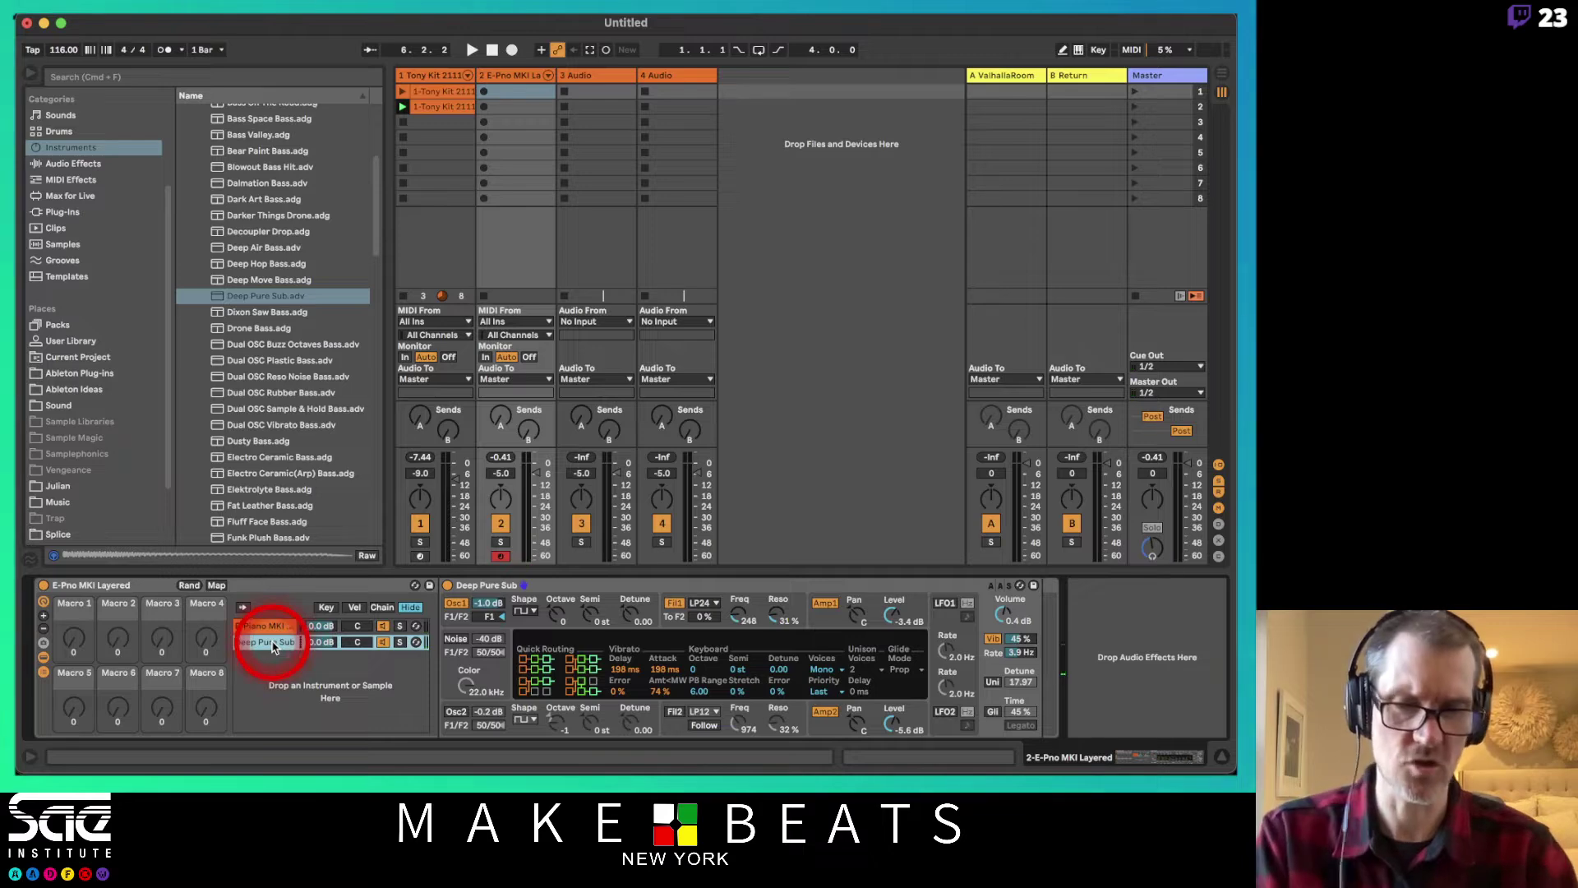
key("Delete")
scroll(324, 176, "up", 3)
scroll(324, 175, "up", 3)
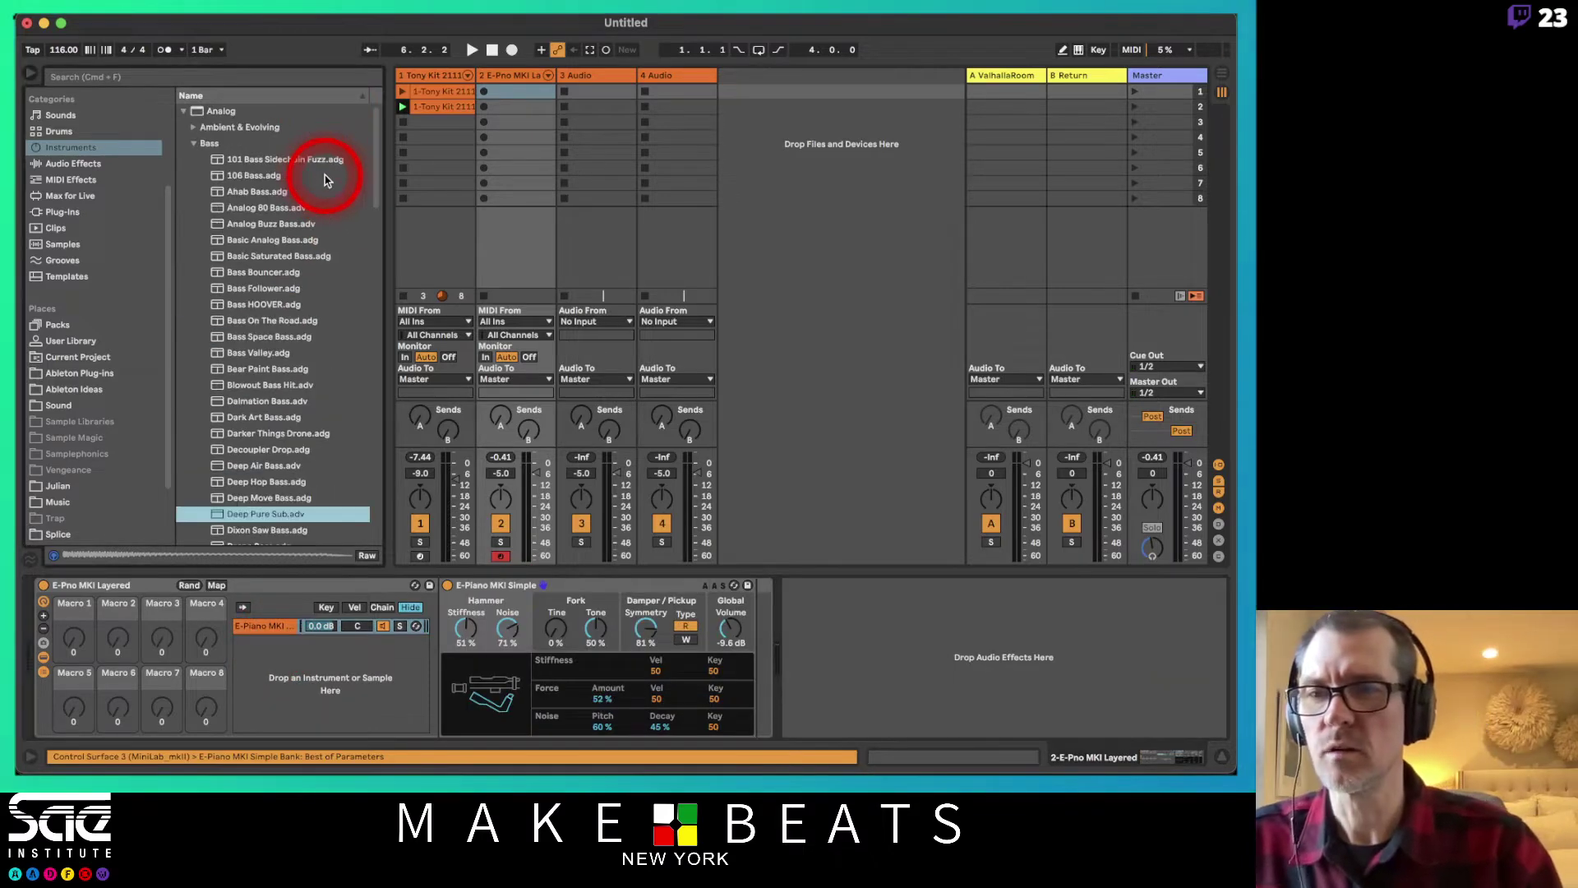
left_click(194, 143)
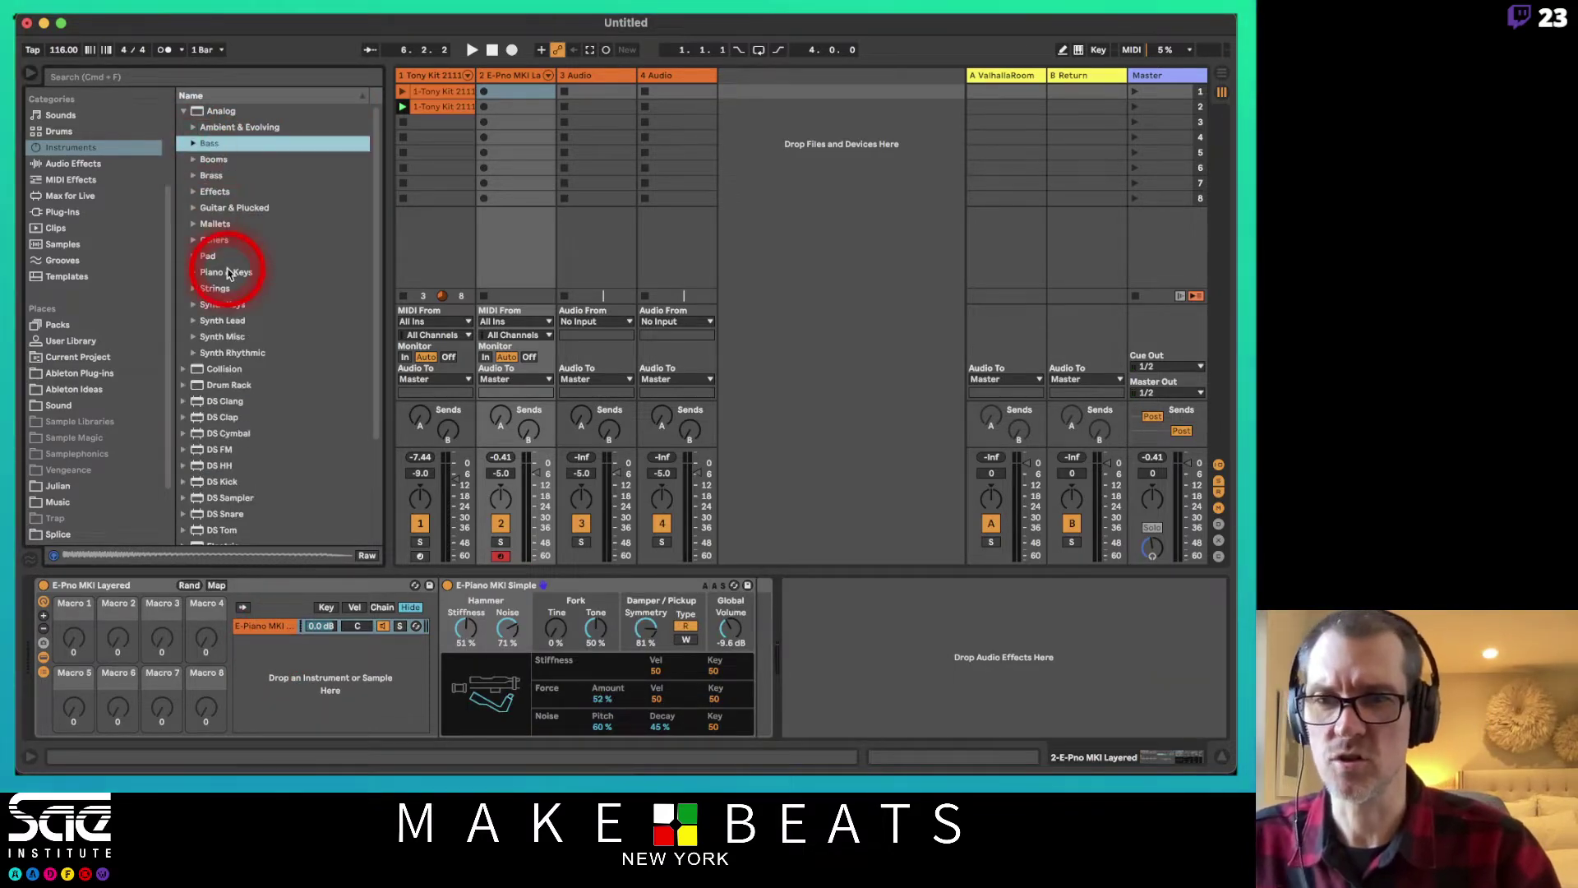
- Audition the Analog Strings presets M Tron Strings.adg, Synthetic Choir Strings.adg and Off World Strings.adg
left_click(196, 290)
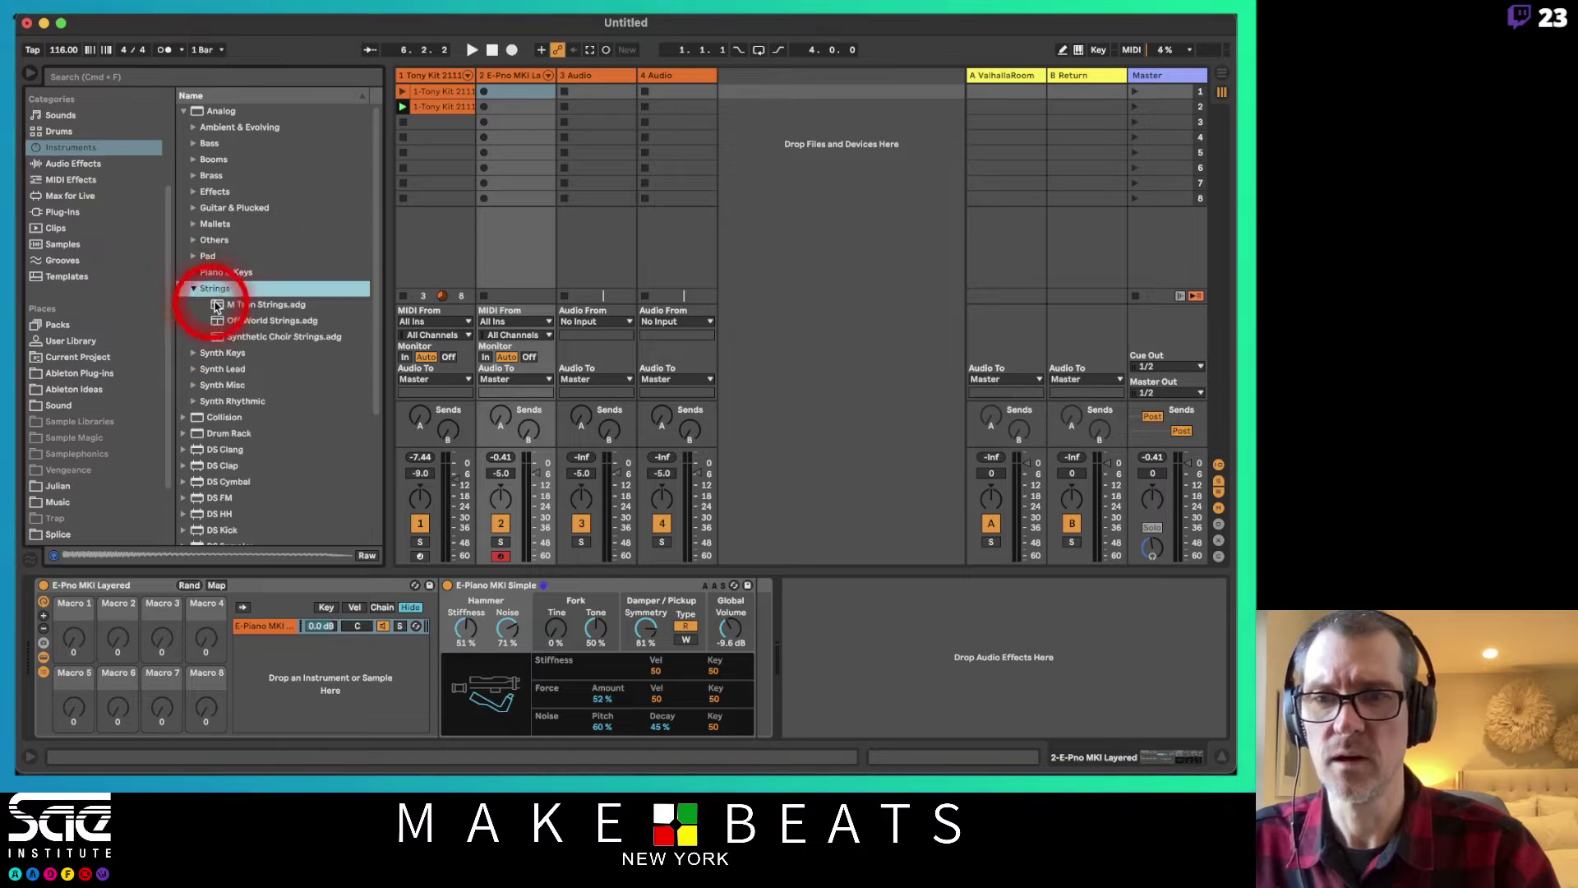
left_click(218, 304)
left_click(224, 333)
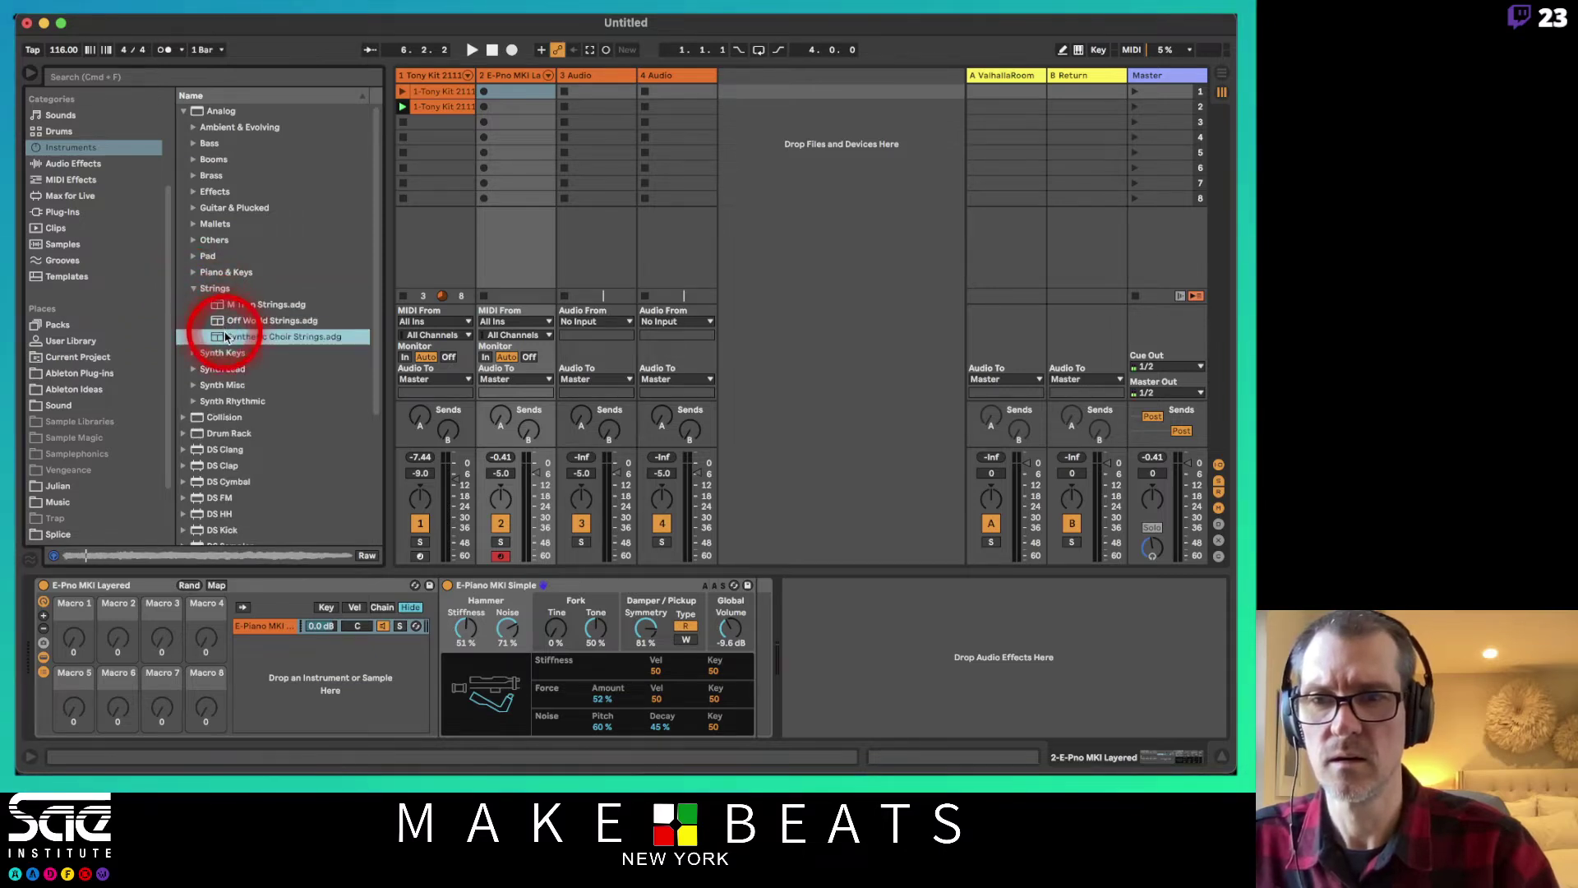
left_click(220, 320)
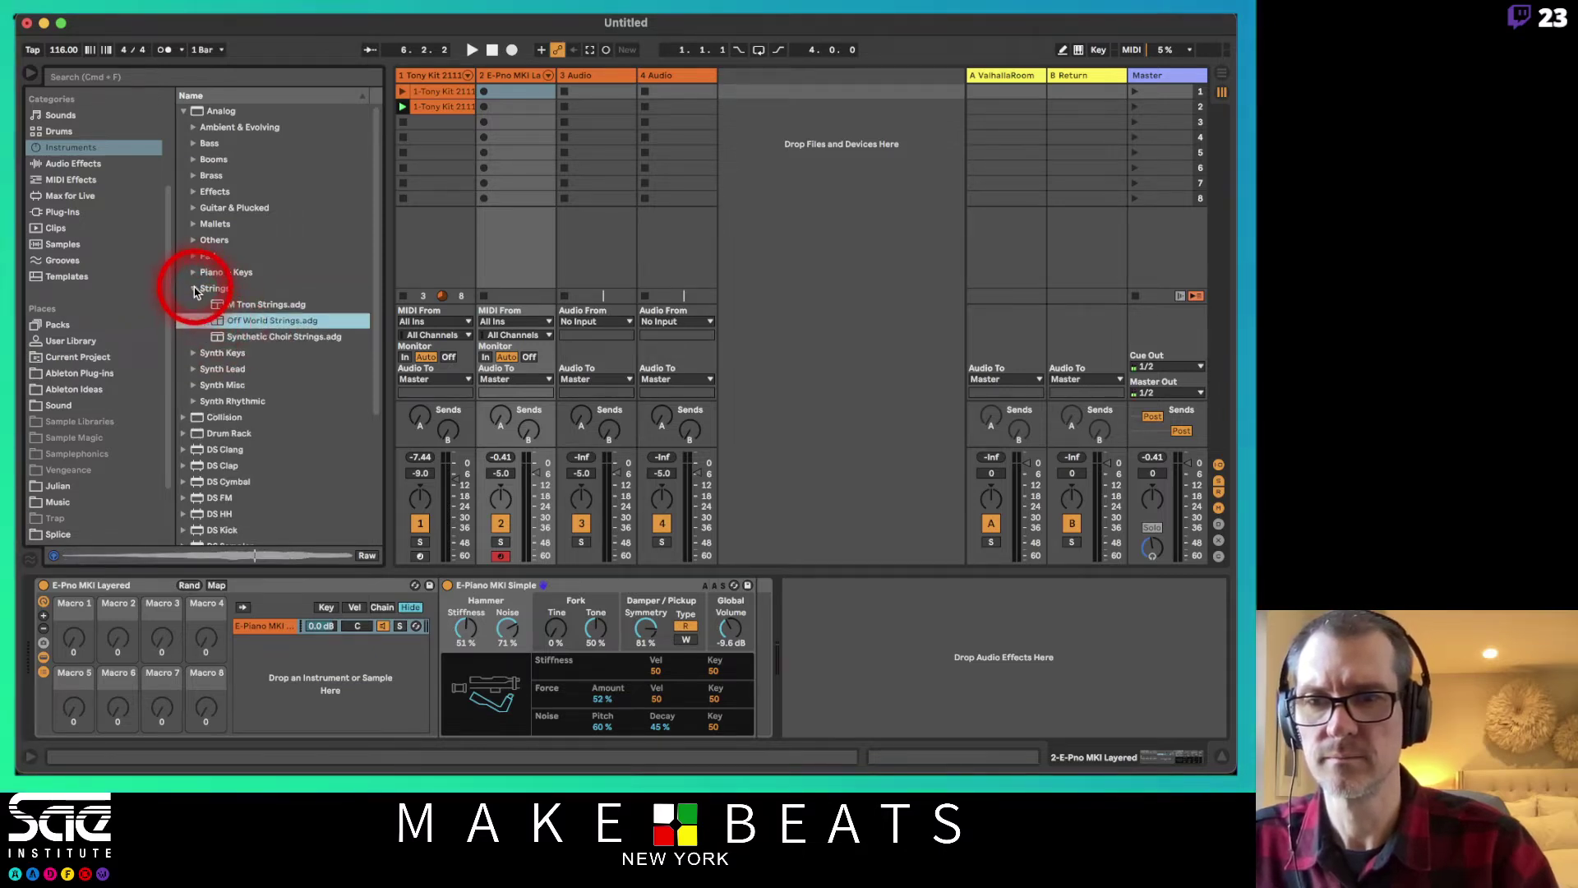
left_click(195, 290)
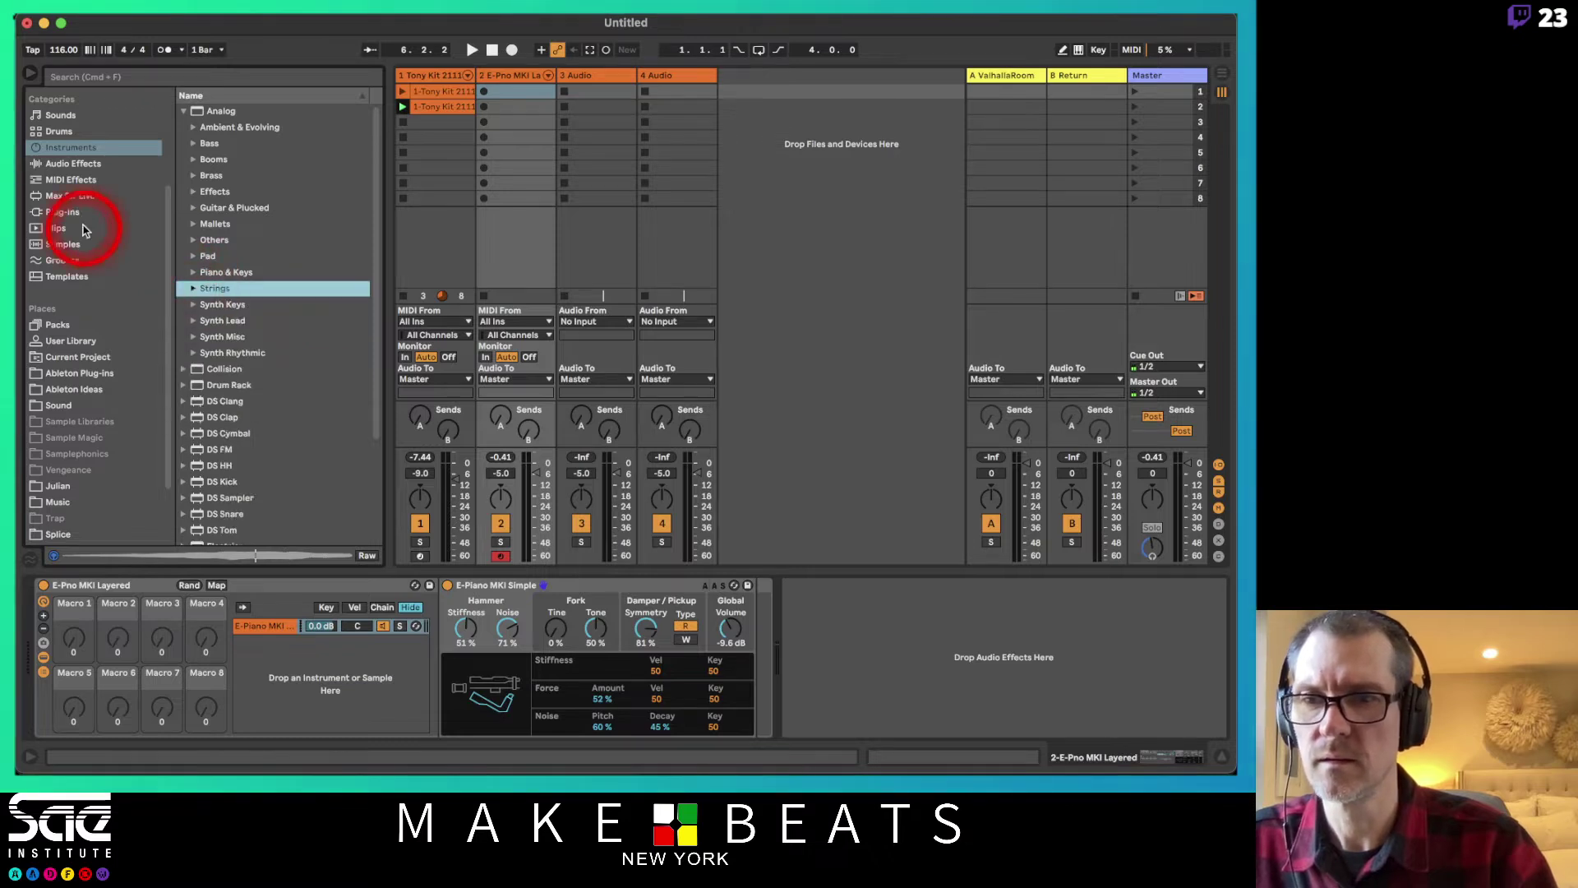
- Add M Tron Strings.adg as a second chain in the E-Pno MKI Layered rack and show the devices inside it
left_click(194, 289)
left_click_drag(249, 311, 258, 659)
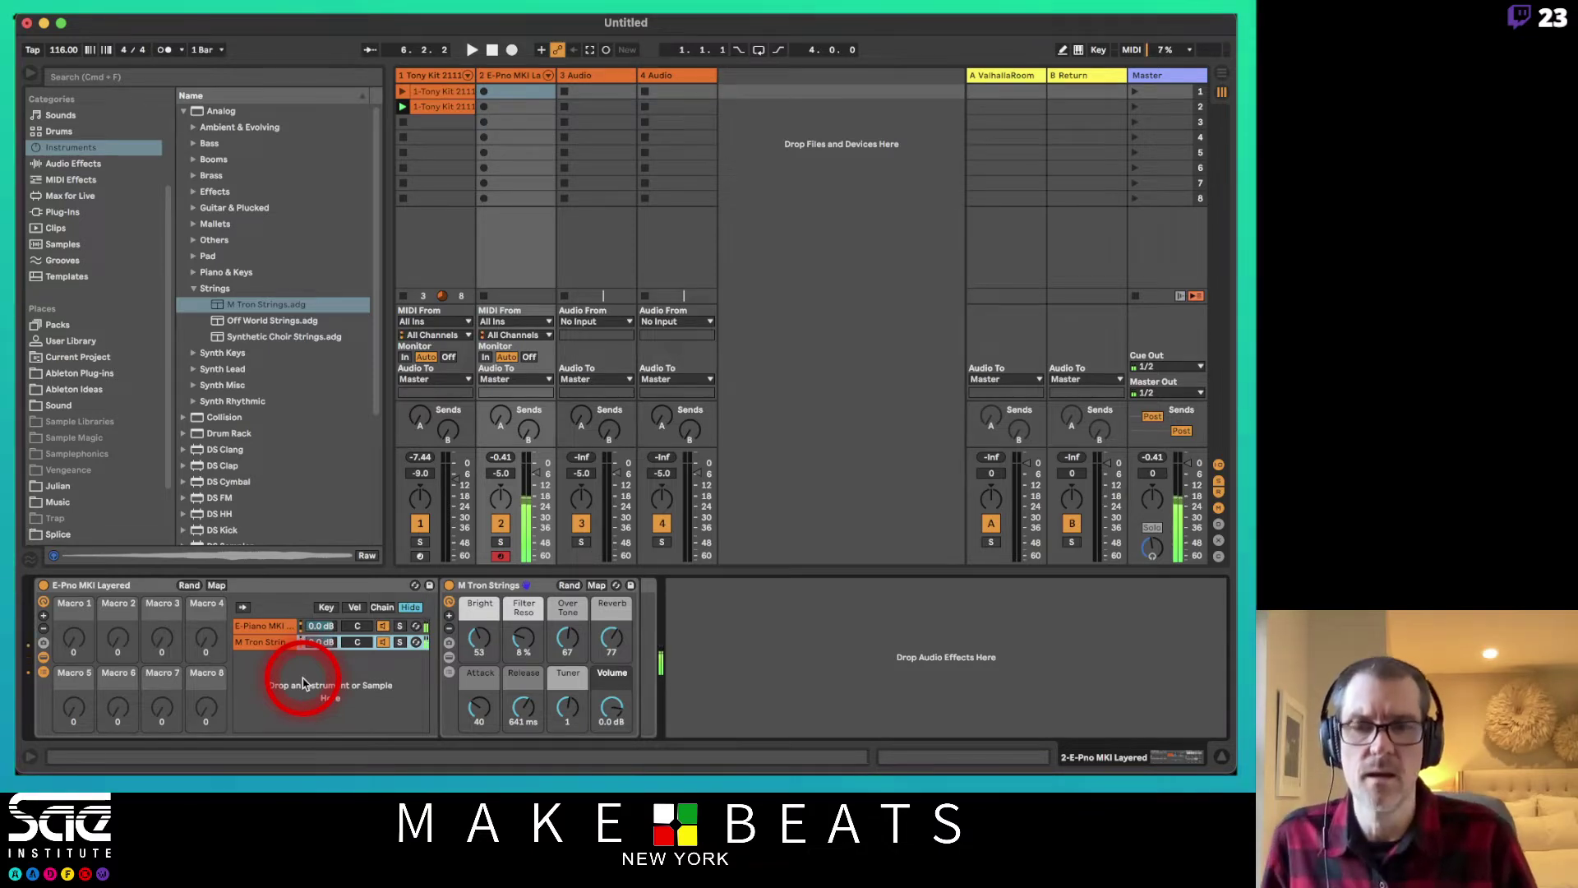
mouse_move(302, 683)
left_mouse_down()
mouse_move(304, 670)
mouse_move(430, 644)
mouse_move(450, 615)
left_mouse_up()
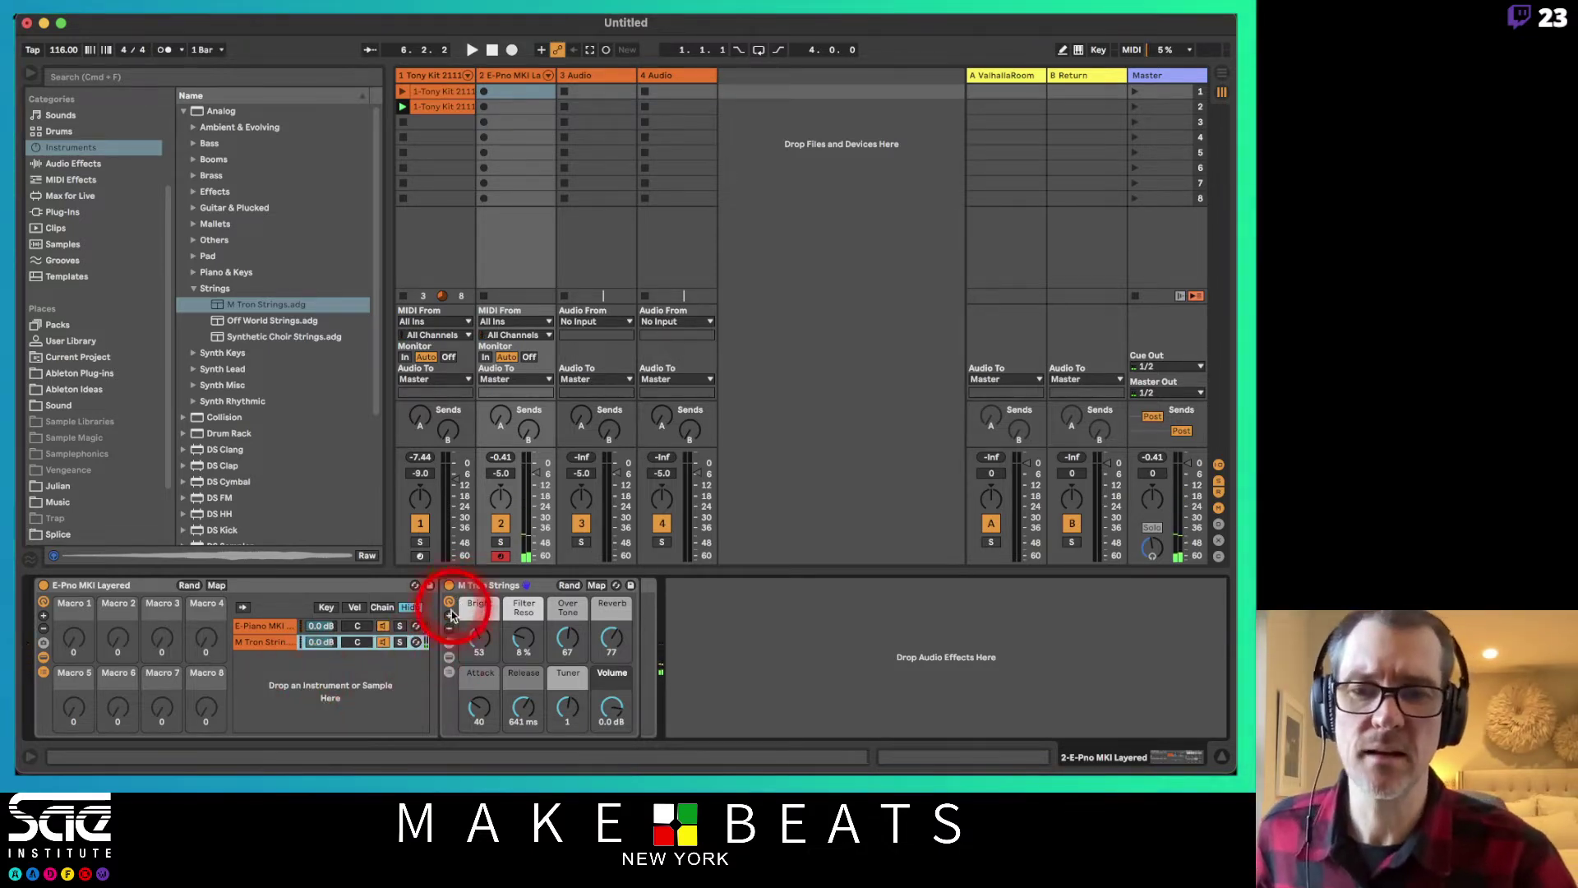
left_click(449, 659)
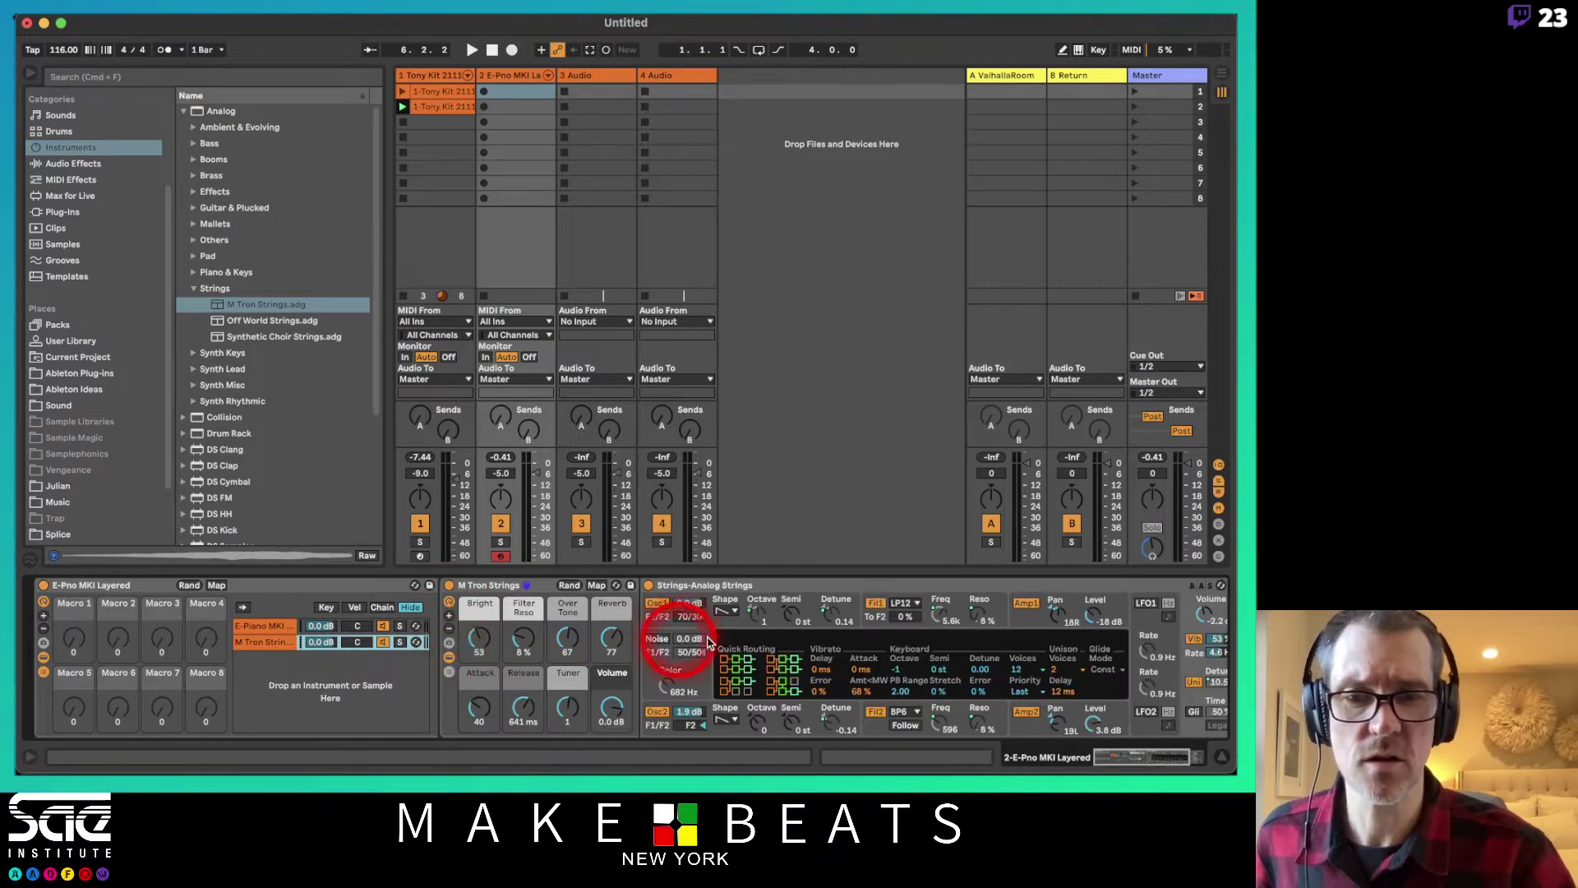
- Delete the Chorus and Reverb effects that follow Strings-Analog Strings in the M Tron Strings rack
scroll(748, 637, "right", 5)
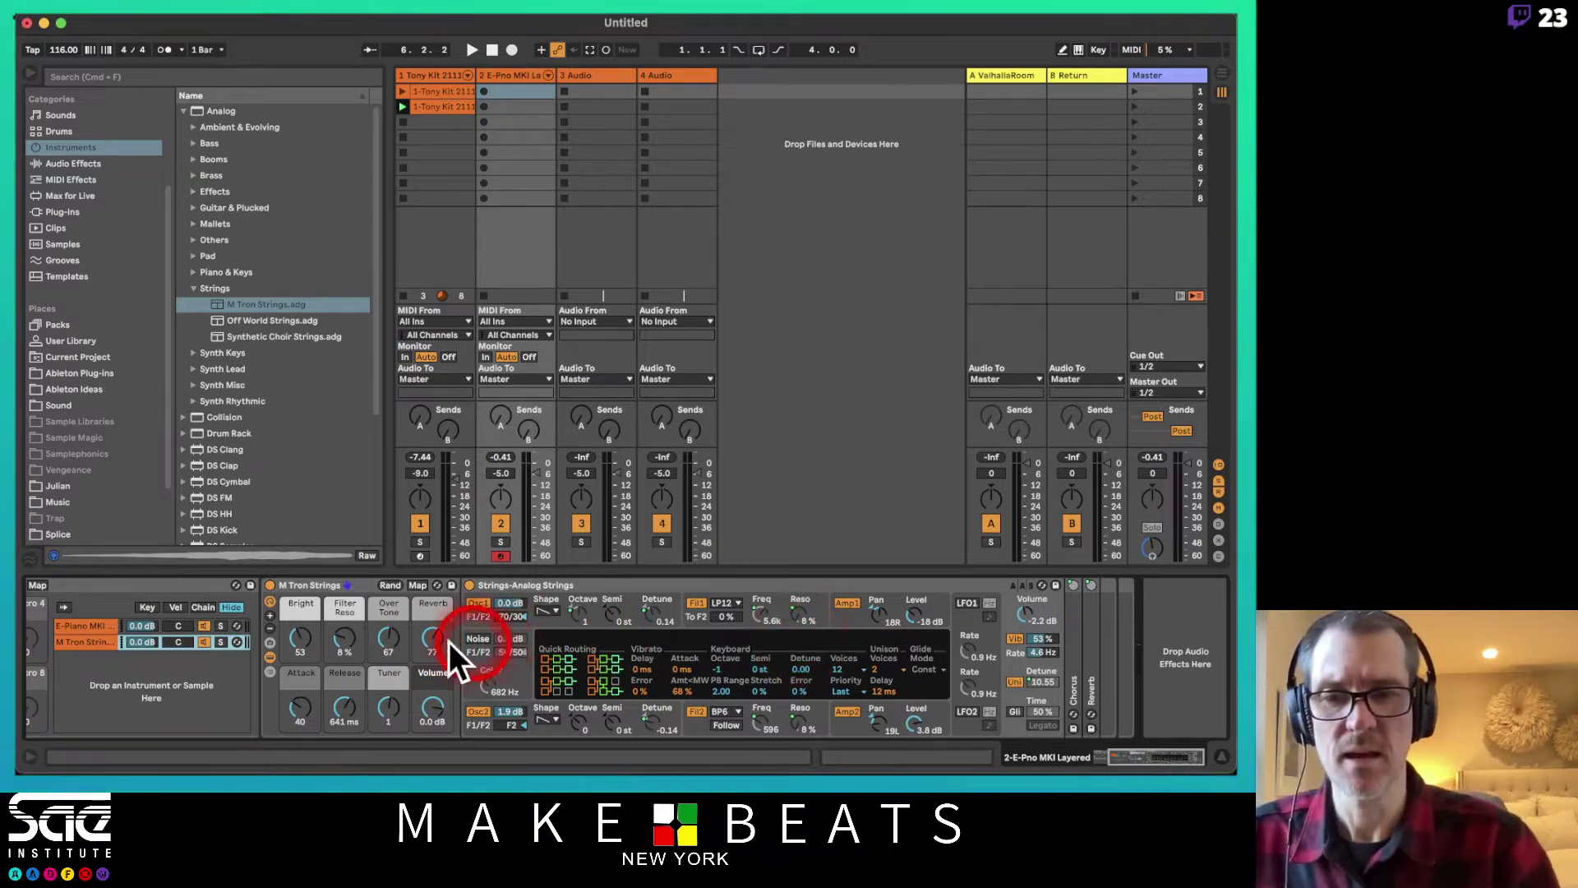
left_click(1086, 658)
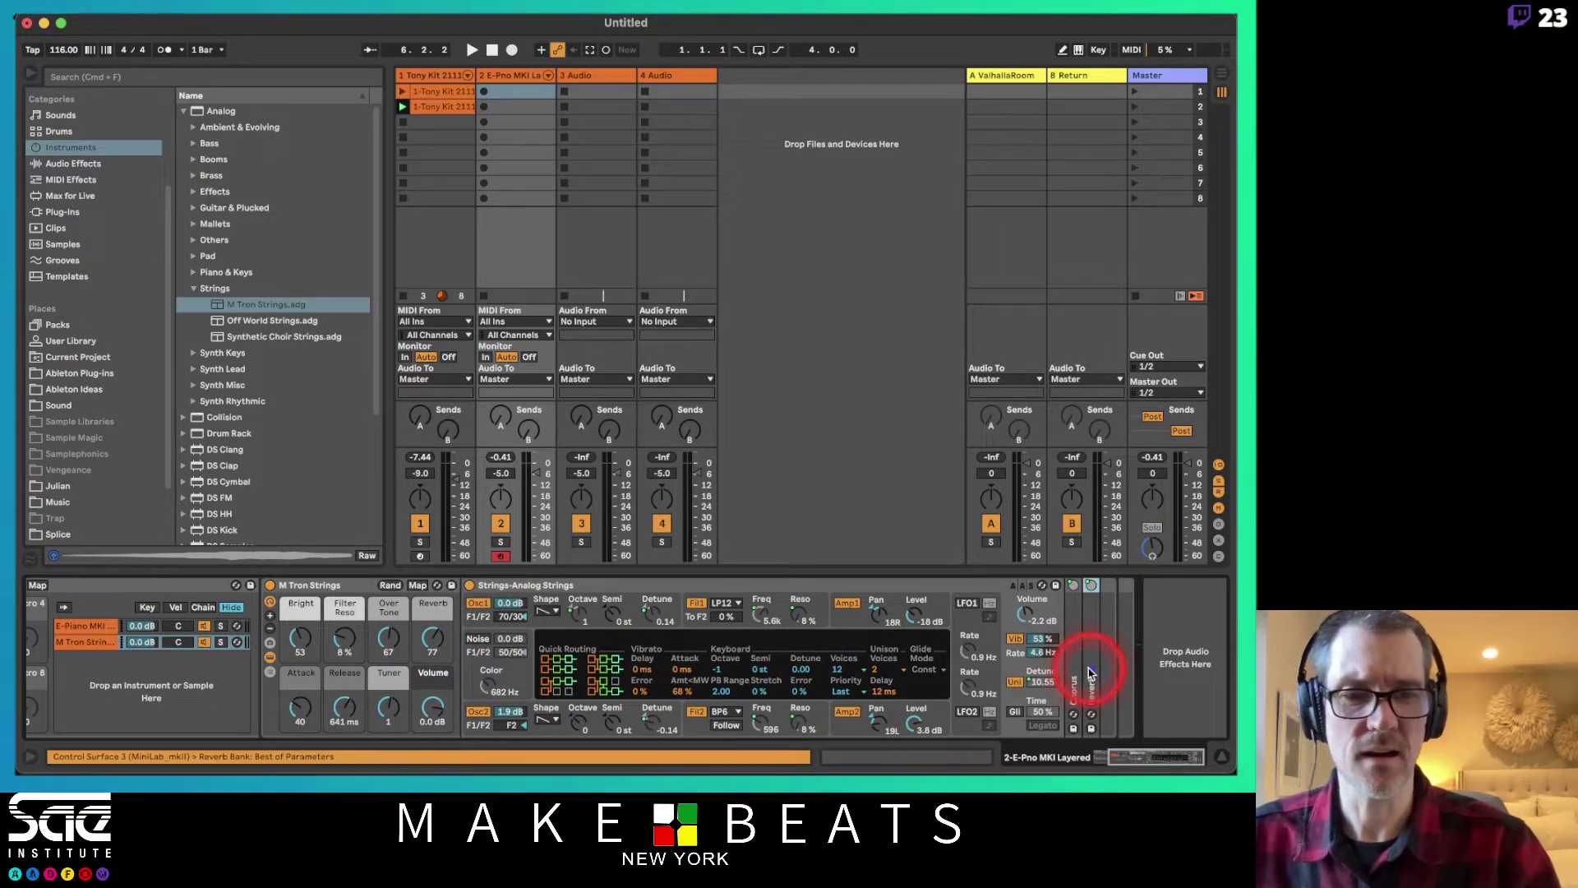
key("Delete")
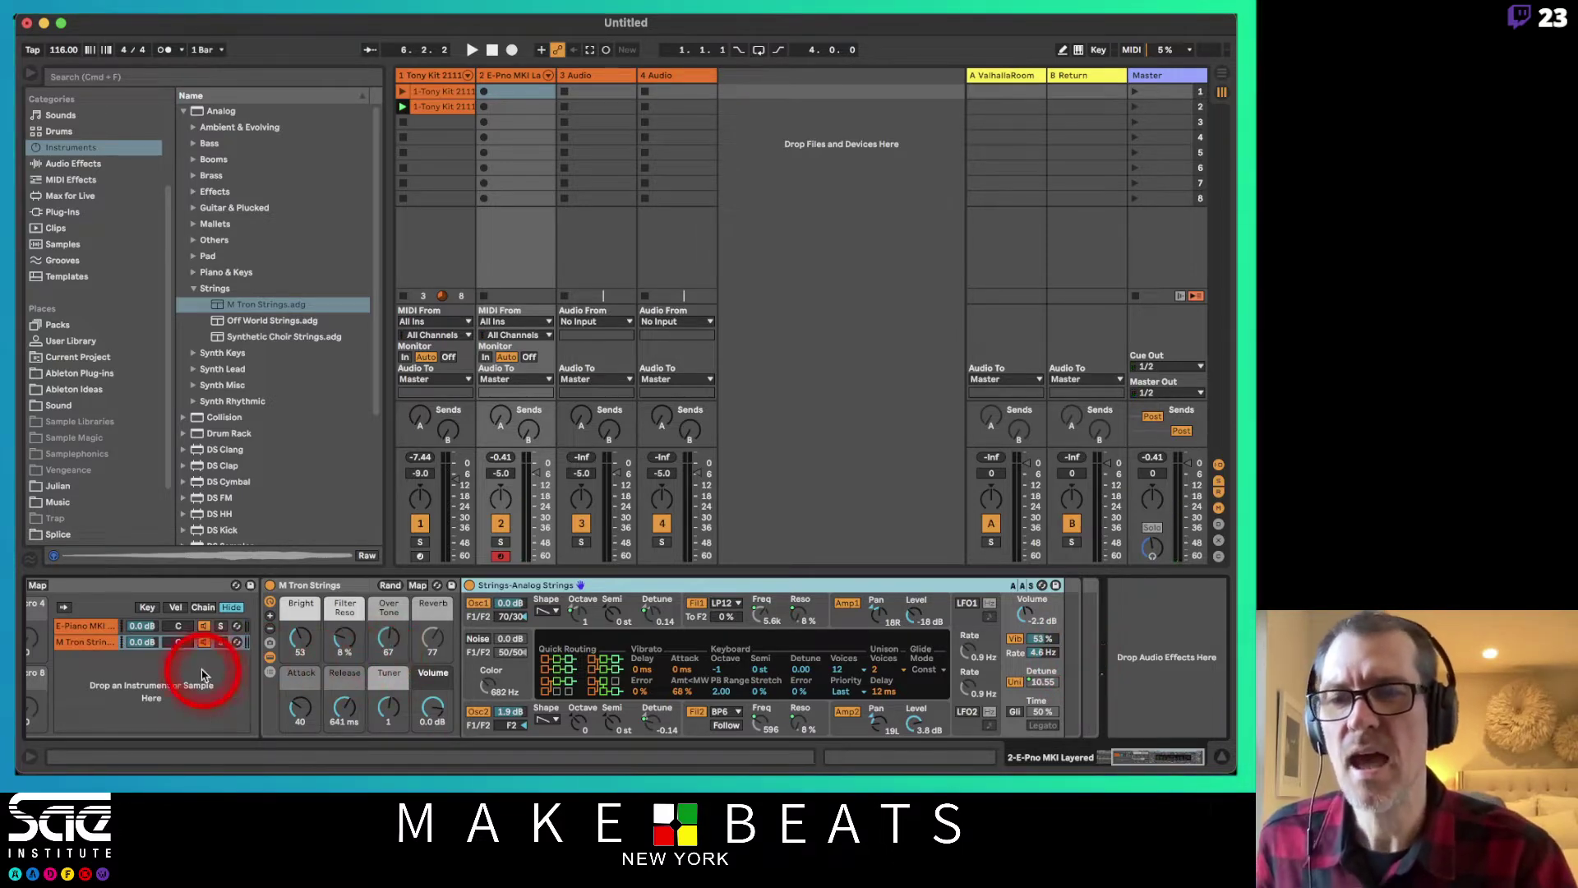
- Set the M Tron Strings macros Bright and Attack to 0 and Release to 5 ms, and lower the volume of its chain
left_click_drag(303, 638, 501, 655)
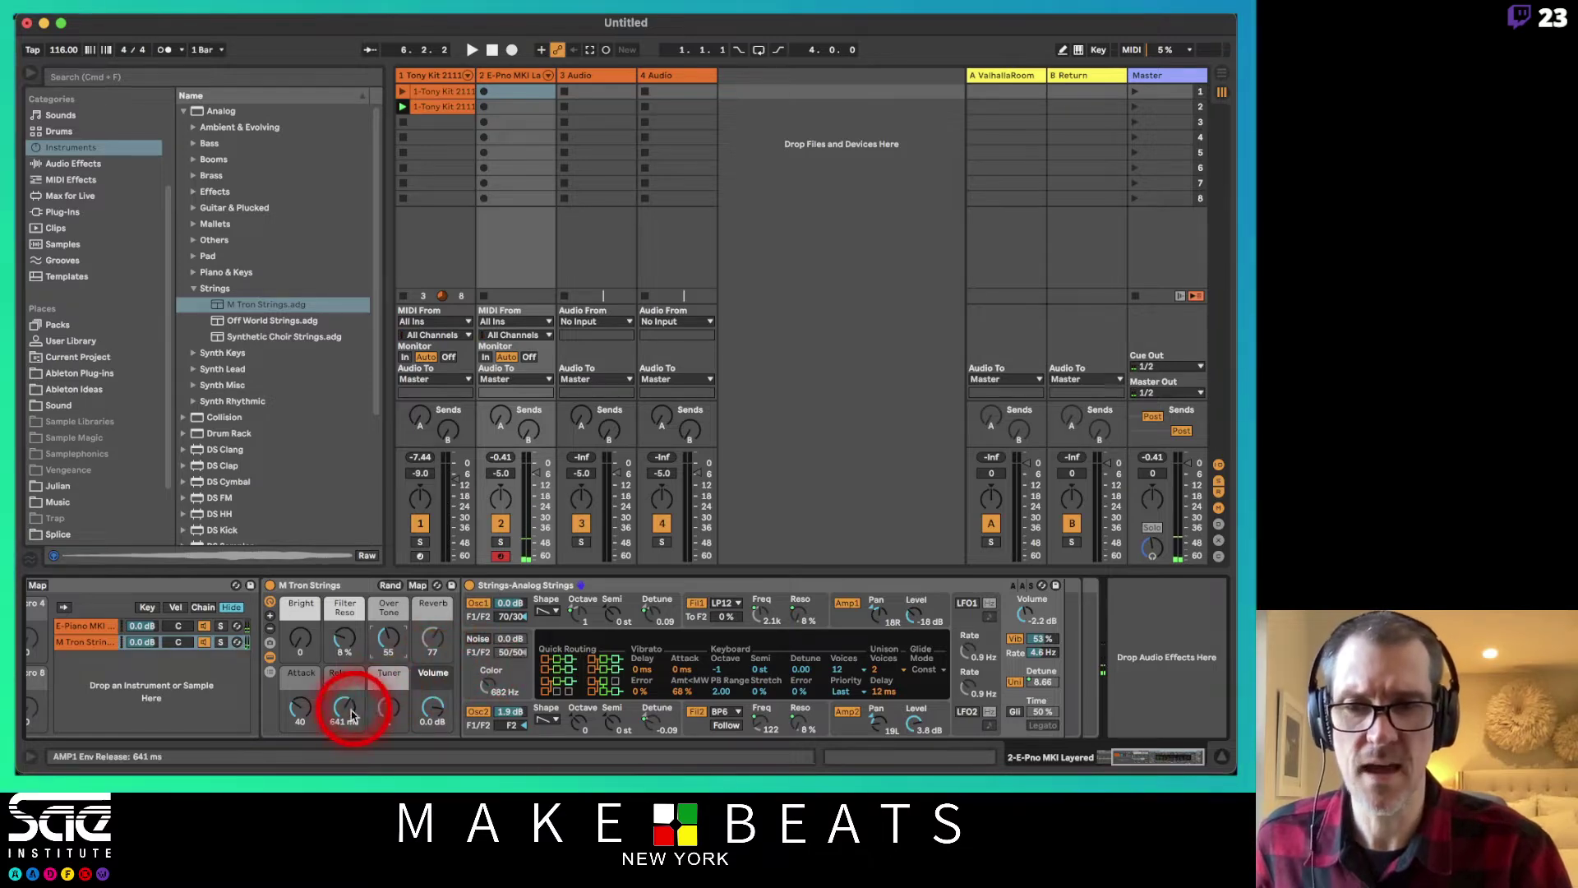
mouse_move(351, 715)
left_mouse_down()
mouse_move(296, 701)
mouse_move(340, 709)
left_mouse_up()
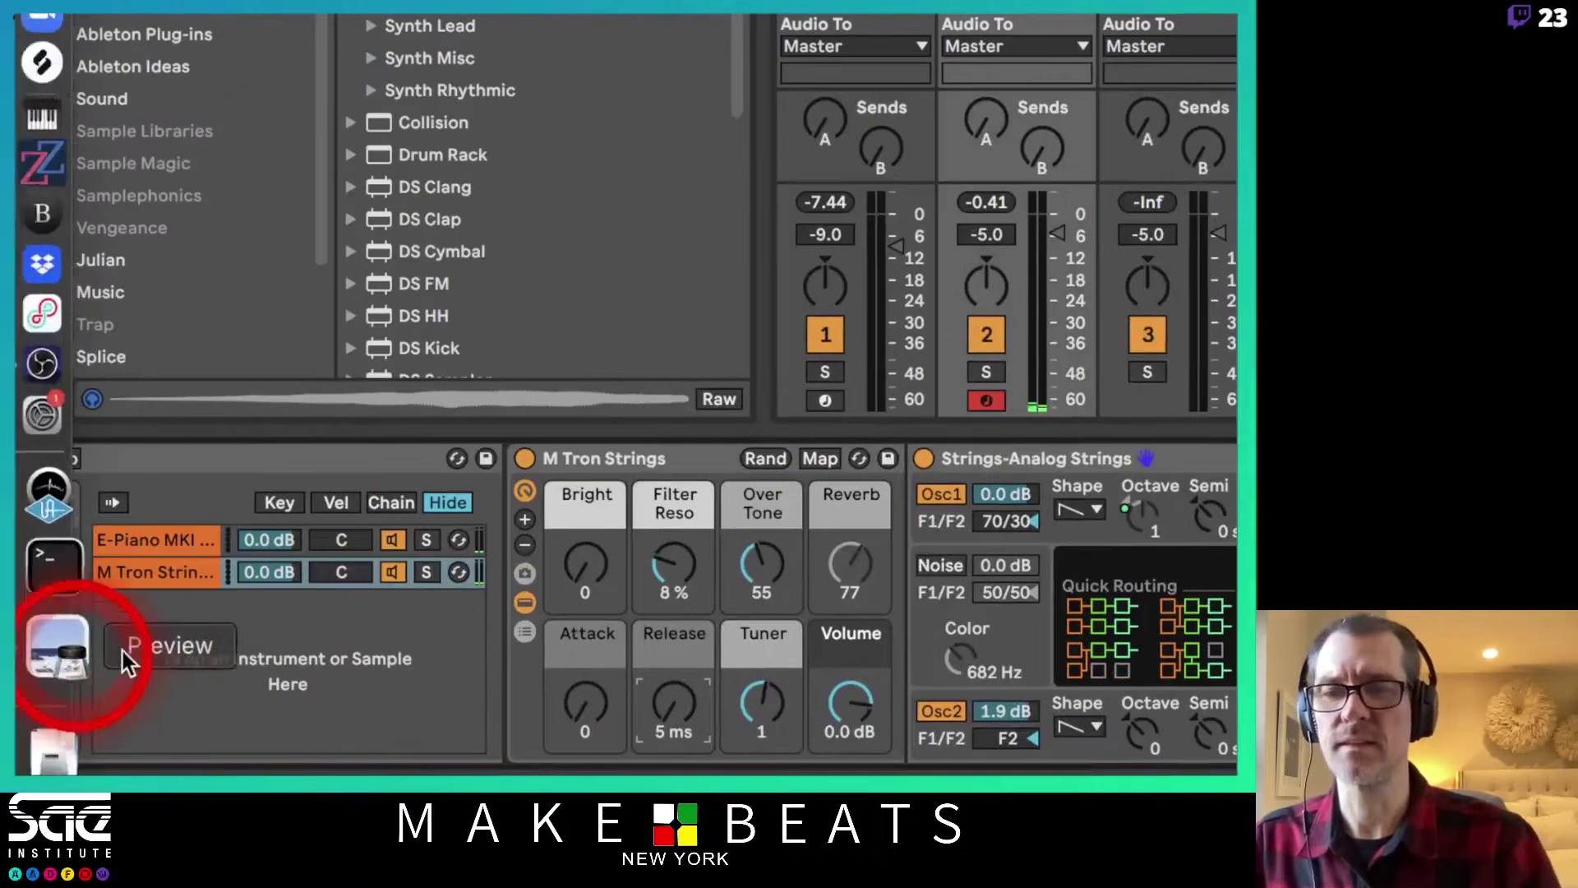
left_click_drag(255, 567, 257, 569)
left_click(257, 569)
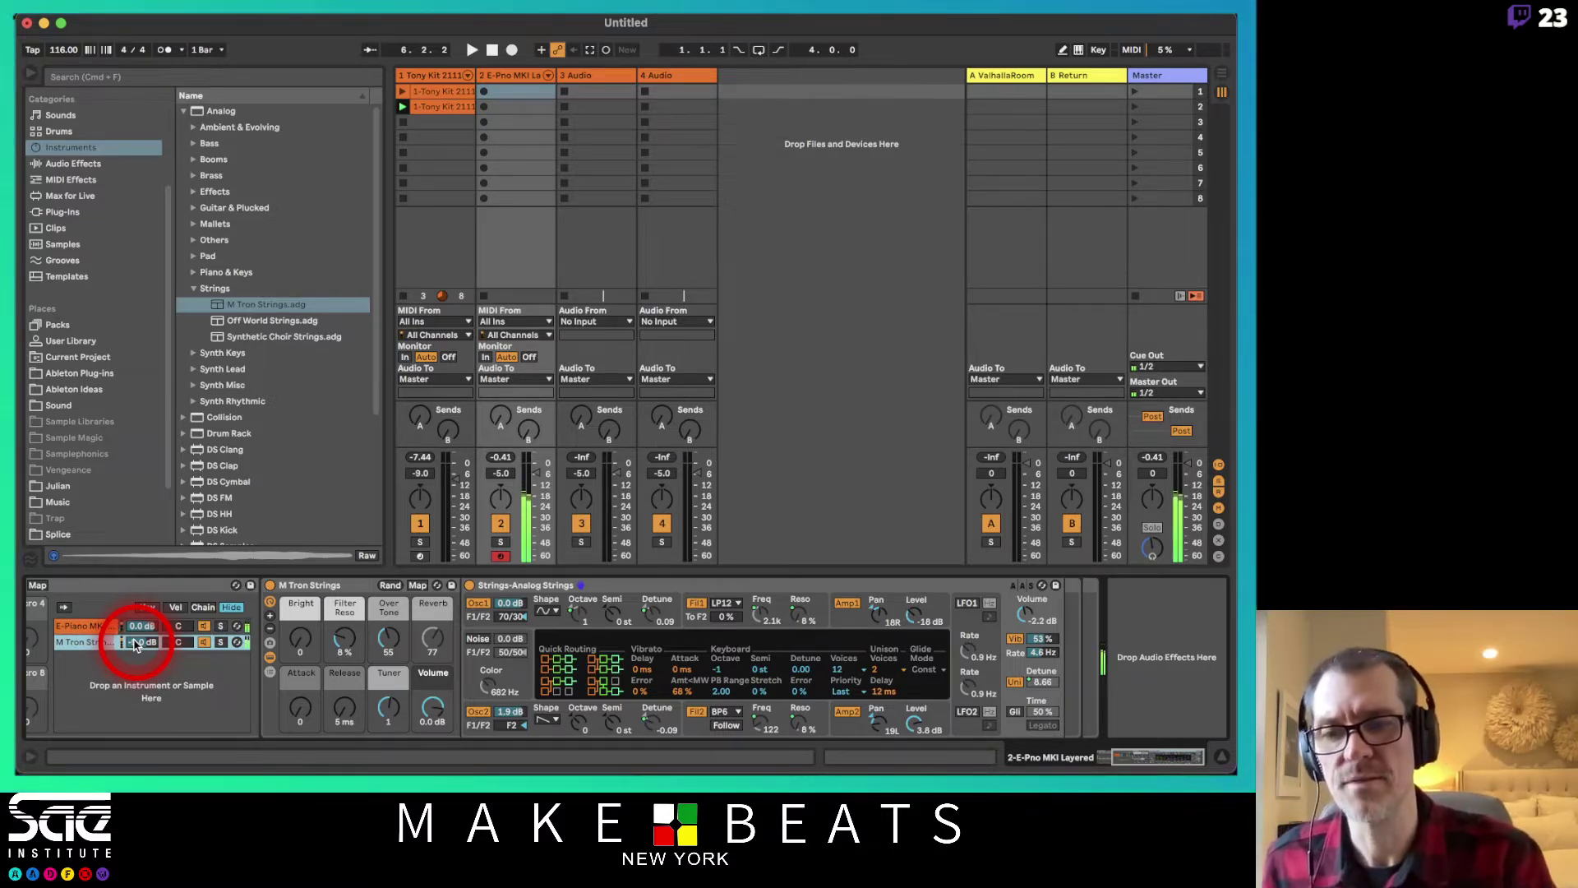
mouse_move(136, 646)
left_mouse_down()
mouse_move(137, 666)
mouse_move(137, 643)
left_mouse_up()
left_click(150, 622)
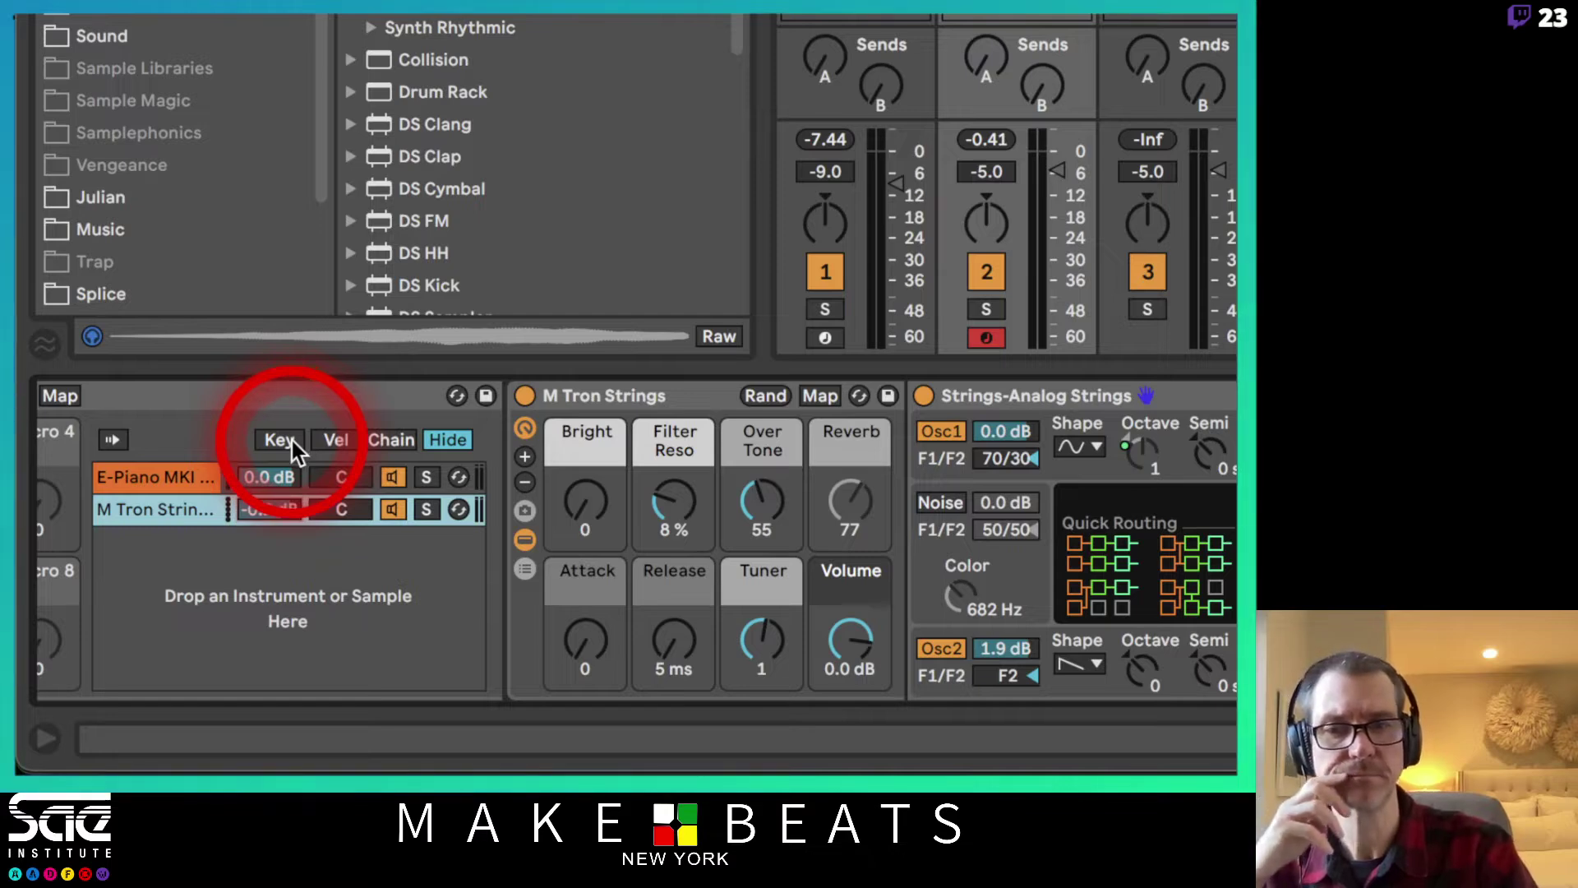
- Show the rack's key zones and limit the M Tron Strings chain to C3 through C4
left_click(280, 440)
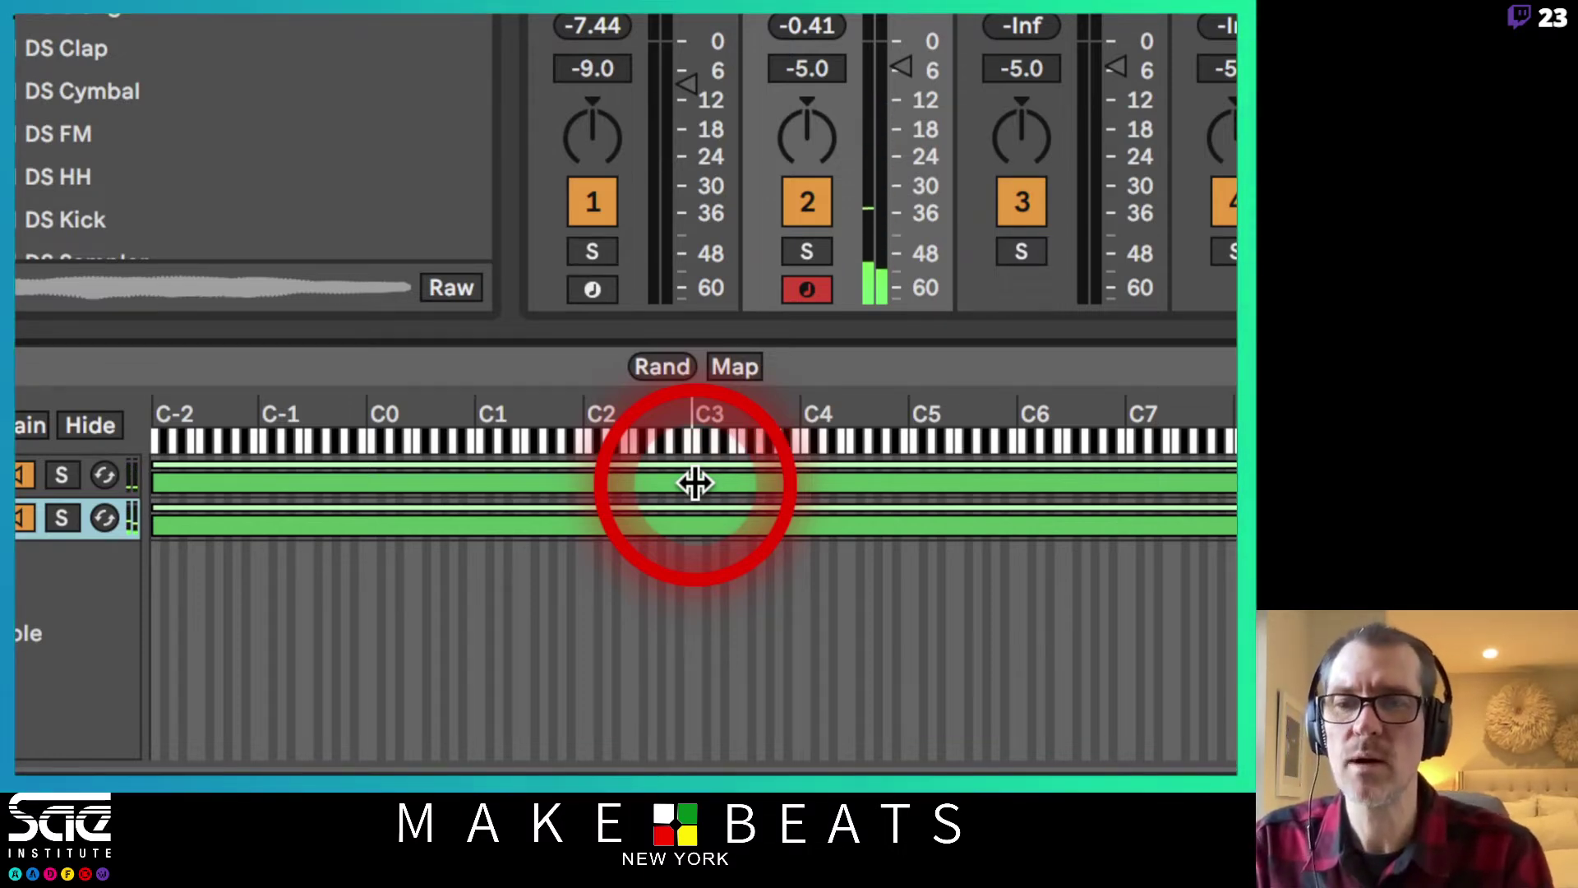
left_click_drag(157, 526, 693, 514)
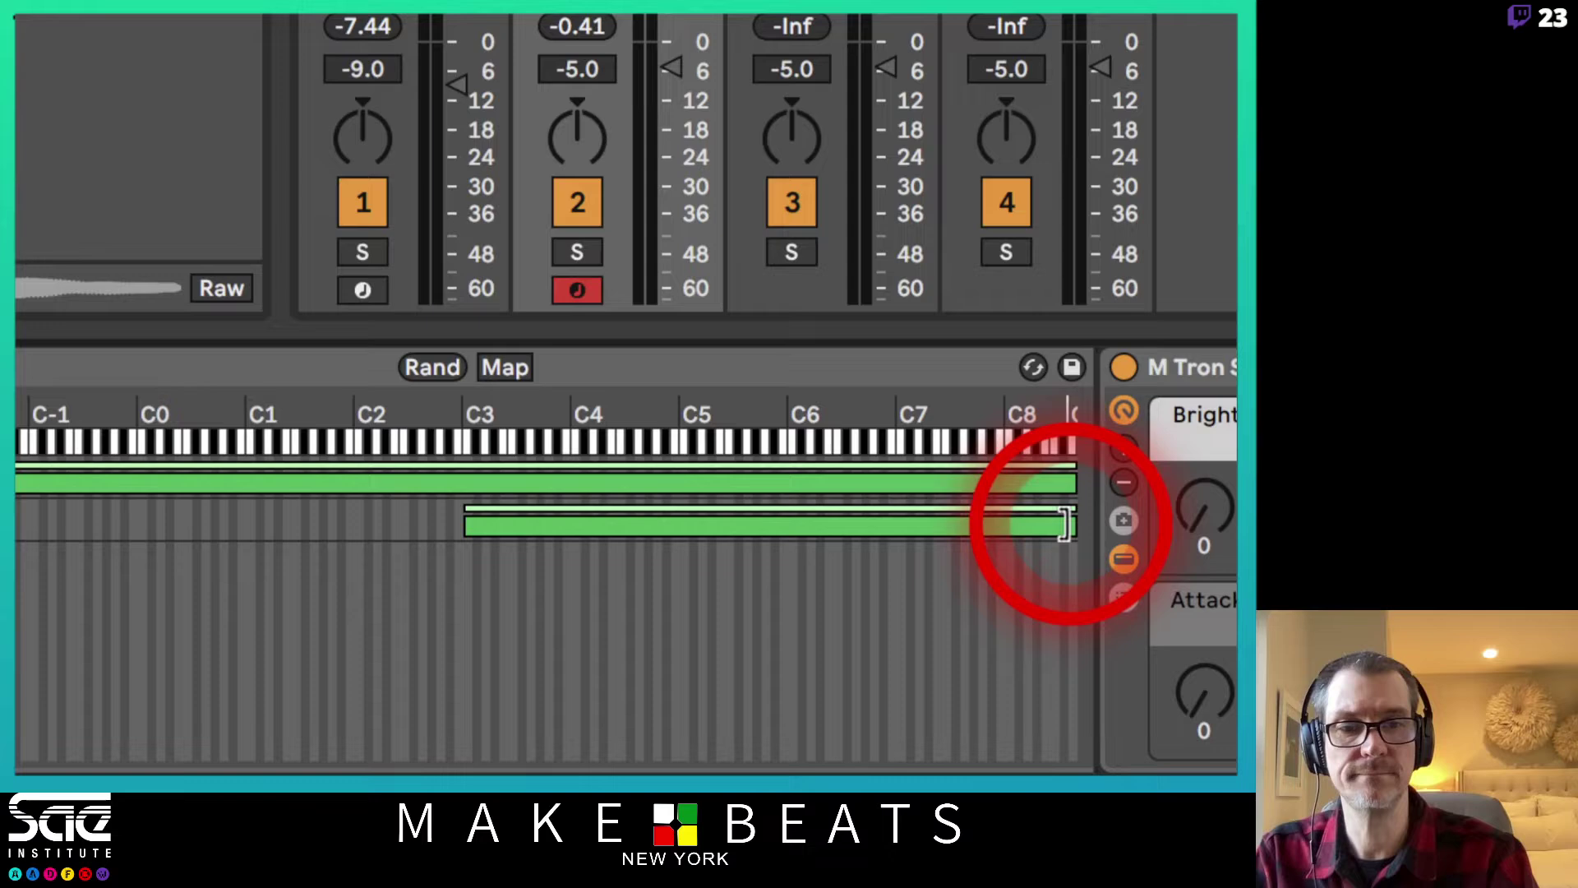
left_click_drag(1067, 524, 575, 523)
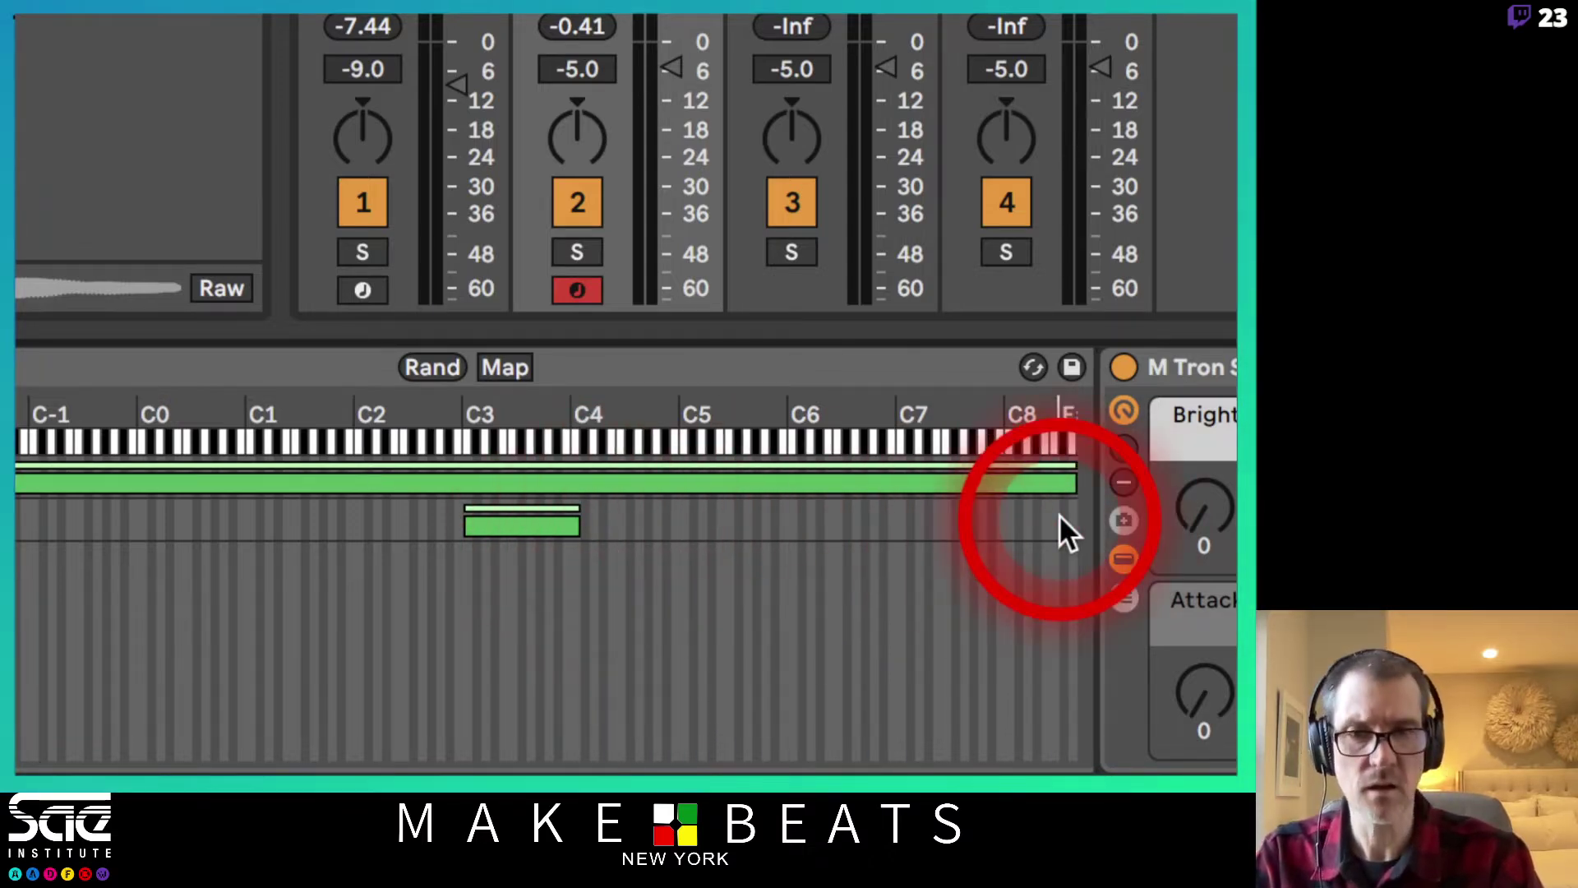
- Give the E-Piano MKI chain the full keyboard range and limit the M Tron Strings key zone to the keys below C3
left_click_drag(1073, 481, 458, 484)
left_click_drag(578, 524, 1110, 531)
left_click_drag(479, 482, 0, 518)
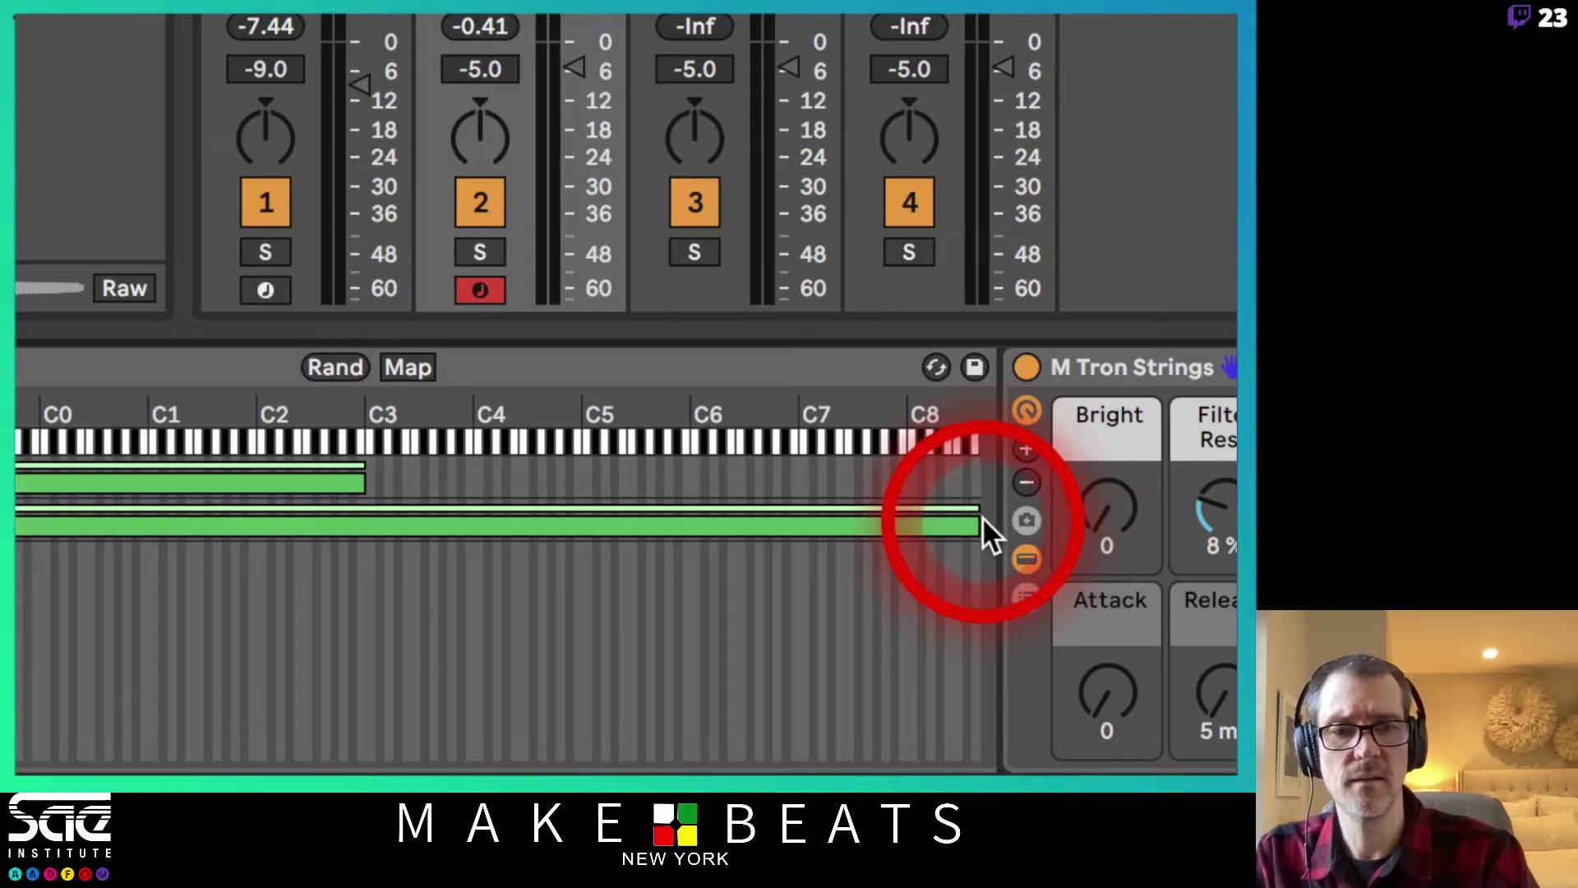
left_click_drag(983, 518, 1147, 527)
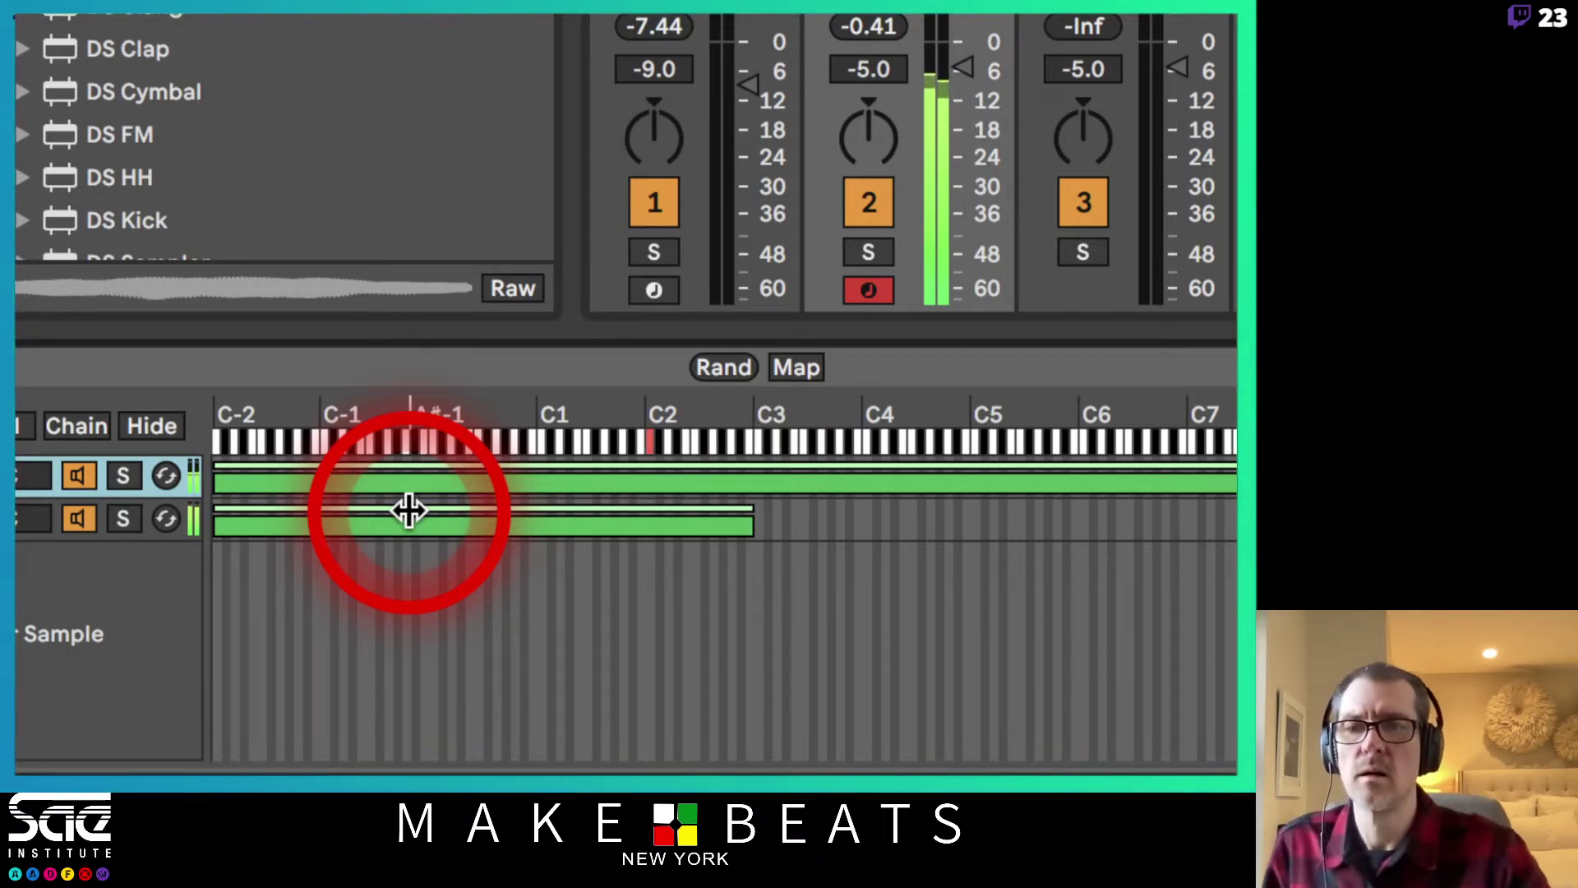
- Set the M Tron Strings chain volume to -5.0 dB and hide the key zones
left_click_drag(115, 517, 116, 528)
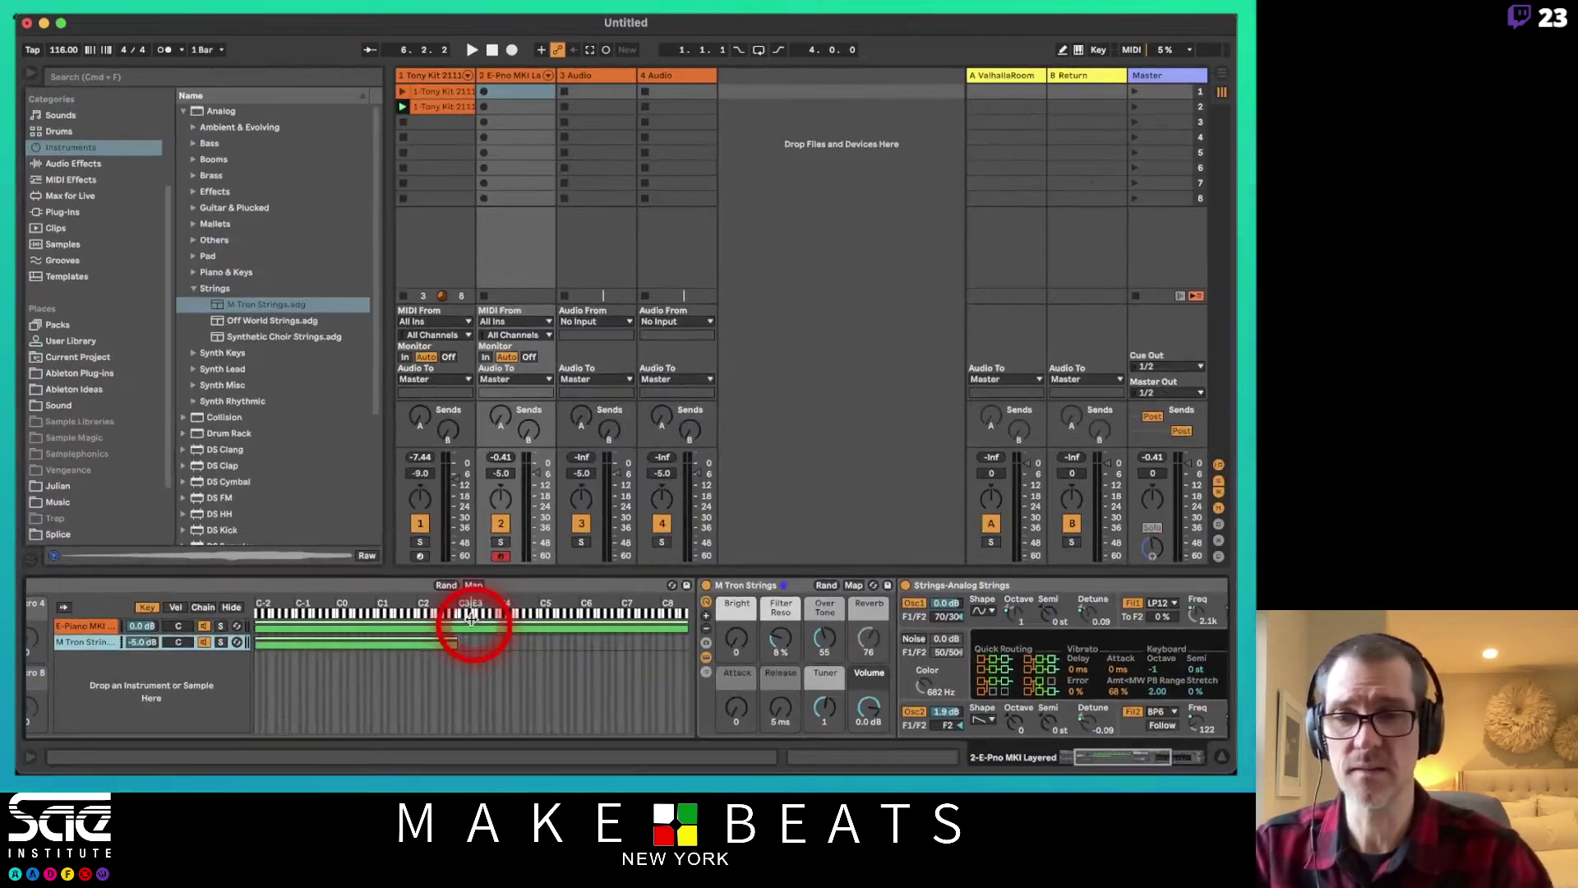
left_click(128, 631)
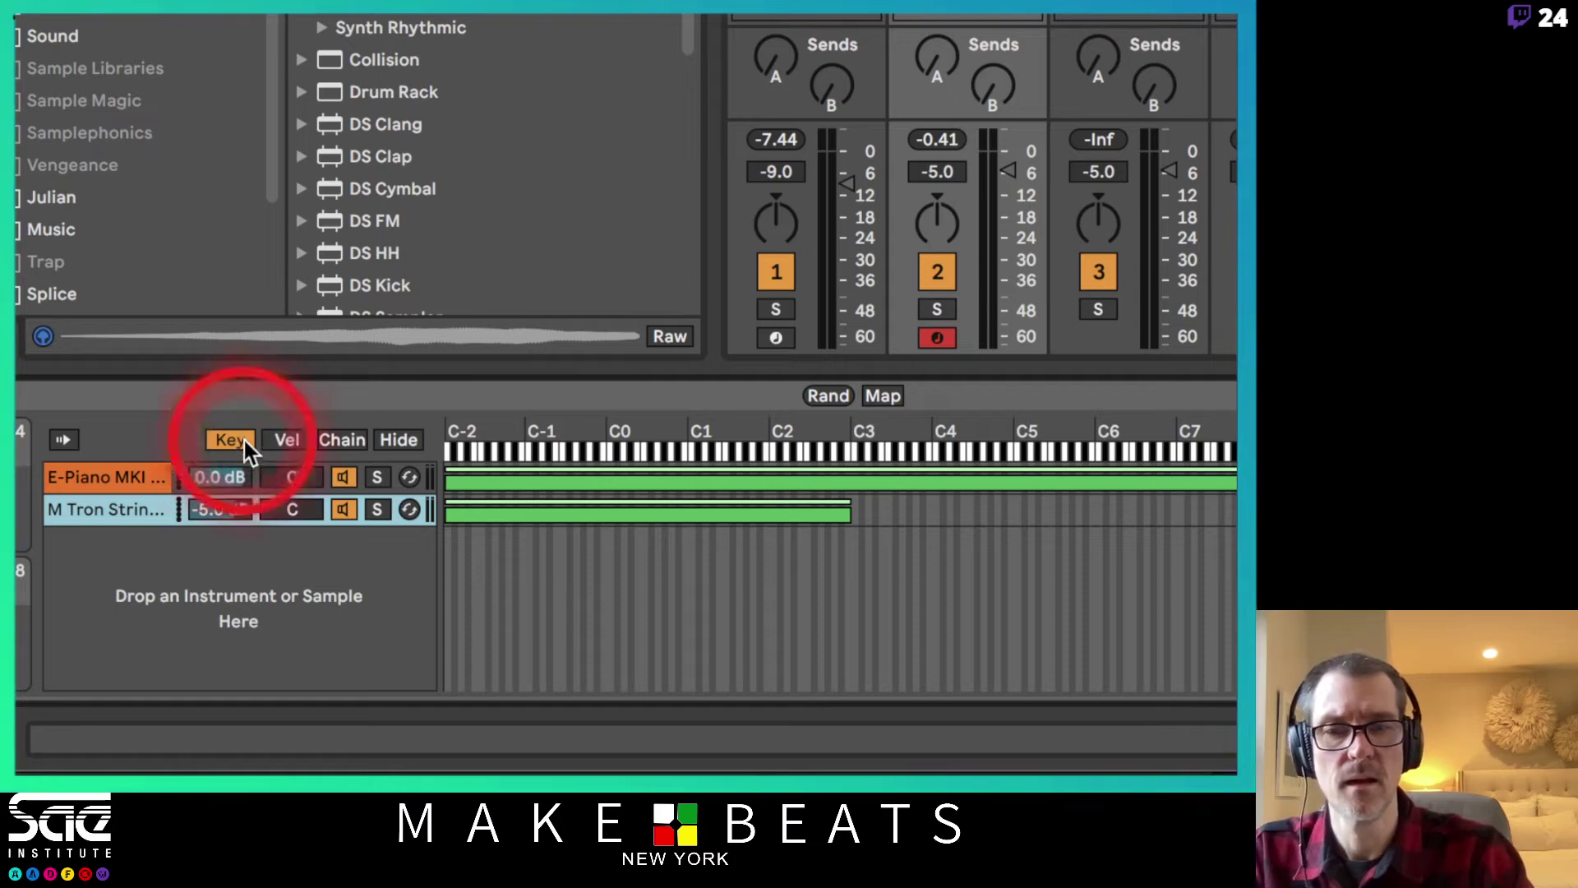
left_click(409, 467)
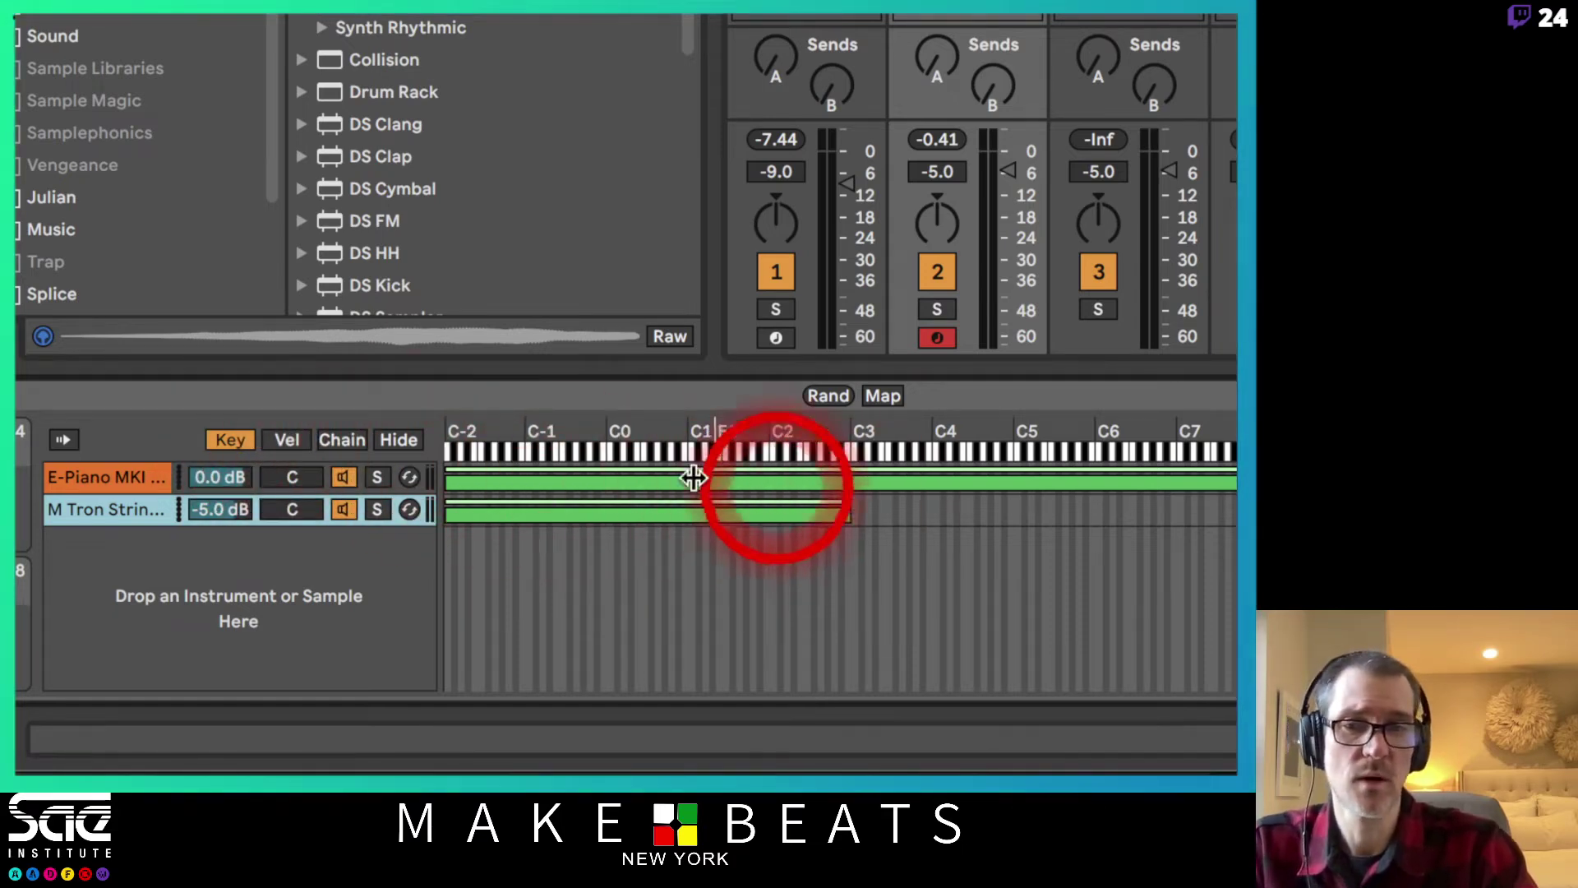
left_click(397, 443)
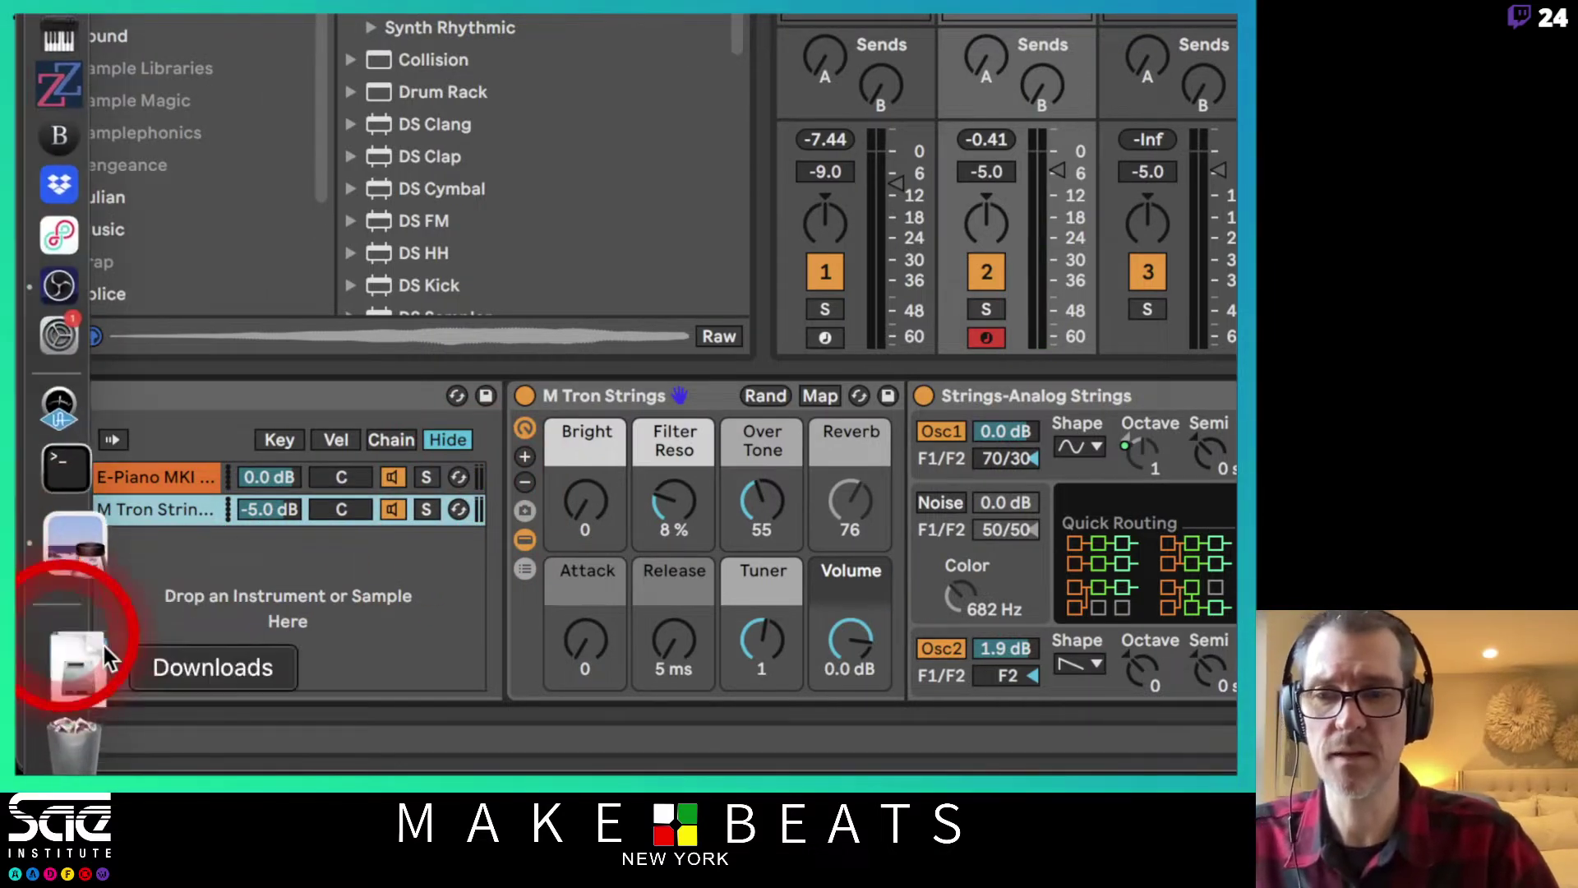
- Collapse the Analog instrument presets and list the Pad presets in the Sounds category
scroll(112, 648, "left", 5)
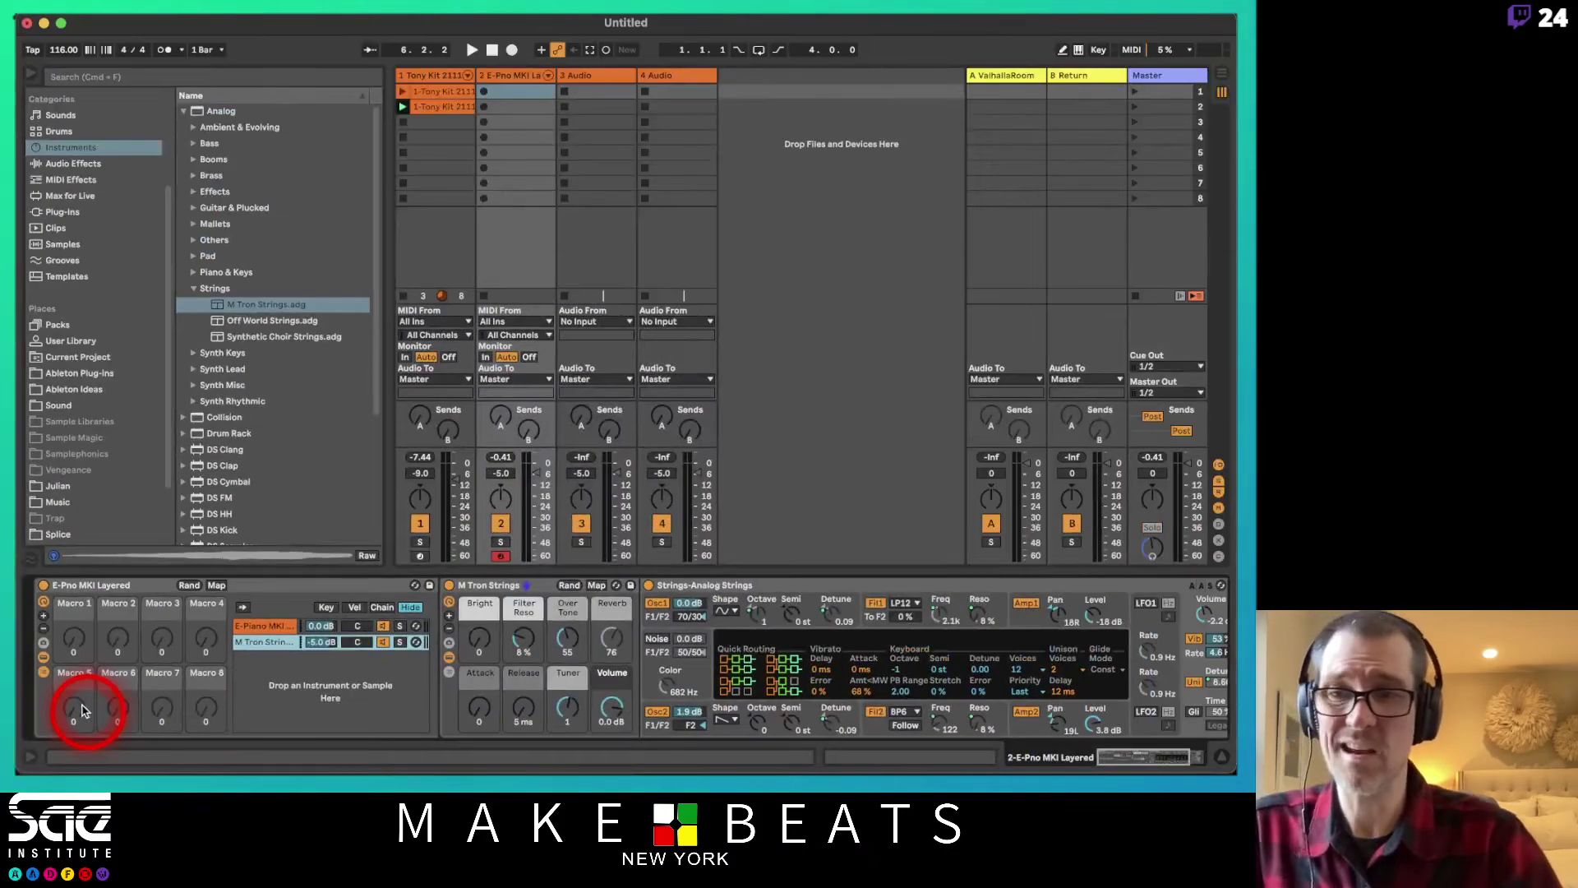
left_click(193, 289)
left_click(182, 111)
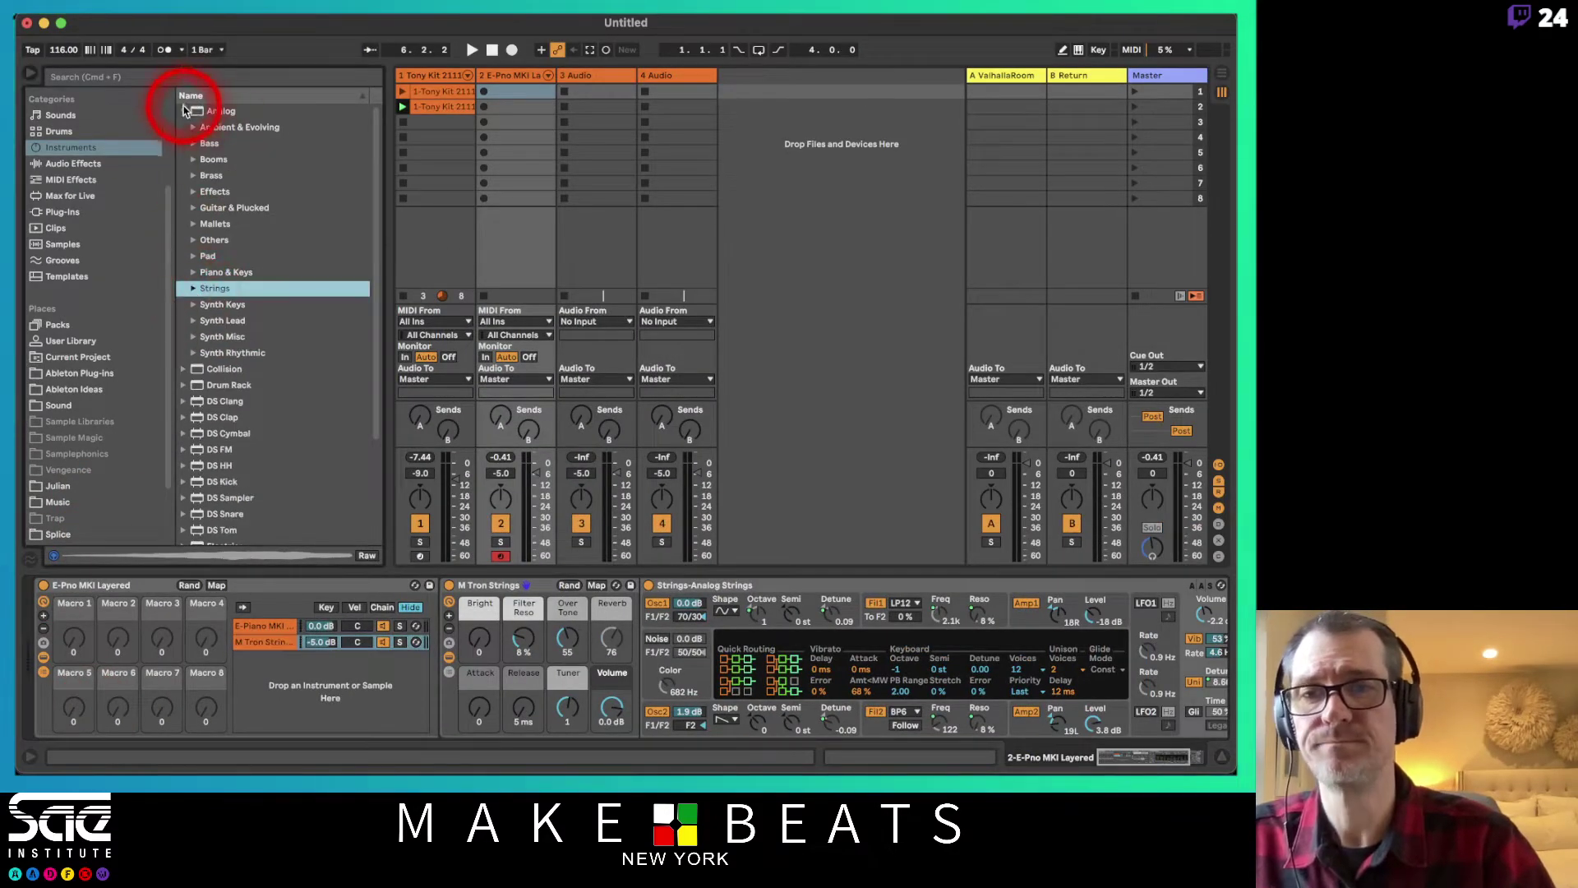
left_click(218, 210)
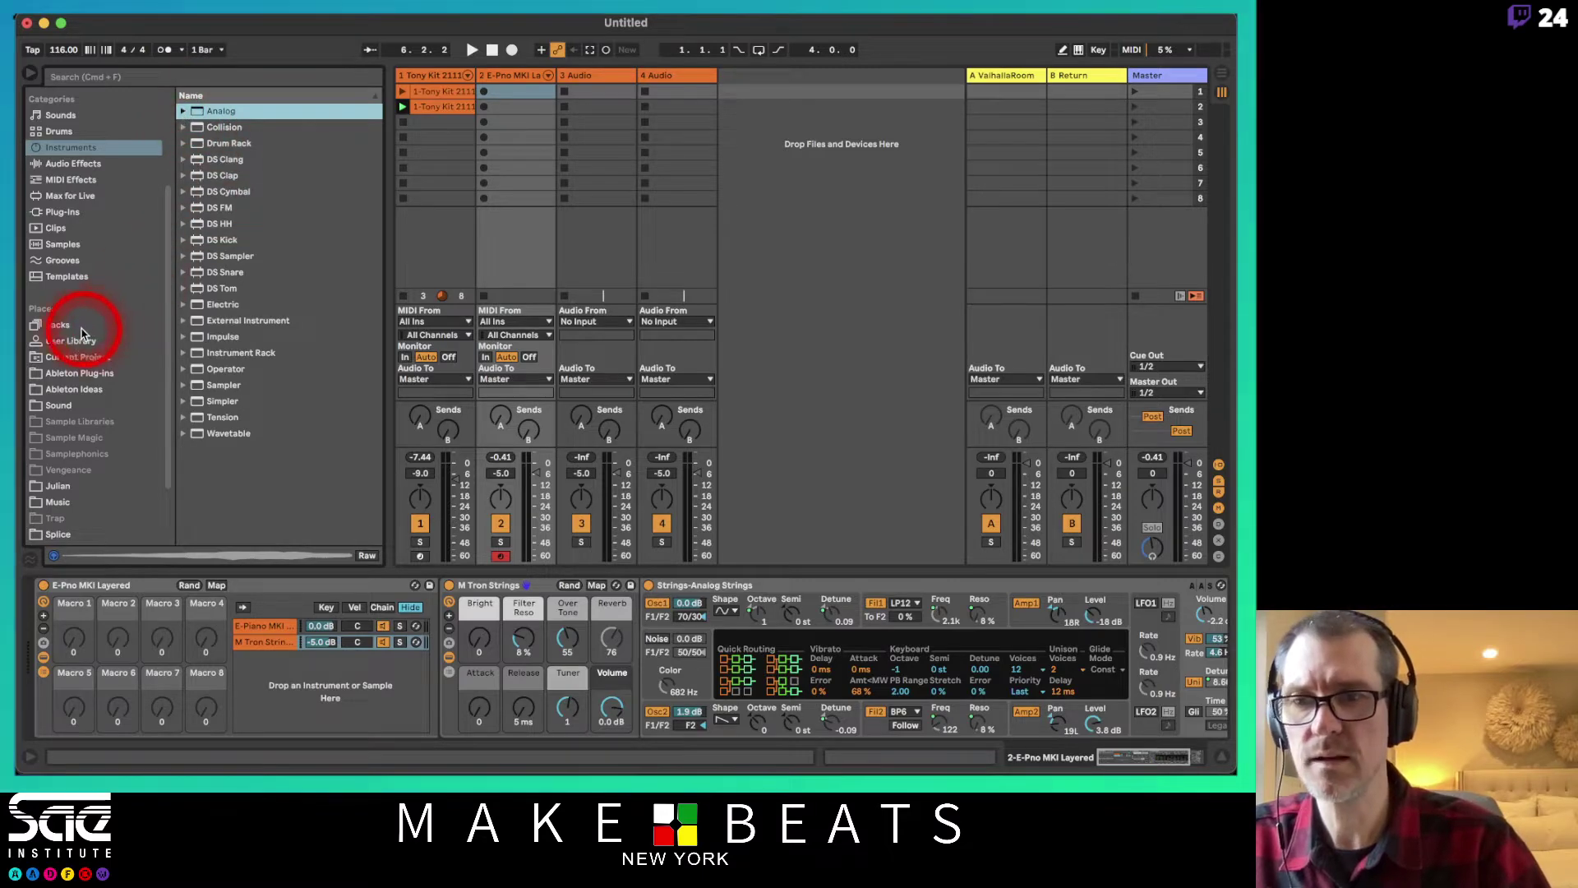
left_click(59, 115)
left_click(183, 289)
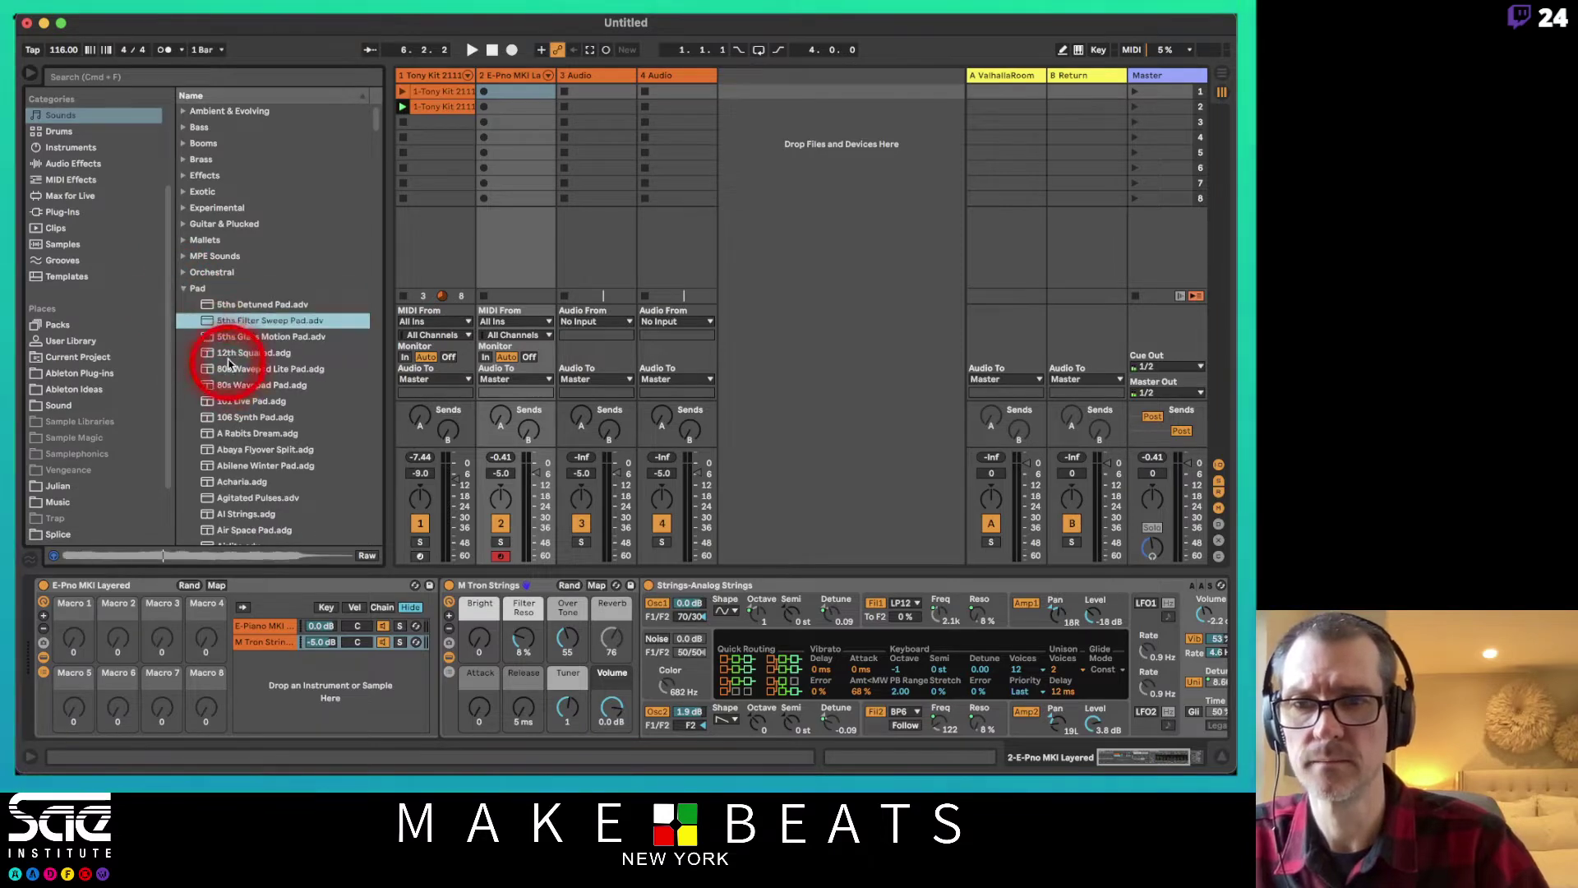
- Audition the Pad presets 12th Squared.adg, 80s Wavepad Lite Pad.adg and 80s Wavepad Pad.adg
left_click(226, 354)
left_click(235, 369)
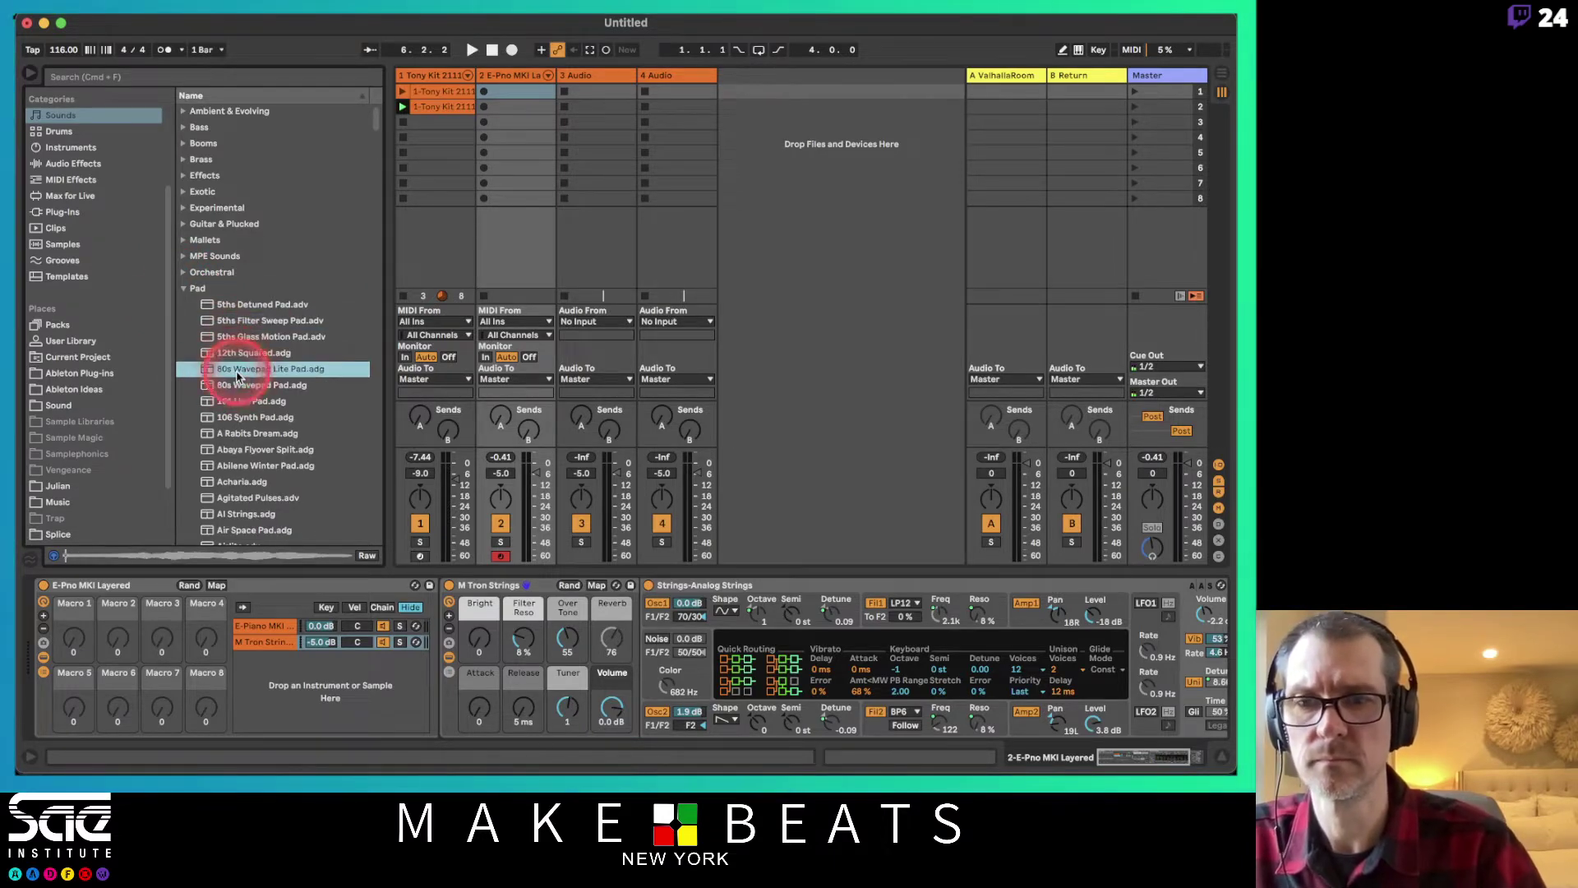
left_click(240, 386)
left_click(260, 386)
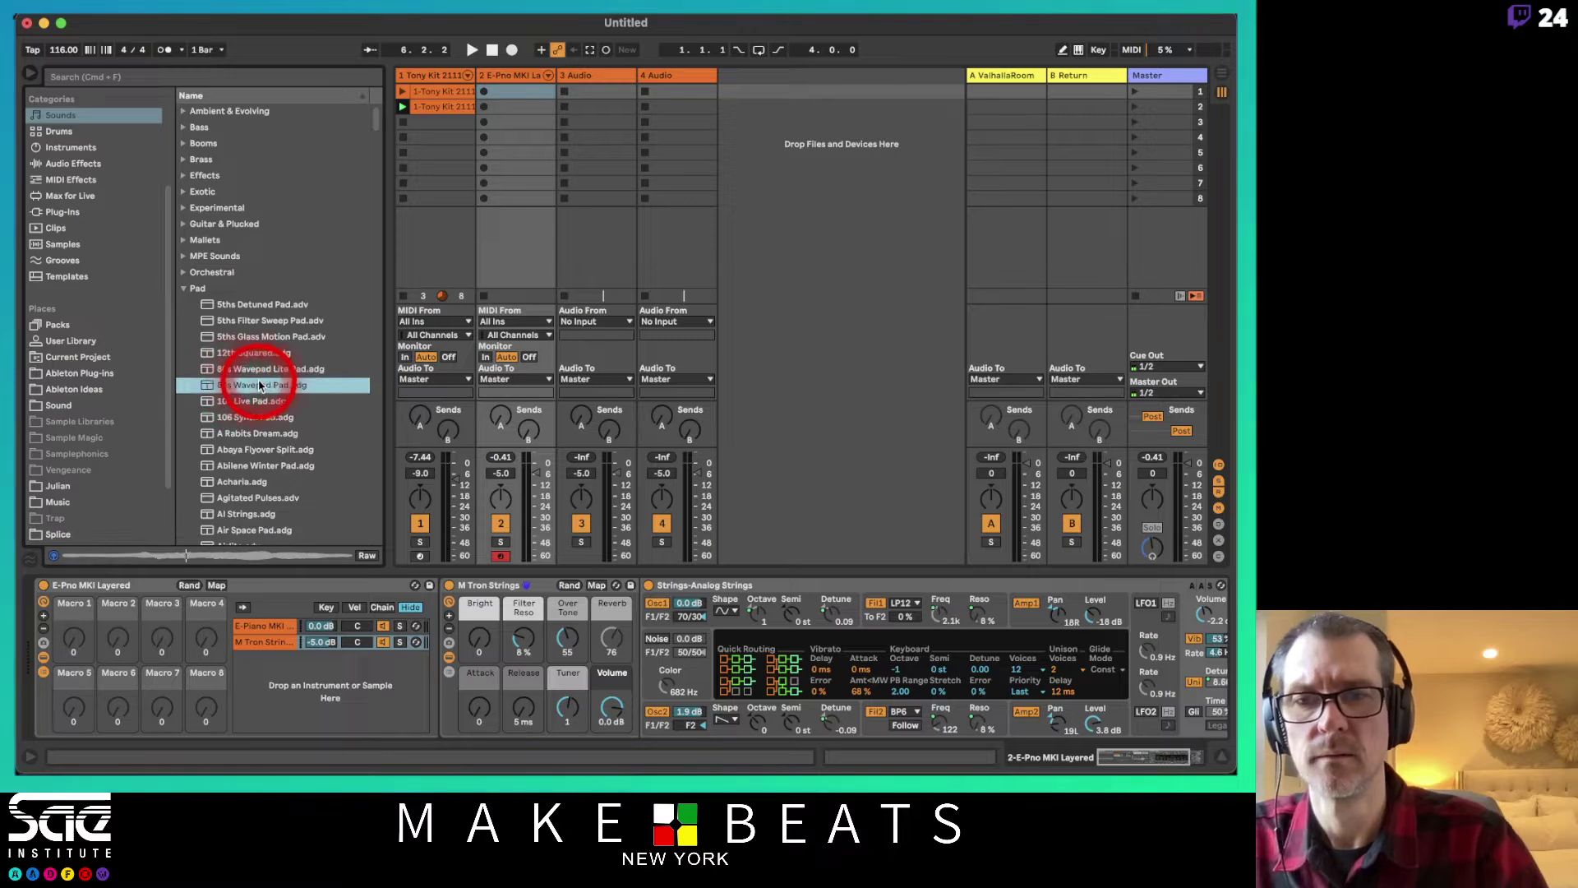
- Add 80s Wavepad Pad.adg as a third chain in the E-Pno MKI Layered rack and set its volume to -6.8 dB
left_click_drag(259, 386, 253, 658)
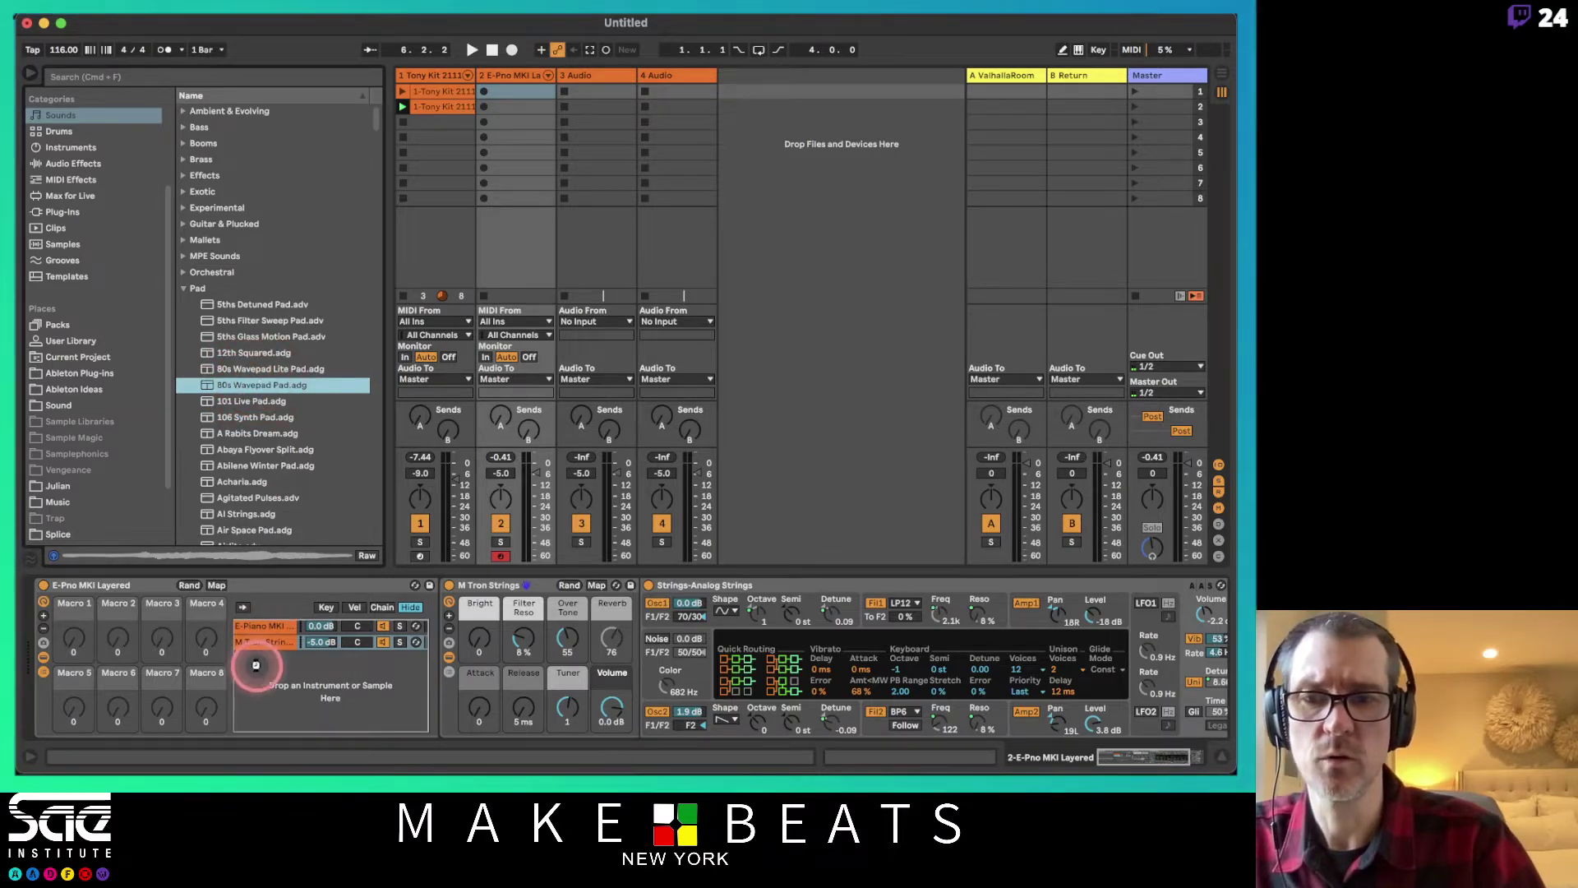
left_click(328, 655)
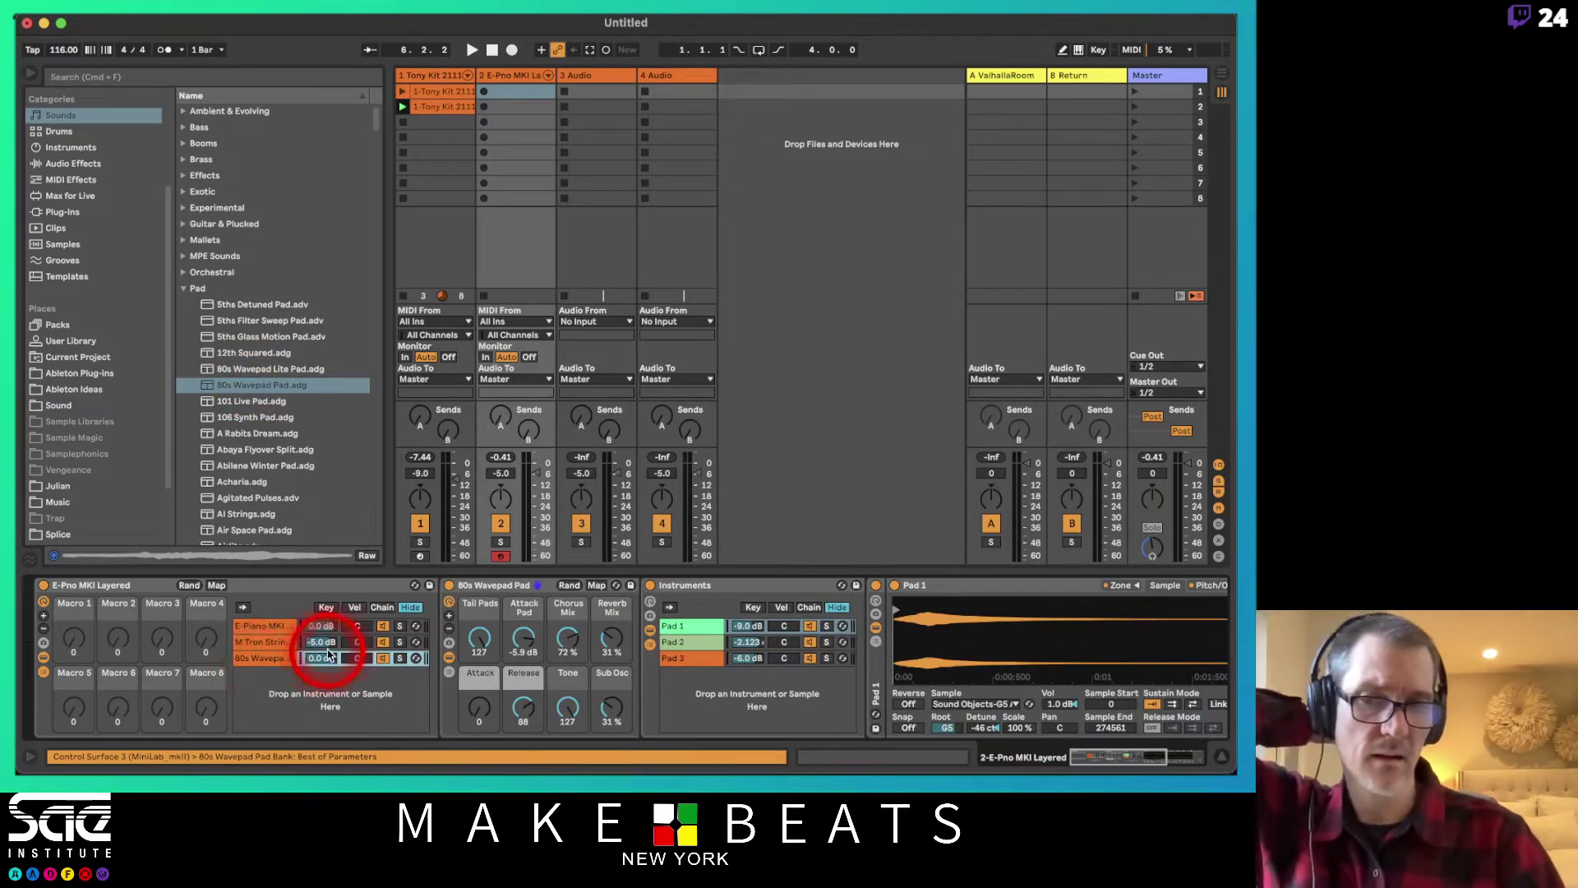
left_click_drag(327, 660, 327, 652)
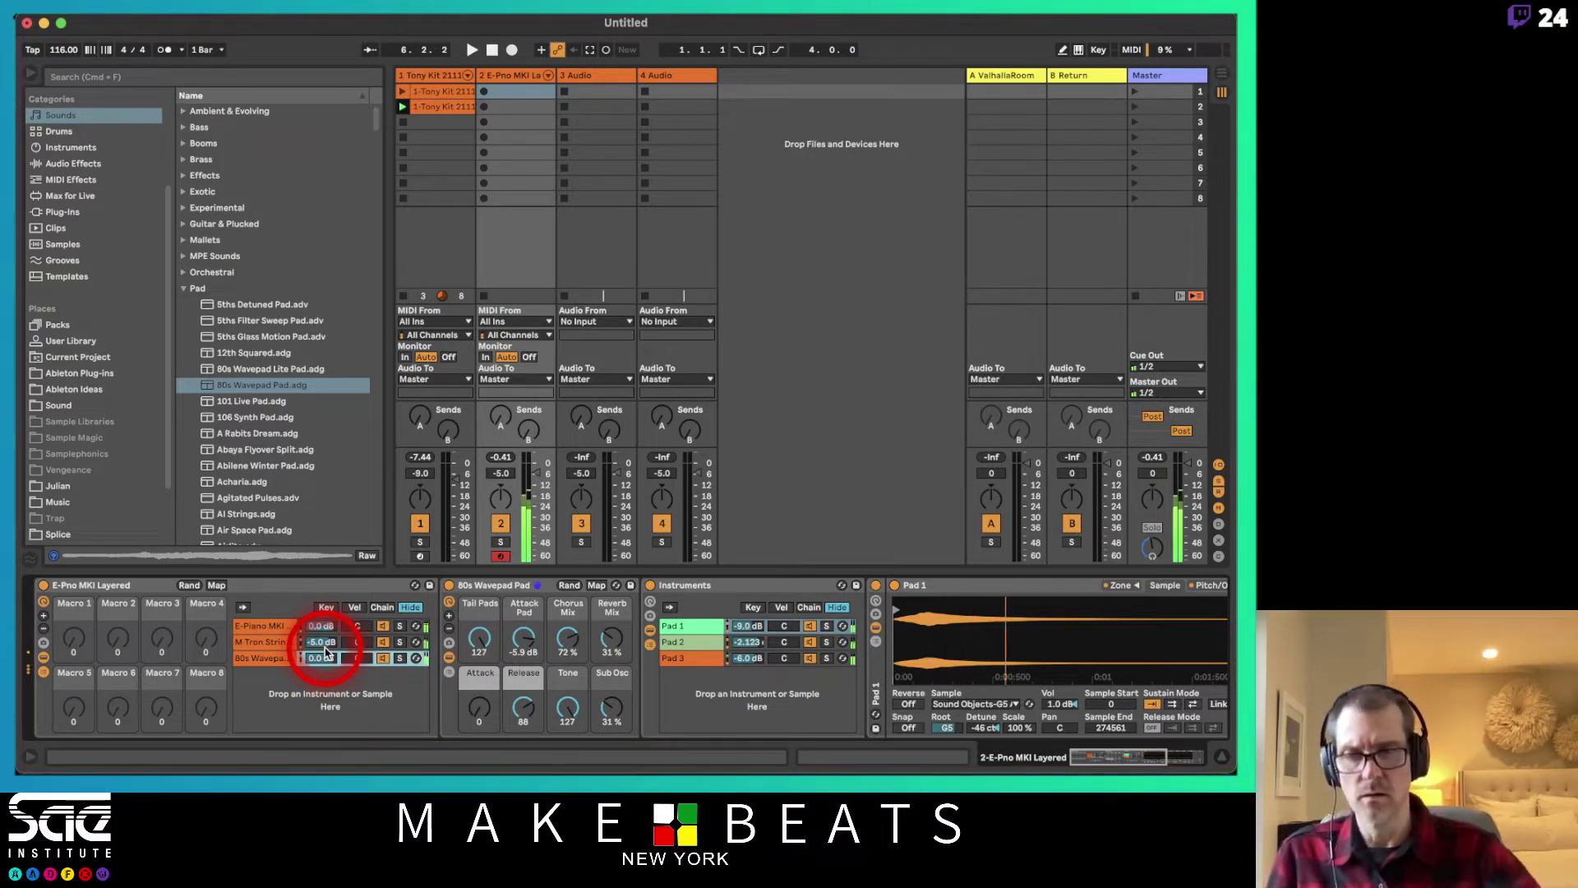
left_click(319, 662)
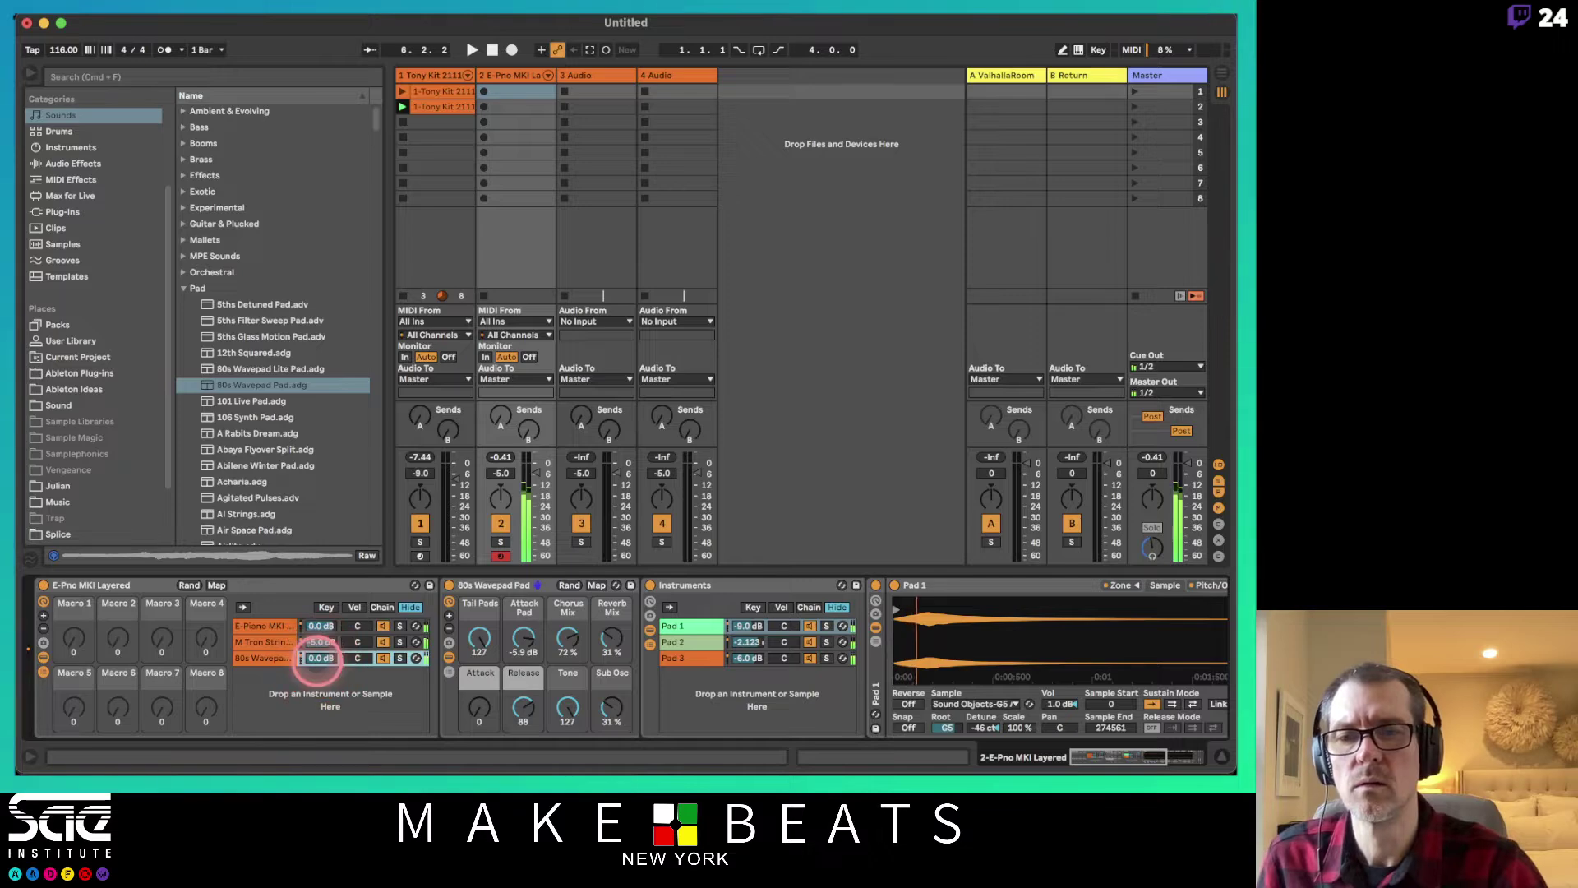
left_click_drag(319, 662, 319, 670)
left_click(319, 666)
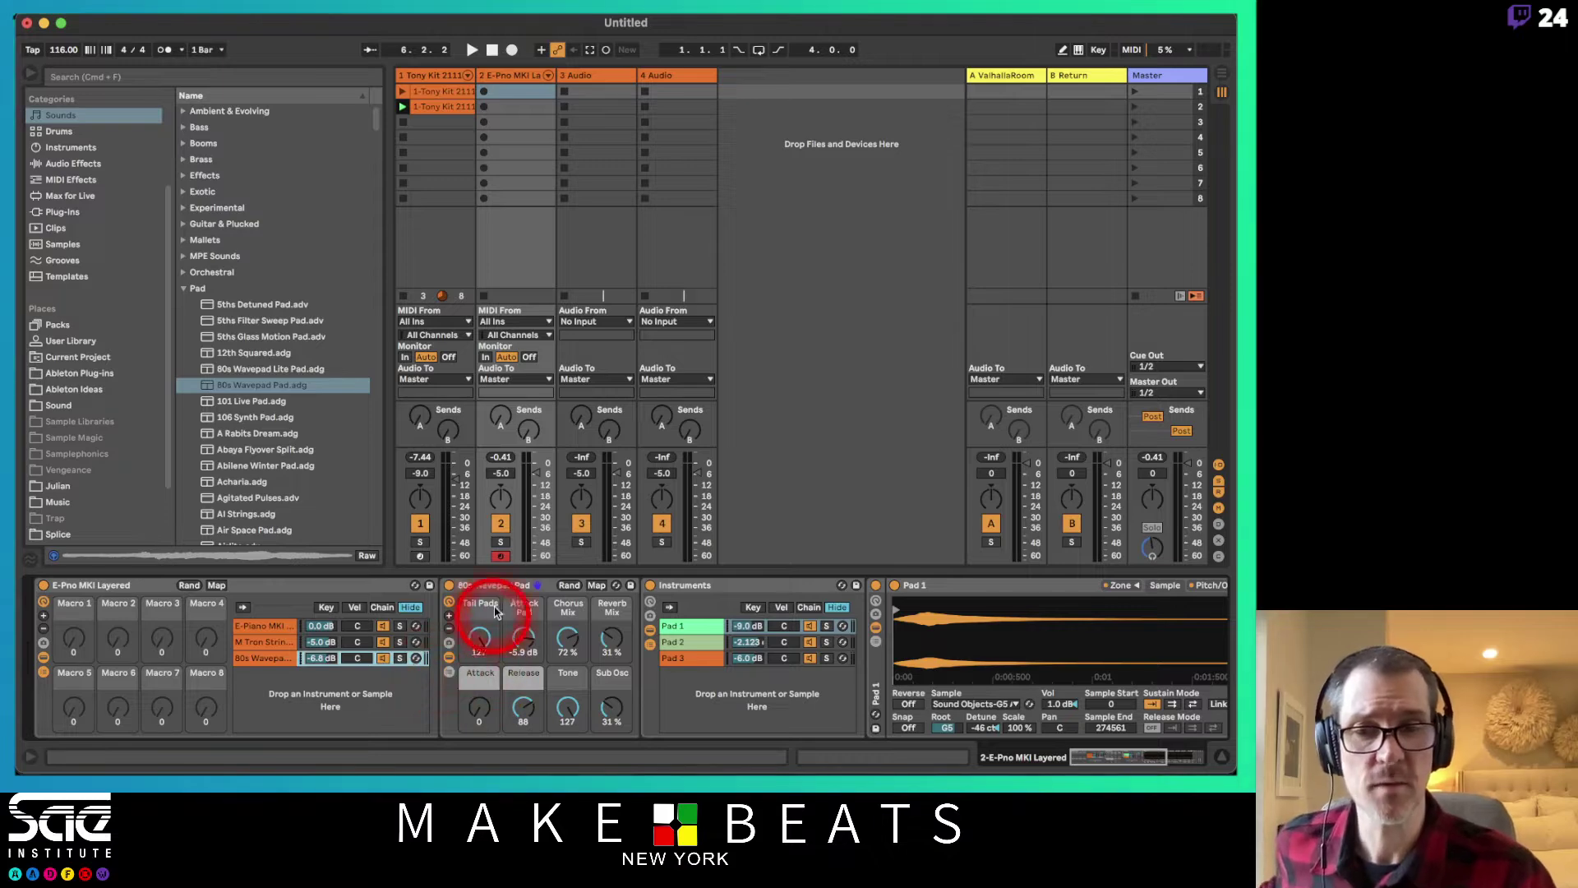
- Inspect the key, velocity and chain zones of the Instruments rack inside 80s Wavepad Pad, and hide them again
left_click(502, 585)
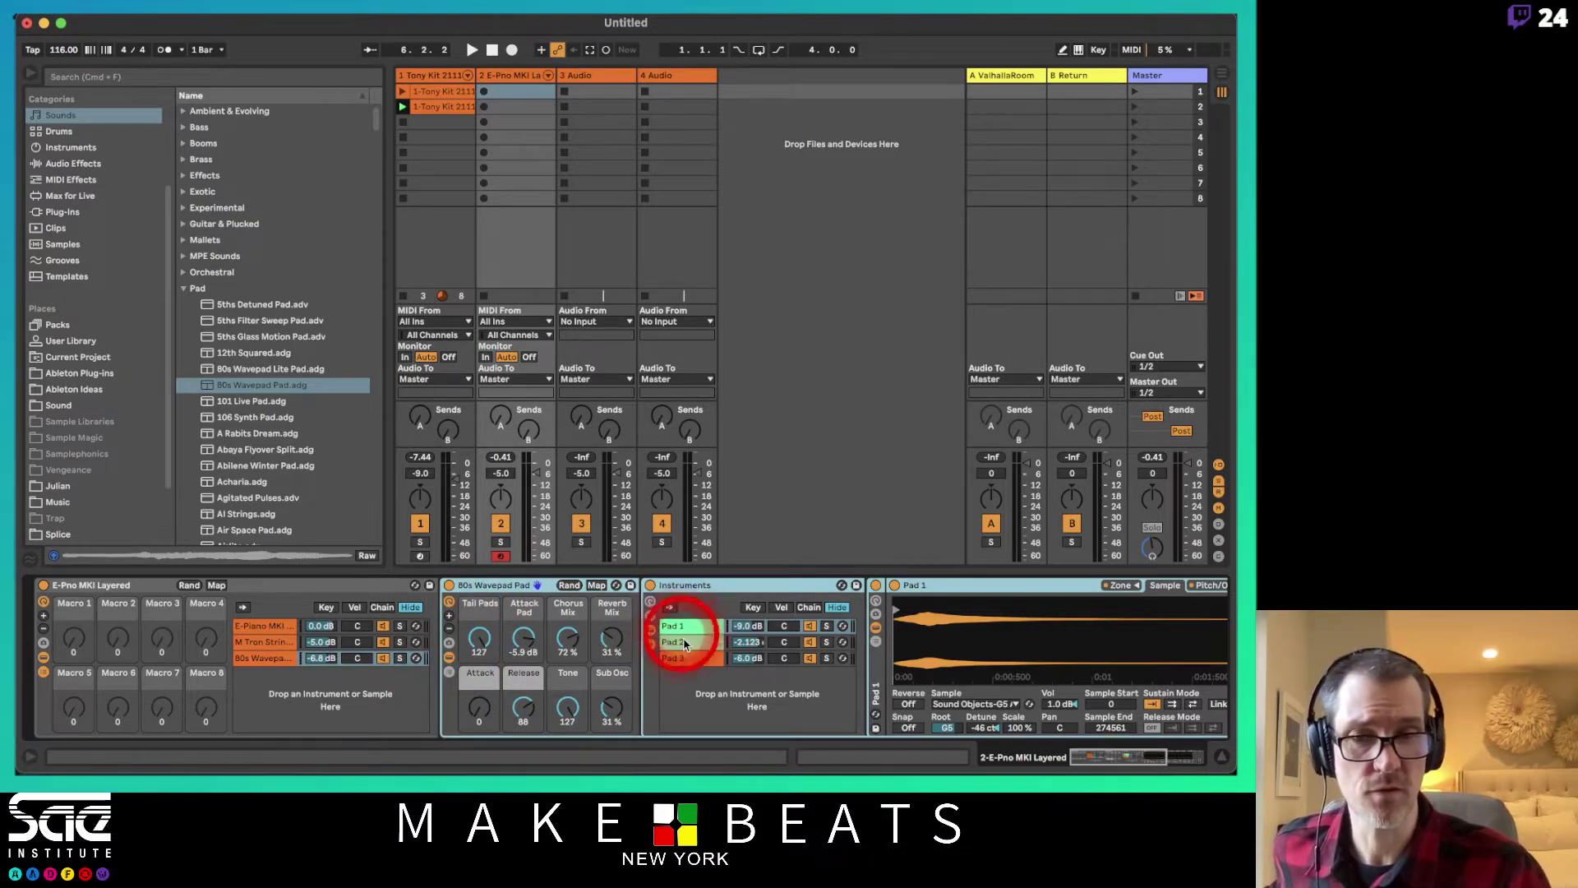
left_click(751, 607)
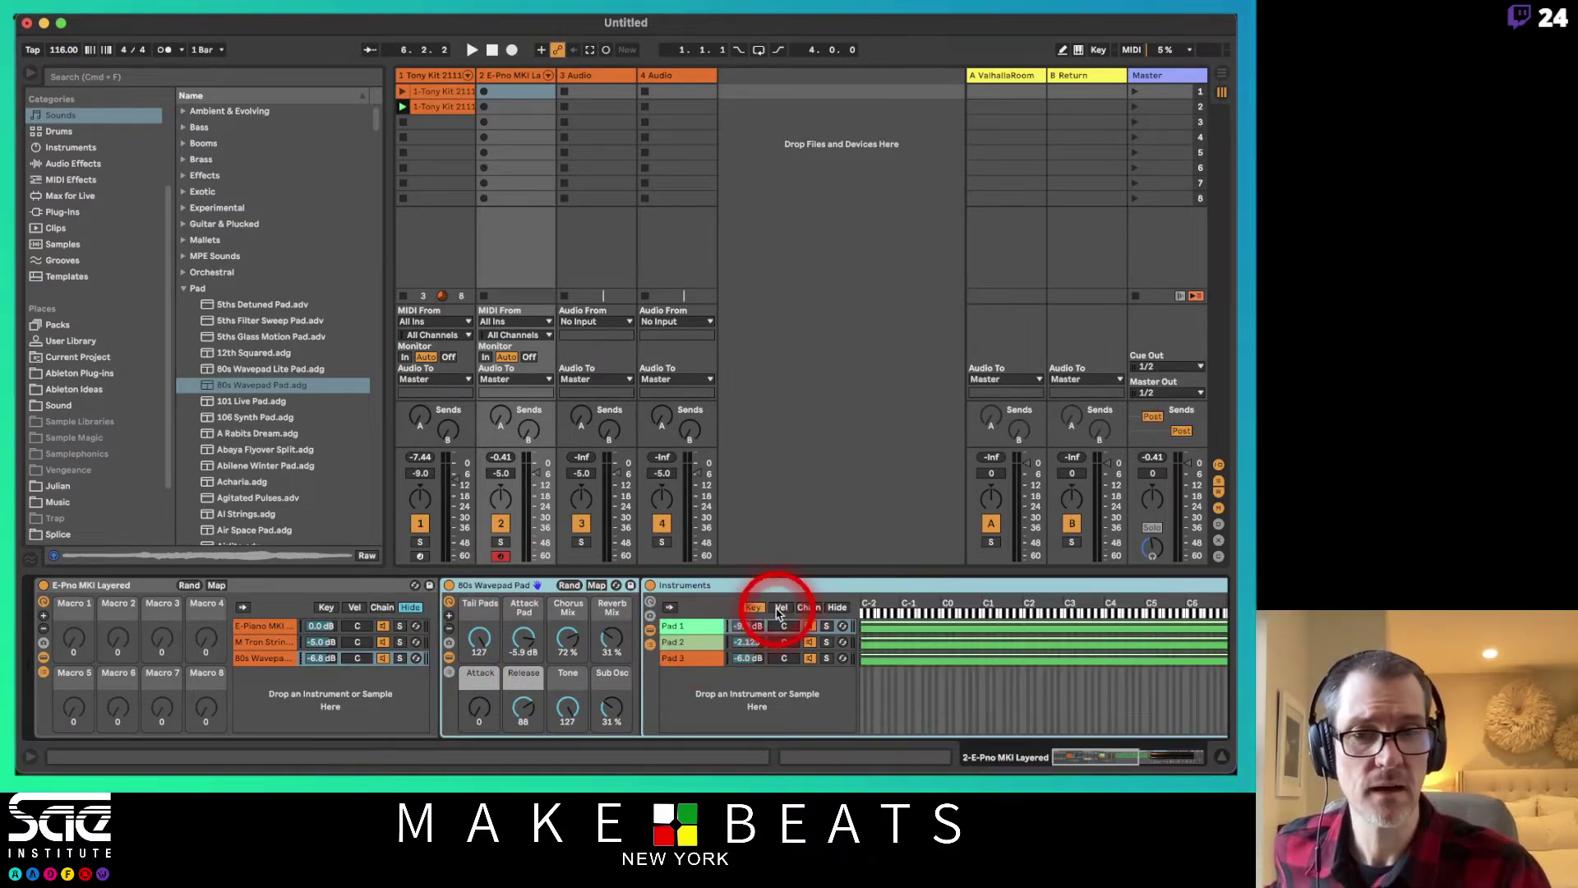
left_click(780, 608)
left_click(814, 607)
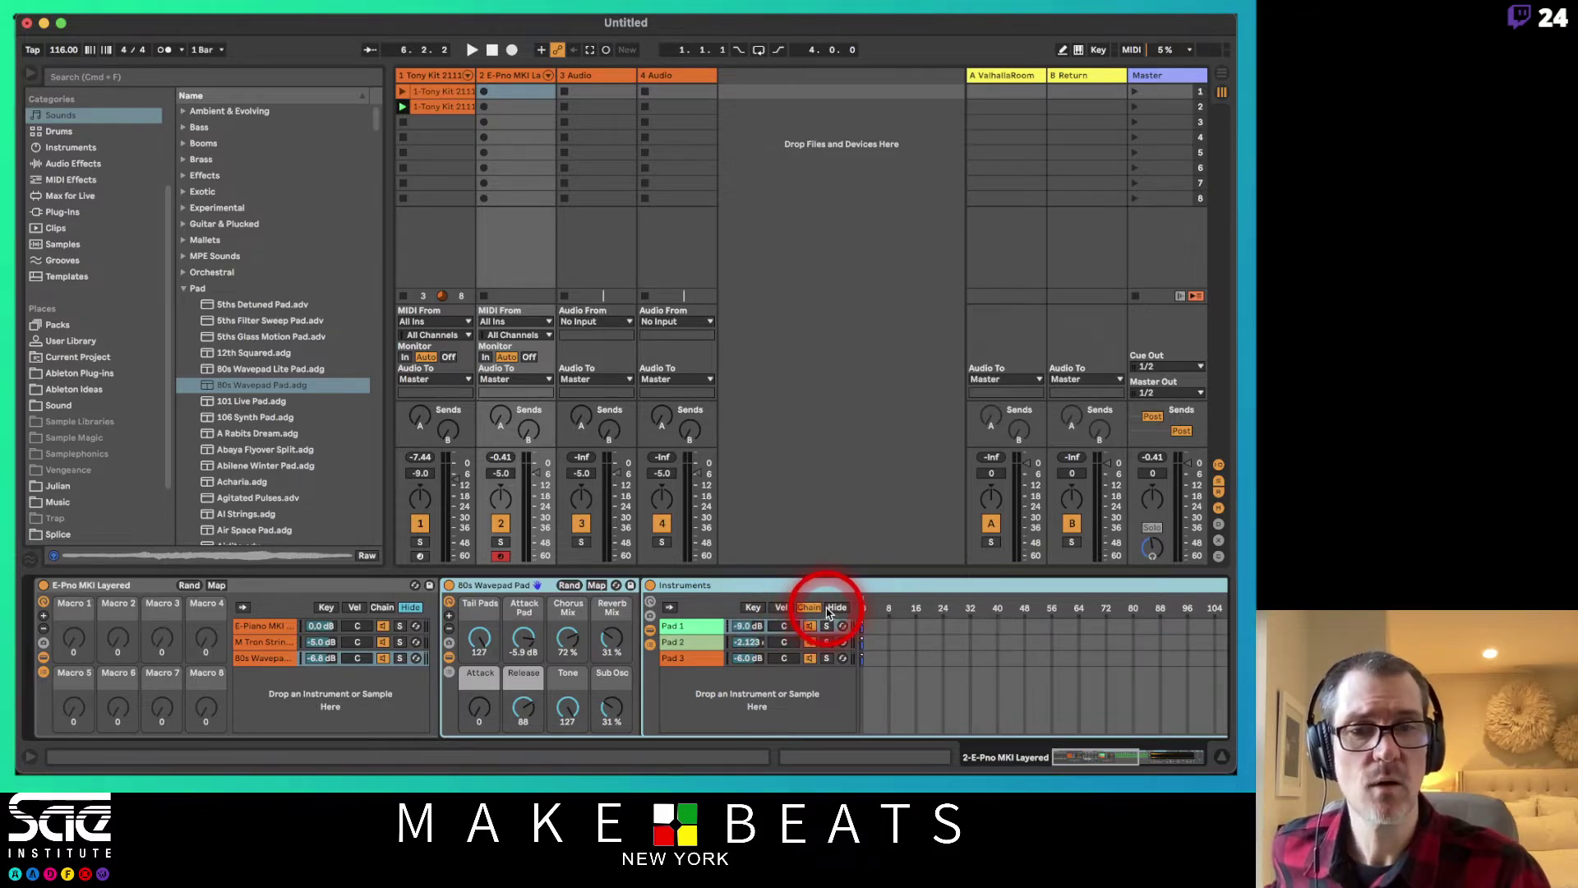
left_click(835, 607)
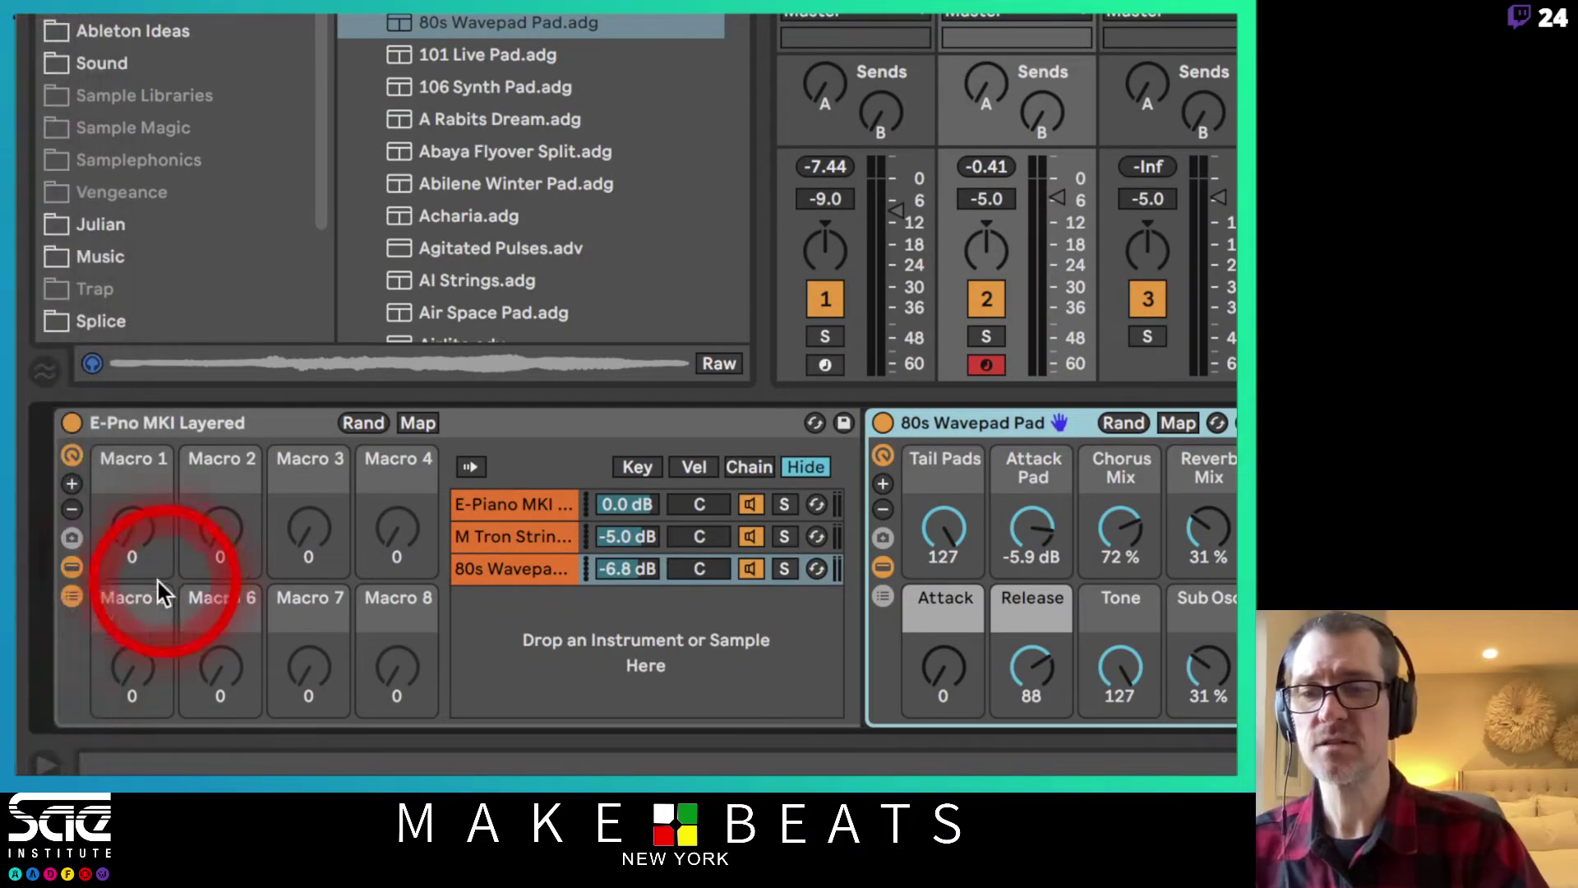
- Hide the devices of the E-Pno MKI Layered rack while keeping its chain list shown
left_click(69, 597)
left_click(70, 599)
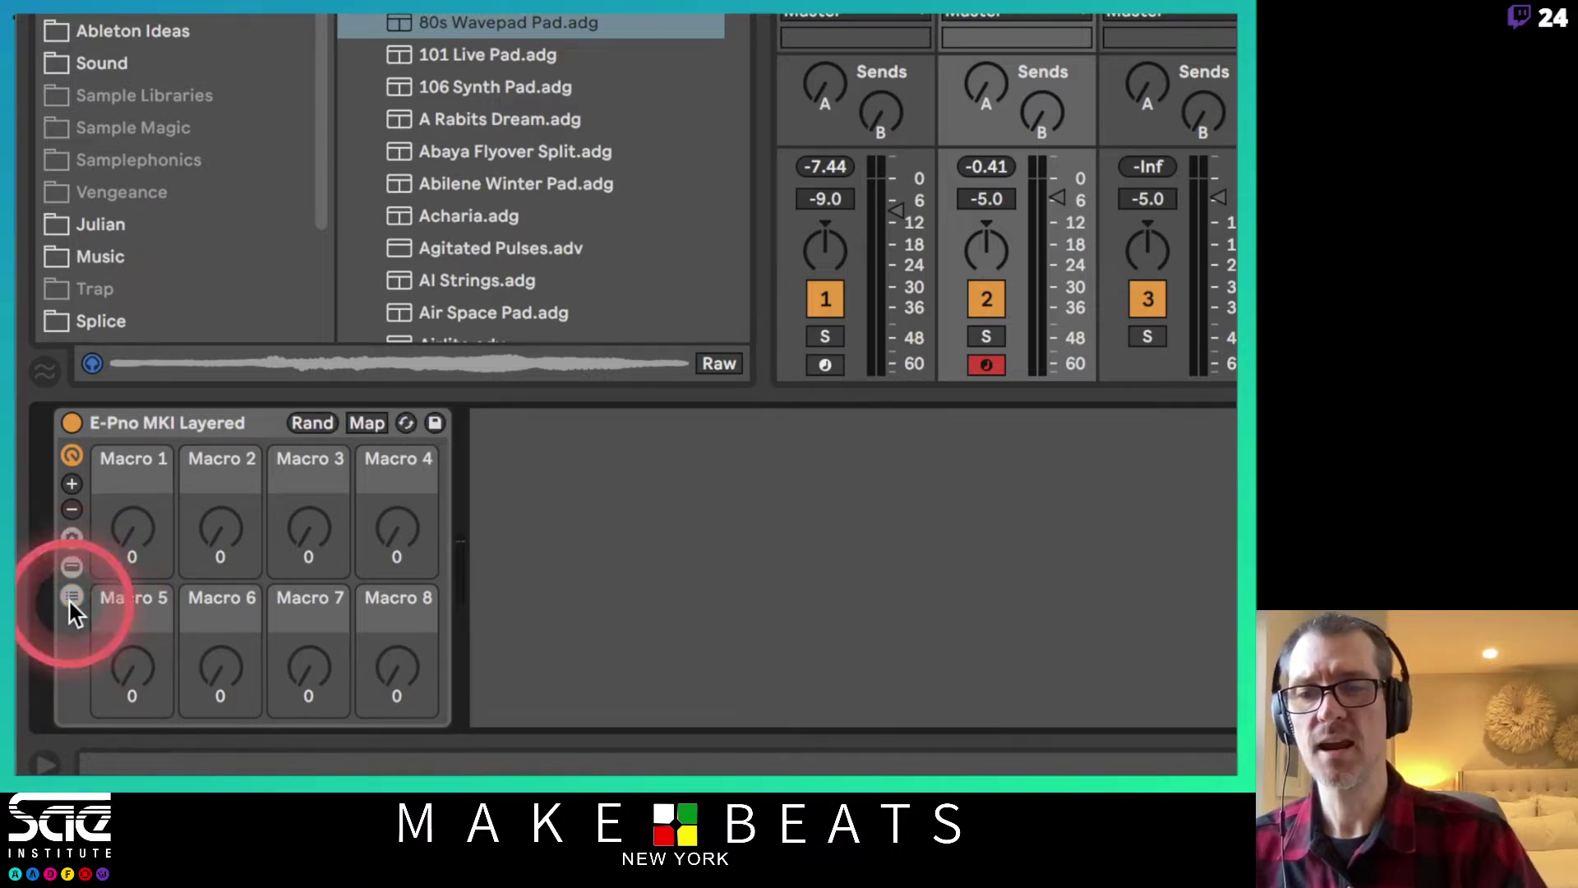
left_click(70, 599)
left_click(70, 598)
left_click(70, 599)
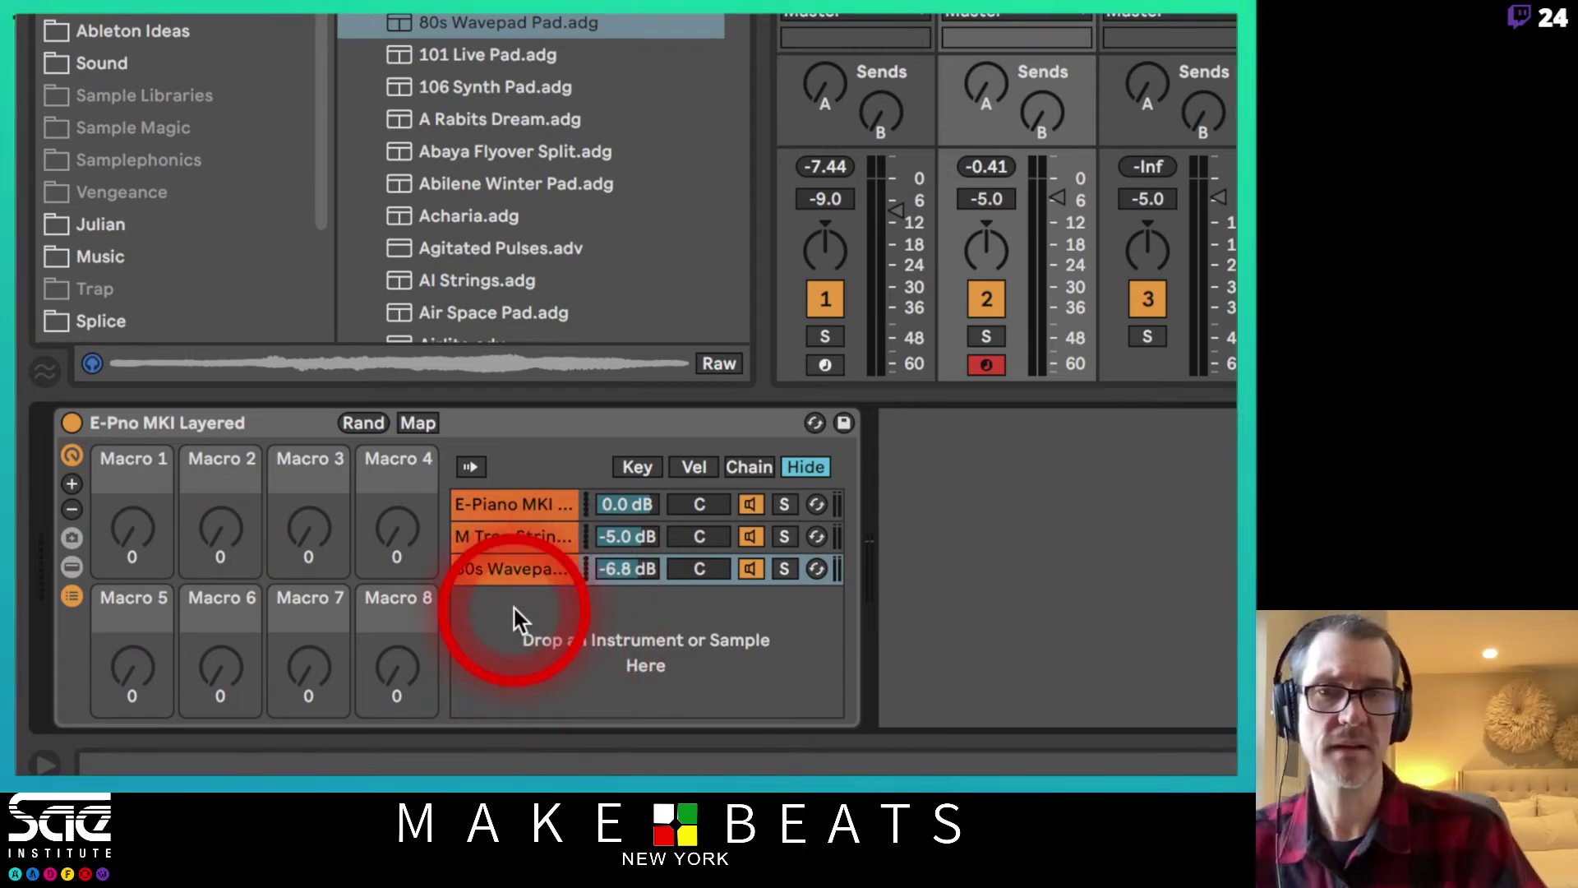
- Delete the M Tron Strings chain from the E-Pno MKI Layered rack
left_click(502, 508)
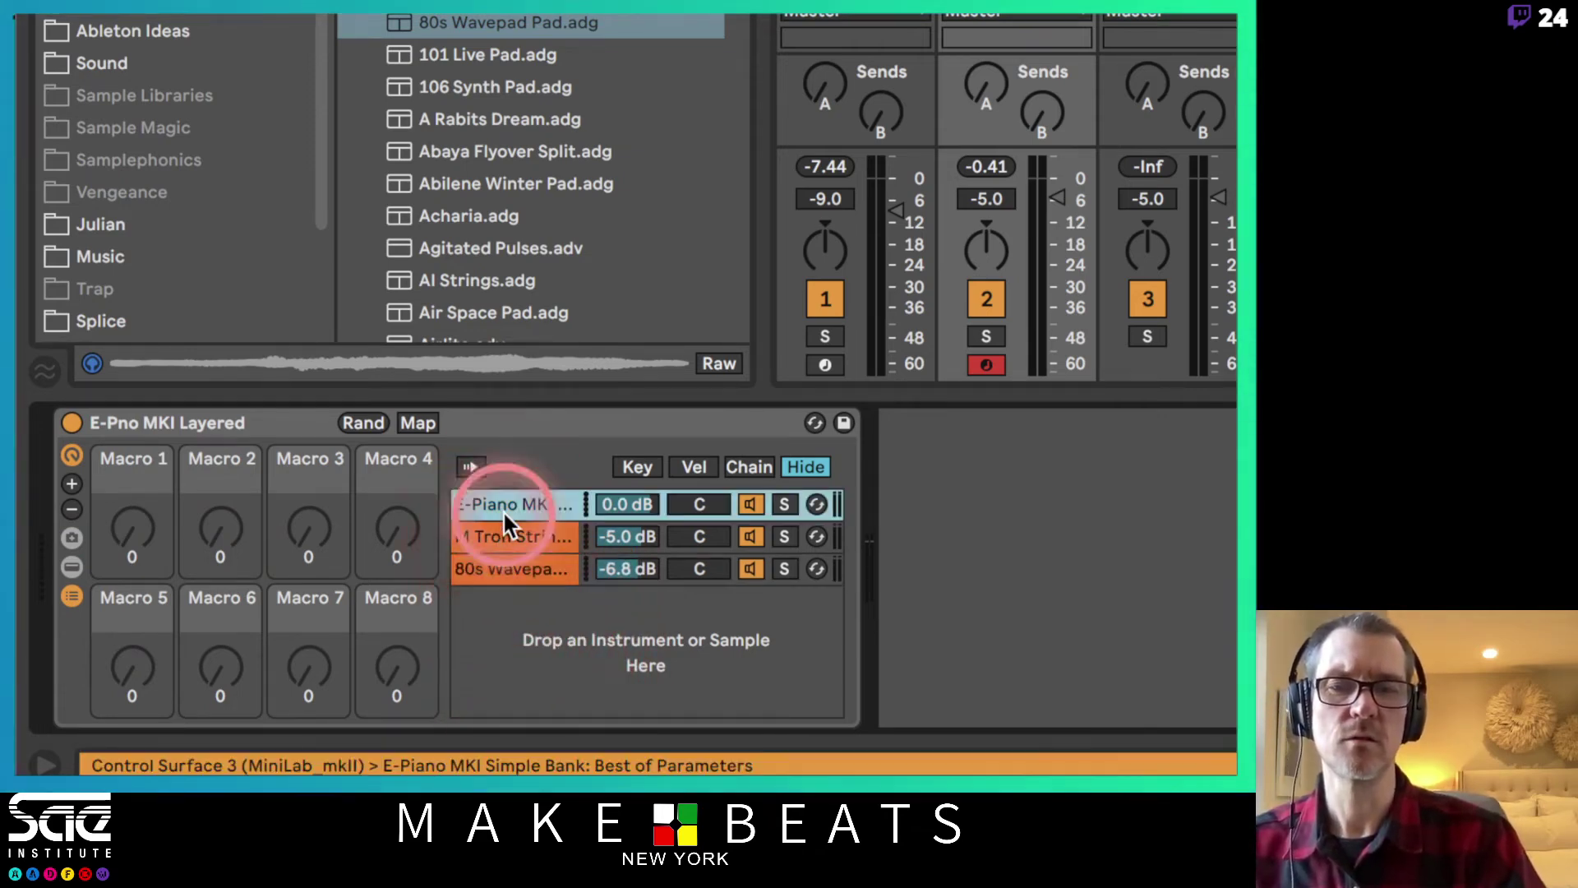
left_click(514, 538)
left_click(515, 568)
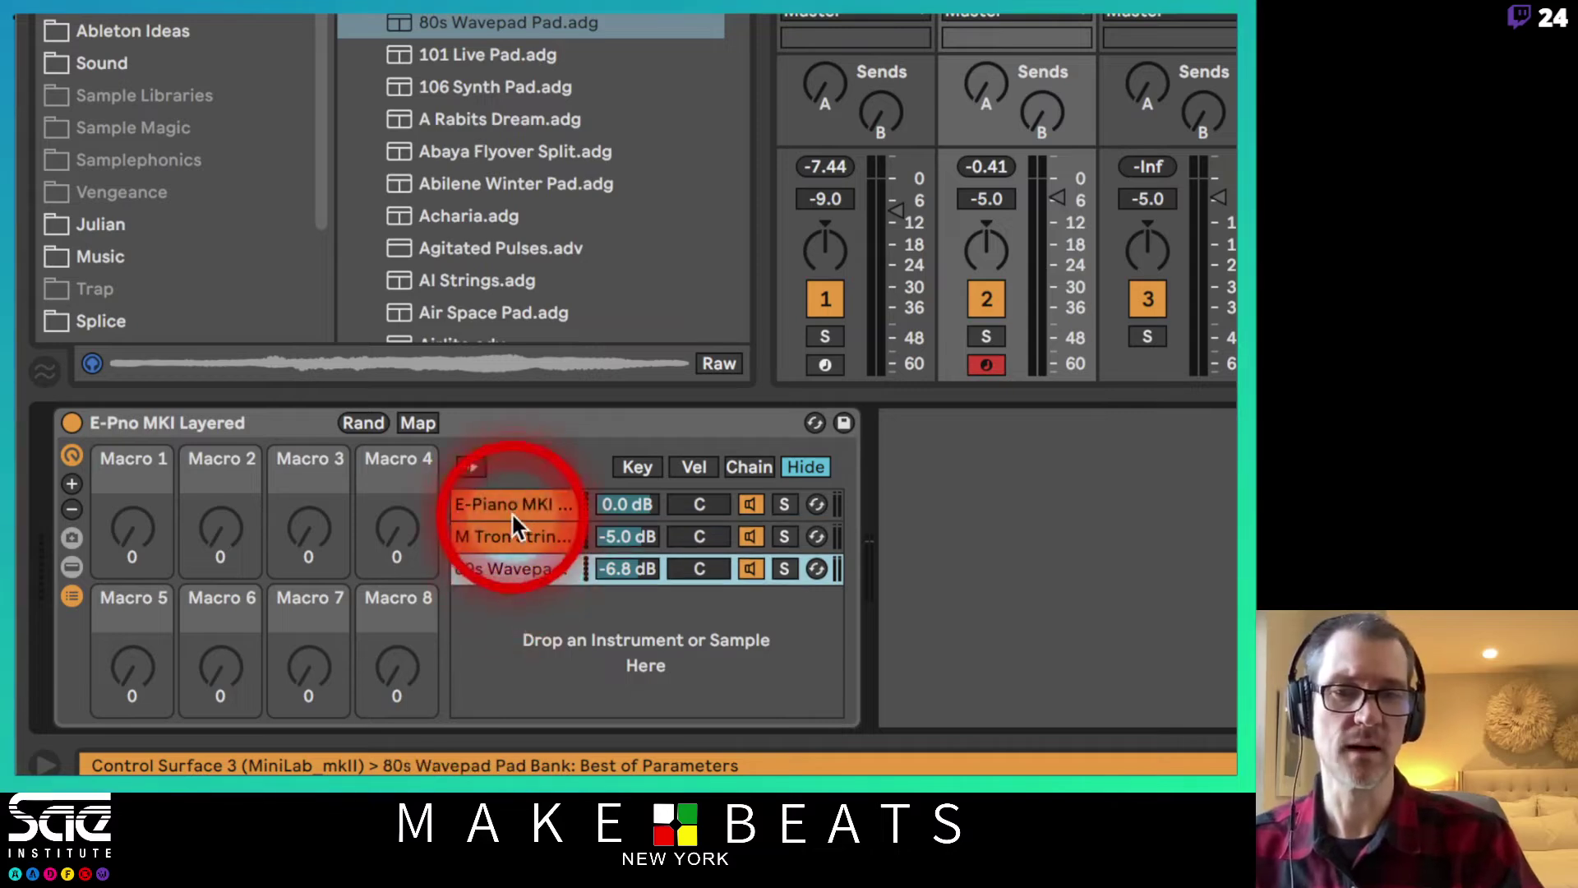
left_click(517, 503)
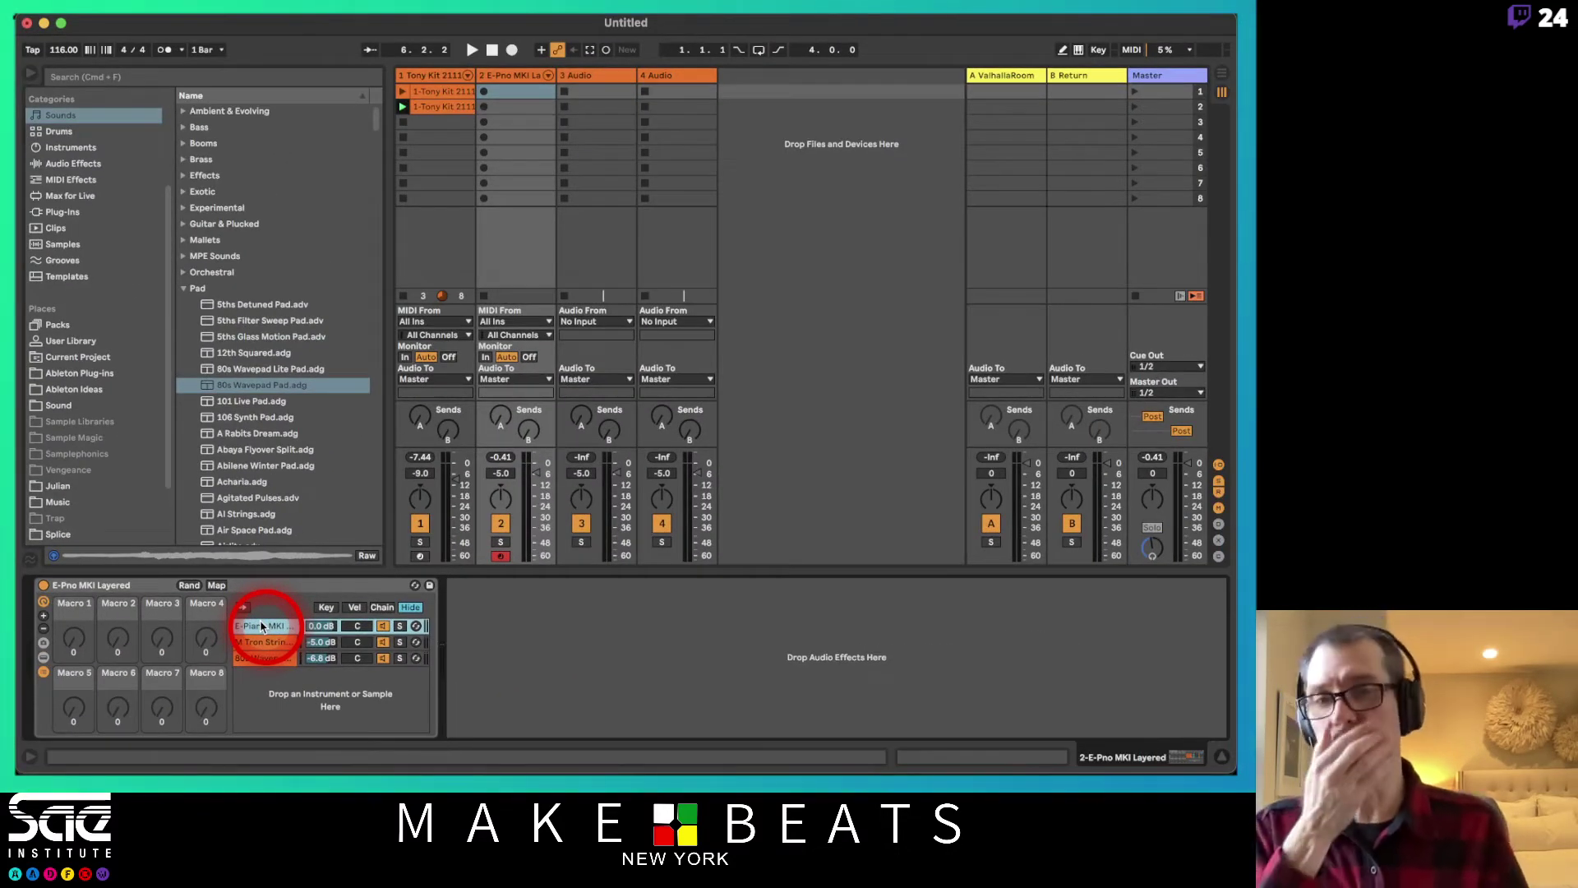
mouse_move(261, 627)
left_mouse_down()
mouse_move(290, 573)
mouse_move(625, 354)
mouse_move(335, 644)
mouse_move(262, 652)
left_mouse_up()
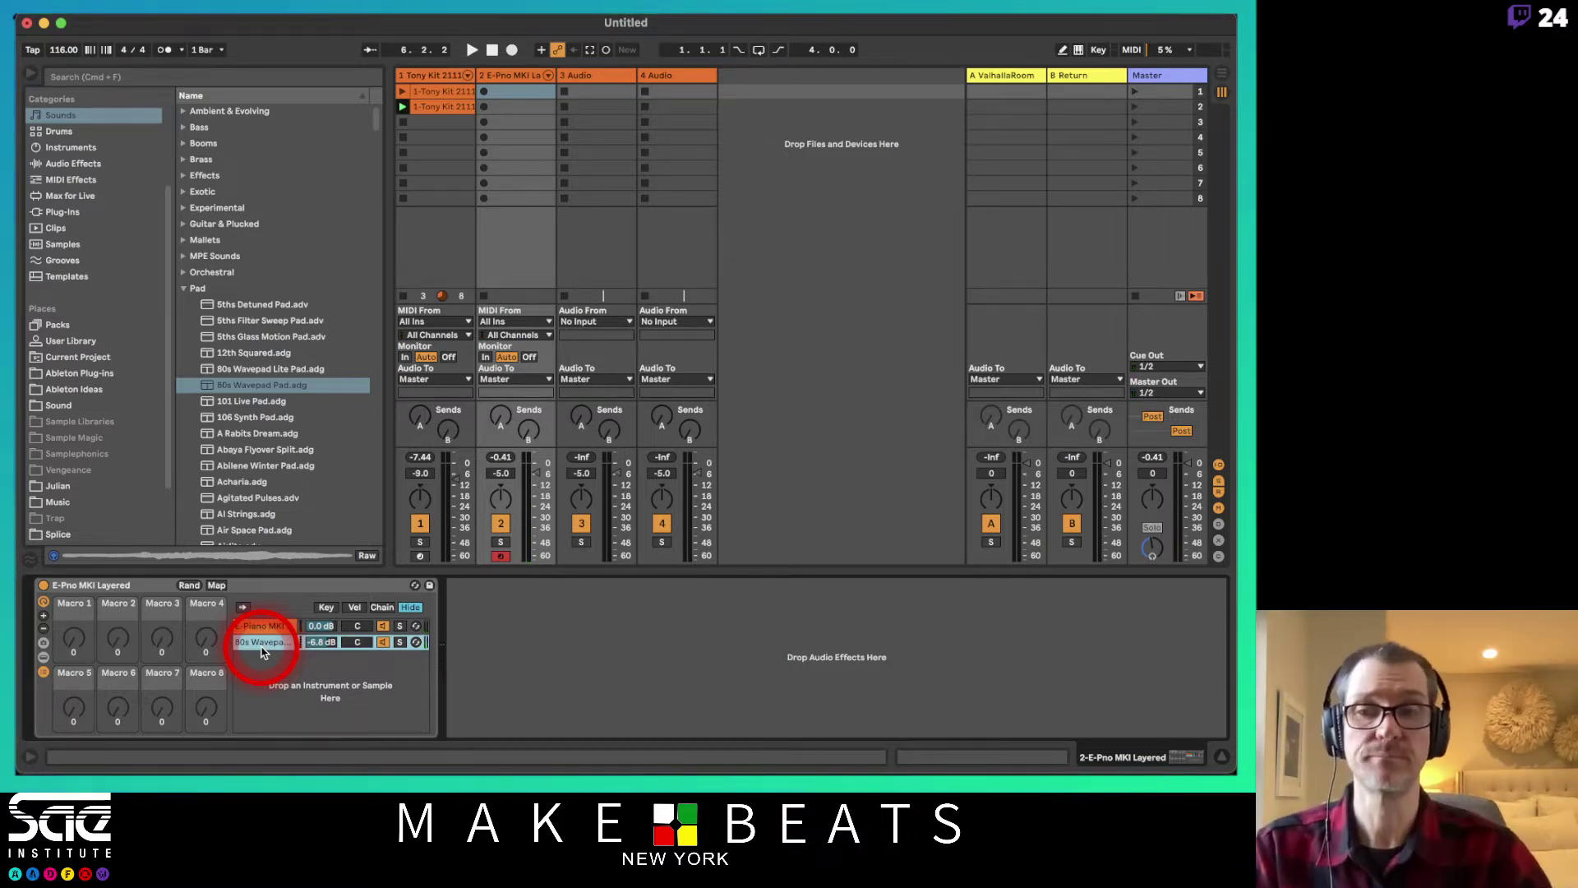
- Show the chain select zones of the E-Pno MKI Layered rack
left_click(382, 608)
left_click(383, 609)
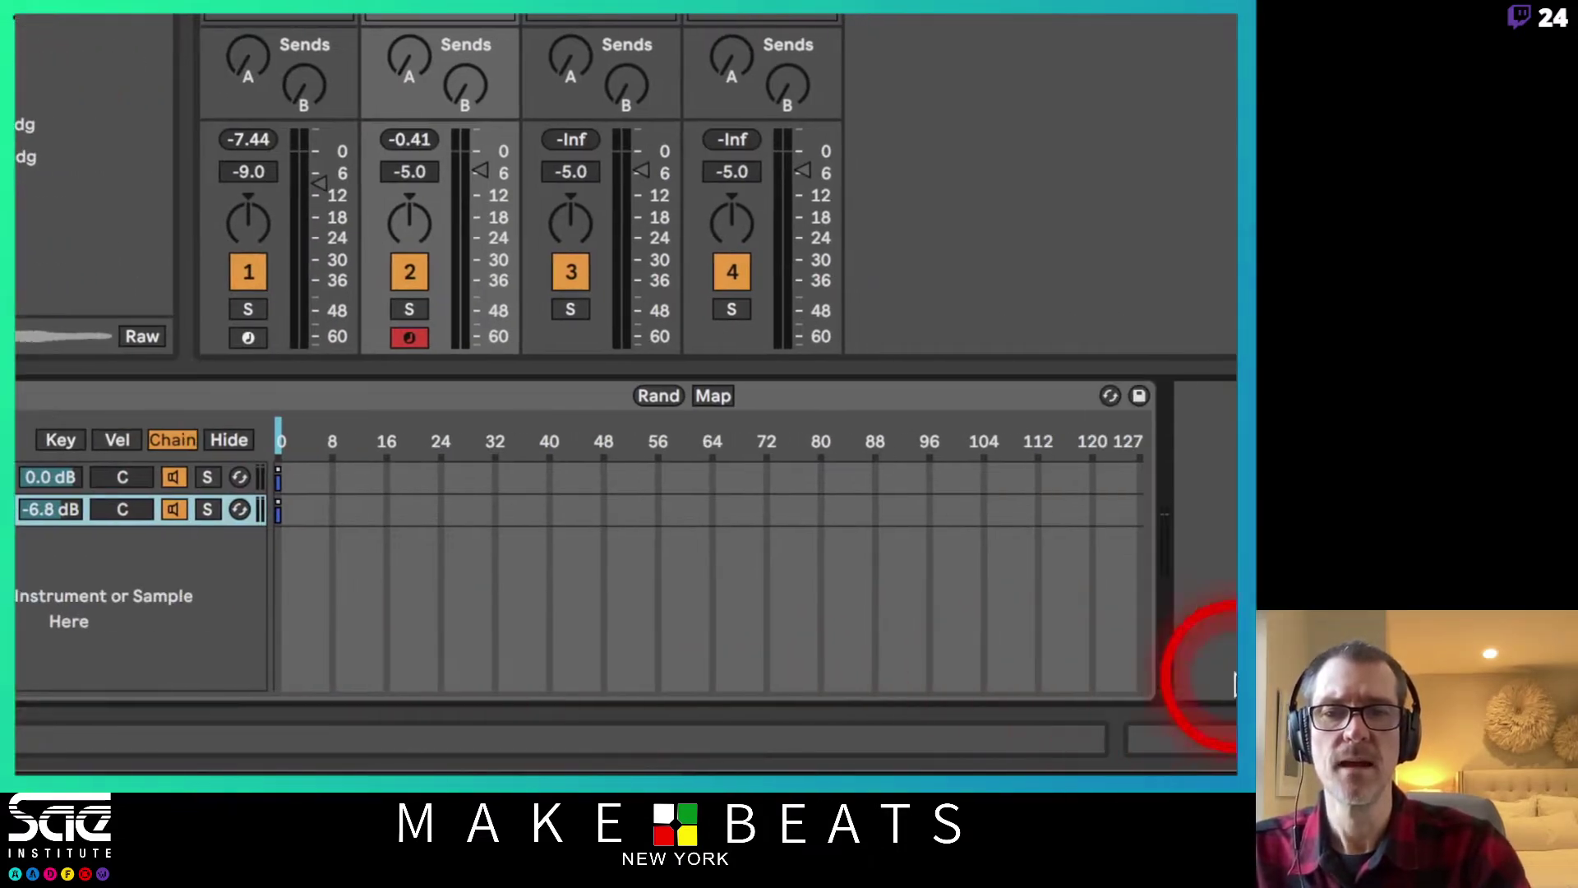
- Set the E-Piano MKI Simple chain's select zone to 0–87 and the 80s Wavepad Pad chain's zone to 40–127
left_click_drag(279, 480, 767, 483)
left_click(280, 509)
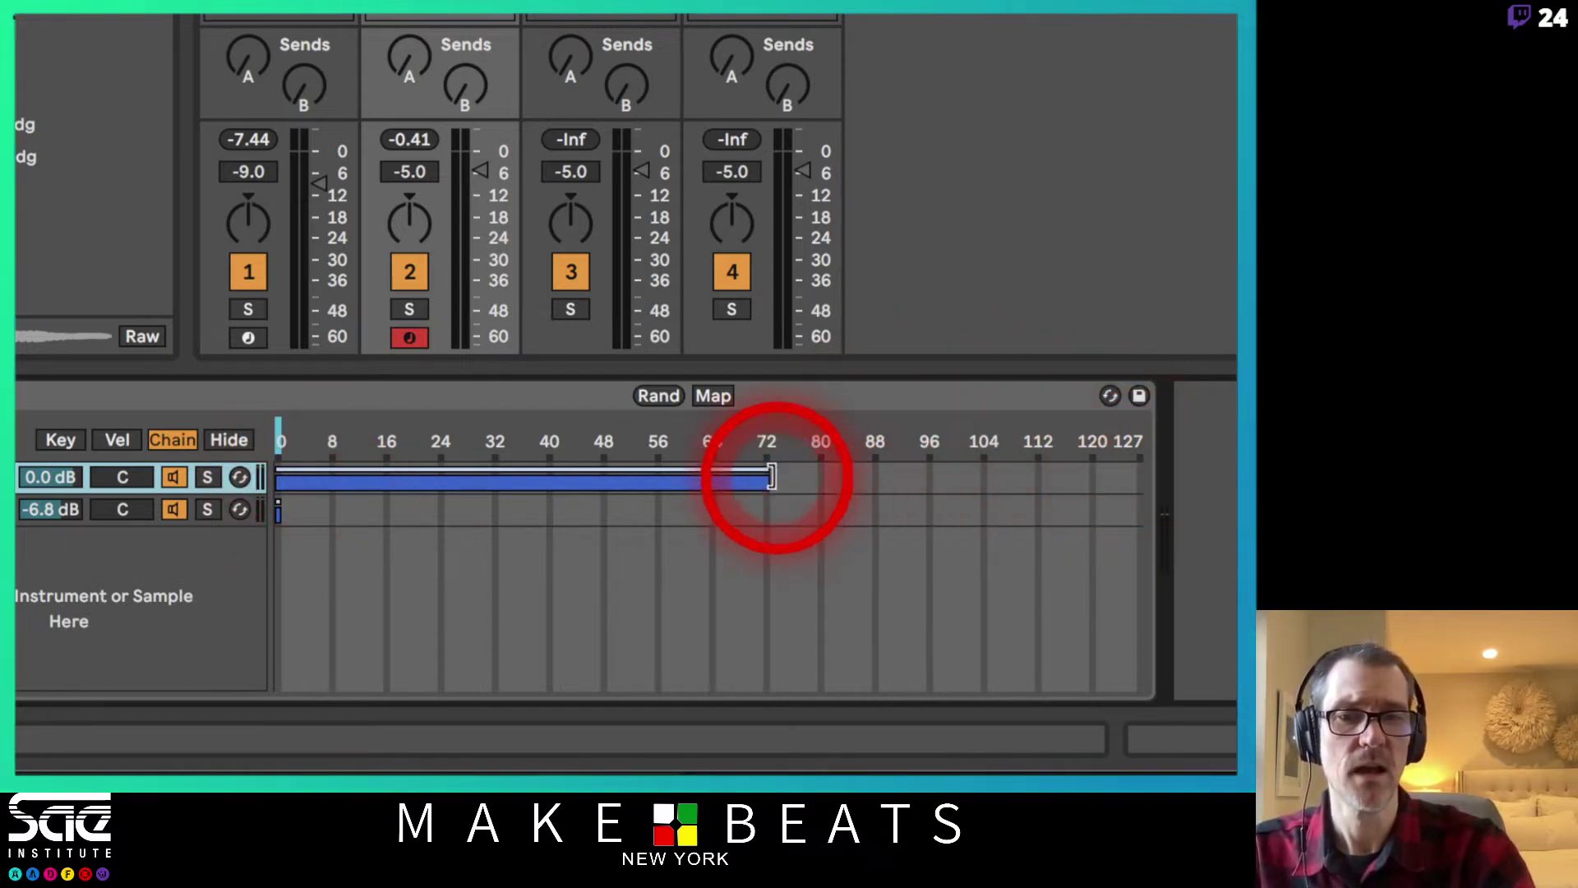
left_click_drag(767, 483, 871, 483)
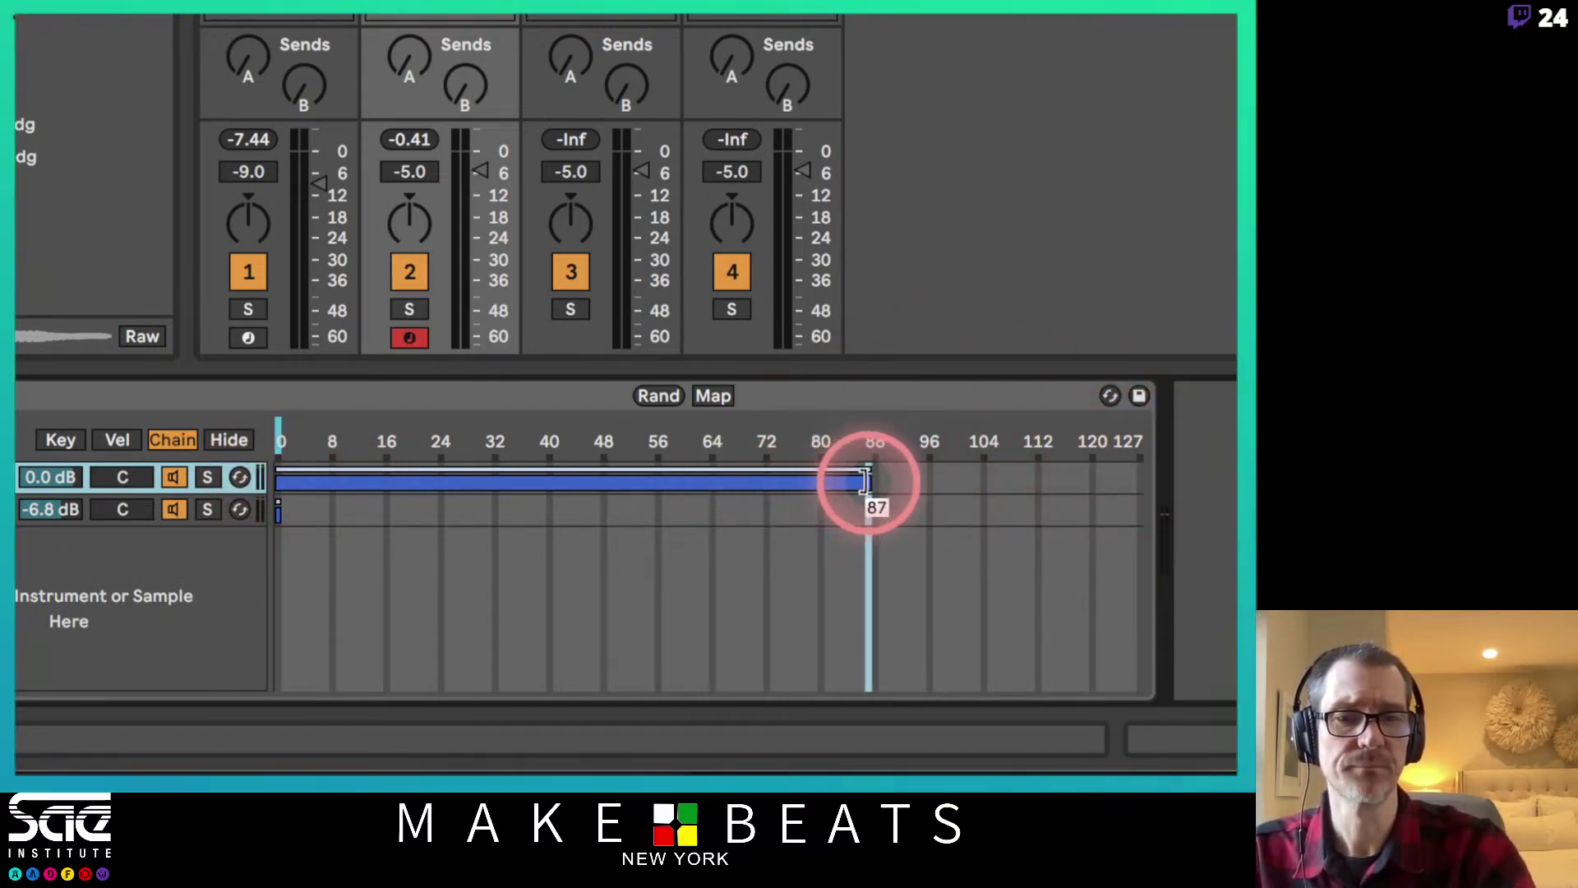
left_click_drag(282, 514, 1143, 534)
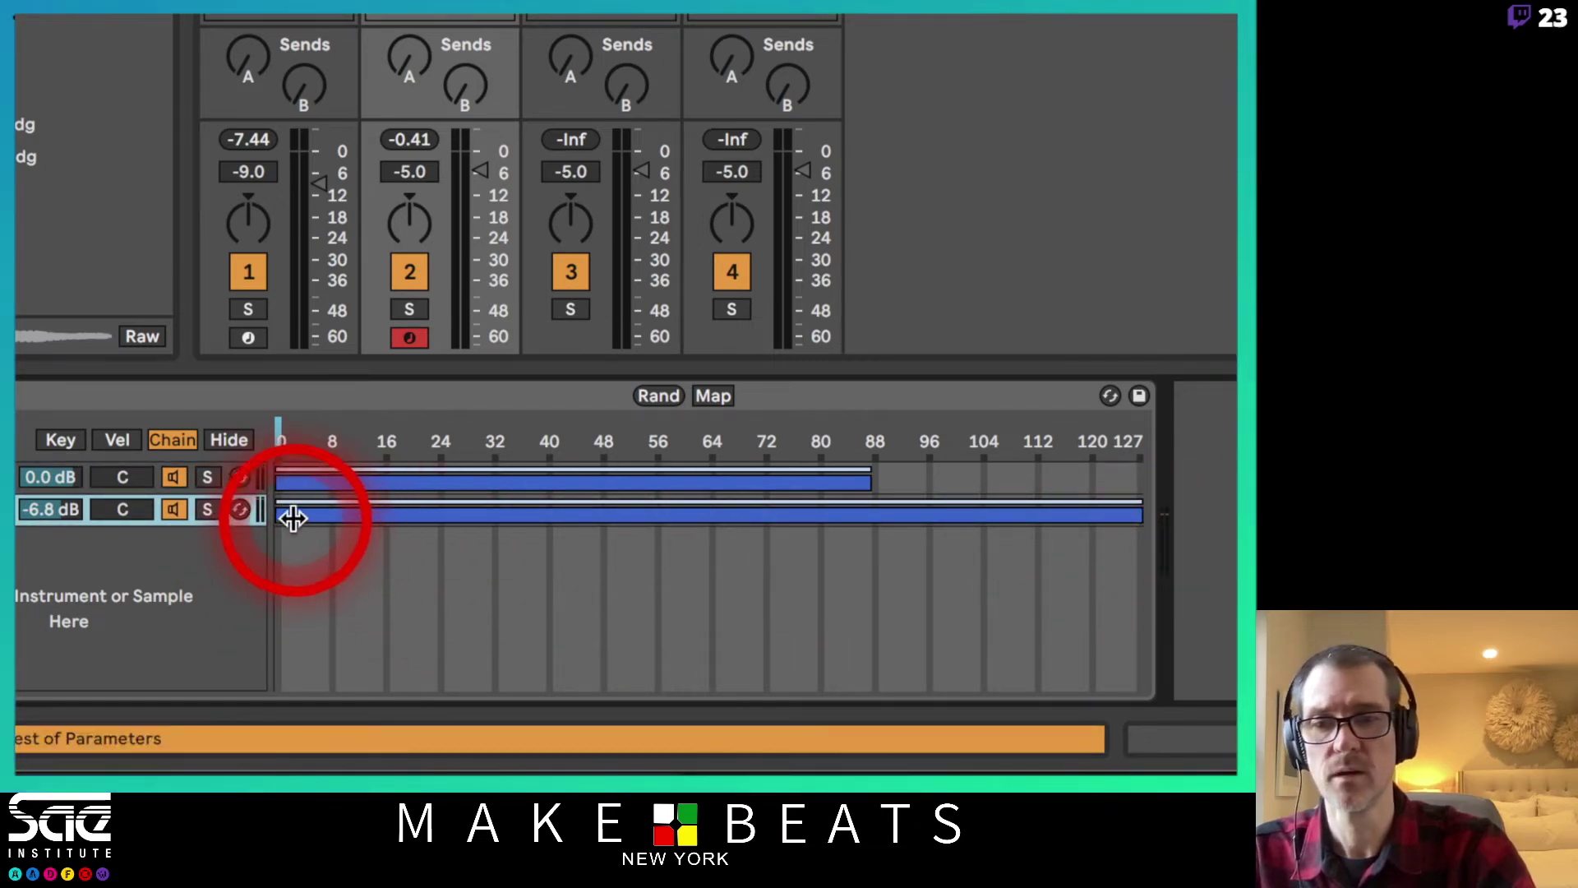
left_click_drag(281, 513, 549, 508)
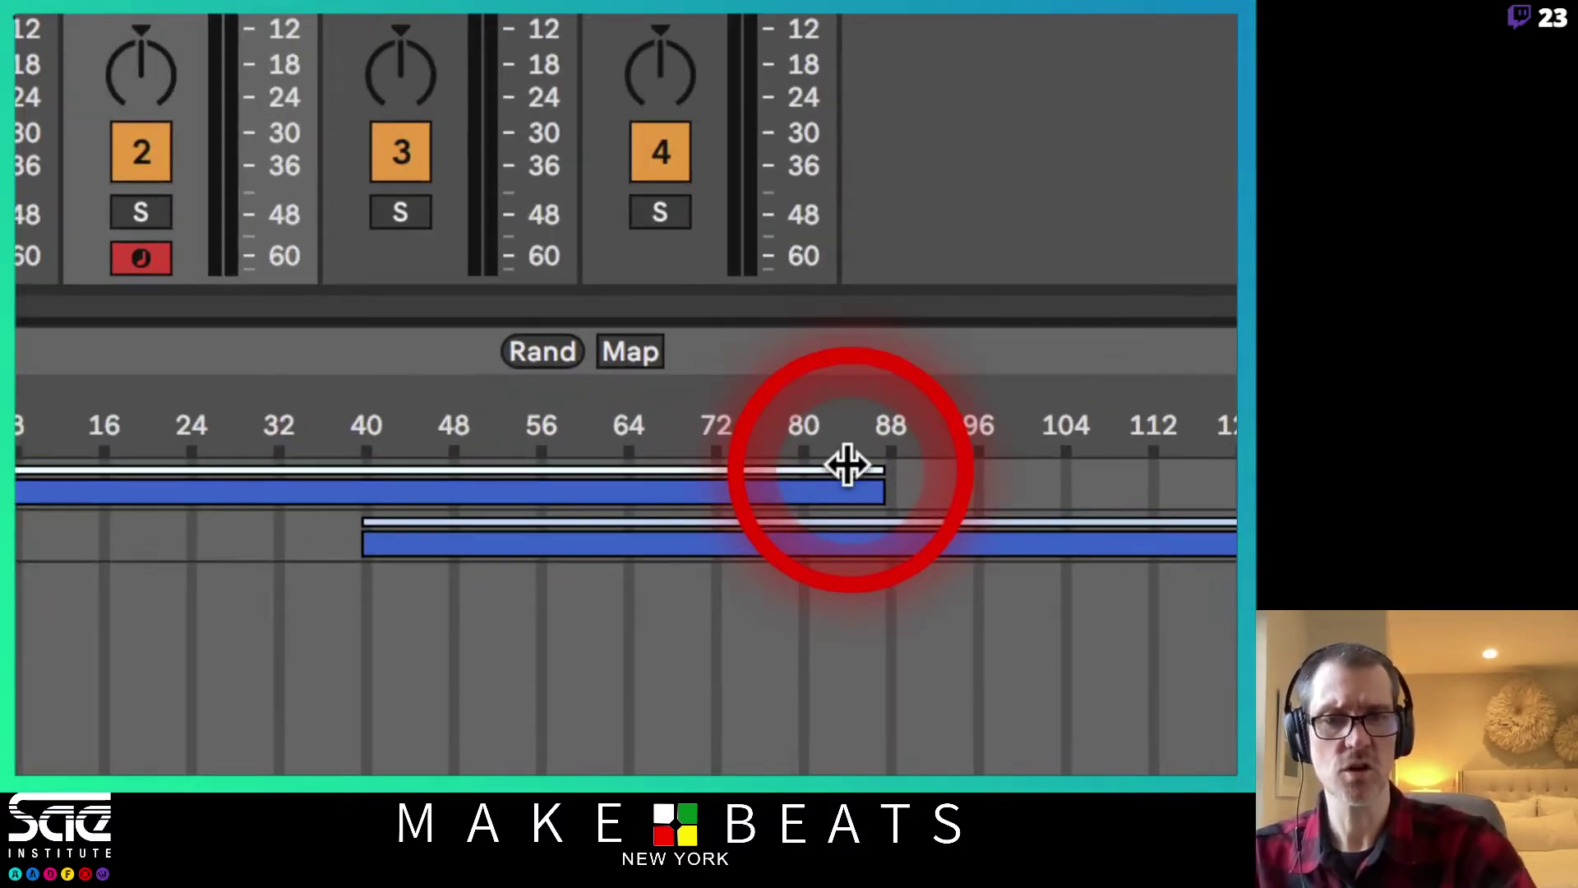
- Crossfade the chain zones by fading E-Piano MKI Simple out from about 43 and fading 80s Wavepad Pad in up to about 83
left_click_drag(868, 466, 402, 462)
left_click(352, 539)
left_click_drag(363, 521, 838, 521)
left_click(591, 506)
mouse_move(591, 505)
left_mouse_down()
mouse_move(755, 468)
mouse_move(584, 505)
left_mouse_up()
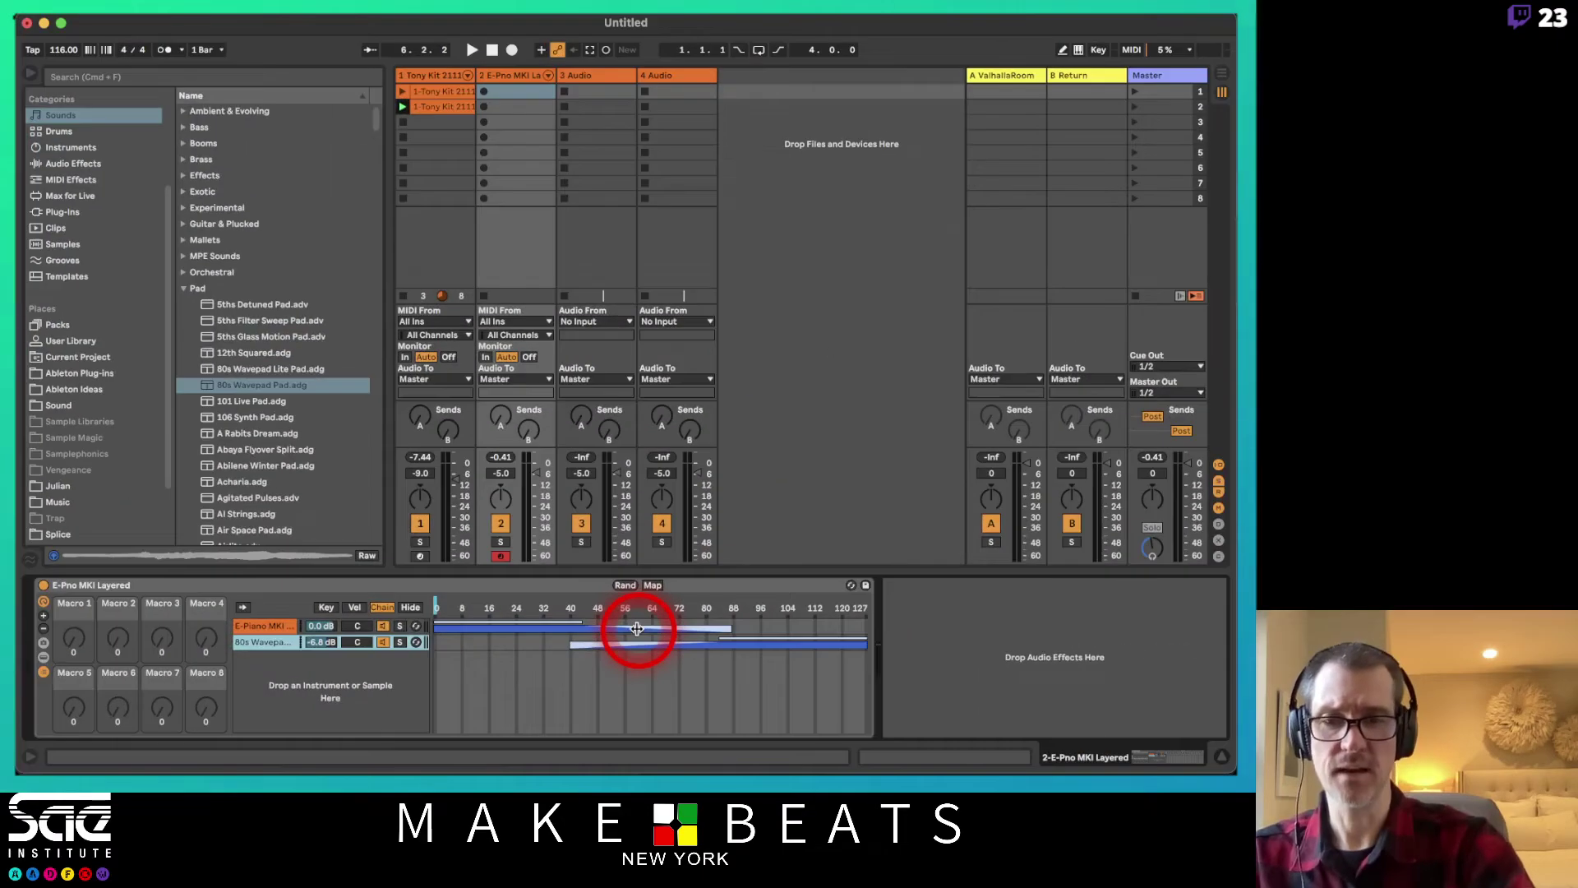
- Map the chain selector of the E-Pno MKI Layered rack to Macro 1
mouse_move(637, 629)
left_mouse_down()
mouse_move(451, 658)
mouse_move(564, 642)
mouse_move(653, 588)
left_mouse_up()
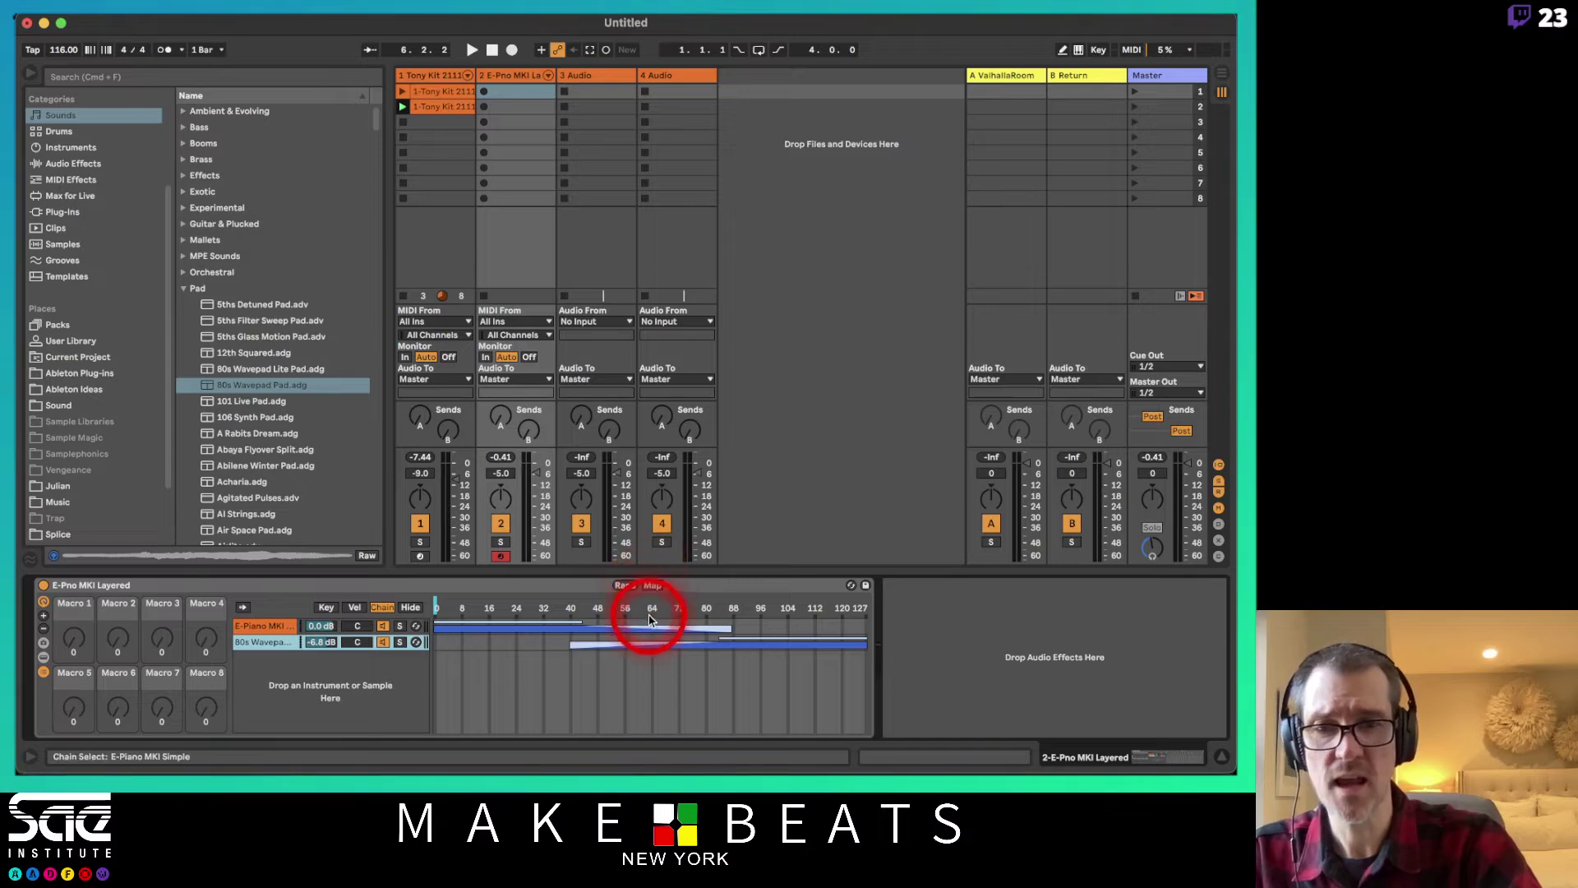
right_click(645, 610)
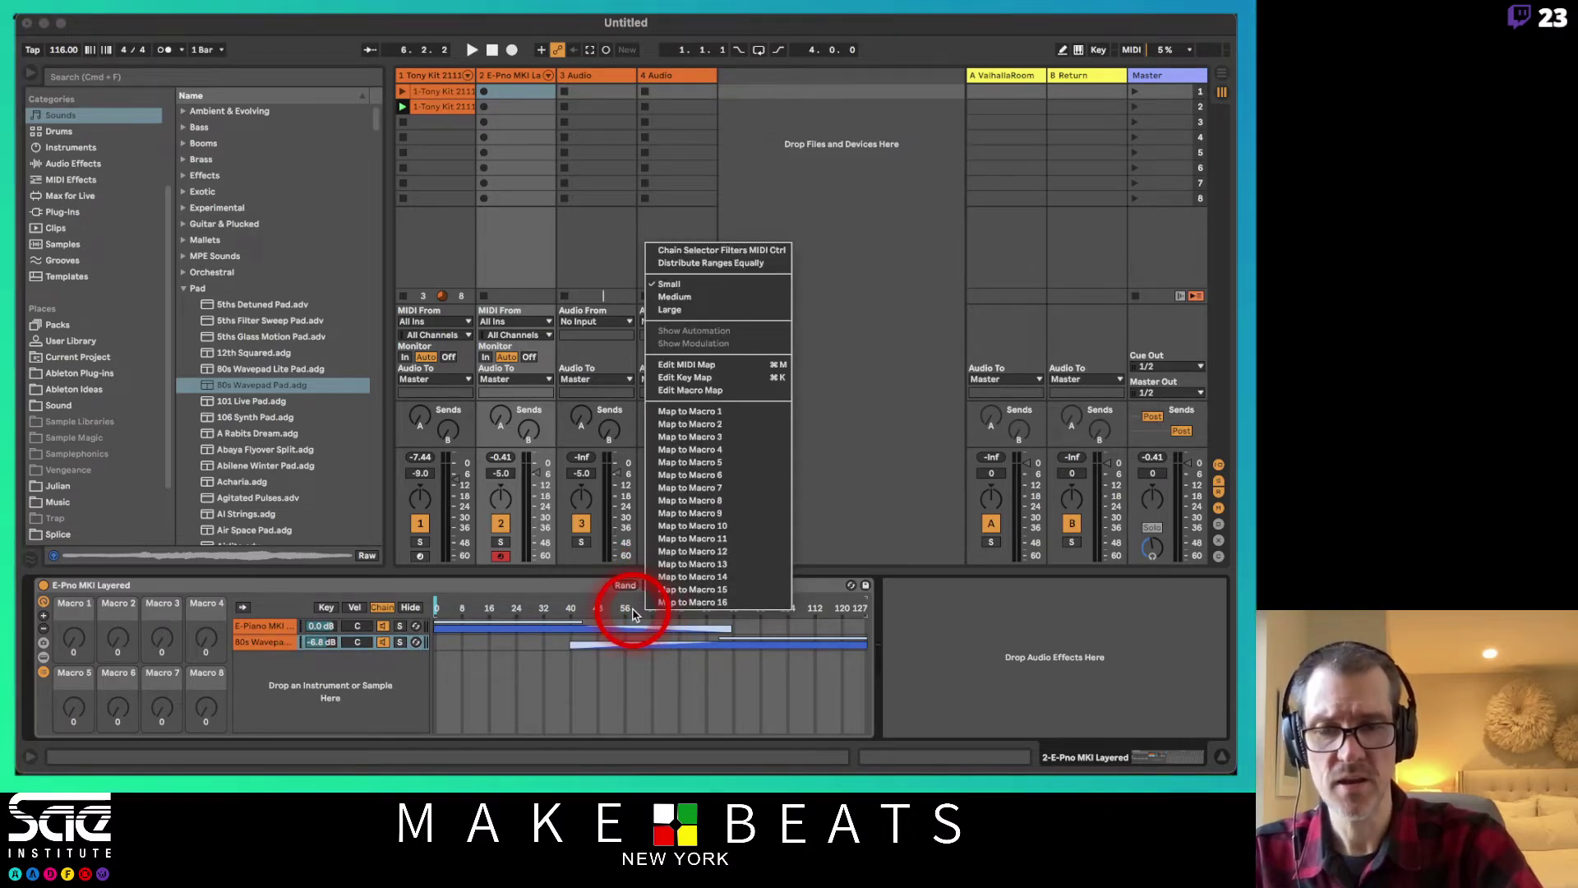
left_click(632, 605)
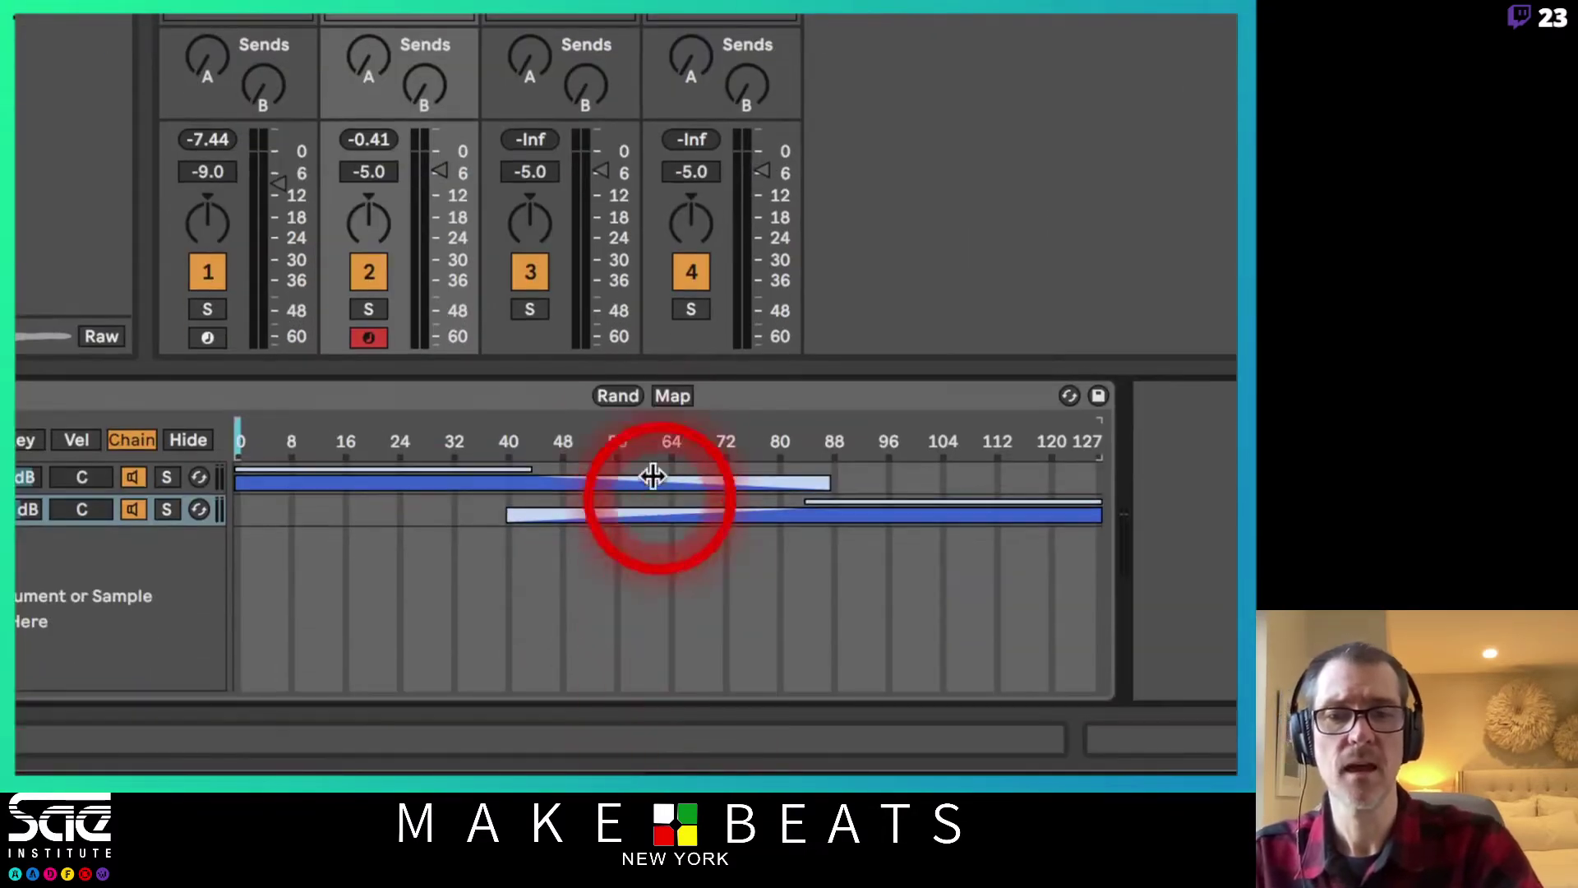
right_click(638, 447)
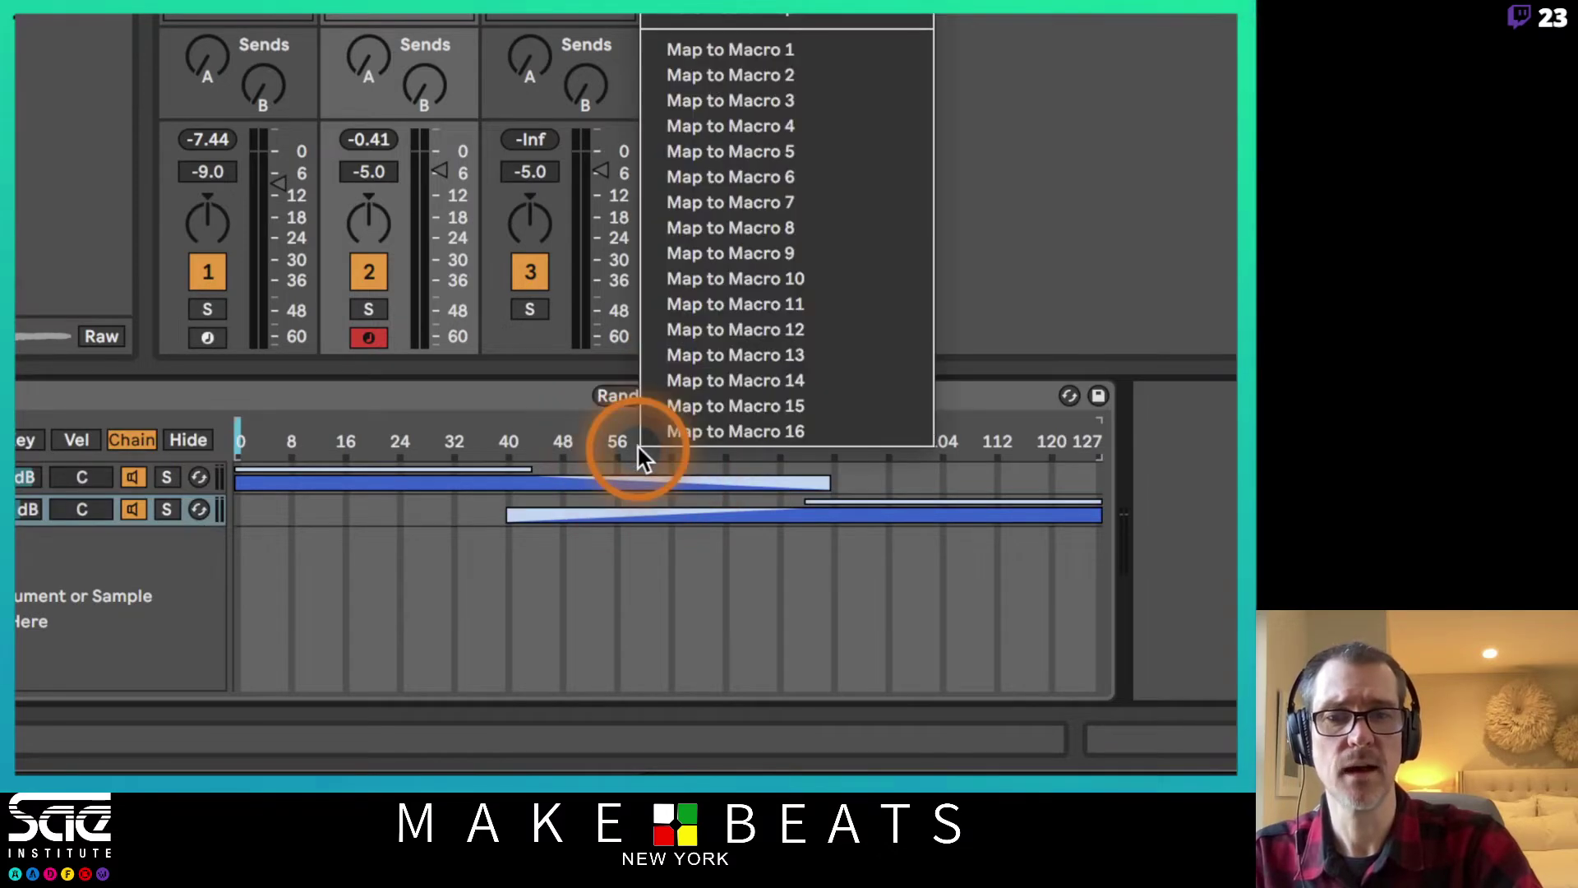
left_click(707, 57)
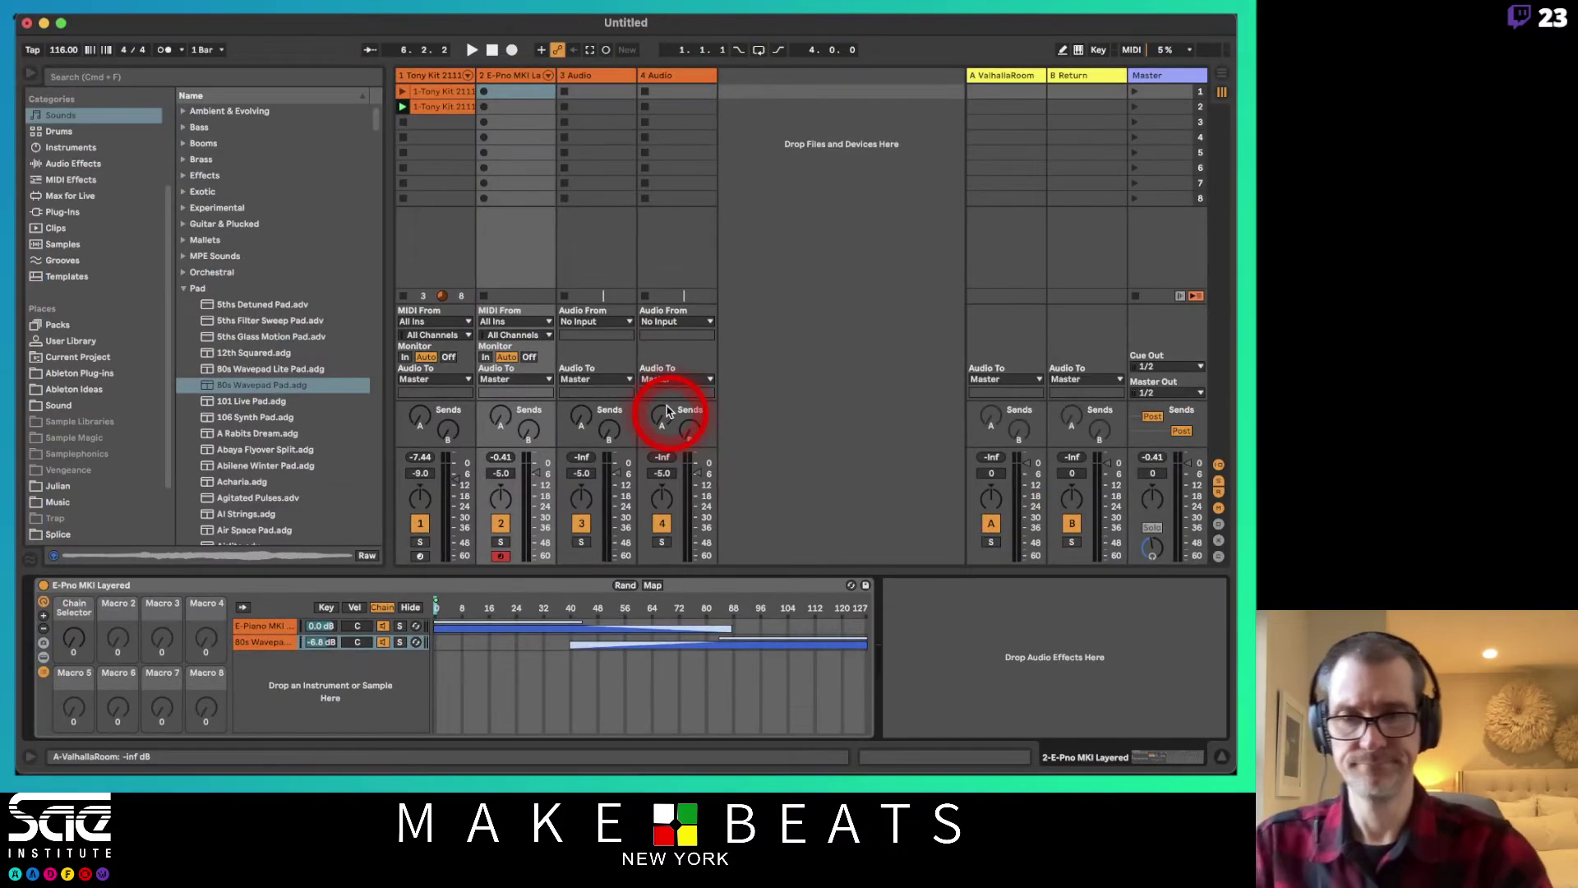
- Extend the 80s Wavepad Pad chain's select zone downward so that it starts at about 8
left_click(302, 647)
left_click(328, 626)
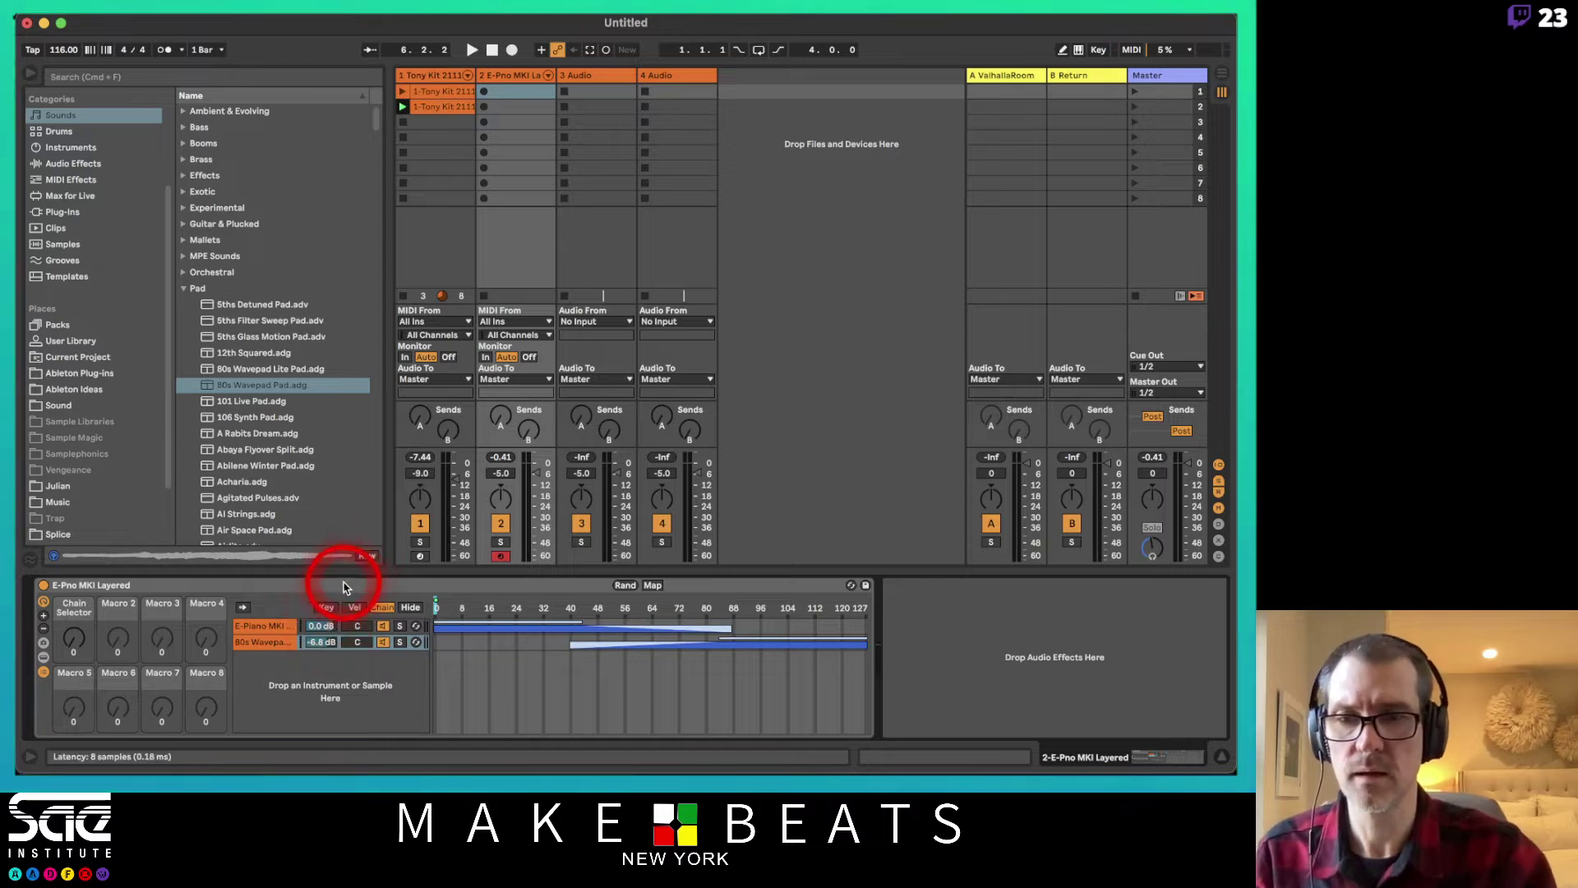
left_click(345, 586)
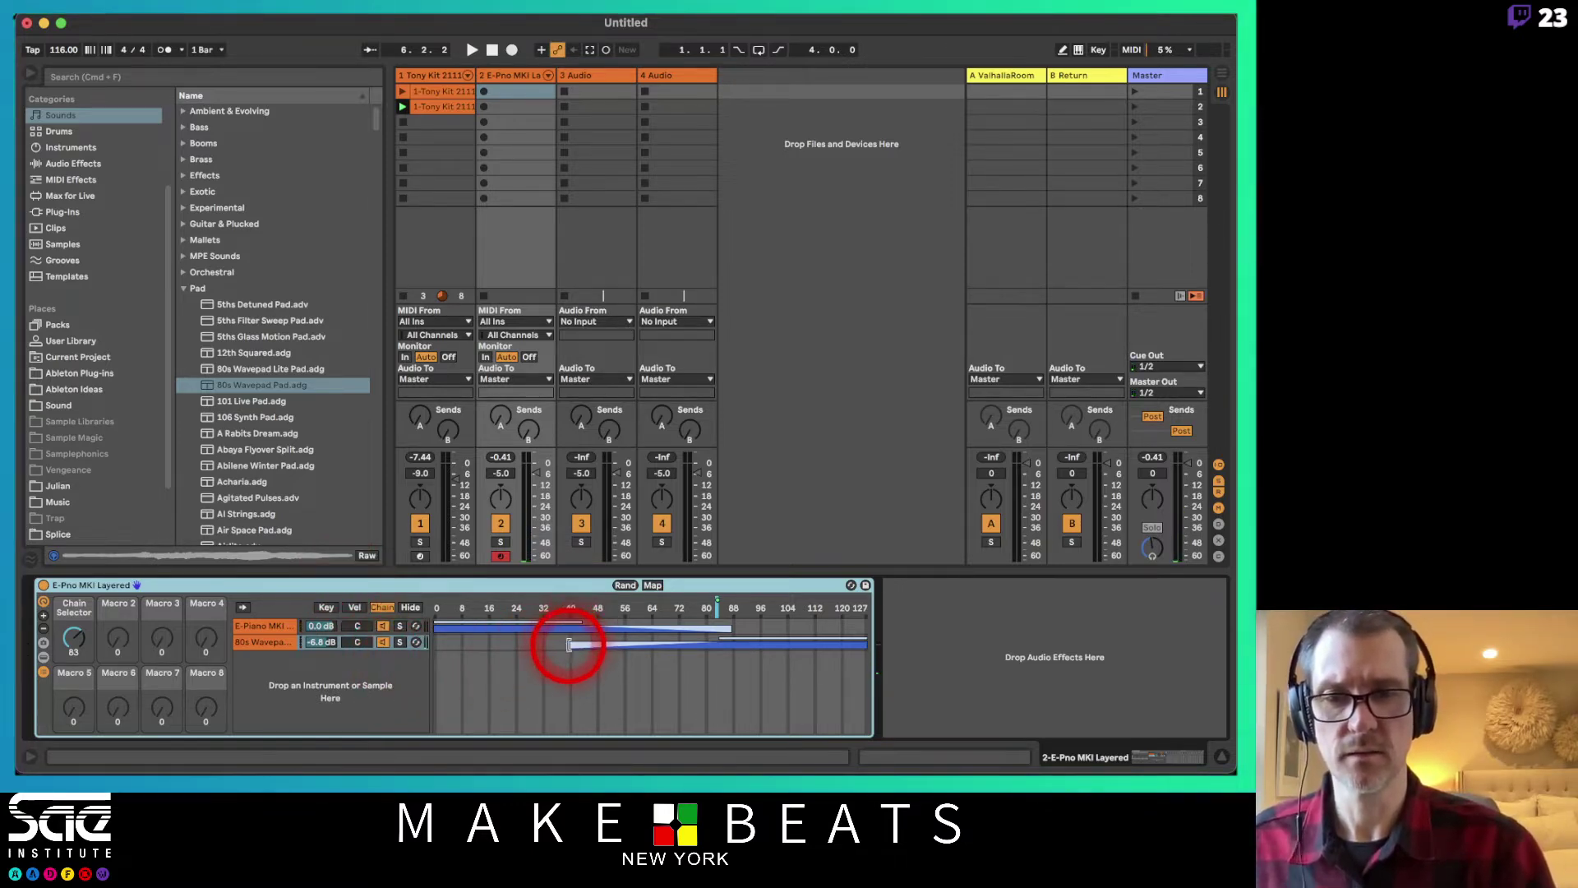
left_click_drag(571, 642, 721, 632)
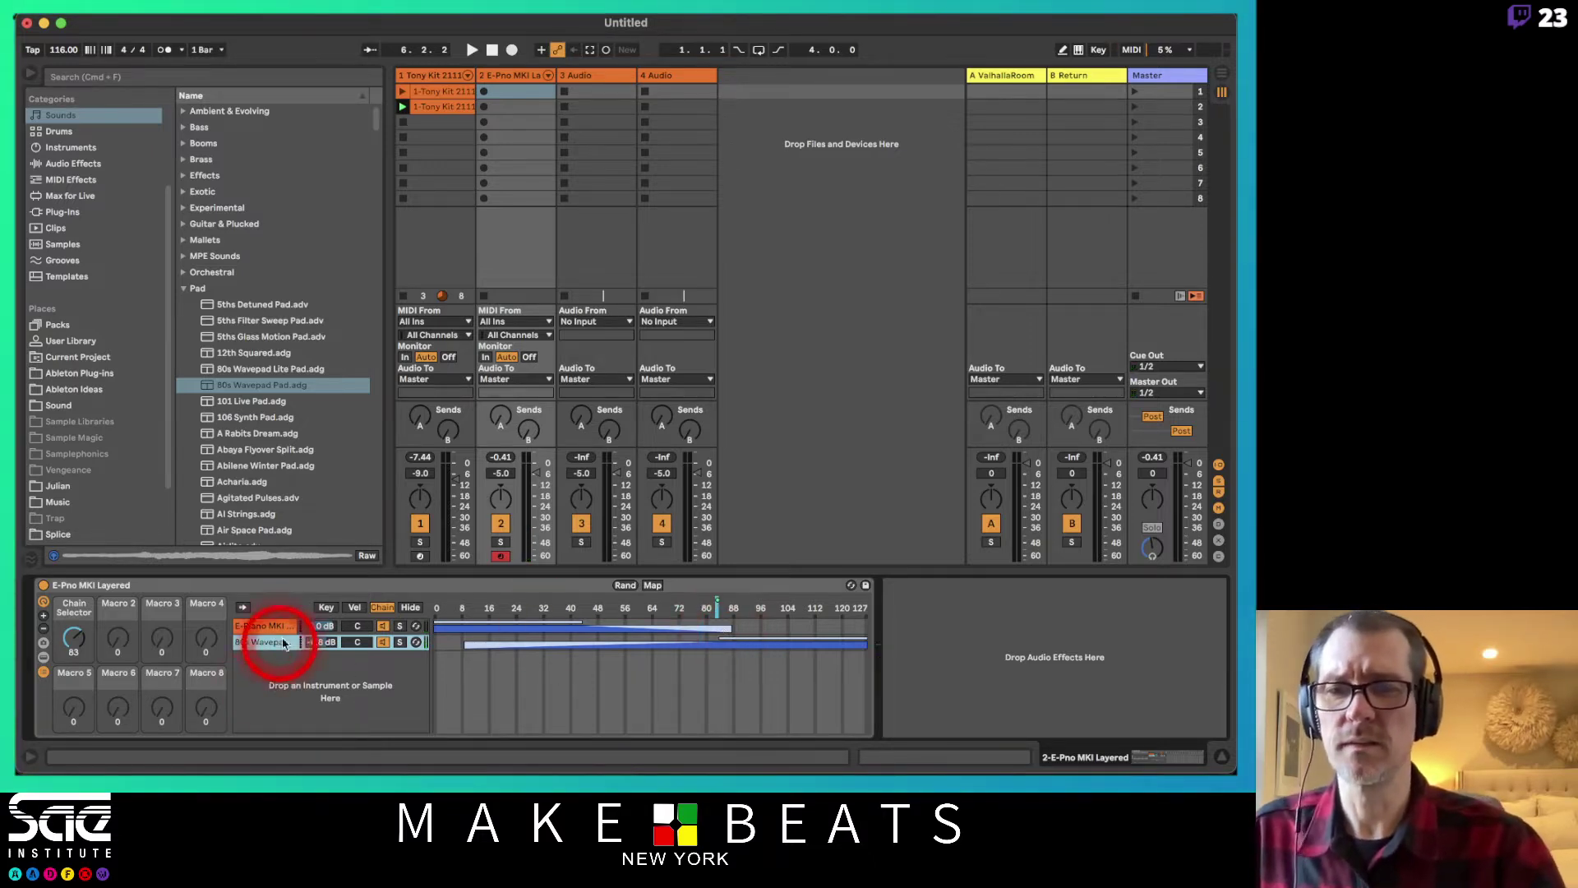
- Reset the Chain Selector macro to 0 and select the E-Pno MKI Layered rack
left_click(294, 584)
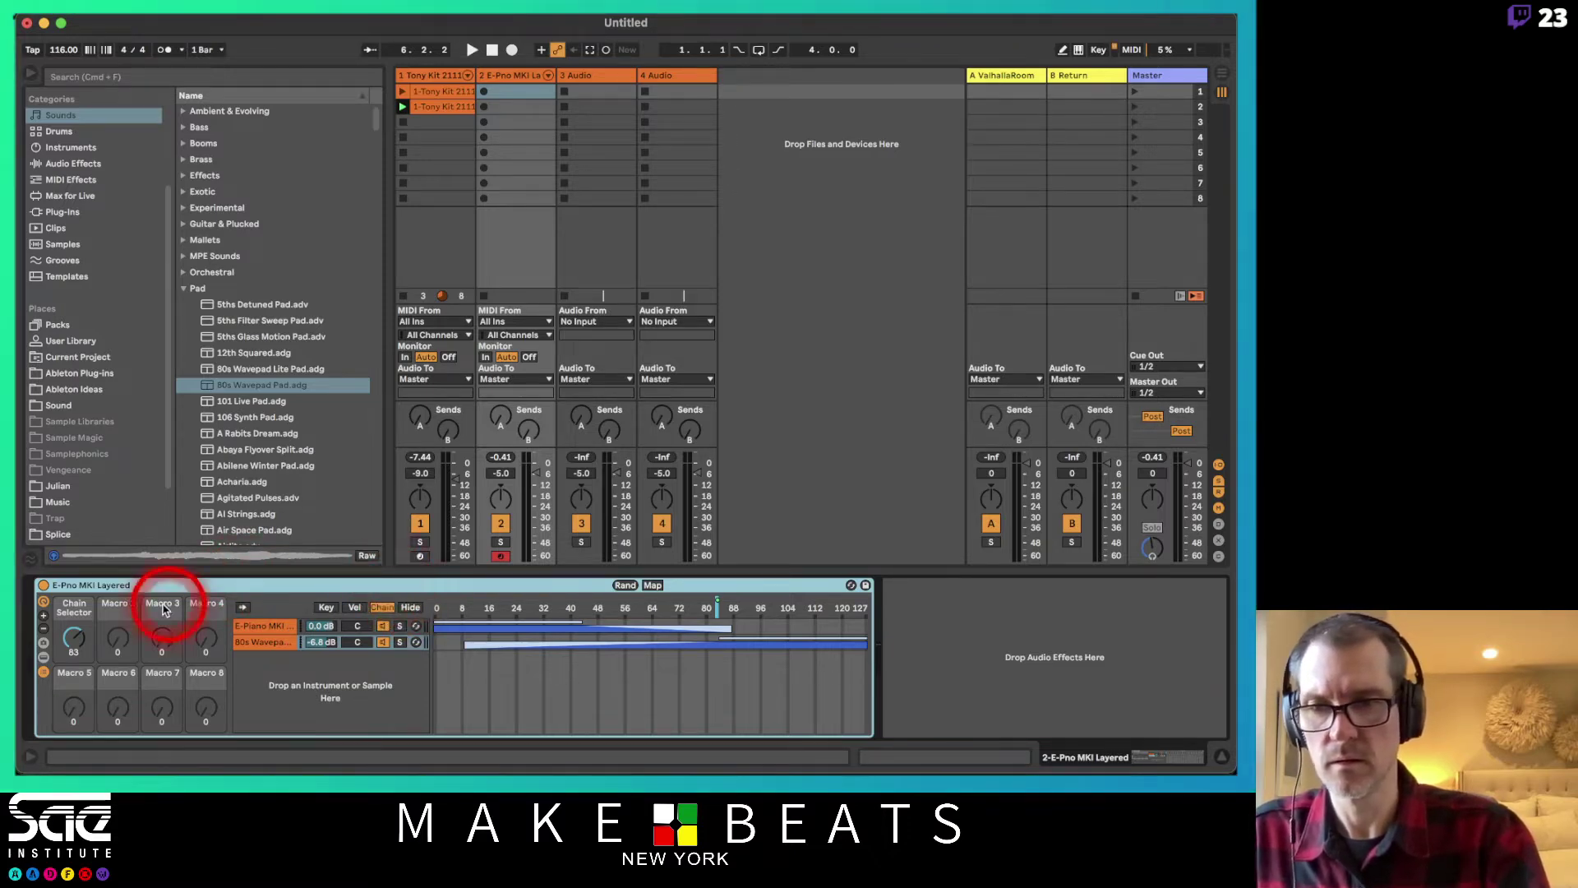
left_click(259, 642)
left_click(230, 586)
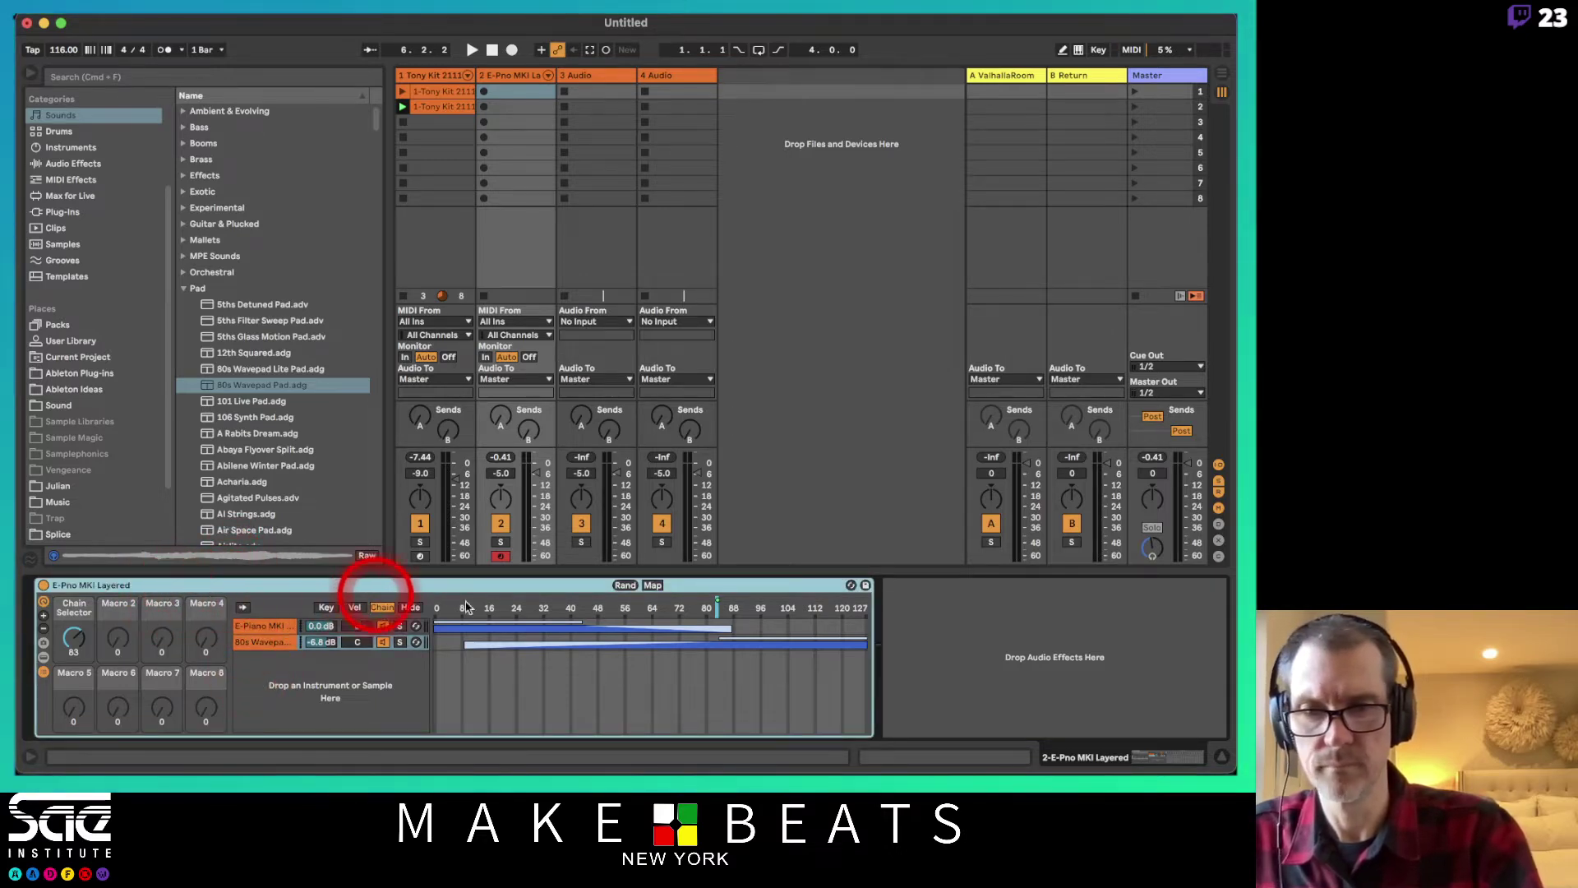
left_click(74, 634)
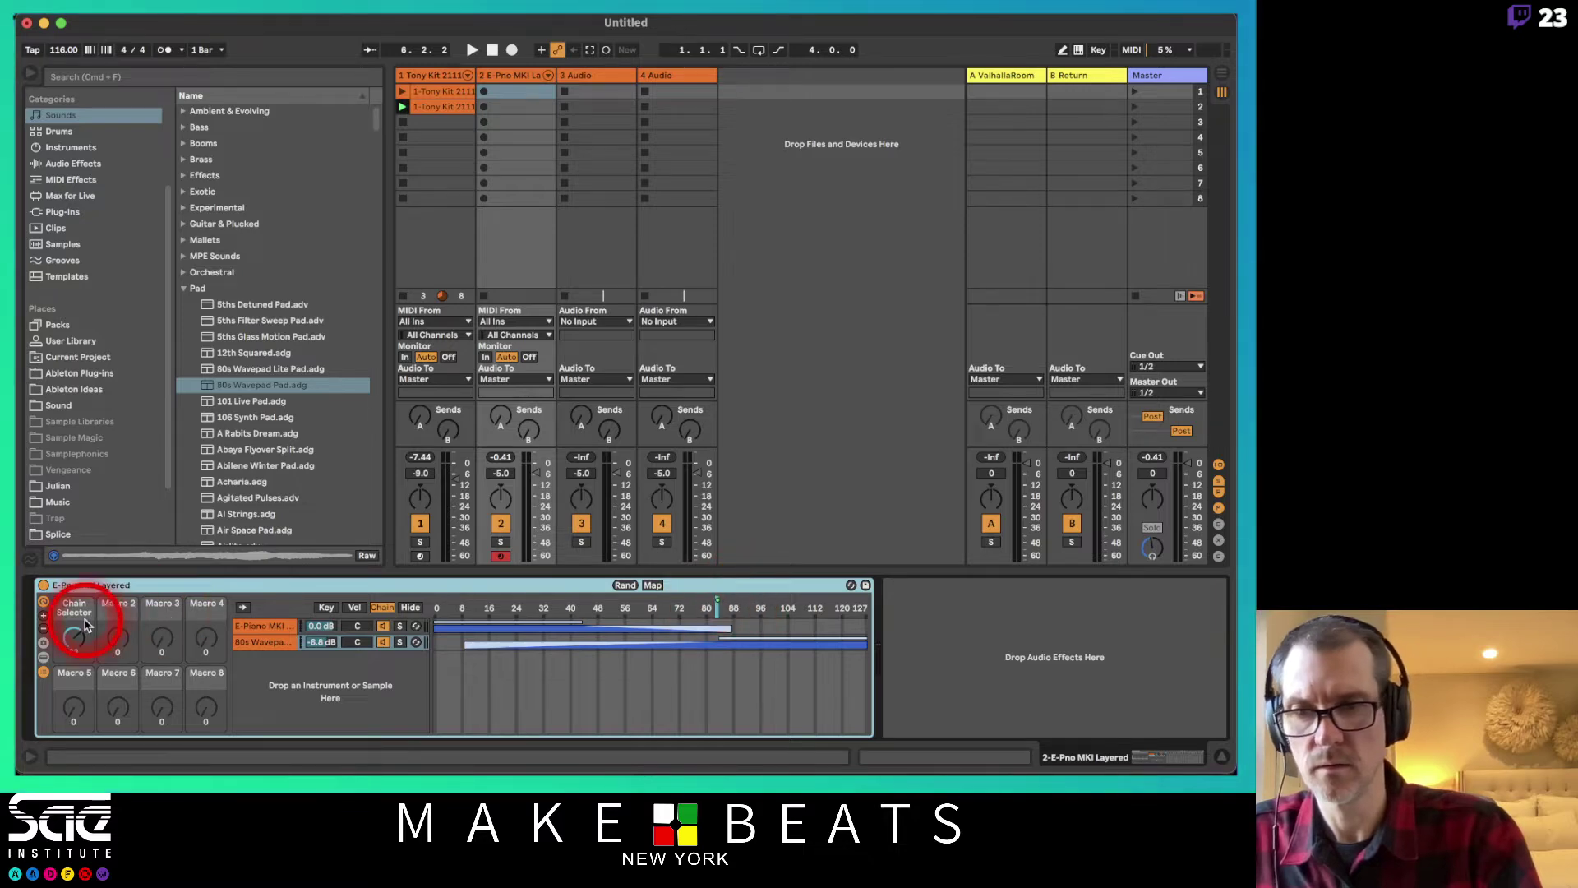
left_click(116, 583)
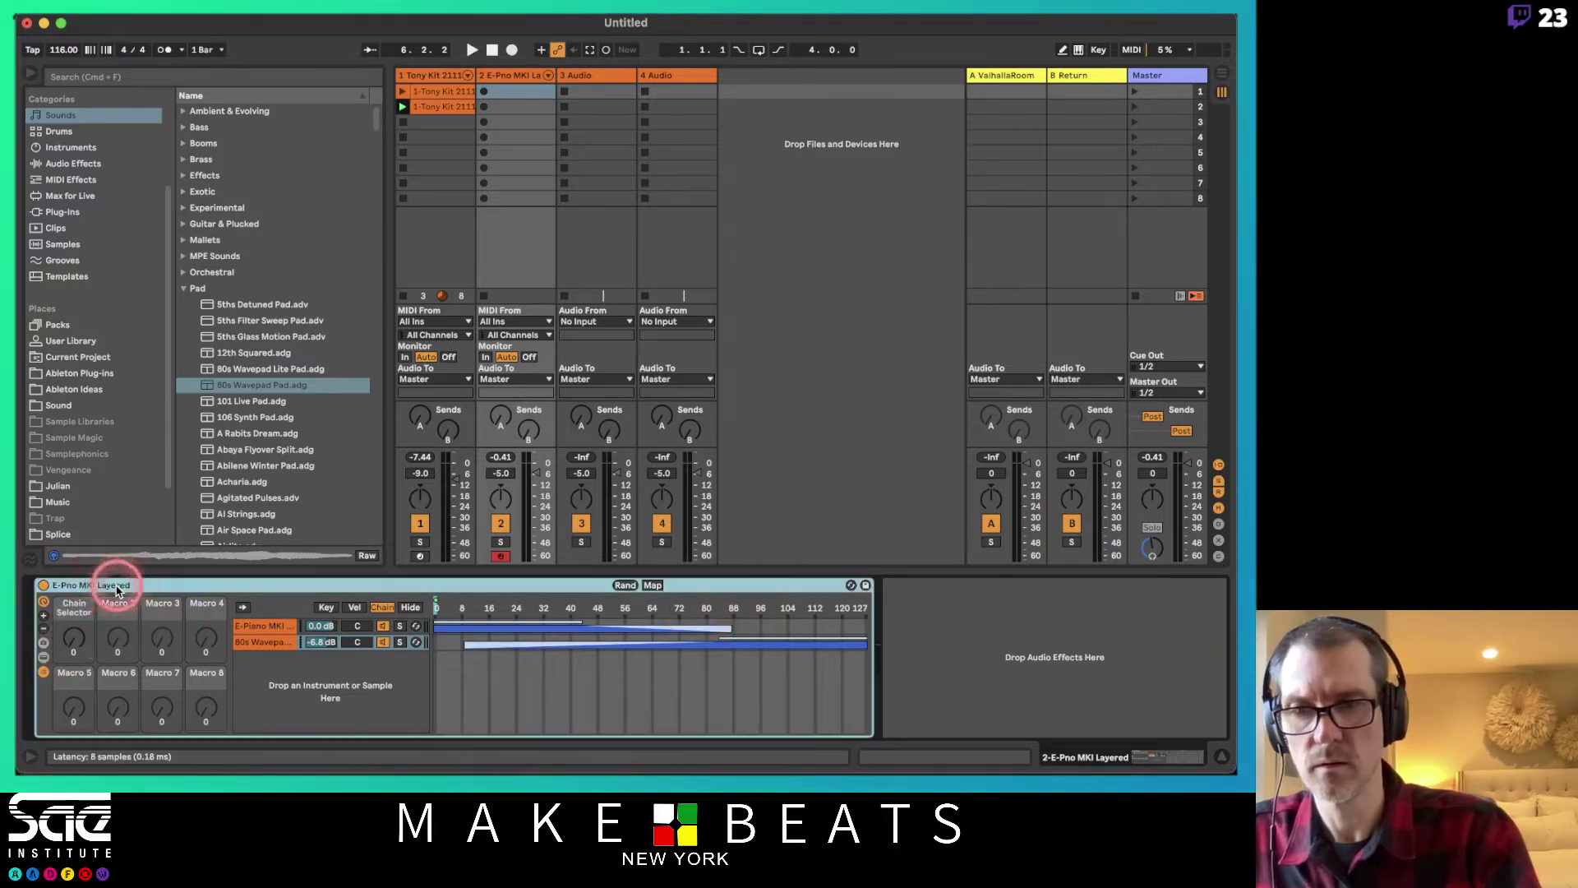
- Show the devices of the E-Pno MKI Layered rack again
left_click(602, 567)
left_click(1052, 599)
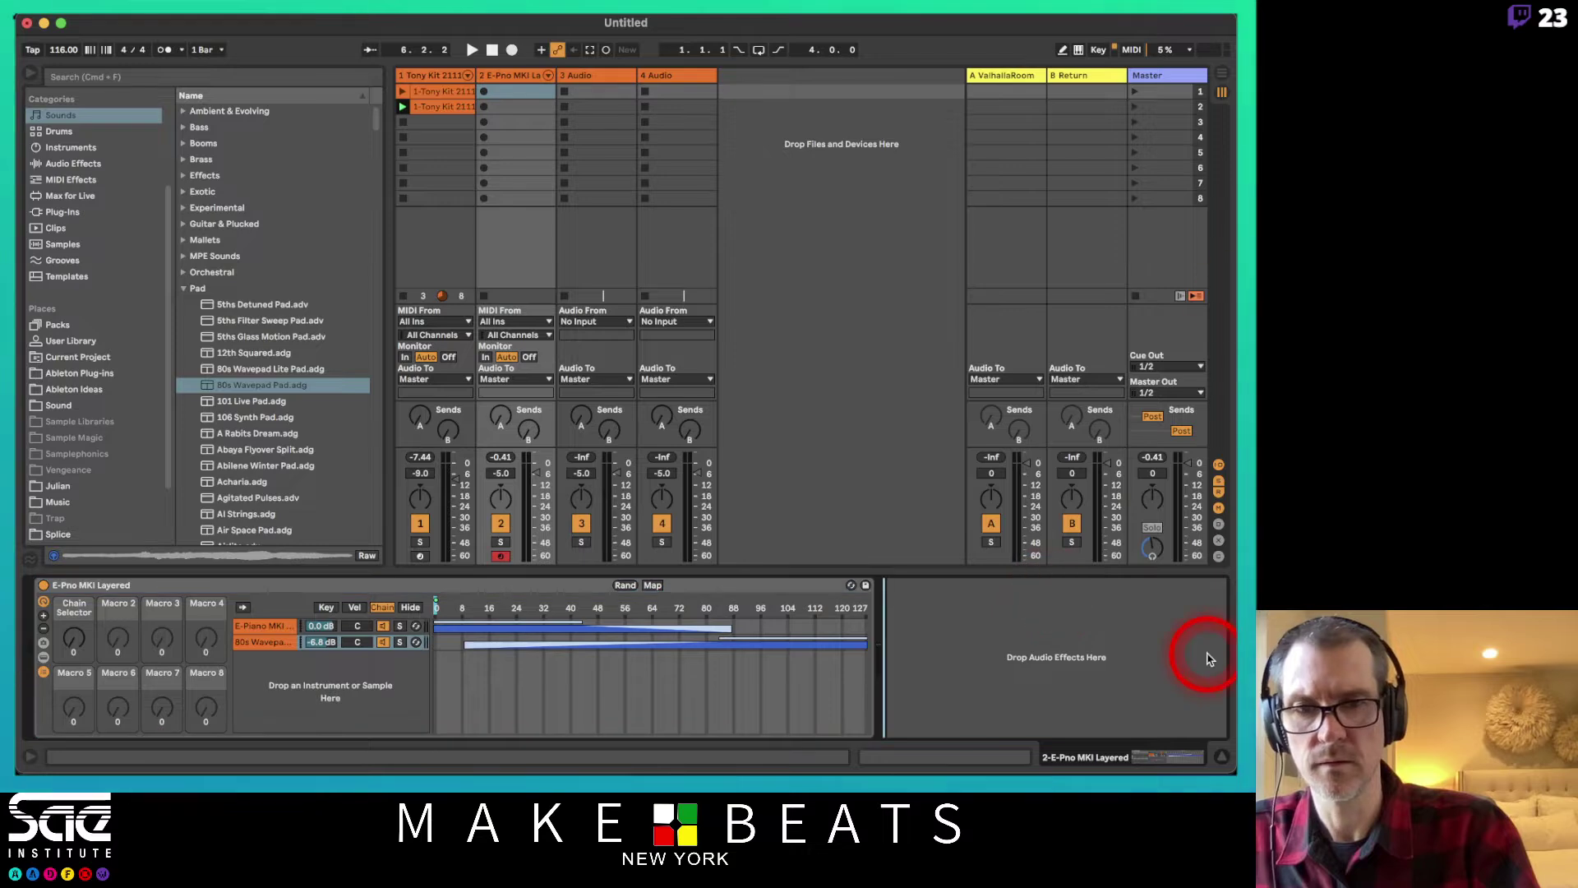
left_click(465, 590)
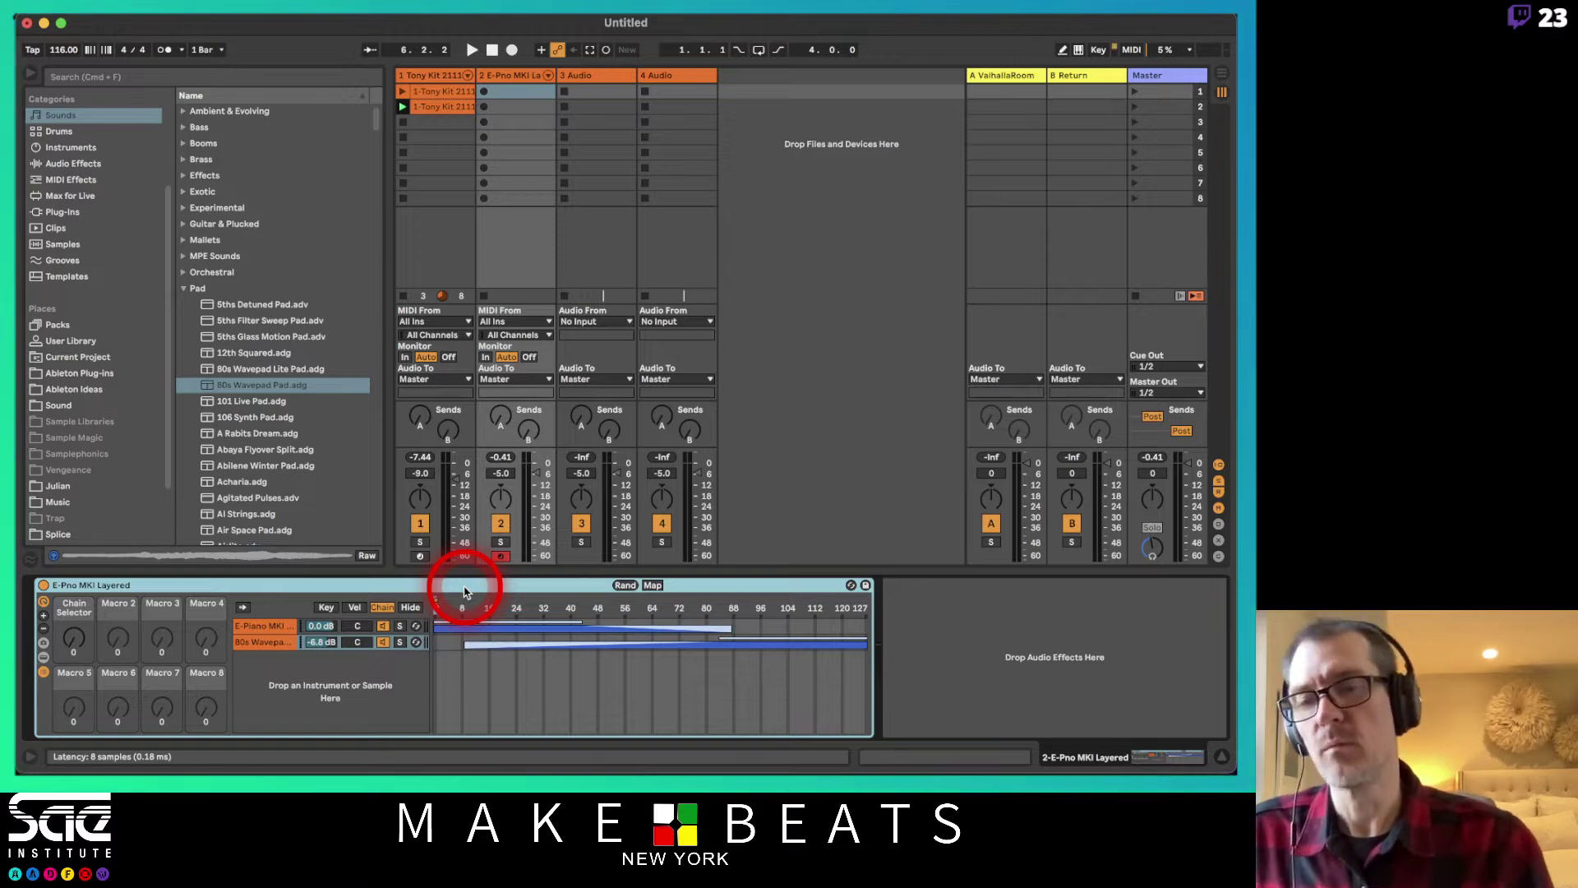
left_click(141, 612)
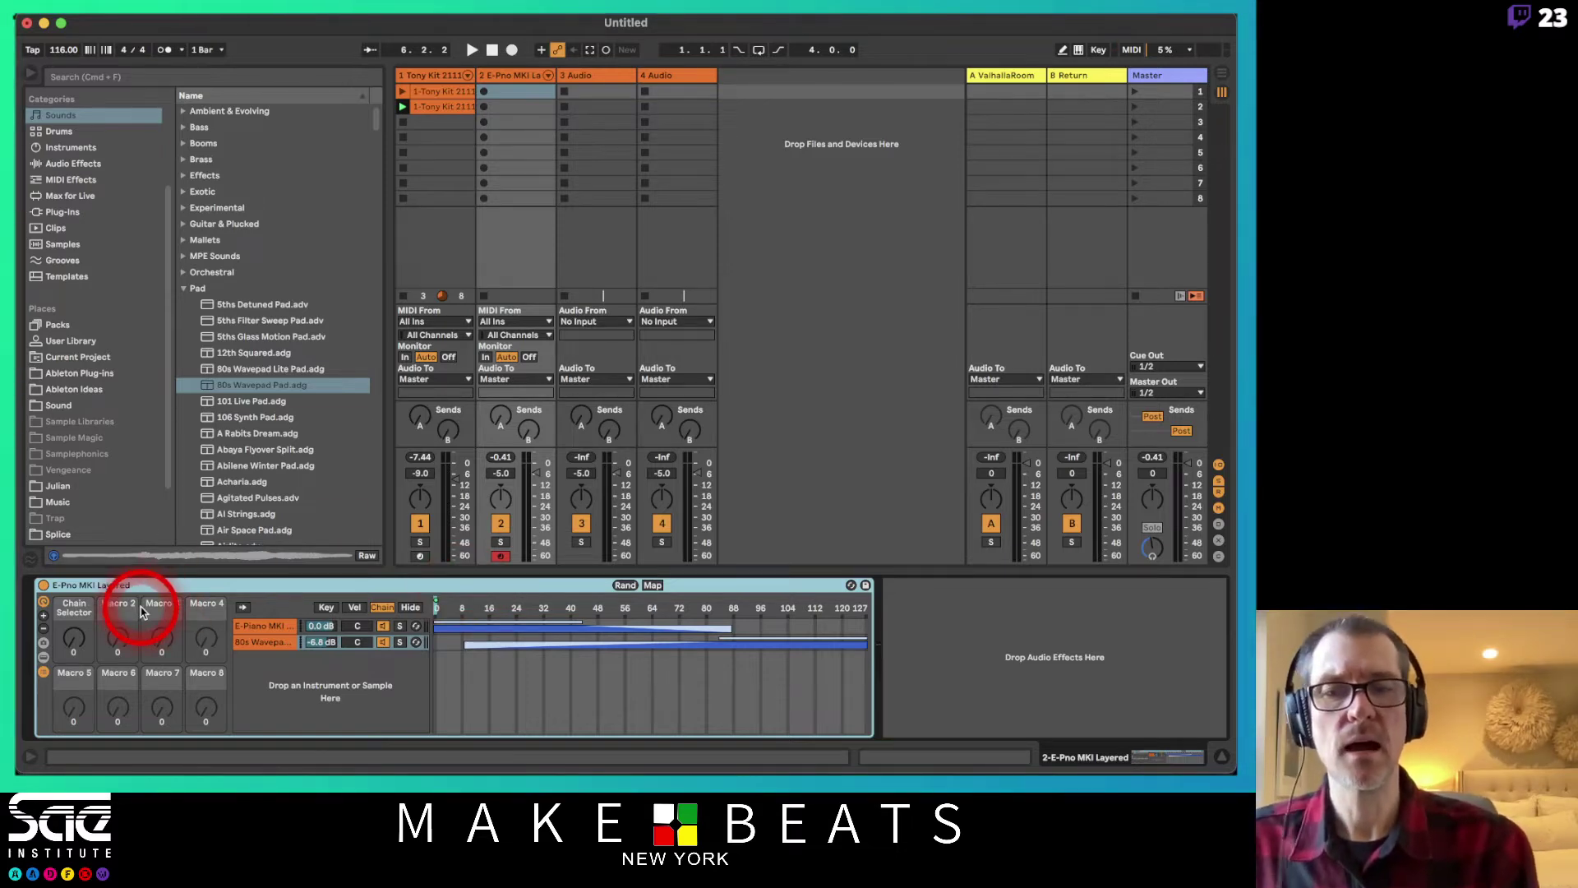
left_click(44, 657)
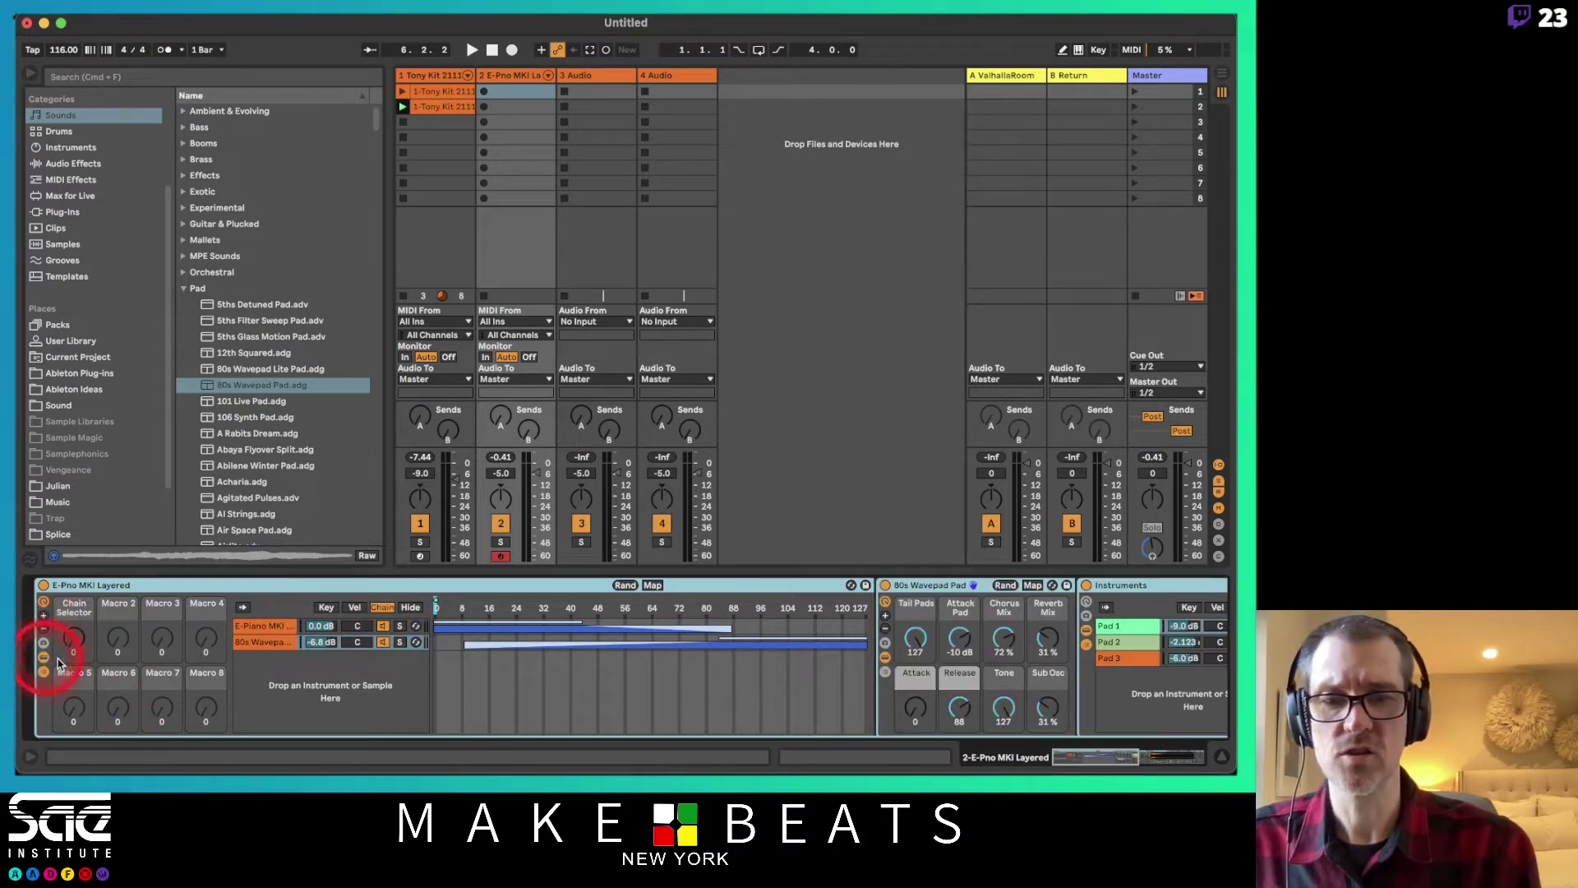
- Replace the E-Pno MKI Layered rack on track 2 with the 808 Boom Kit from the Drums category
left_click(828, 586)
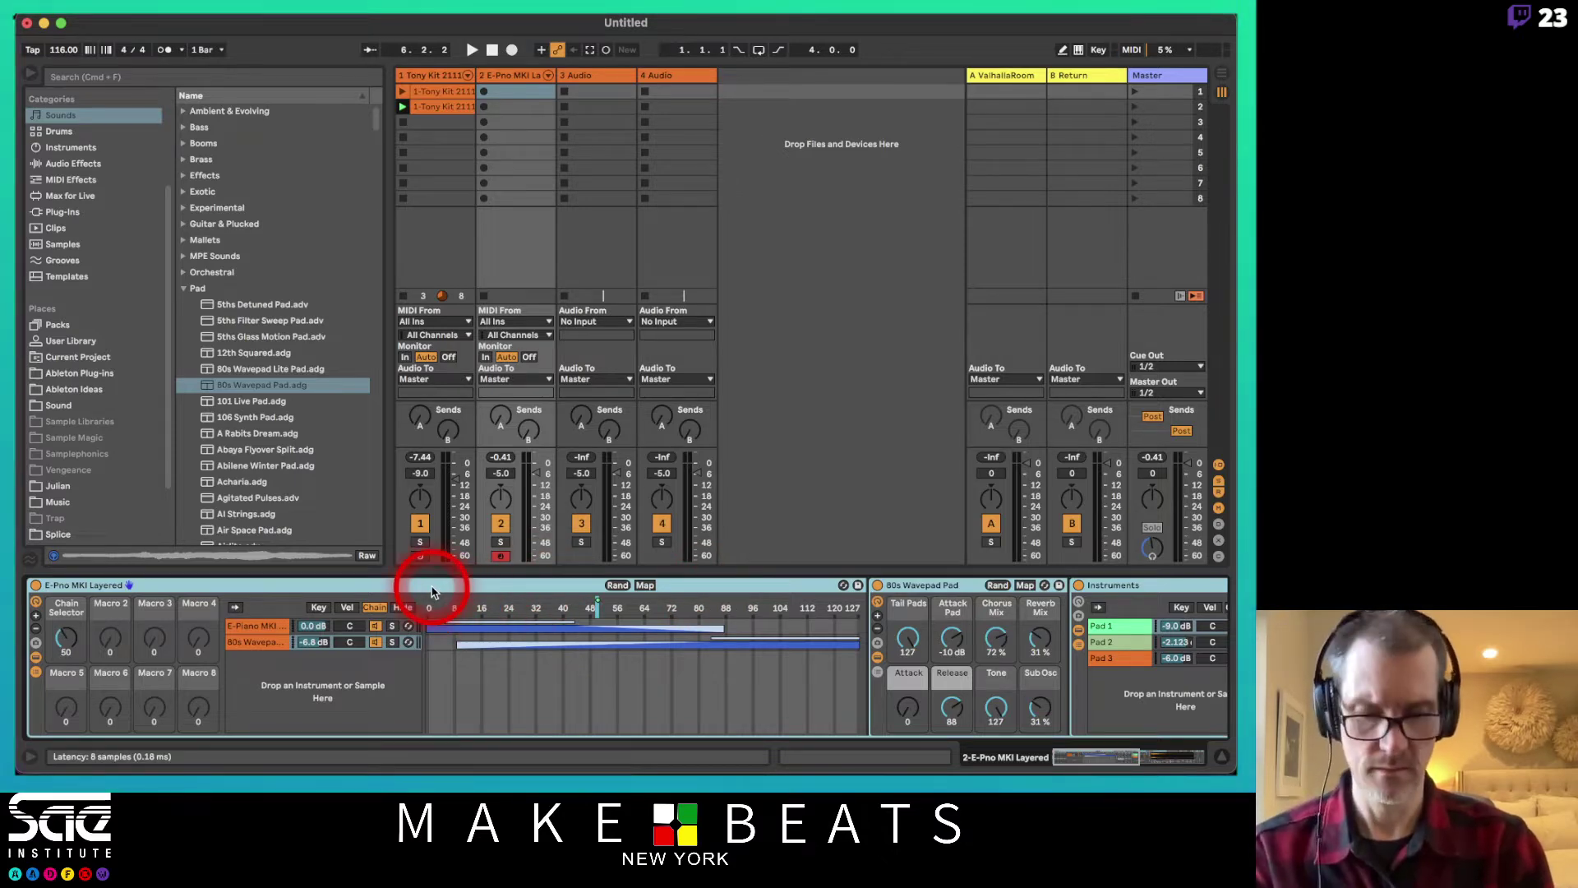
key("Delete")
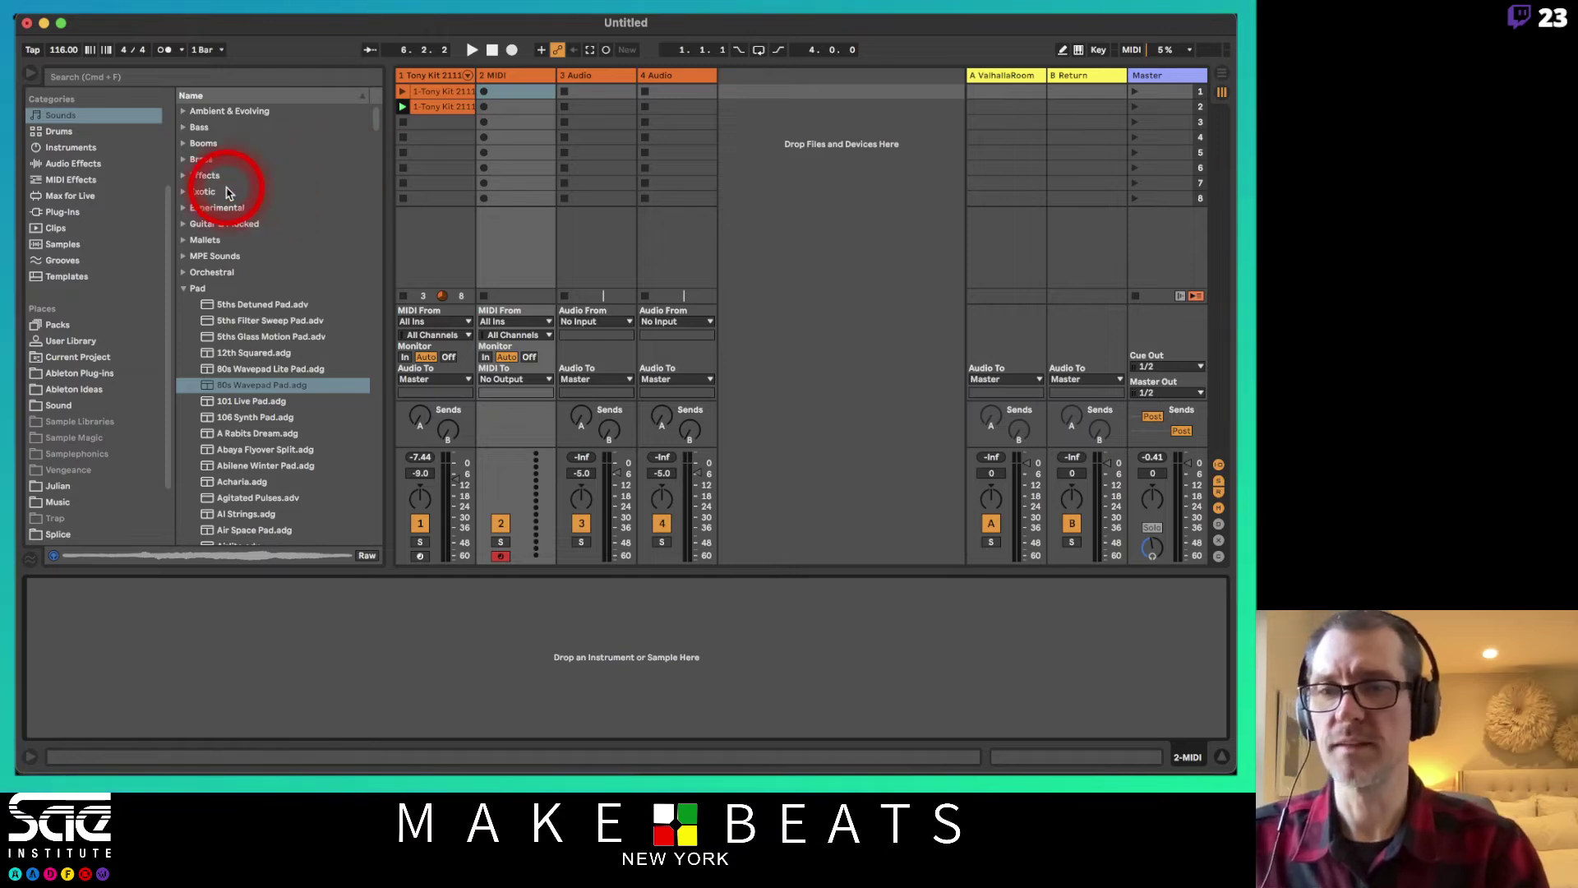
left_click(82, 132)
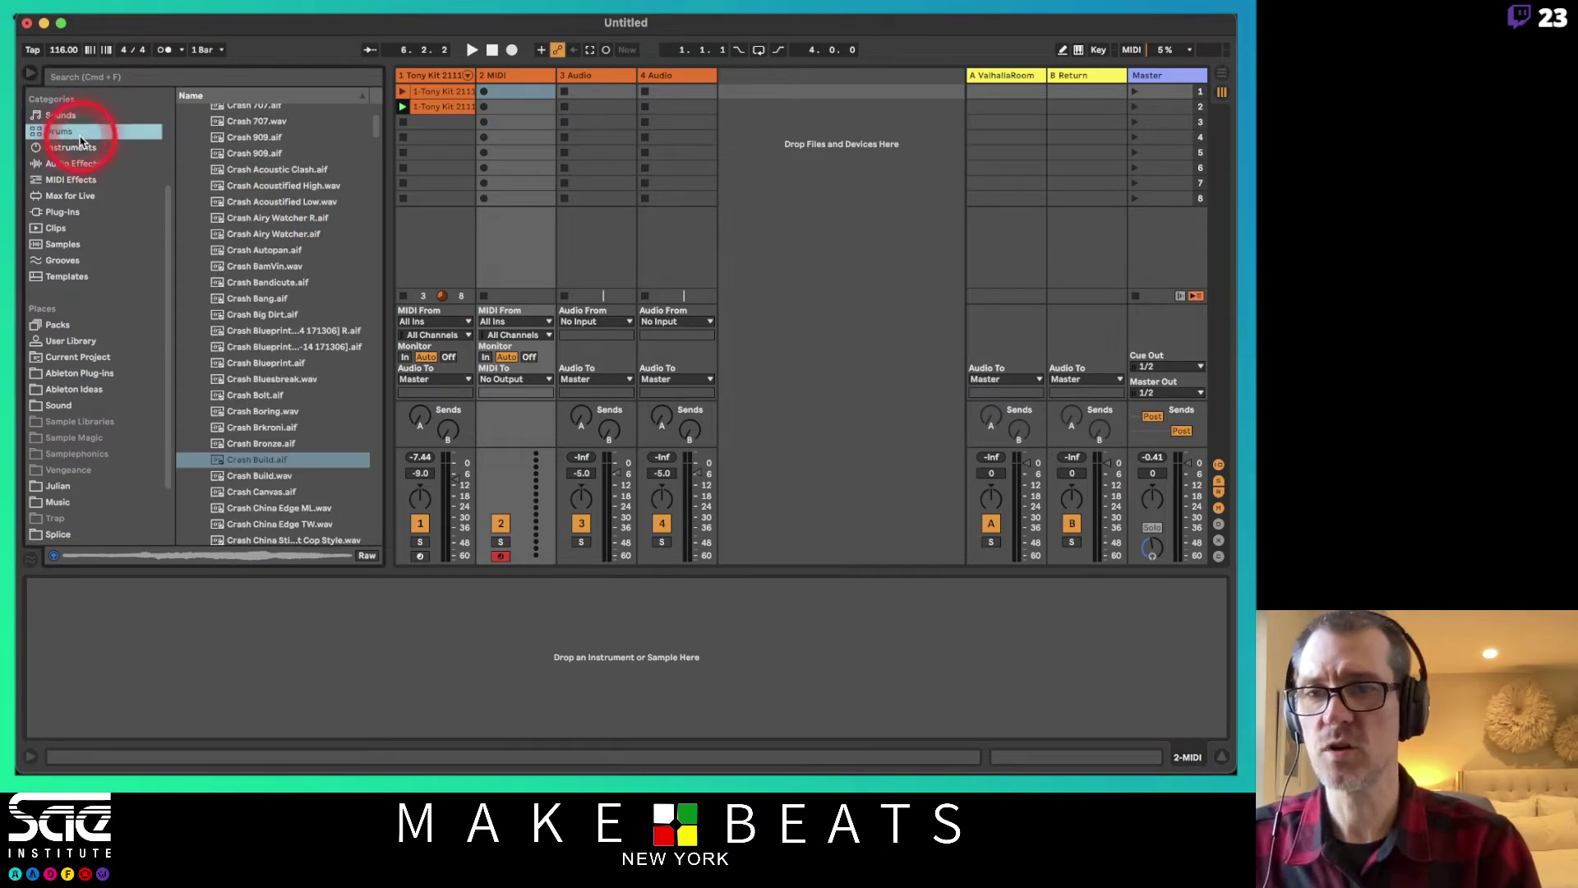
scroll(304, 132, "up", 3)
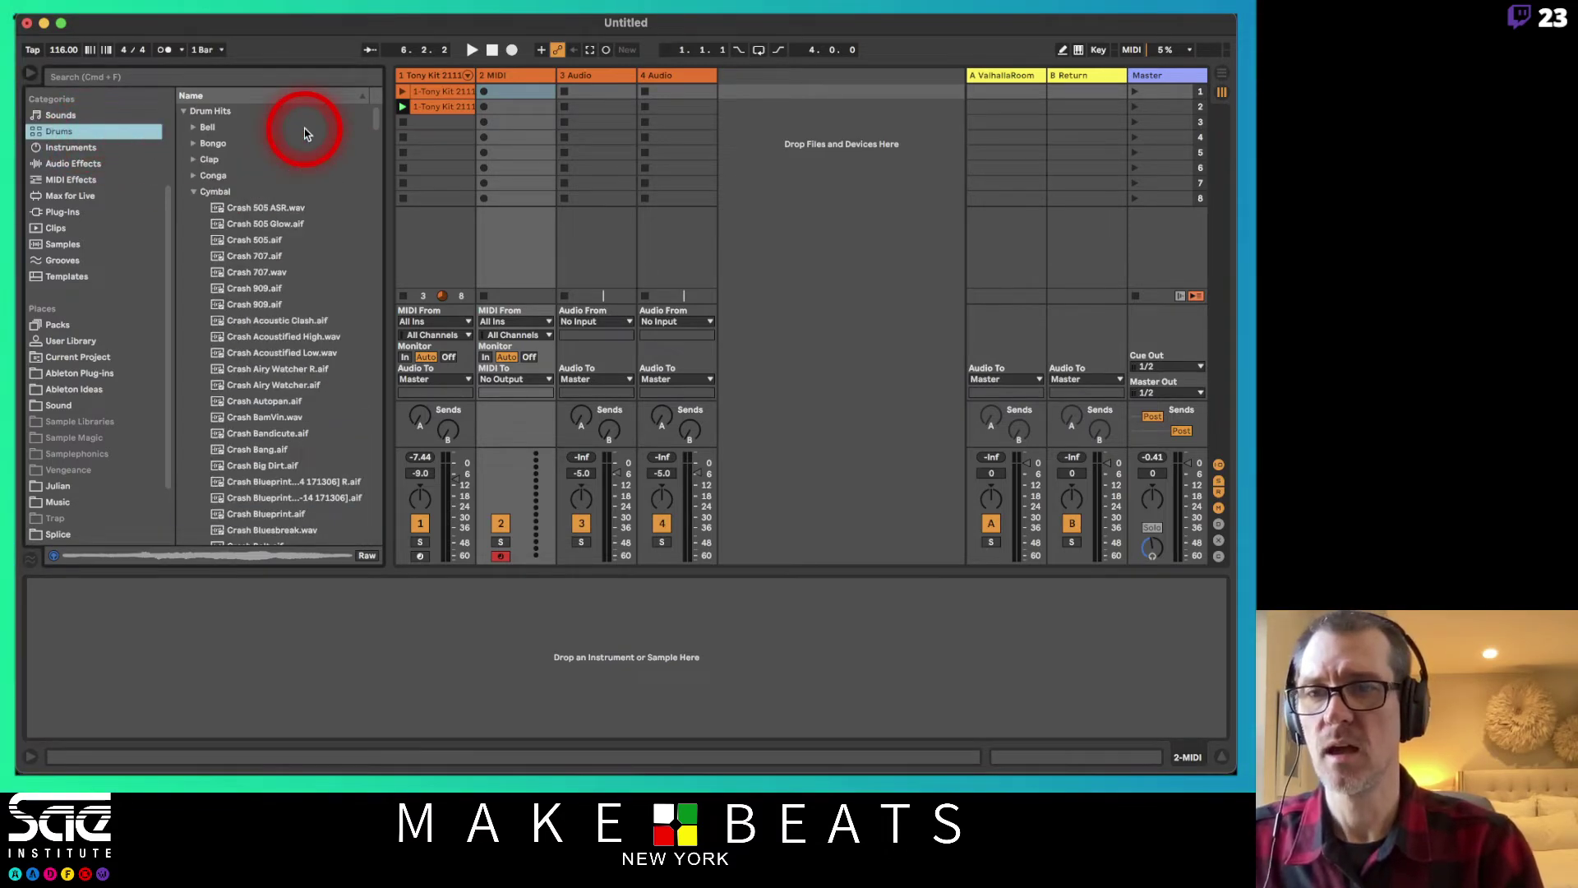
left_click(183, 111)
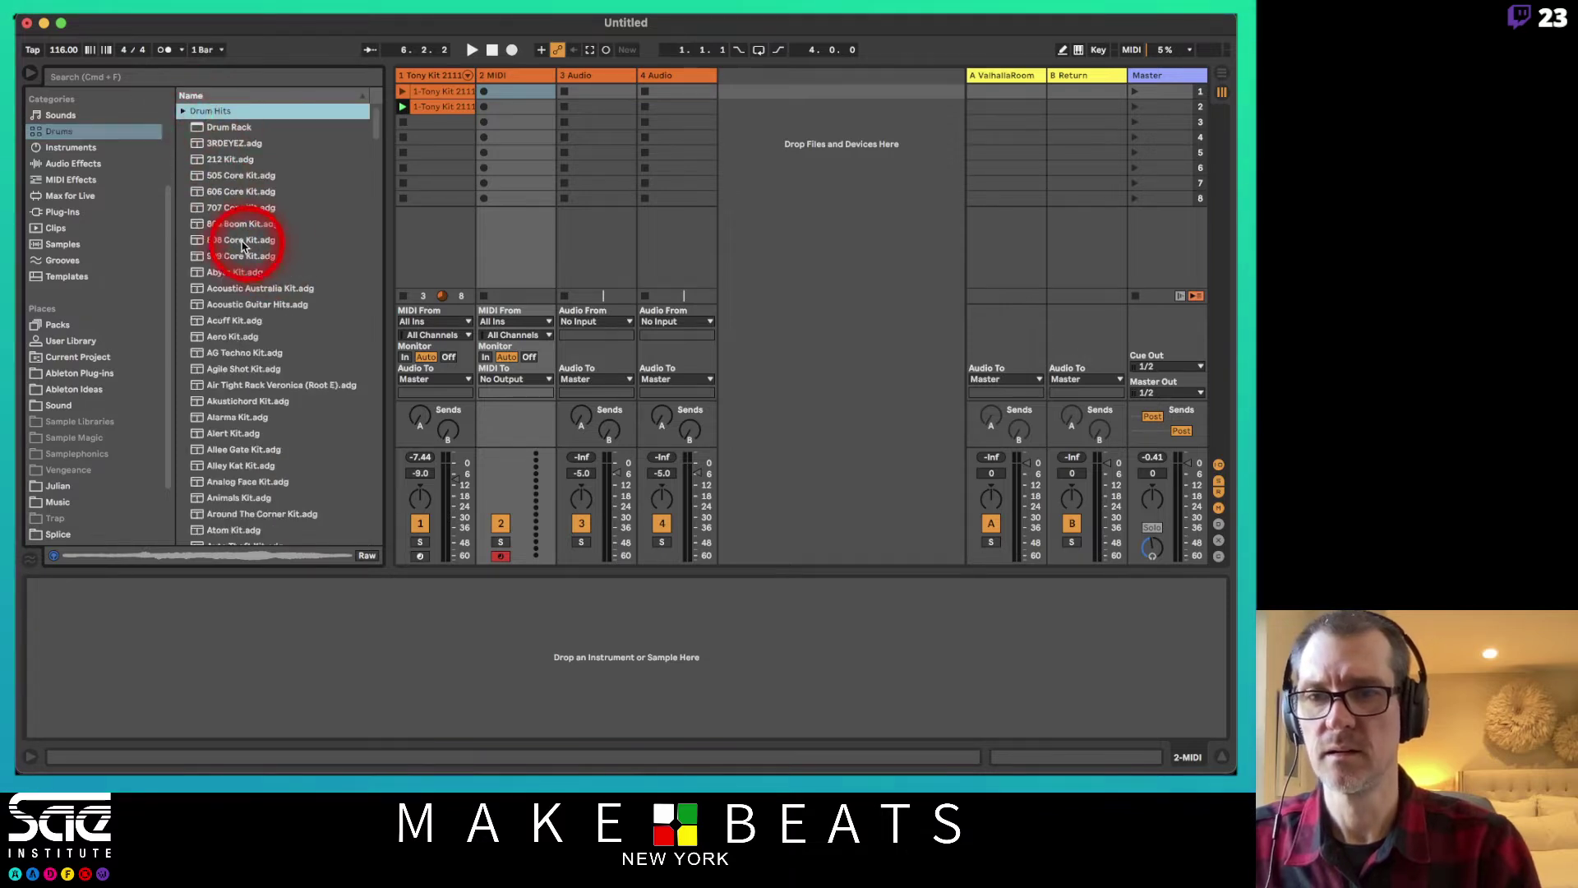
left_click_drag(244, 224, 234, 646)
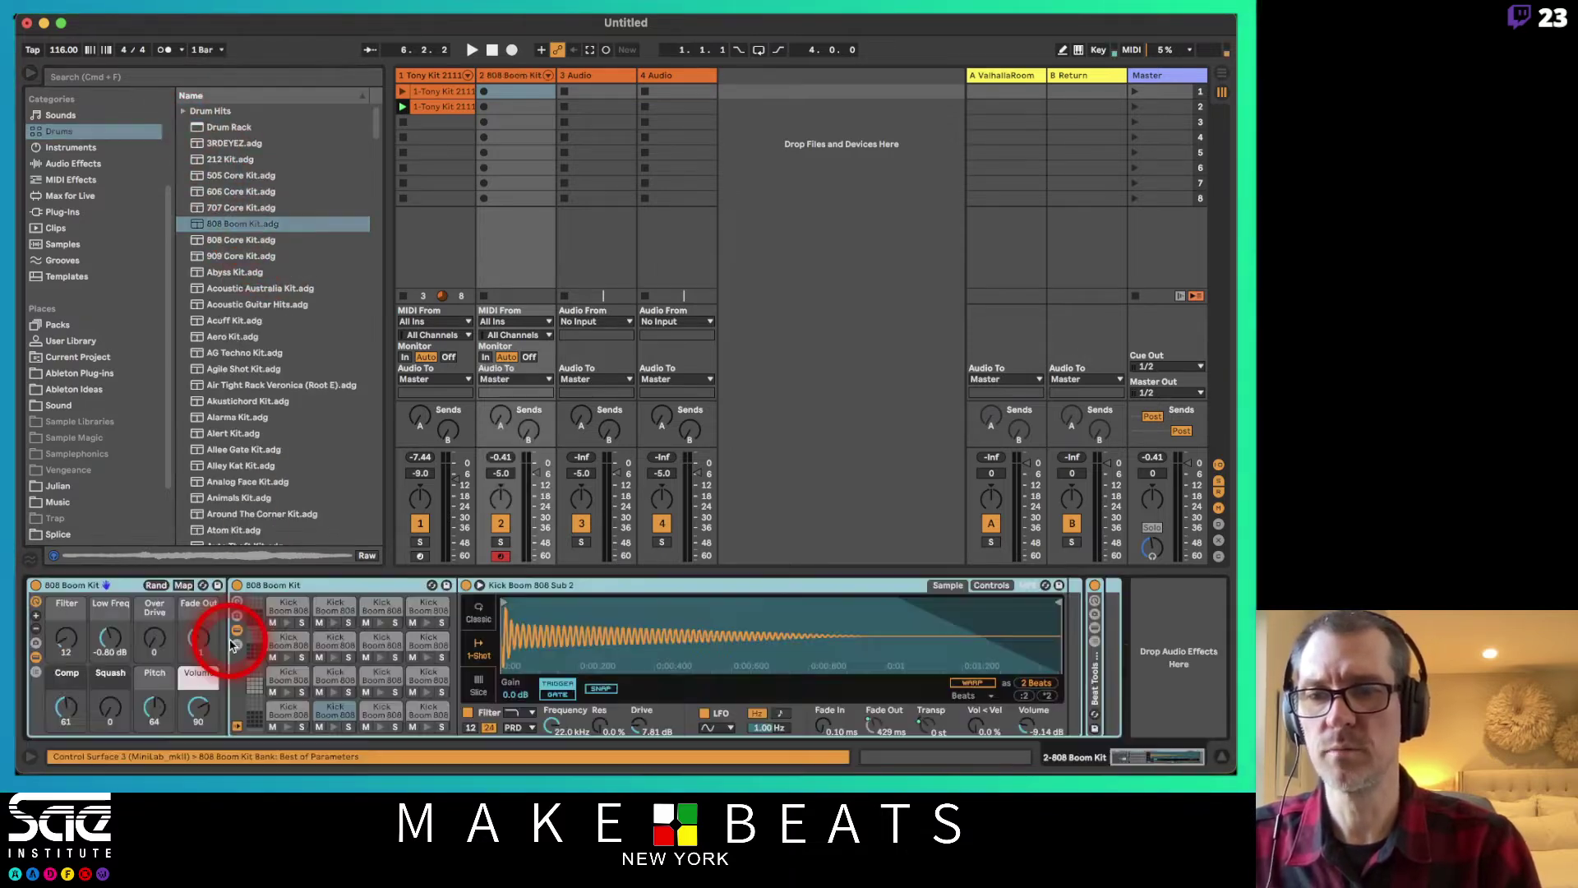
- Group the 808 Boom Kit into an Instrument Rack, then show the rack's macros and chain list with its devices hidden
left_click(116, 602)
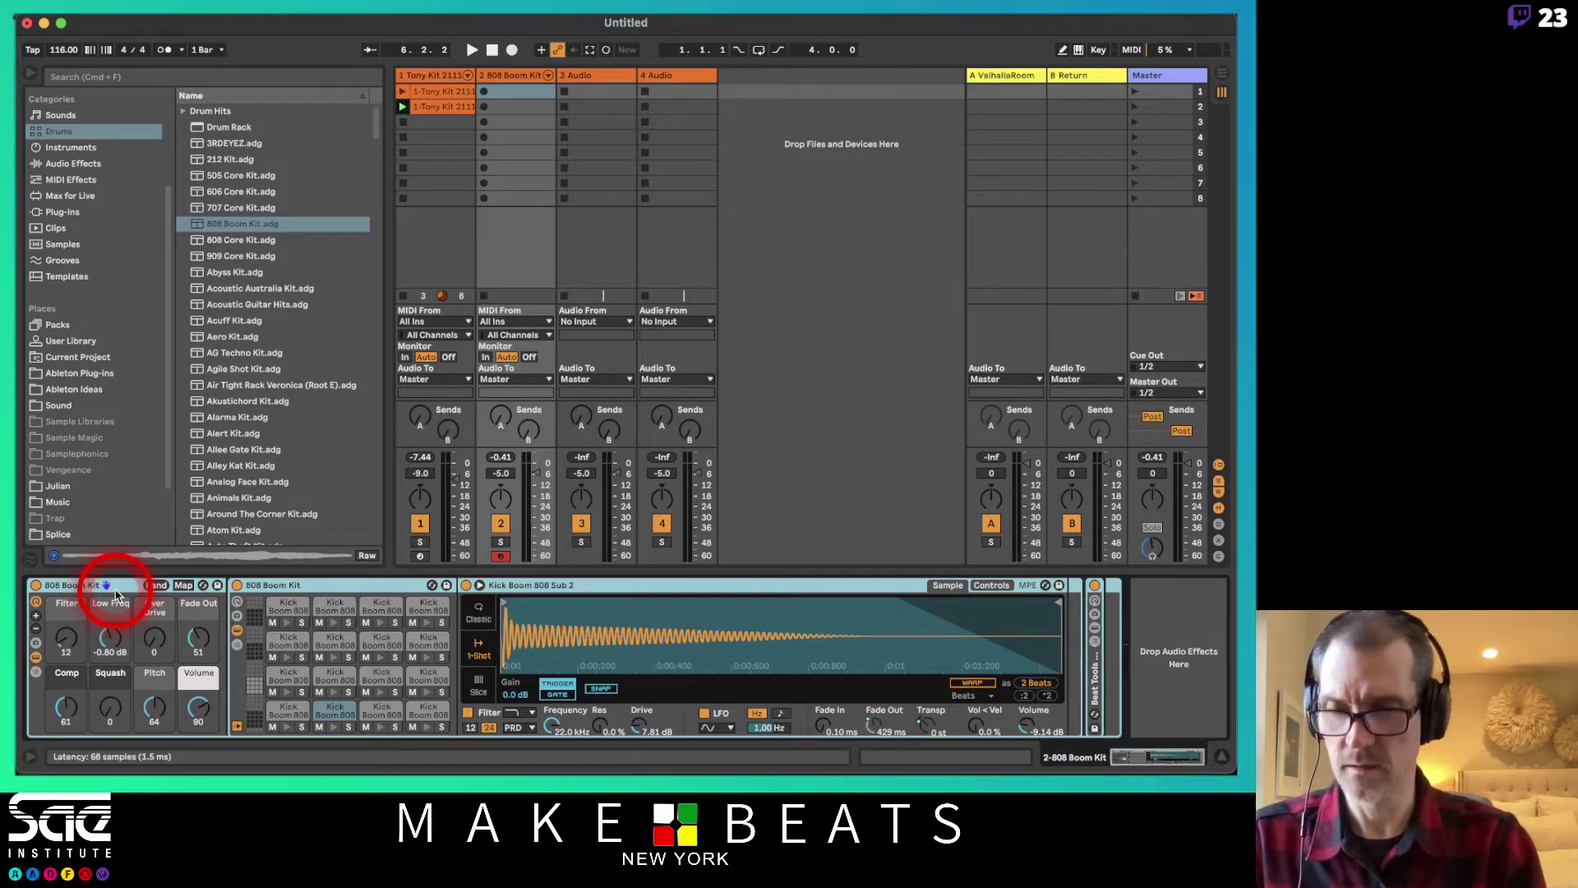
key("super+g")
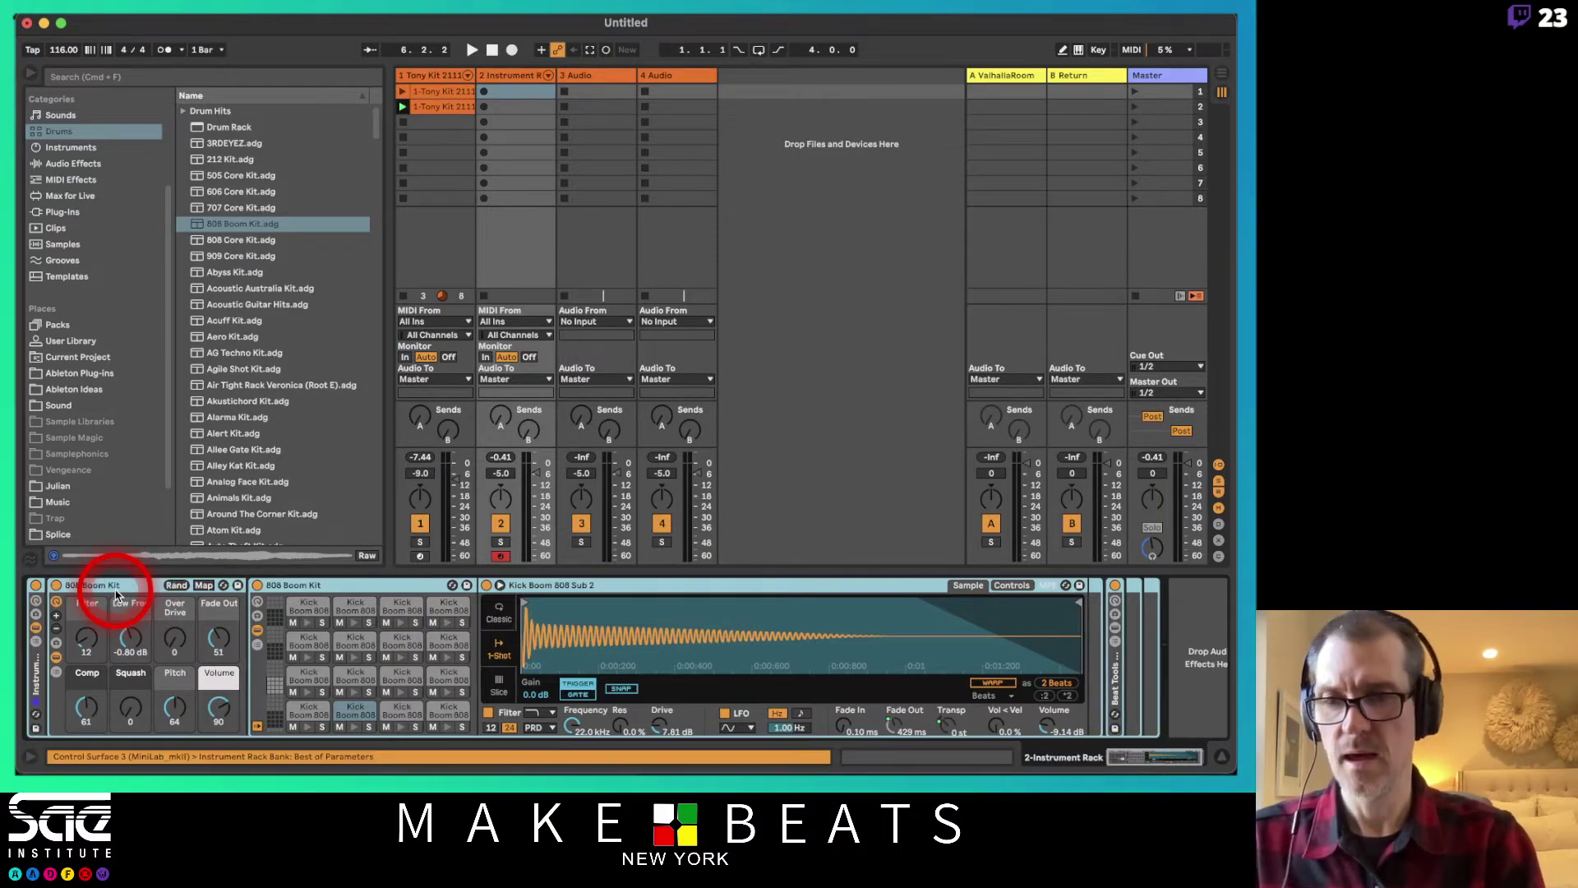
left_click(36, 606)
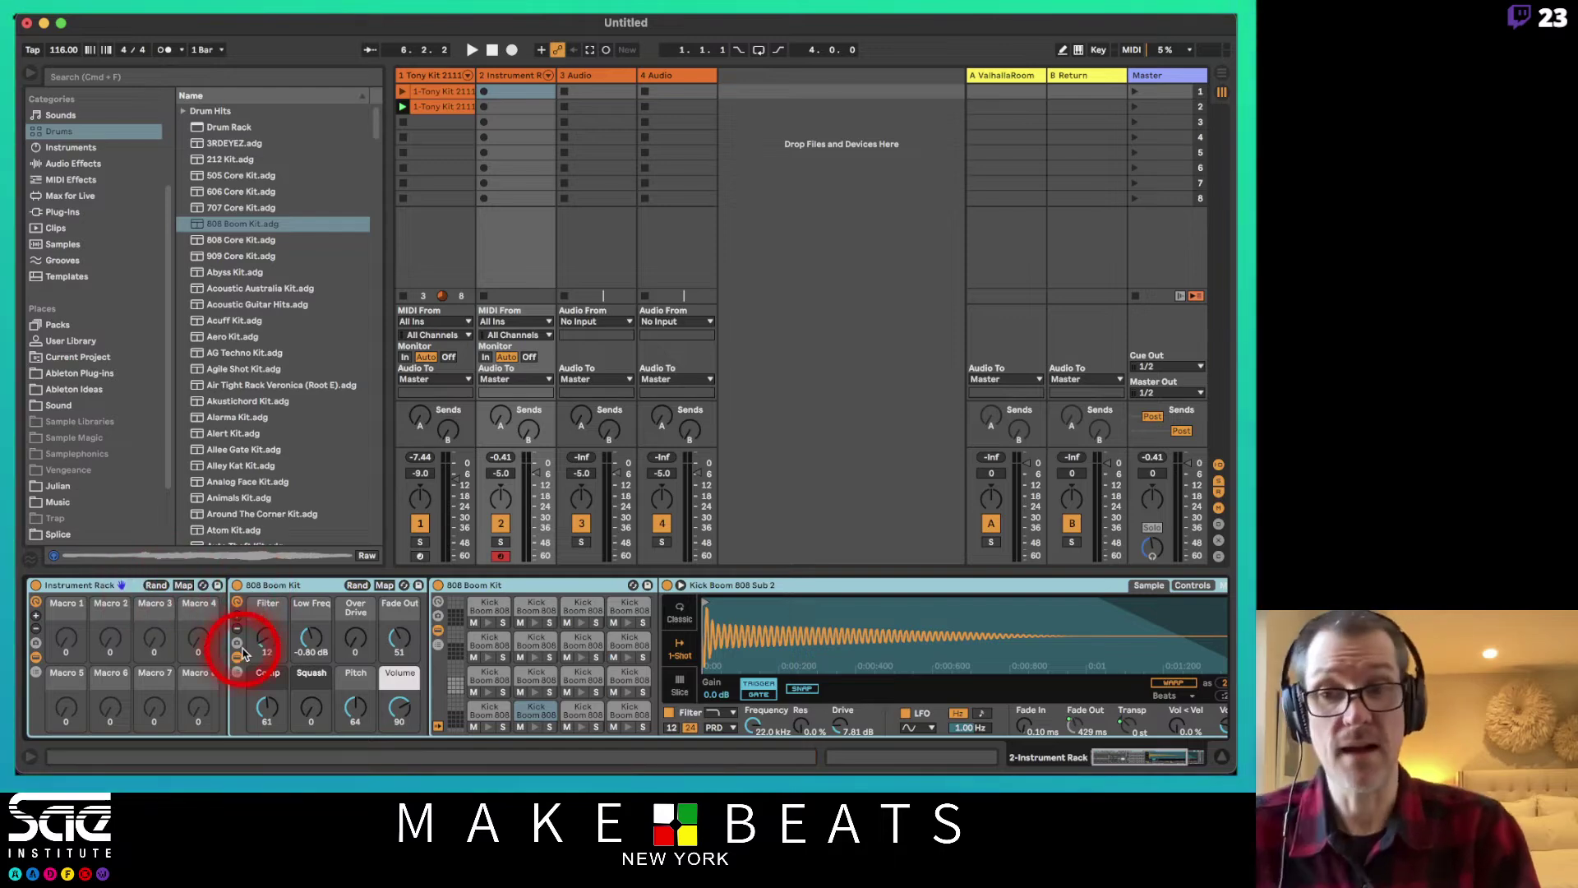
left_click(36, 673)
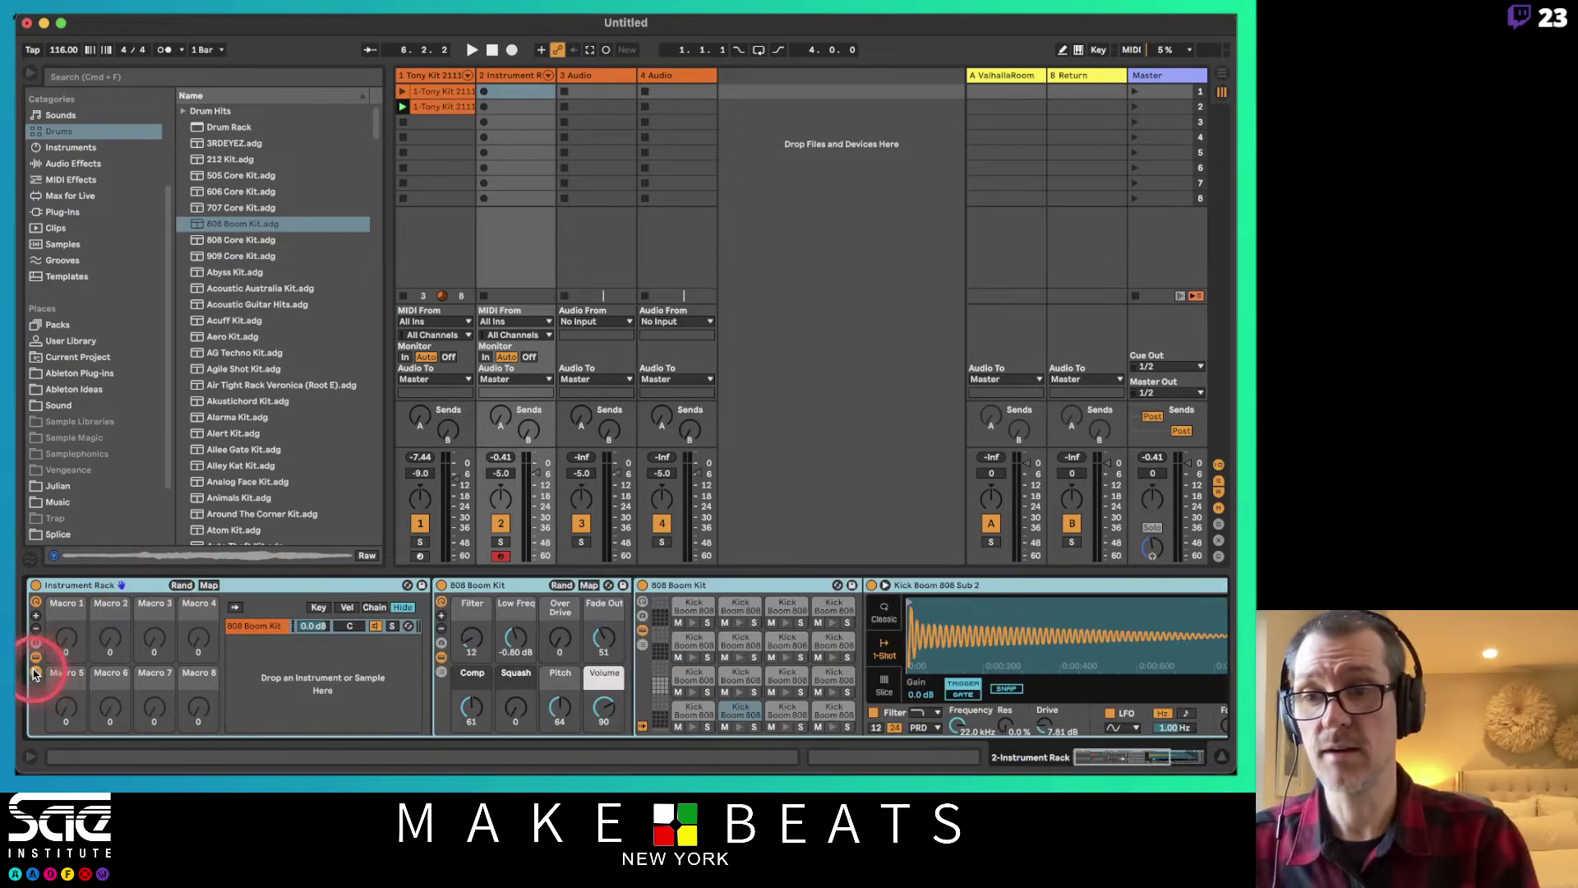
left_click(35, 657)
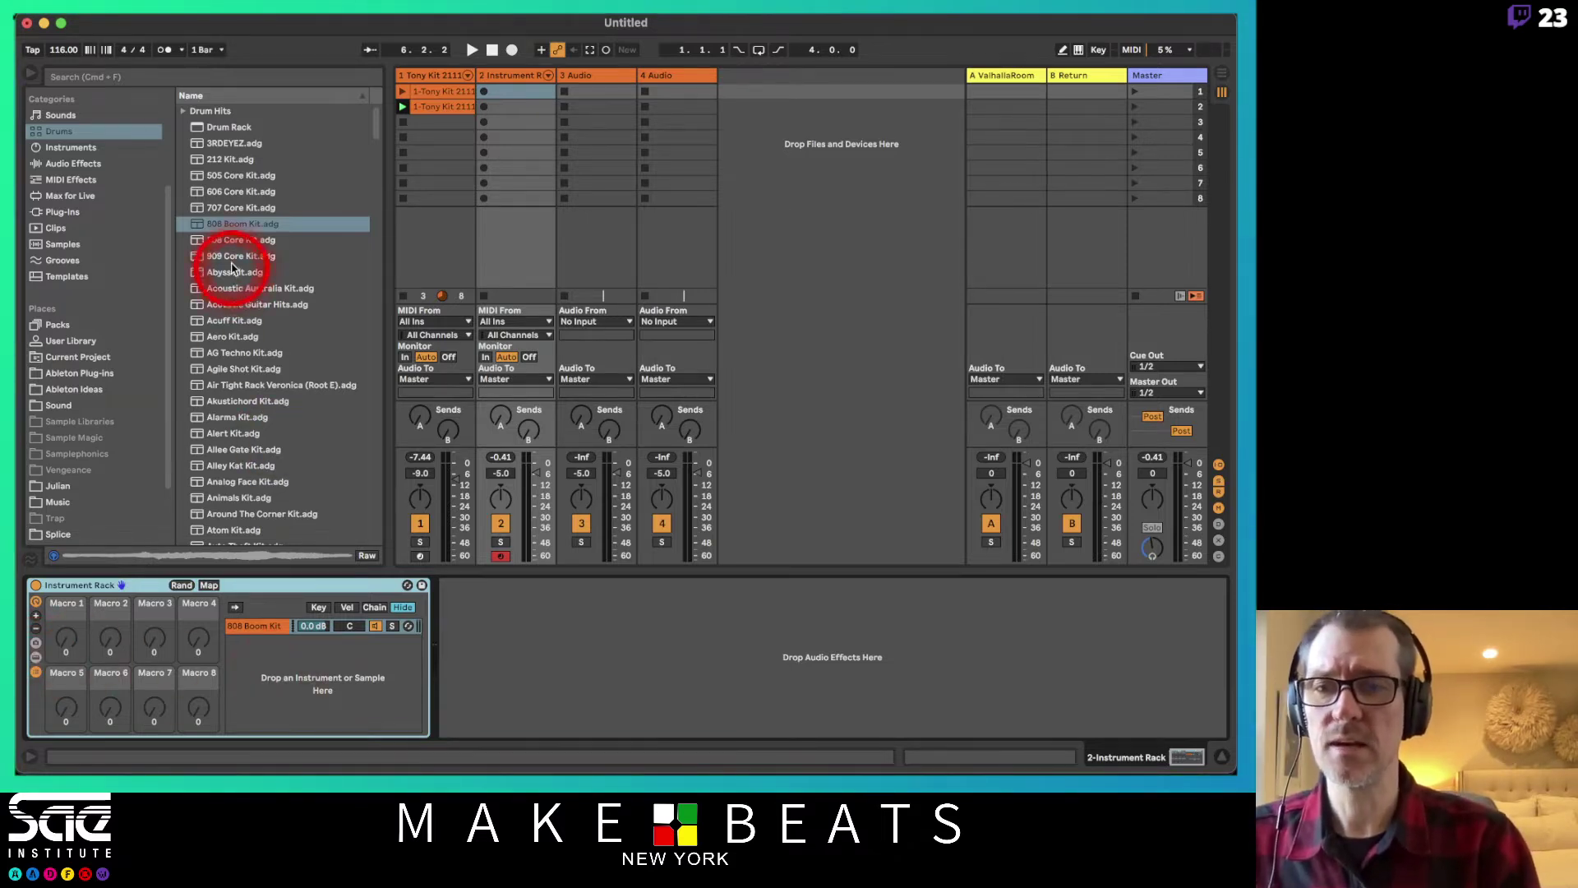
- Replace the 808 Boom Kit chain with 808 Core Kit and add 909 Core Kit as another chain
left_click(273, 633)
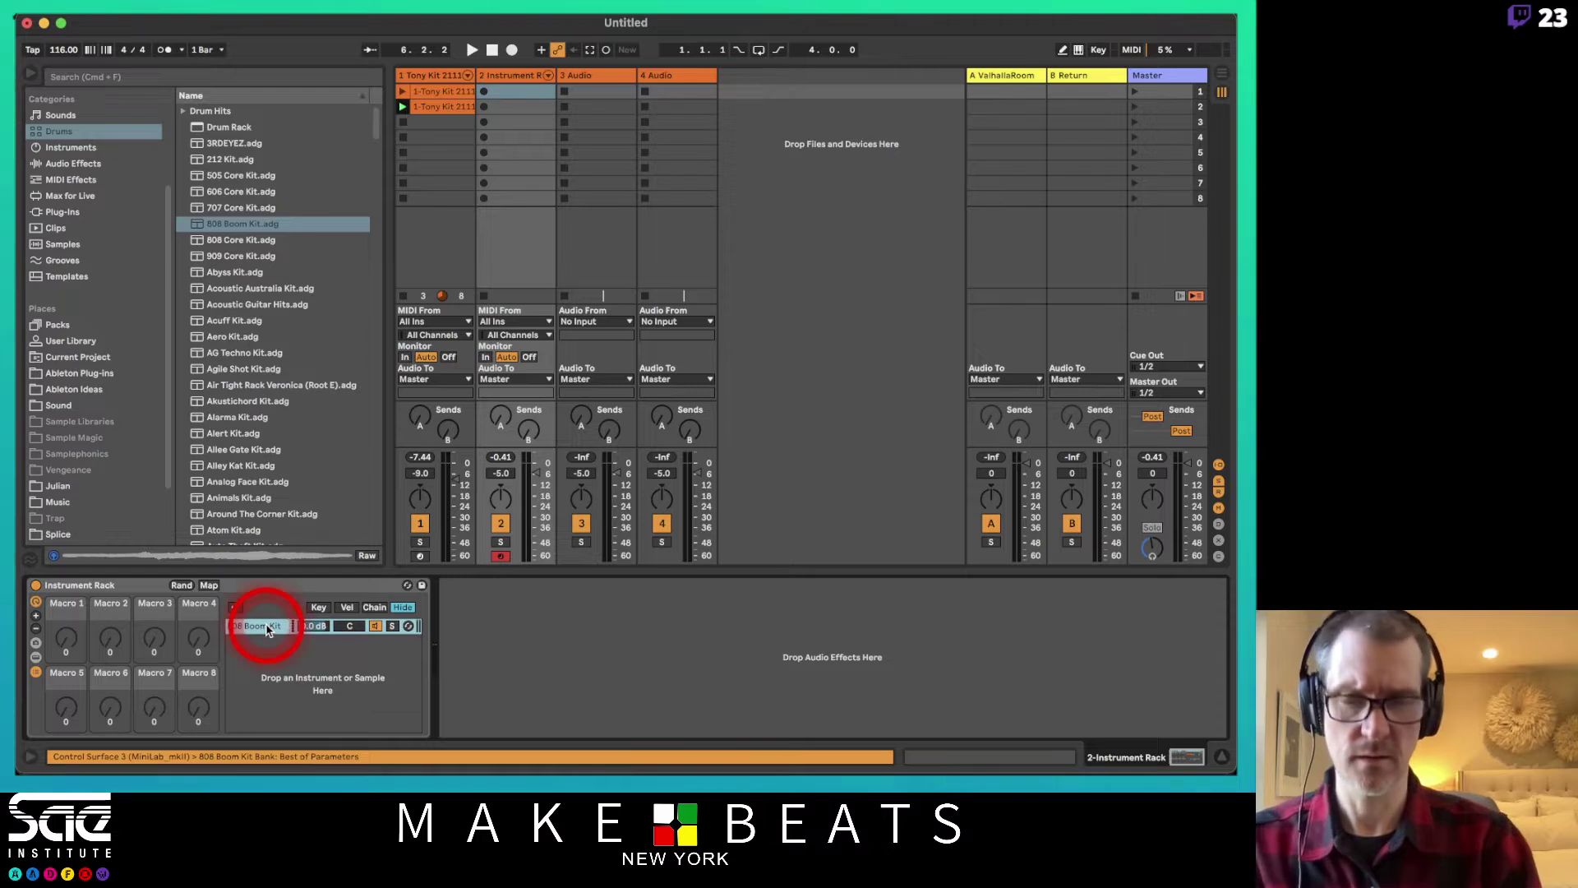
key("Delete")
left_click_drag(220, 240, 268, 634)
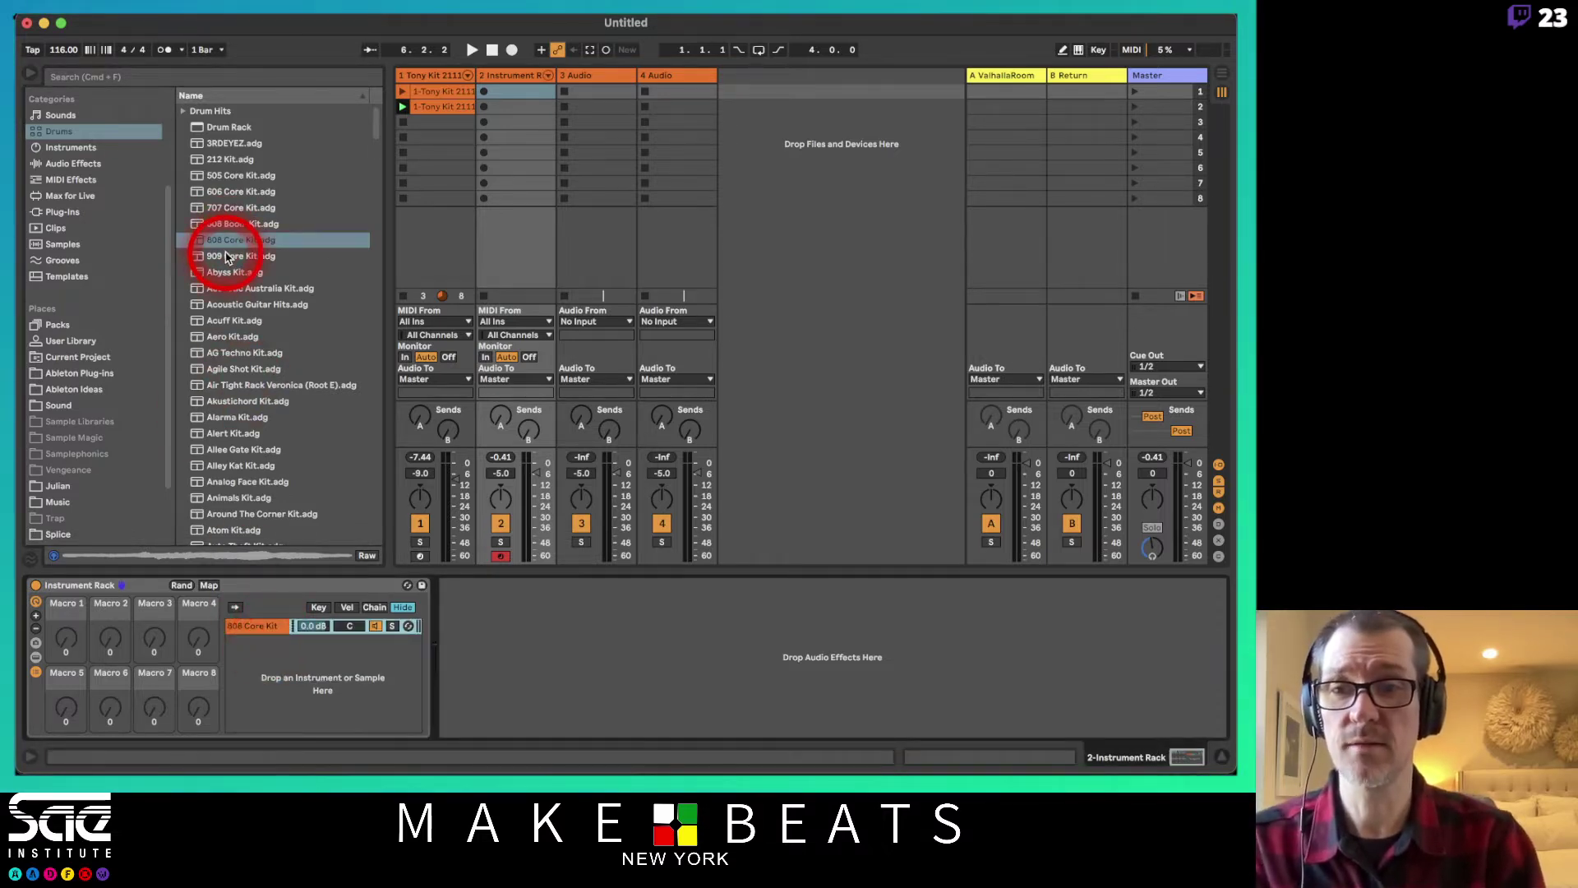
left_click_drag(226, 256, 275, 655)
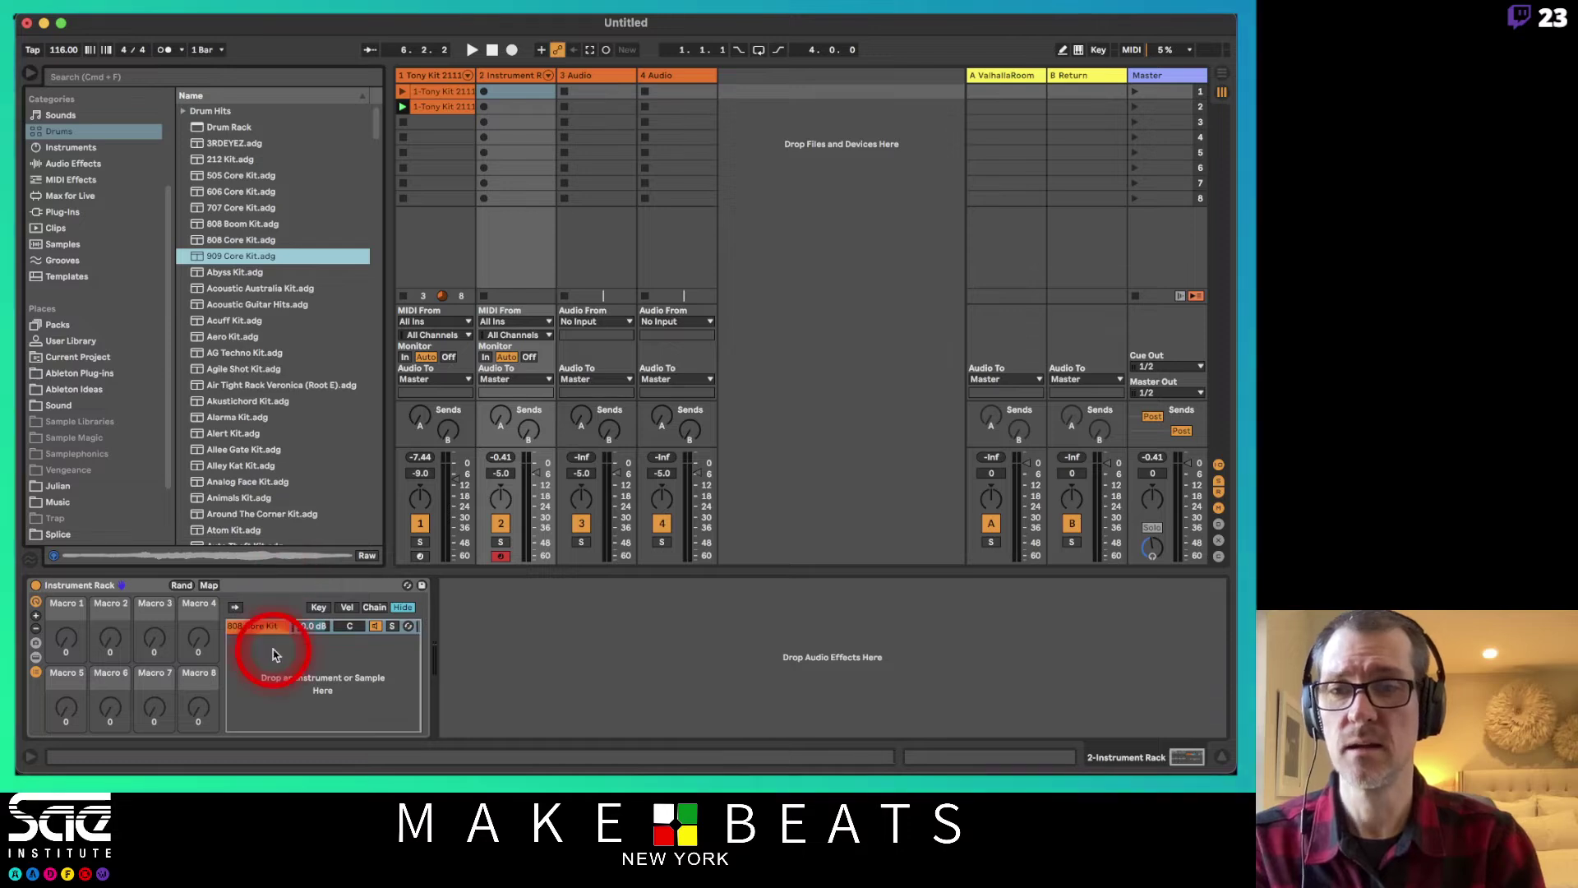
- Add the 707 Core Kit, 606 Core Kit and 505 Core Kit as further chains in the Instrument Rack
left_click_drag(220, 212, 199, 264)
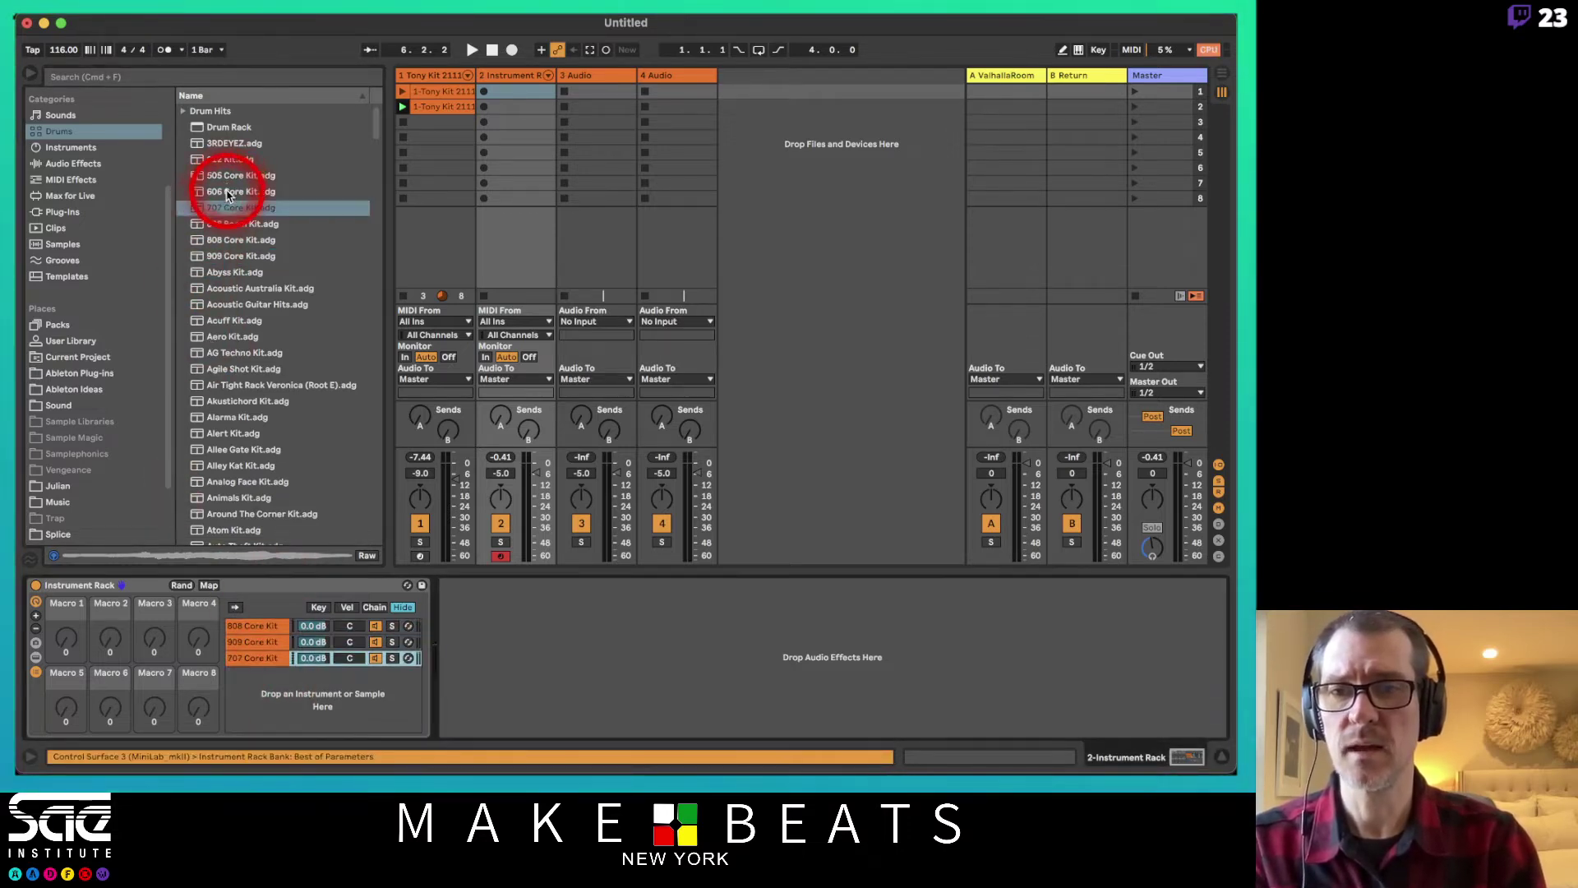
left_click_drag(218, 189, 282, 680)
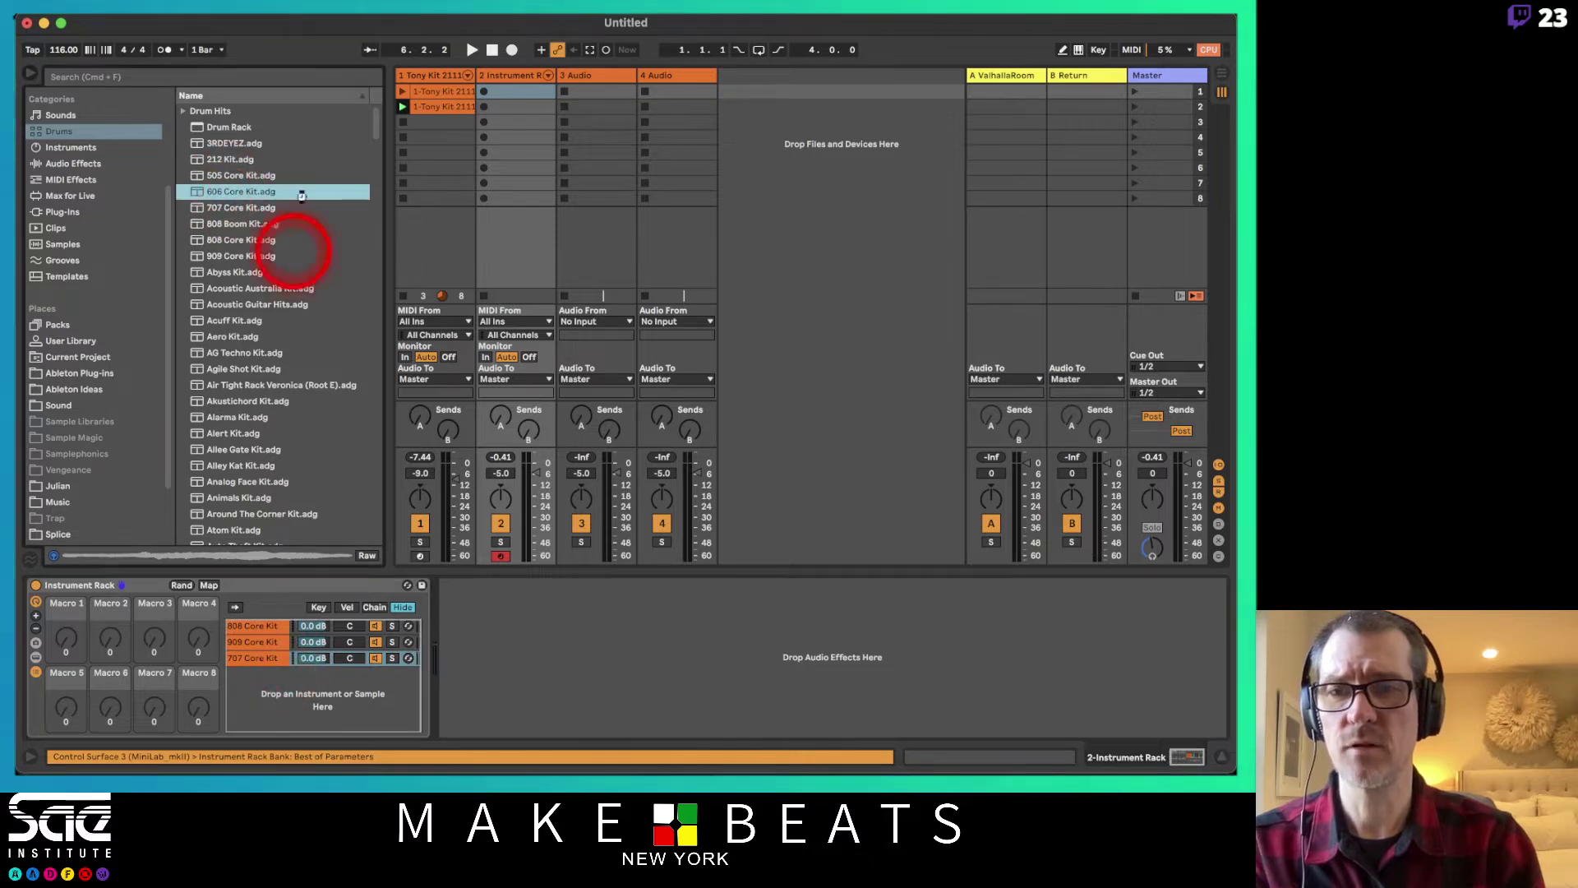
left_click_drag(239, 181, 254, 700)
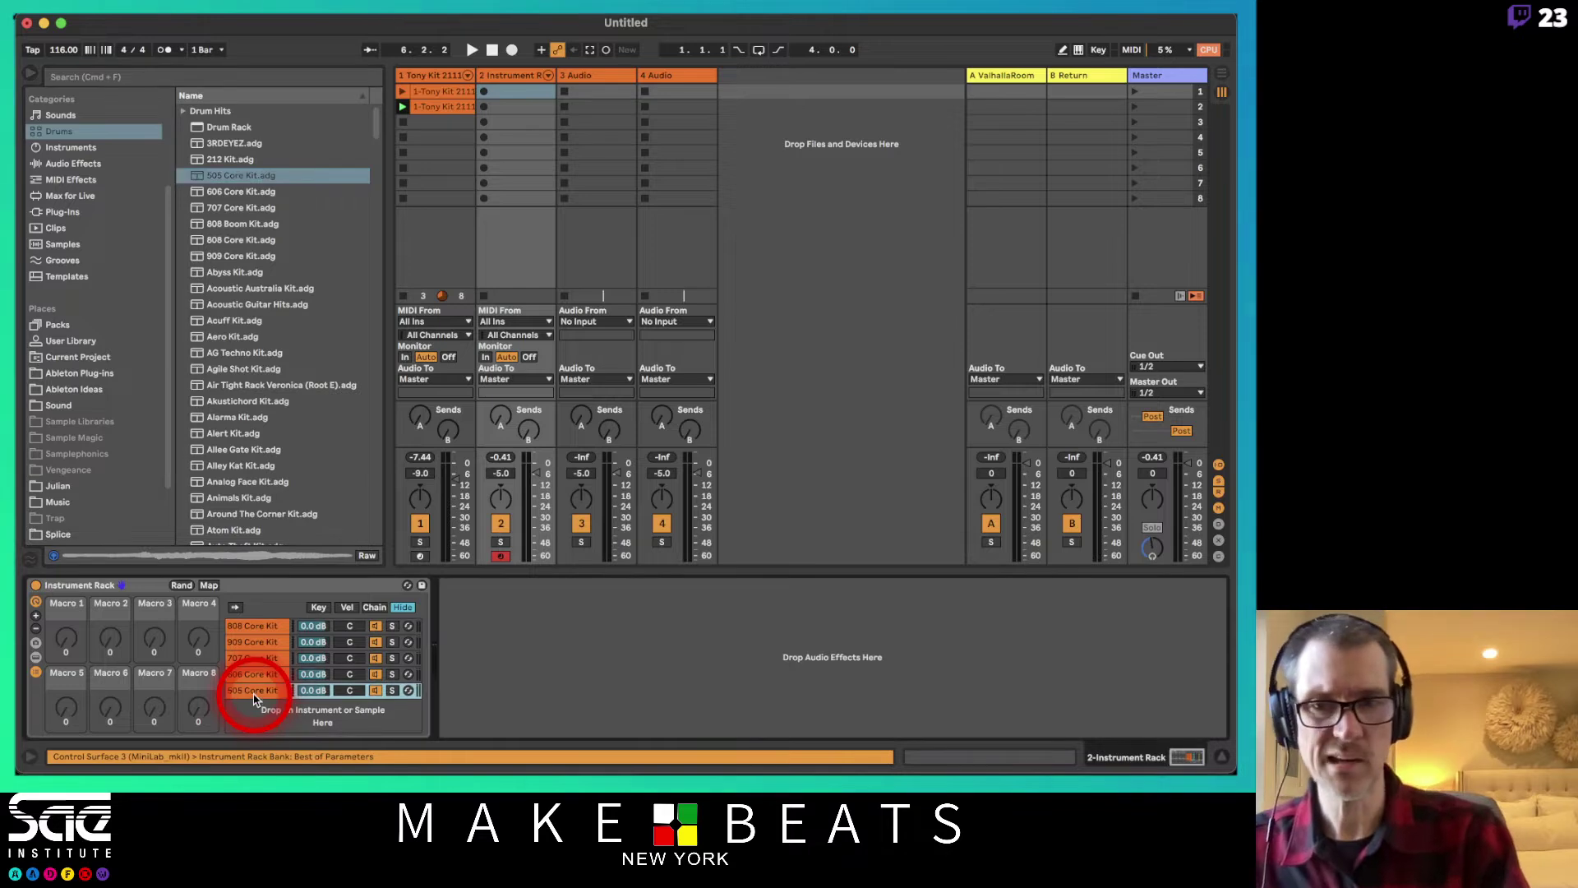
- Lower the volume of track 2 to -12.0 dB
left_click(547, 473)
left_click_drag(544, 474, 537, 487)
left_click(537, 486)
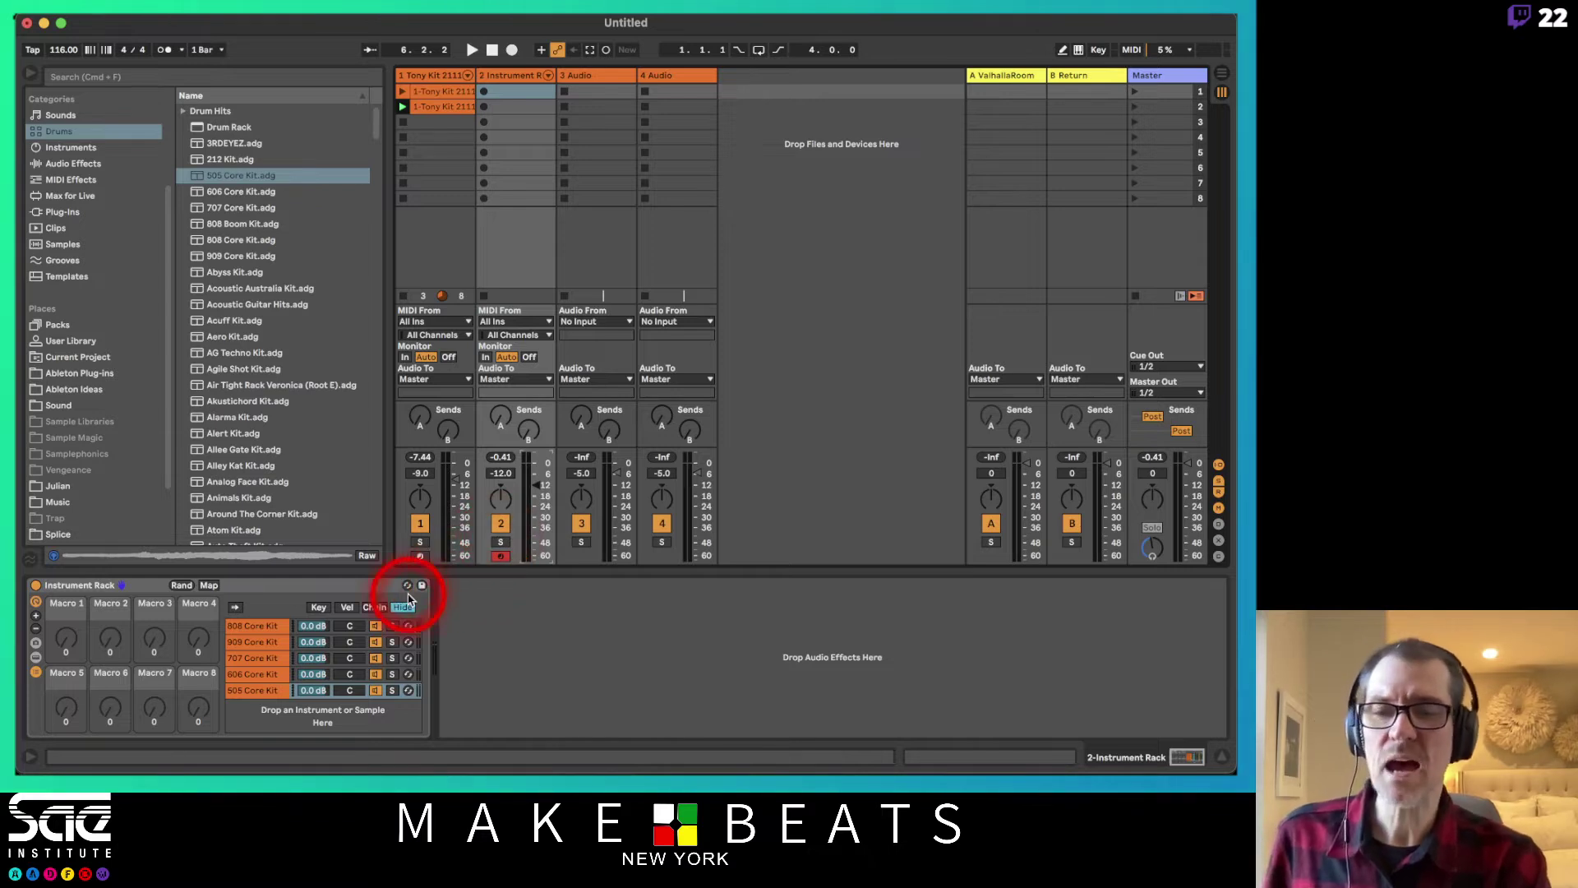
- Reduce the 505 Core Kit to its pads by hiding its macro variations, chain list, devices and macro controls
left_click(255, 690)
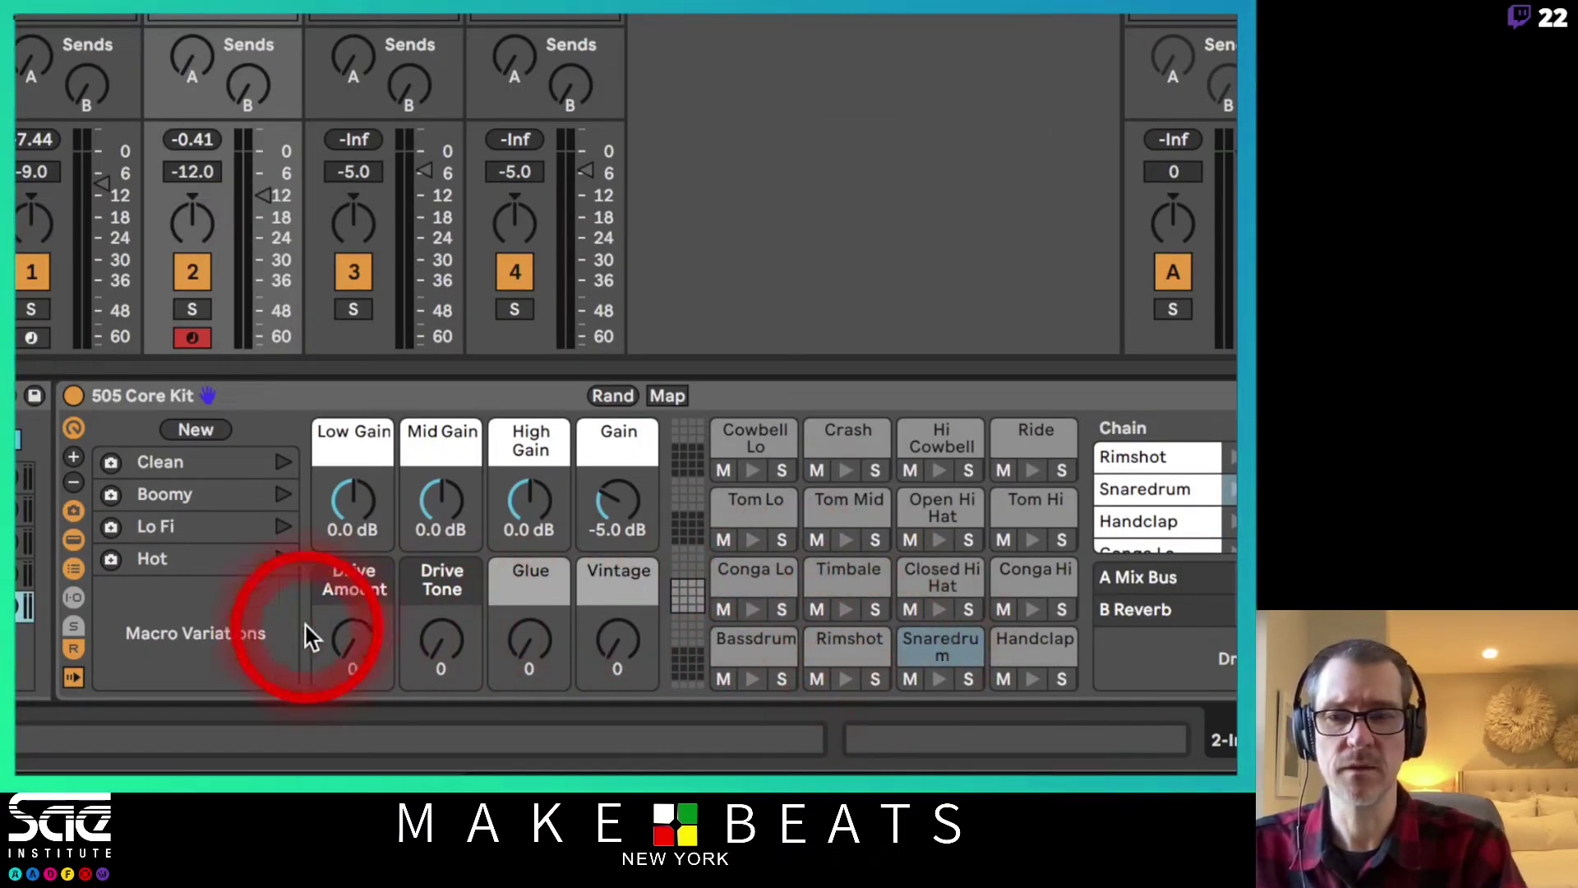
left_click(76, 508)
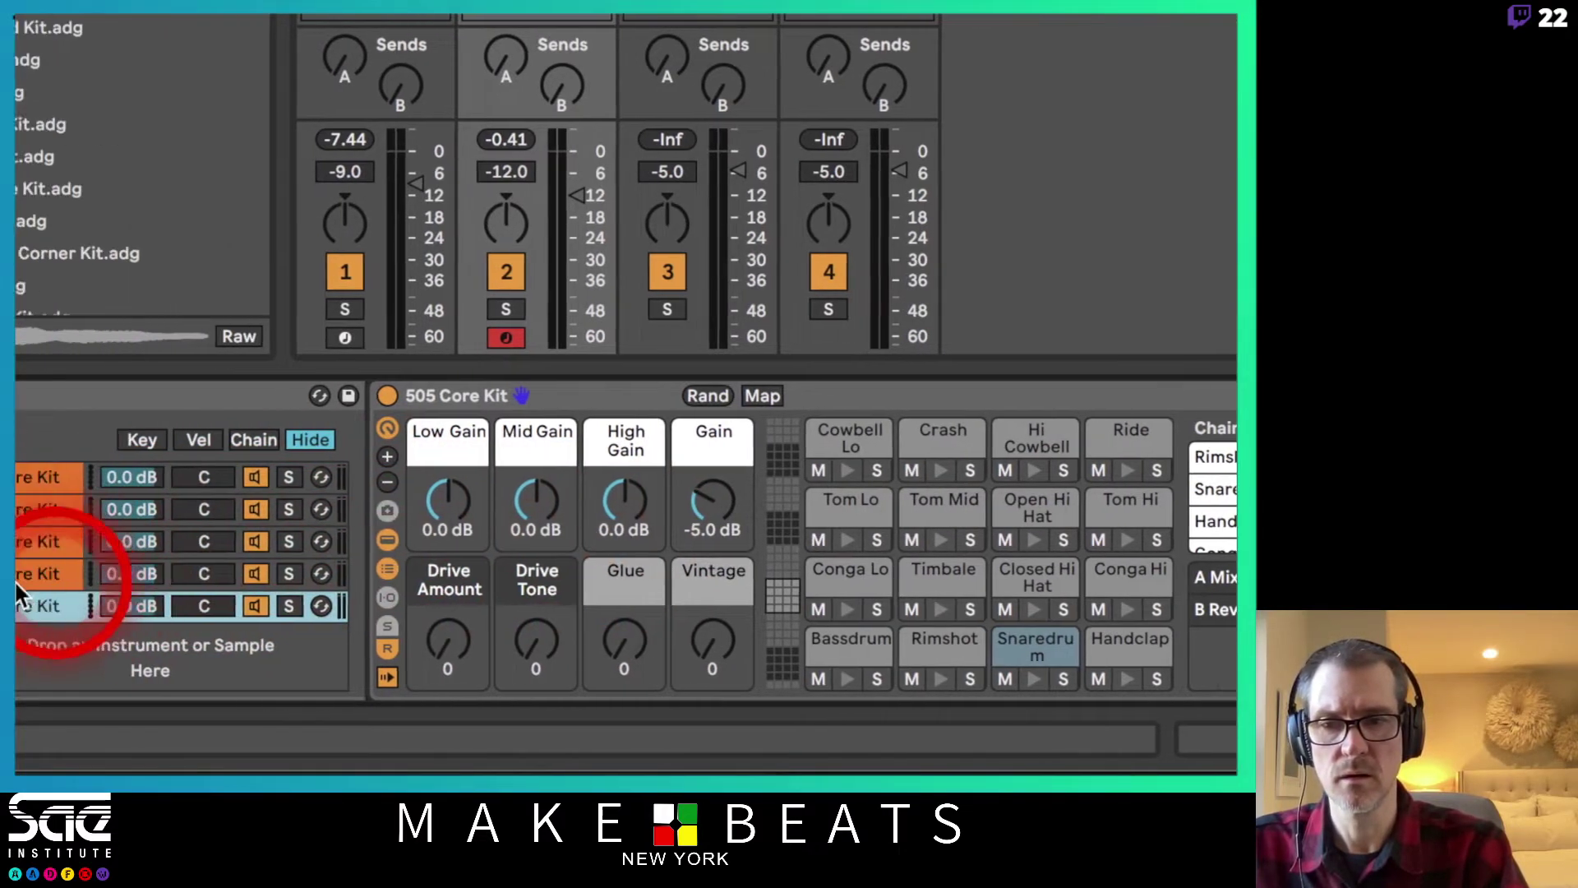
left_click(416, 569)
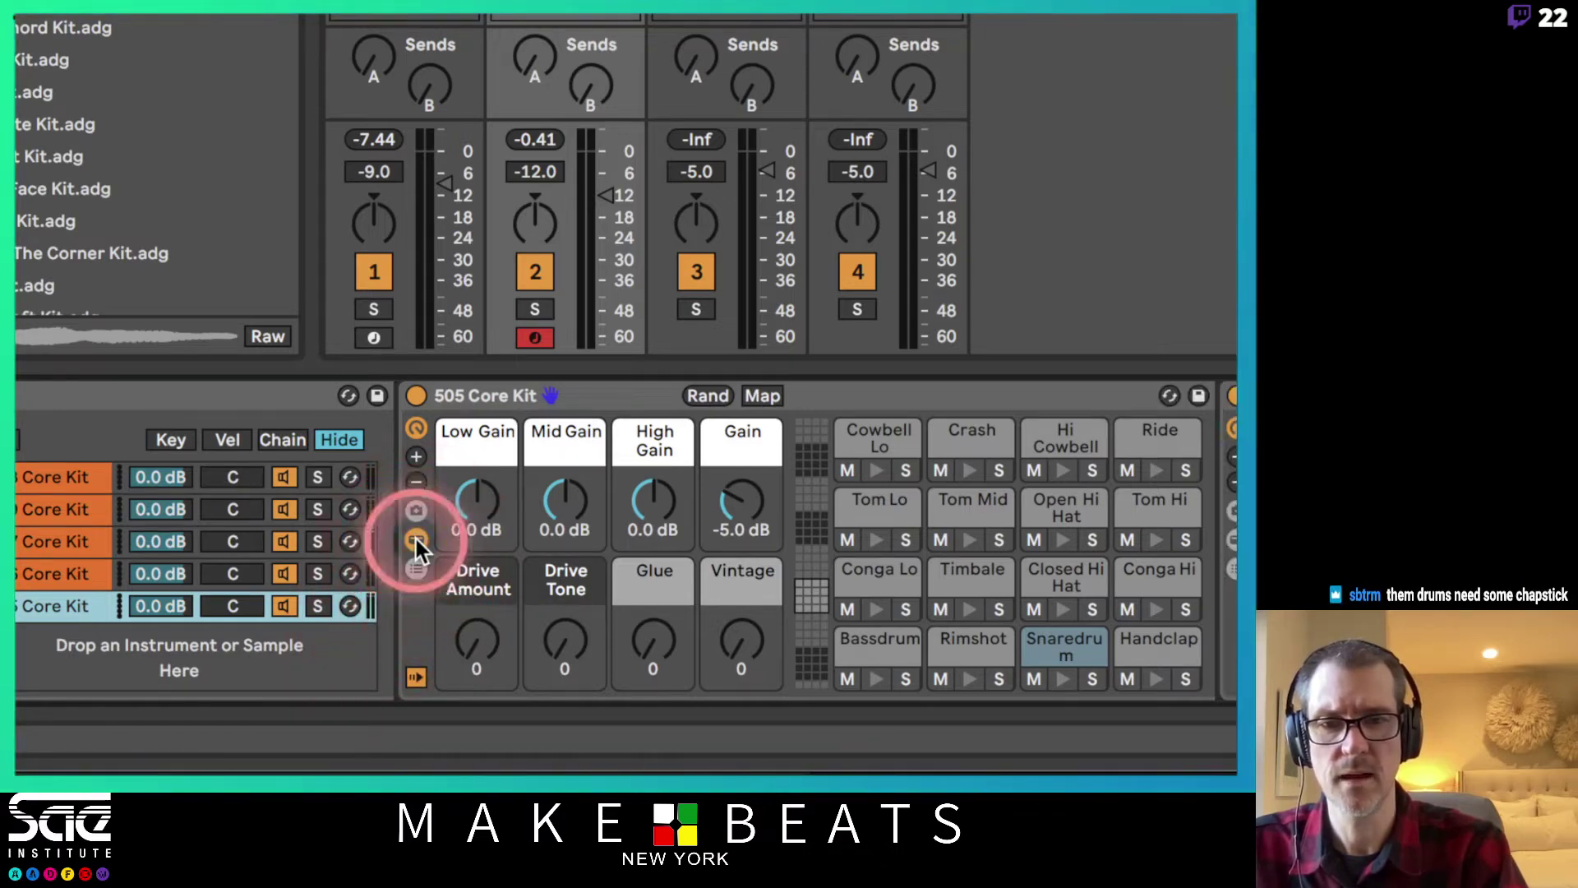
left_click(415, 539)
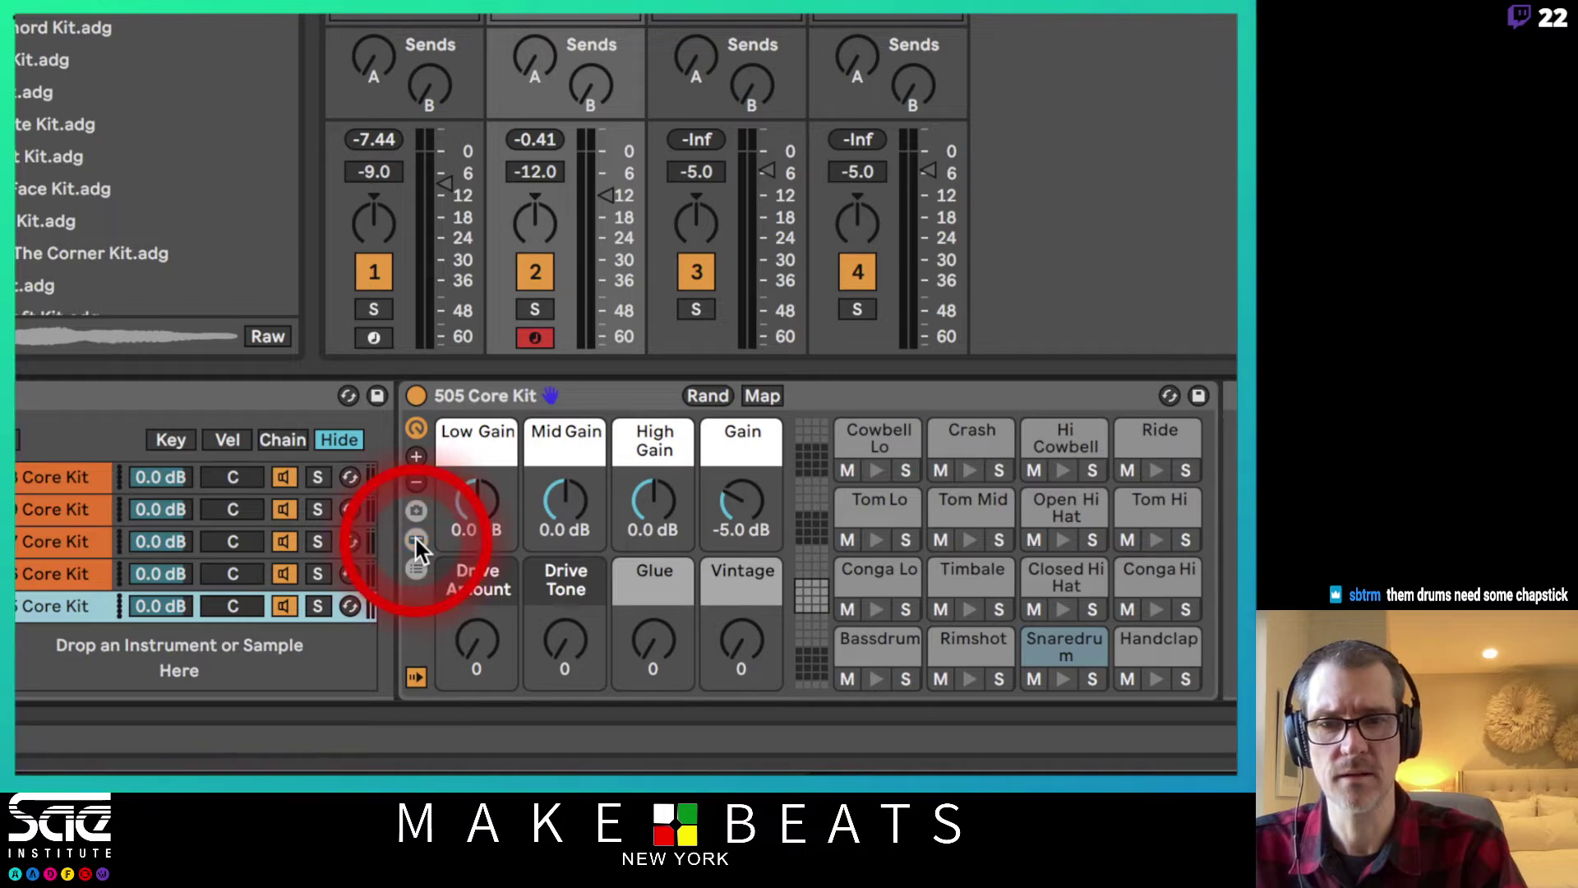
left_click(417, 428)
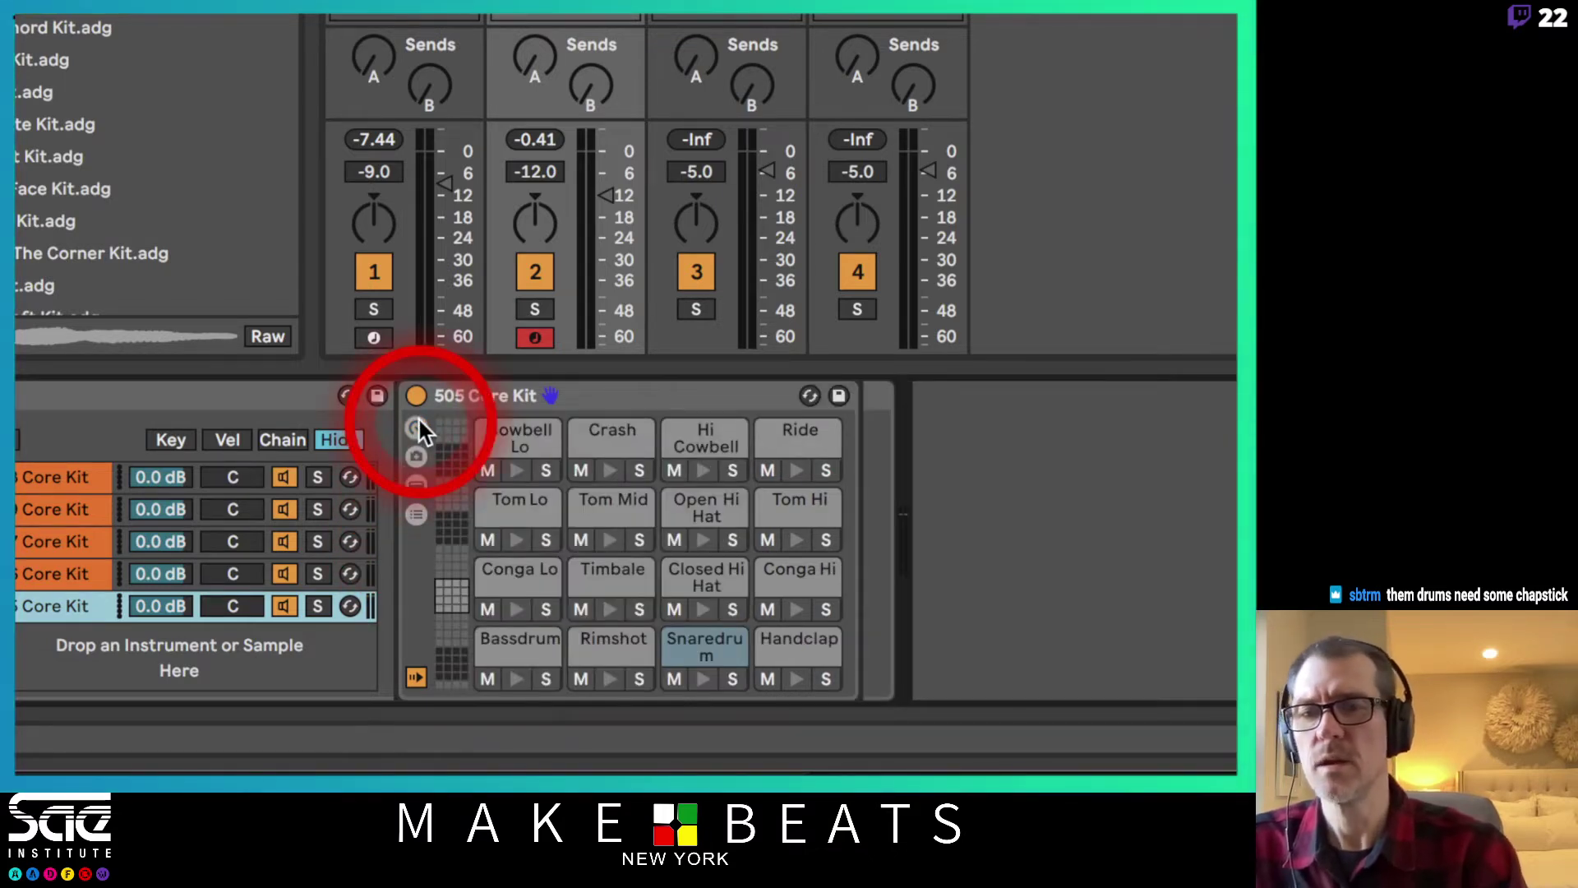
- Hide the macro variations of the 606, 707, 909 and 808 Core Kits so only their pads show
left_click(20, 575)
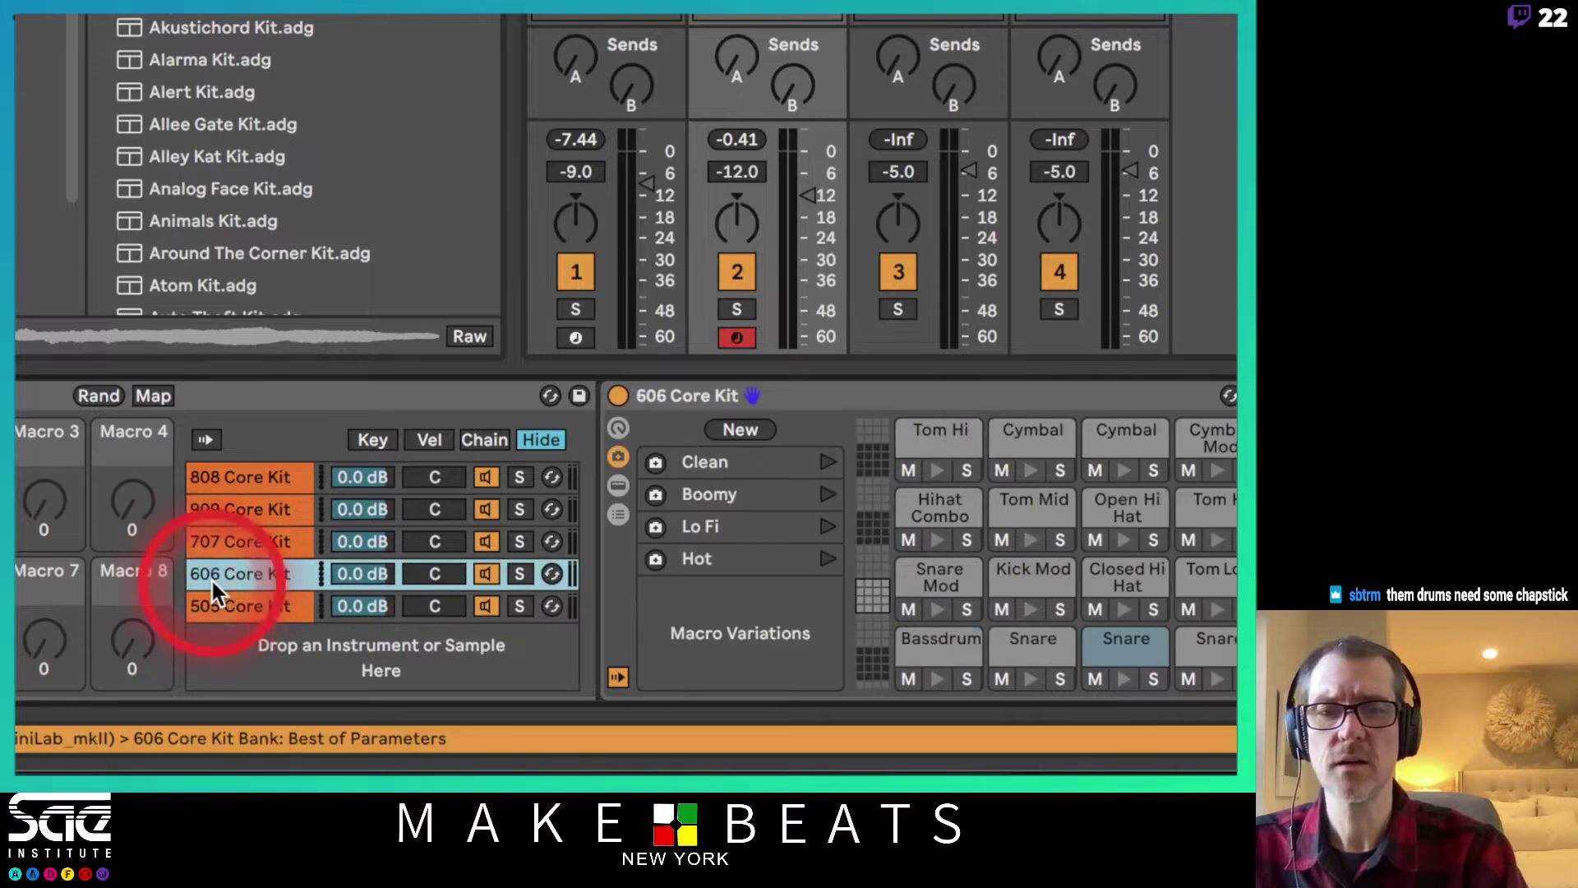
left_click(620, 456)
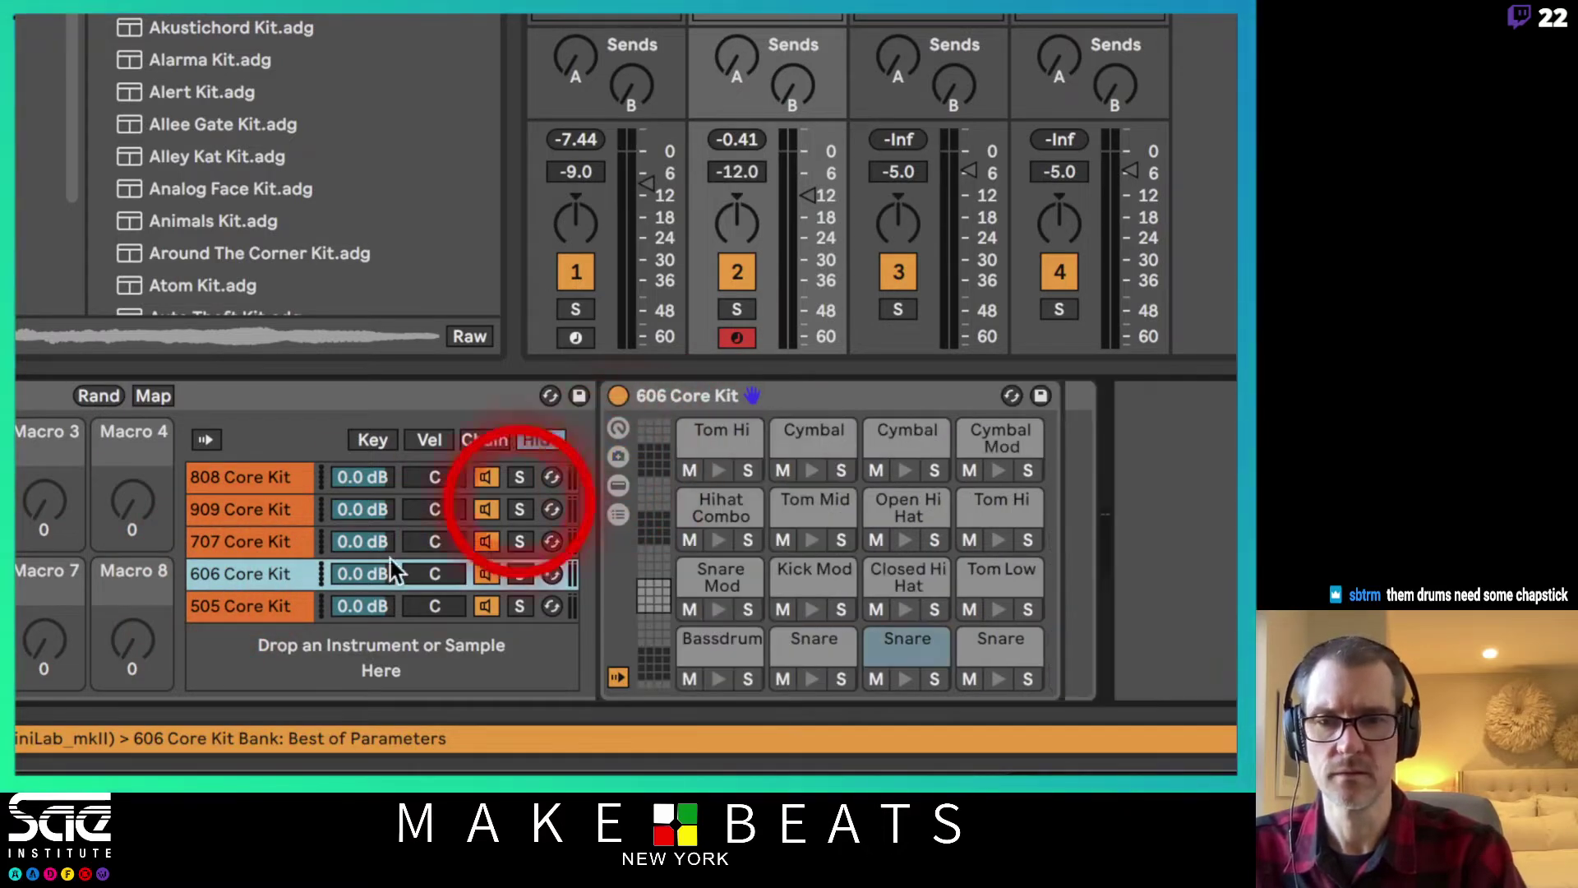
left_click(272, 541)
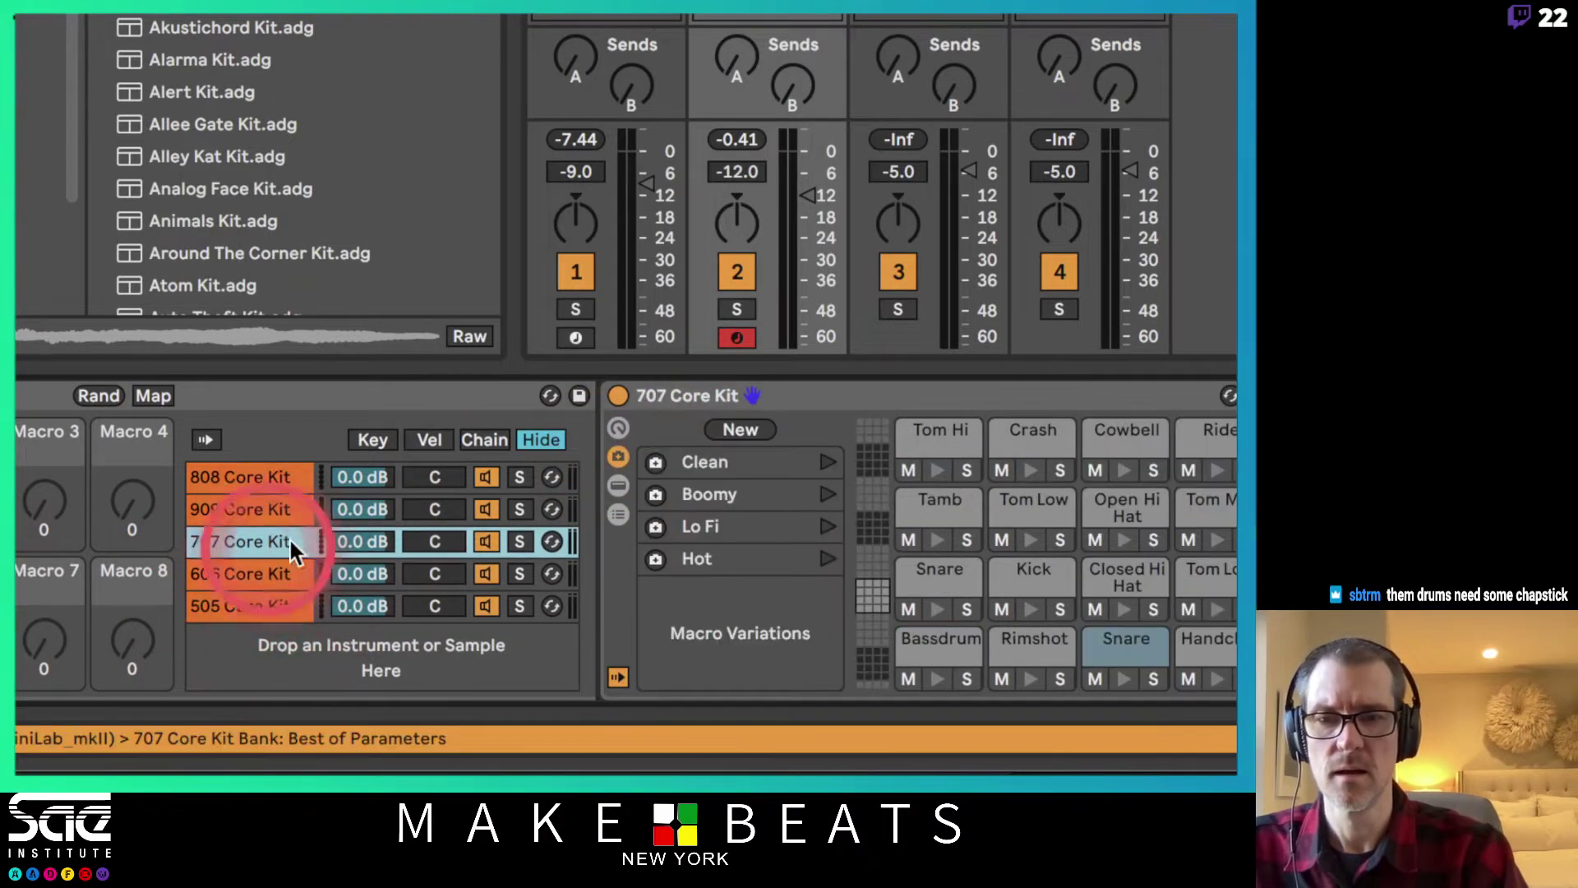
left_click(620, 457)
left_click(233, 499)
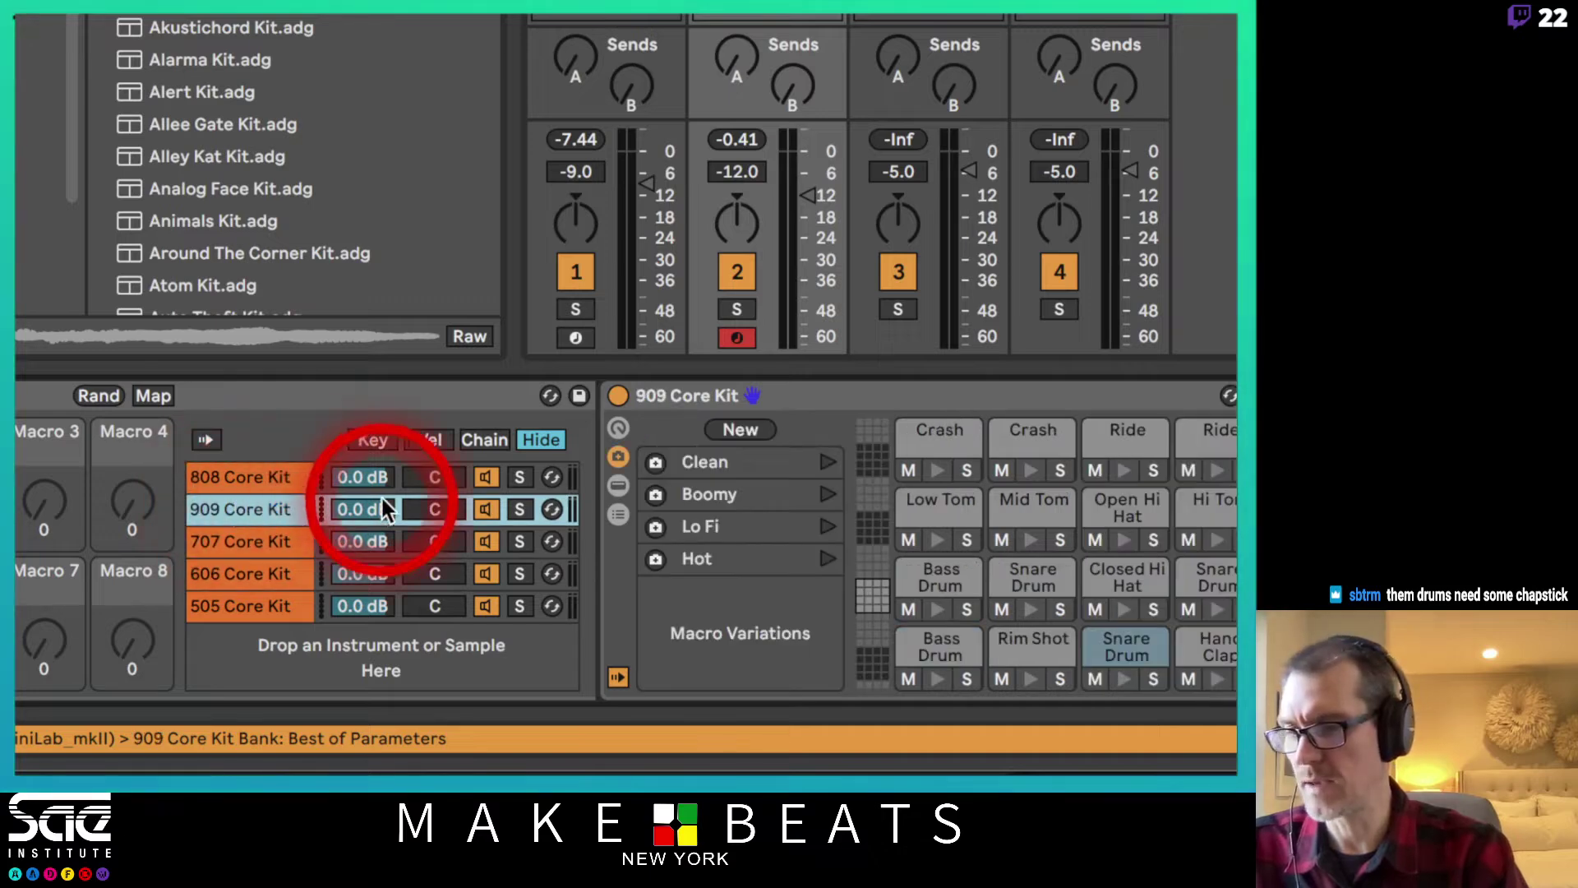
left_click(618, 457)
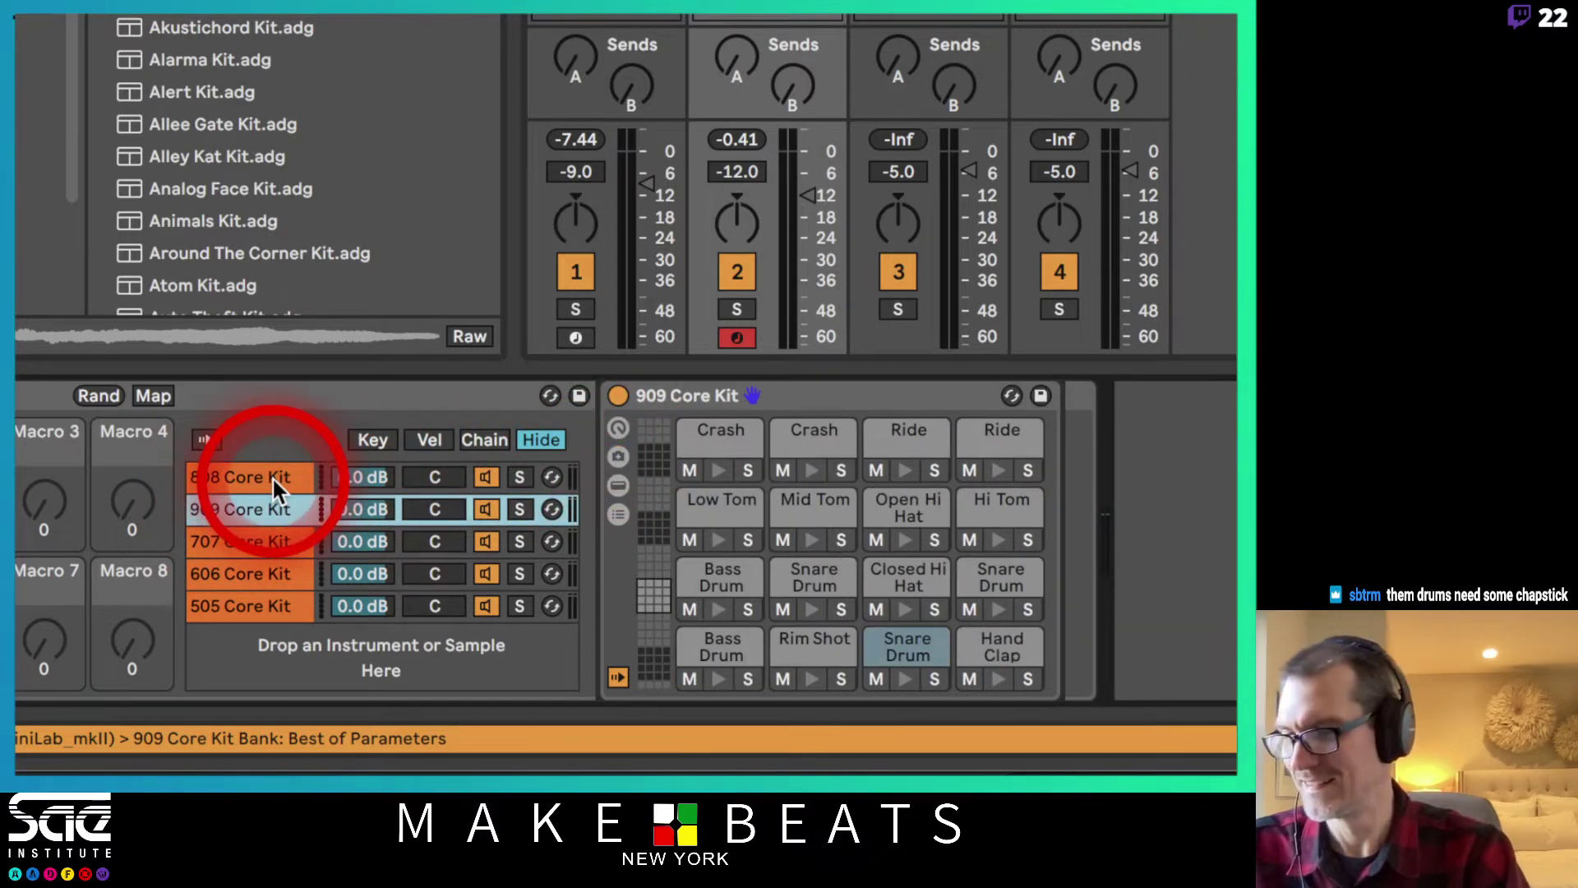
left_click(273, 477)
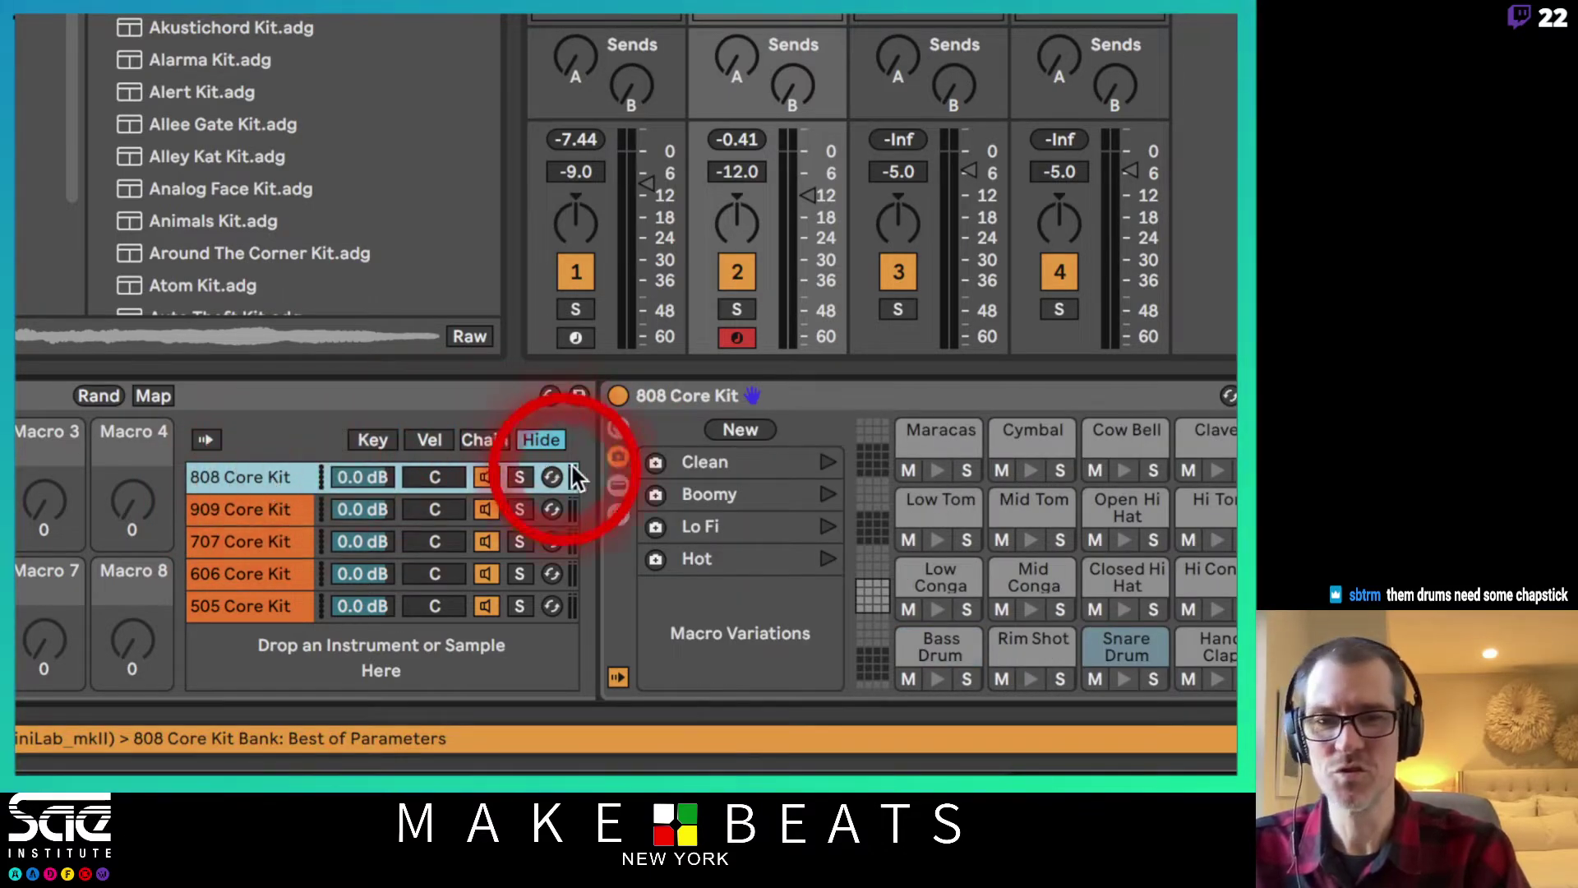
left_click(617, 454)
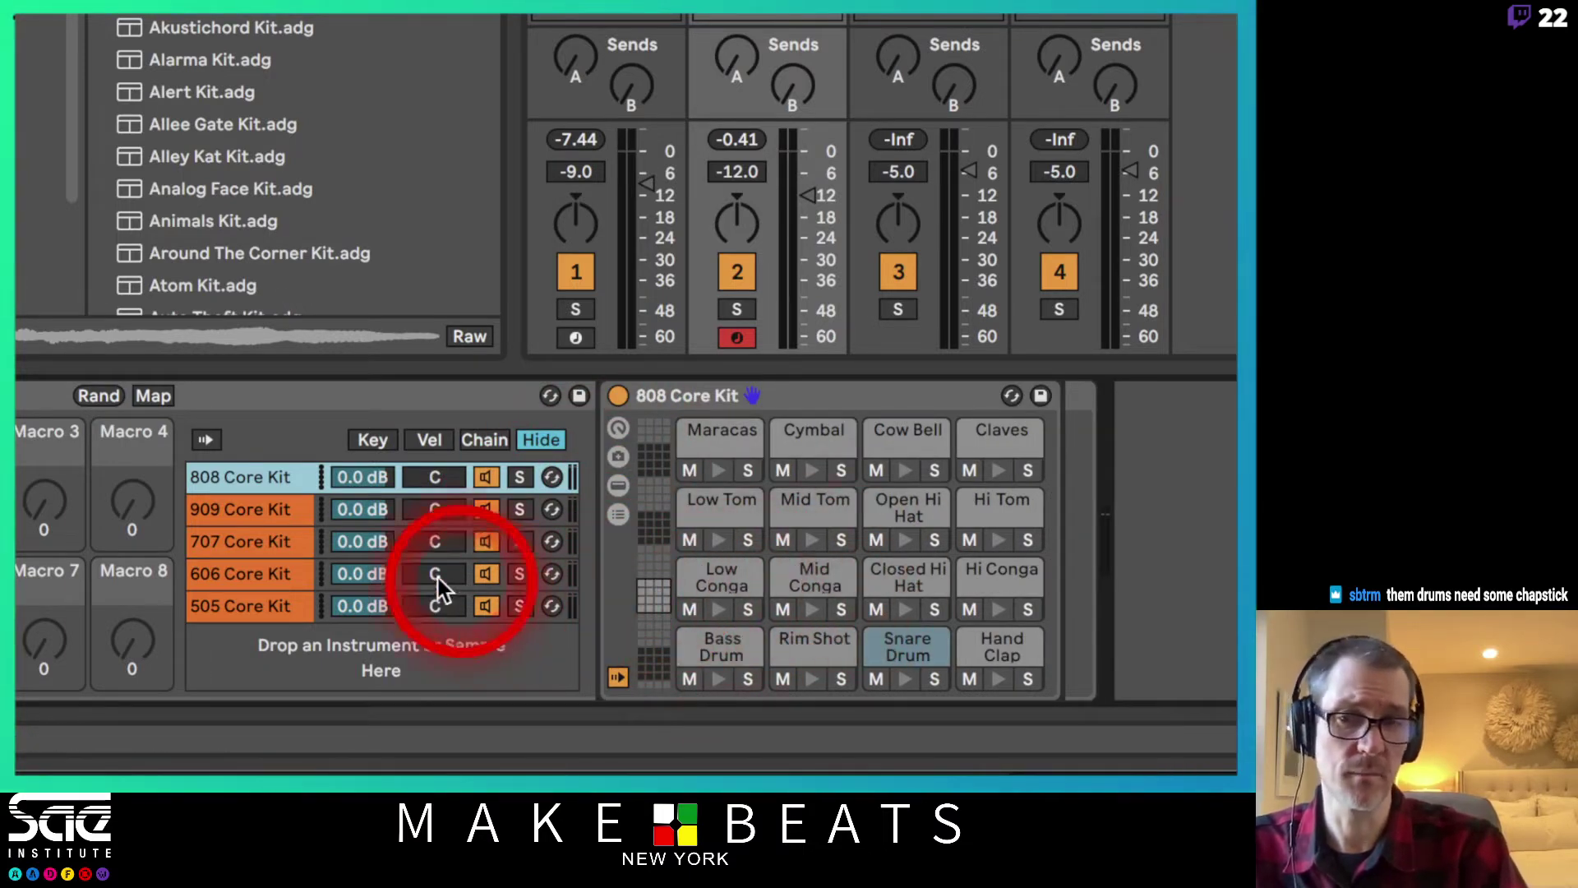
- Audition the 808, 909 and 707 Core Kit chains one after another in solo, then clear the solo
left_click(677, 646)
left_click(521, 477)
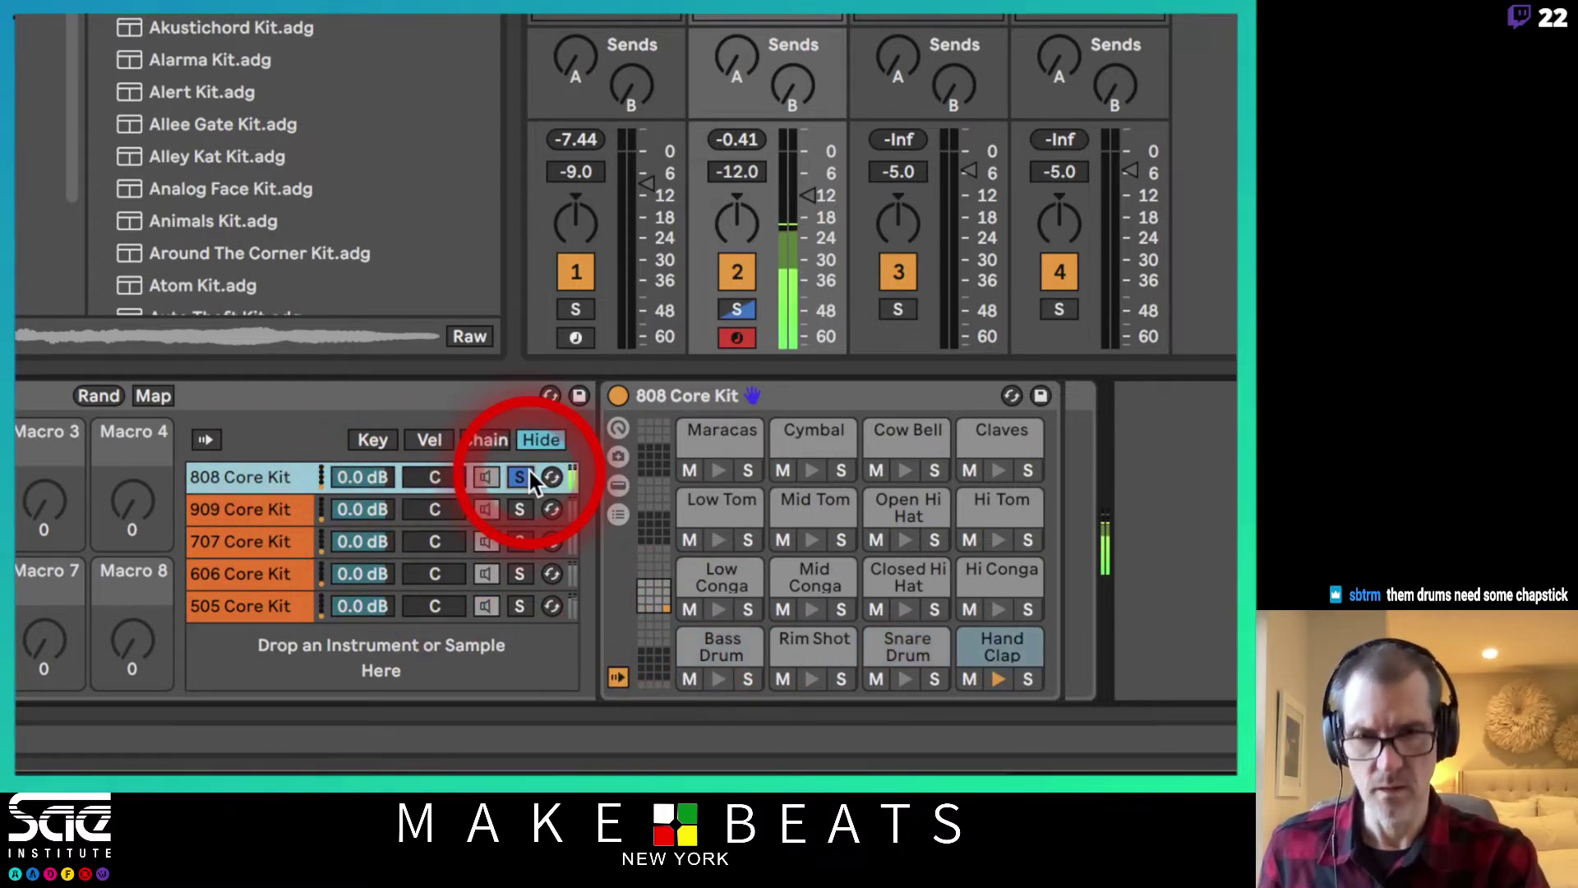
left_click(518, 510)
left_click(519, 475)
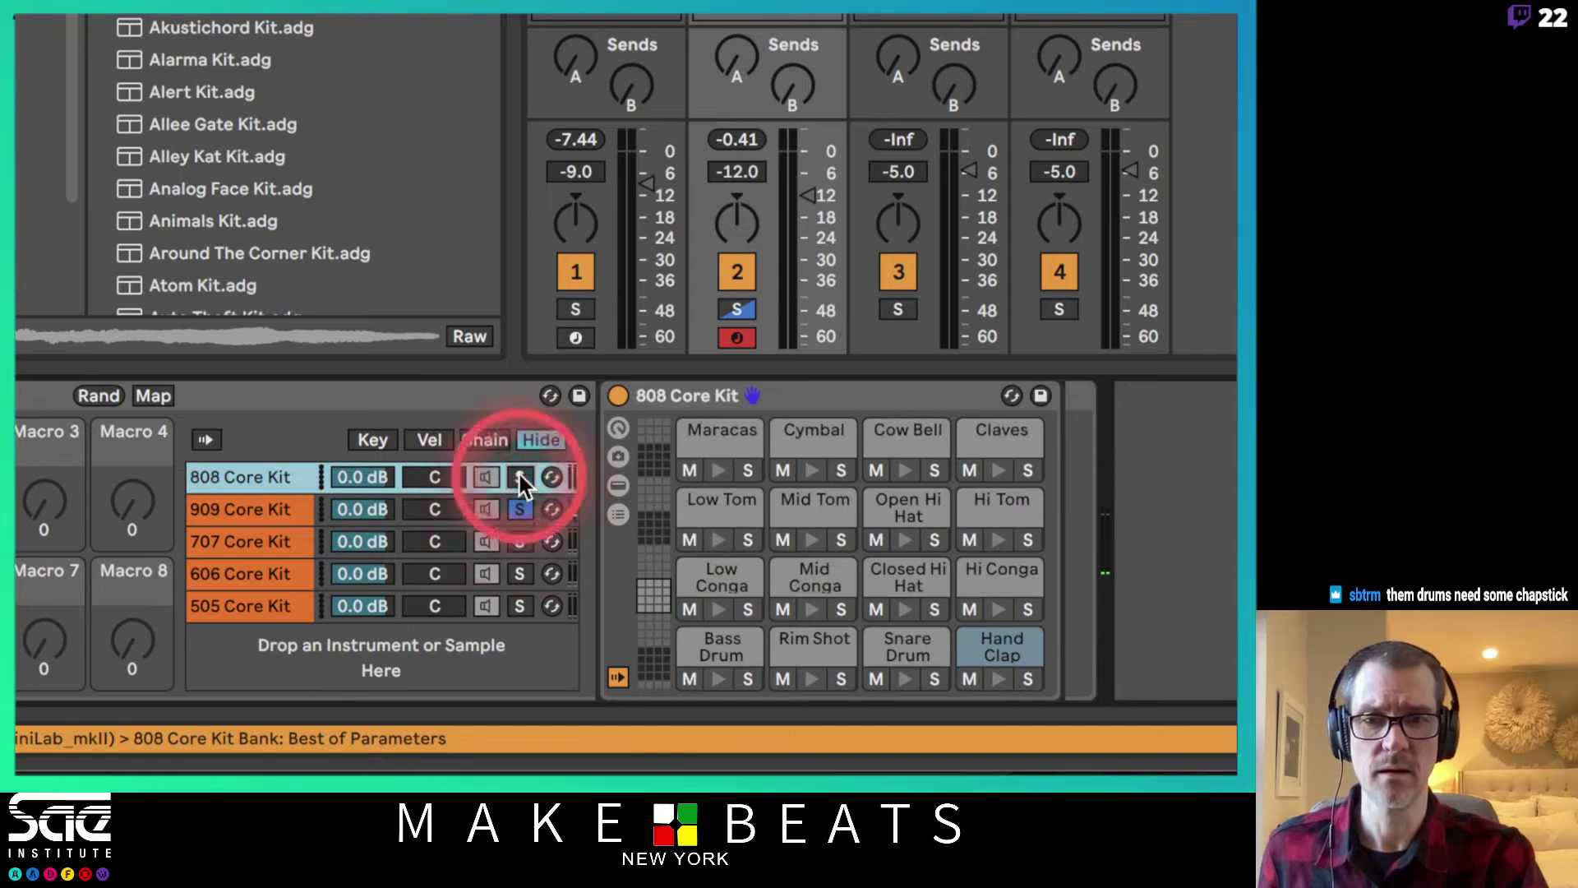
left_click(283, 513)
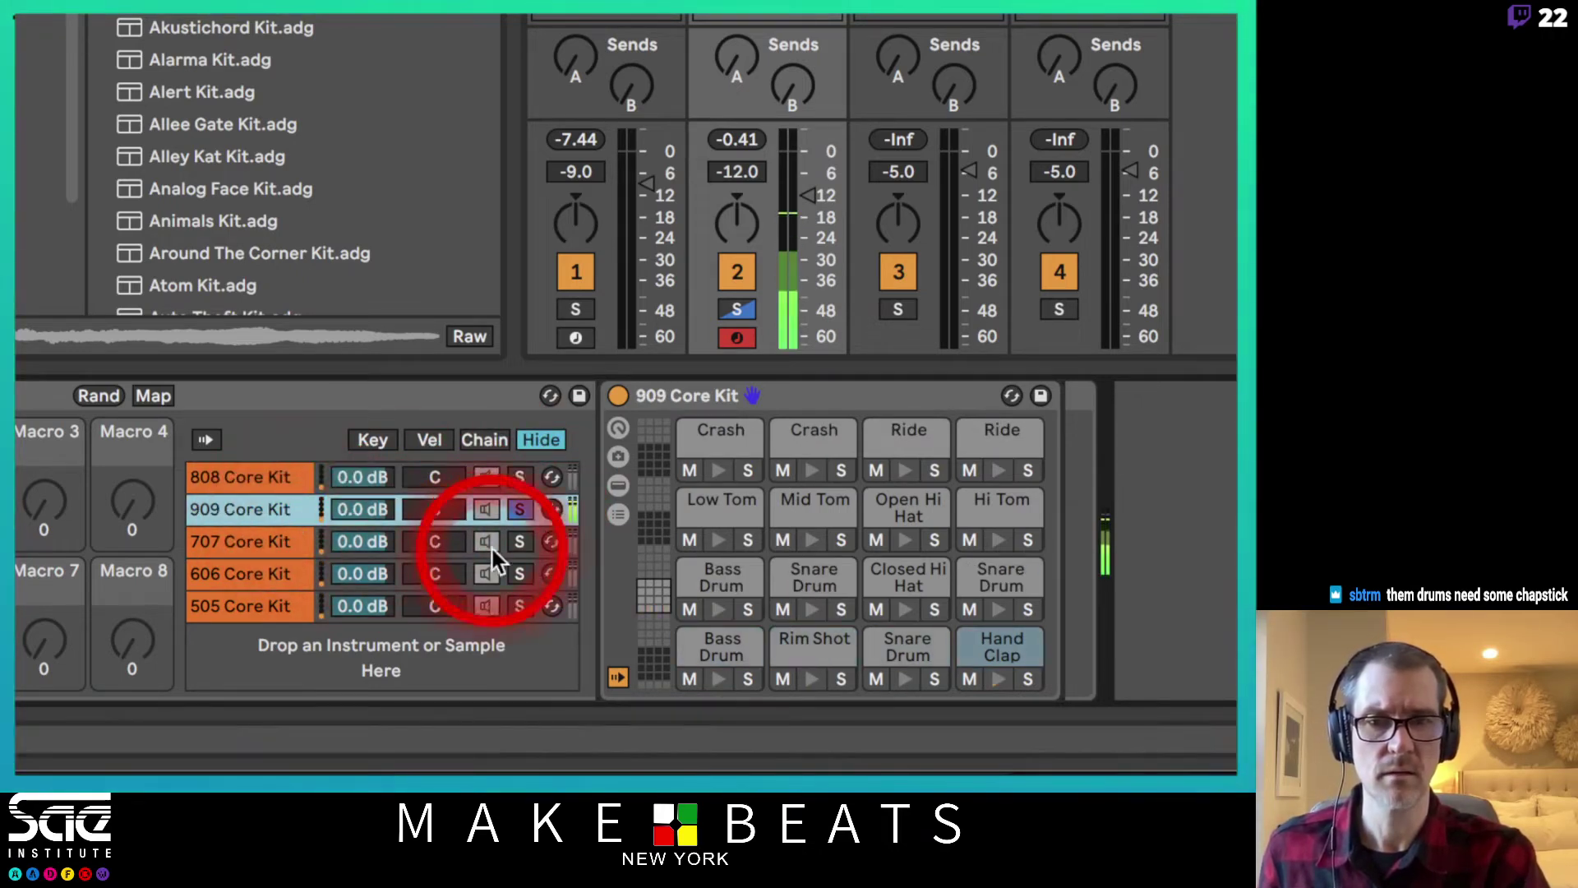
left_click(520, 539)
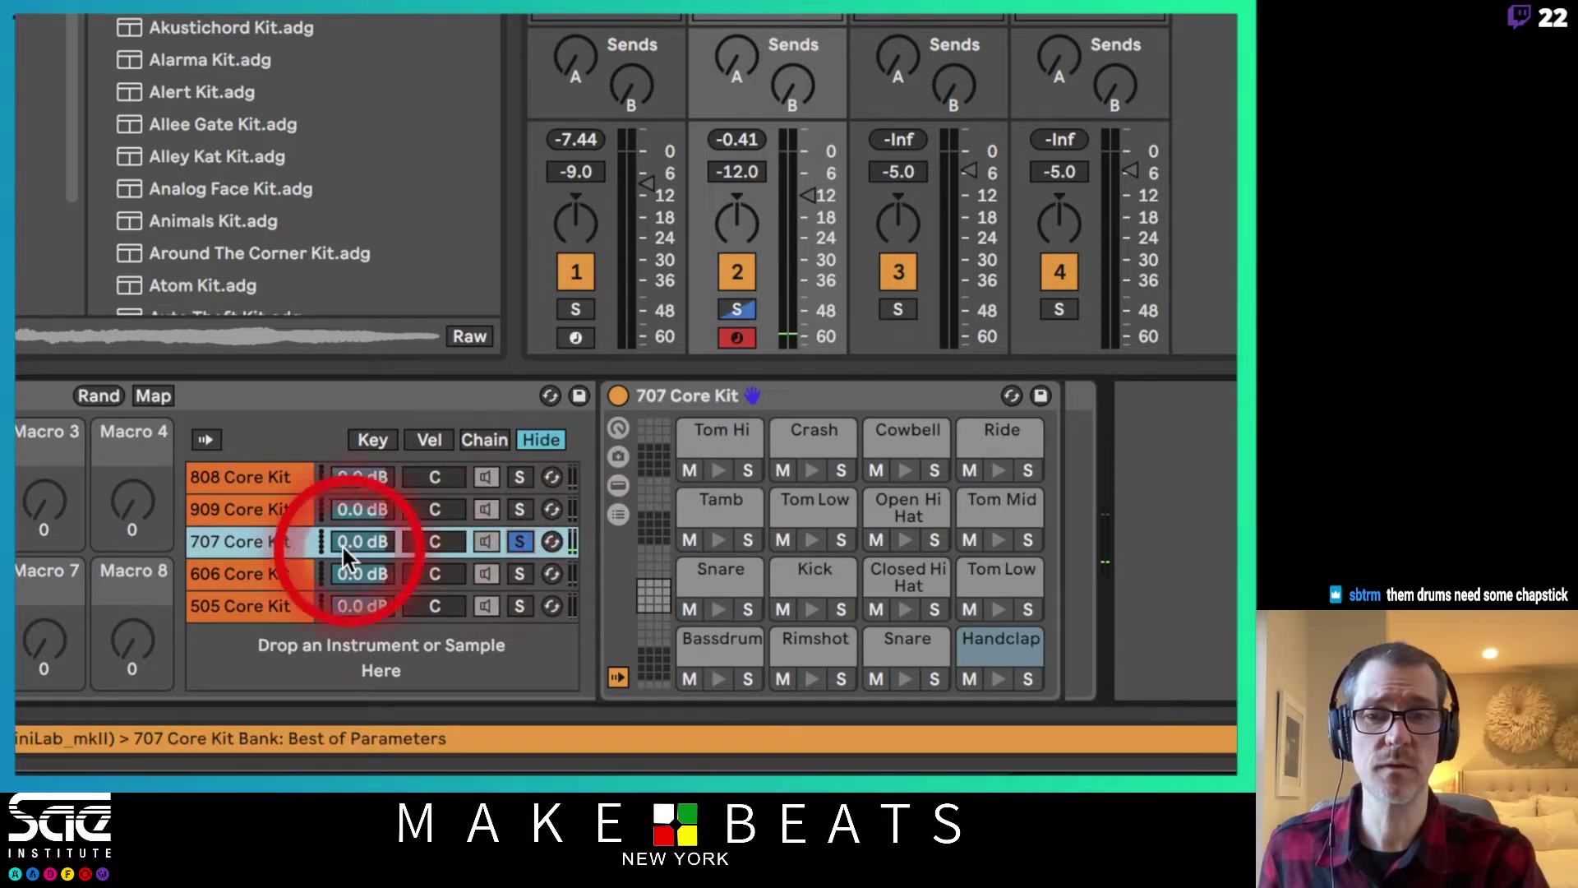
left_click(278, 546)
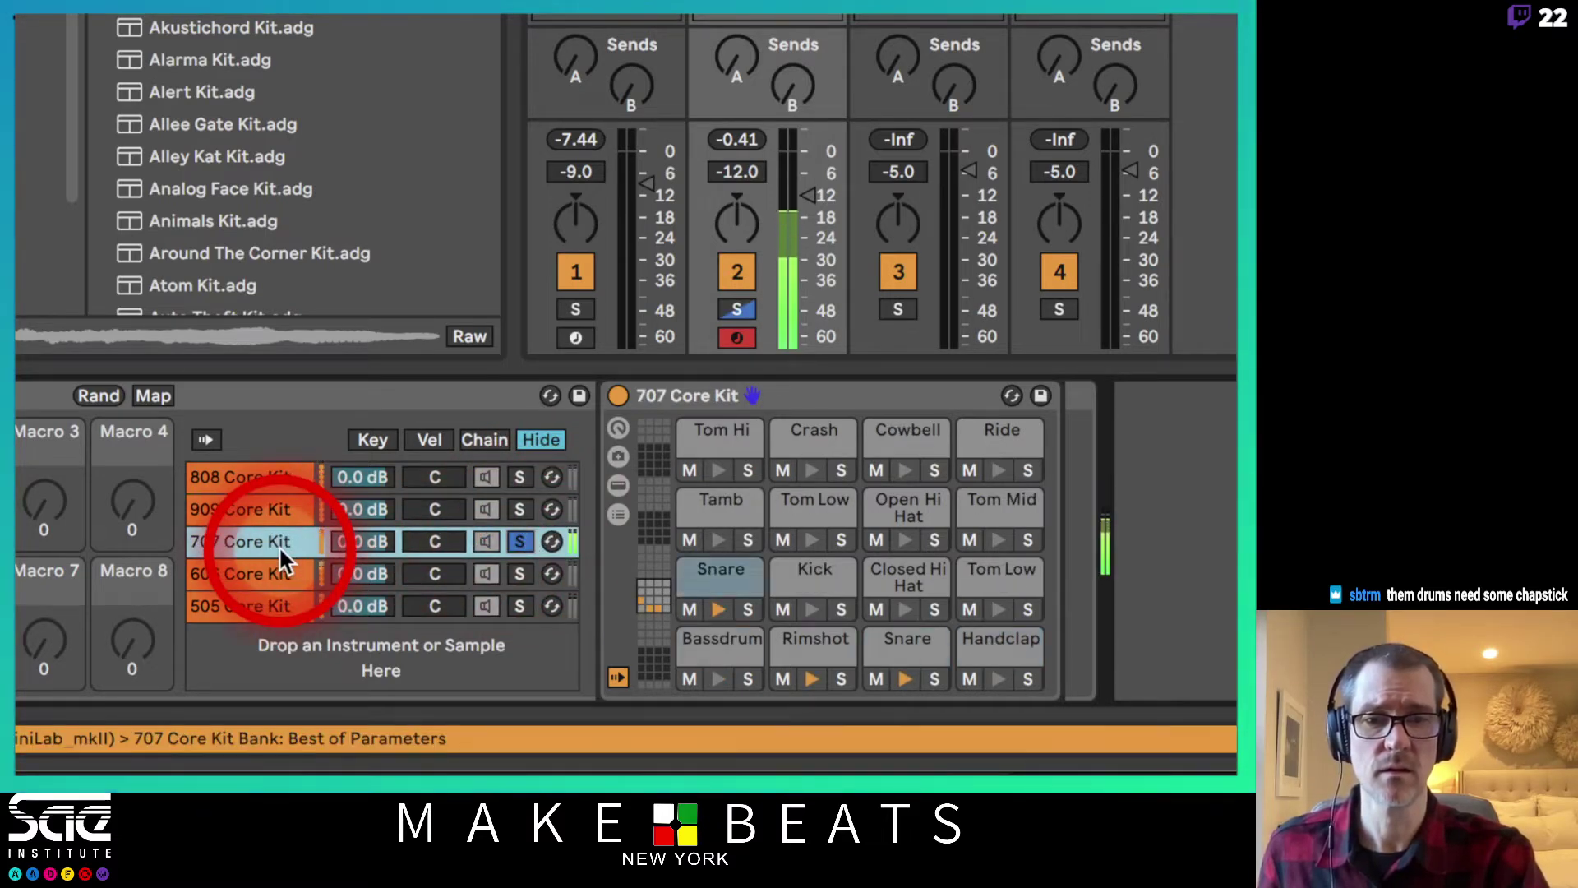
left_click(520, 543)
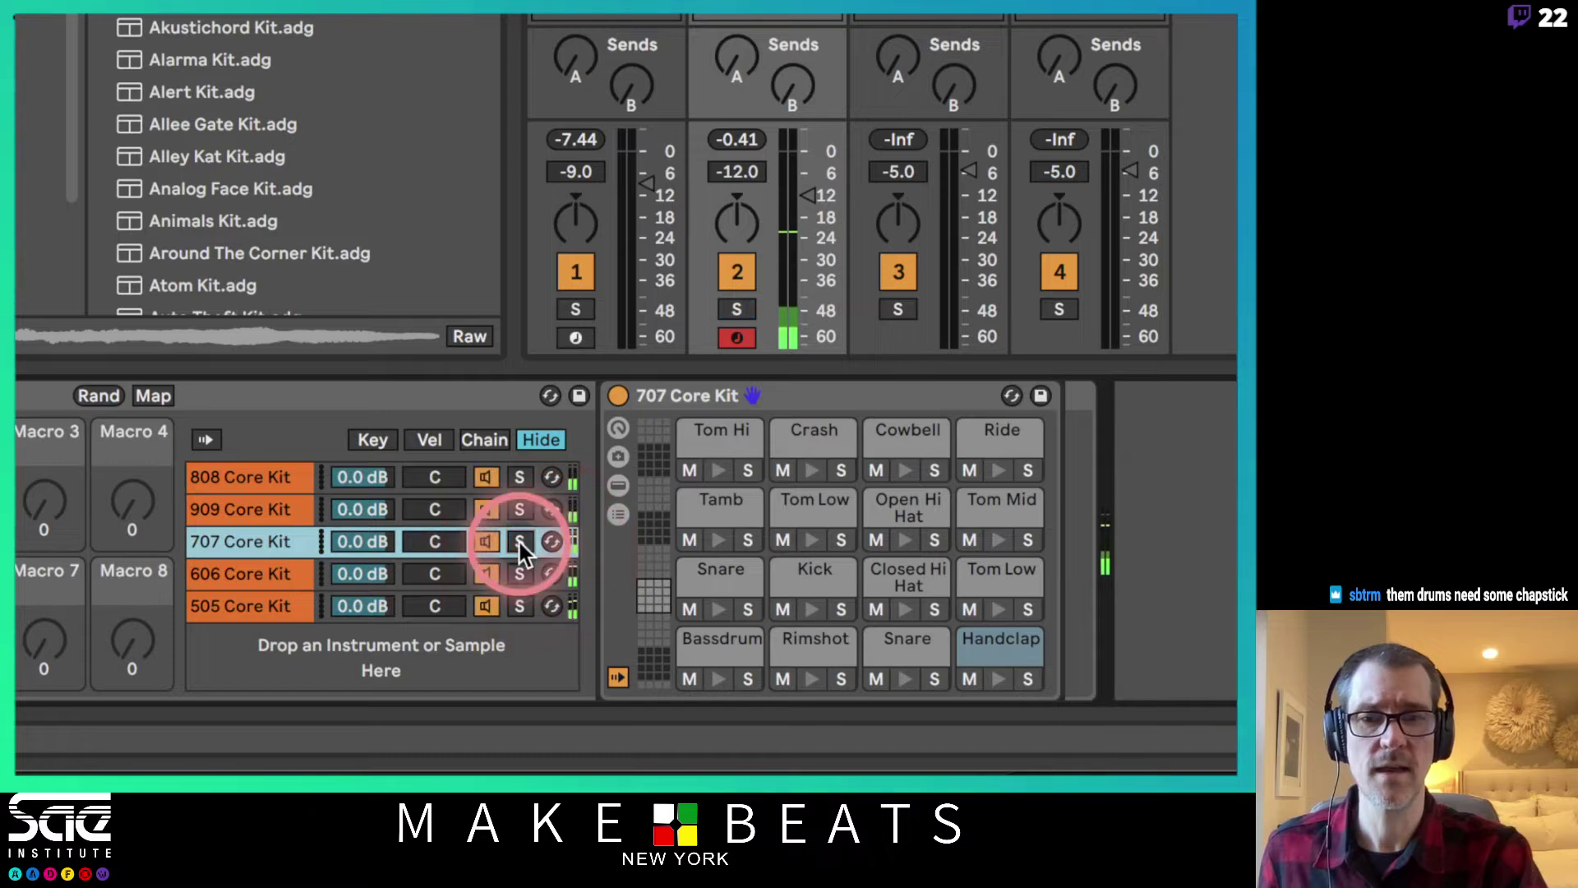
- Audition the 606 and 505 Core Kit chains, leave 505 soloed, and delete the 606 Core Kit chain
left_click(520, 563)
left_click(523, 573)
left_click(273, 575)
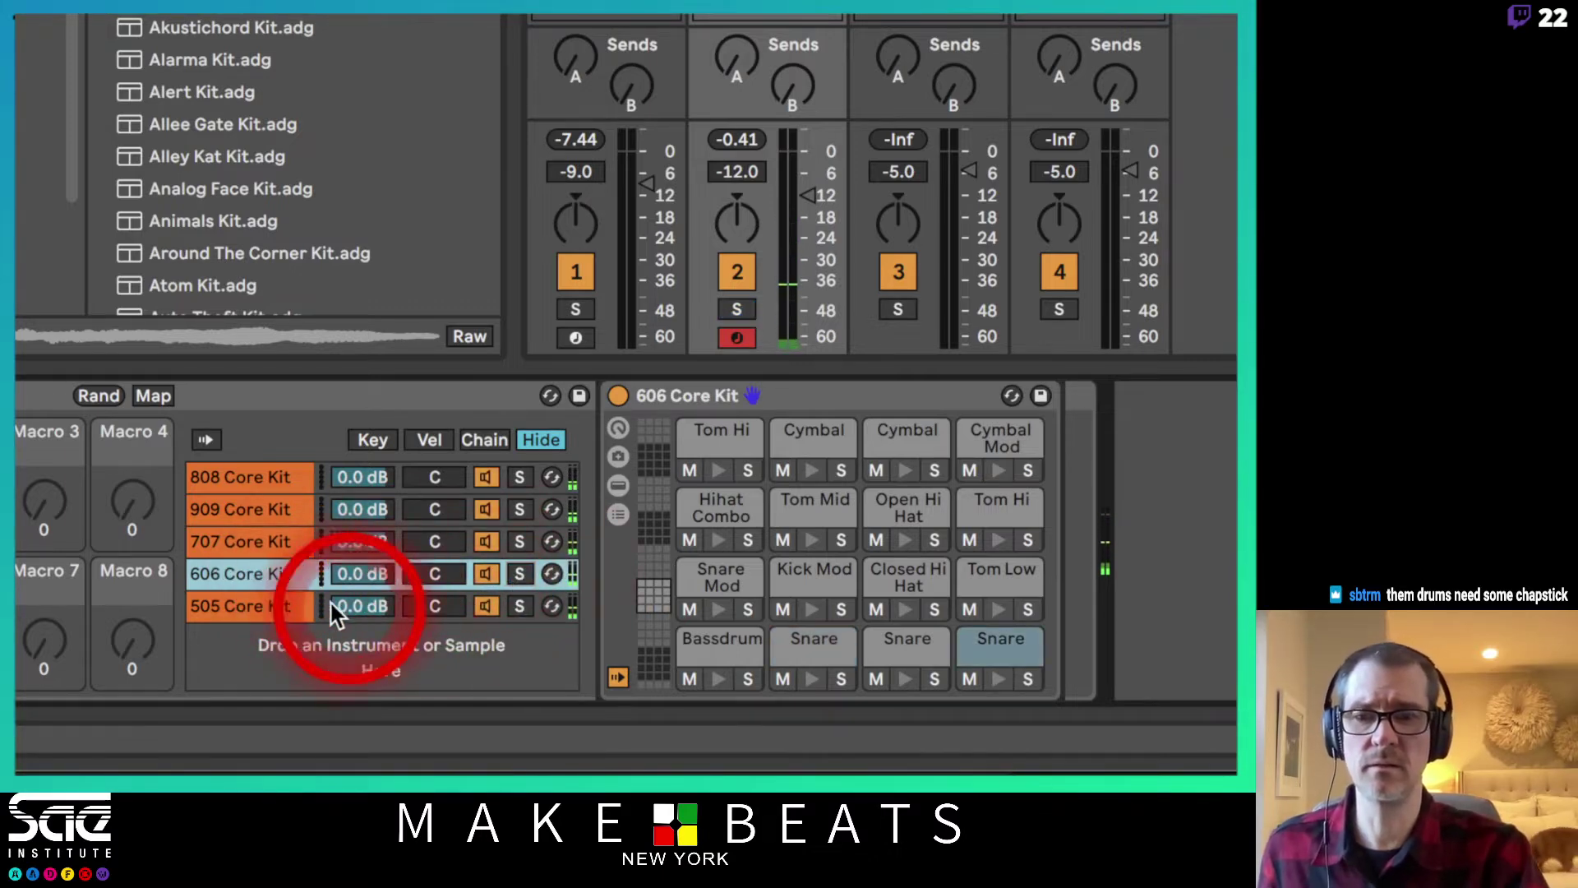
left_click(289, 603)
left_click(523, 605)
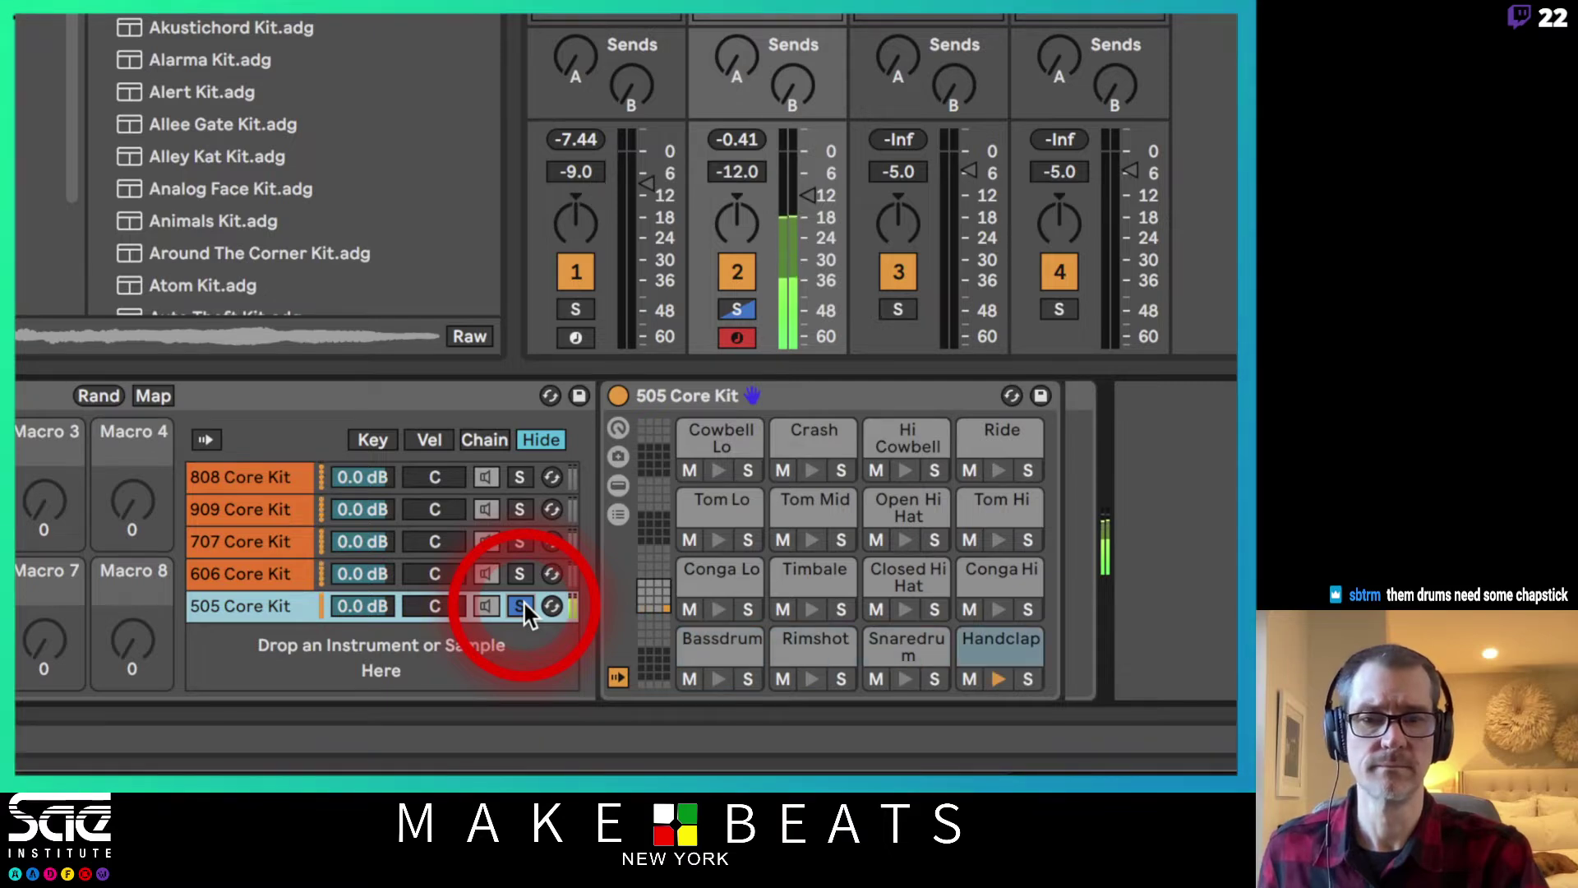
left_click(256, 571)
key("Delete")
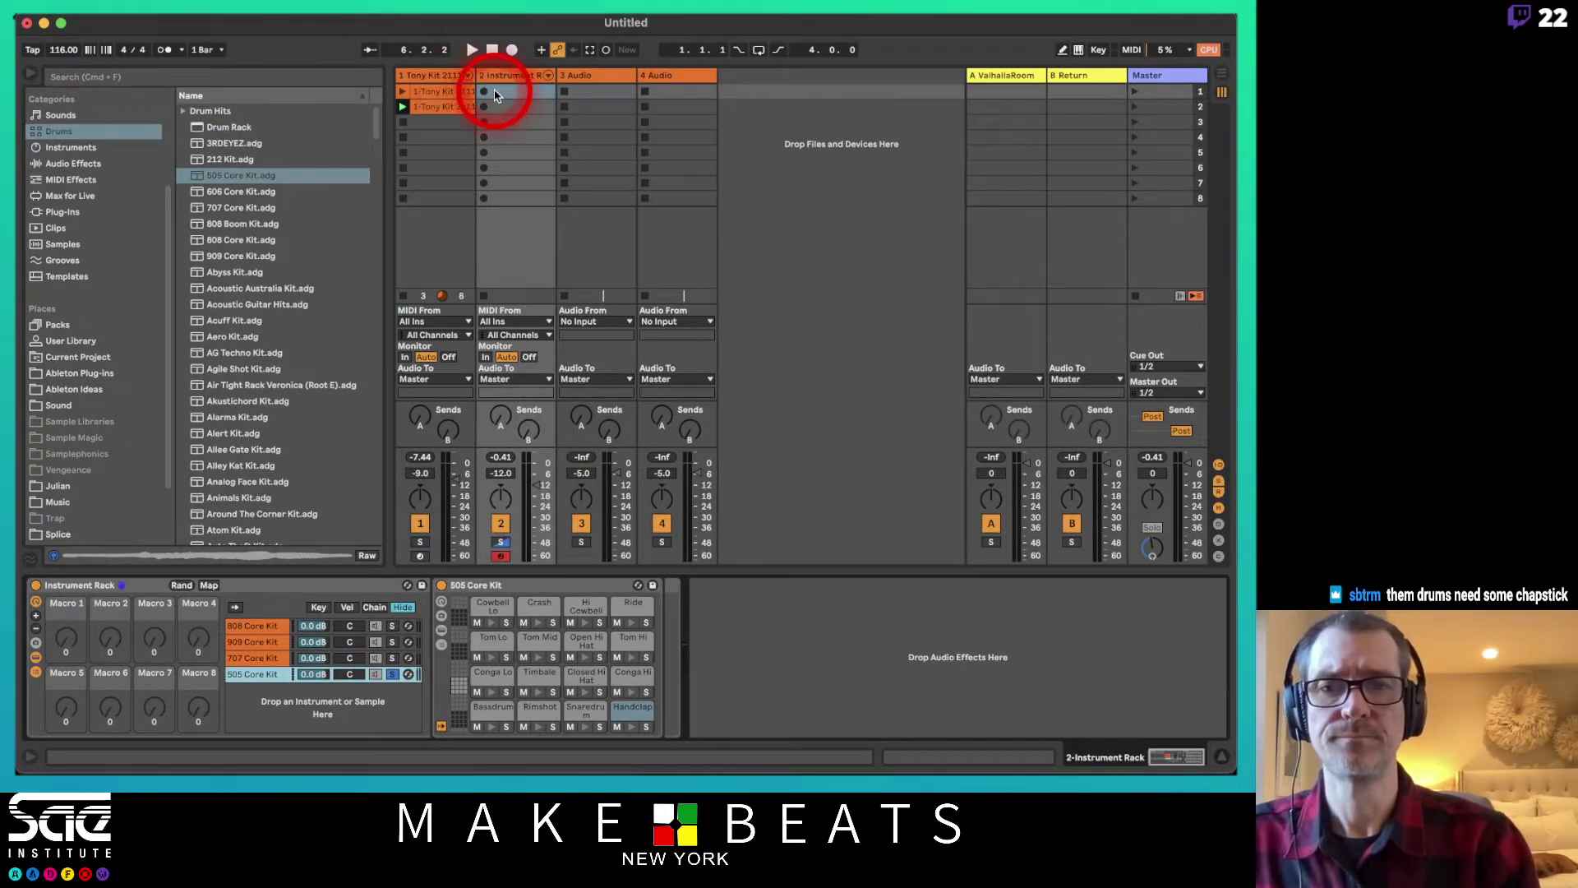
- Move the first Tony Kit clip from track 1 to the first slot of track 2, launch it and stop track 1
left_click_drag(495, 96, 493, 93)
left_click(484, 91)
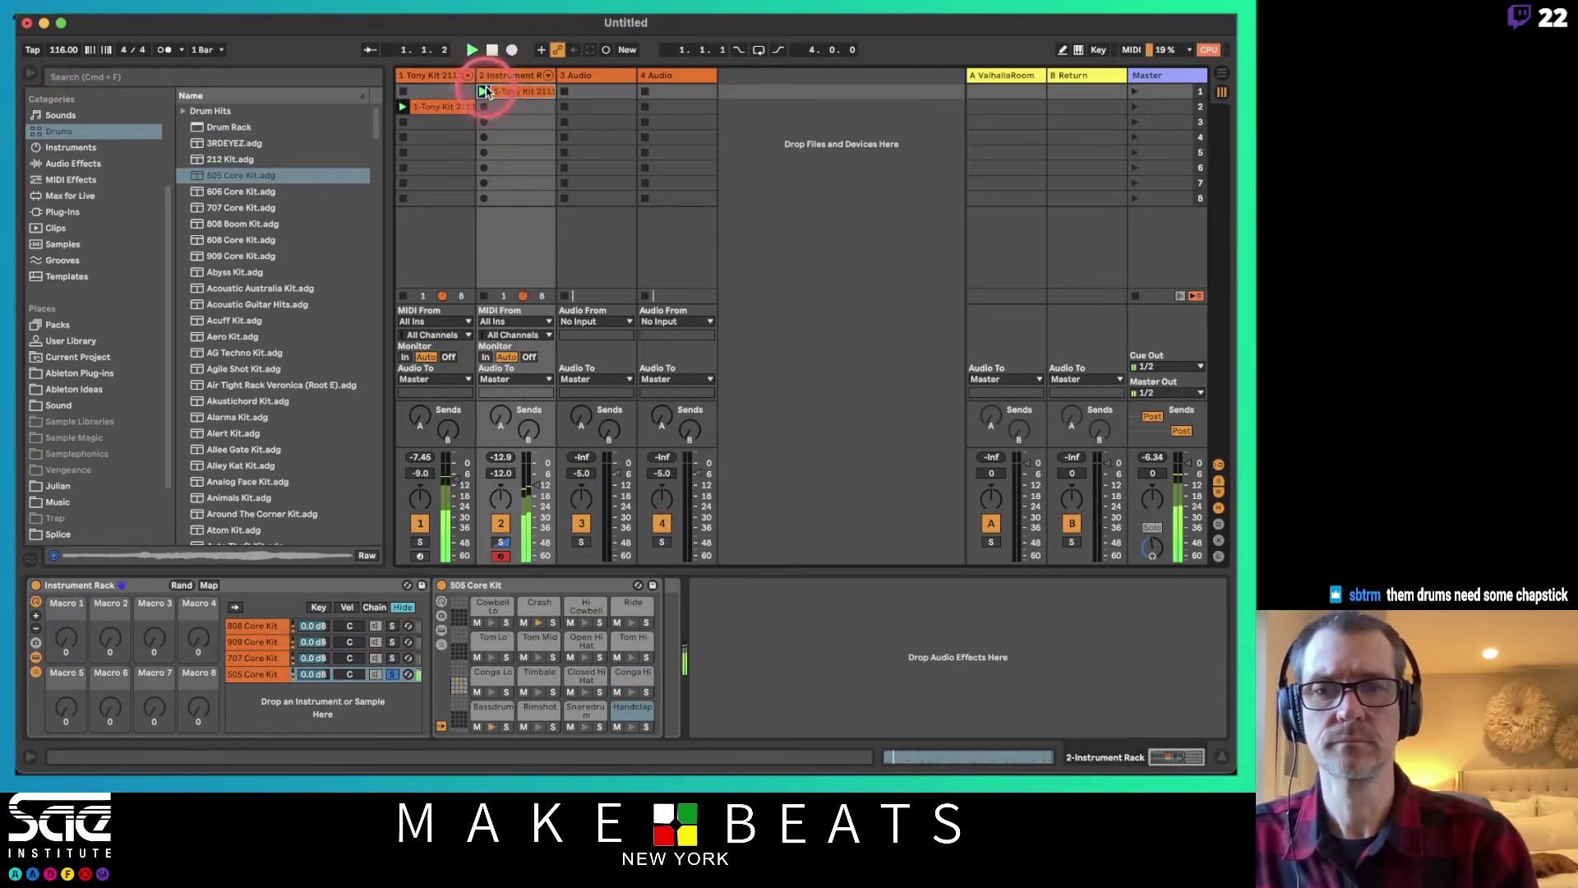
left_click(404, 123)
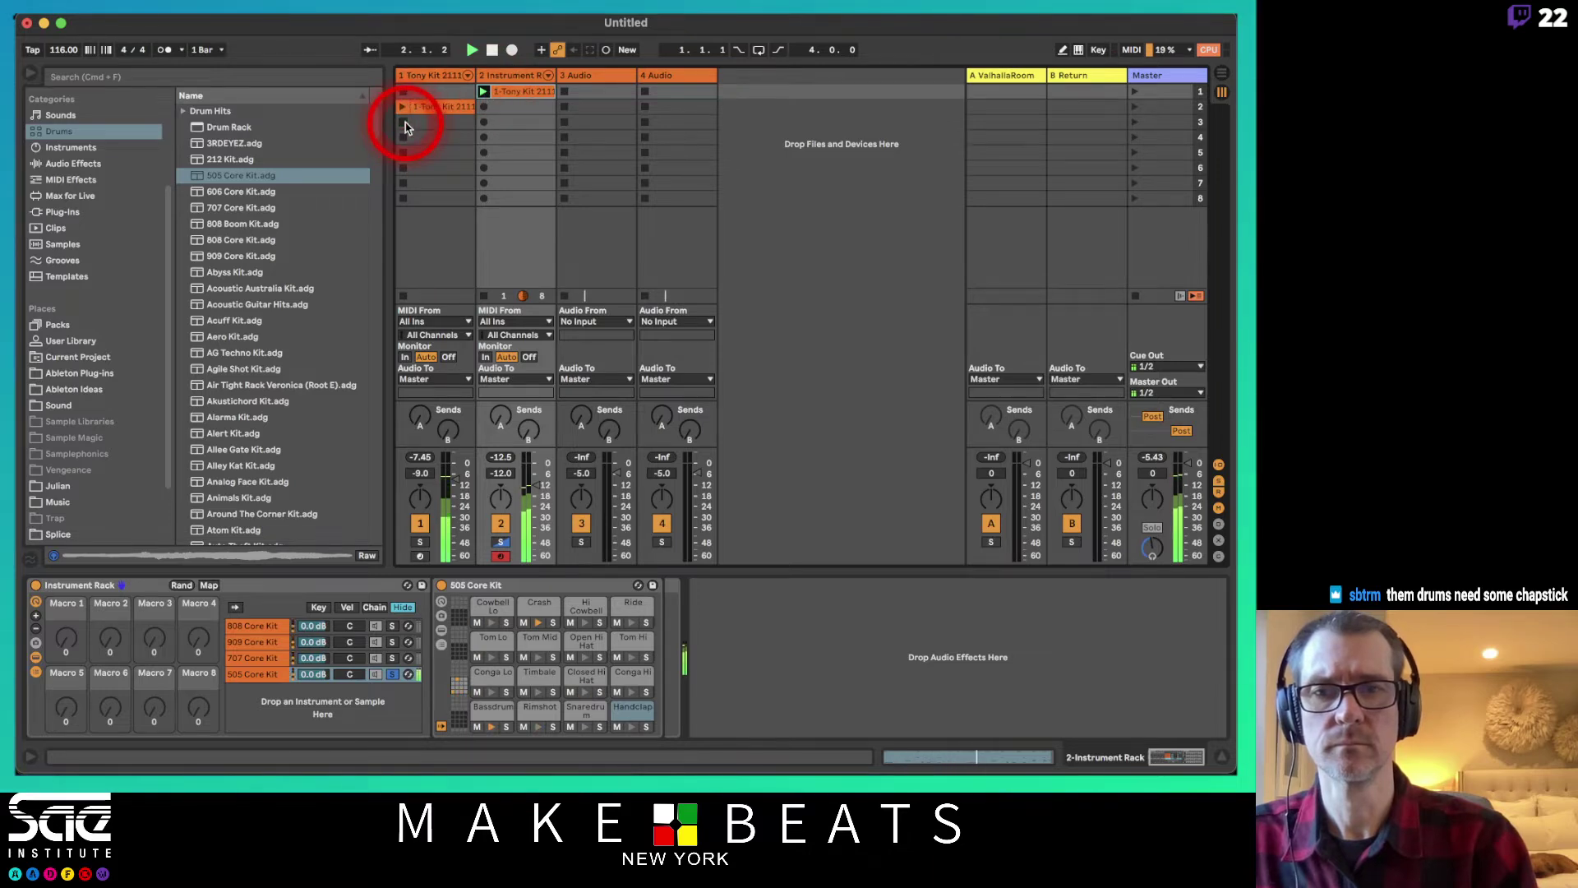
- Delete all Cymbal | Crash notes from the clip on track 2
double_click(527, 92)
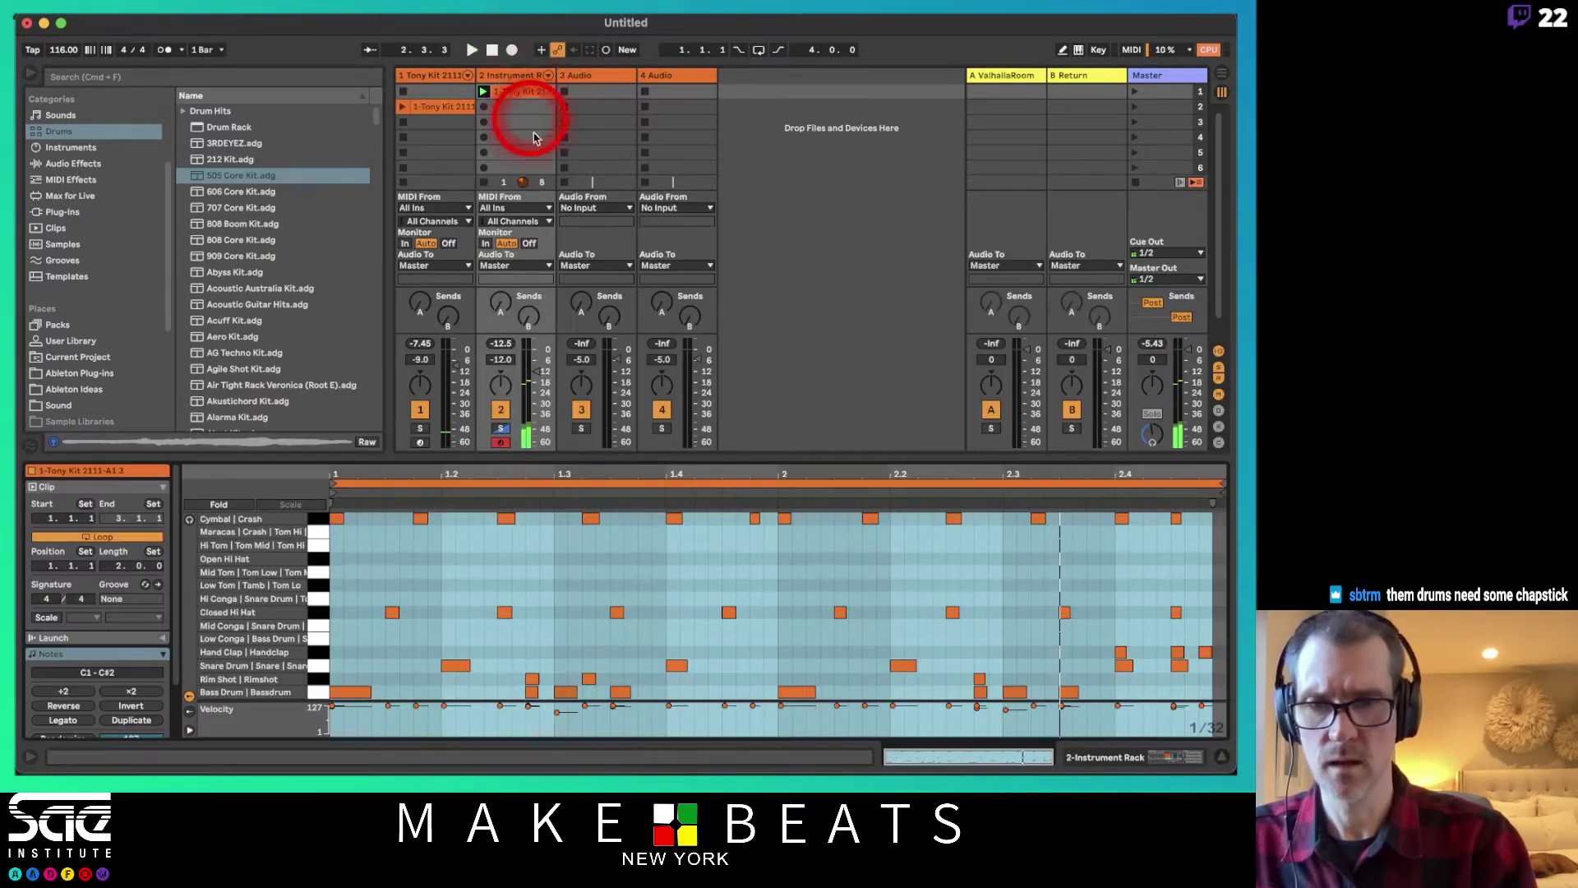
left_click(313, 521)
key("Delete")
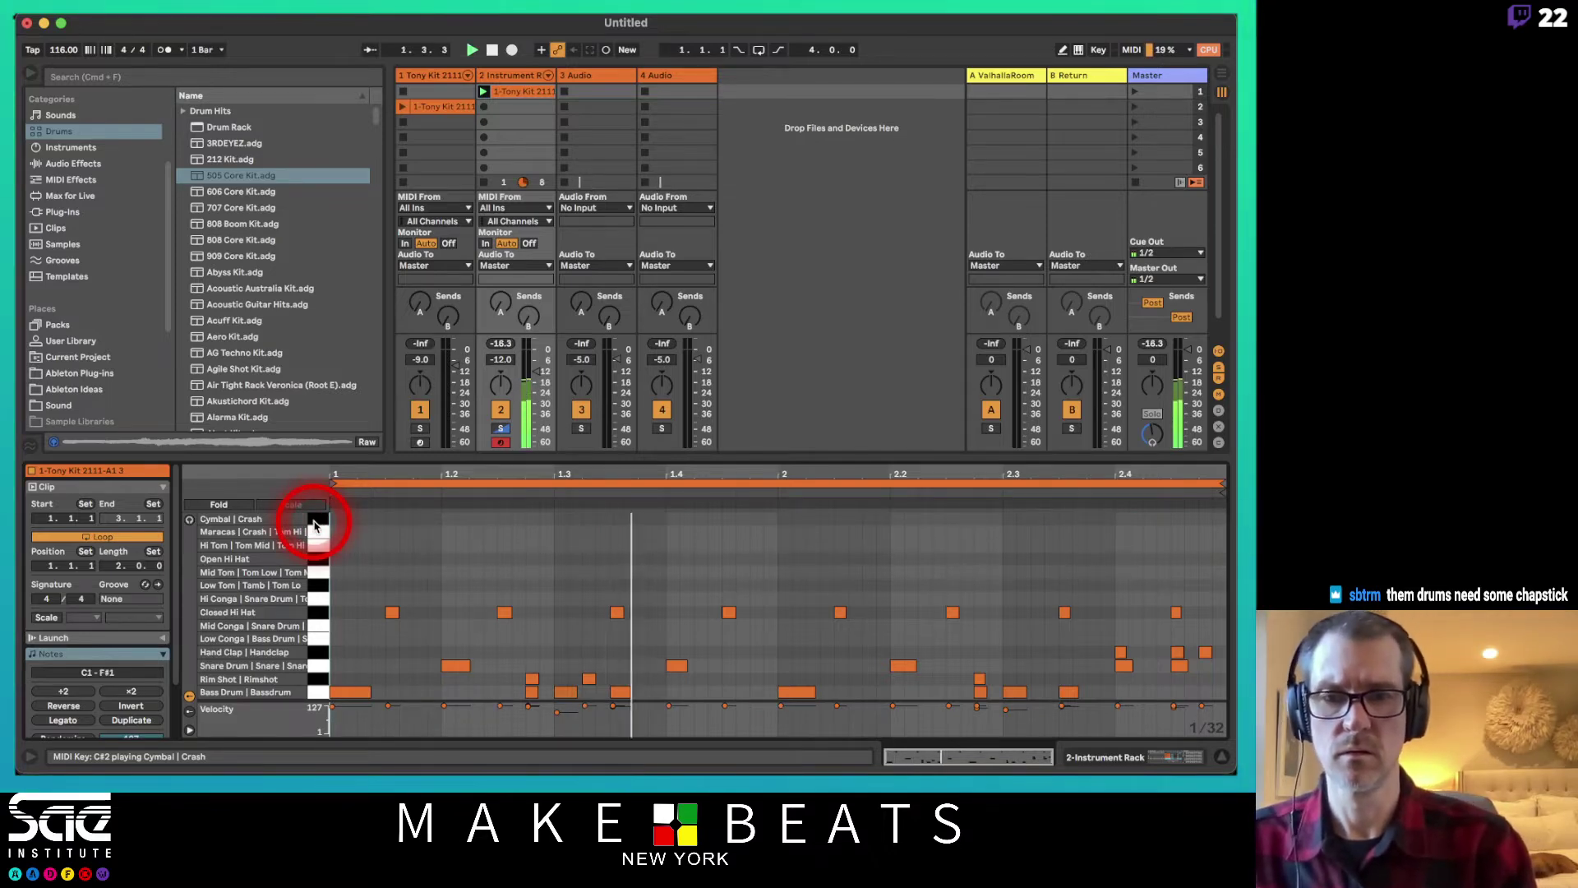
- Raise the volume of track 2 to -5.6 dB and show its Instrument Rack again
left_click_drag(529, 377, 535, 369)
left_click(526, 75)
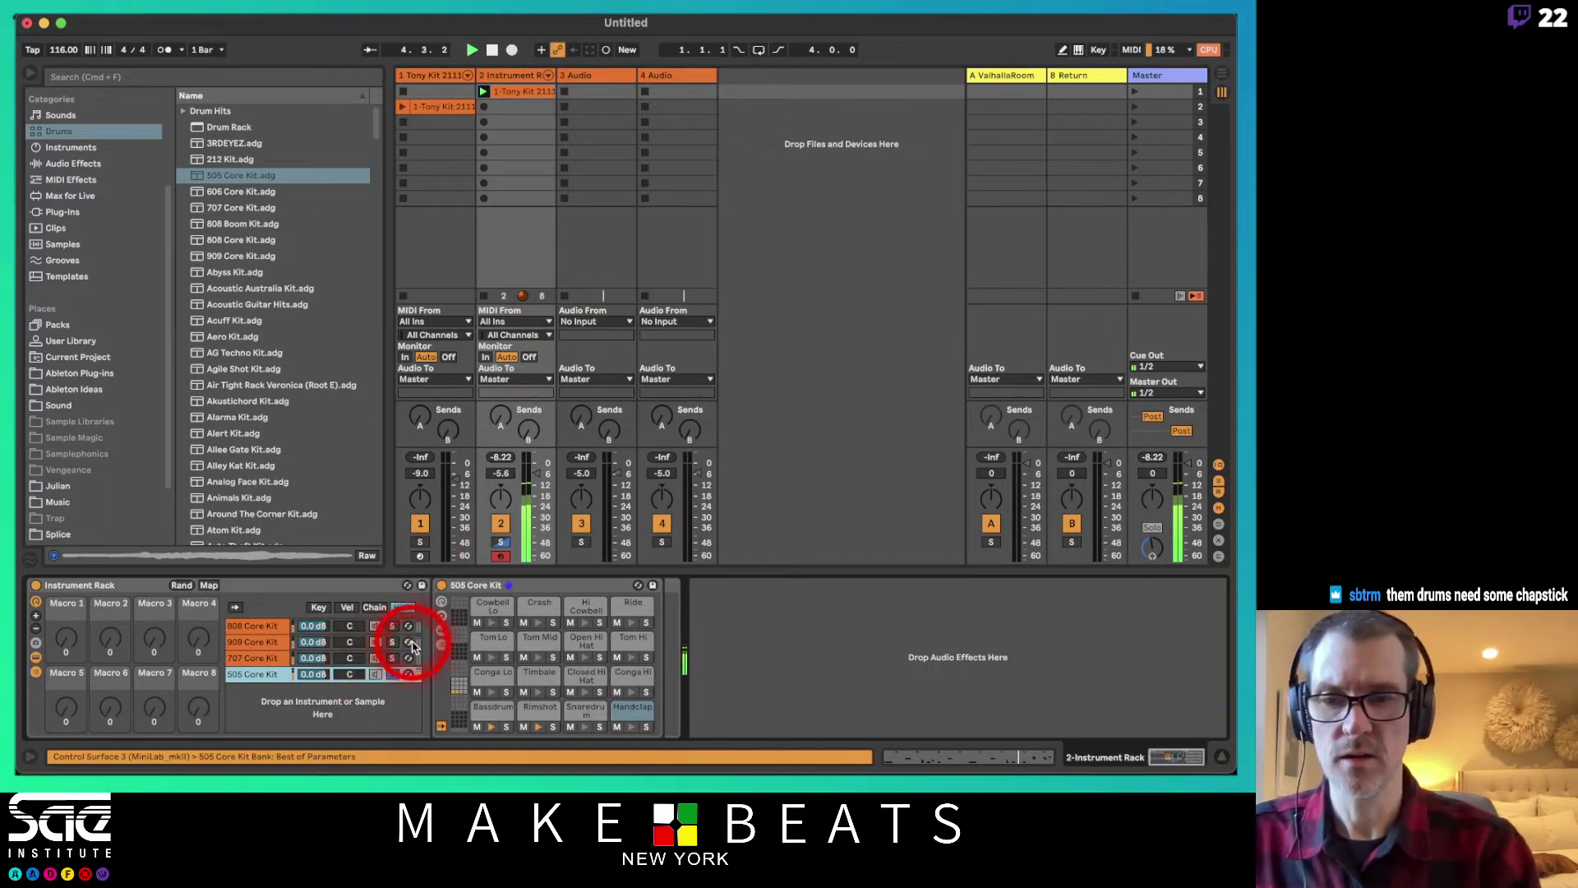
- Compare the 808, 909, 707 and 505 Core Kits on the playing clip by soloing each chain, then clear the solo
left_click(392, 626)
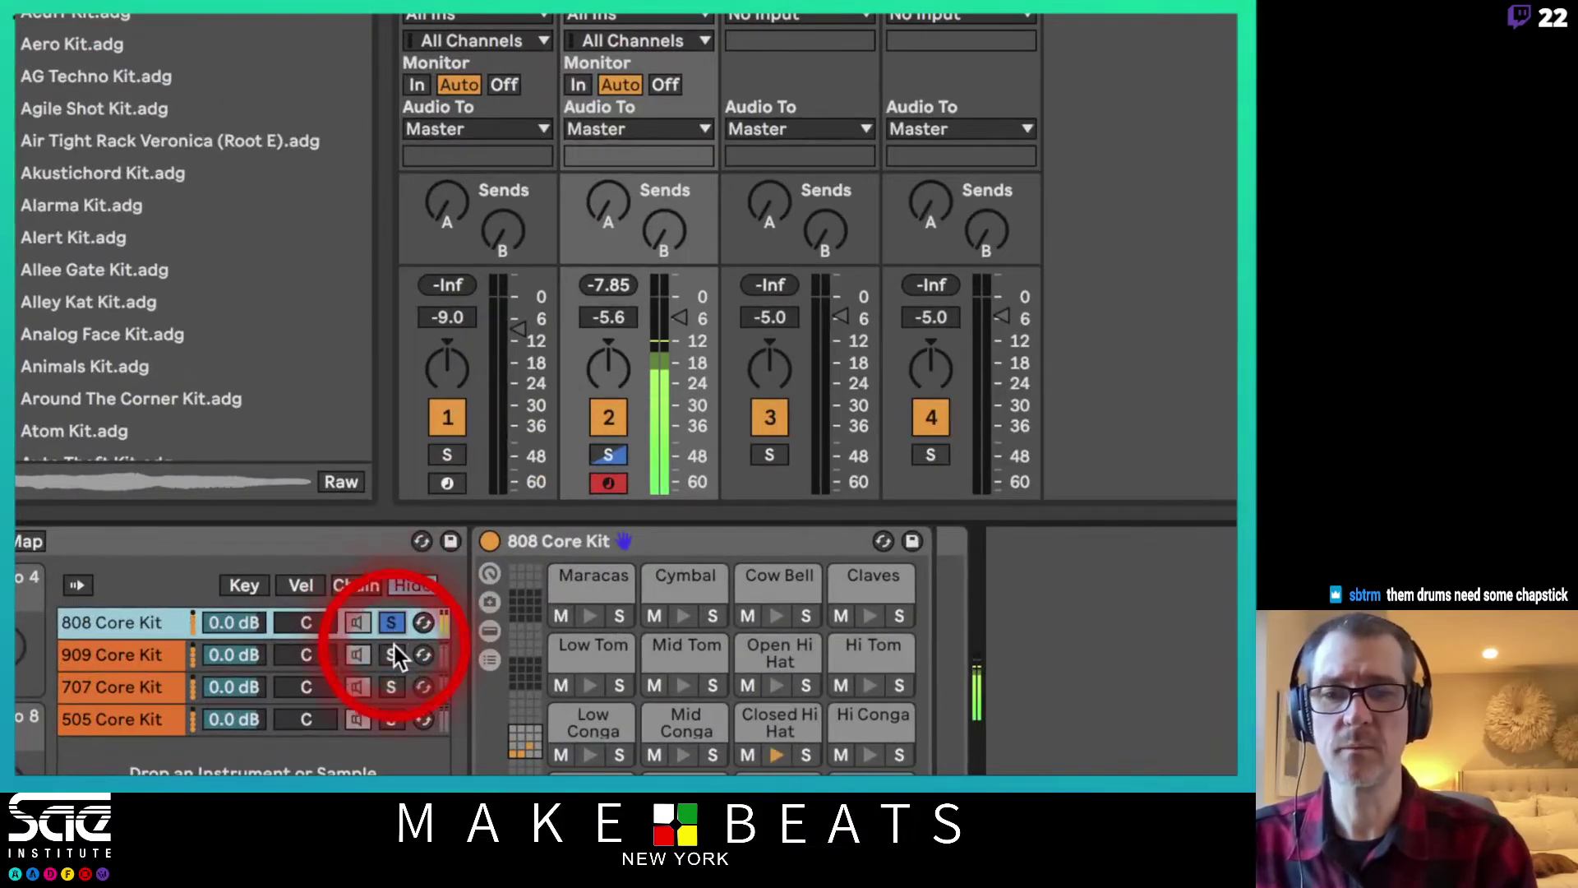
left_click(391, 654)
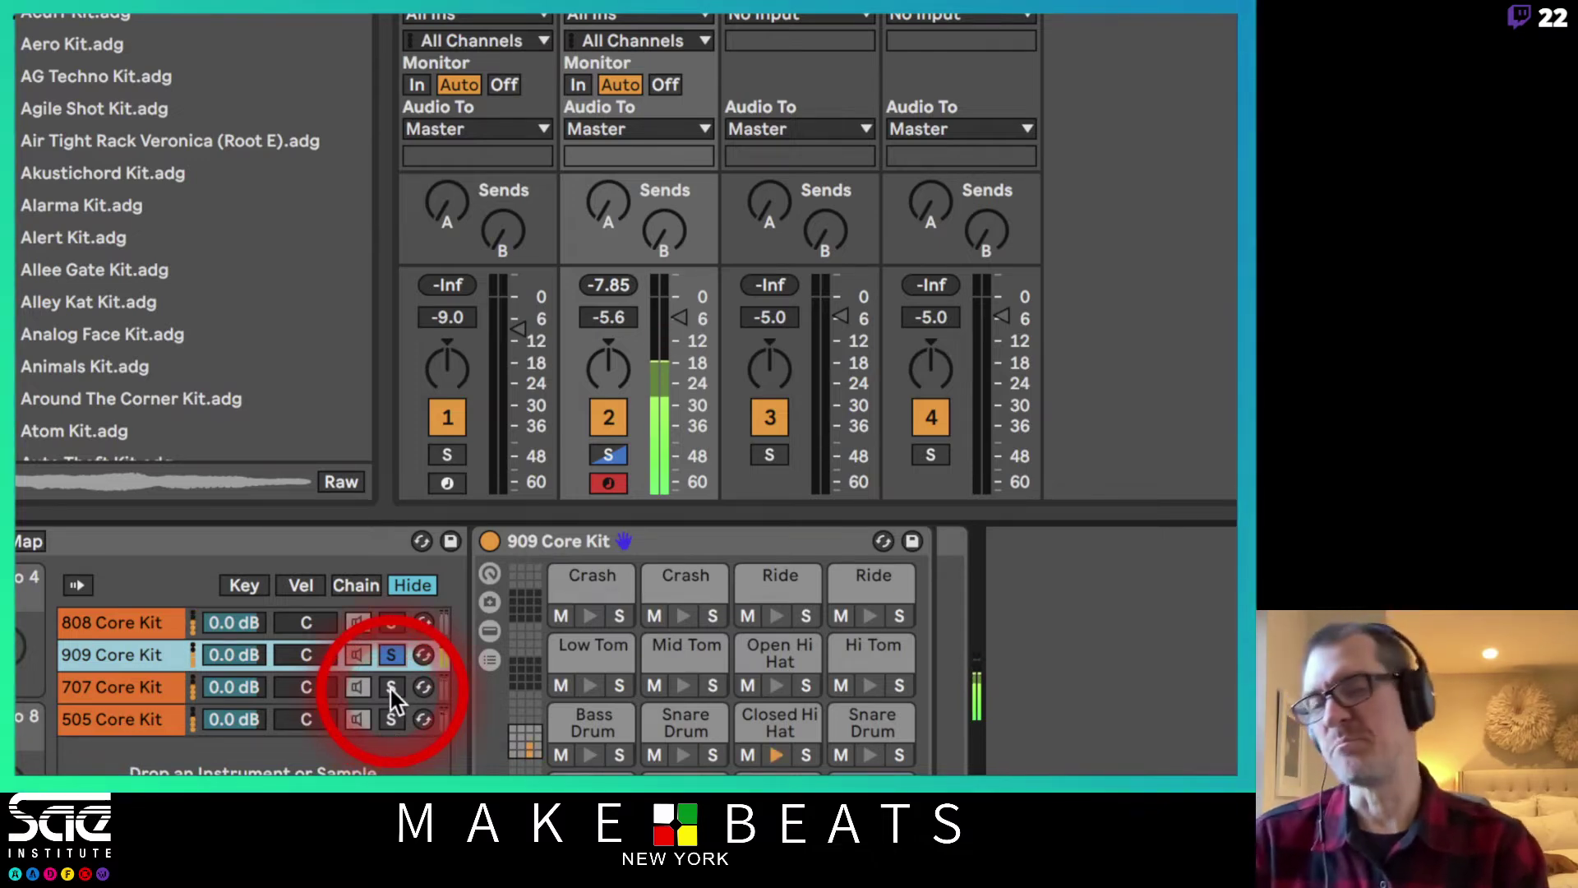
left_click(391, 687)
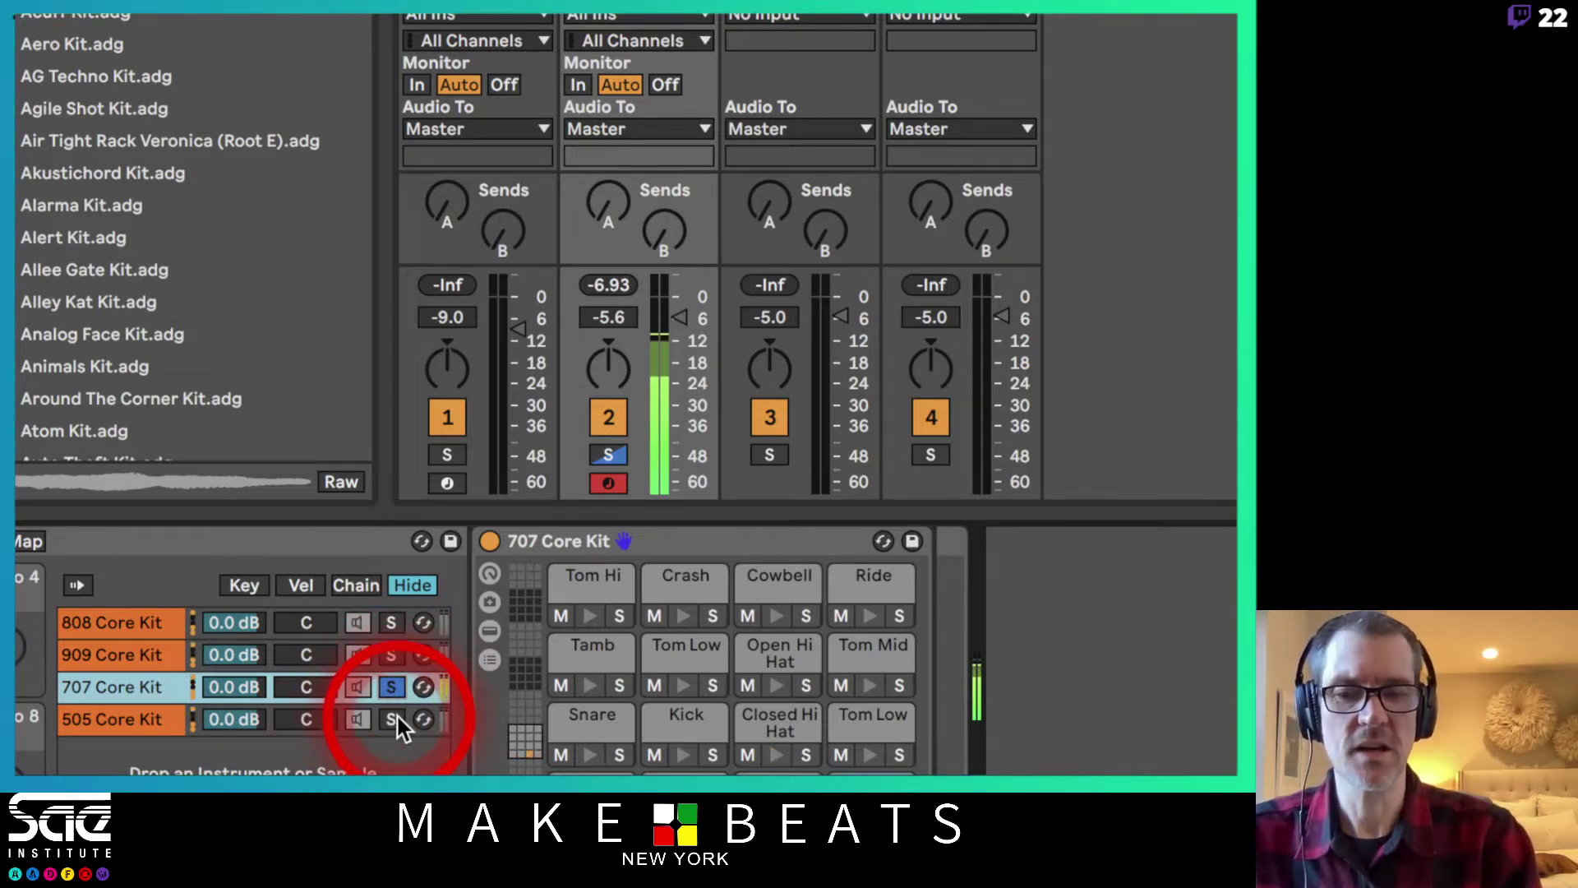
left_click(391, 719)
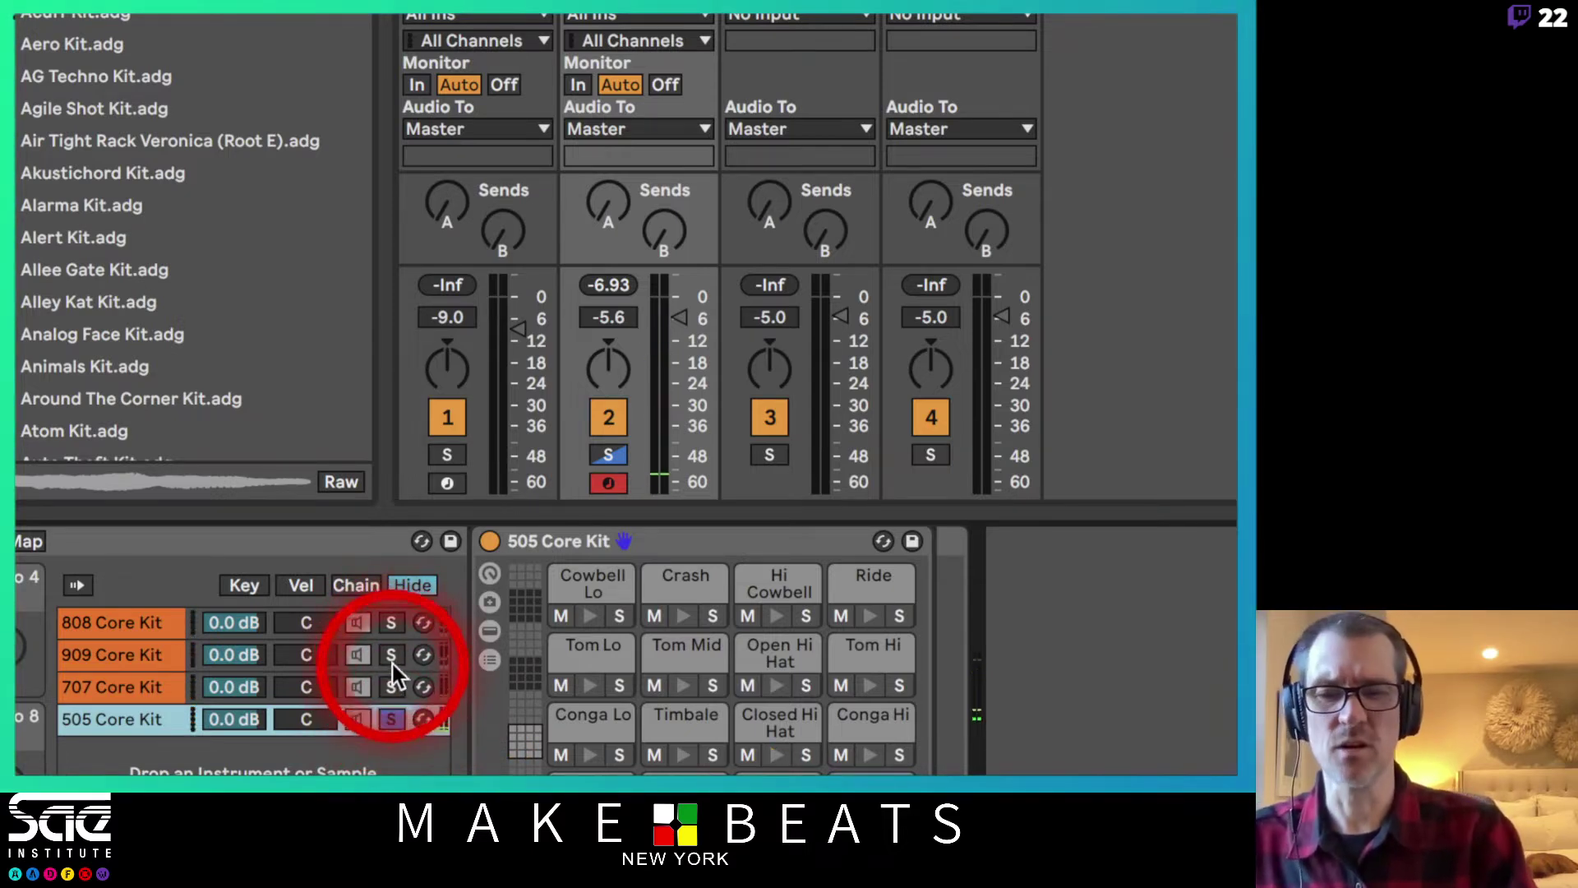
left_click(395, 717)
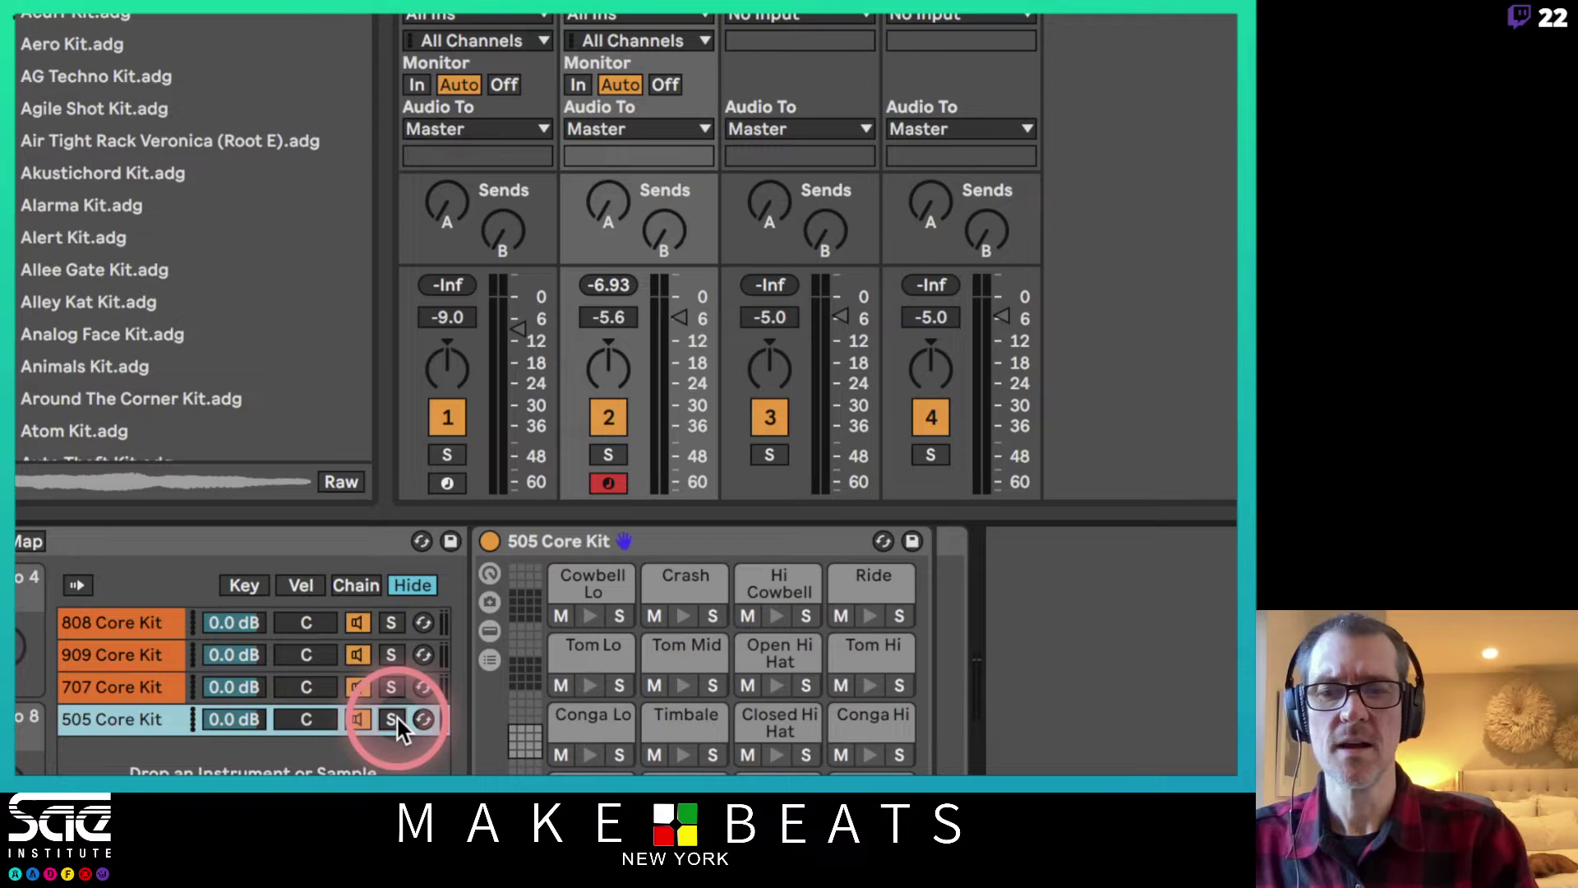
- Show the rack's chain zones and place the 909, 707 and 505 Core Kit zones at values 1, 2 and 3
left_click(347, 584)
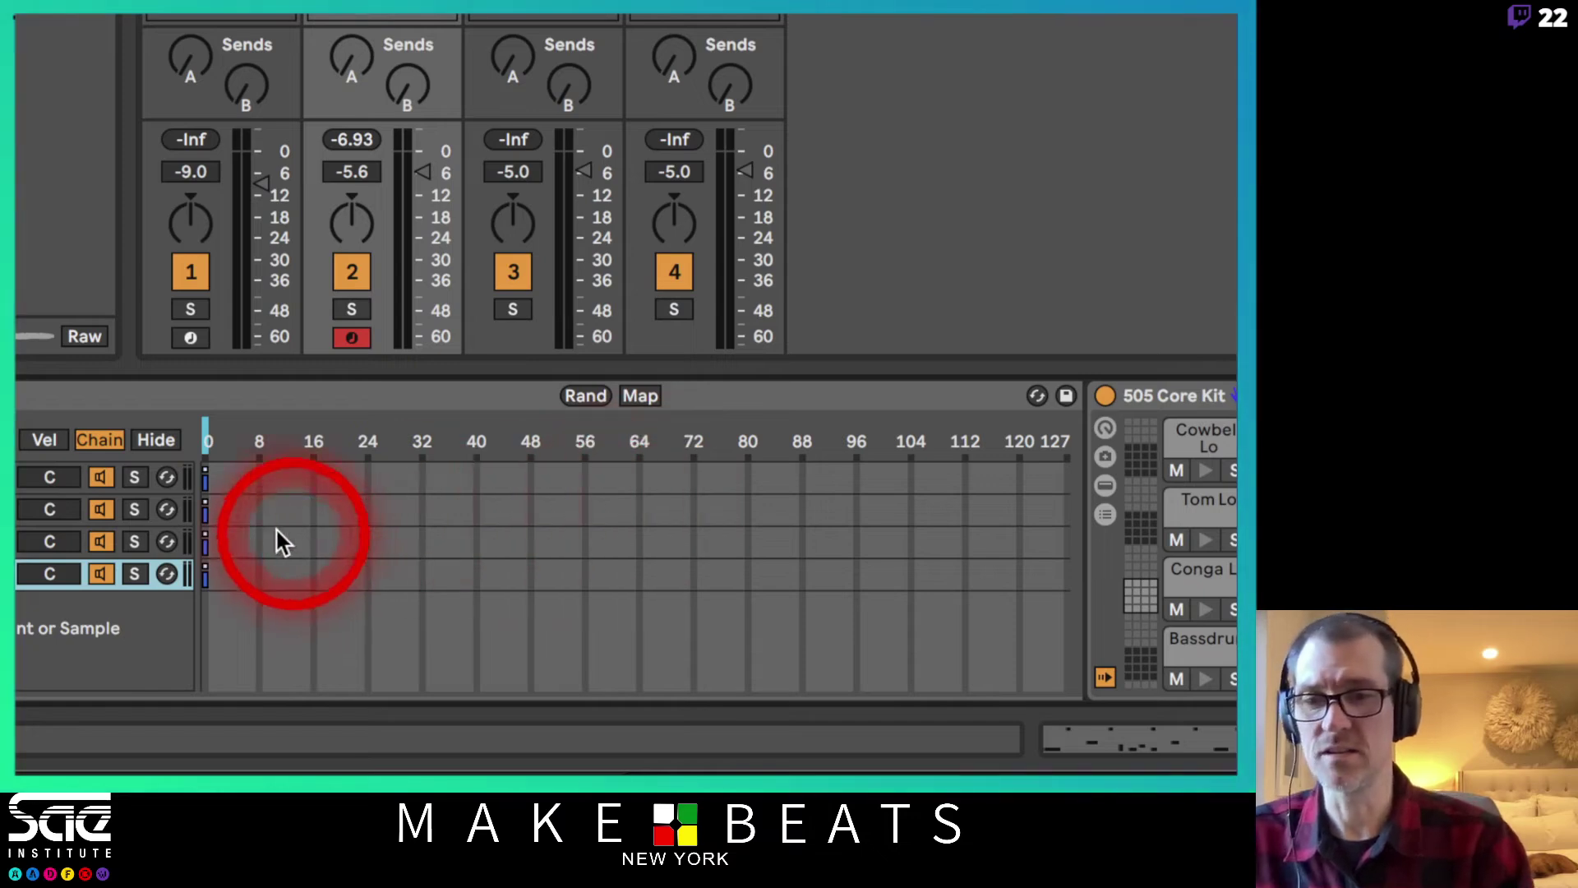
left_click(206, 507)
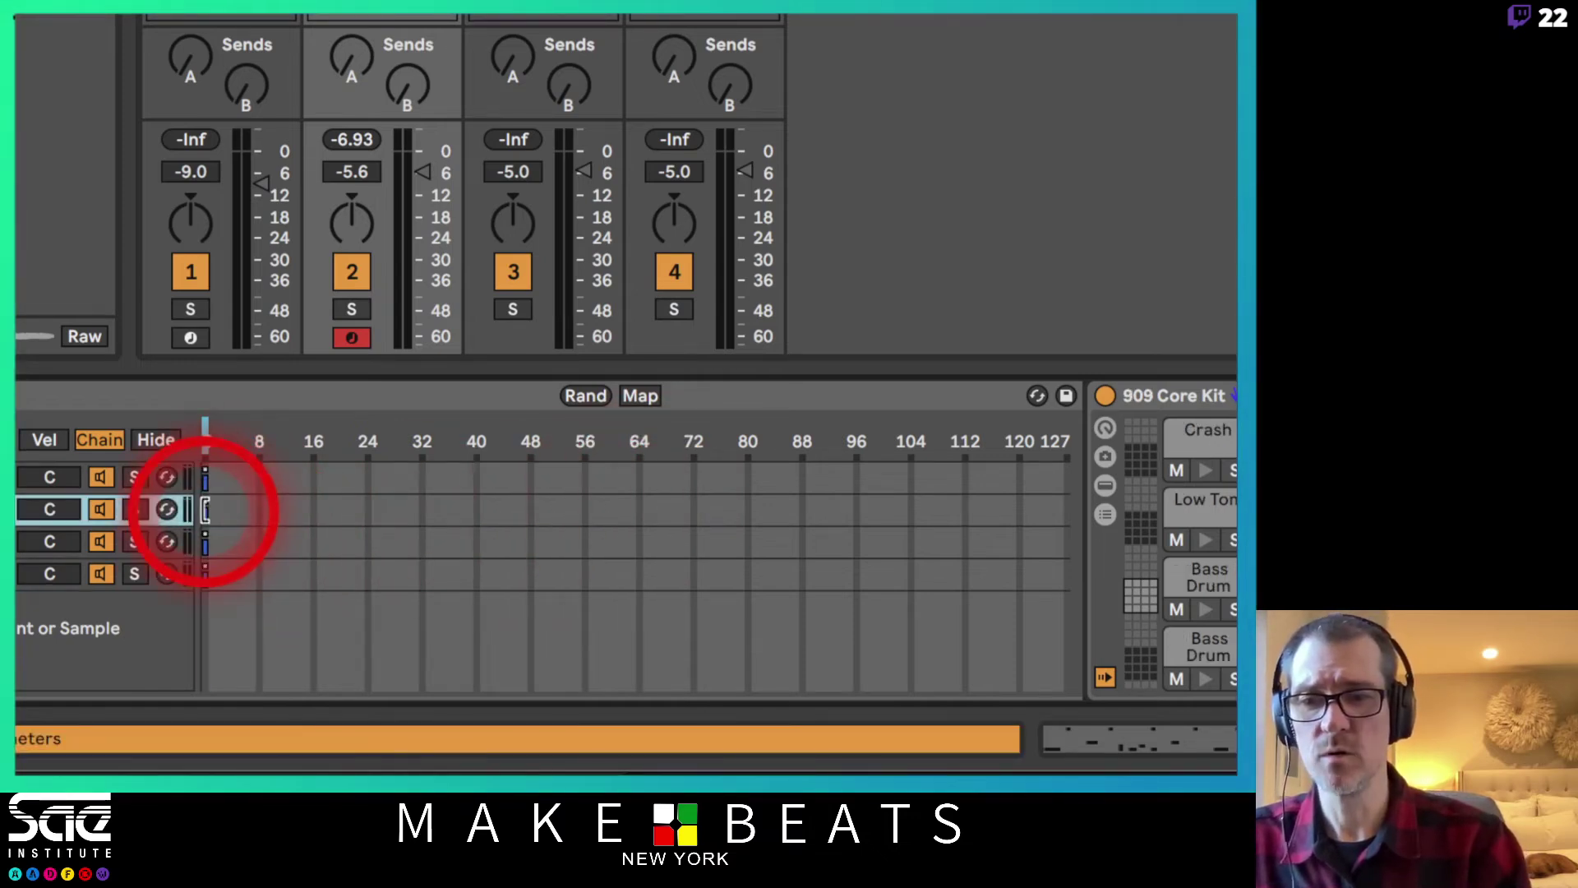
left_click(215, 512)
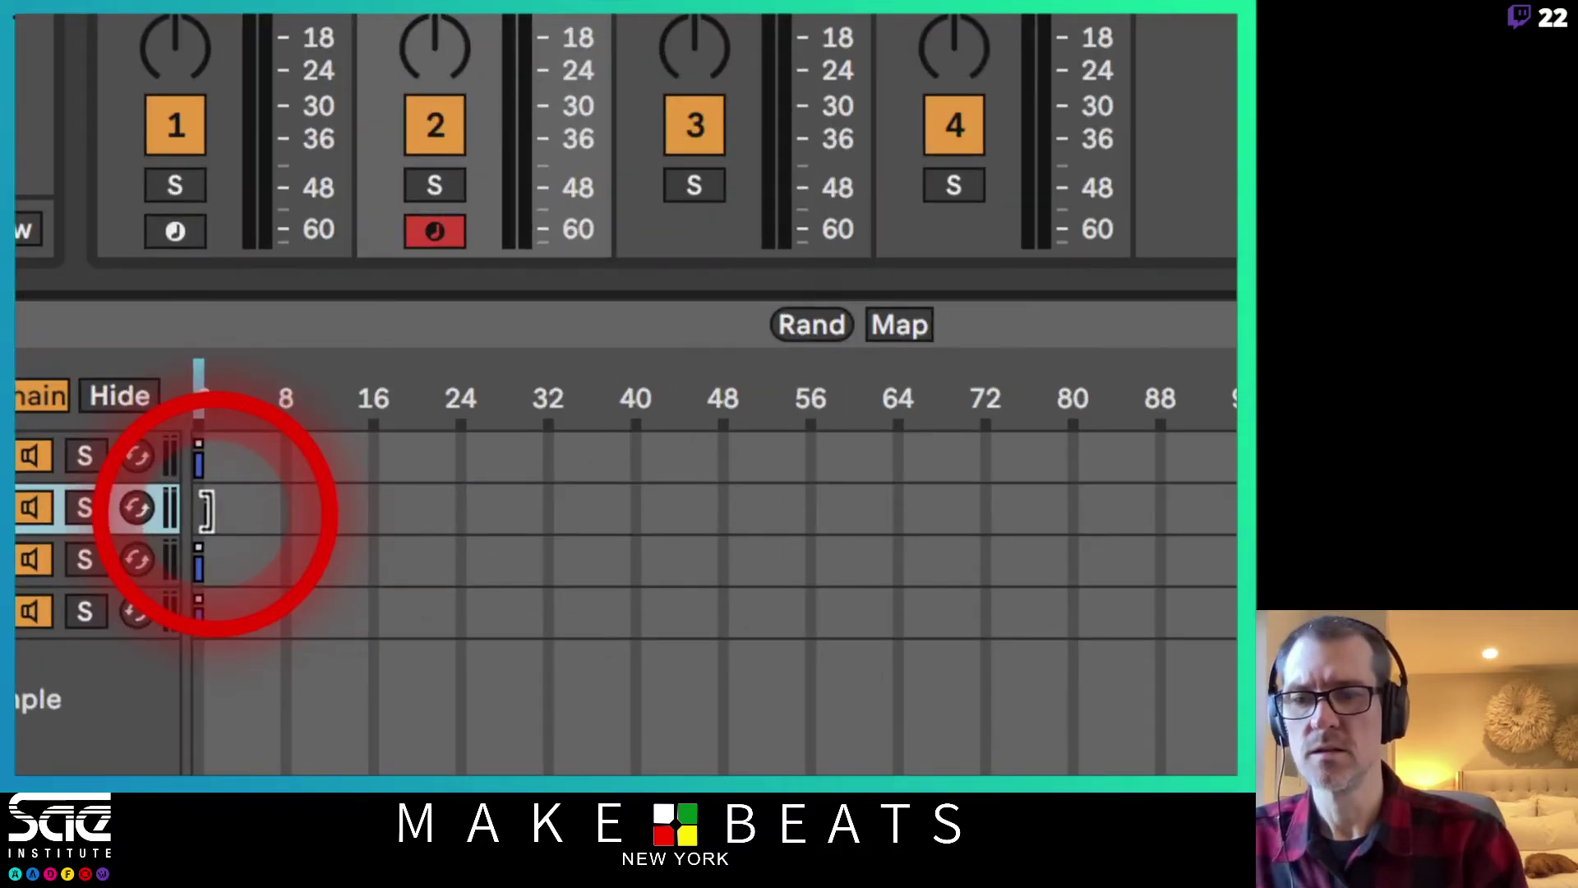
left_click_drag(204, 573, 218, 567)
mouse_move(197, 612)
left_mouse_down()
mouse_move(274, 620)
mouse_move(222, 614)
mouse_move(198, 469)
mouse_move(233, 614)
mouse_move(224, 596)
left_mouse_up()
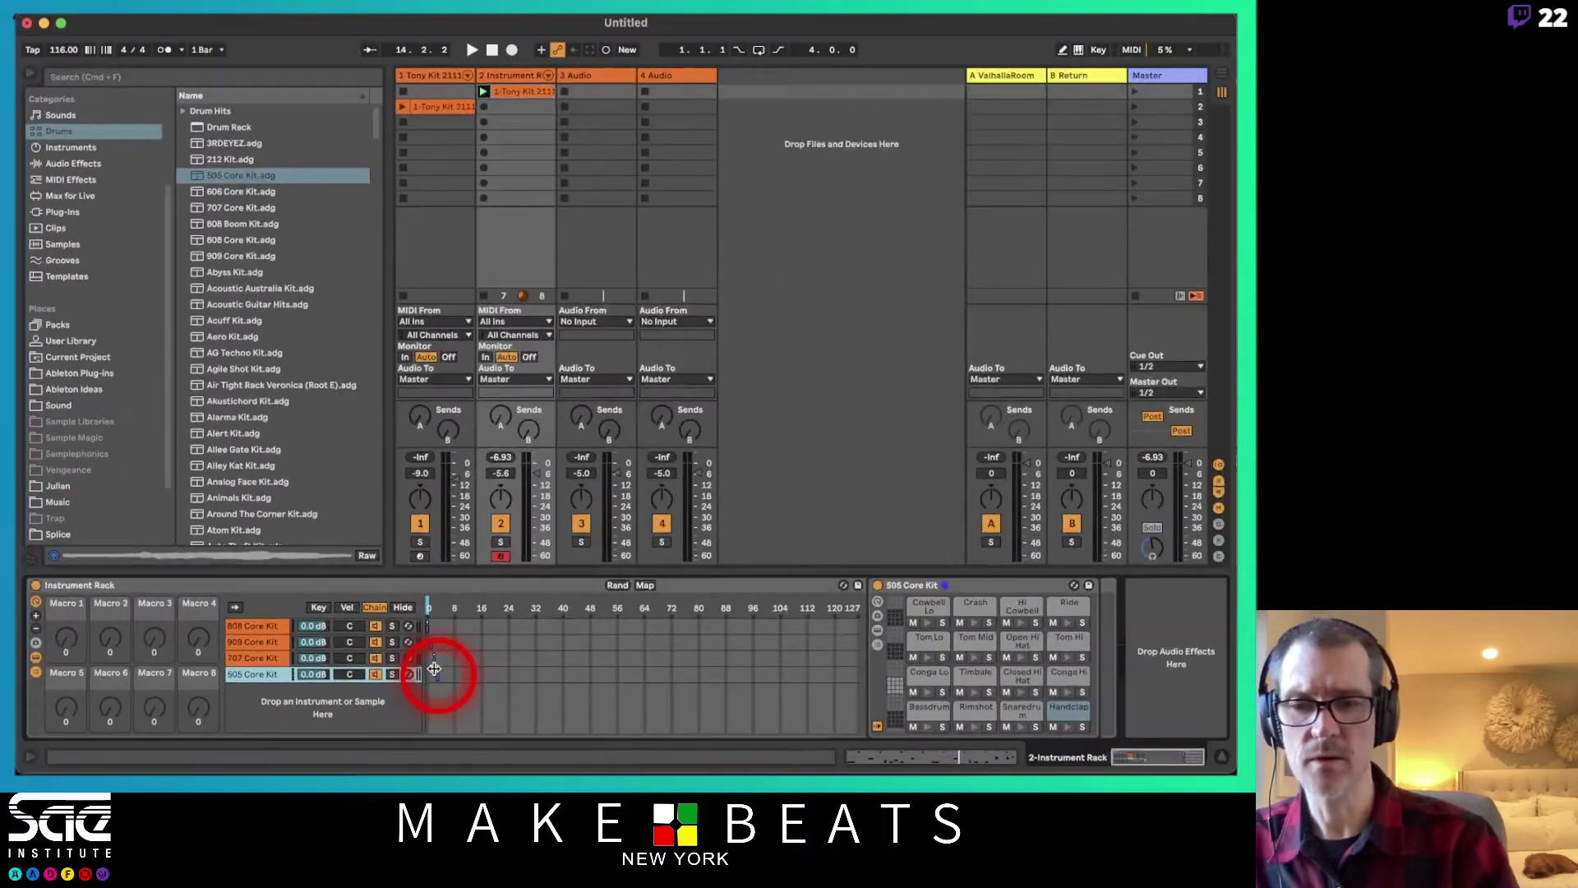
left_click_drag(434, 669, 540, 612)
- Map the rack's chain selector to Macro 1 and check the 505 and 808 Core Kit chain zones
right_click(541, 612)
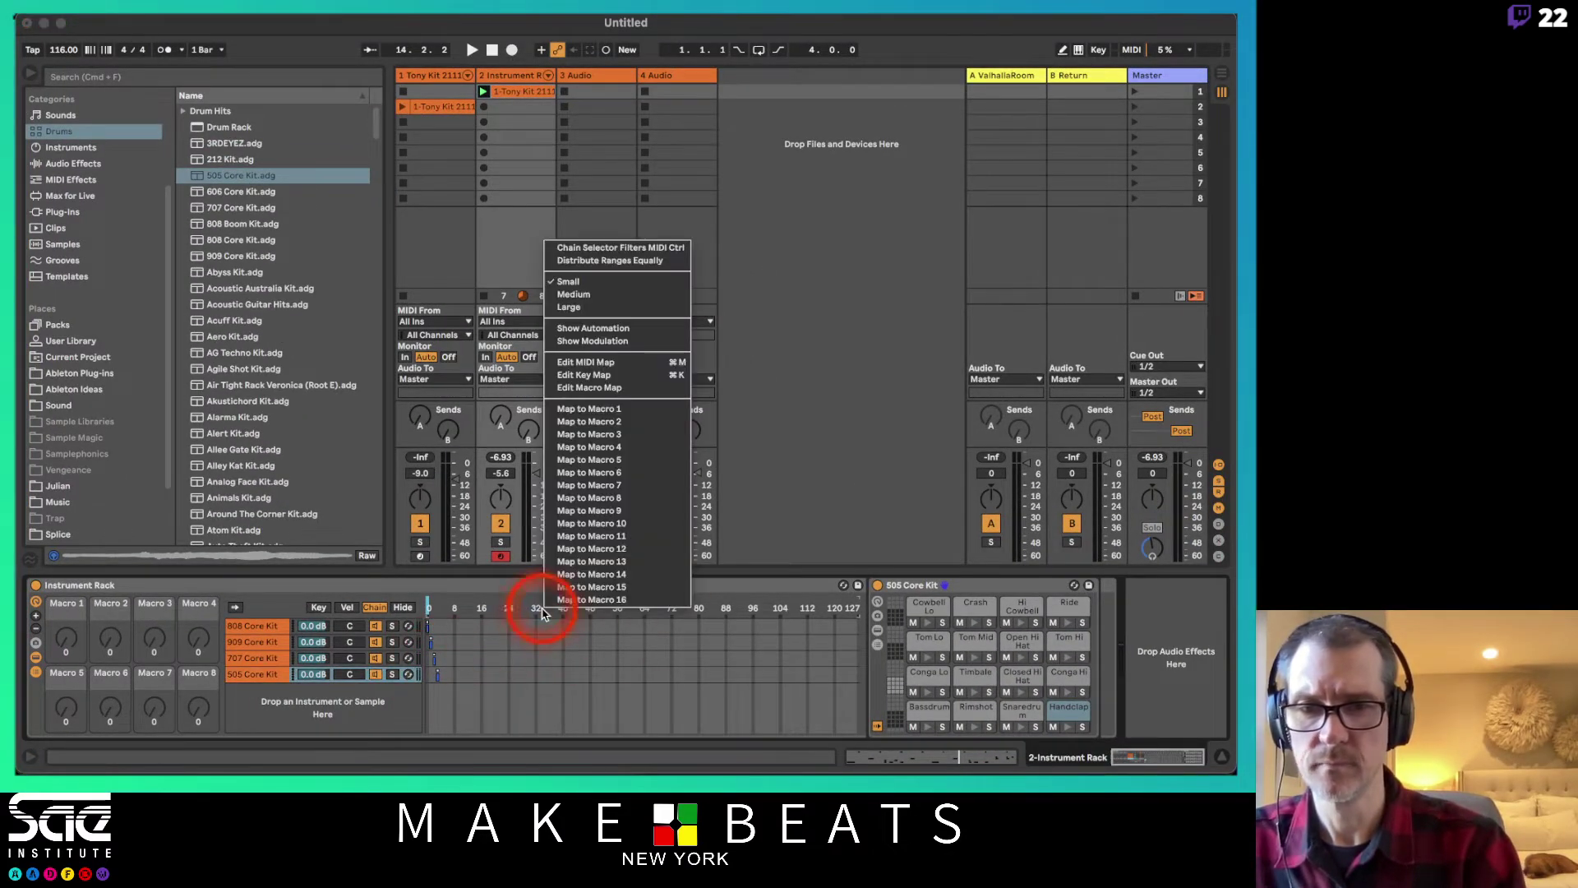
left_click(603, 409)
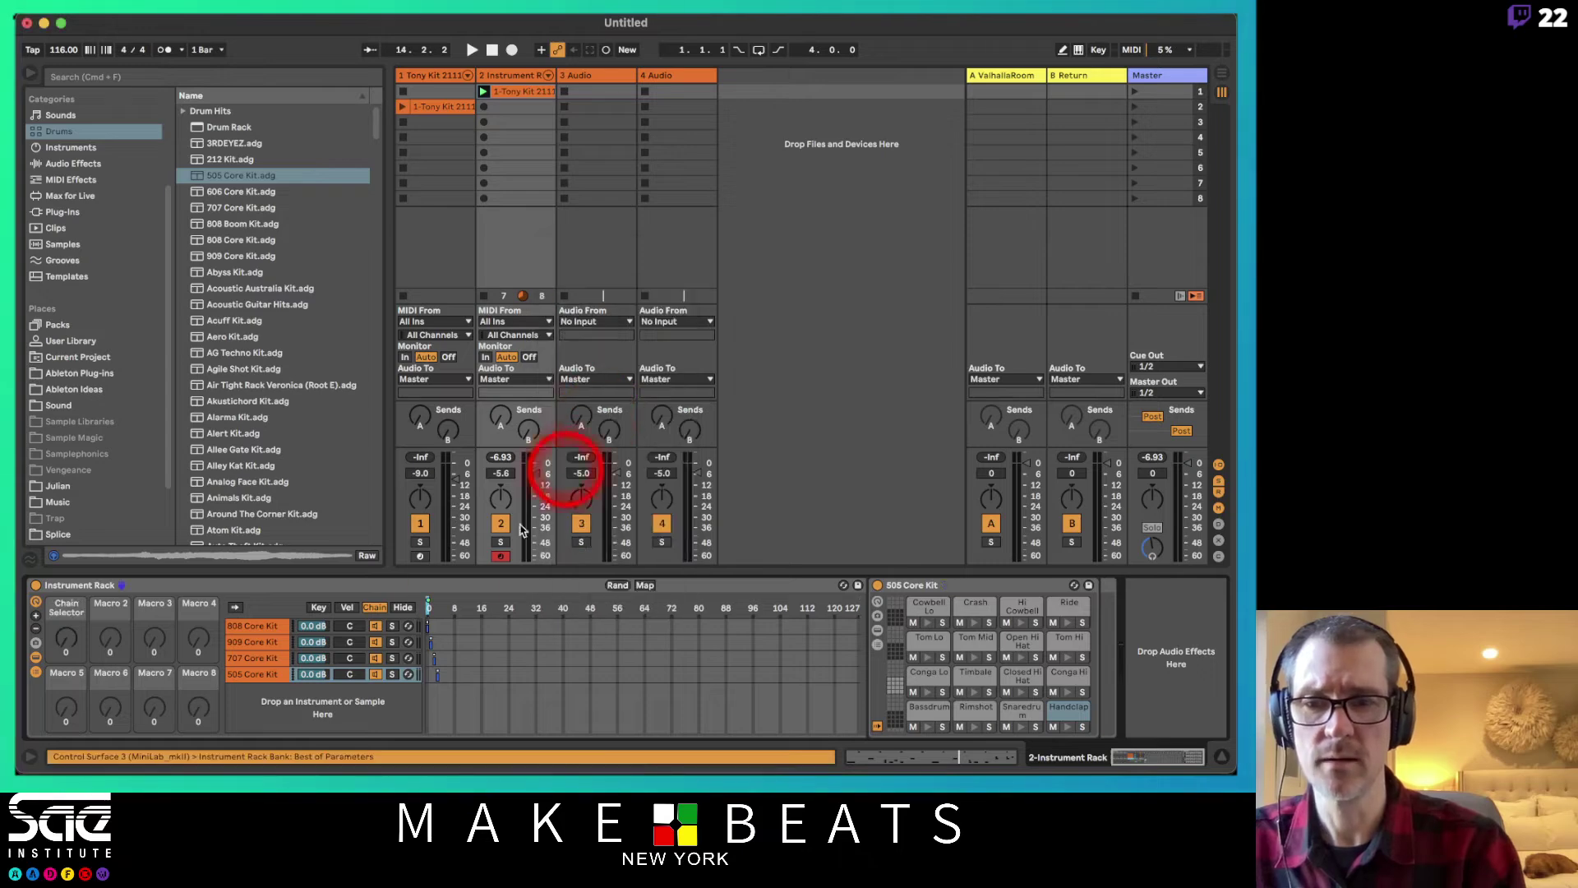
left_click(348, 582)
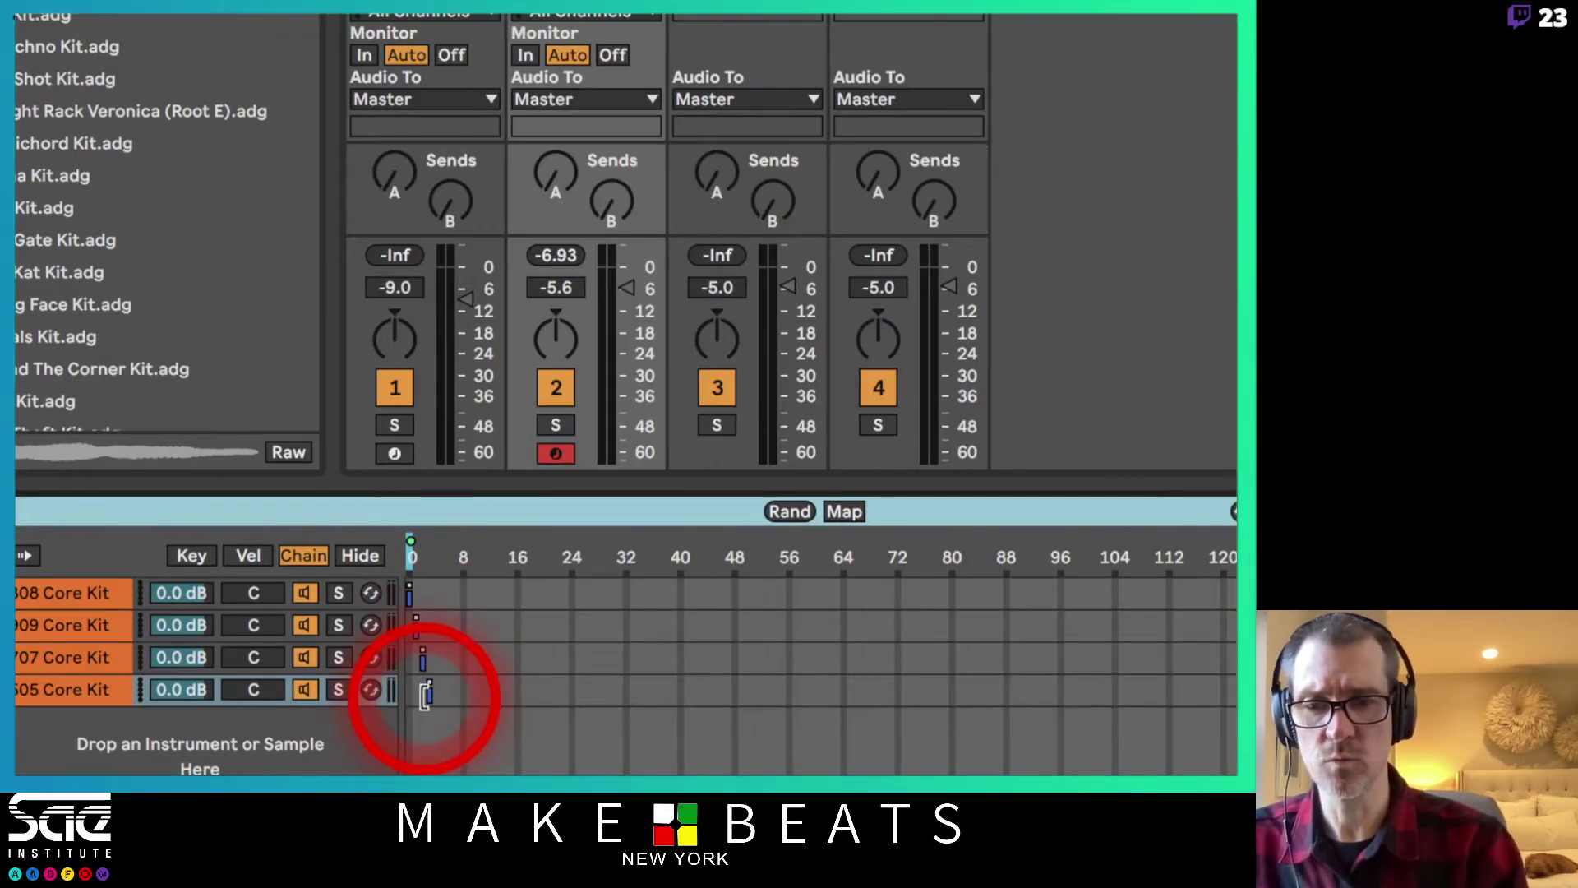
left_click(427, 694)
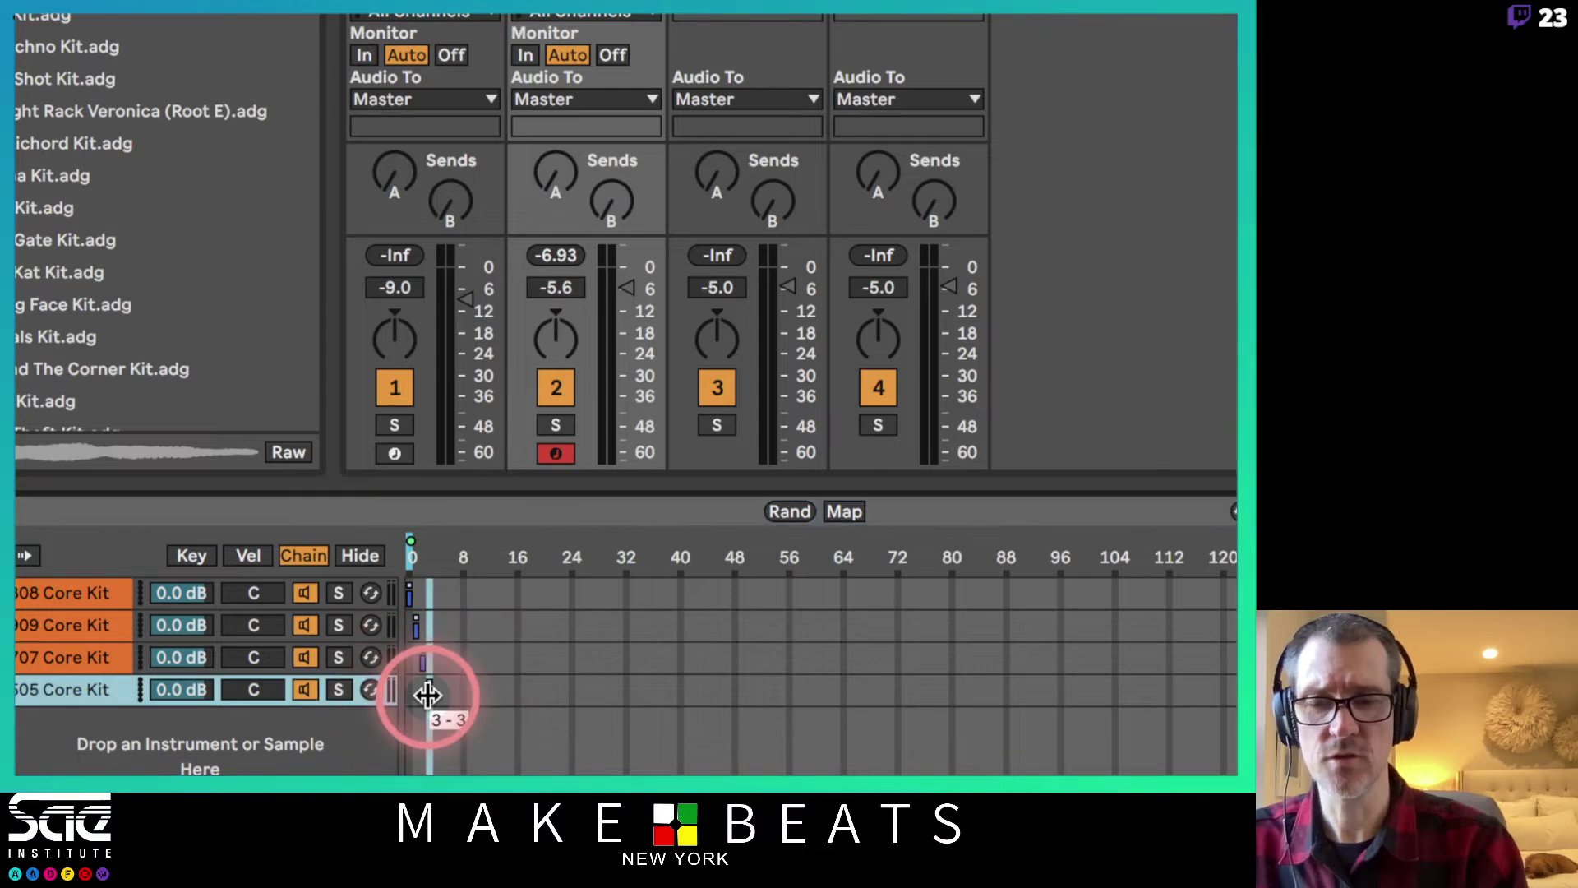
left_click(412, 595)
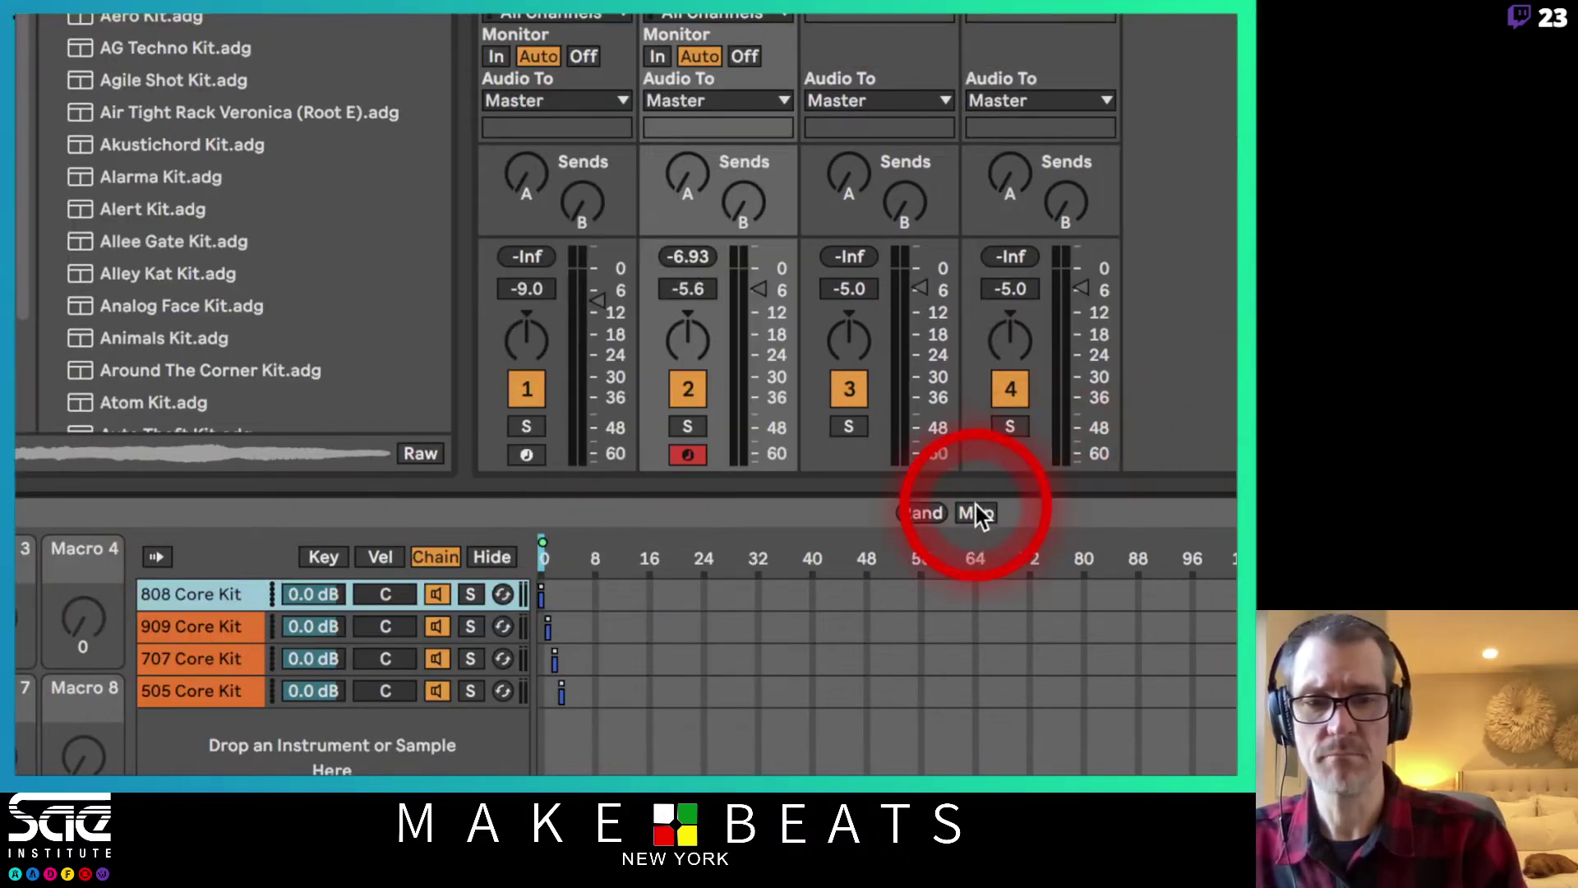
- Set the Chain Selector macro mapping's maximum to 3 and leave map mode
left_click(976, 513)
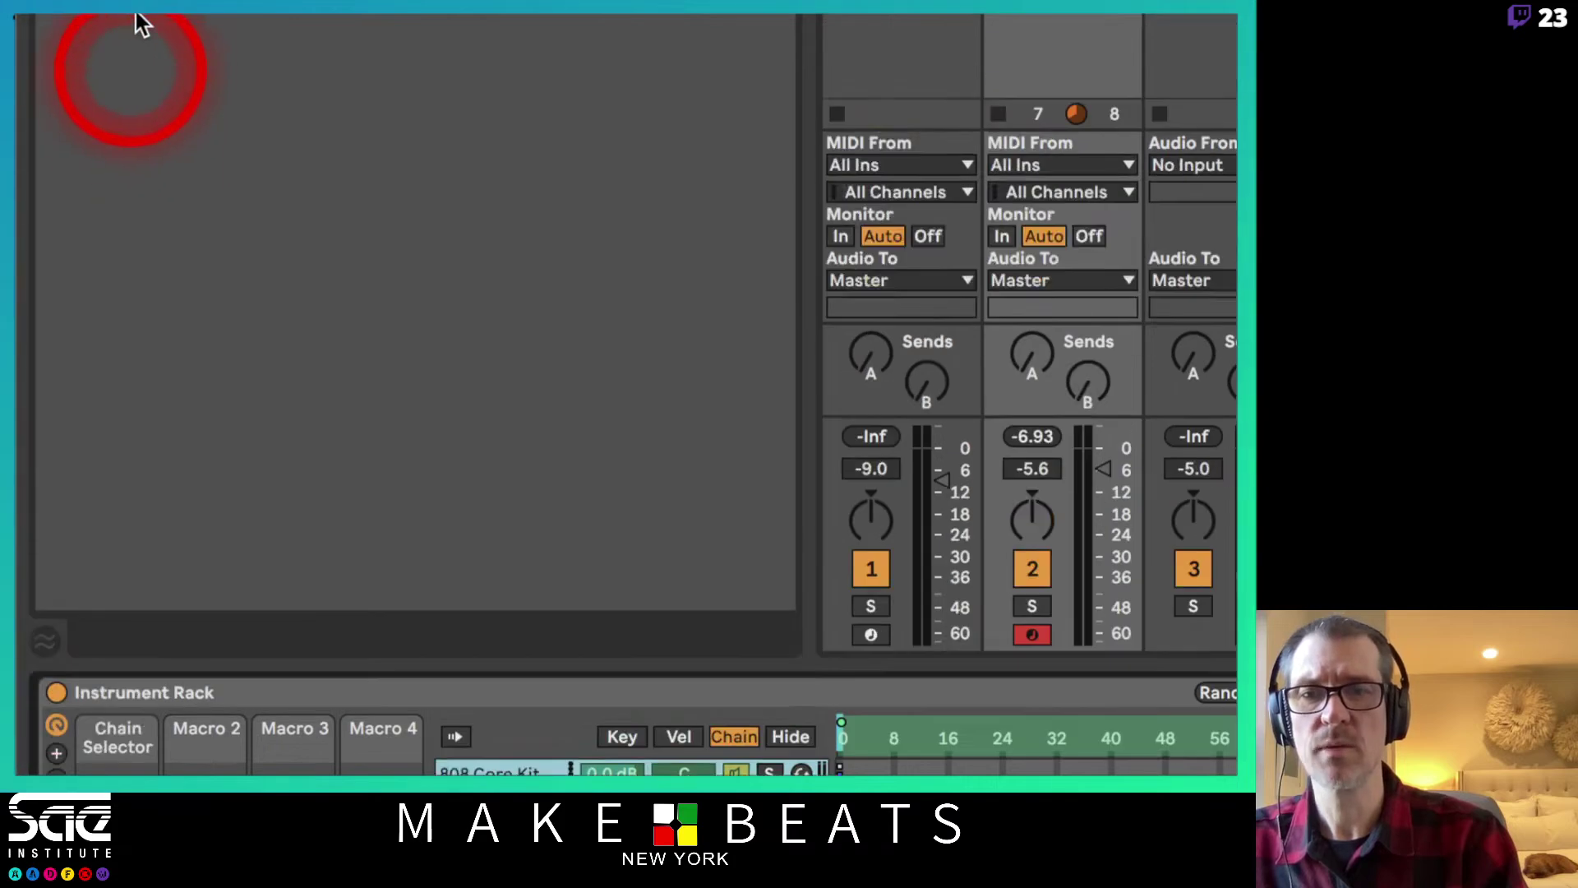
left_click(668, 207)
left_click(766, 209)
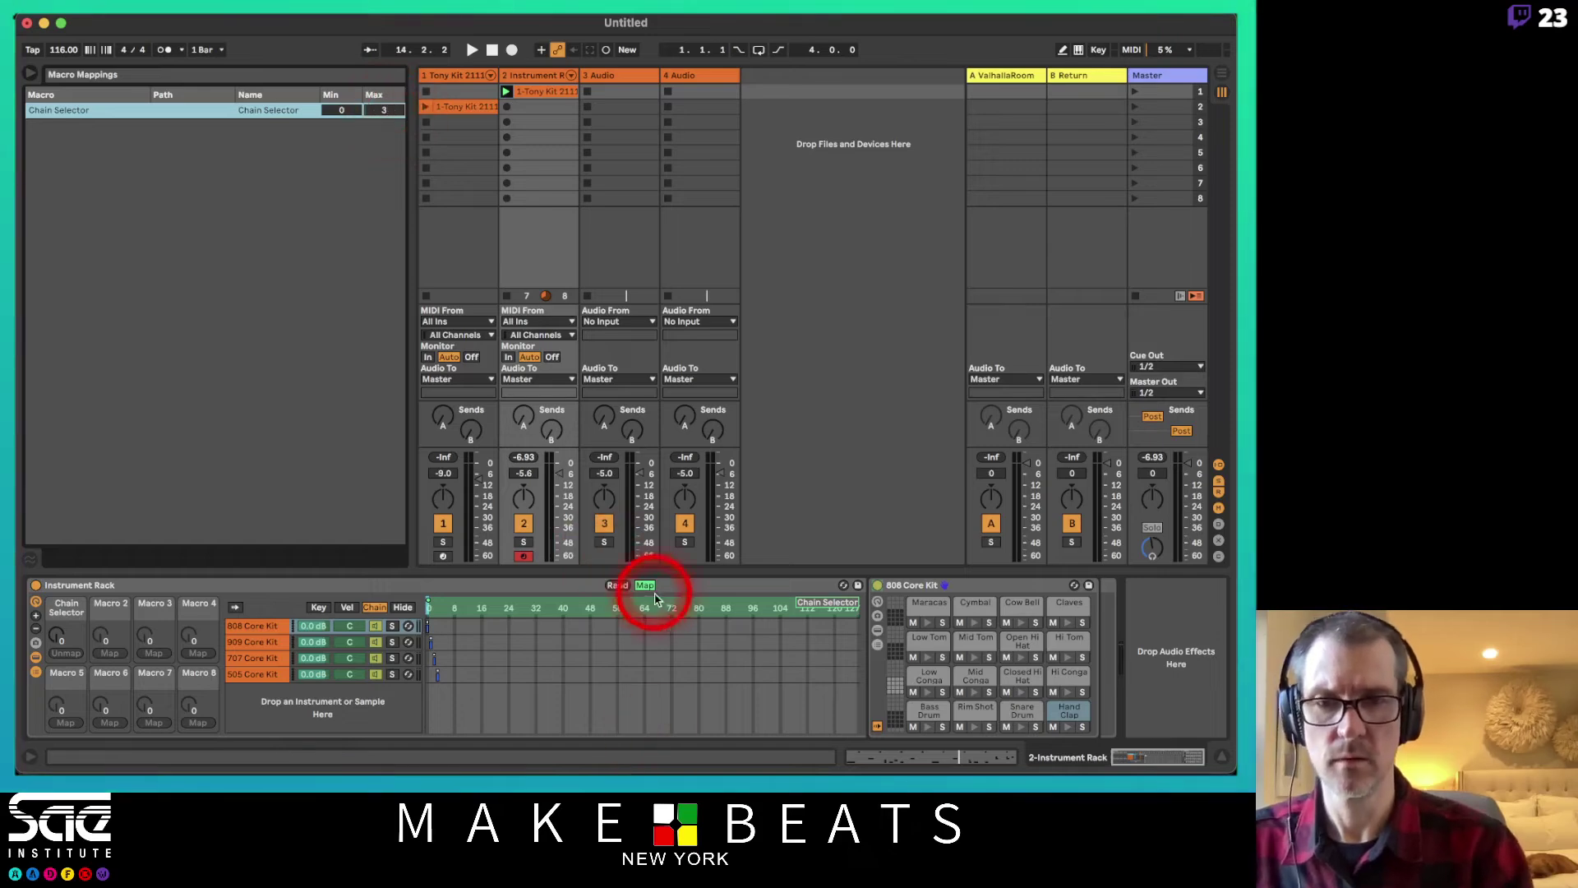
left_click(653, 587)
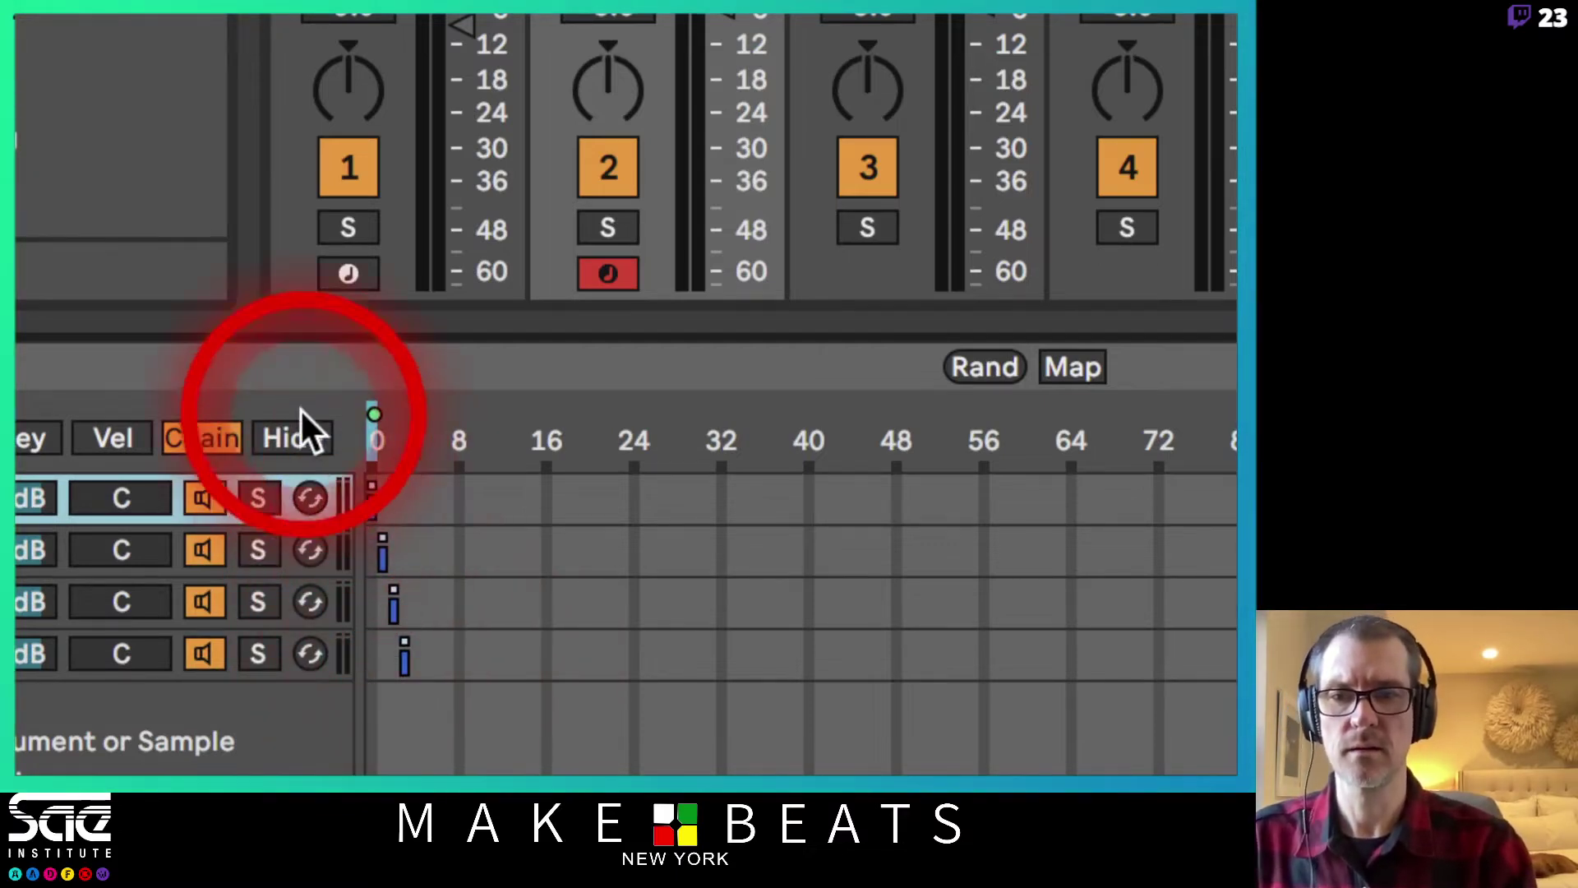
- Select the whole Instrument Rack and play the track 2 clip through the 808 Core Kit
left_click(295, 362)
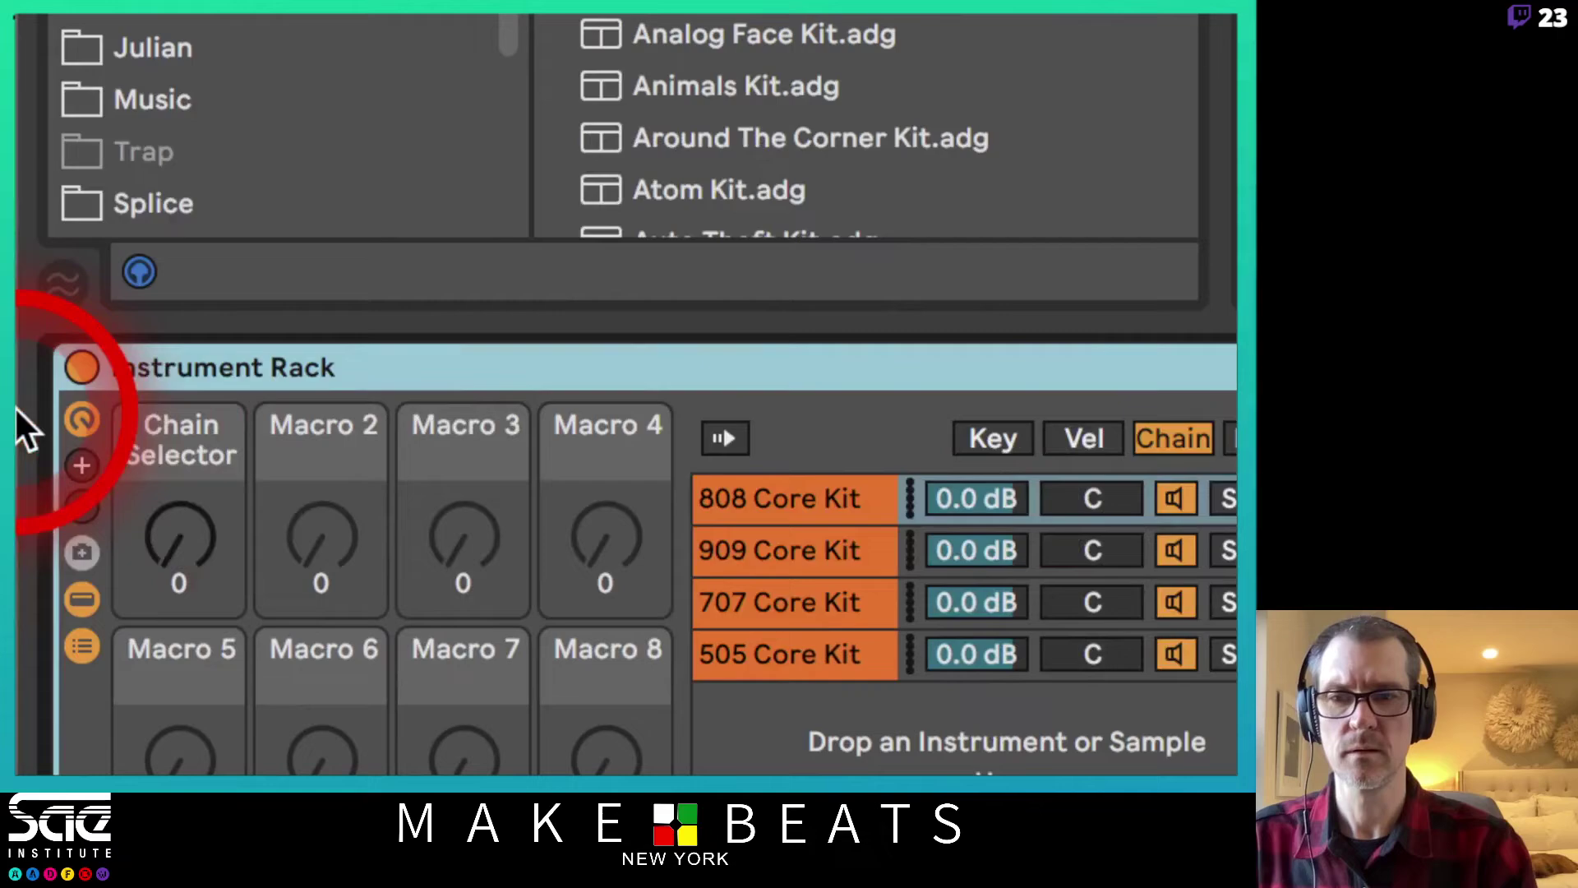
left_click(515, 385)
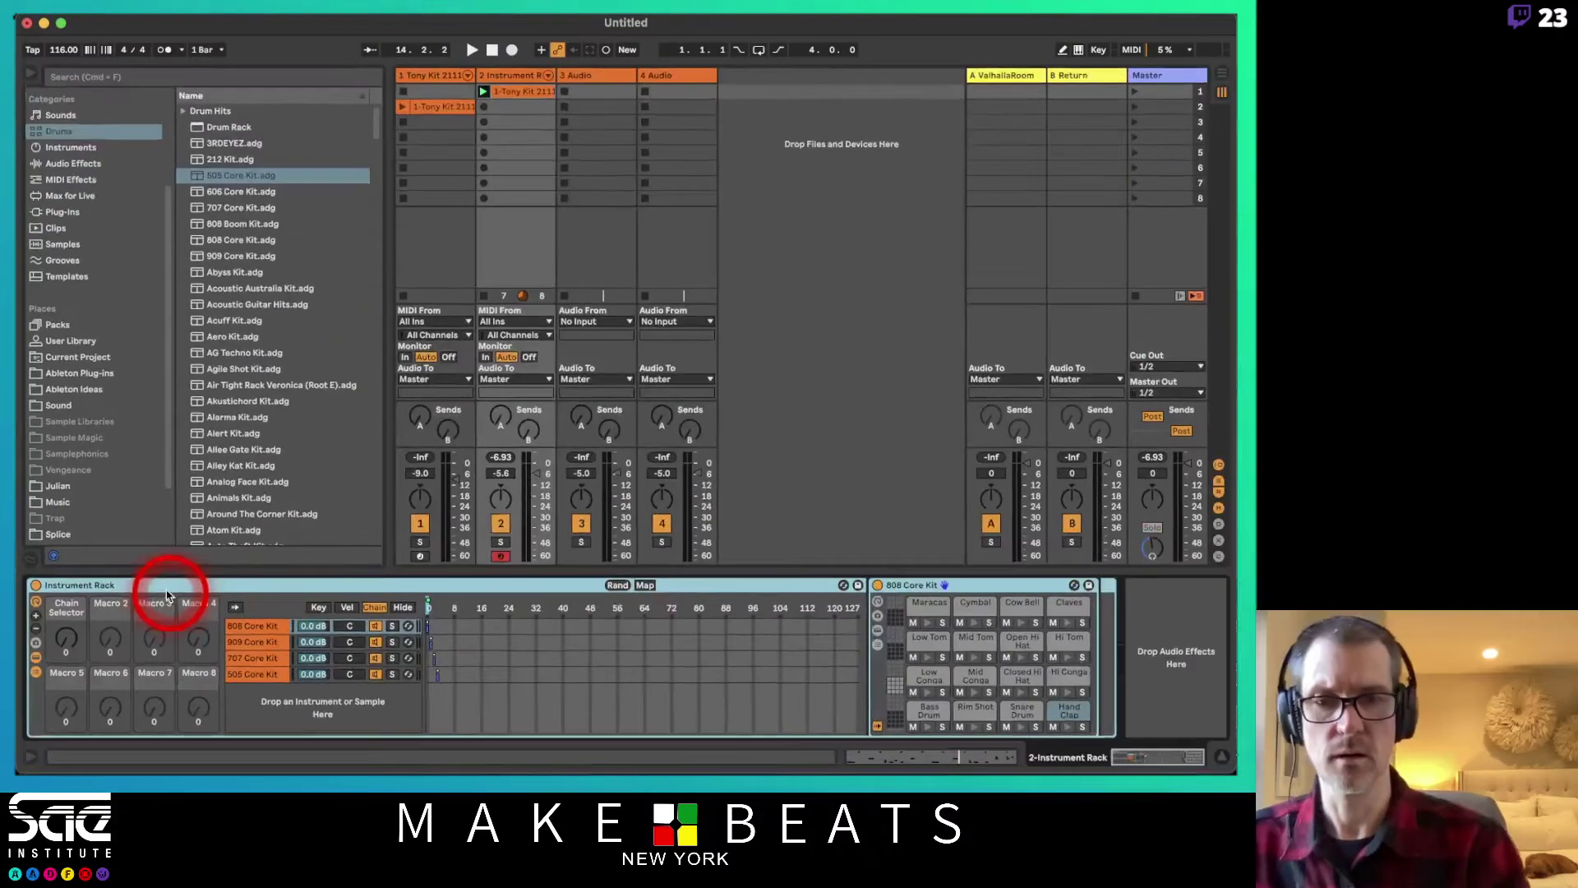
left_click(641, 641)
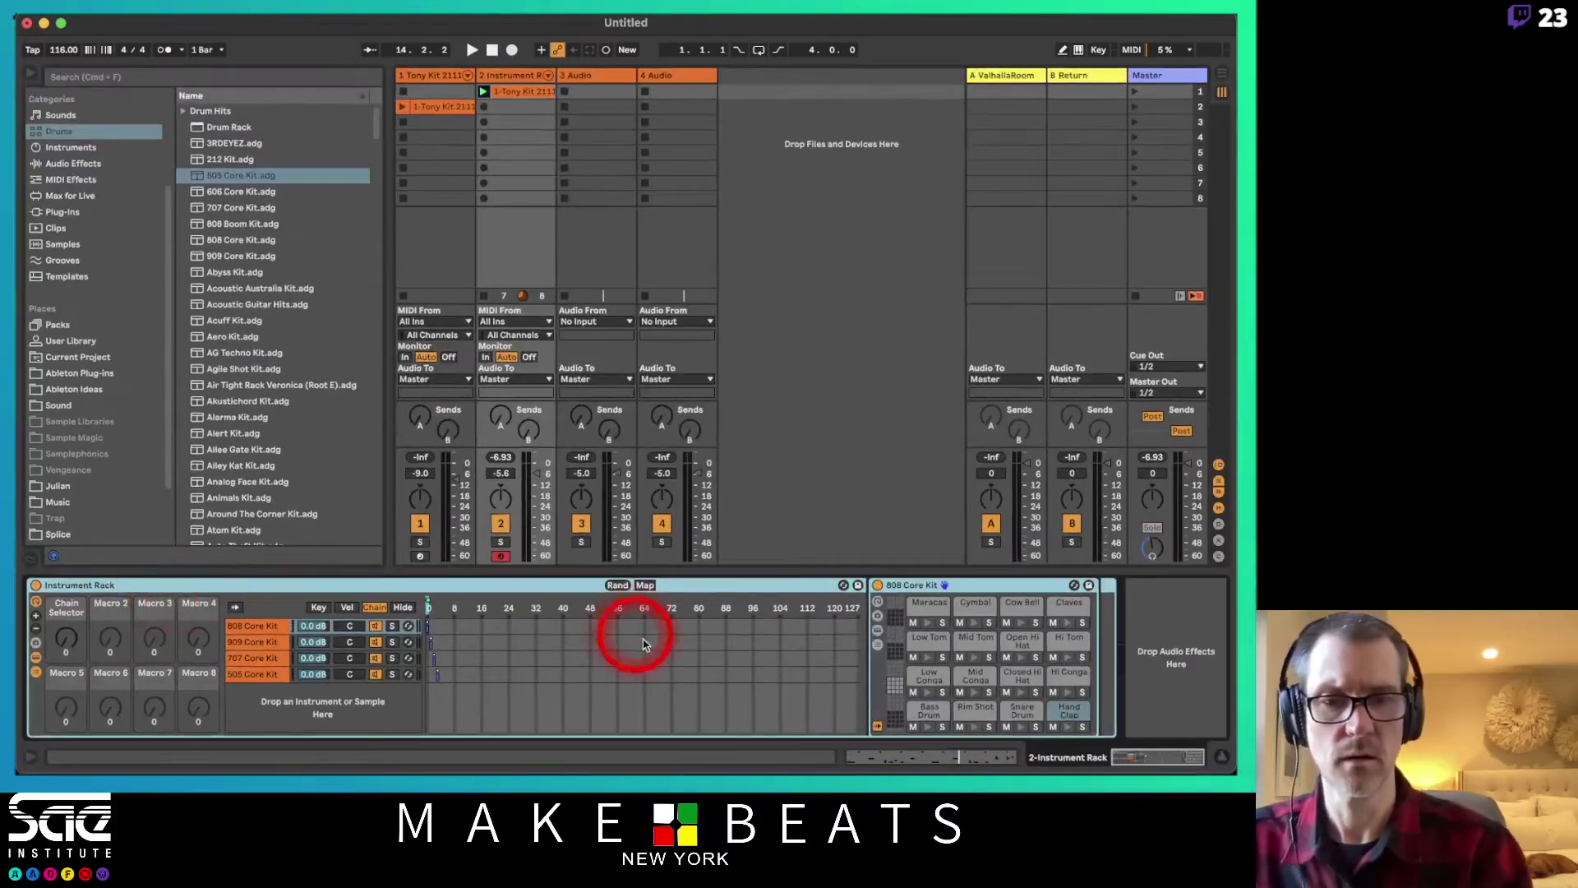
left_click(973, 584)
left_click(790, 587)
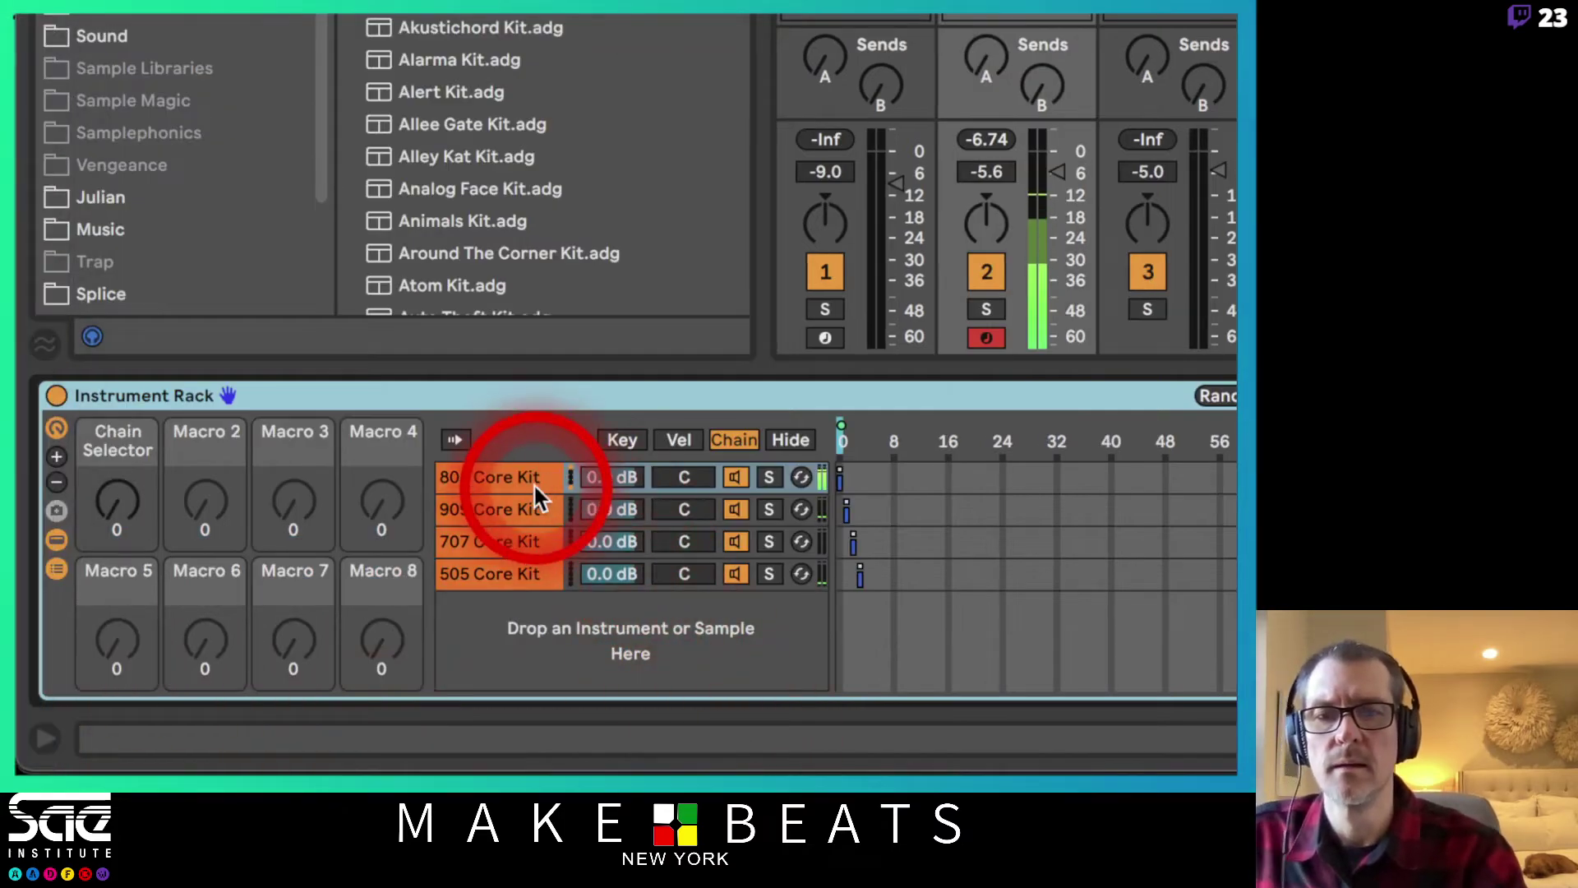
- Show the 808 Core Kit's macro variations and launch the Boomy variation
left_click(162, 475)
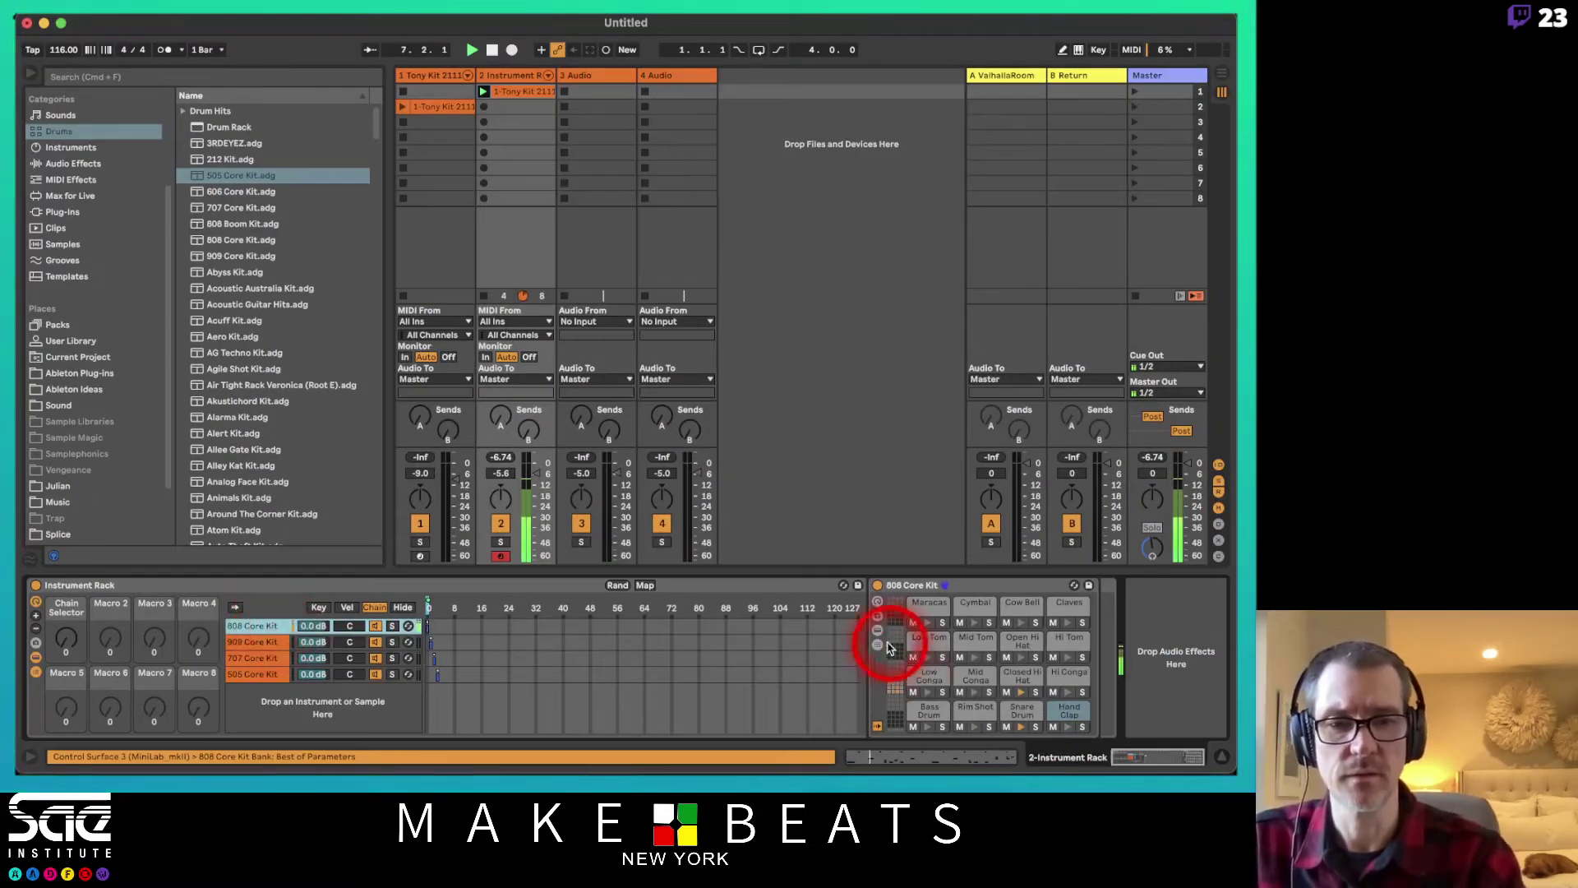
left_click(878, 617)
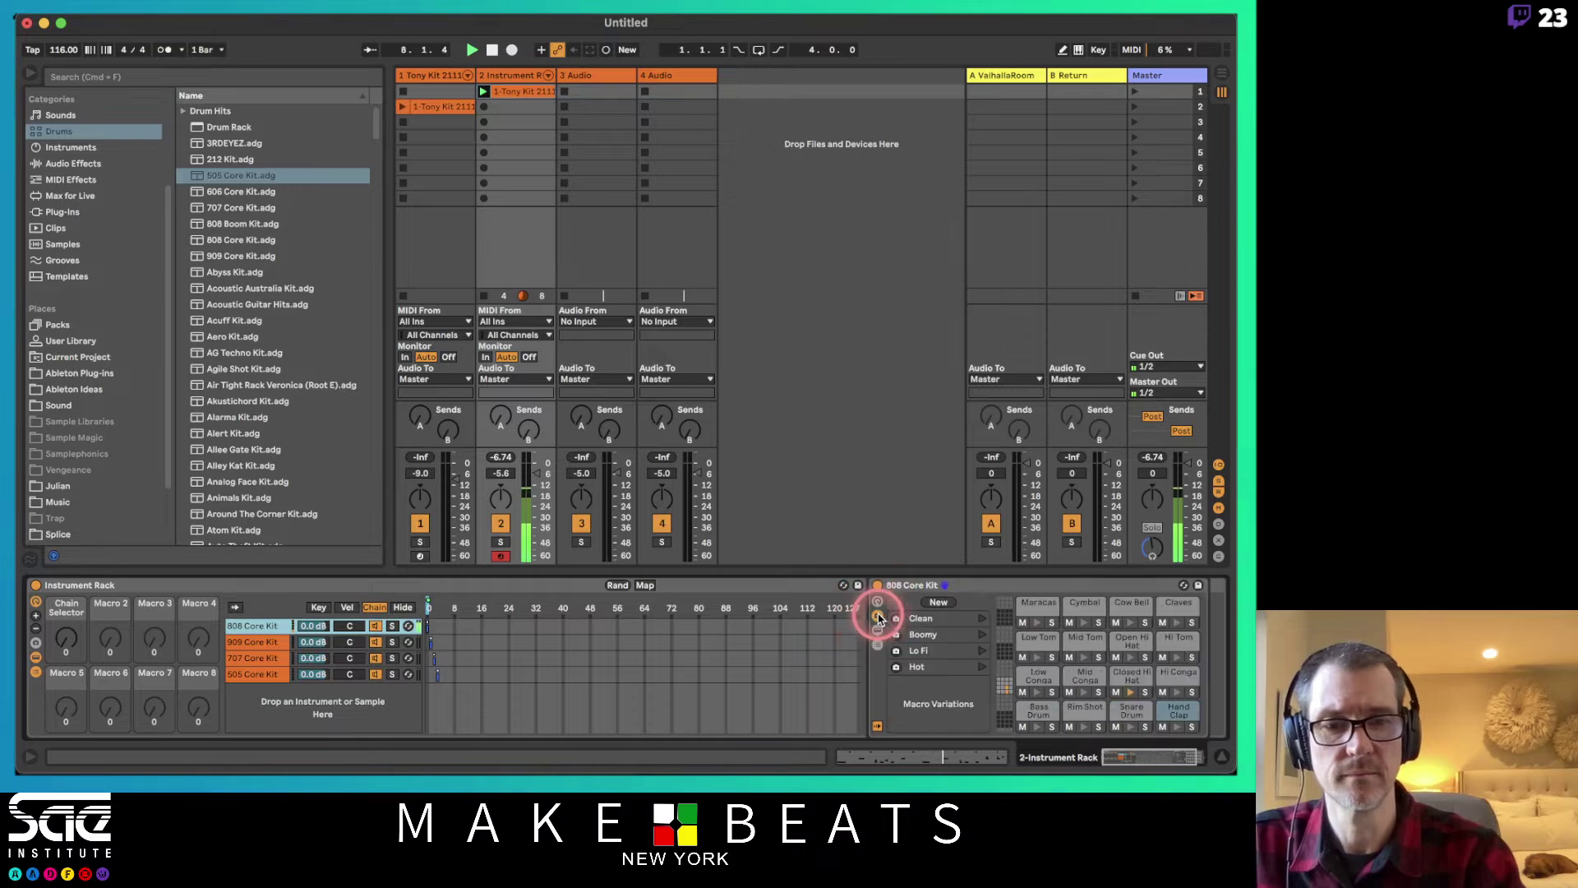
left_click(990, 638)
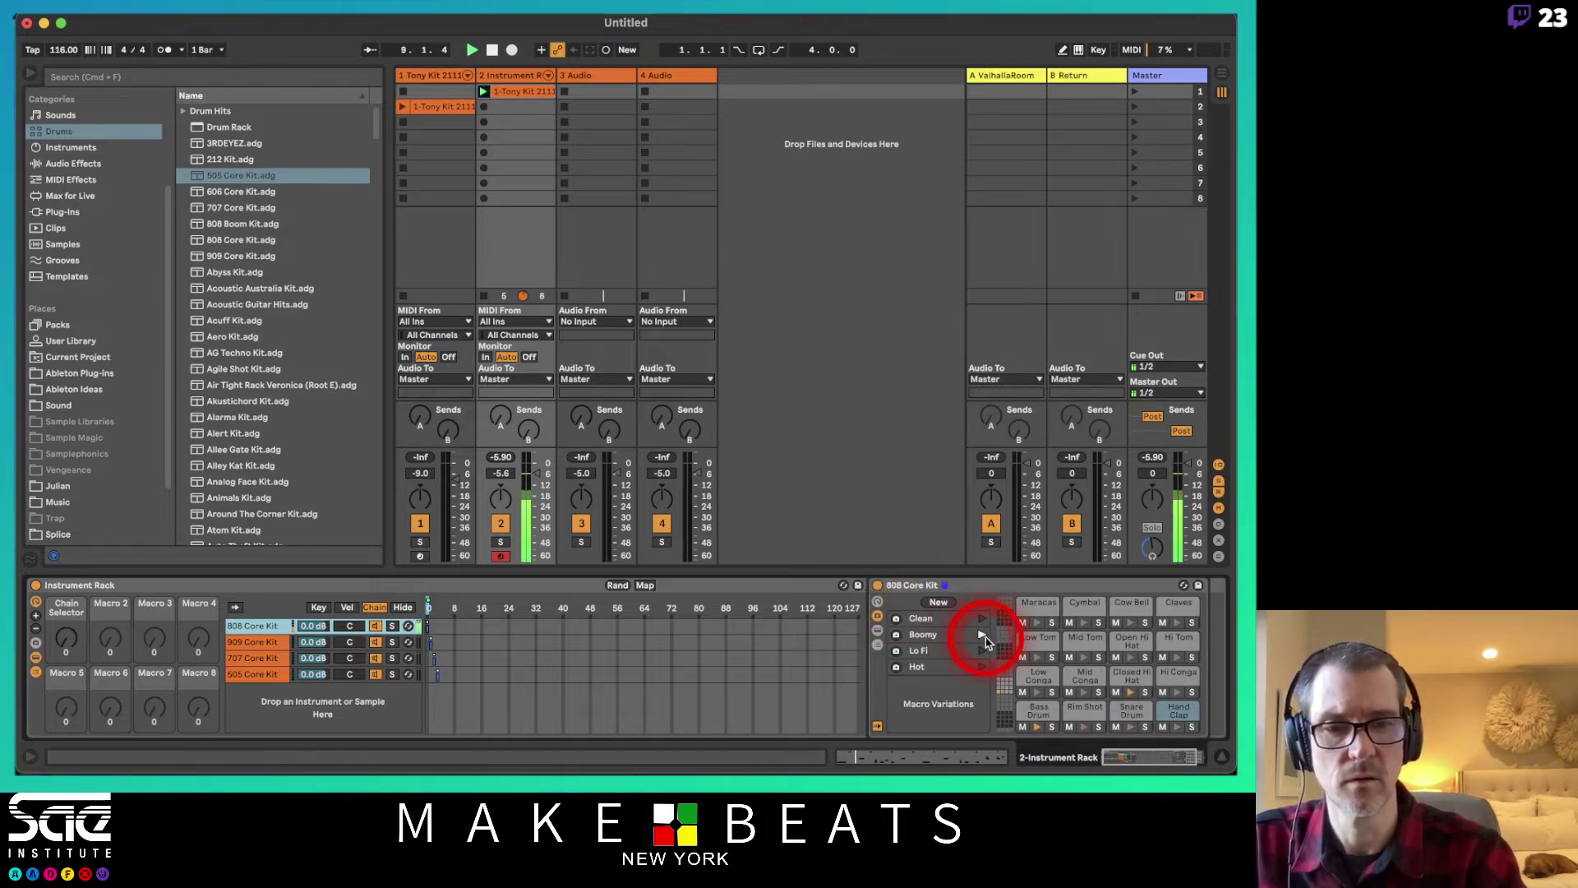
left_click(534, 666)
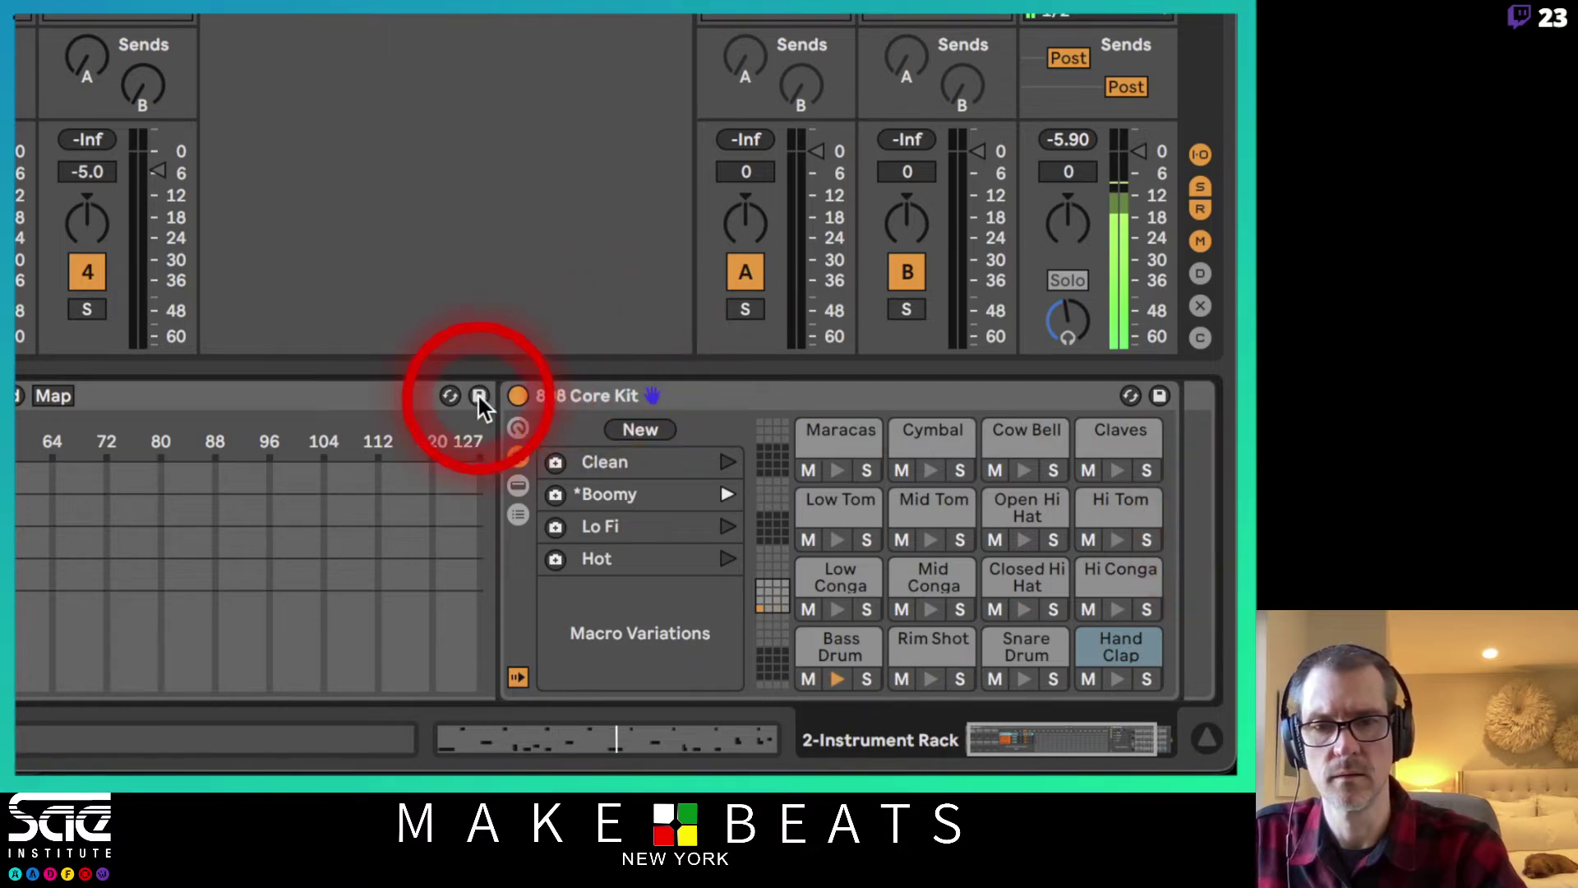
- Select the Instrument Rack again and turn its Chain Selector macro up to 3 to switch between the kits during playback
left_click(387, 393)
left_click(606, 396)
left_click(328, 395)
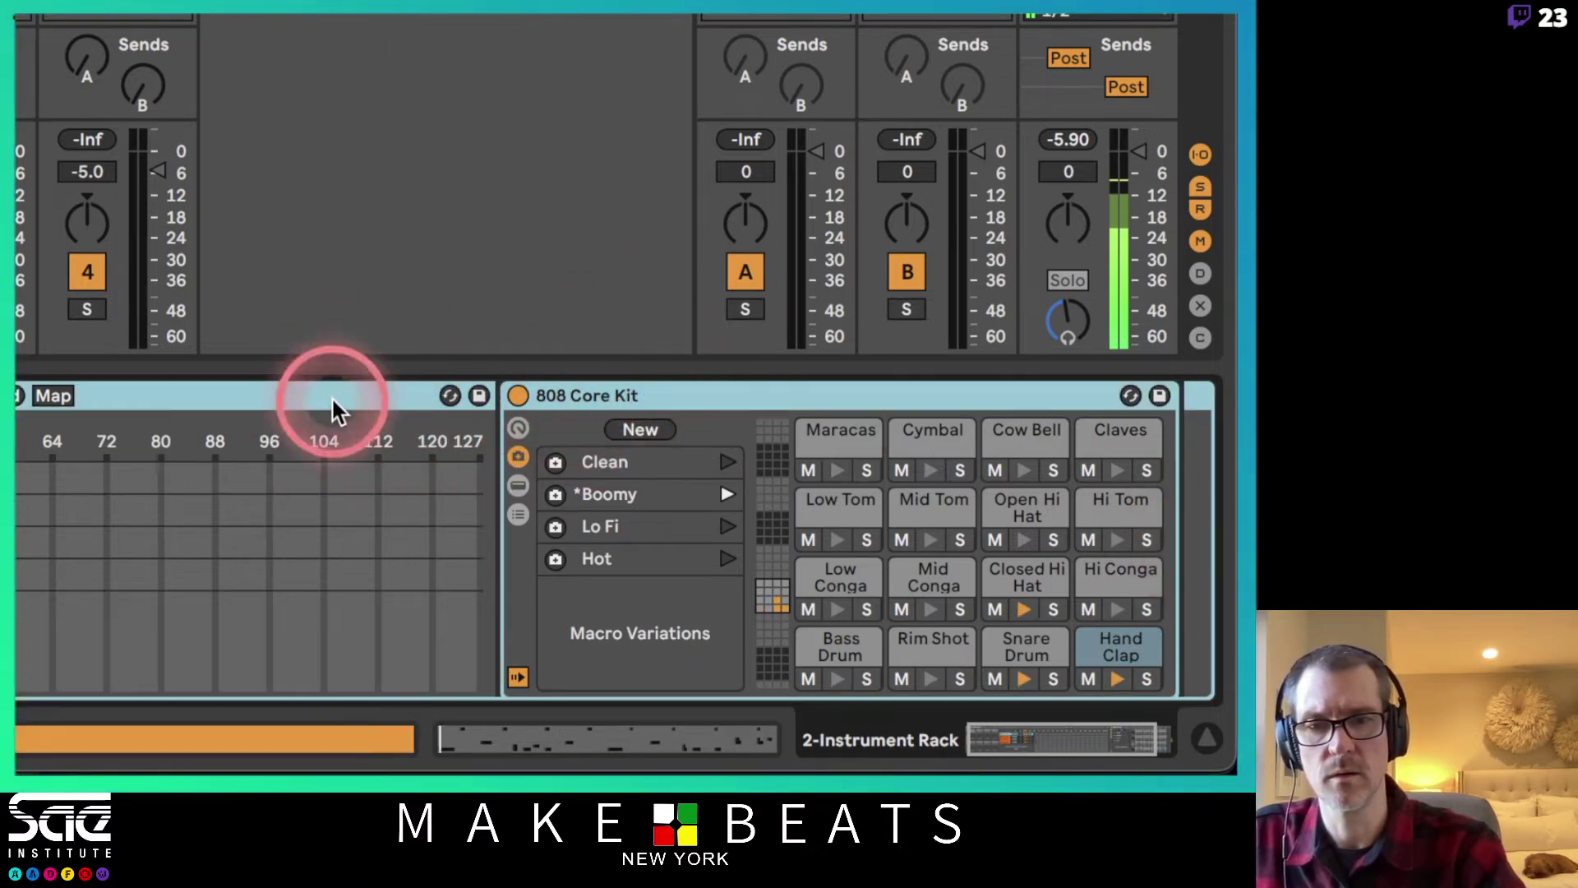
left_click(273, 460)
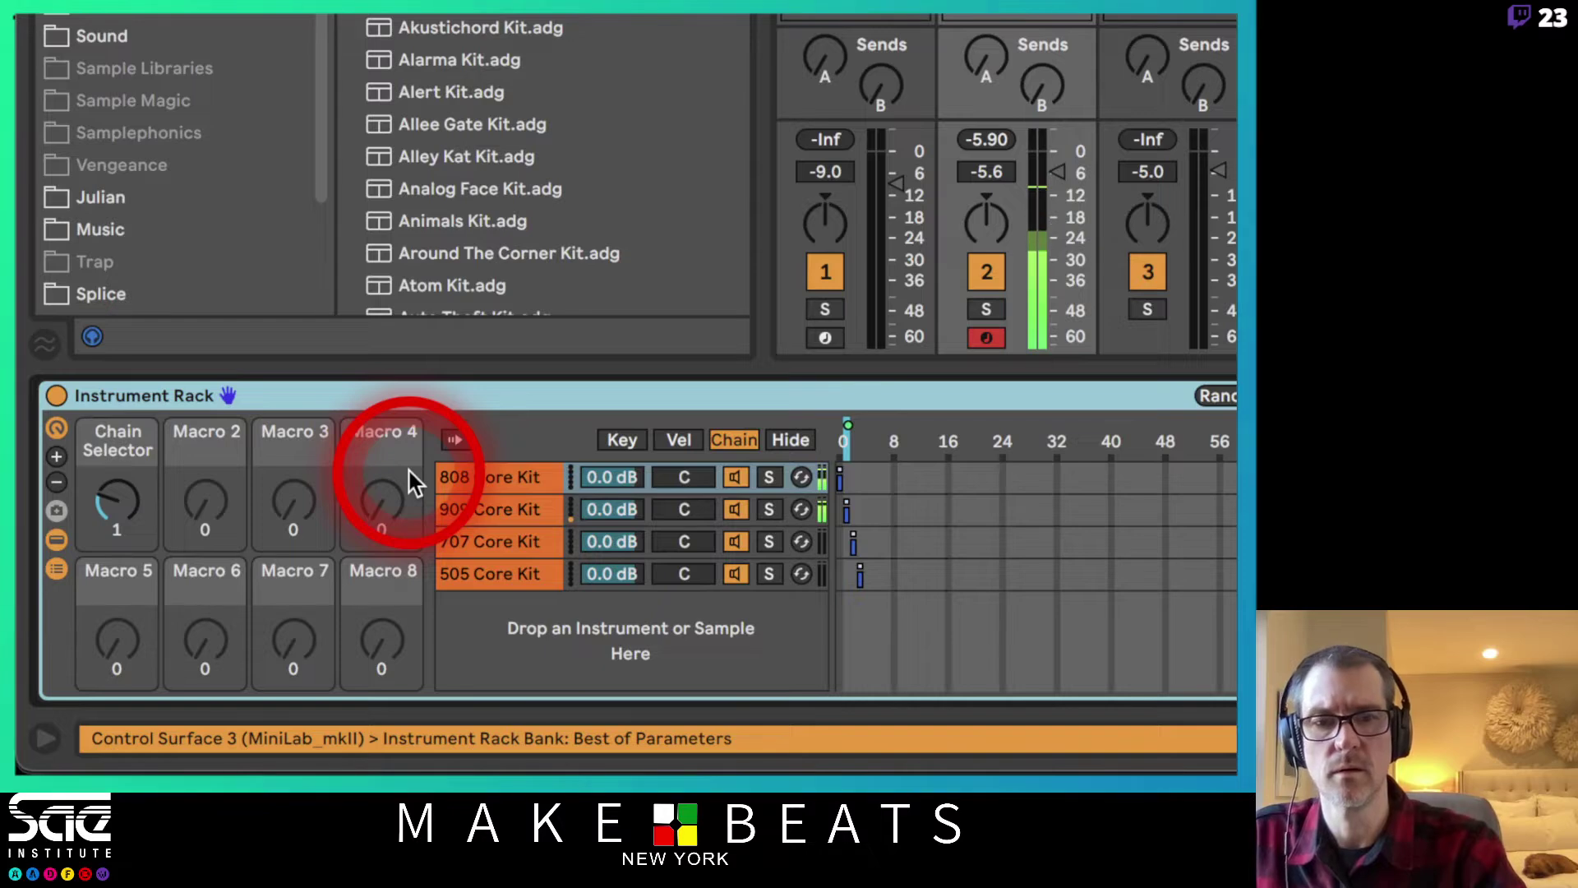
left_click(712, 559)
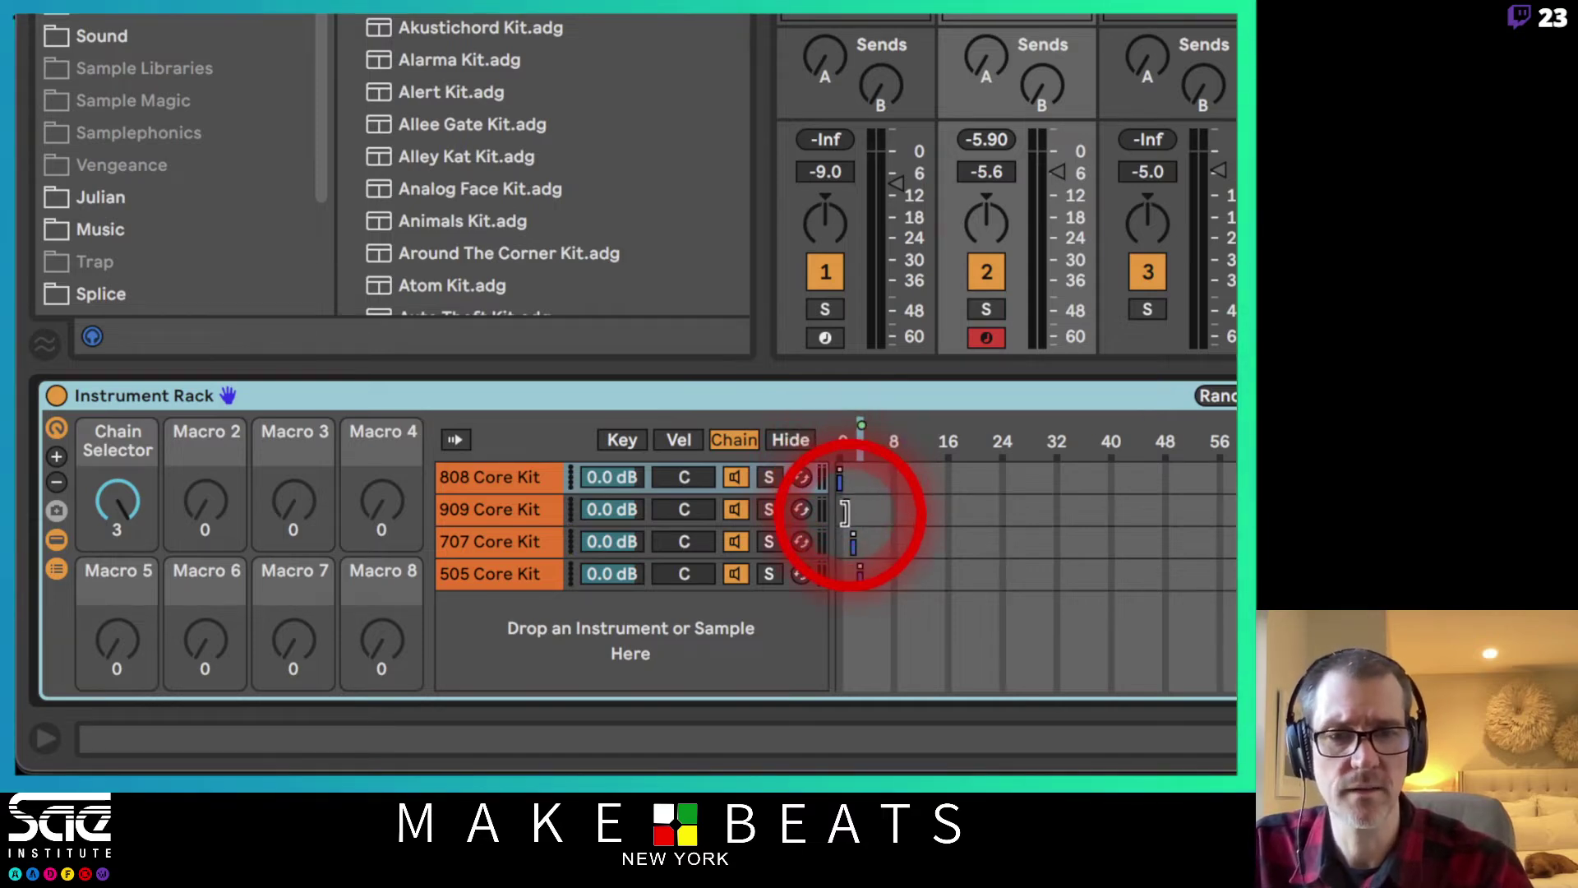
- Move the 909, 707 and 505 Core Kit chain zones back to 0 so they align with the 808 Core Kit
left_click(847, 513)
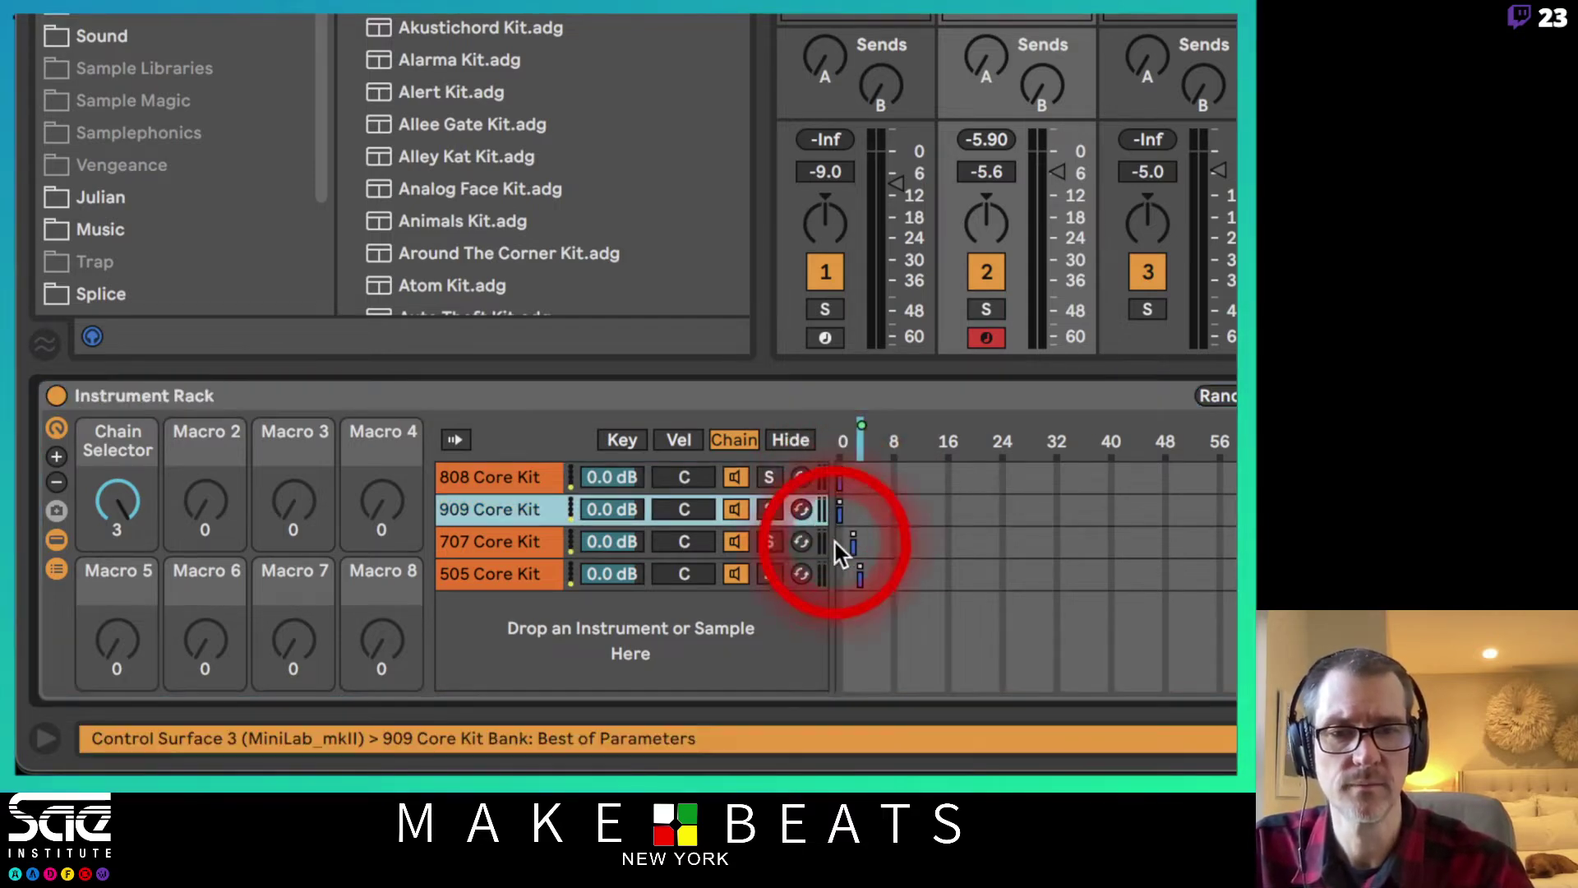
left_click(804, 541)
left_click(846, 573)
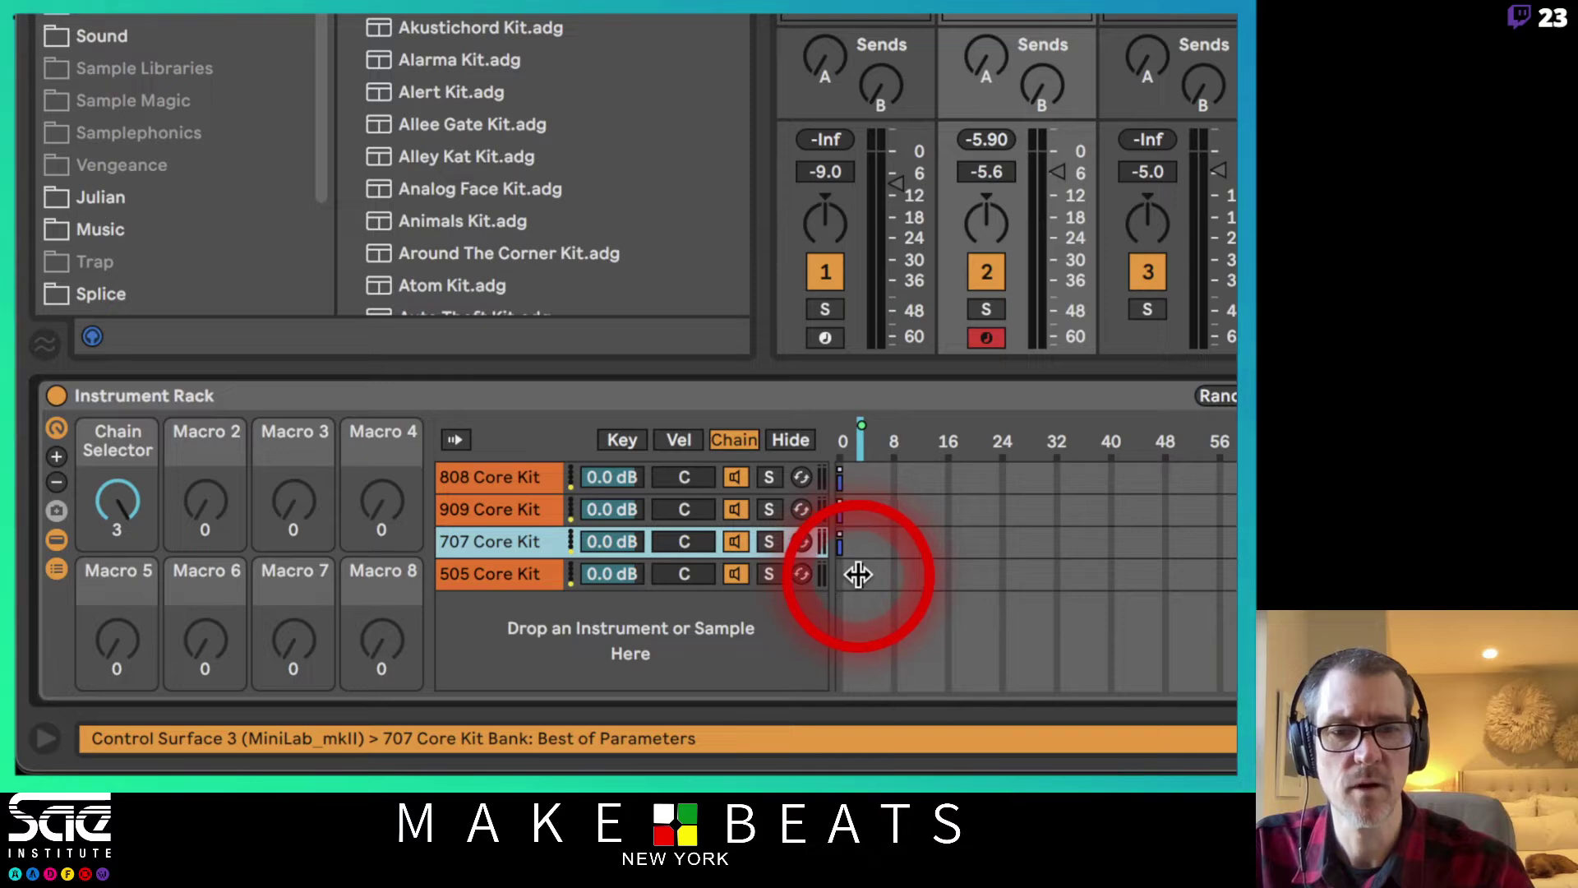
left_click(823, 568)
left_click(868, 504)
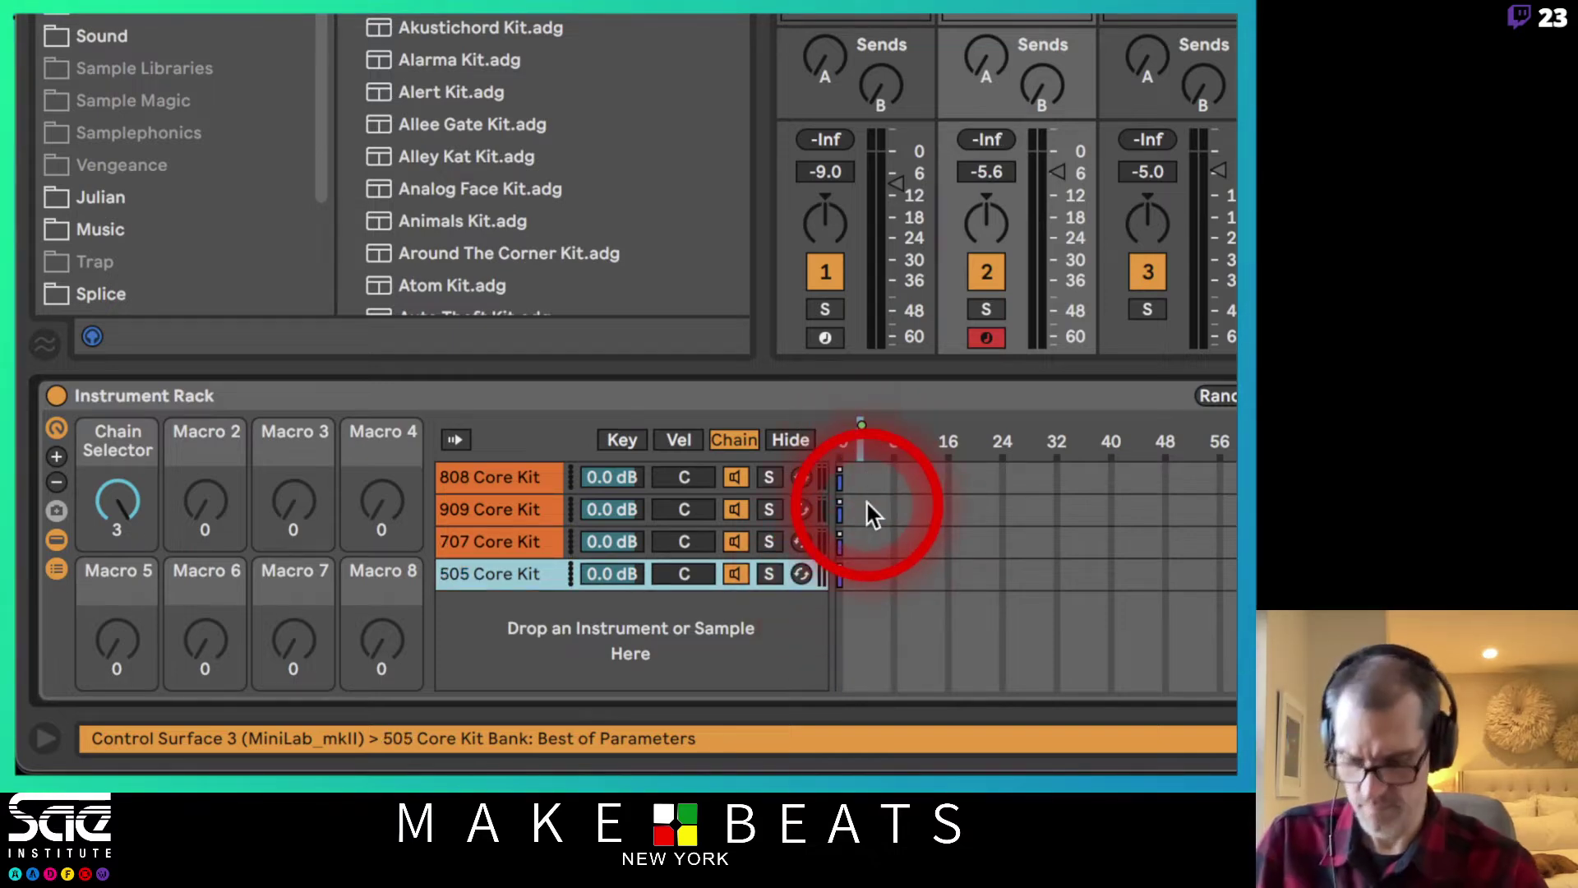
- Set the rack's Chain Selector macro to 0 and play the clip with all four kits layered
left_click(713, 403)
left_click(1577, 534)
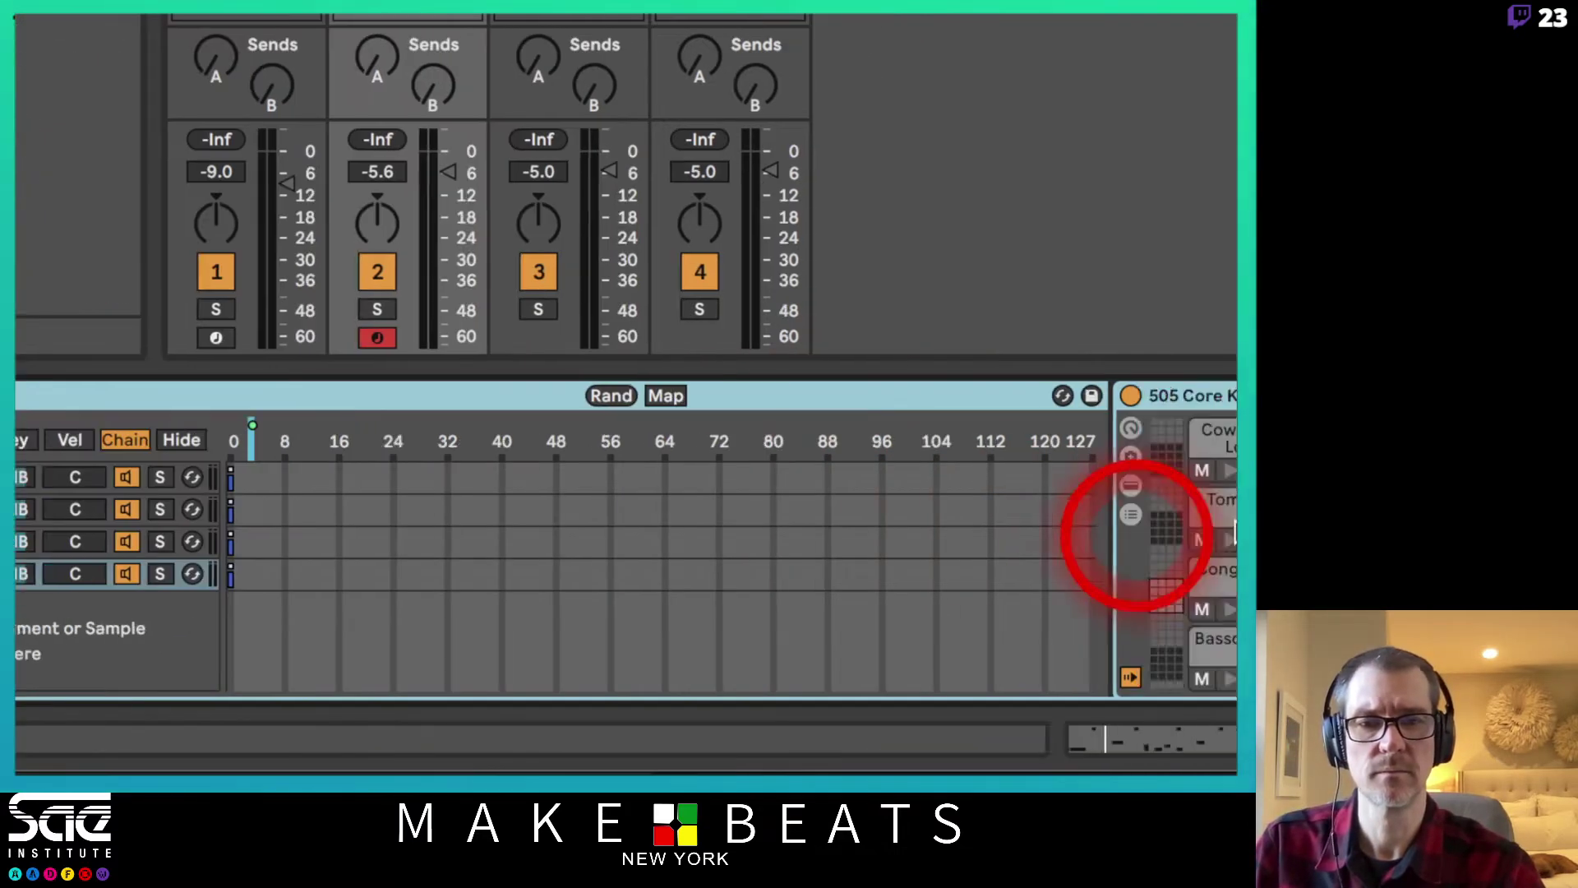
left_click(721, 411)
left_click(334, 391)
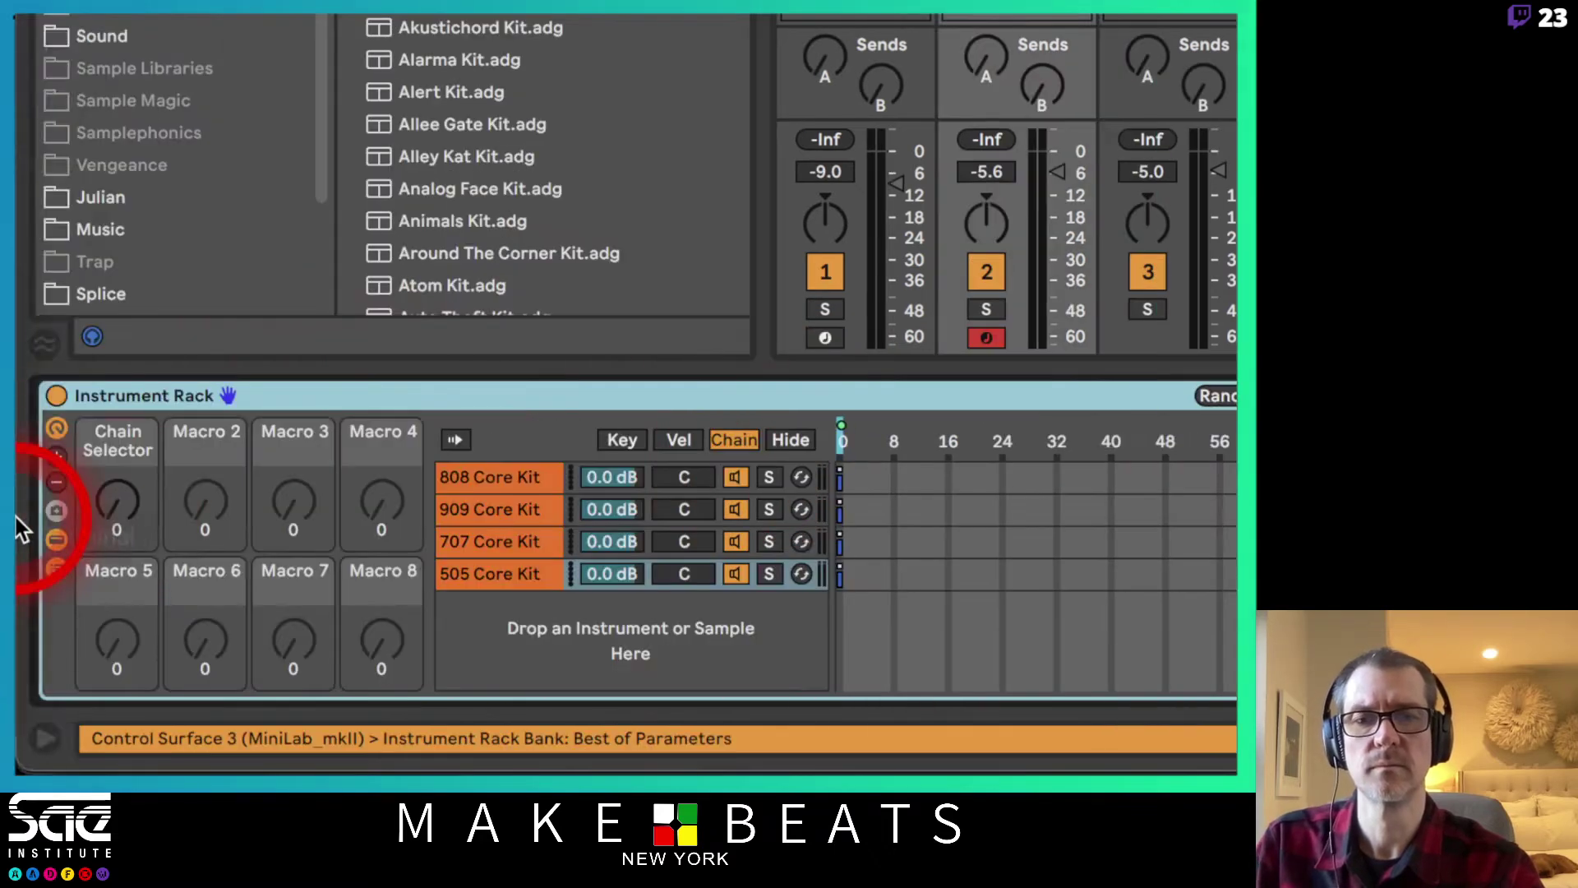
left_click(218, 552)
left_click(620, 565)
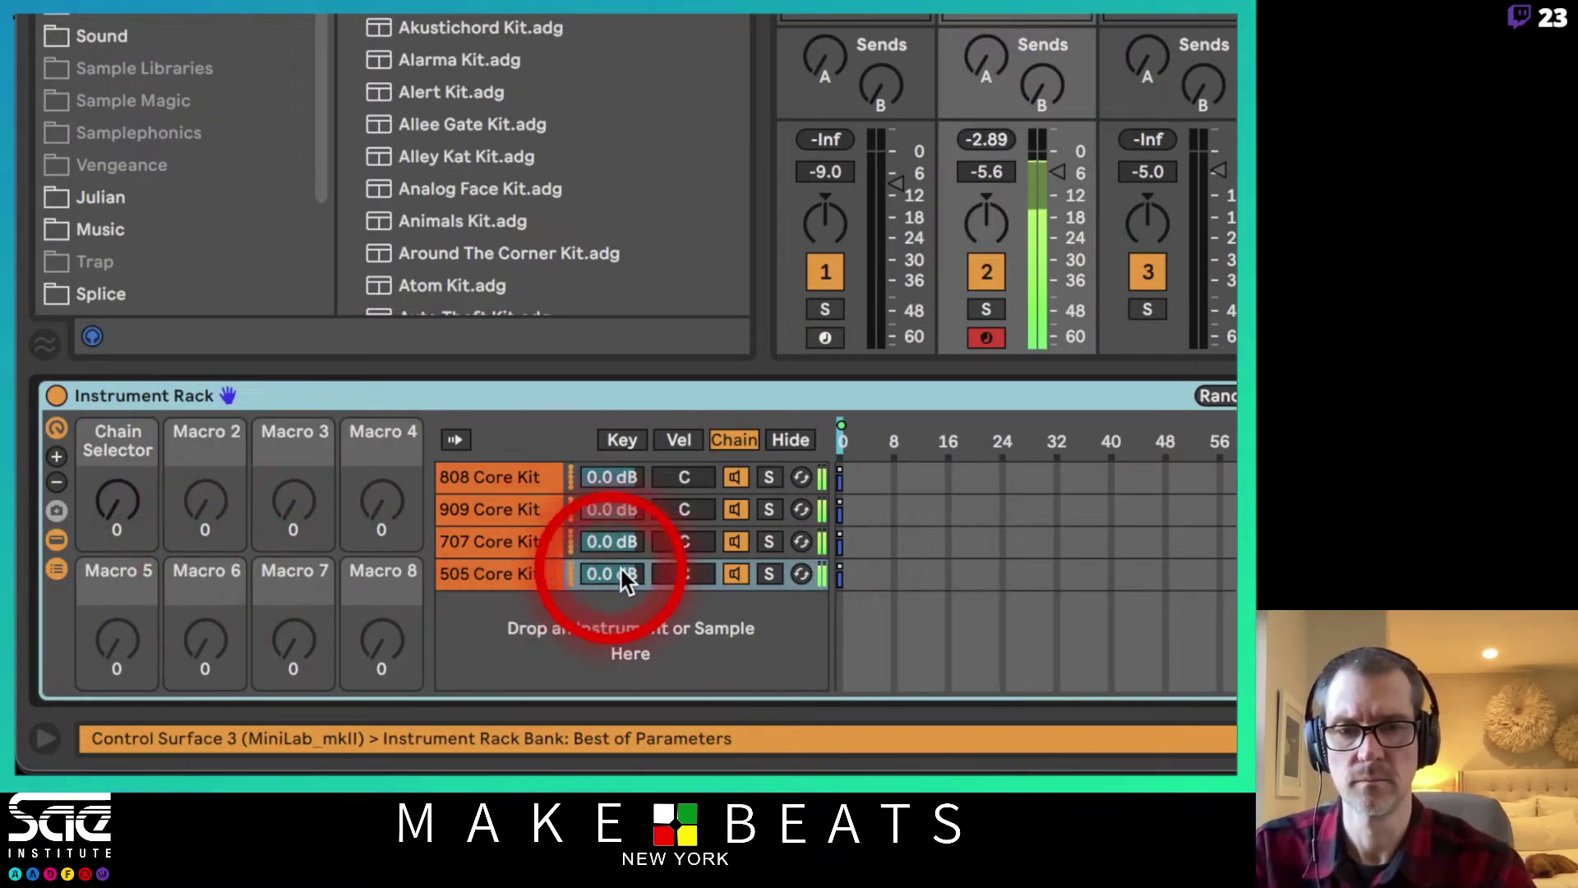
left_click(718, 518)
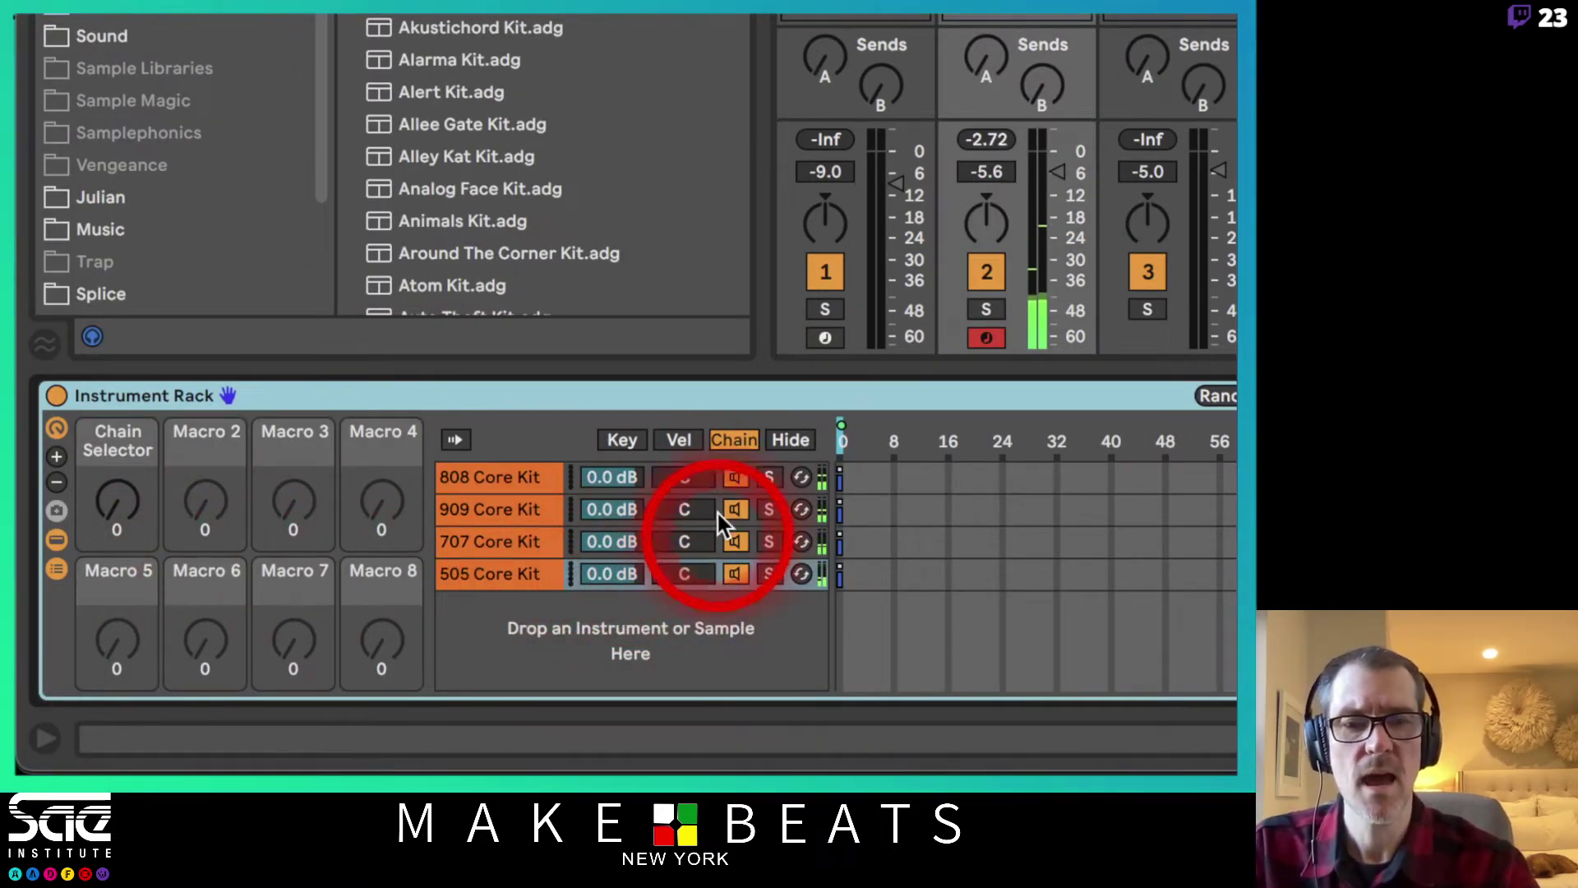
- Show velocity zones, cap the 808 Core Kit at about 72, and start the 909 at about 55, 707 at about 72 and 505 at 104
left_click(672, 440)
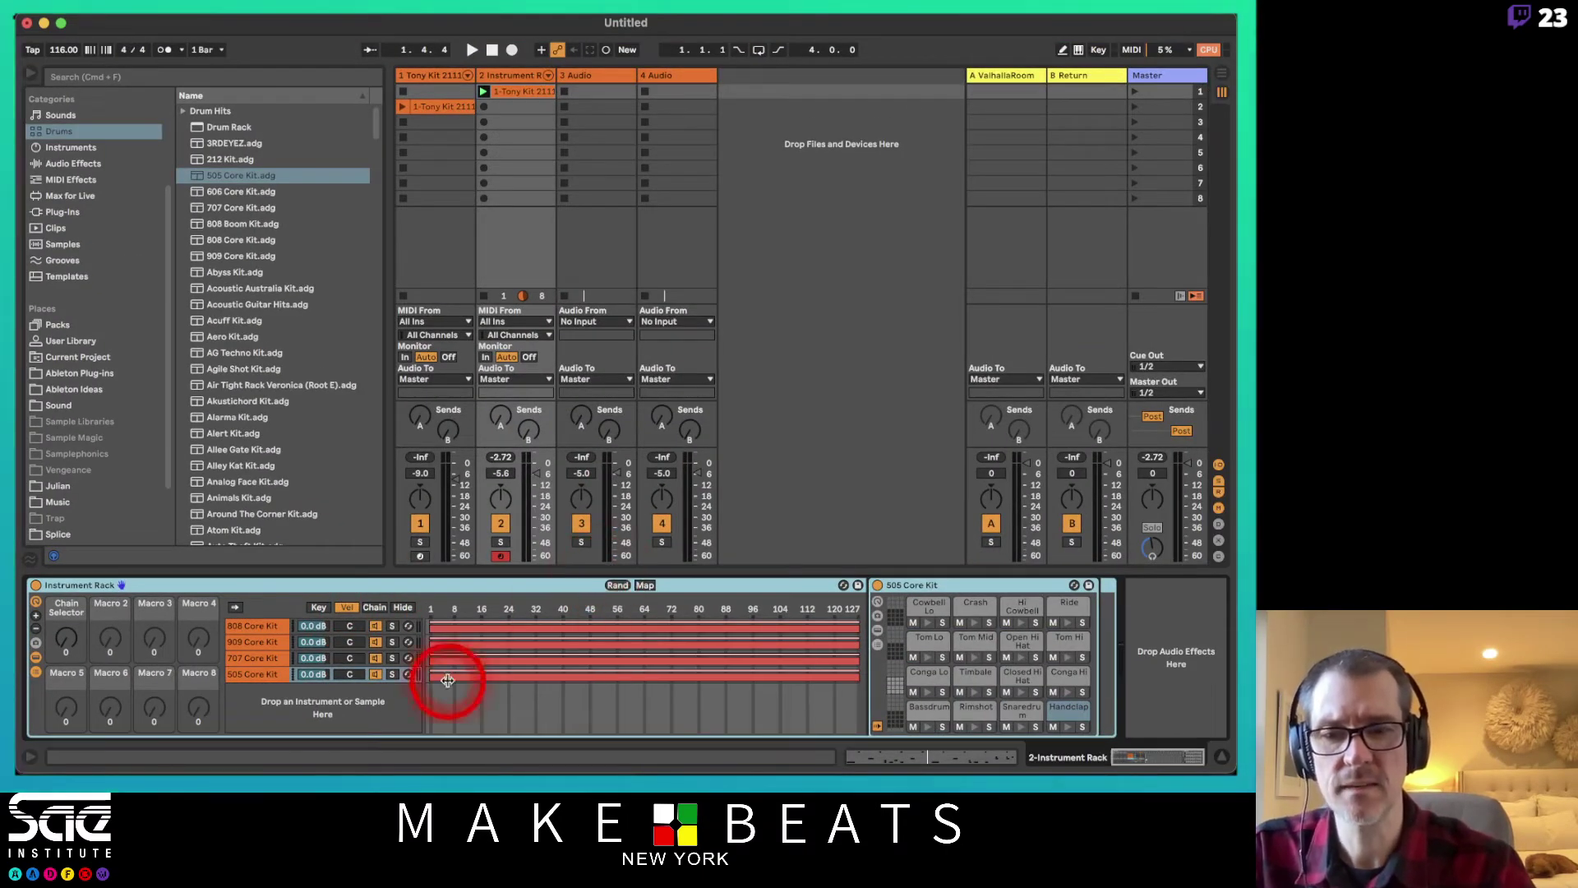
left_click_drag(447, 679, 612, 623)
mouse_move(433, 644)
left_mouse_down()
mouse_move(634, 644)
mouse_move(621, 627)
mouse_move(717, 625)
left_mouse_up()
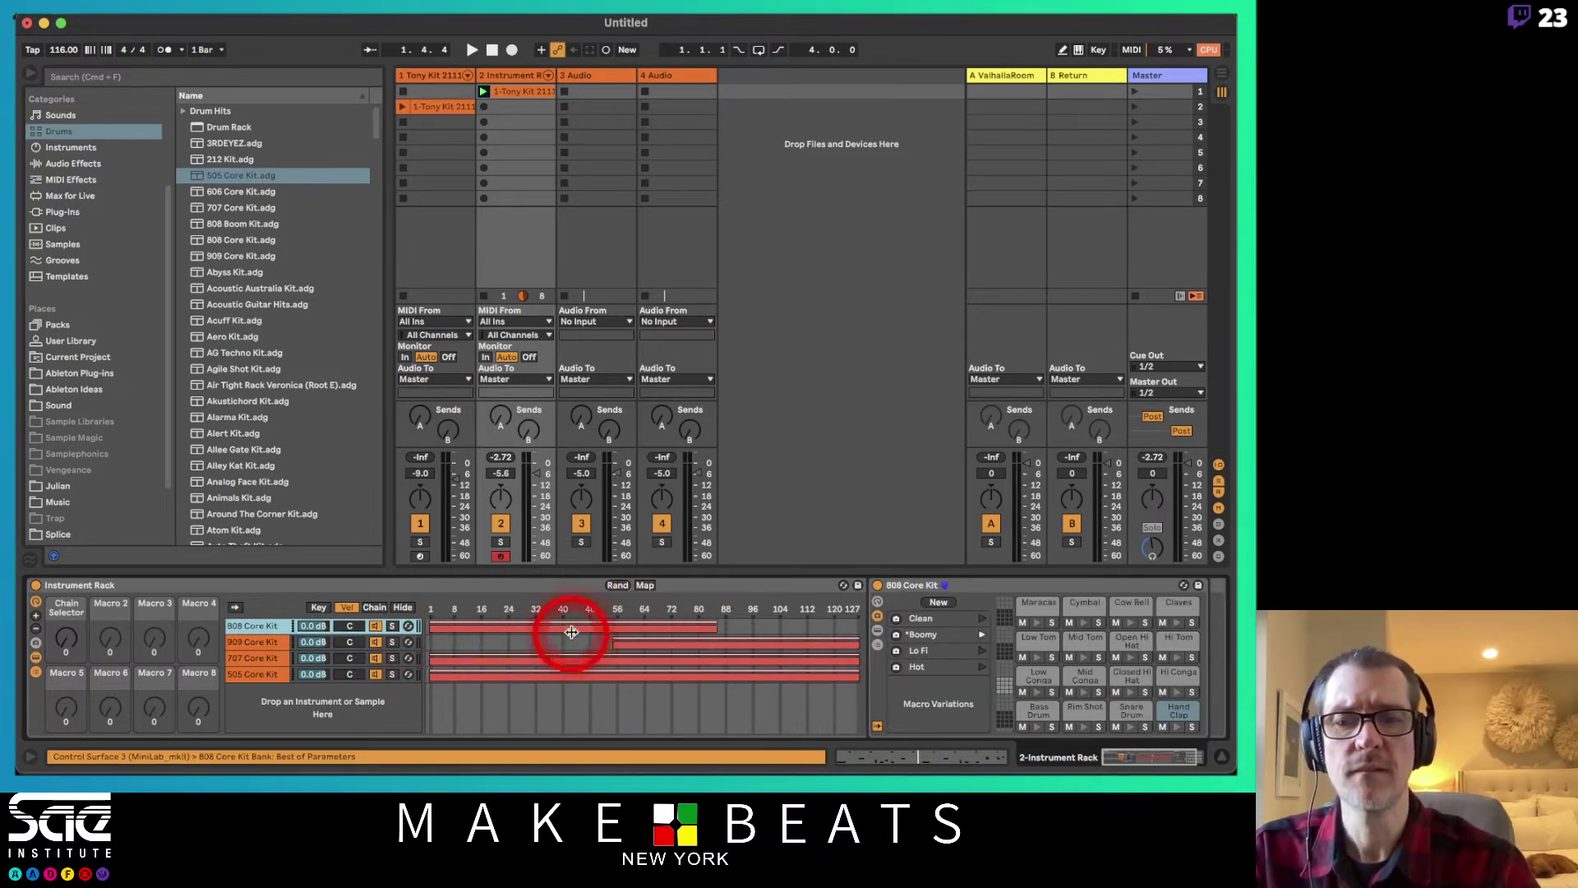
left_click_drag(434, 658, 672, 622)
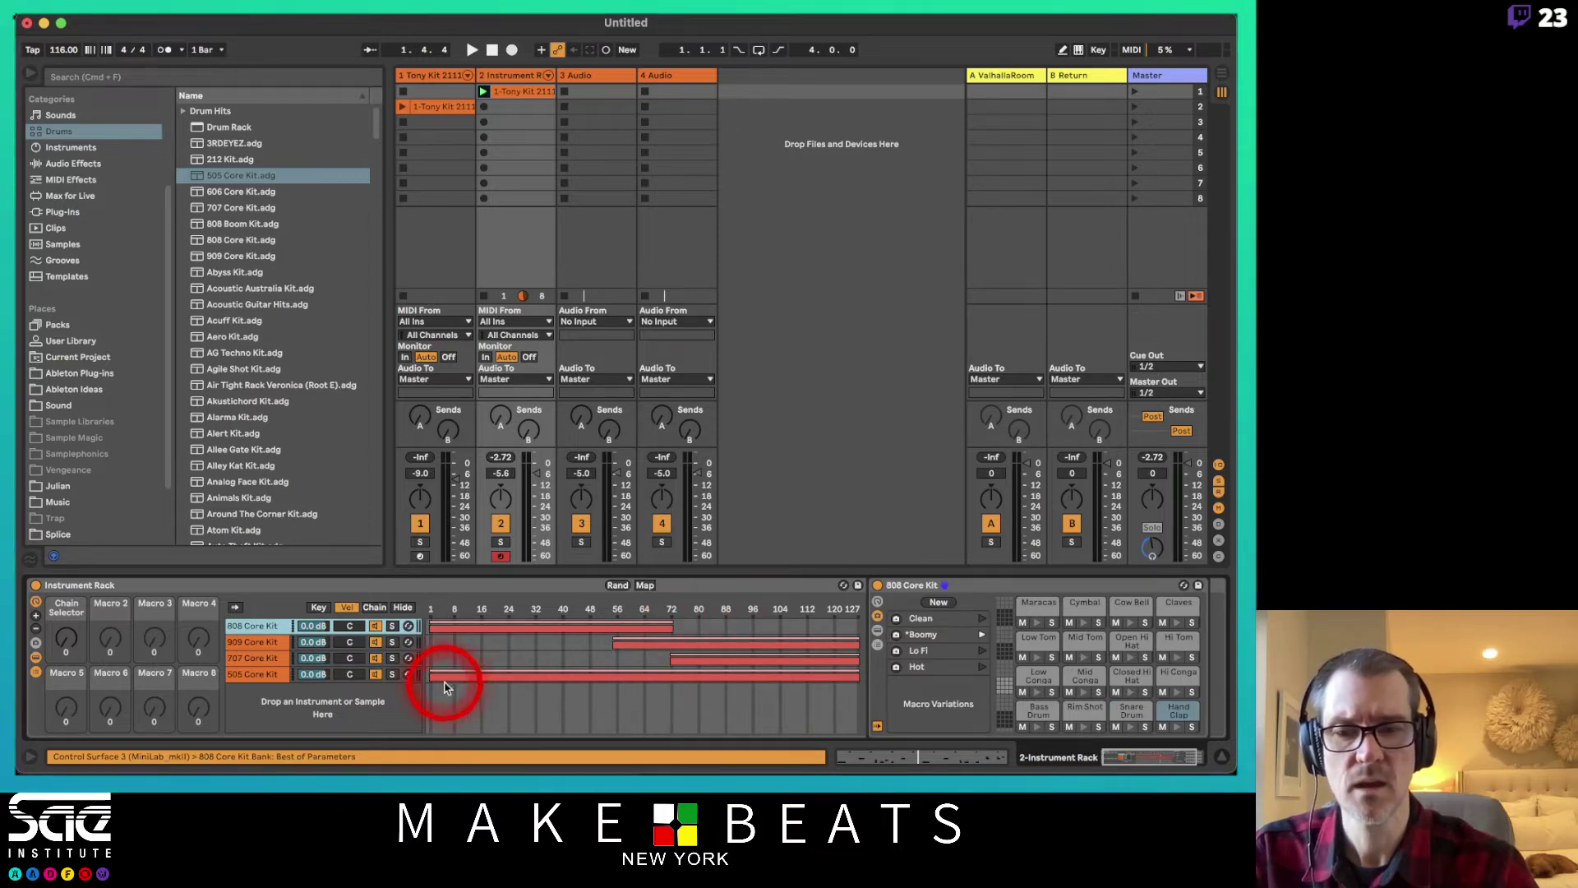
left_click(435, 673)
left_click(434, 675)
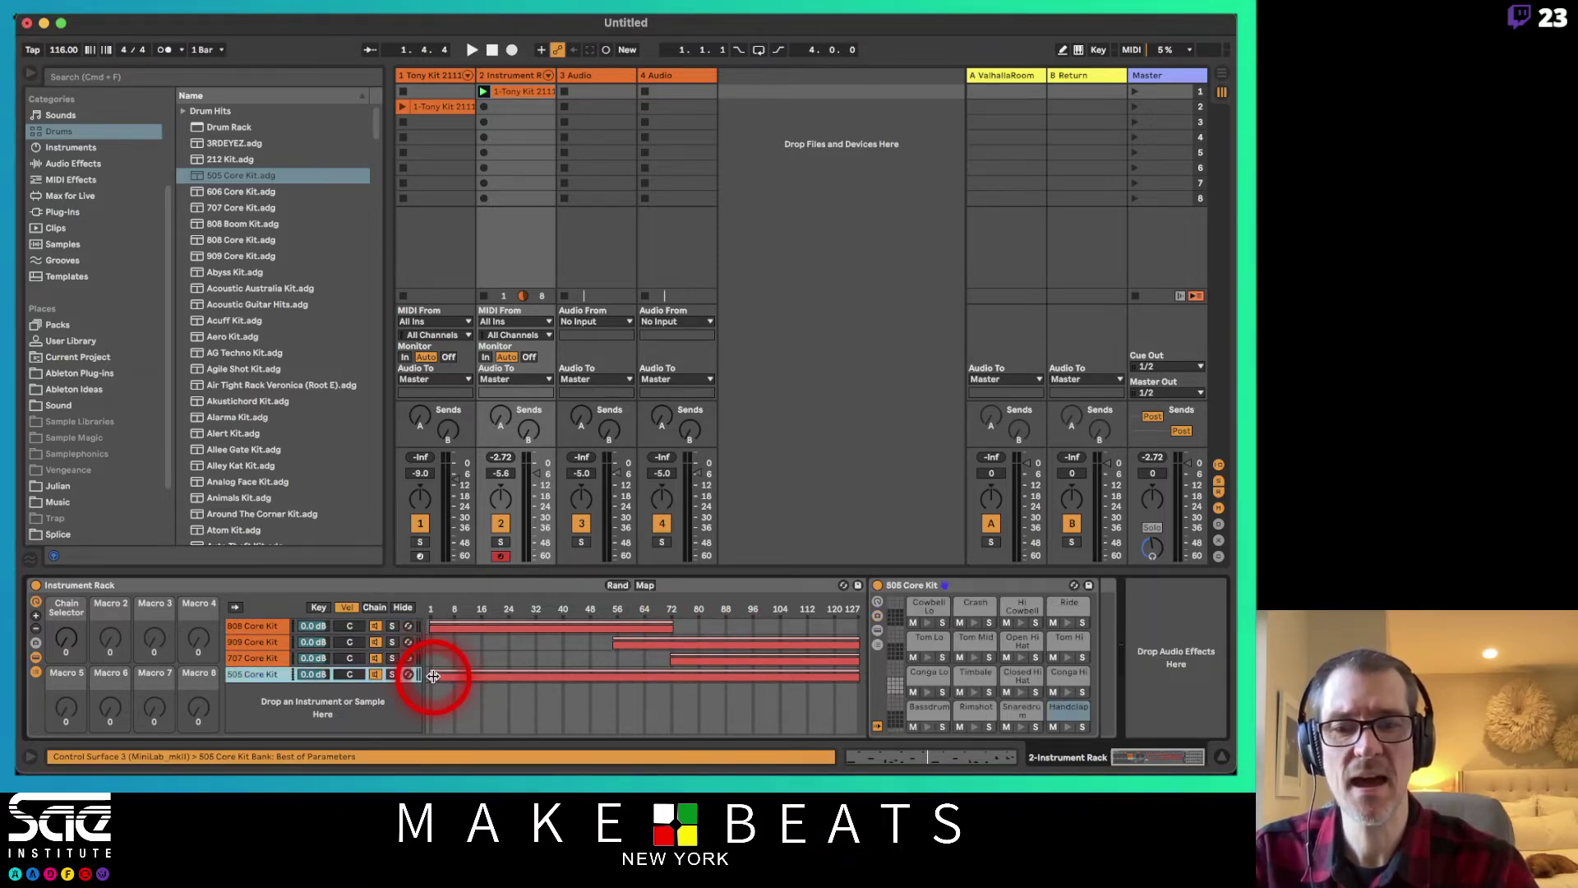
left_click_drag(430, 675, 781, 676)
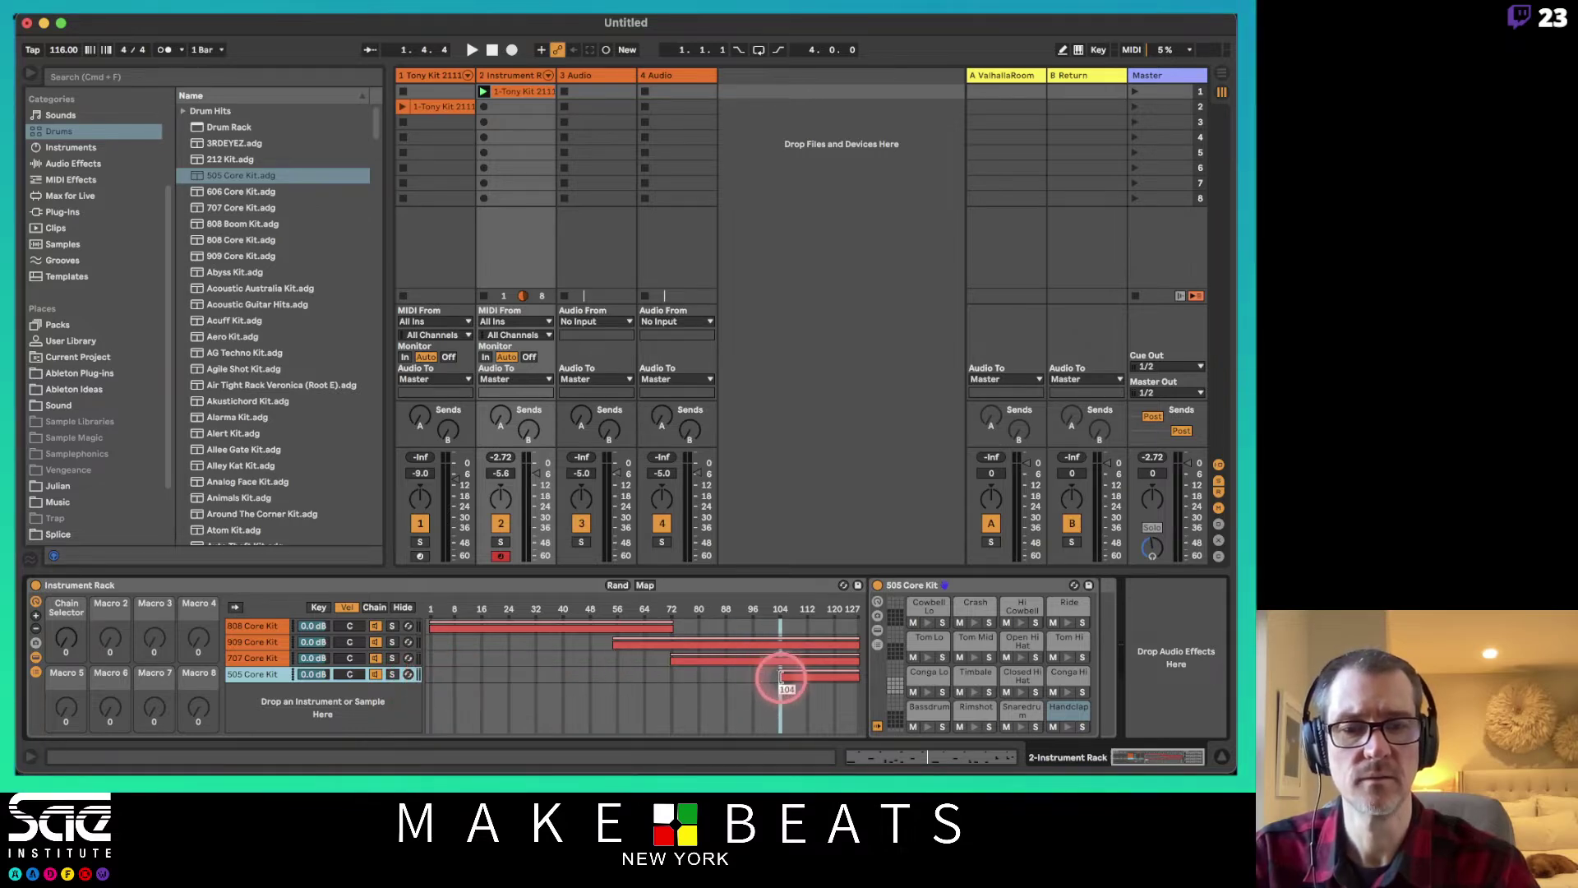
- Make the velocity zones adjacent: start the 707 Core Kit at about 84 and end the 707 near 103, the 909 near 83 and the 808 at 54
left_click(673, 658)
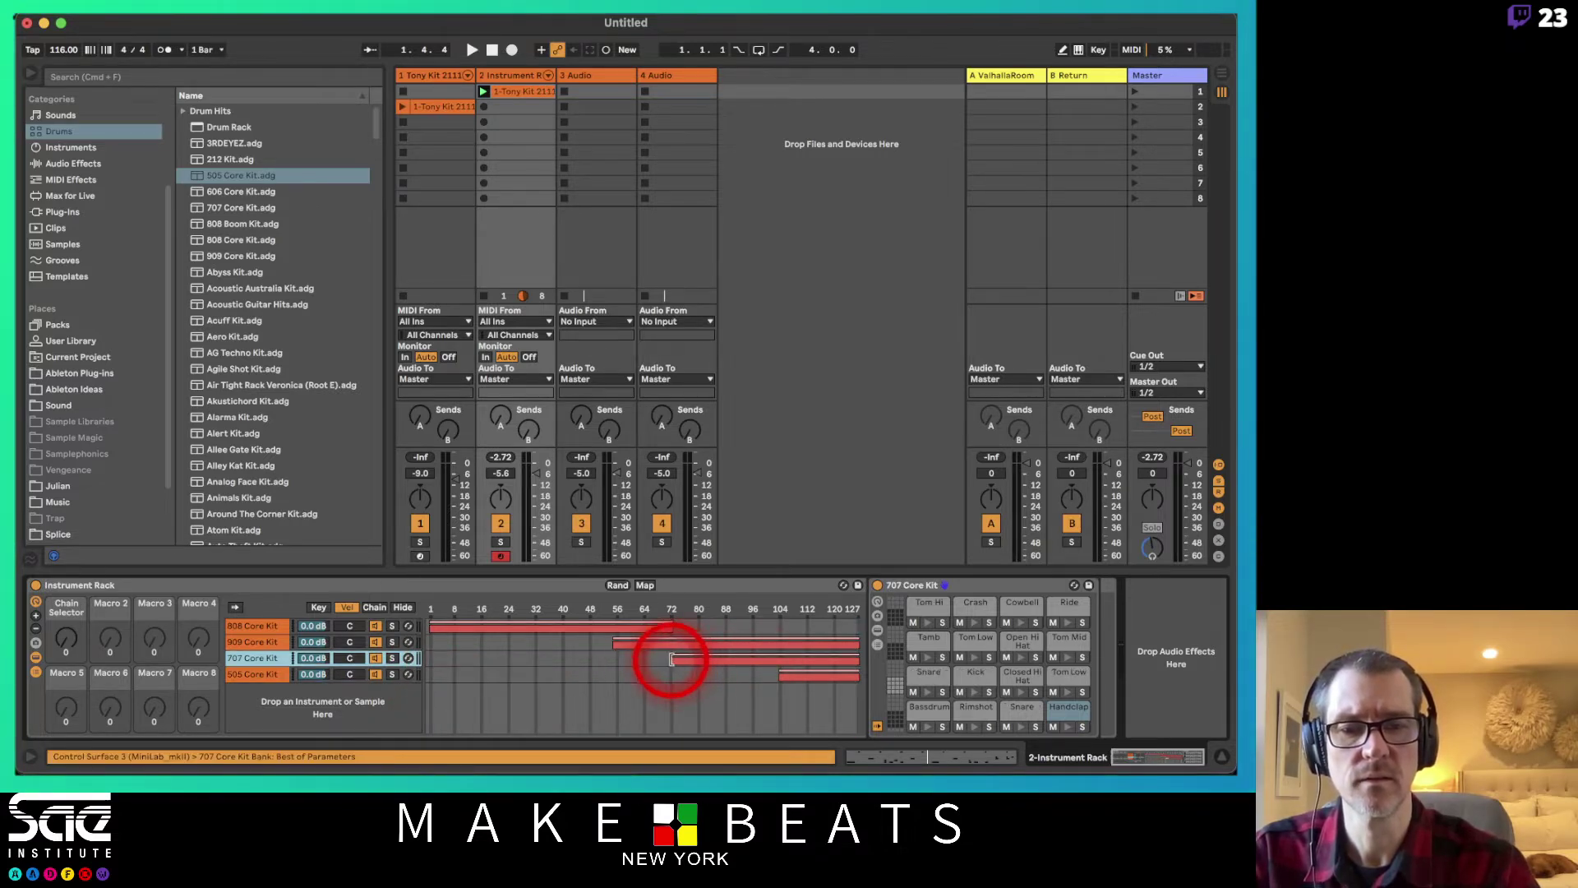
left_click_drag(672, 658, 712, 656)
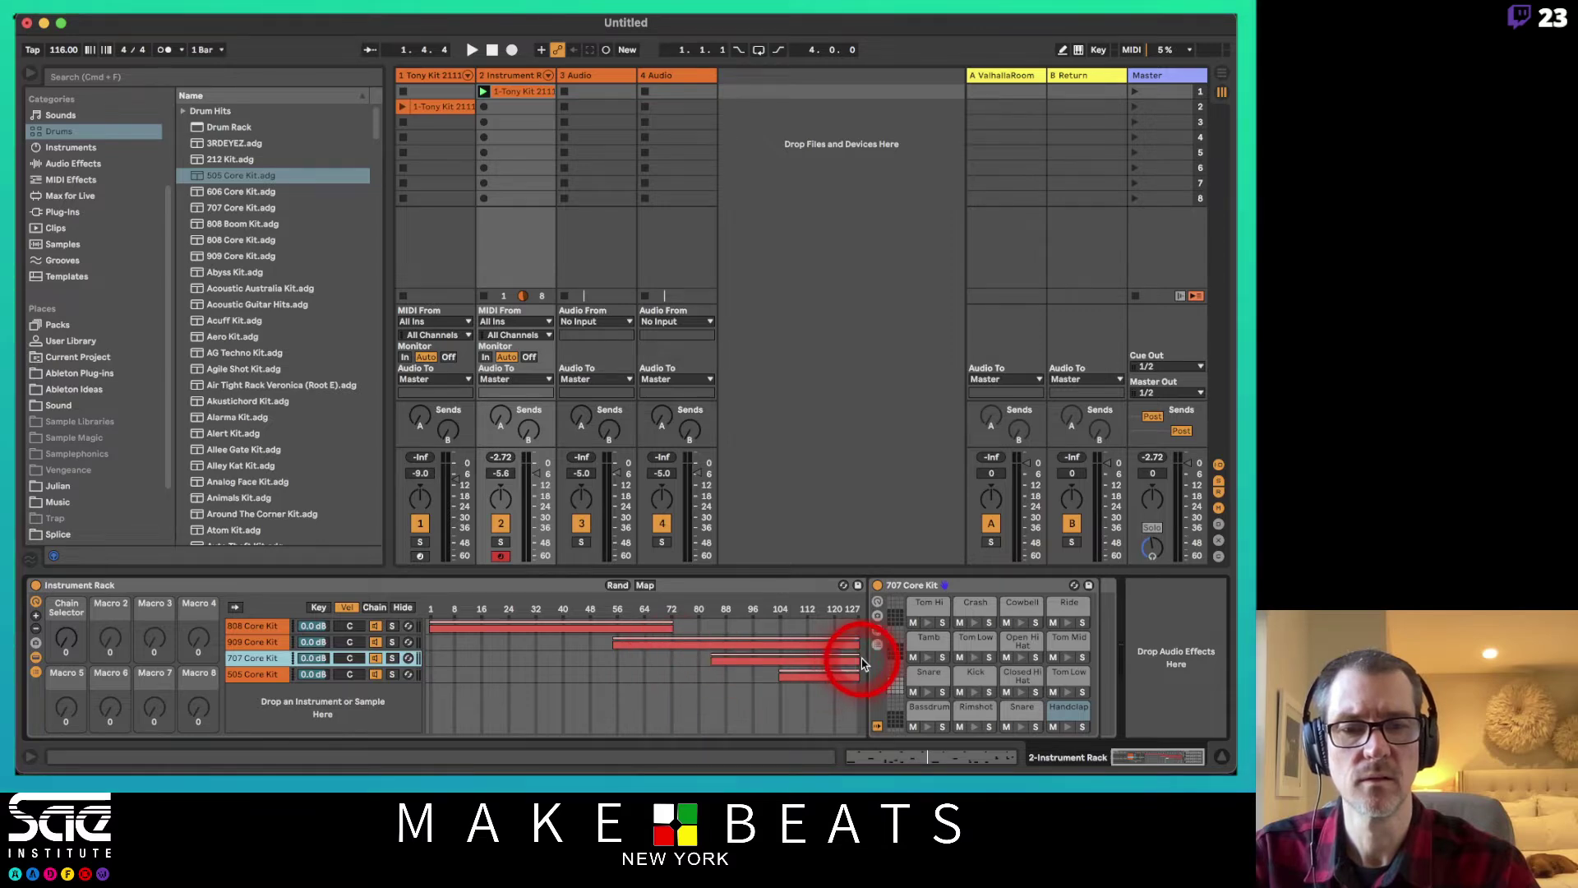
left_click_drag(859, 659, 612, 626)
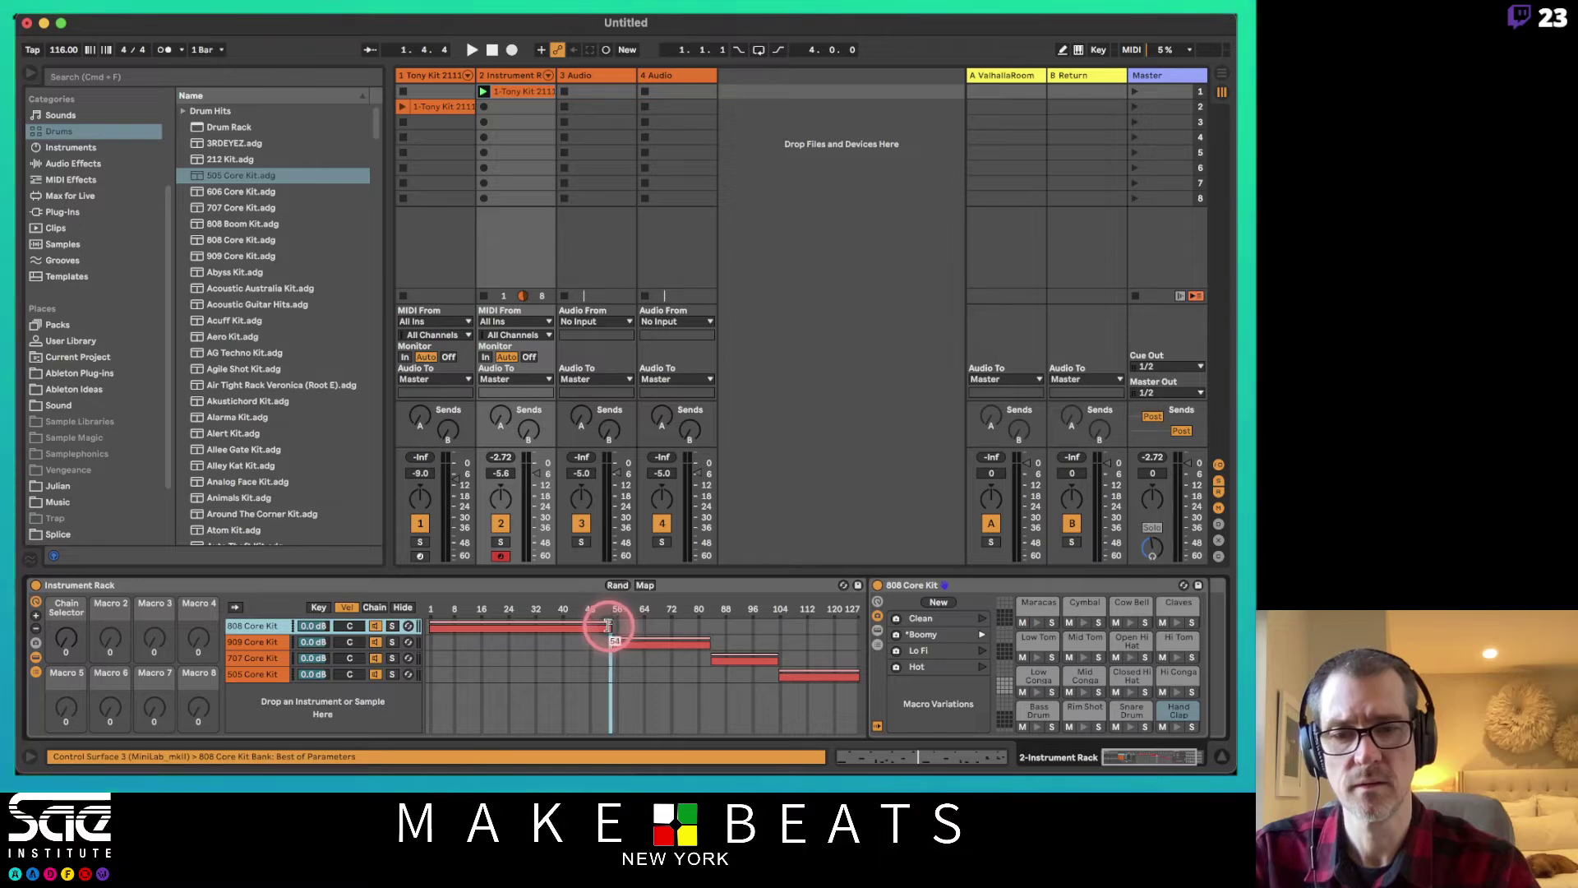
- Unmap the rack's chain selector from its Chain Selector macro and show the chains' velocity zones again
left_click(56, 618)
left_click(377, 610)
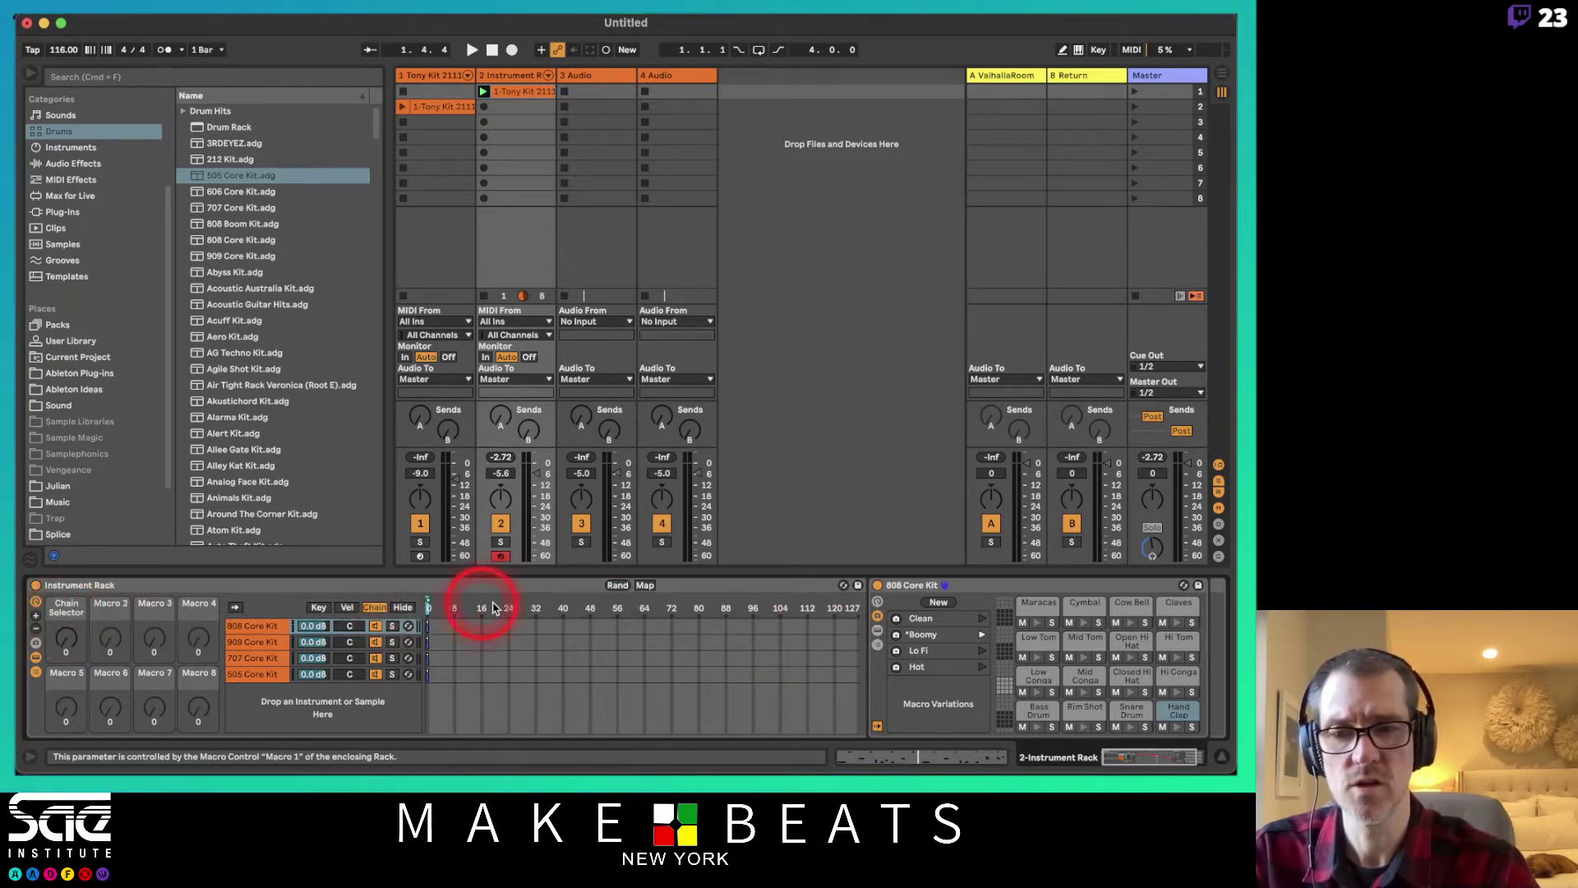
right_click(427, 606)
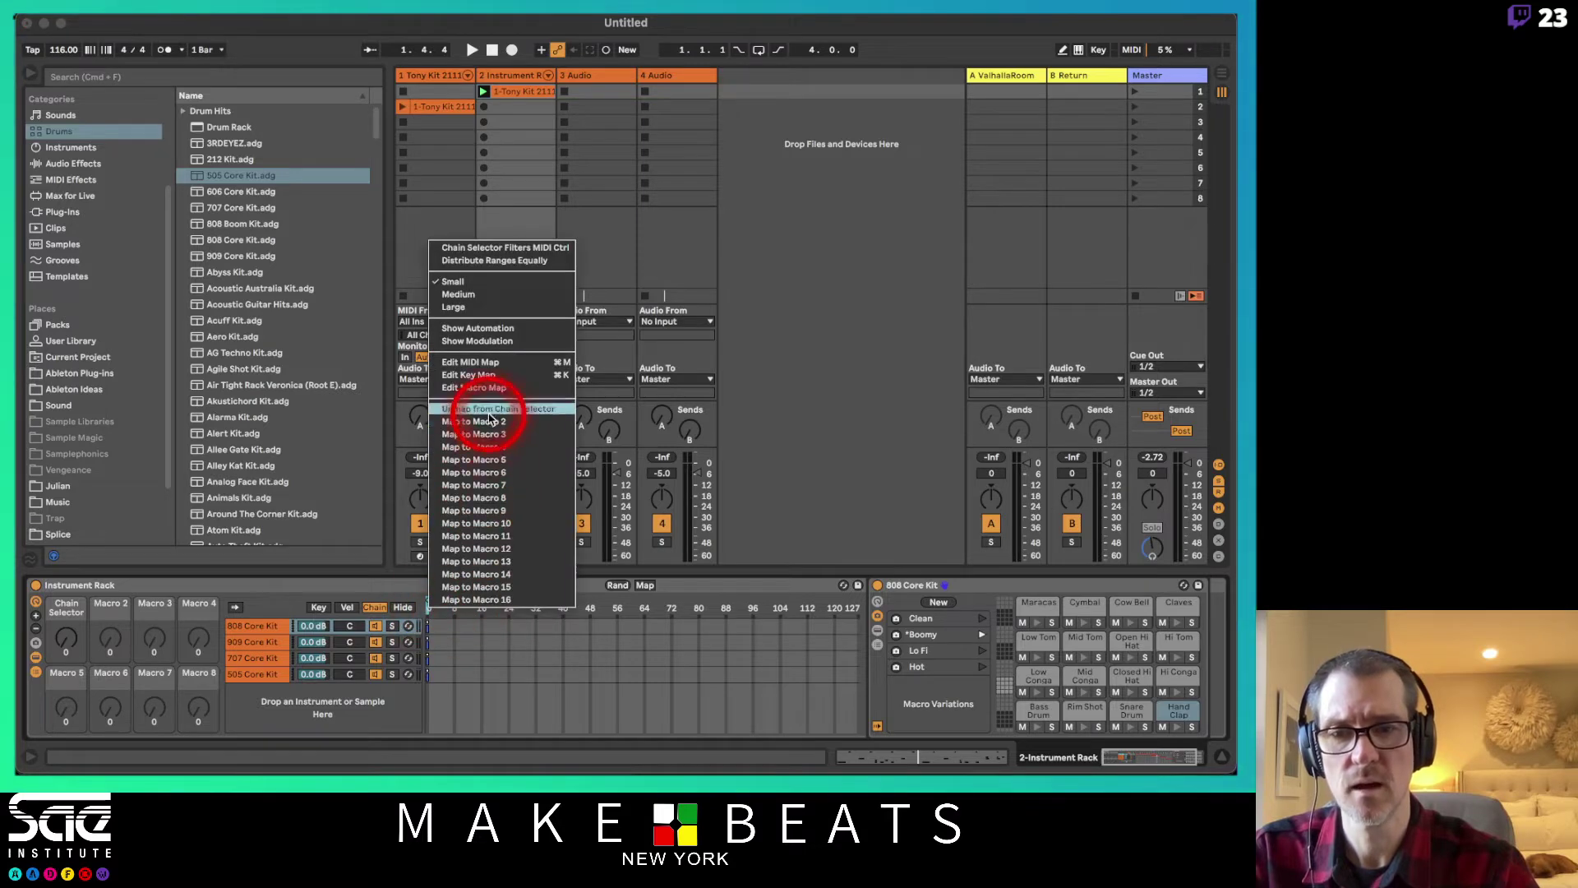
left_click(484, 510)
left_click(343, 608)
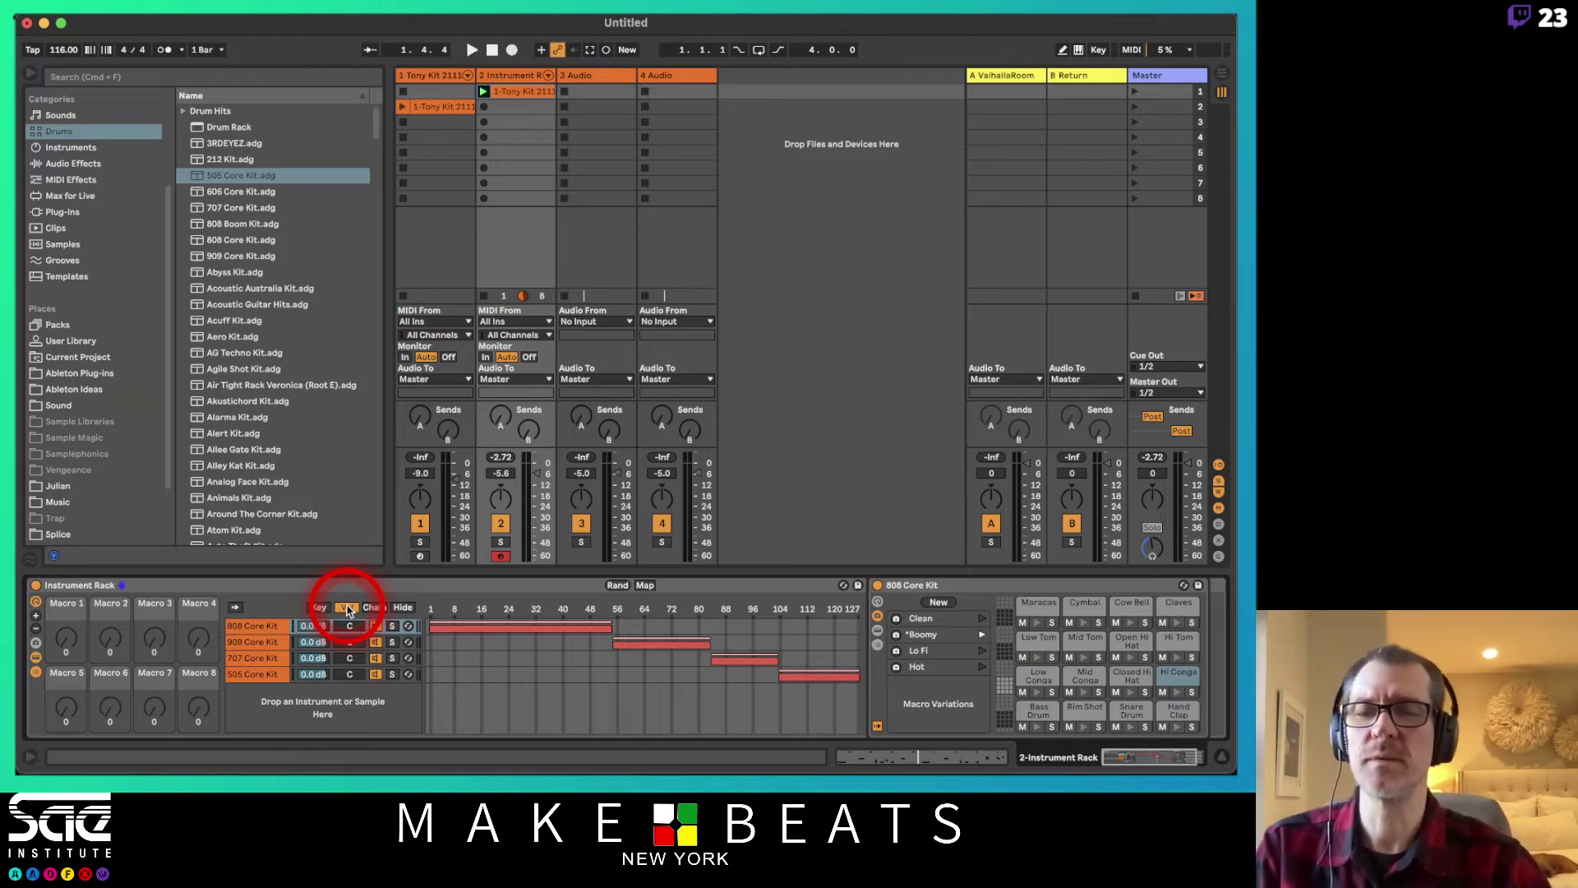
- Record new MIDI clips into the second and third slots of the Instrument Rack track, turning the metronome on for the third
left_click(506, 108)
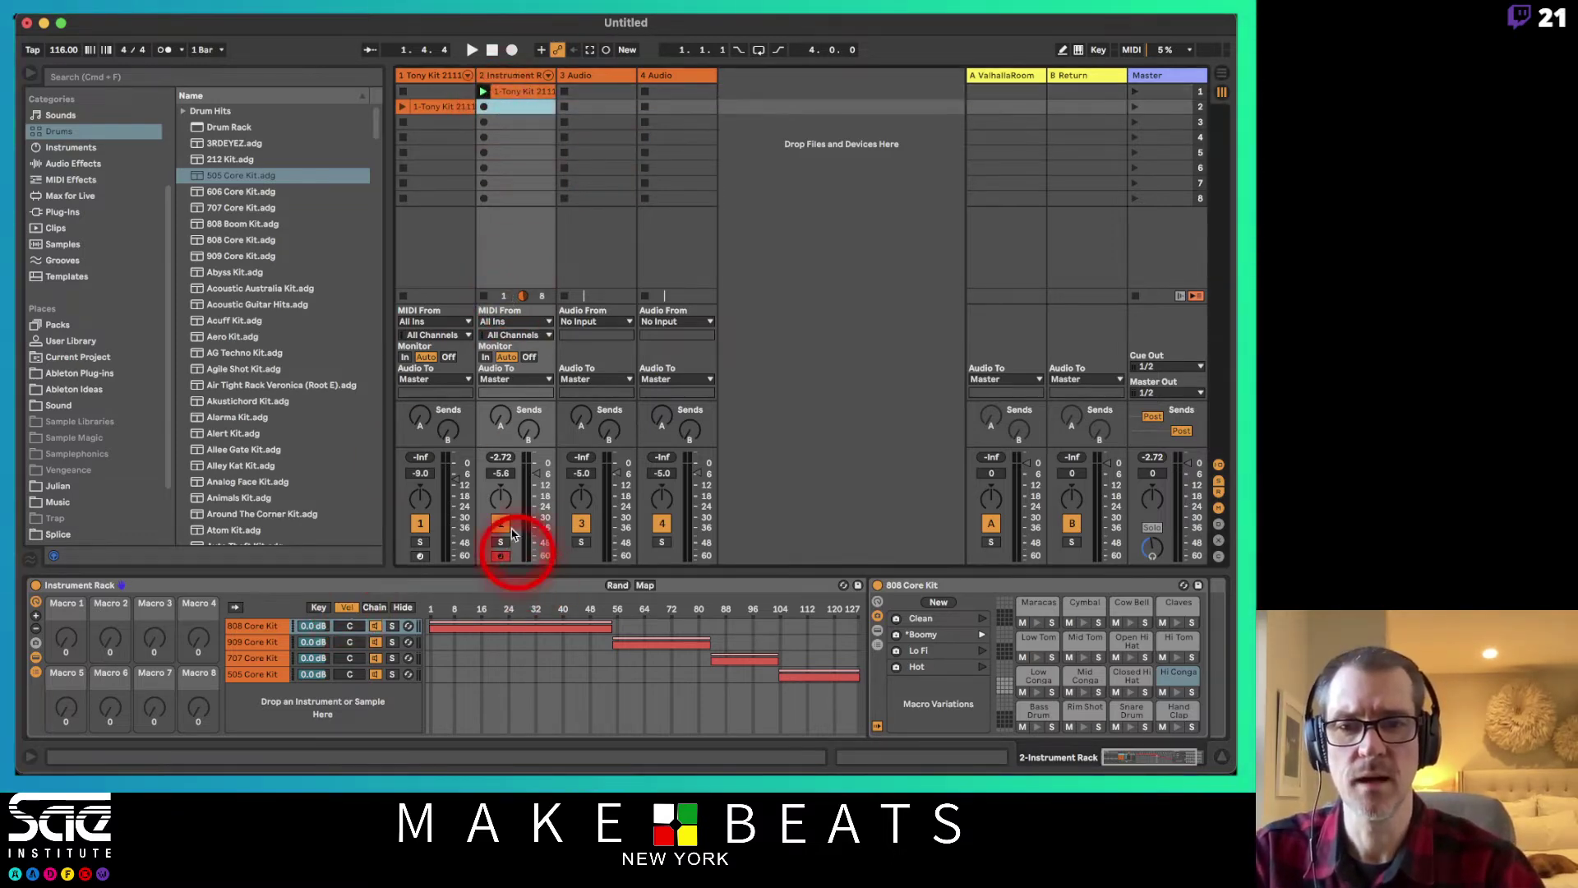
left_click(485, 106)
left_click(164, 50)
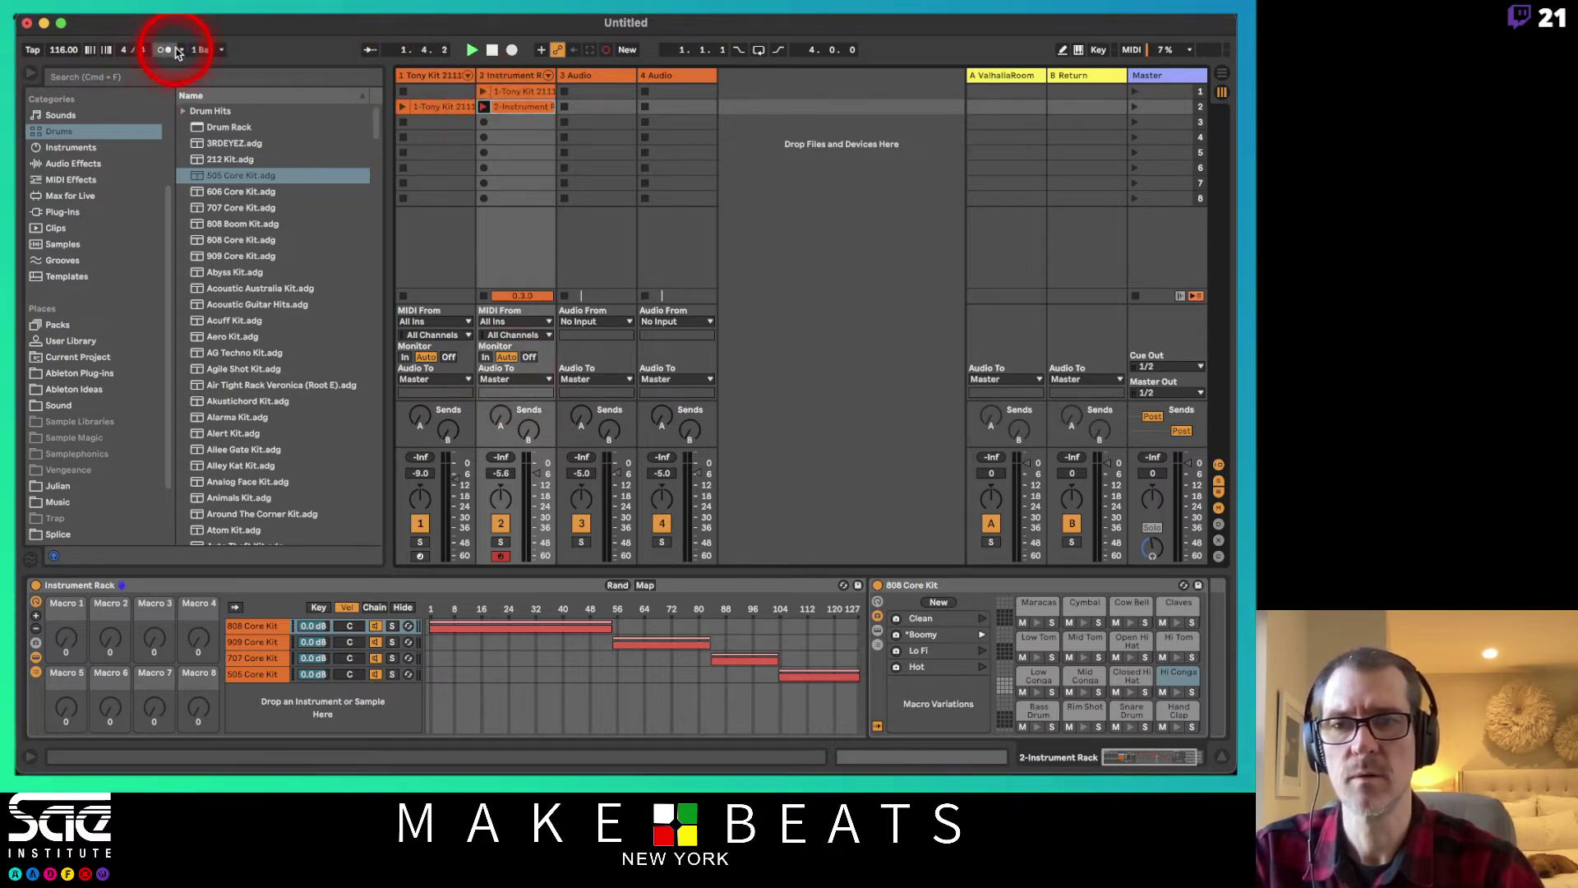
left_click(484, 123)
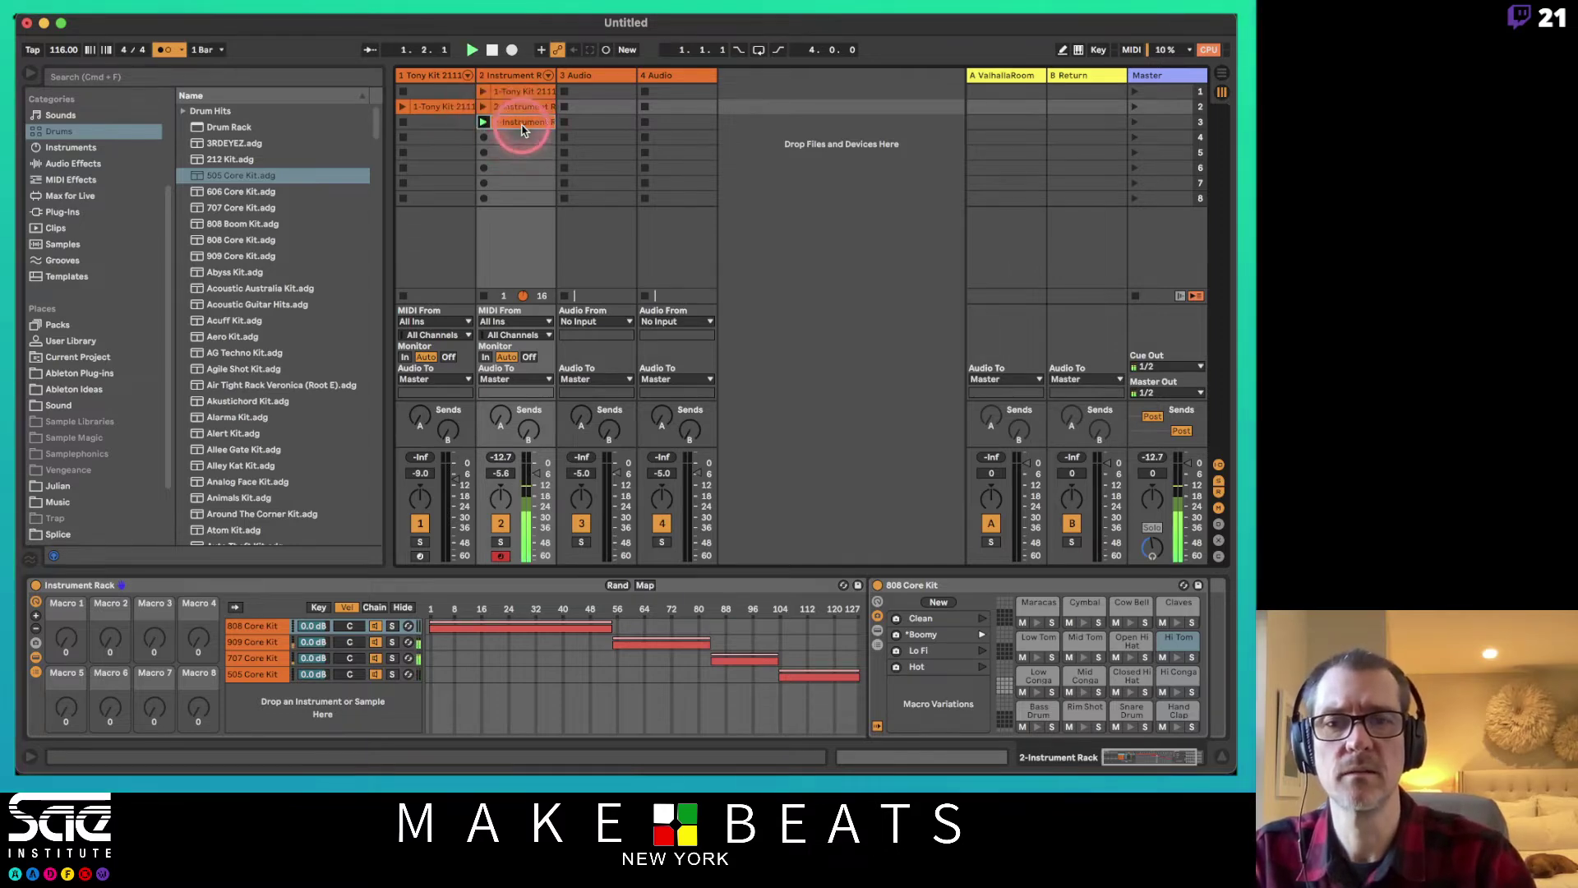
- Shorten the third slot's clip to a one-bar loop from 3.1.1 to 4.1.1 and turn the metronome off
double_click(518, 121)
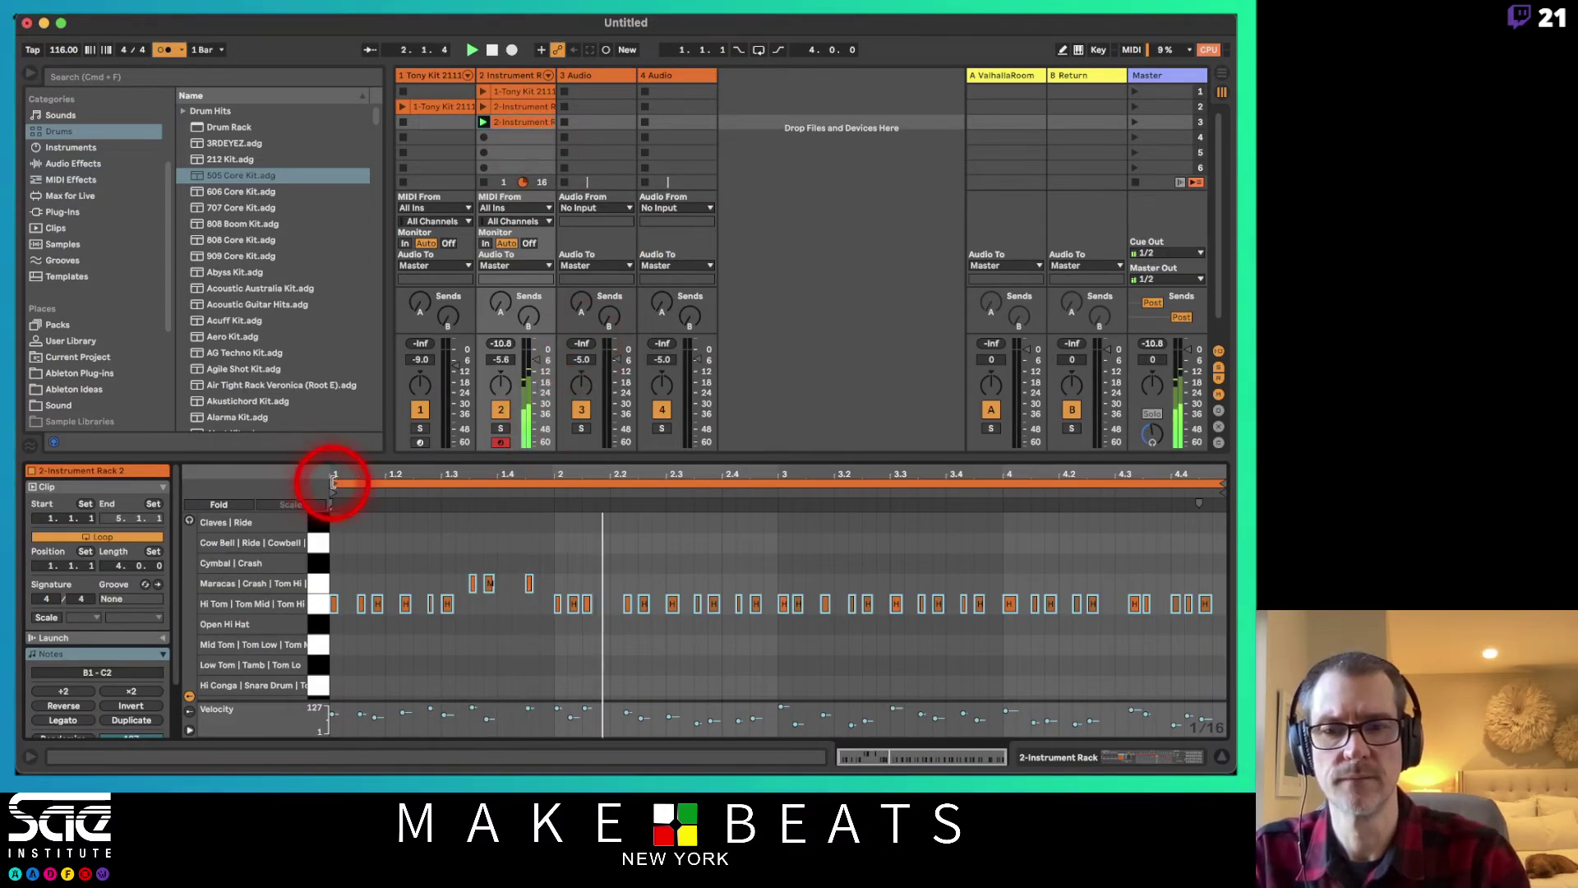
mouse_move(335, 483)
left_mouse_down()
mouse_move(625, 526)
mouse_move(779, 519)
left_mouse_up()
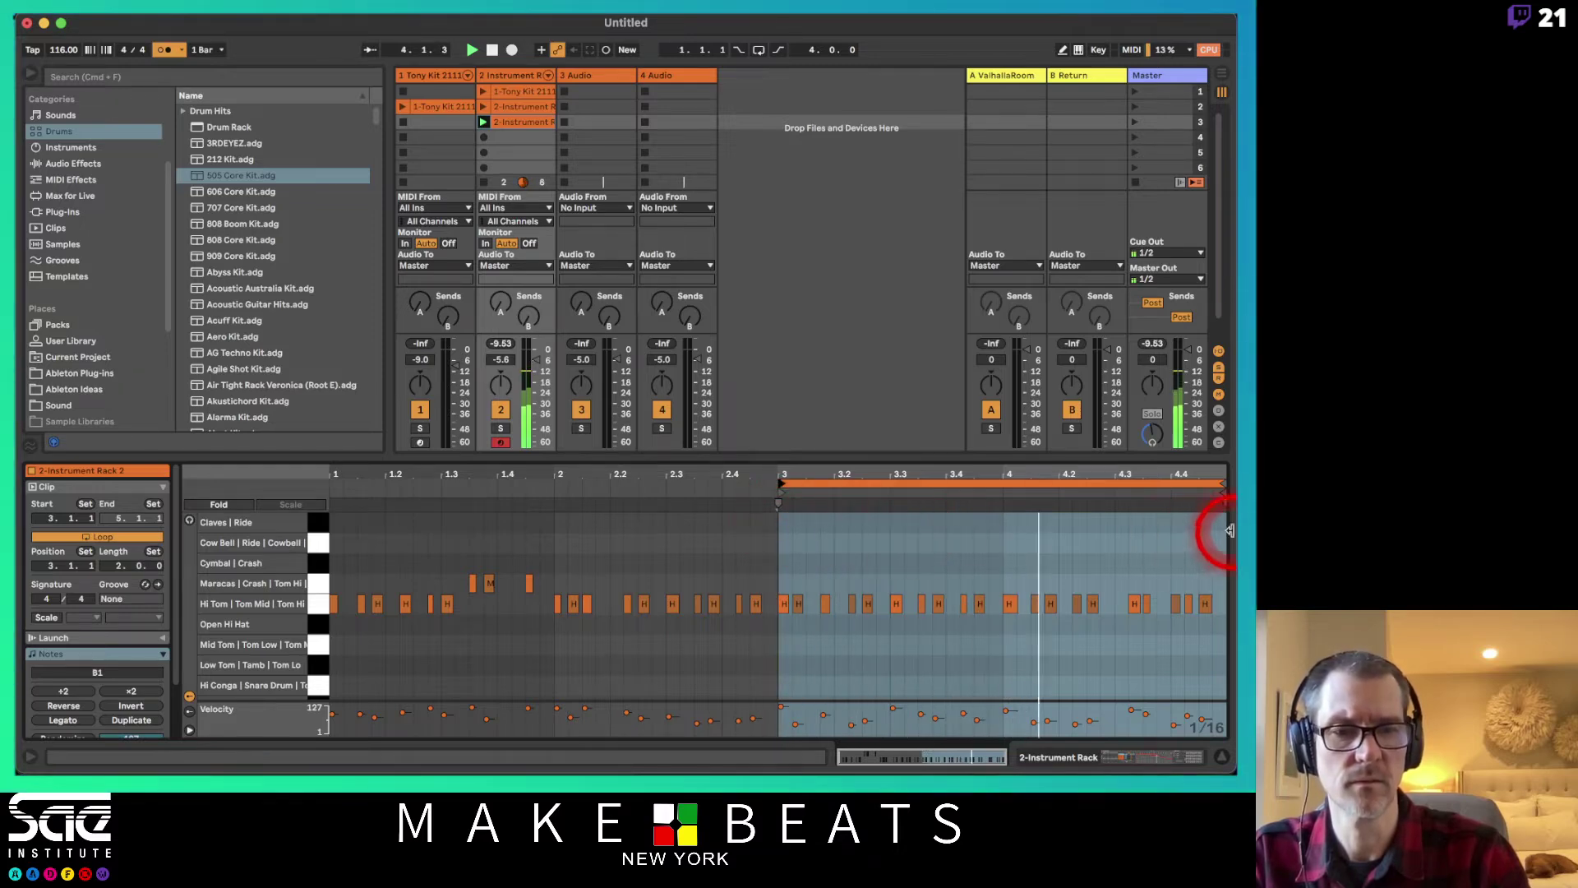
left_click_drag(1223, 483, 999, 485)
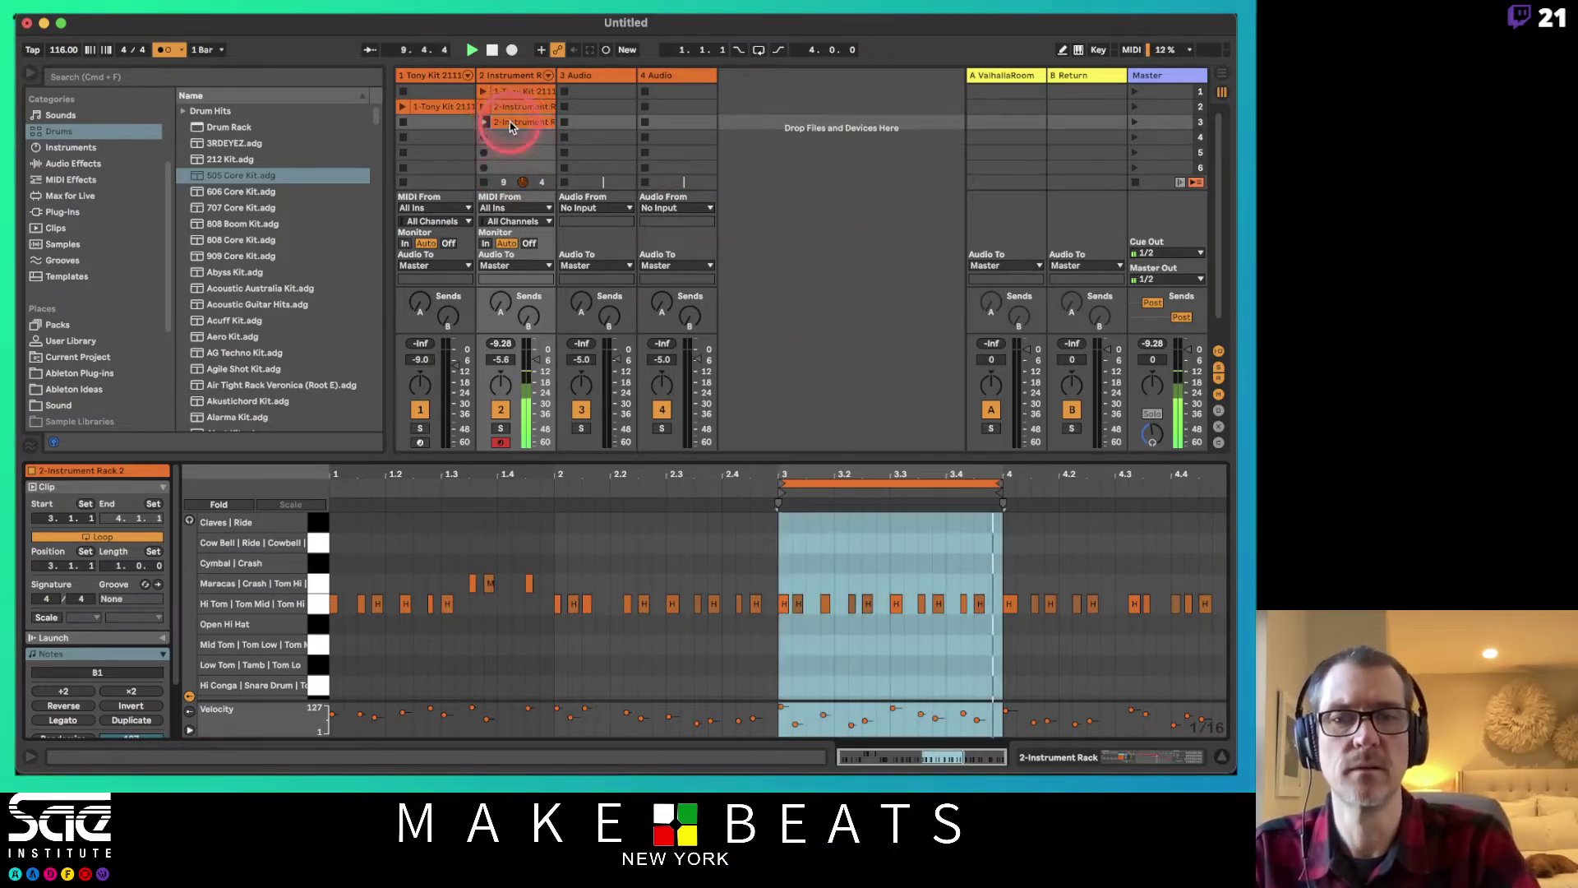
left_click(165, 50)
left_click(165, 50)
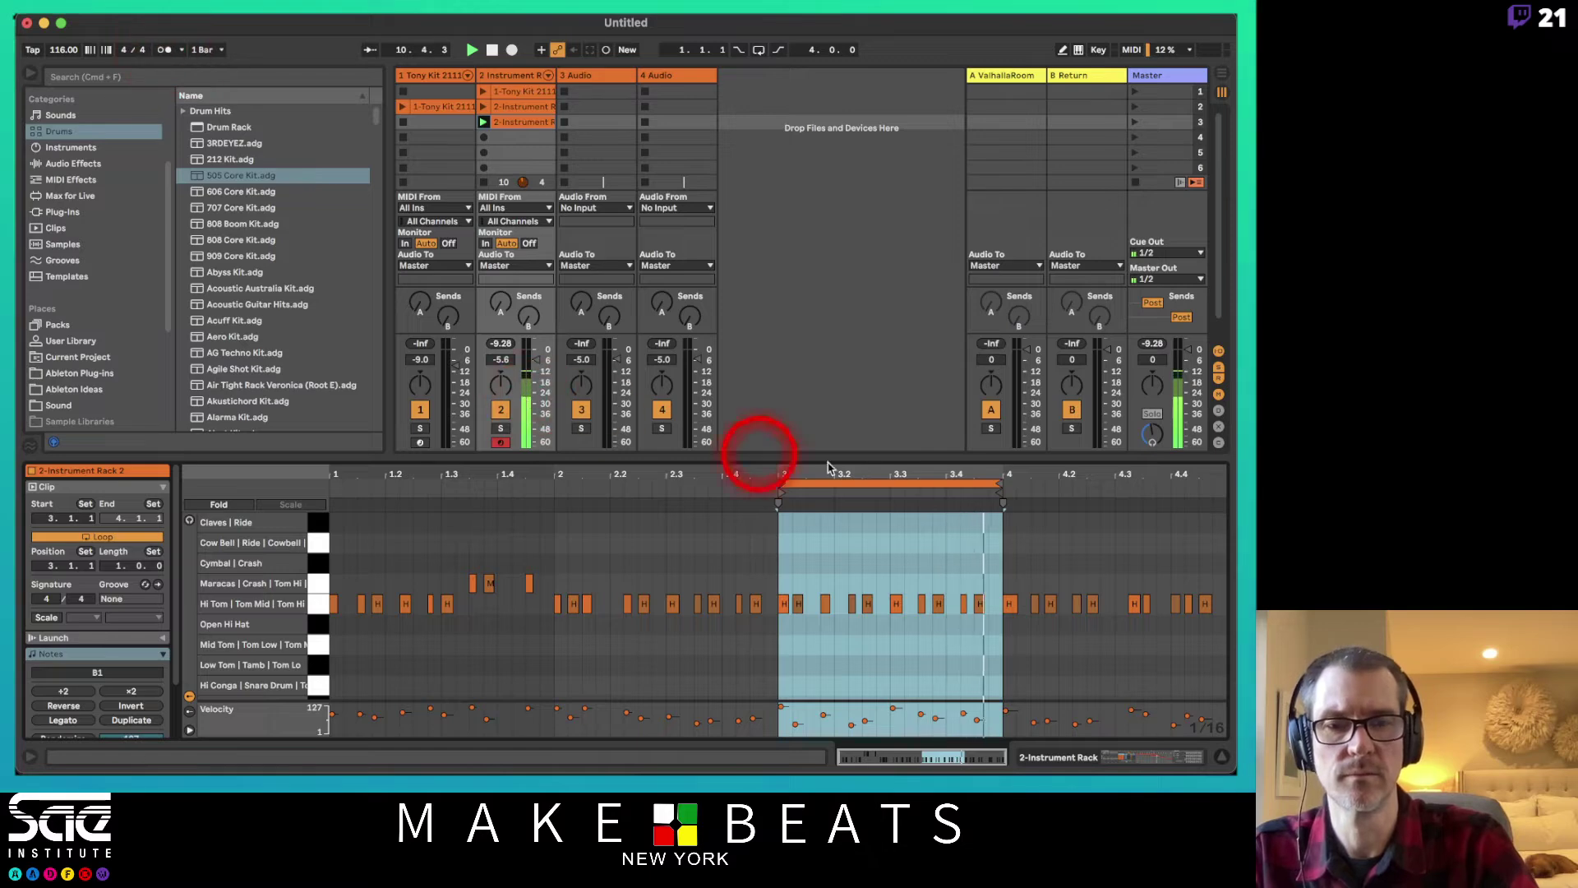
- Enlarge the clip editor and its velocity lane, and zoom in on the looped bar
left_click(935, 605)
left_click(847, 683)
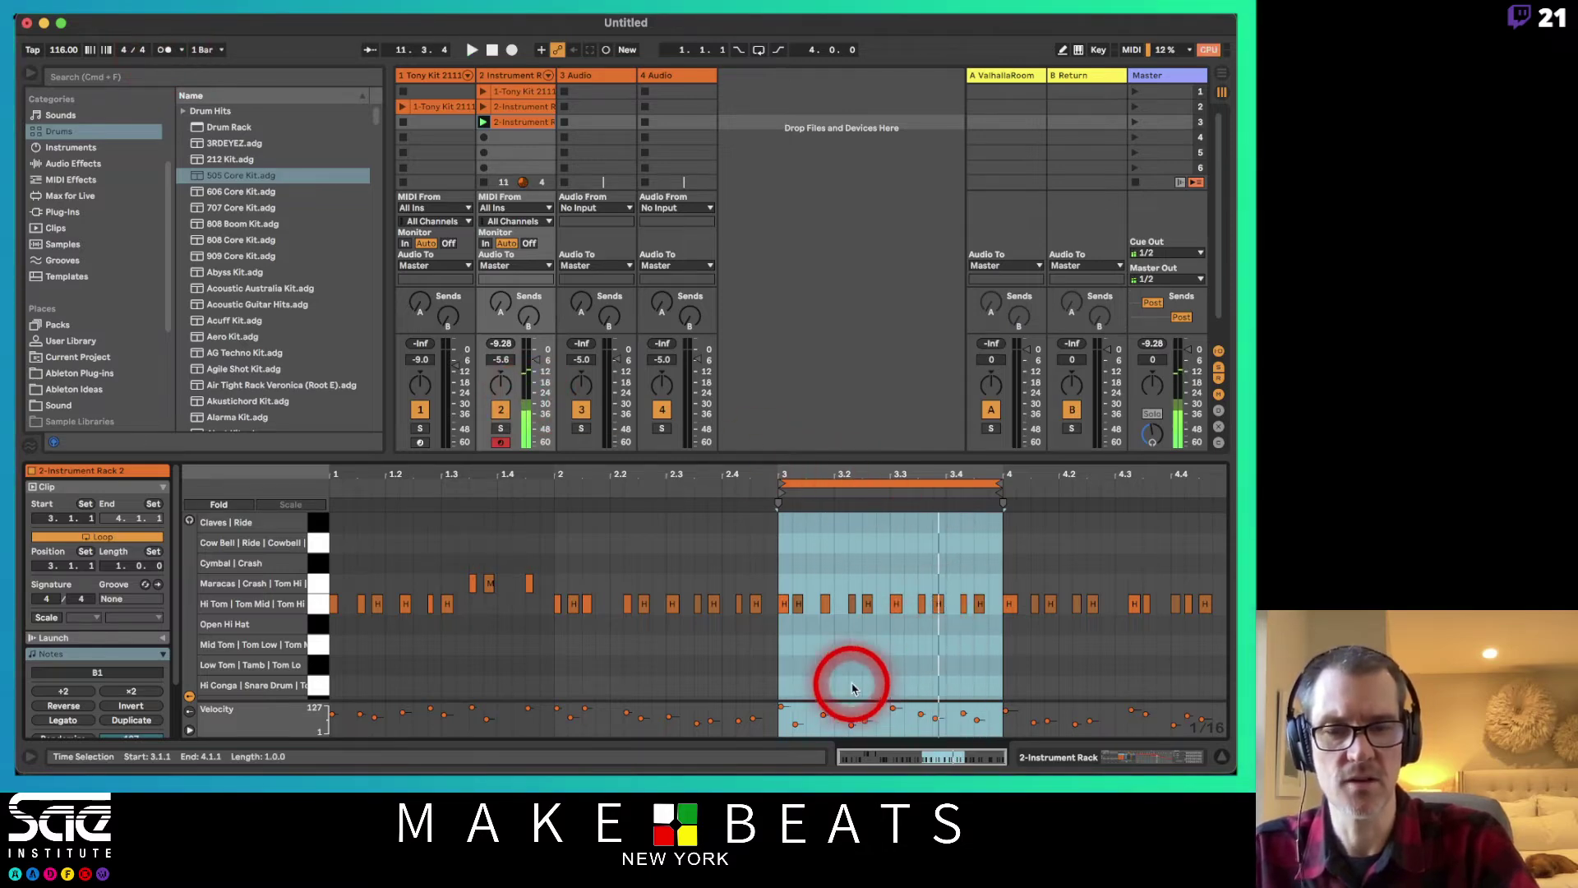
left_click_drag(851, 700, 846, 394)
left_click_drag(816, 653, 814, 597)
left_click(832, 691)
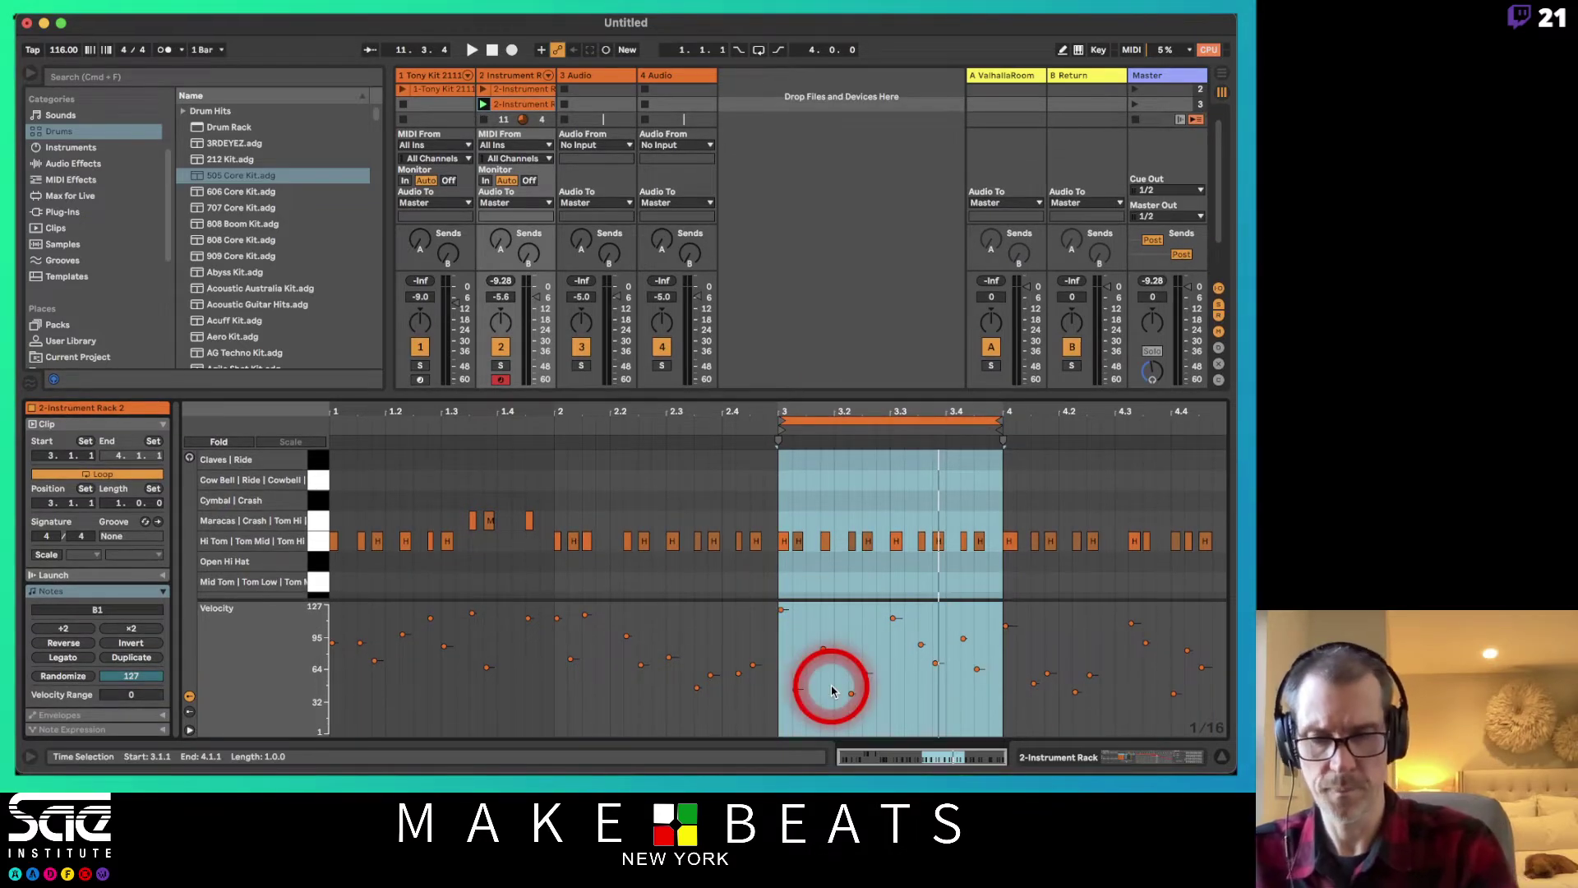
key("z")
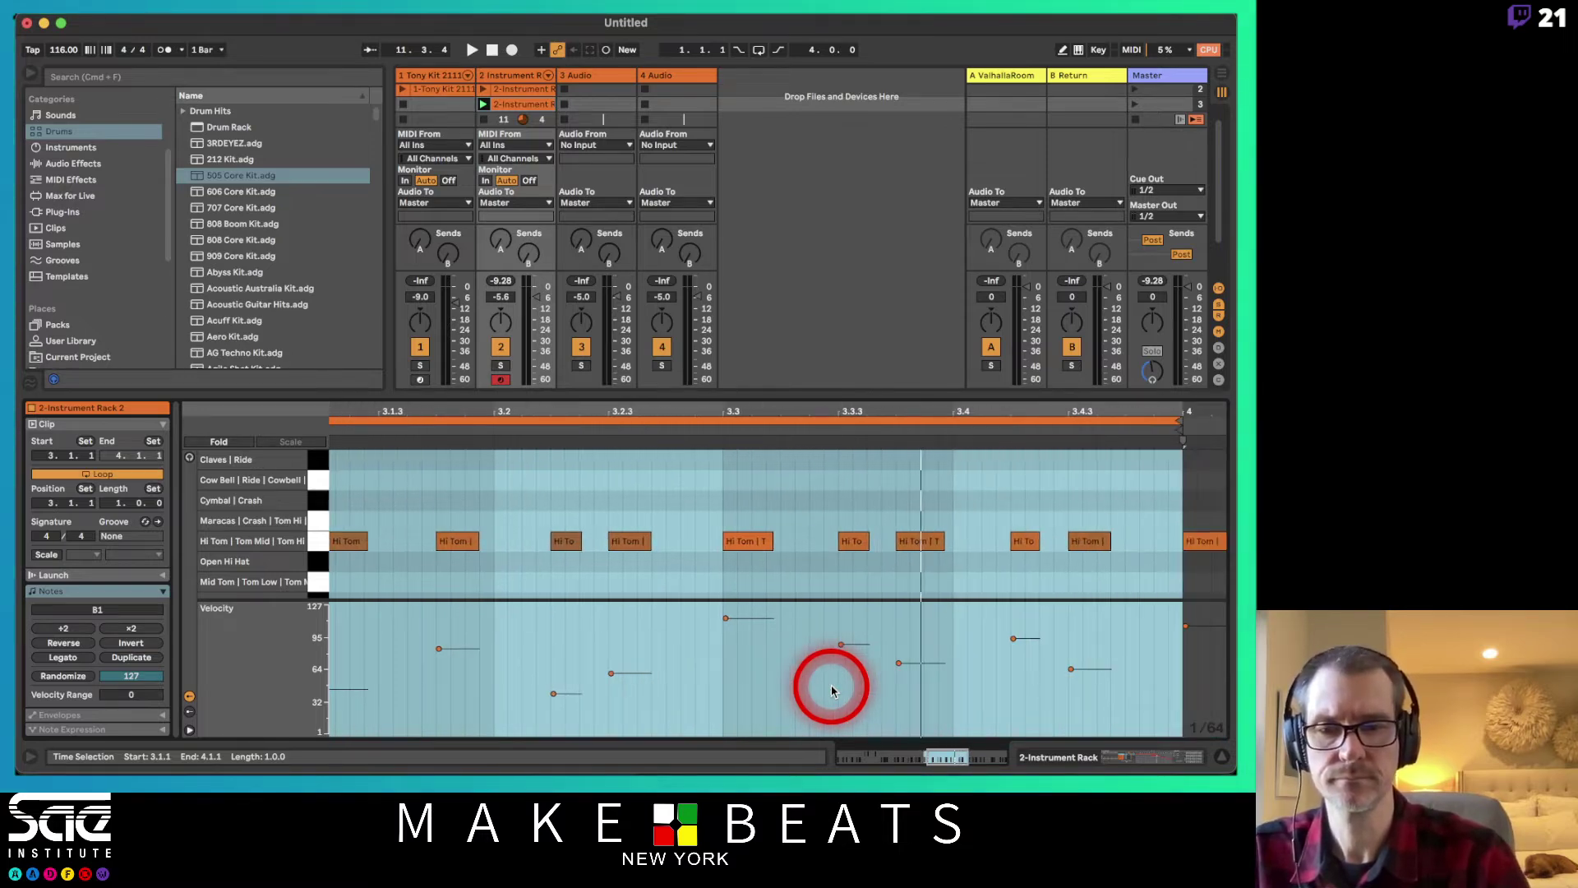
- Lower the velocity of the Hi Tom note at 3.1.4 to 78
left_click(438, 648)
left_click(450, 658)
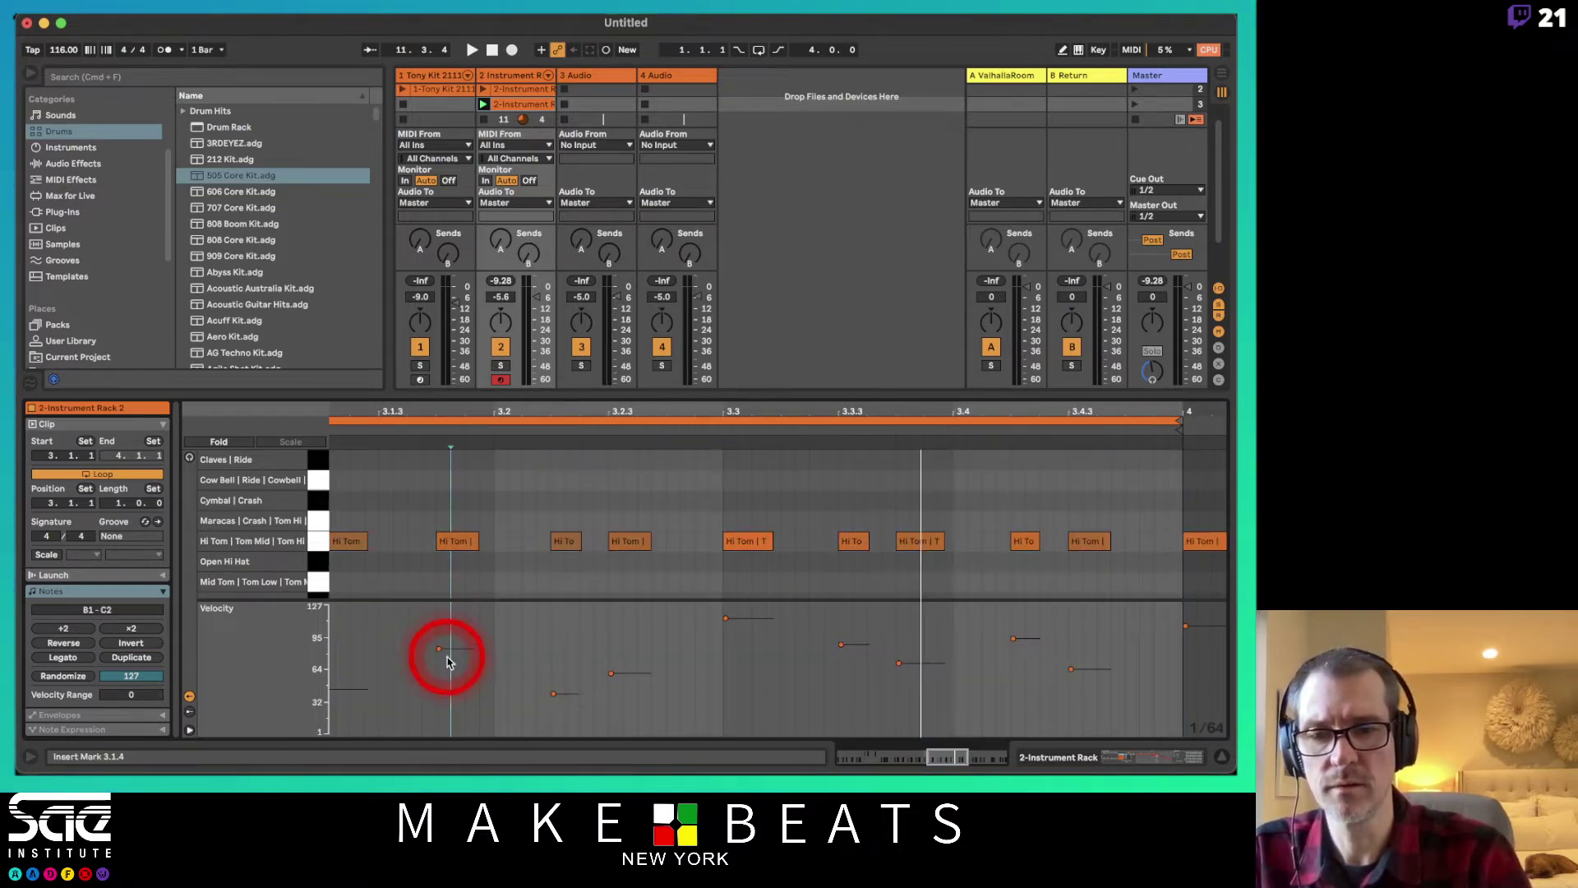
left_click(438, 649)
mouse_move(438, 648)
left_mouse_down()
mouse_move(440, 621)
mouse_move(442, 660)
left_mouse_up()
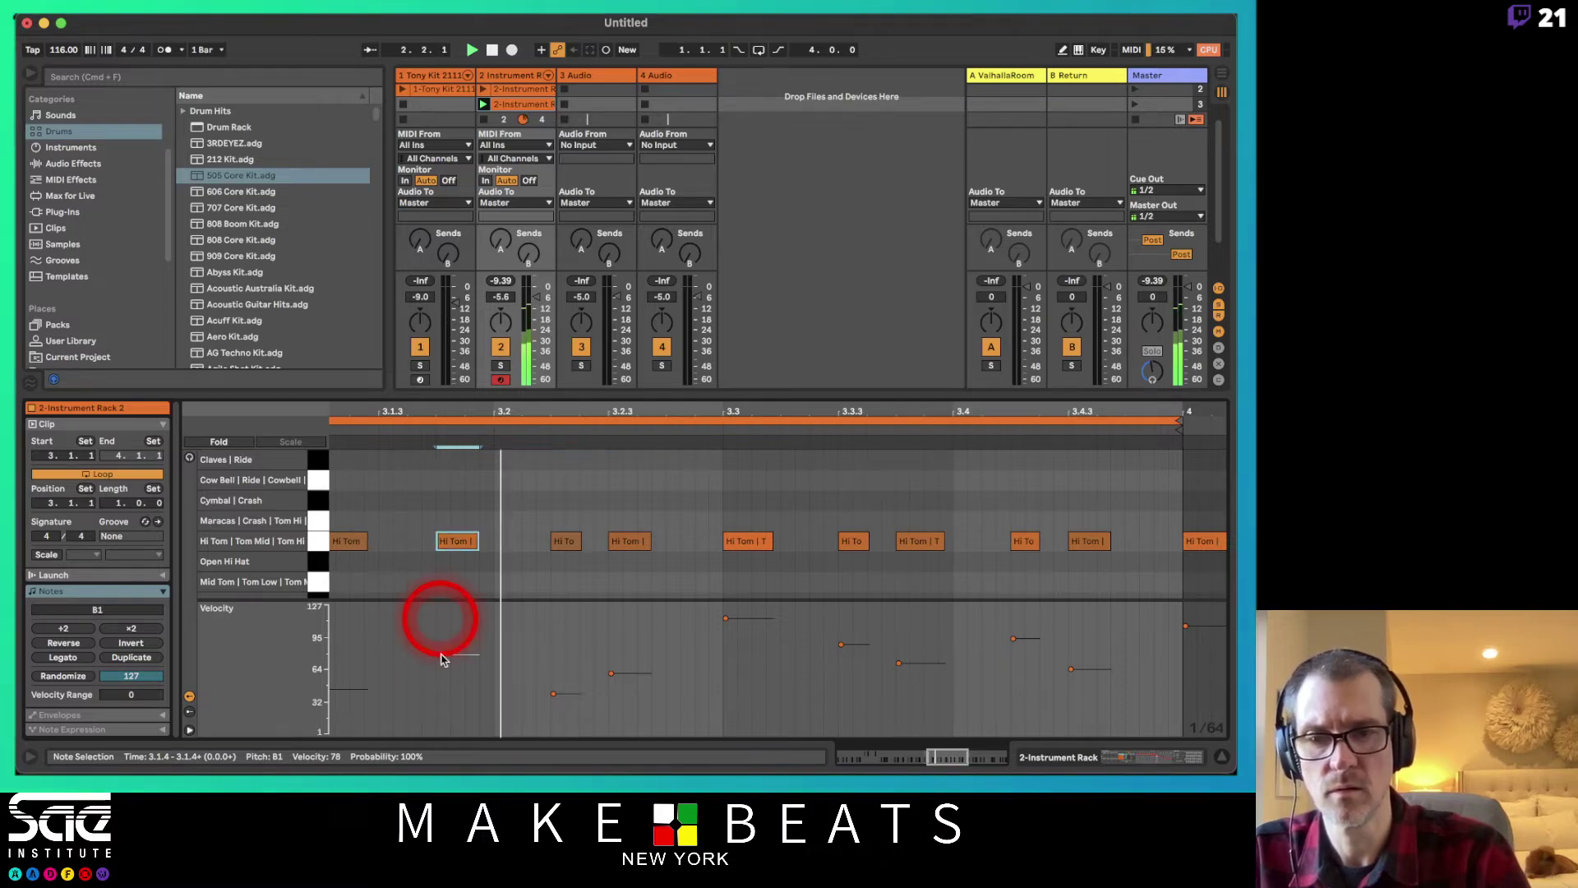
- Drop the velocity of the Hi Tom note at 3.3.1 to 14, and raise it to 118
left_click(554, 693)
left_click(725, 618)
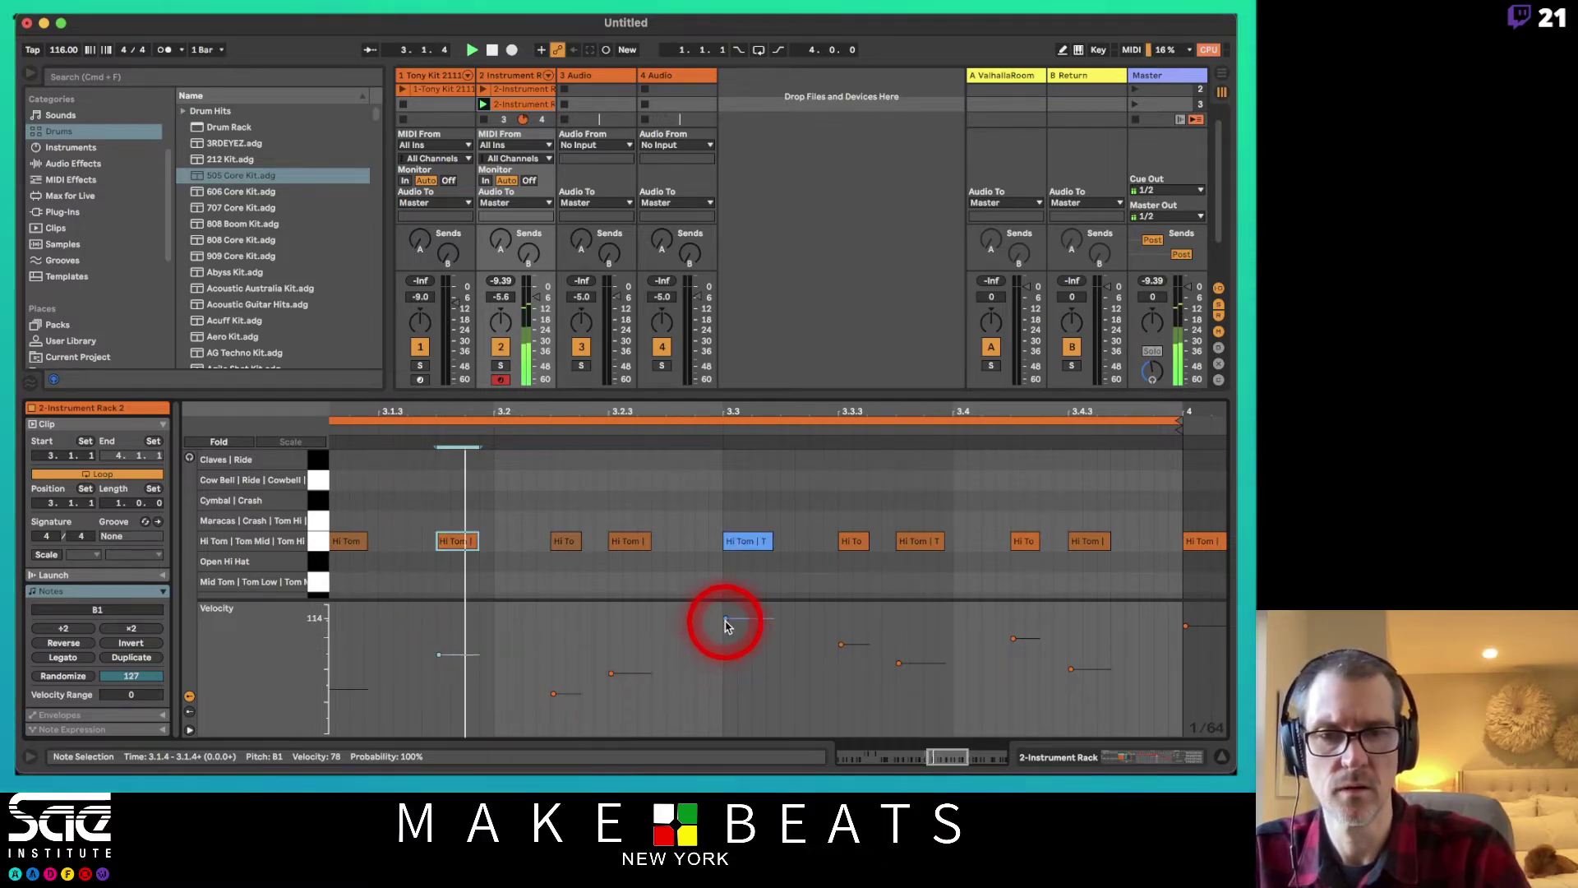
left_click_drag(725, 625, 726, 686)
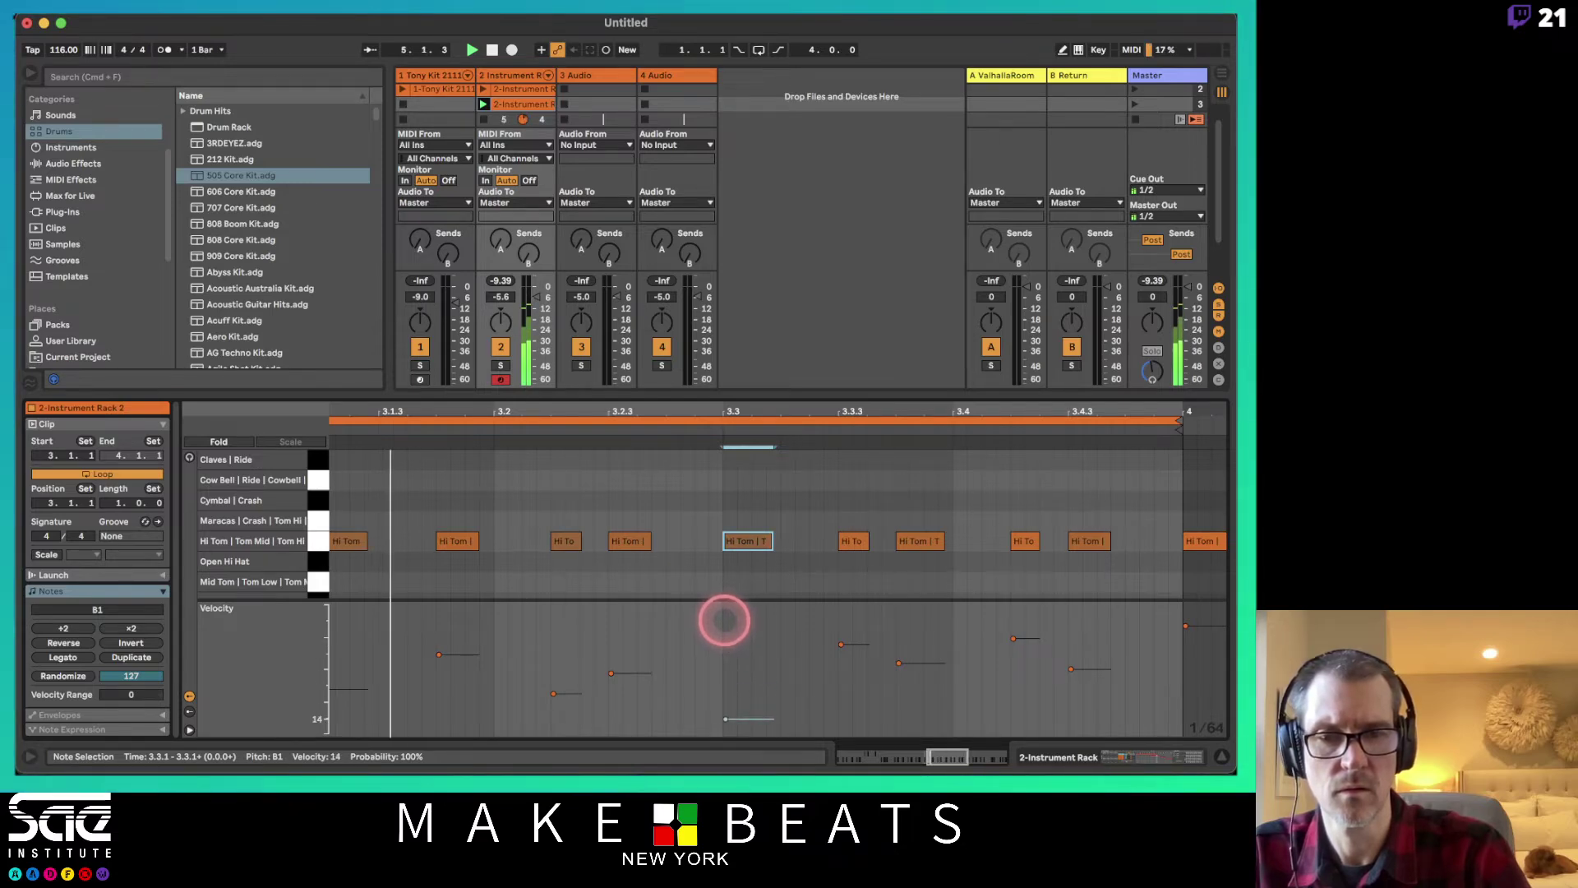
left_click(724, 621)
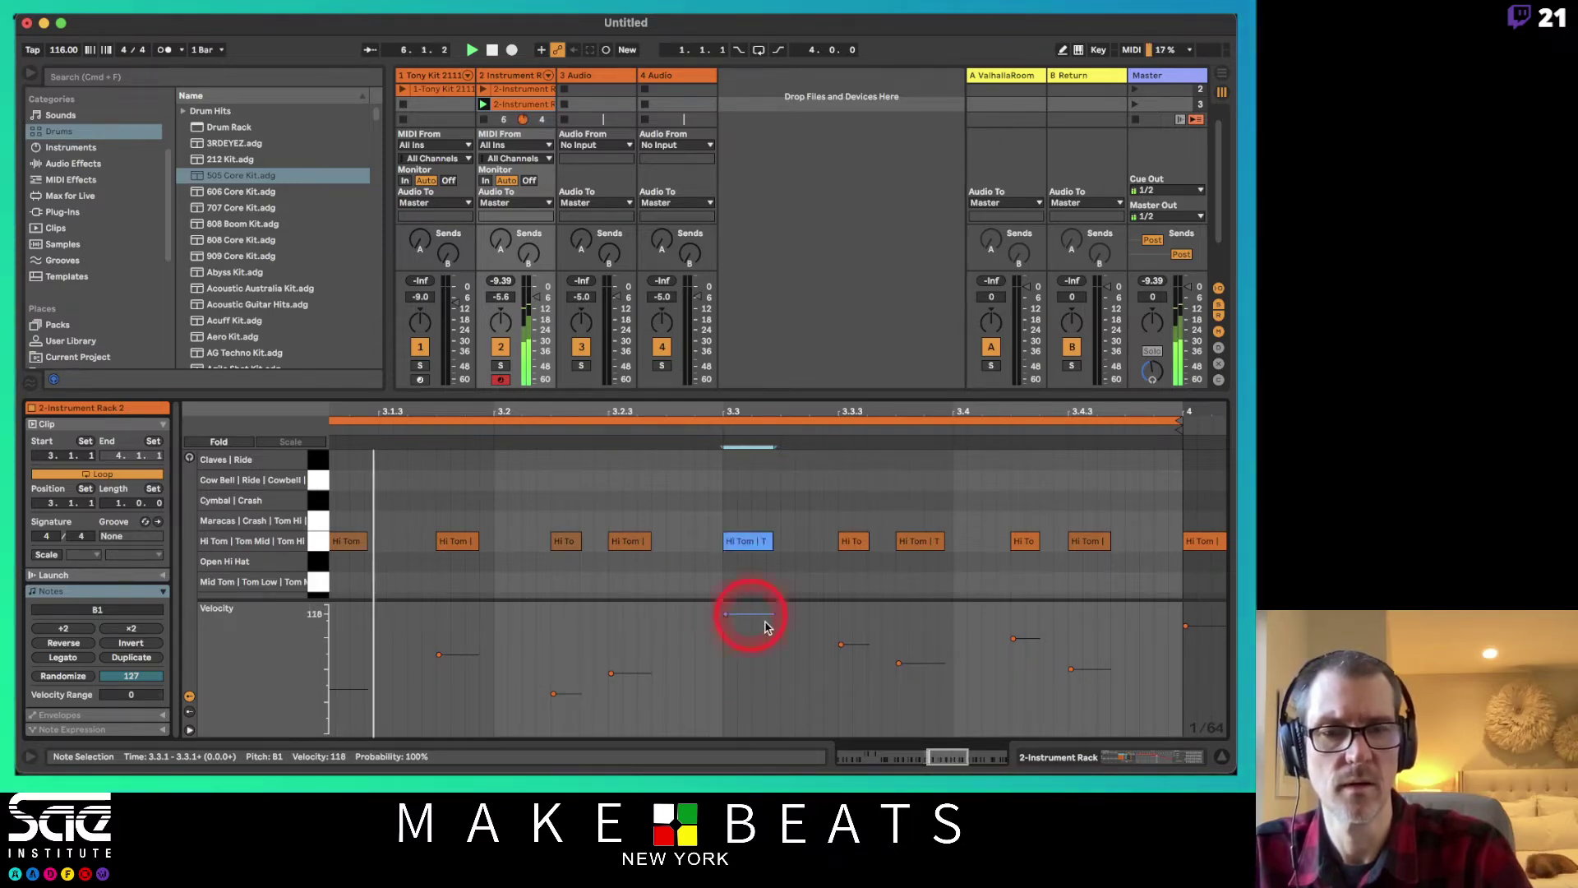
left_click(853, 647)
left_click(750, 614)
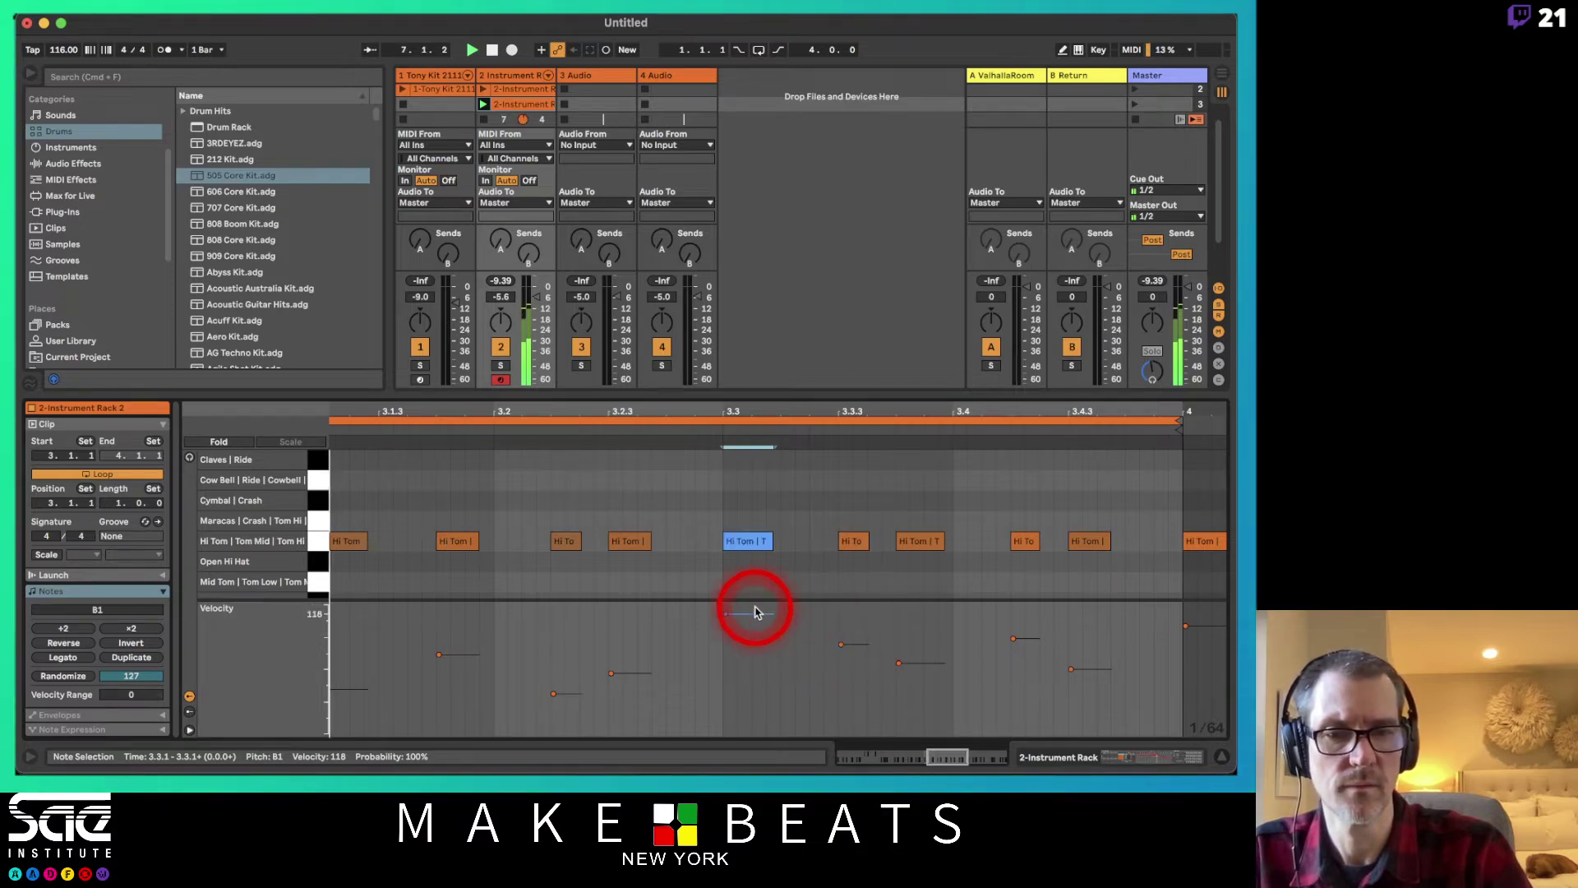
left_click(913, 664)
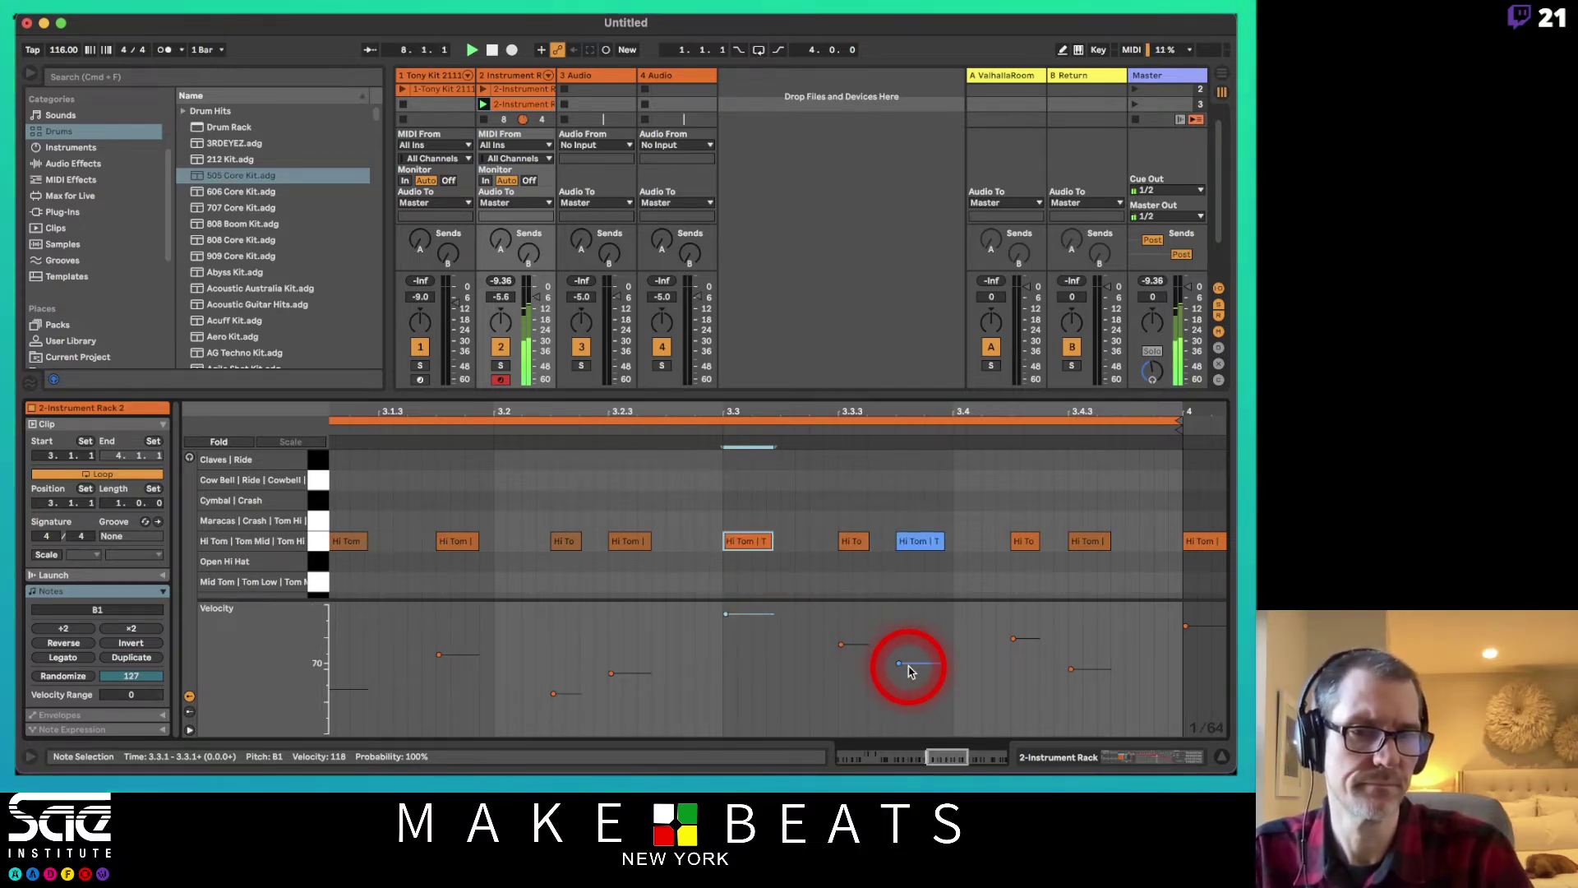
left_click(1014, 636)
left_click(1078, 674)
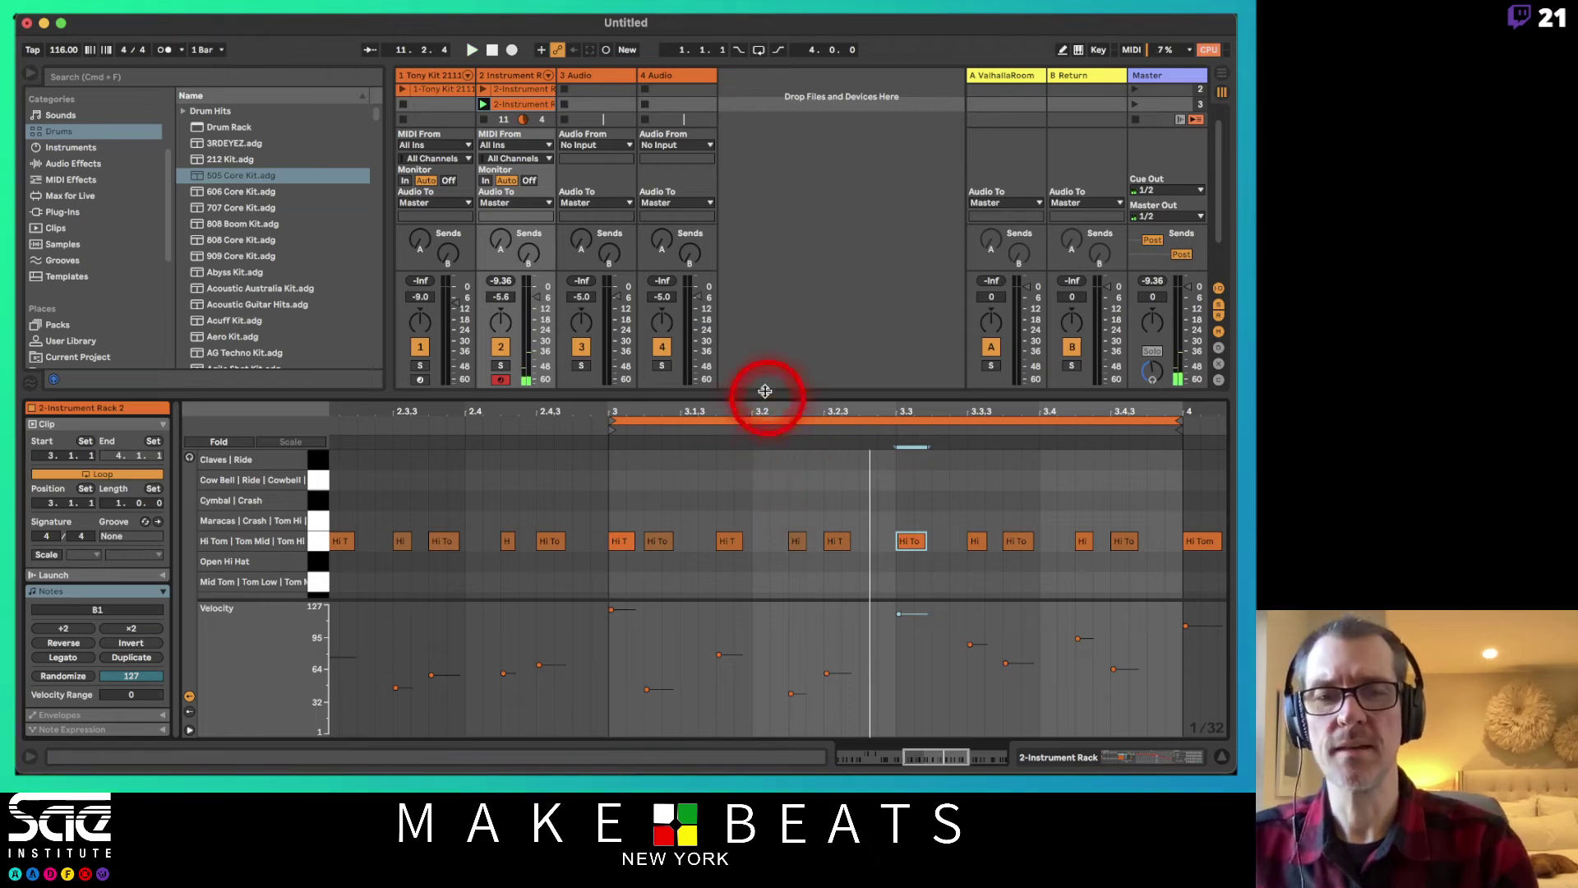
- Collapse the velocity lane and shrink the clip editor so all of the track's clip slots show
mouse_move(761, 395)
left_mouse_down()
mouse_move(769, 495)
mouse_move(768, 407)
left_mouse_up()
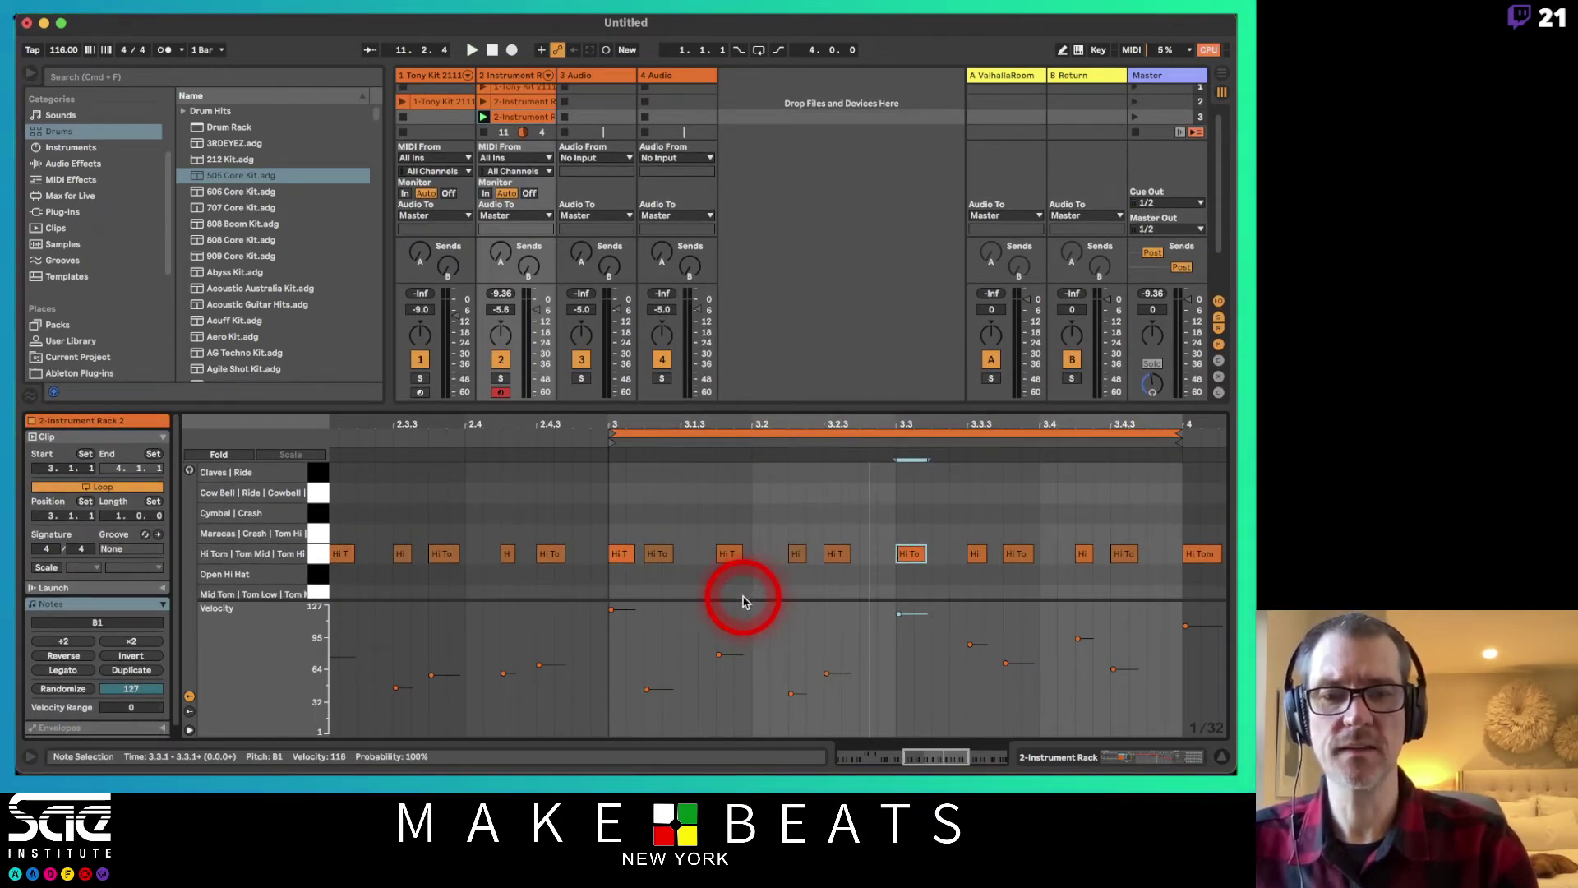
left_click_drag(744, 598, 733, 771)
left_click_drag(714, 405, 712, 535)
left_click(604, 286)
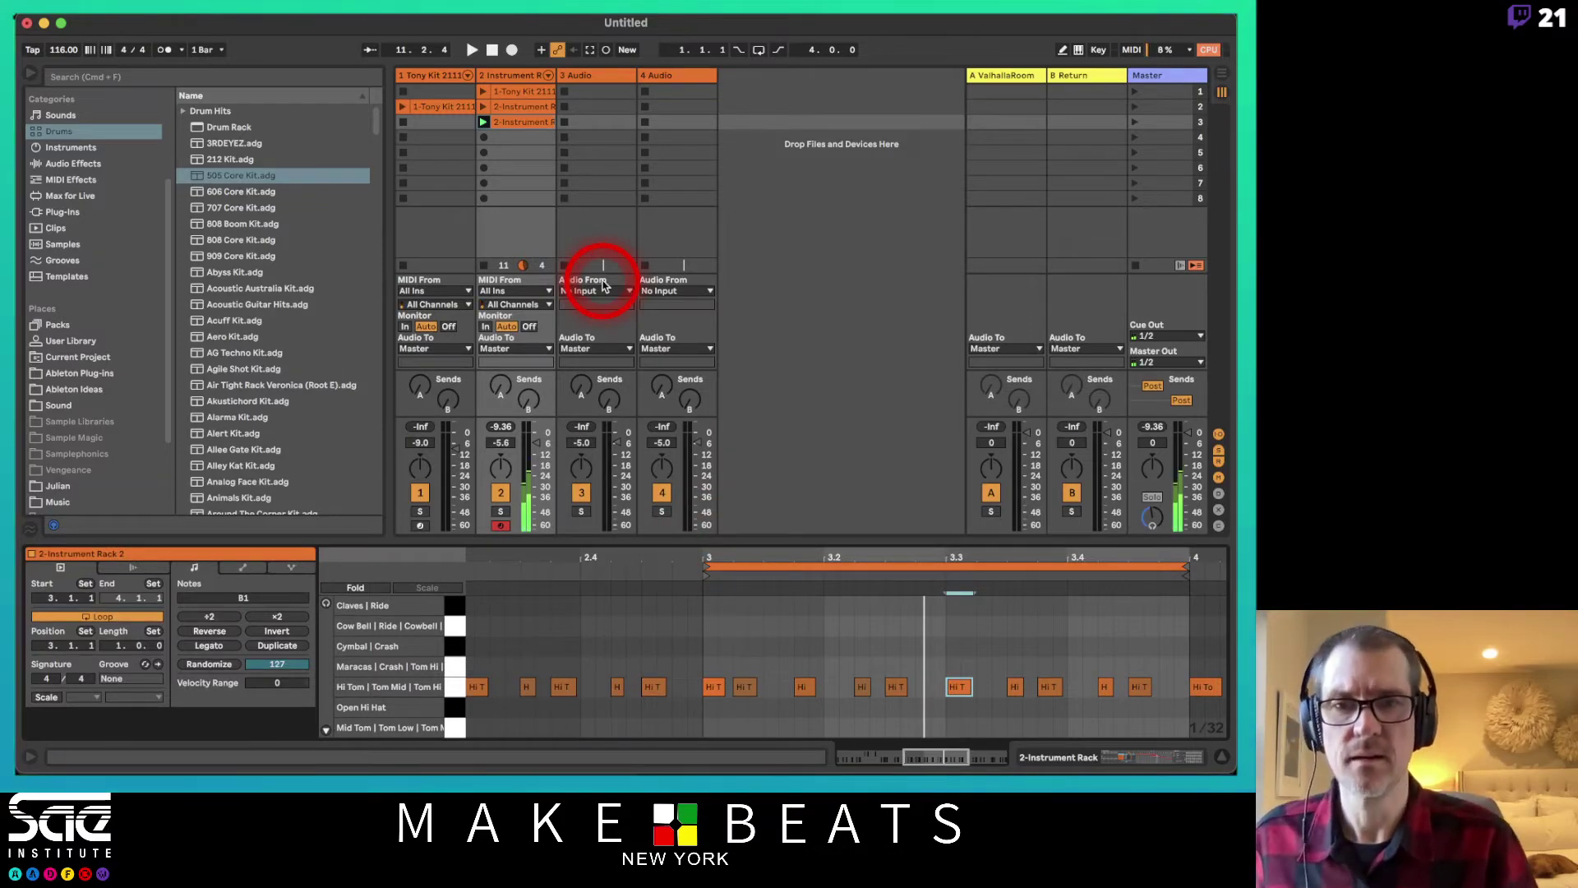
- Create a one-bar clip in the Instrument Rack track's fourth slot, fill it with sixteenth-note Closed Hi Hats and play it
double_click(526, 140)
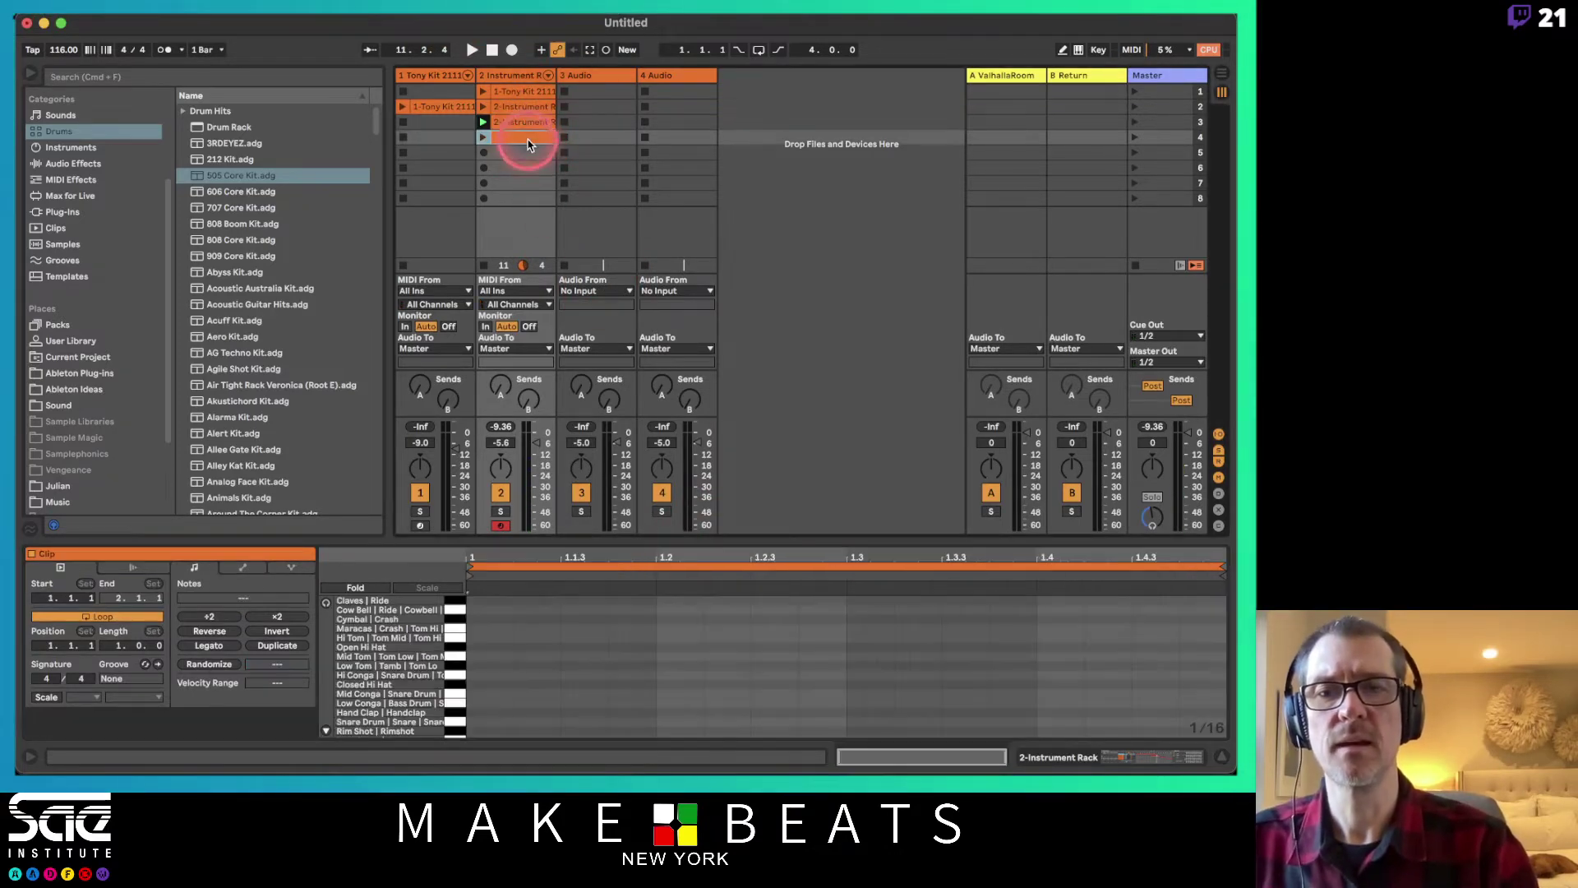
left_click(473, 701)
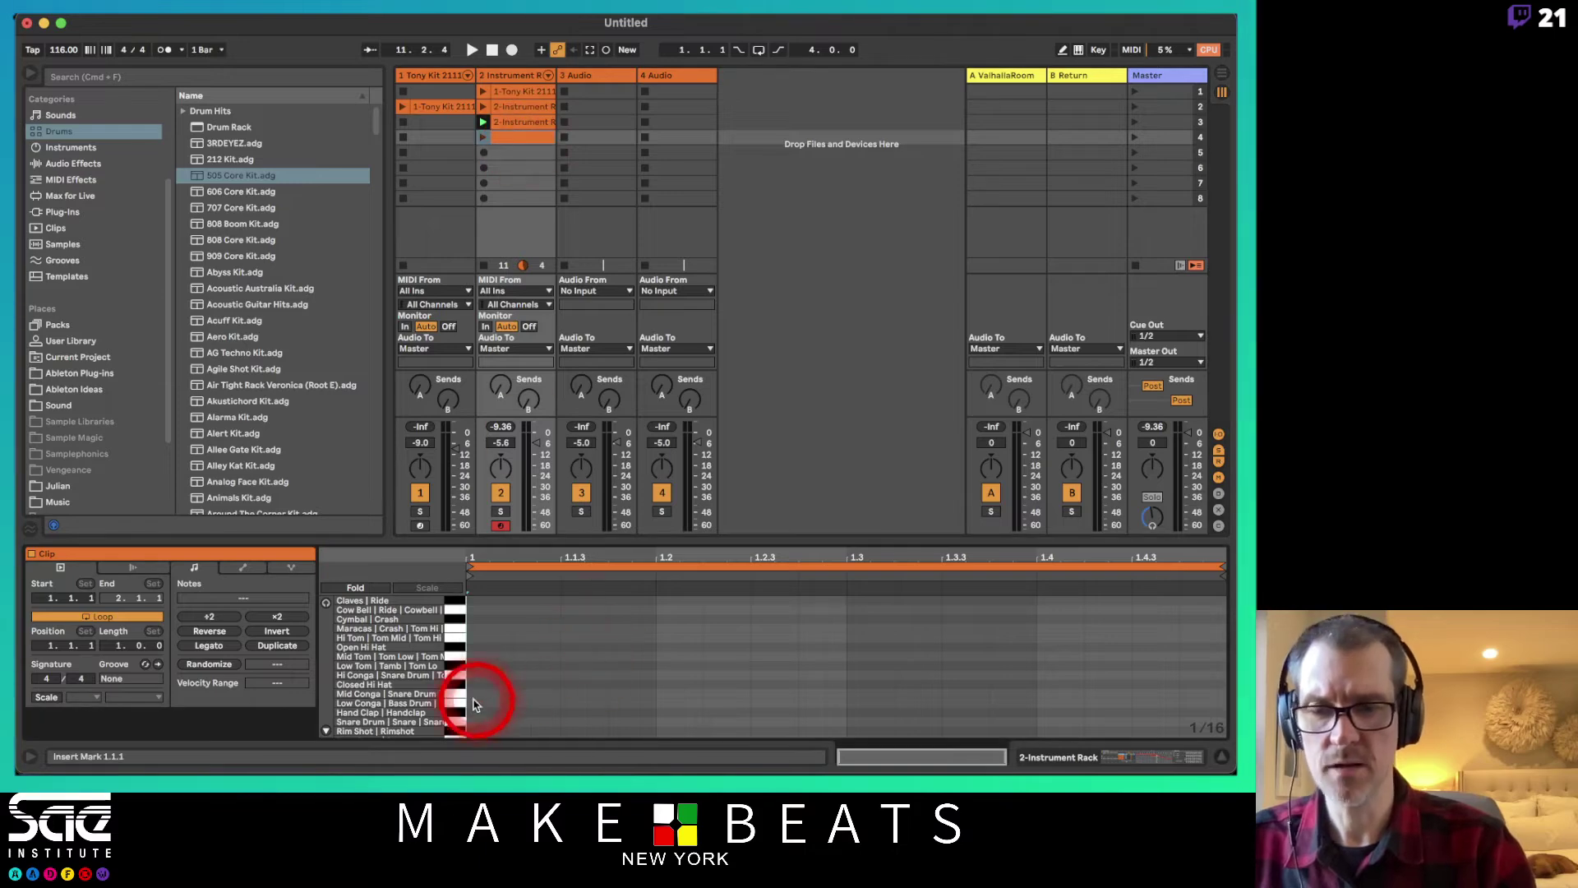
mouse_move(473, 704)
left_mouse_down()
mouse_move(416, 678)
mouse_move(424, 698)
mouse_move(429, 680)
mouse_move(489, 667)
mouse_move(553, 680)
mouse_move(496, 676)
mouse_move(1077, 650)
mouse_move(1218, 670)
left_mouse_up()
left_click(770, 476)
left_click(484, 137)
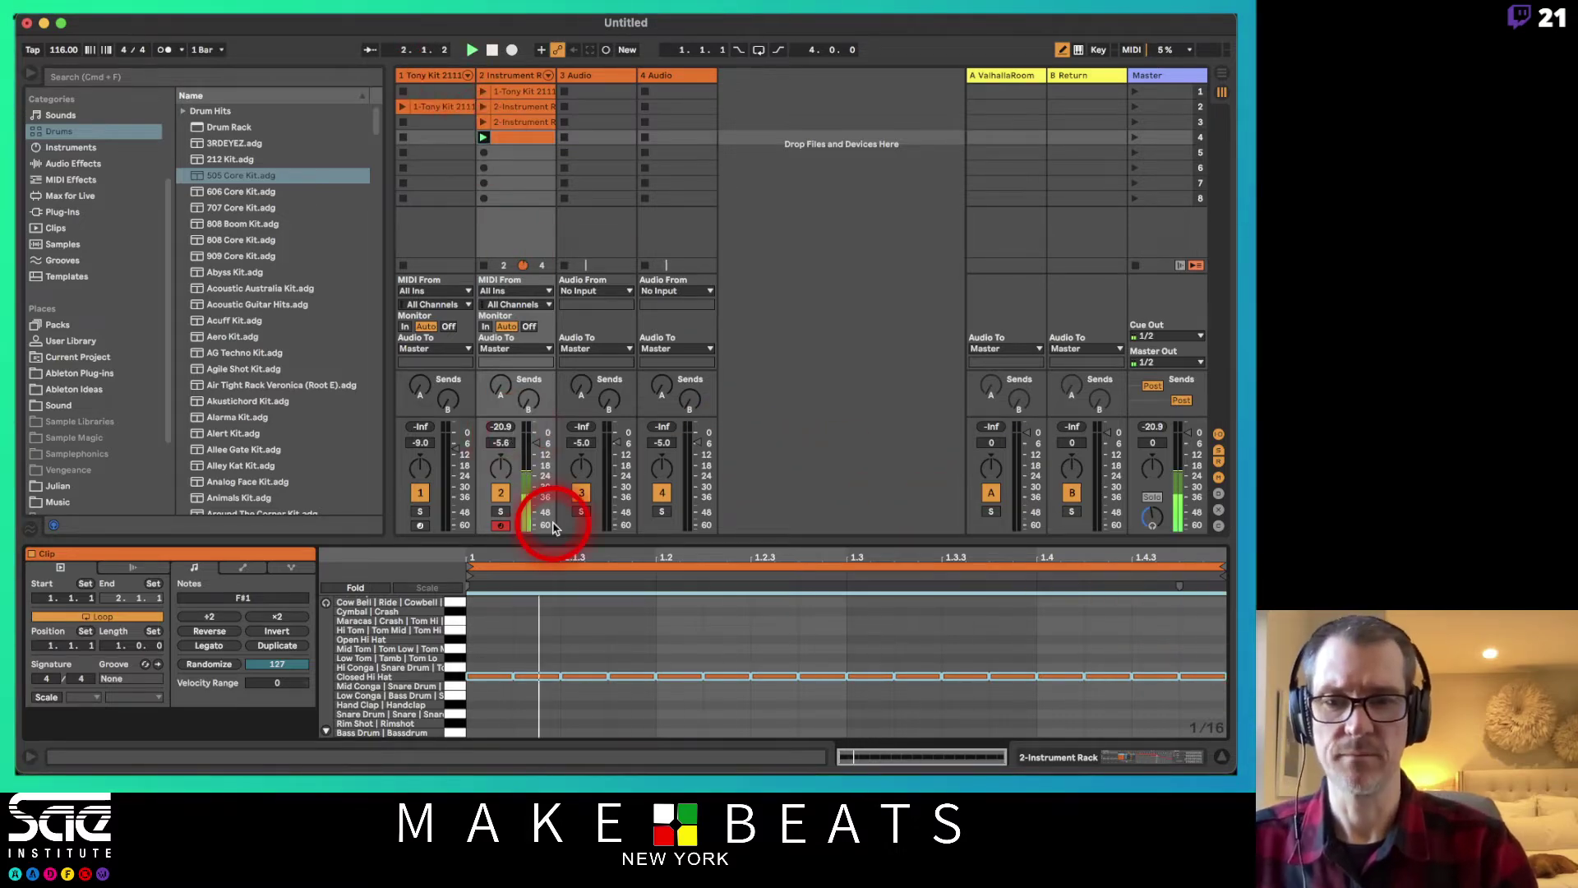
- Give the Closed Hi Hat notes a velocity range of +56 and randomize their velocities
left_click_drag(554, 540, 547, 448)
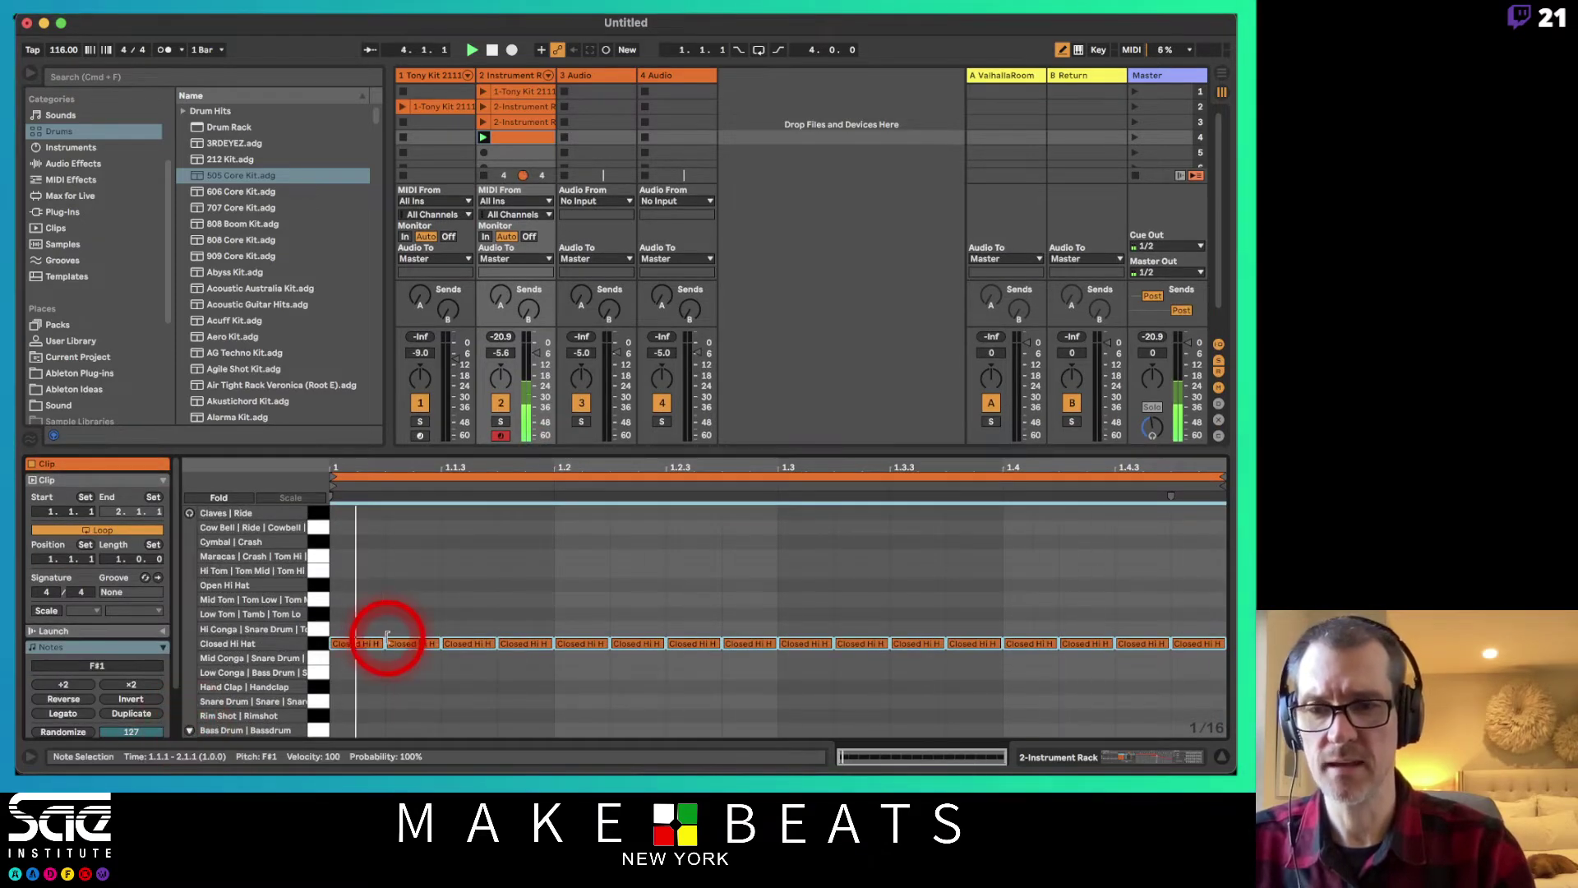
left_click(158, 480)
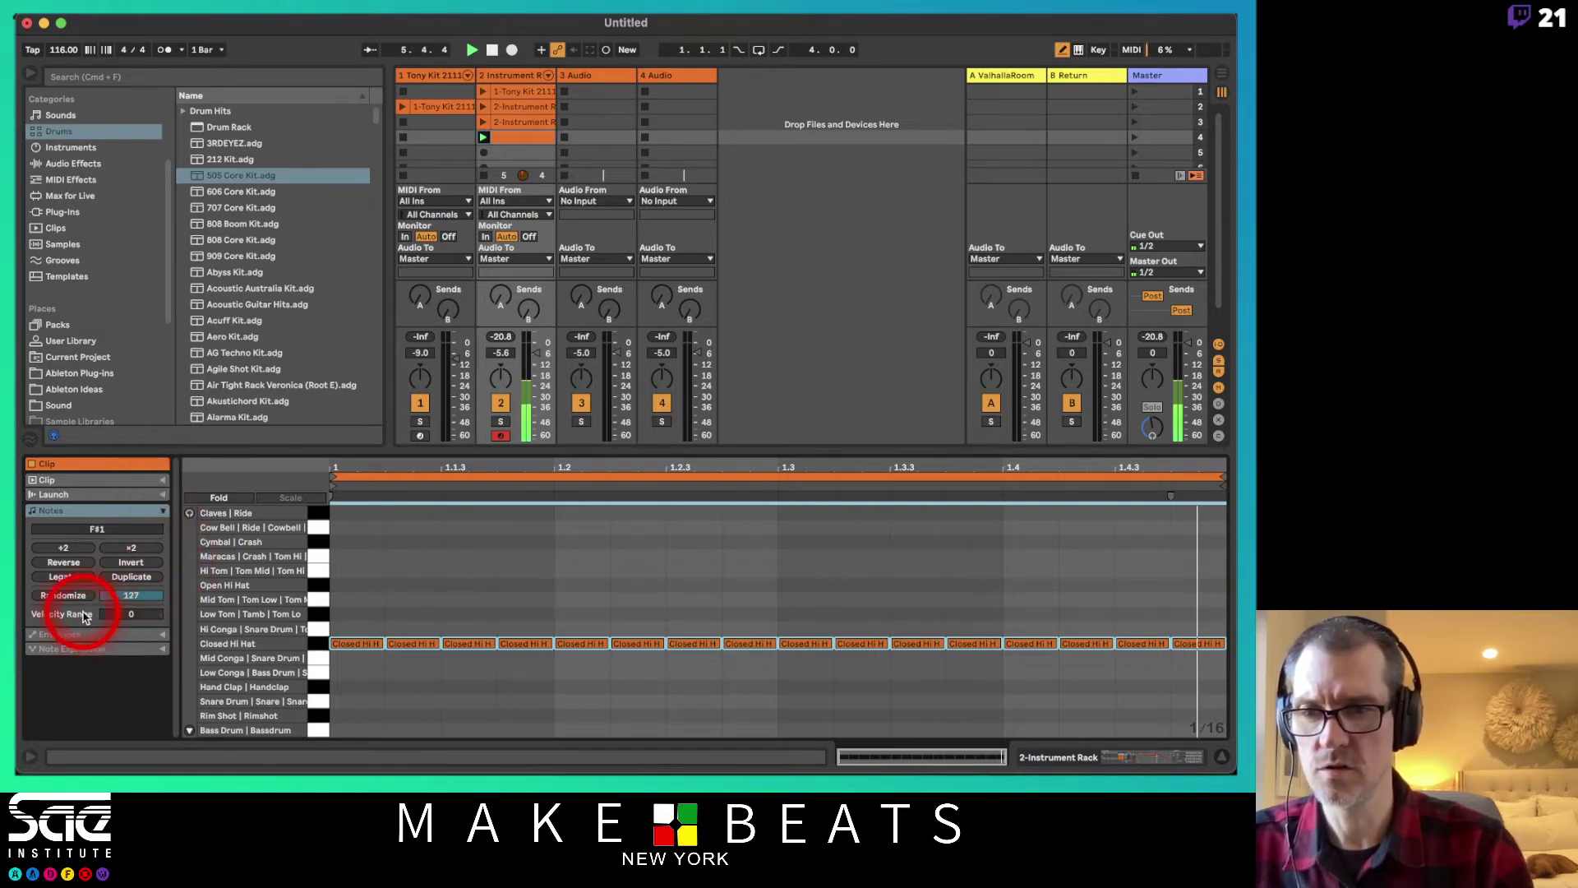
left_click(136, 617)
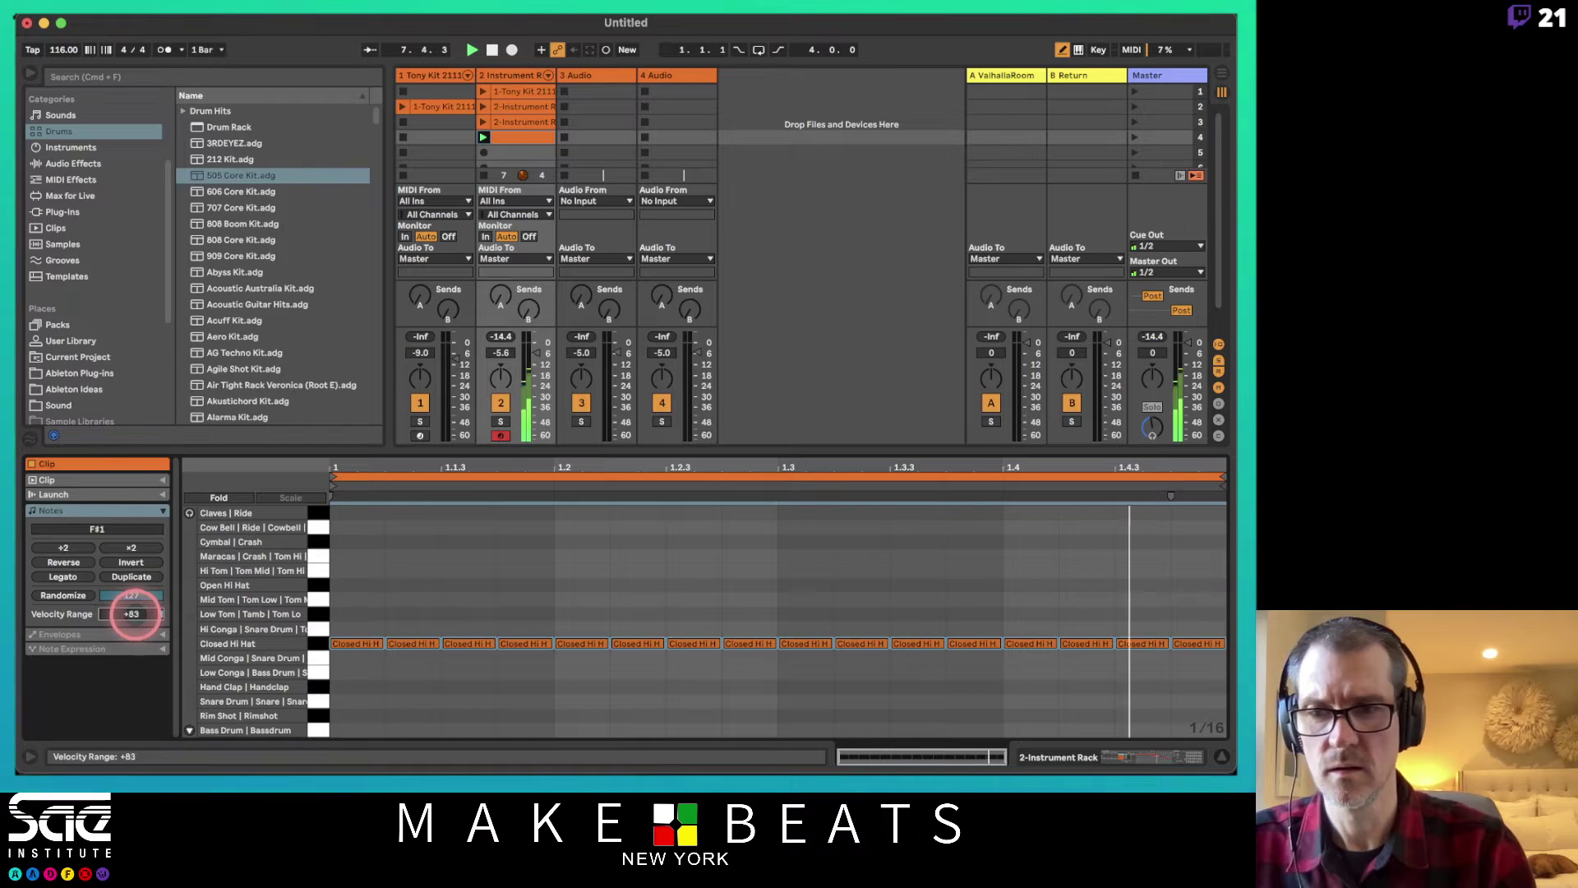
left_click(66, 595)
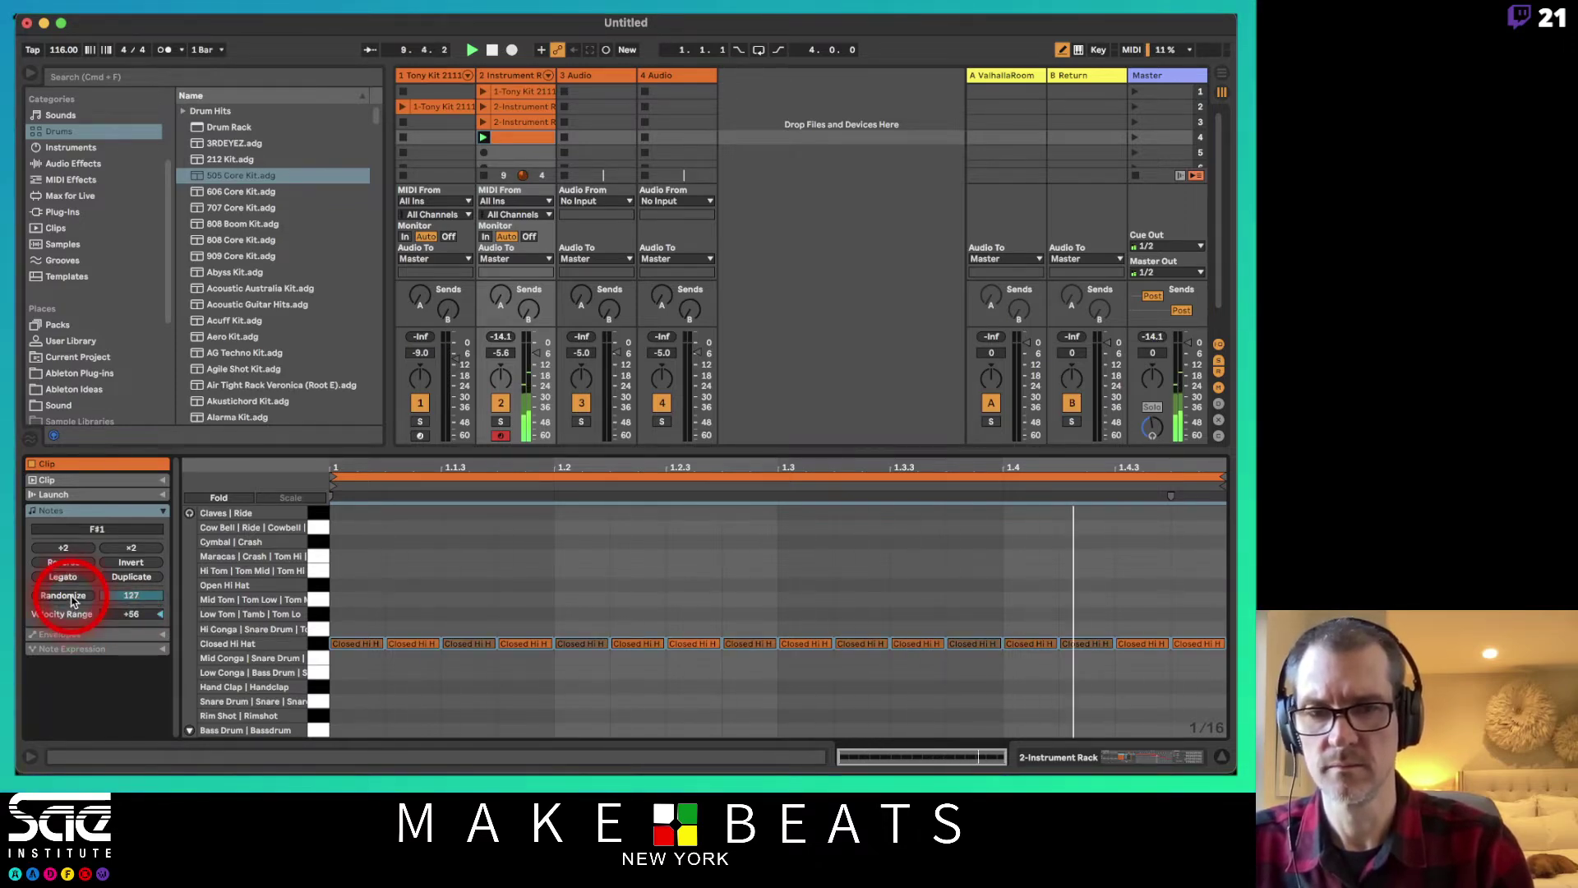
- Show and enlarge the velocity lane, leave Draw mode, and select all the Closed Hi Hat notes
left_click(189, 731)
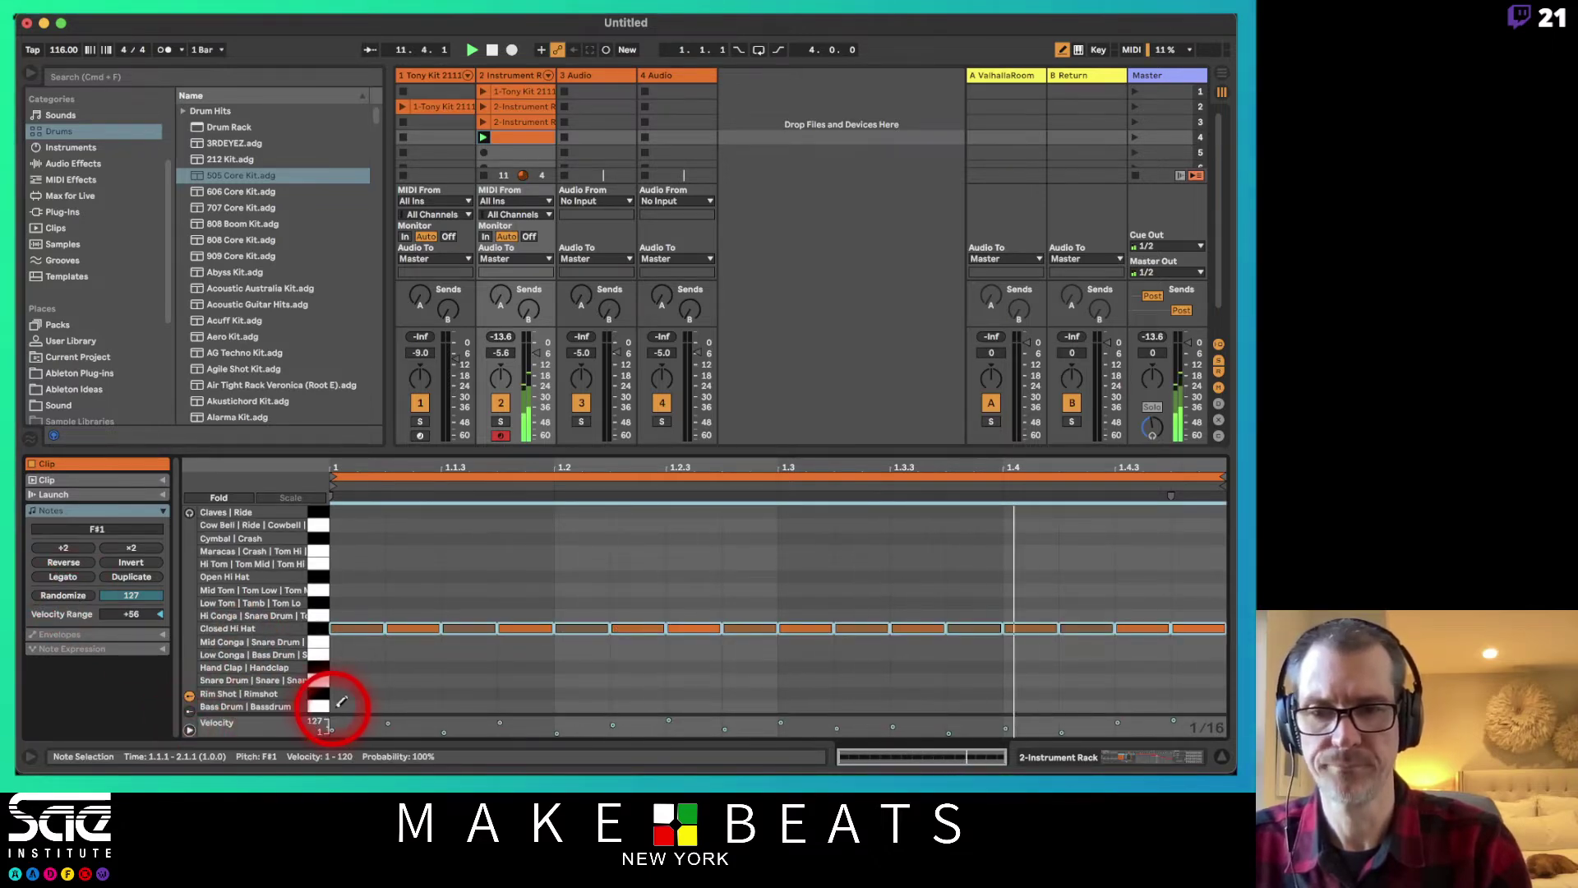
left_click_drag(297, 712, 297, 672)
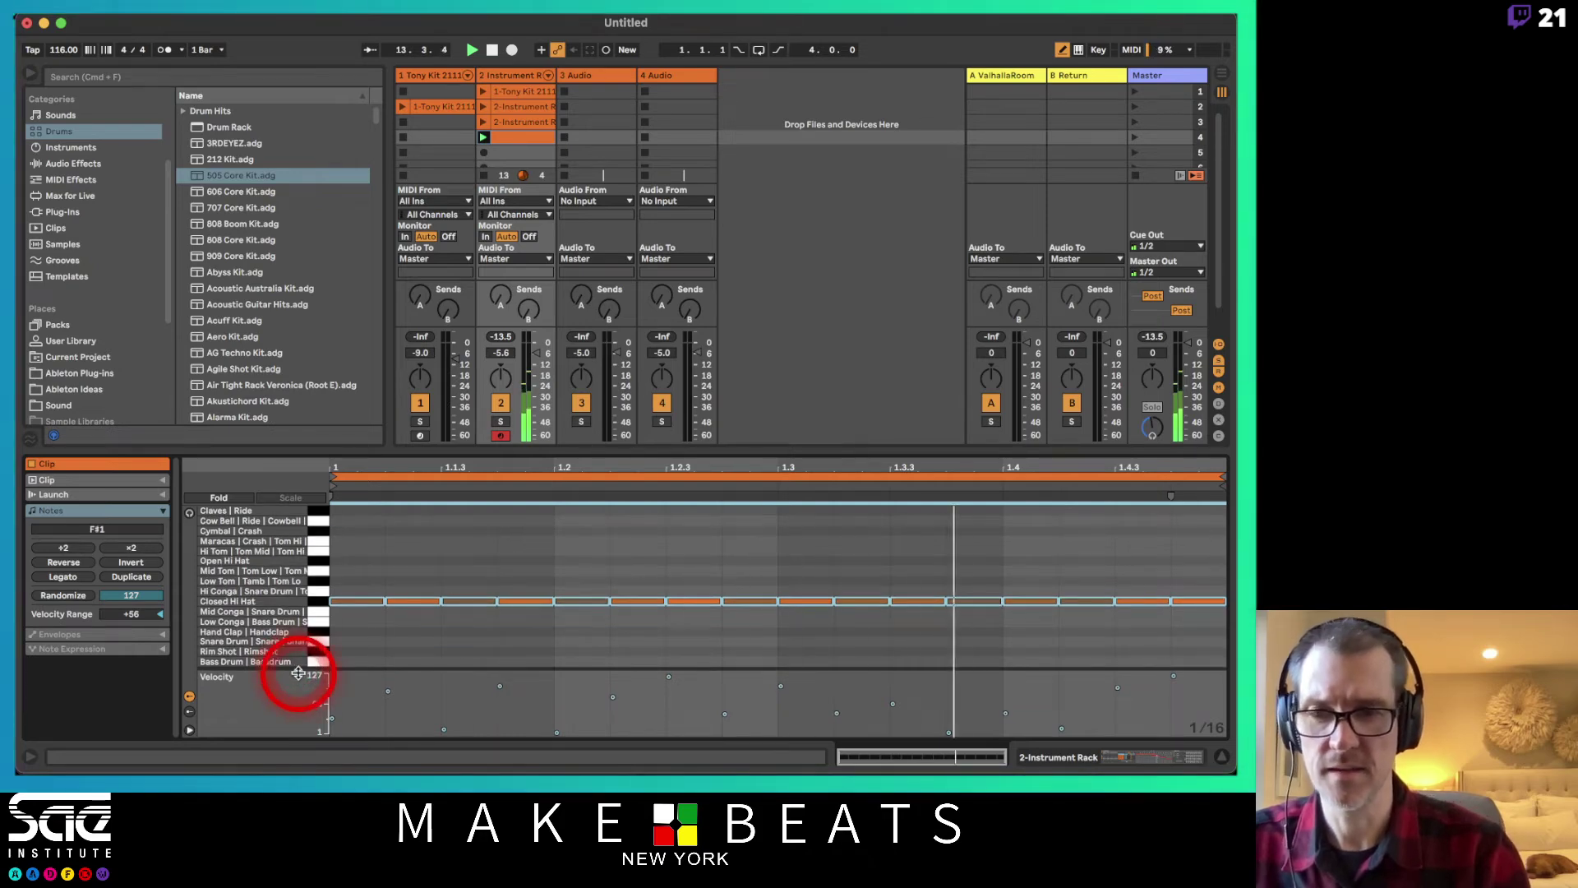
key("b")
left_click(369, 646)
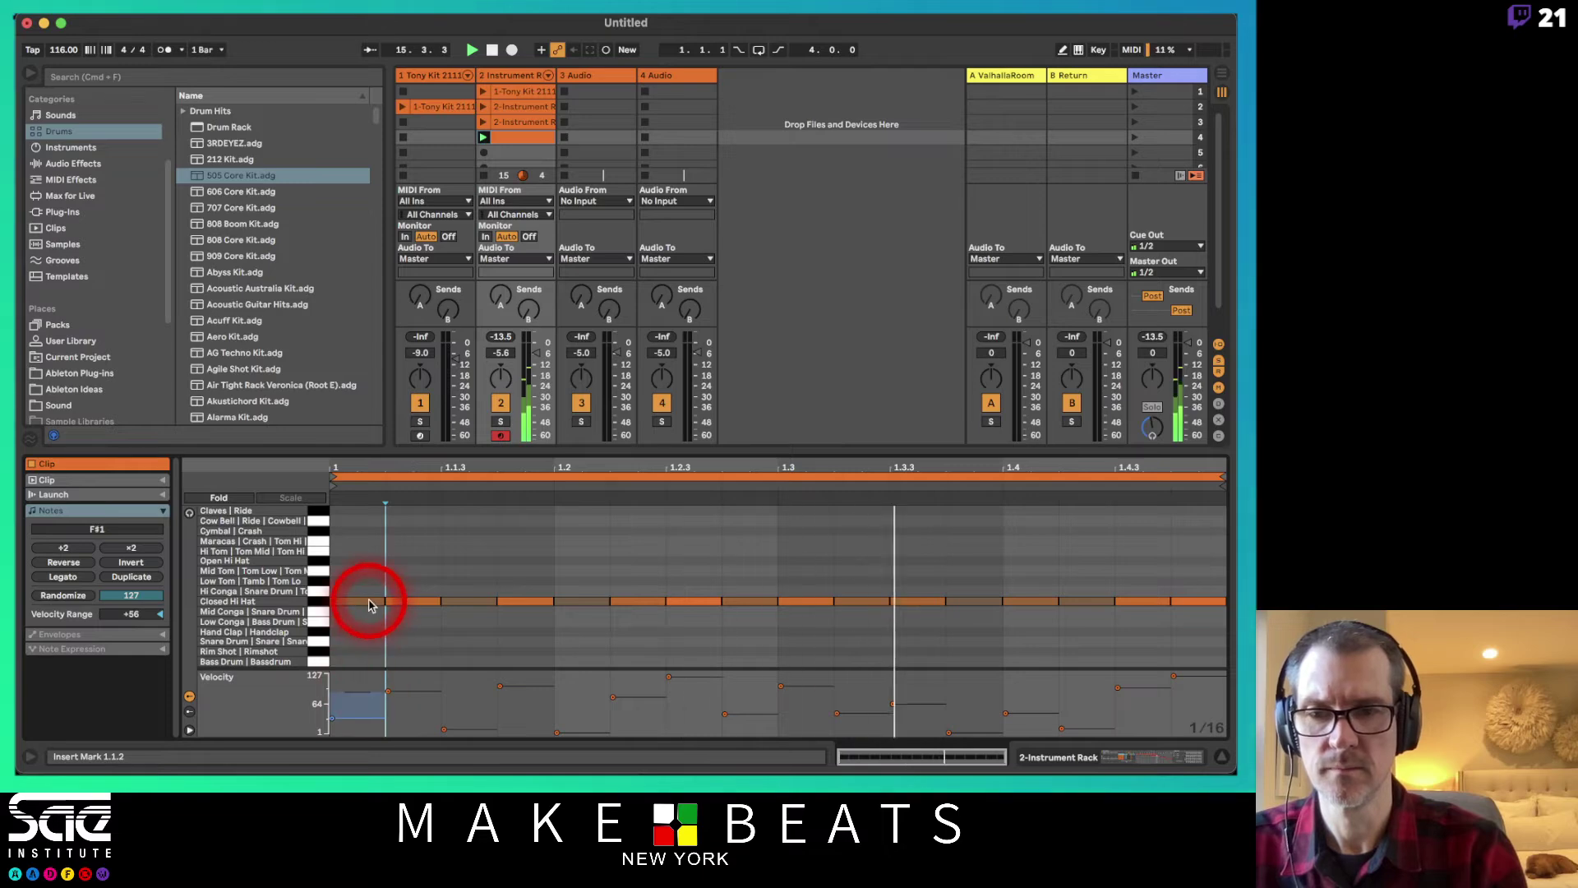
left_click_drag(363, 575, 1190, 606)
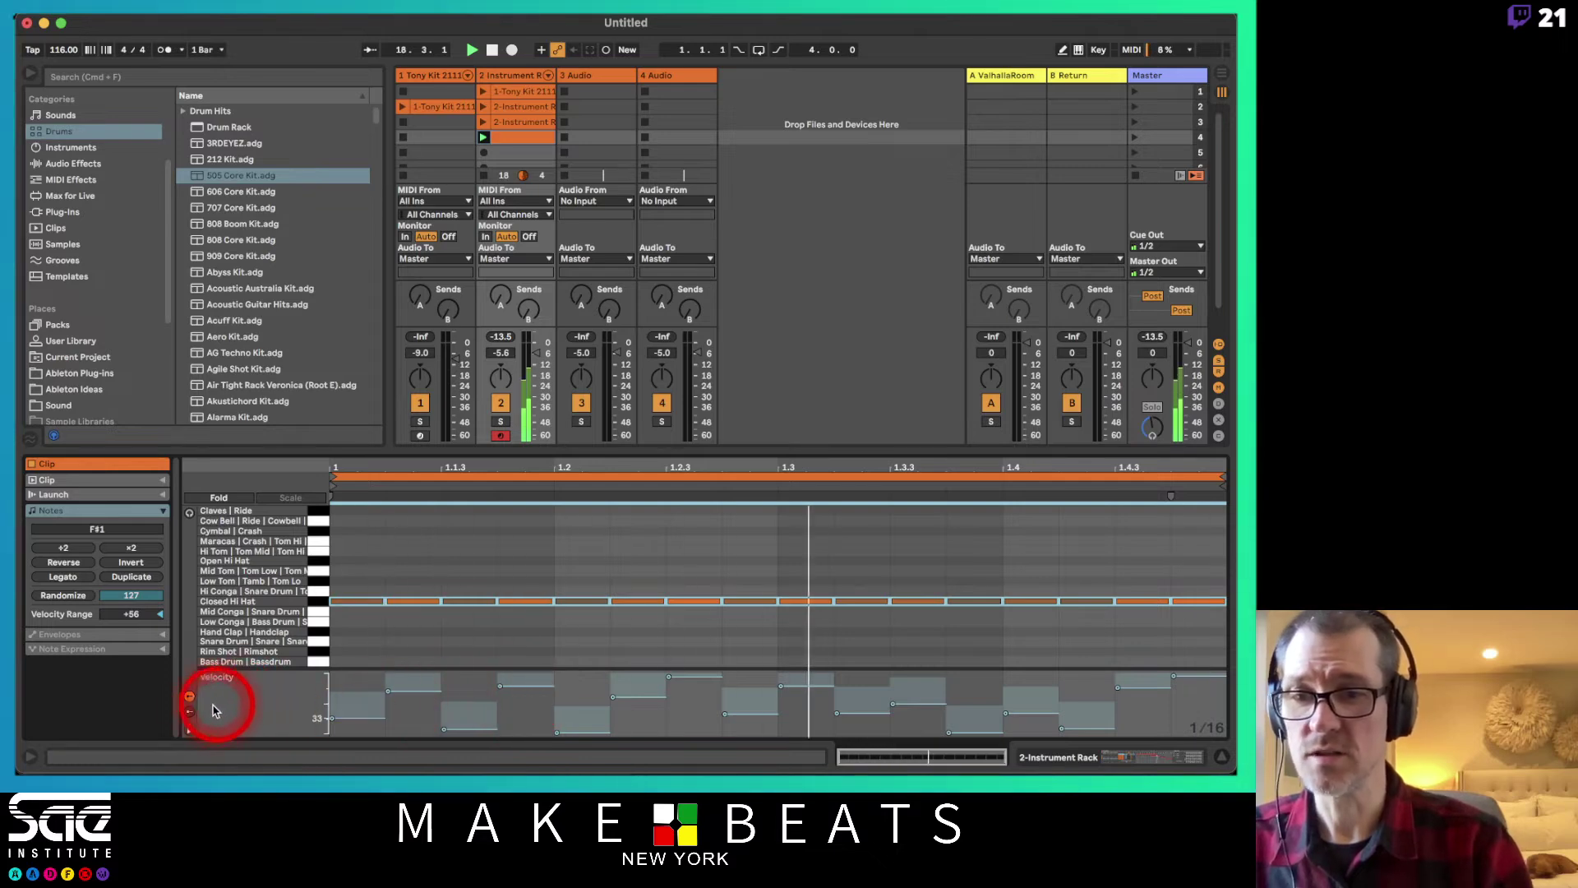
- Show and enlarge the Chance lane, and lower the second Closed Hi Hat note's probability to 58%
left_click(189, 712)
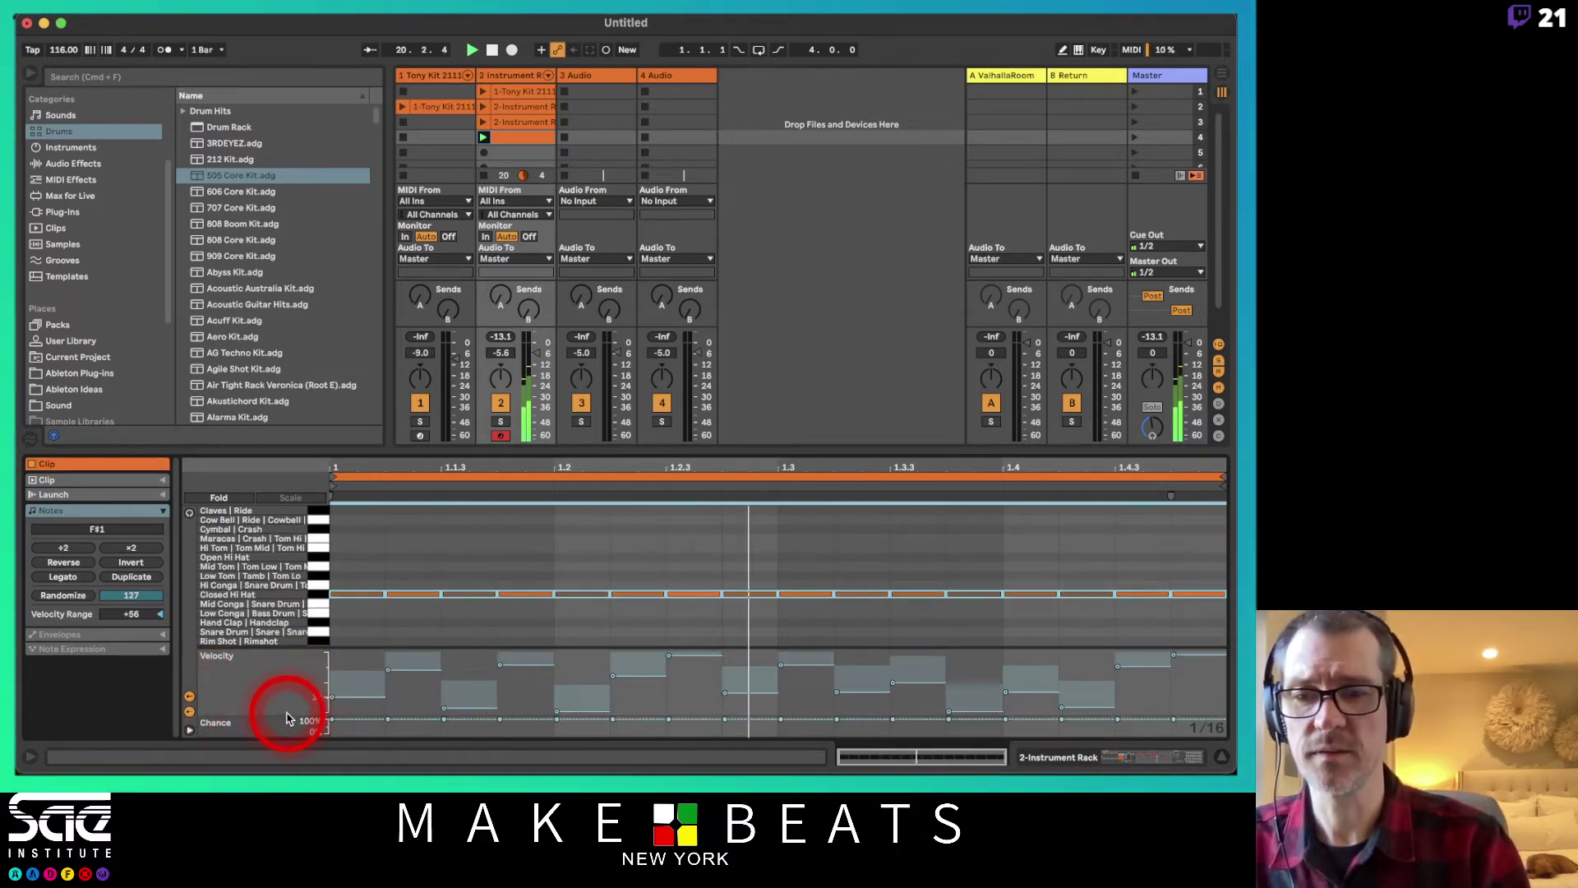
left_click_drag(286, 717, 285, 677)
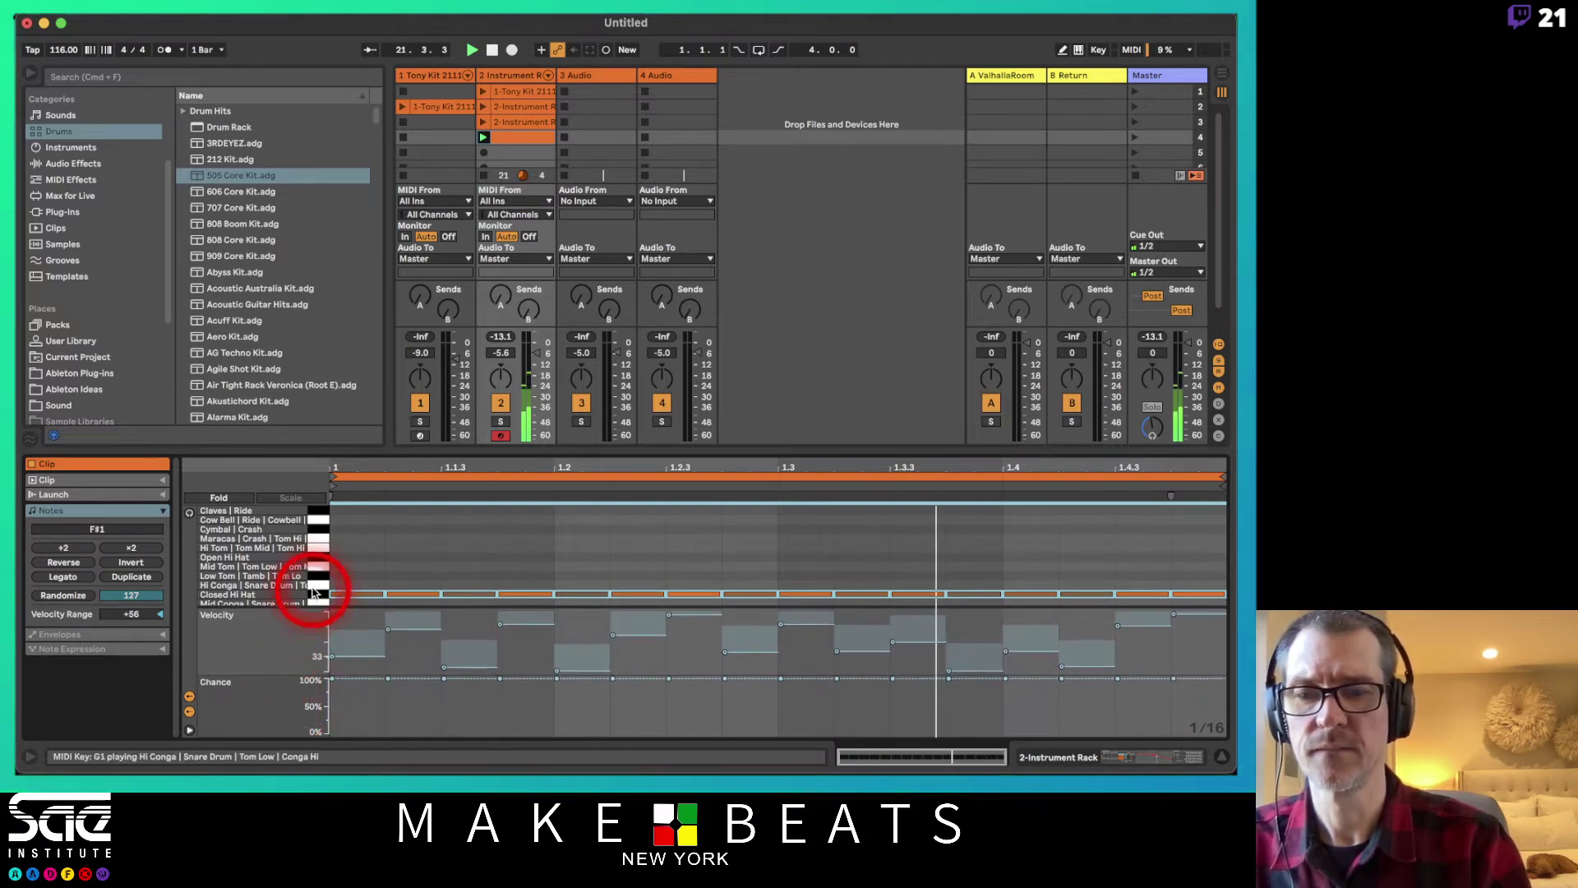
left_click(403, 700)
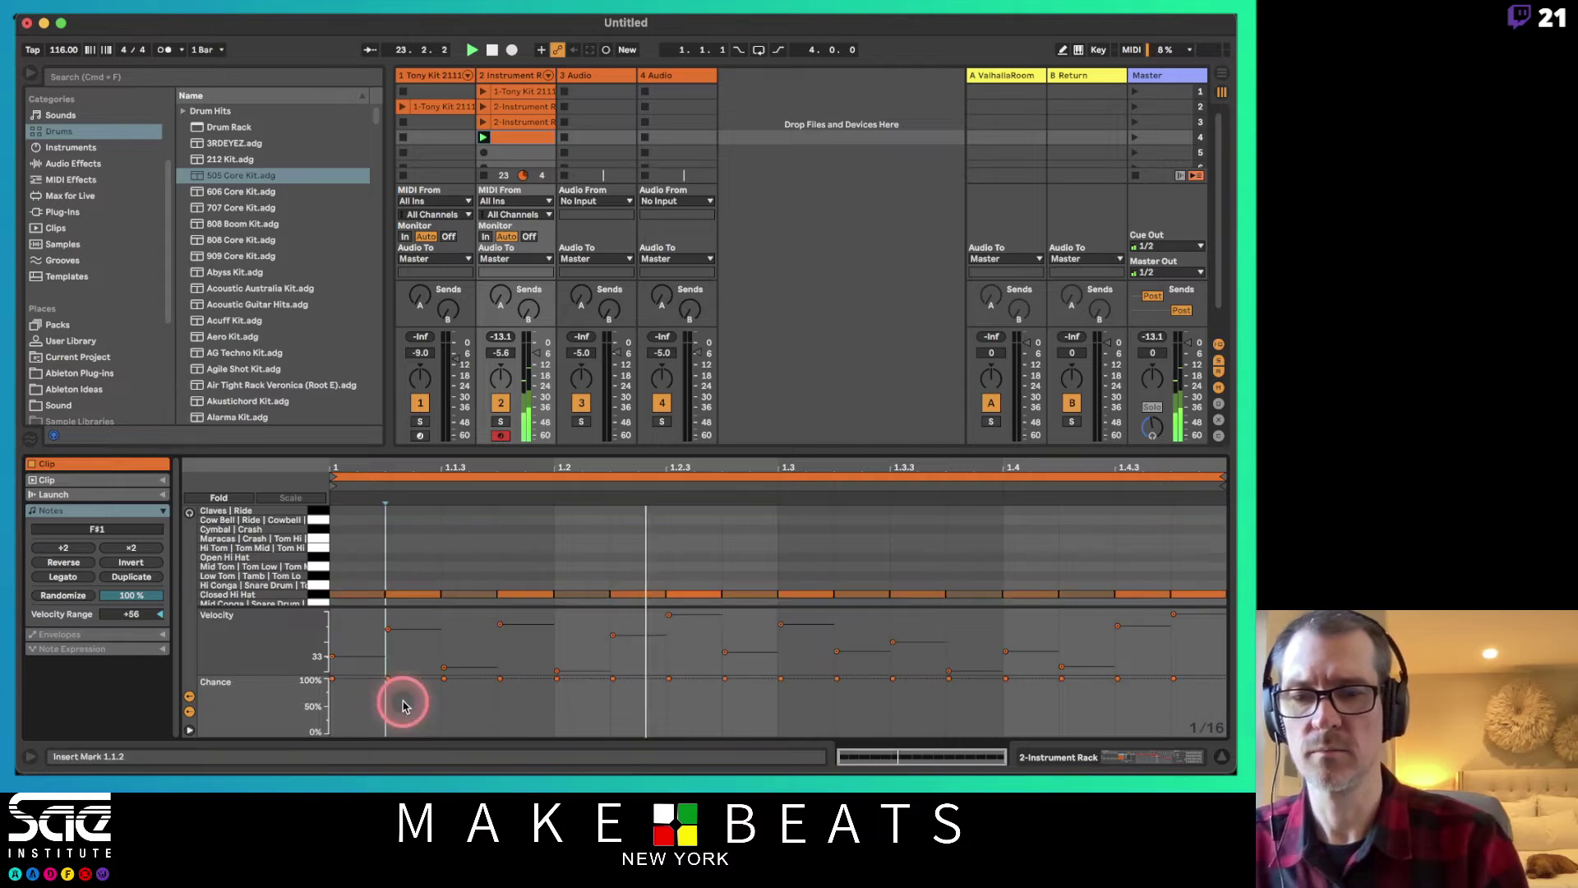
left_click_drag(394, 679, 395, 691)
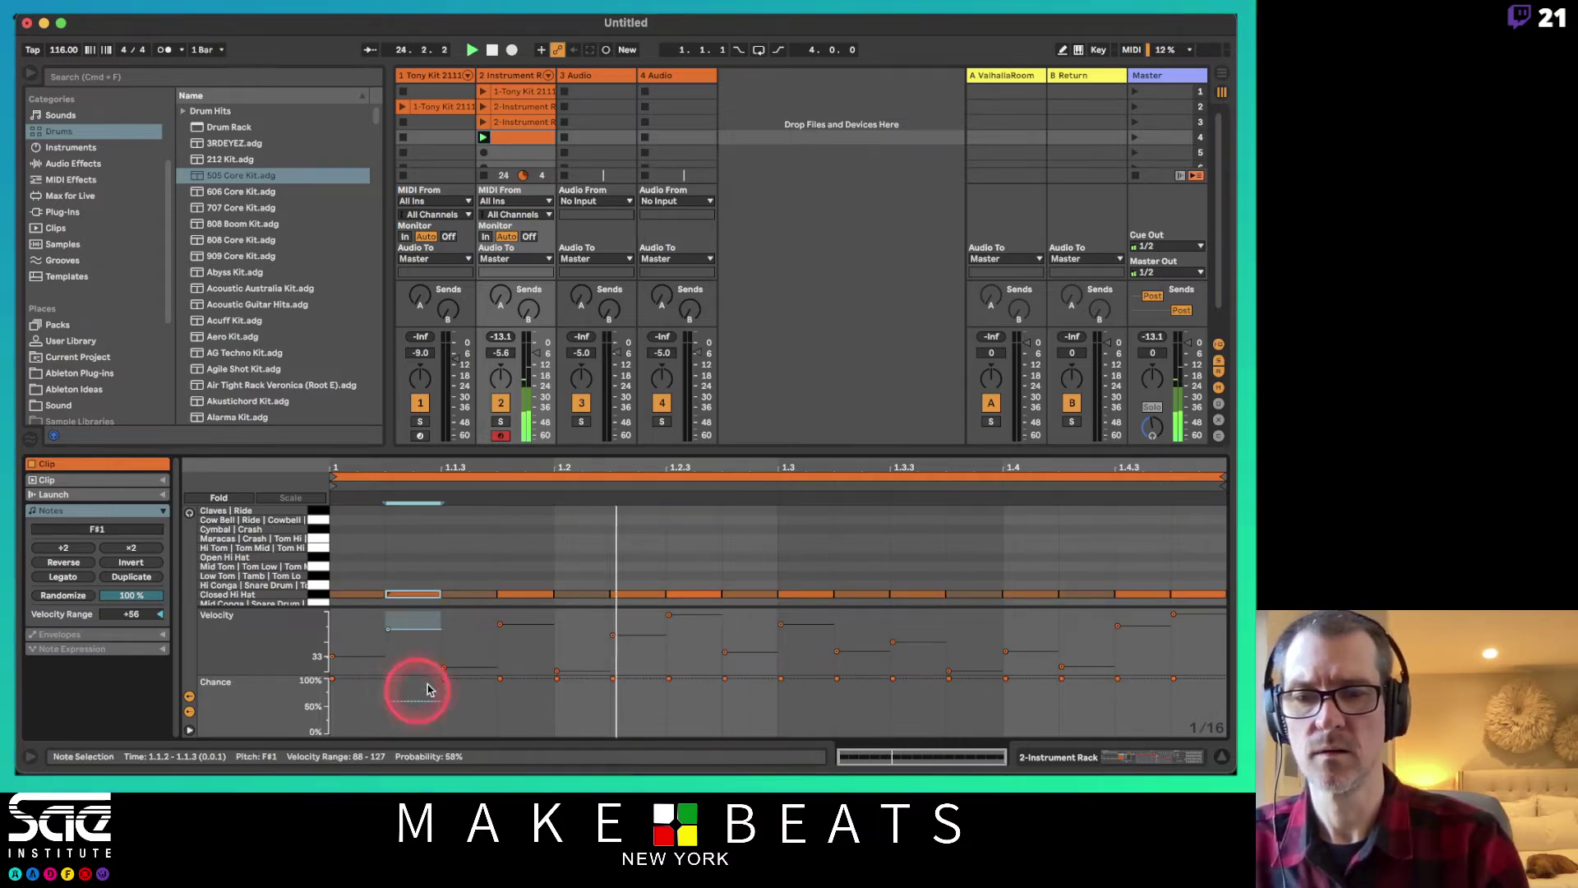
- Select every second Closed Hi Hat note from the fourth to the sixteenth and lower their probability to 56%
left_click(521, 593)
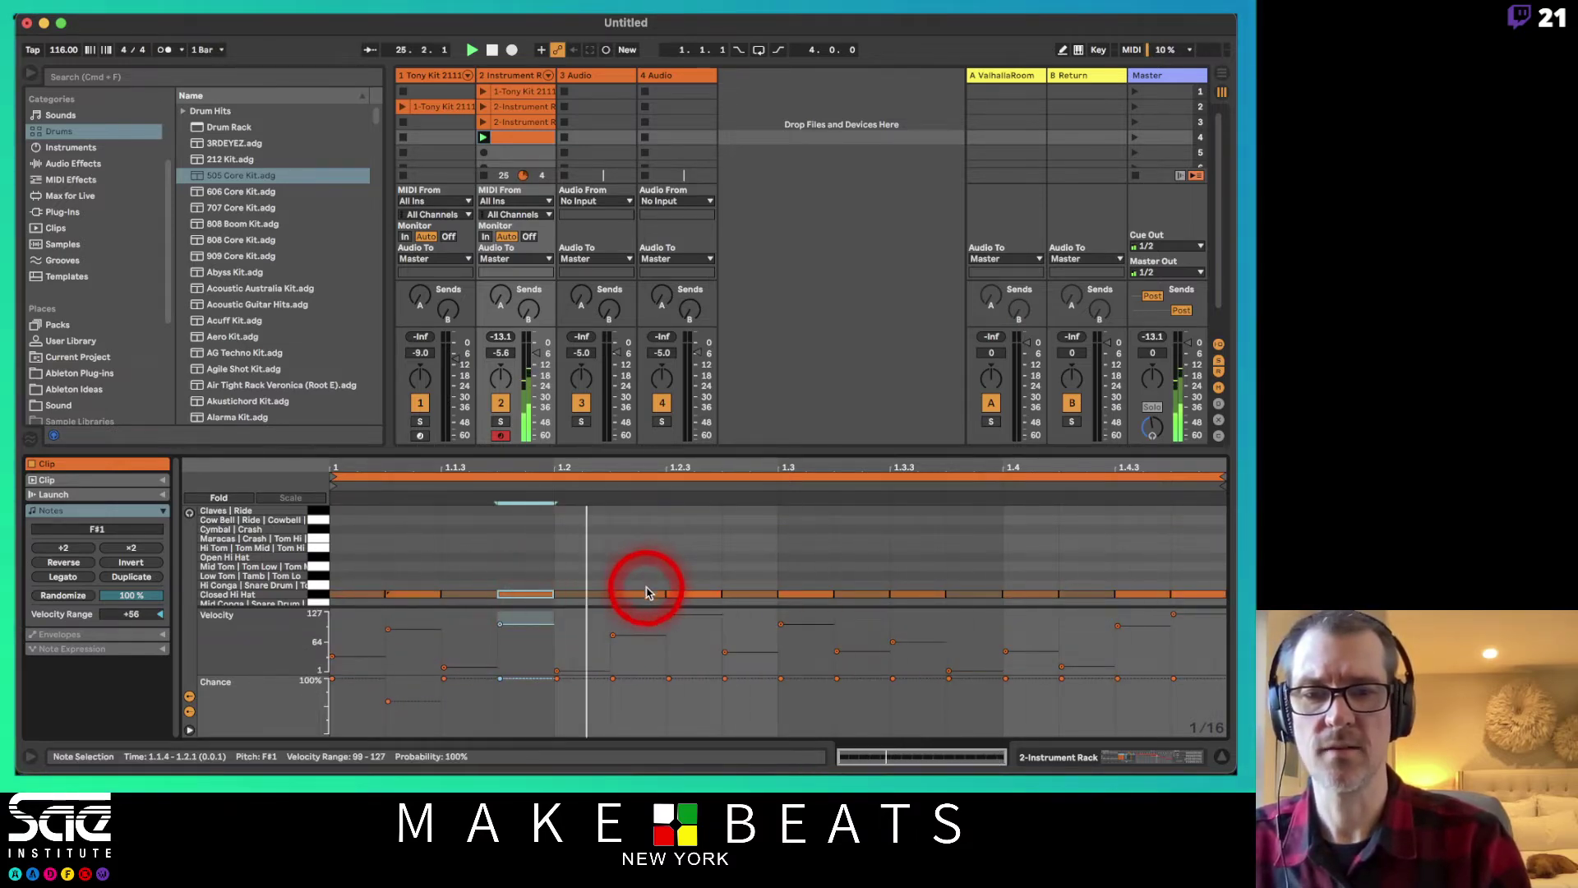
left_click(639, 594, "shift")
left_click(748, 594, "shift")
left_click(865, 592, "shift")
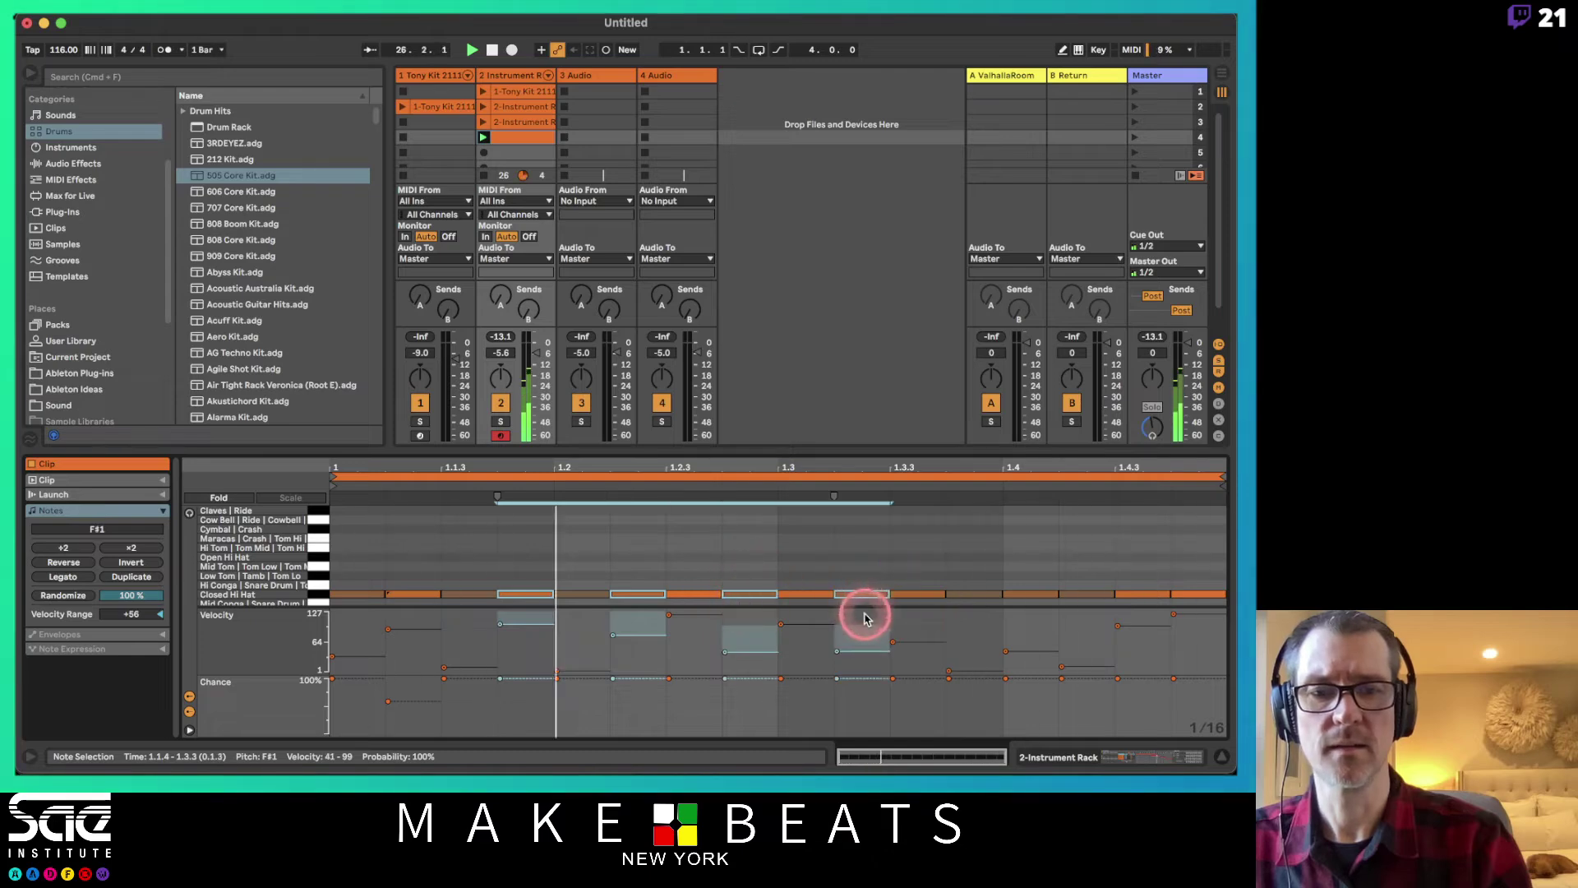
left_click(974, 592, "shift")
left_click(1089, 593, "shift")
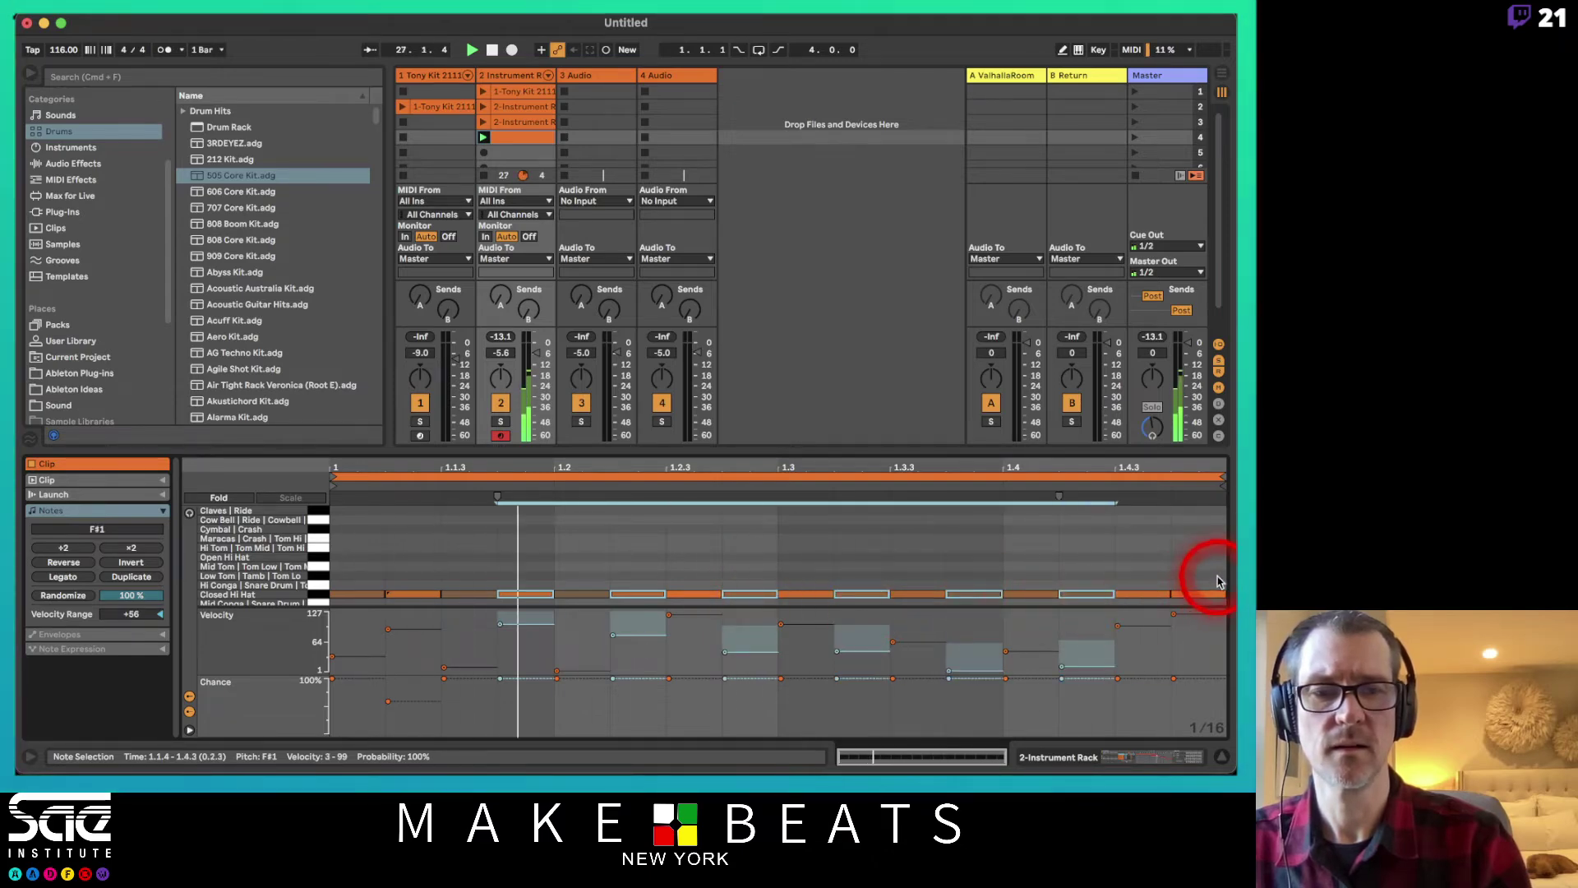
left_click(1196, 595, "shift")
left_click_drag(1193, 683, 1194, 706)
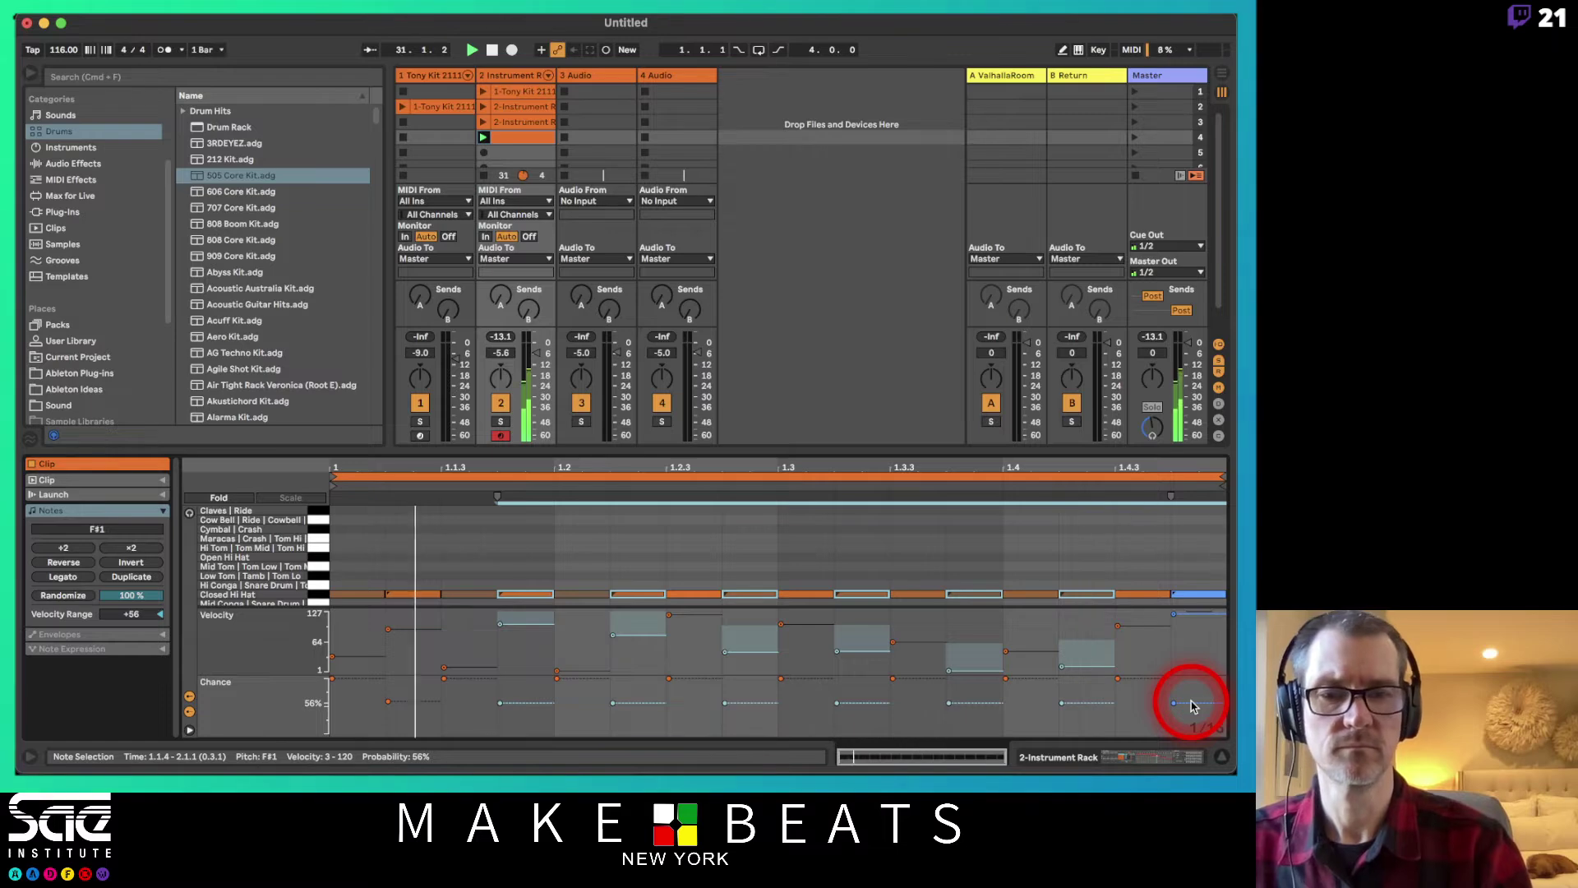
- Select all the Closed Hi Hat notes and set their velocity range to +30
left_click(150, 598)
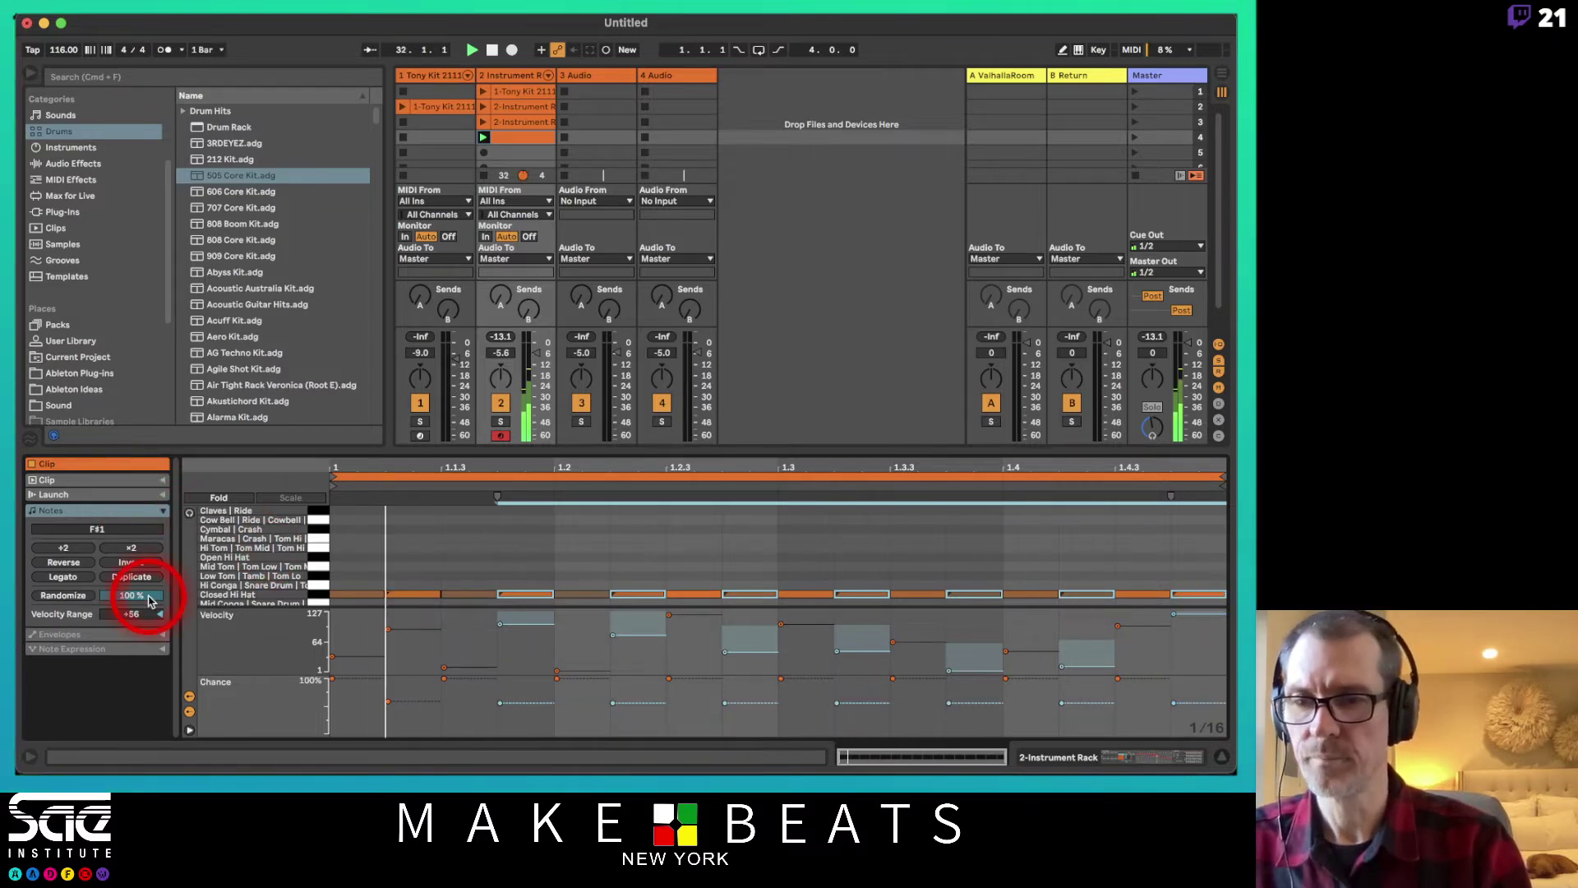
left_click(364, 567)
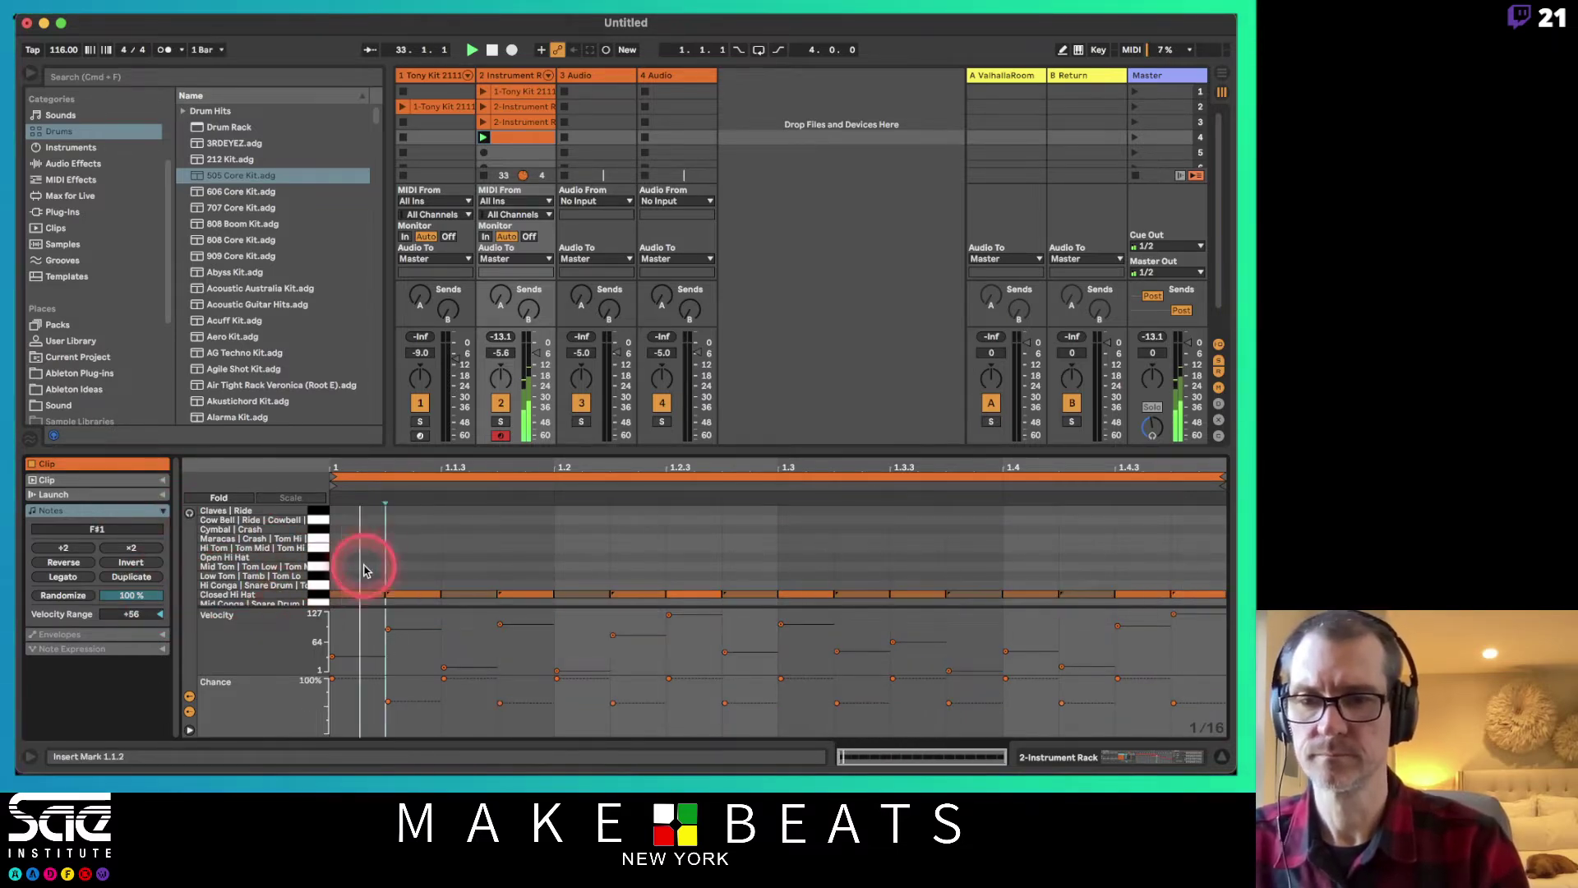
left_click(148, 601)
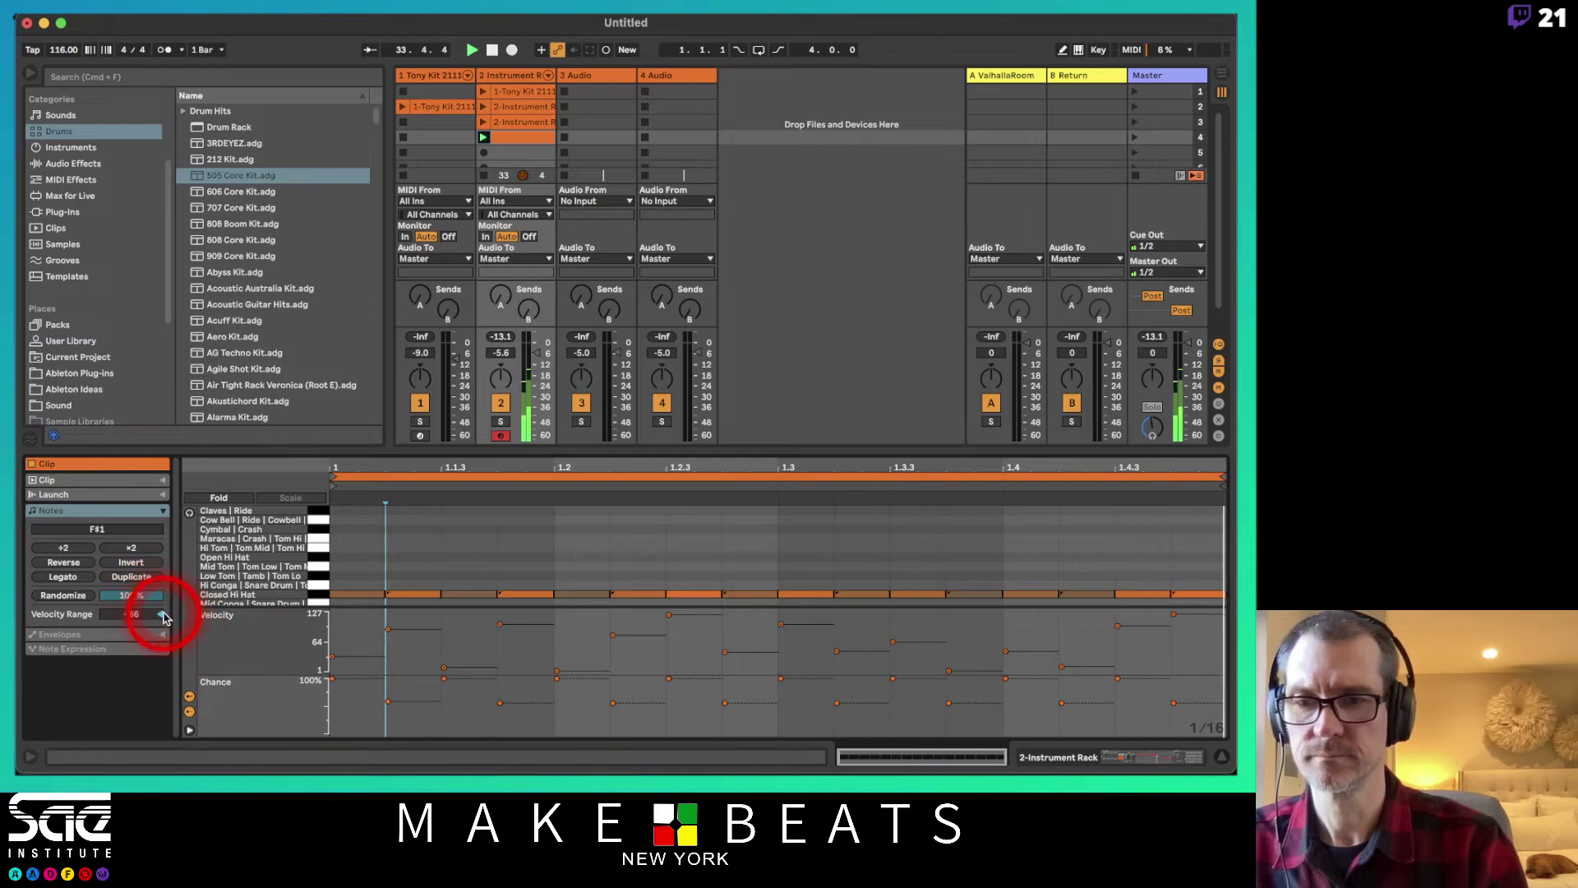
left_click(284, 580)
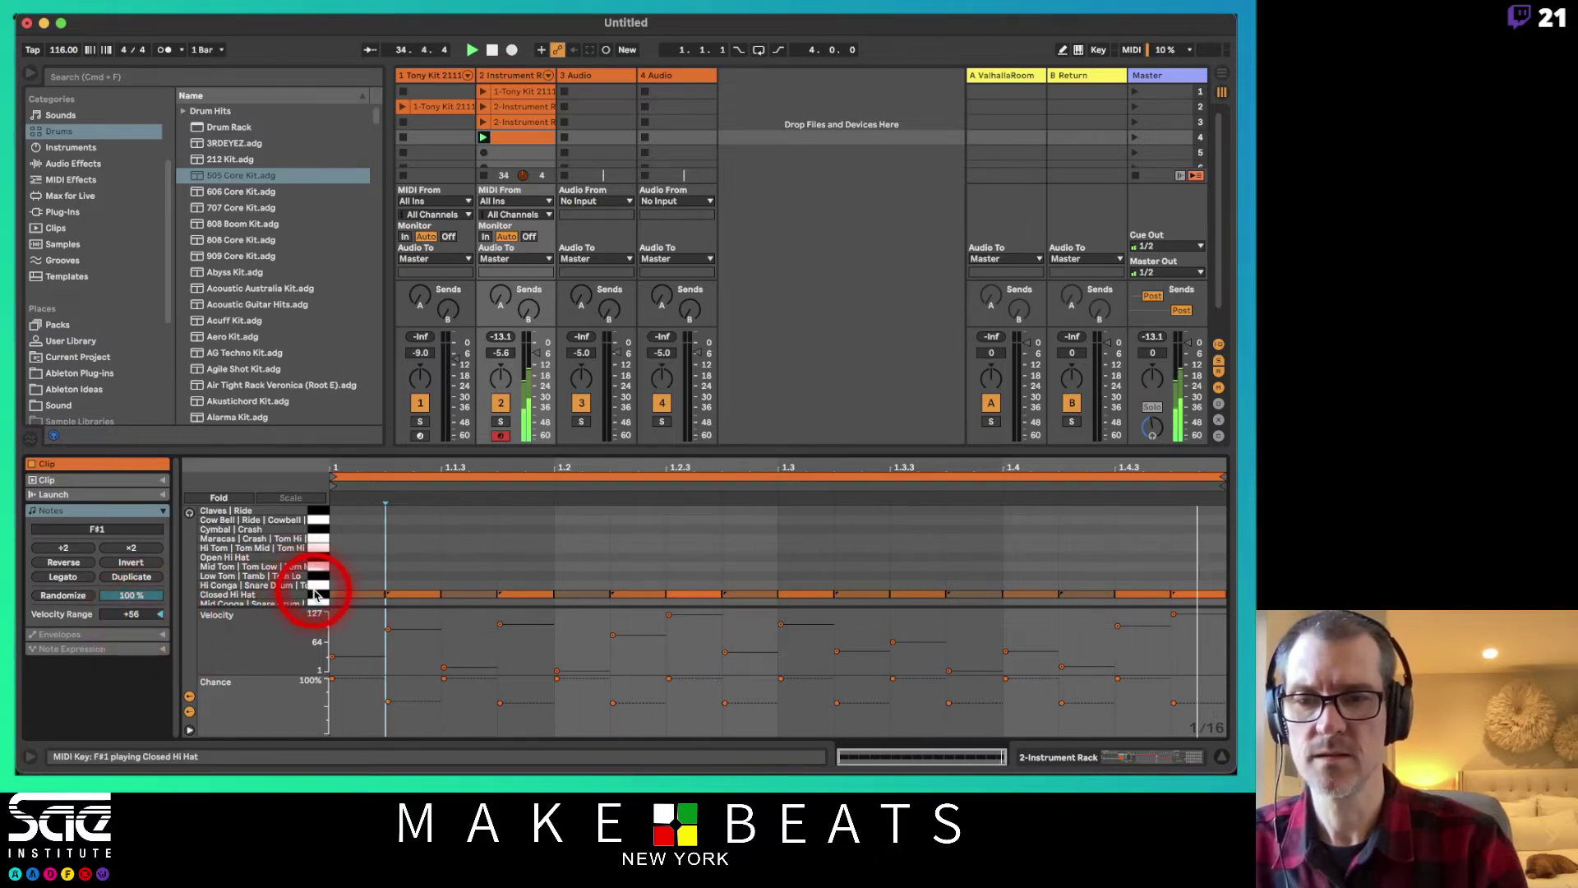
left_click(312, 589)
left_click(132, 618)
mouse_move(131, 618)
left_mouse_down()
mouse_move(132, 633)
mouse_move(130, 613)
left_mouse_up()
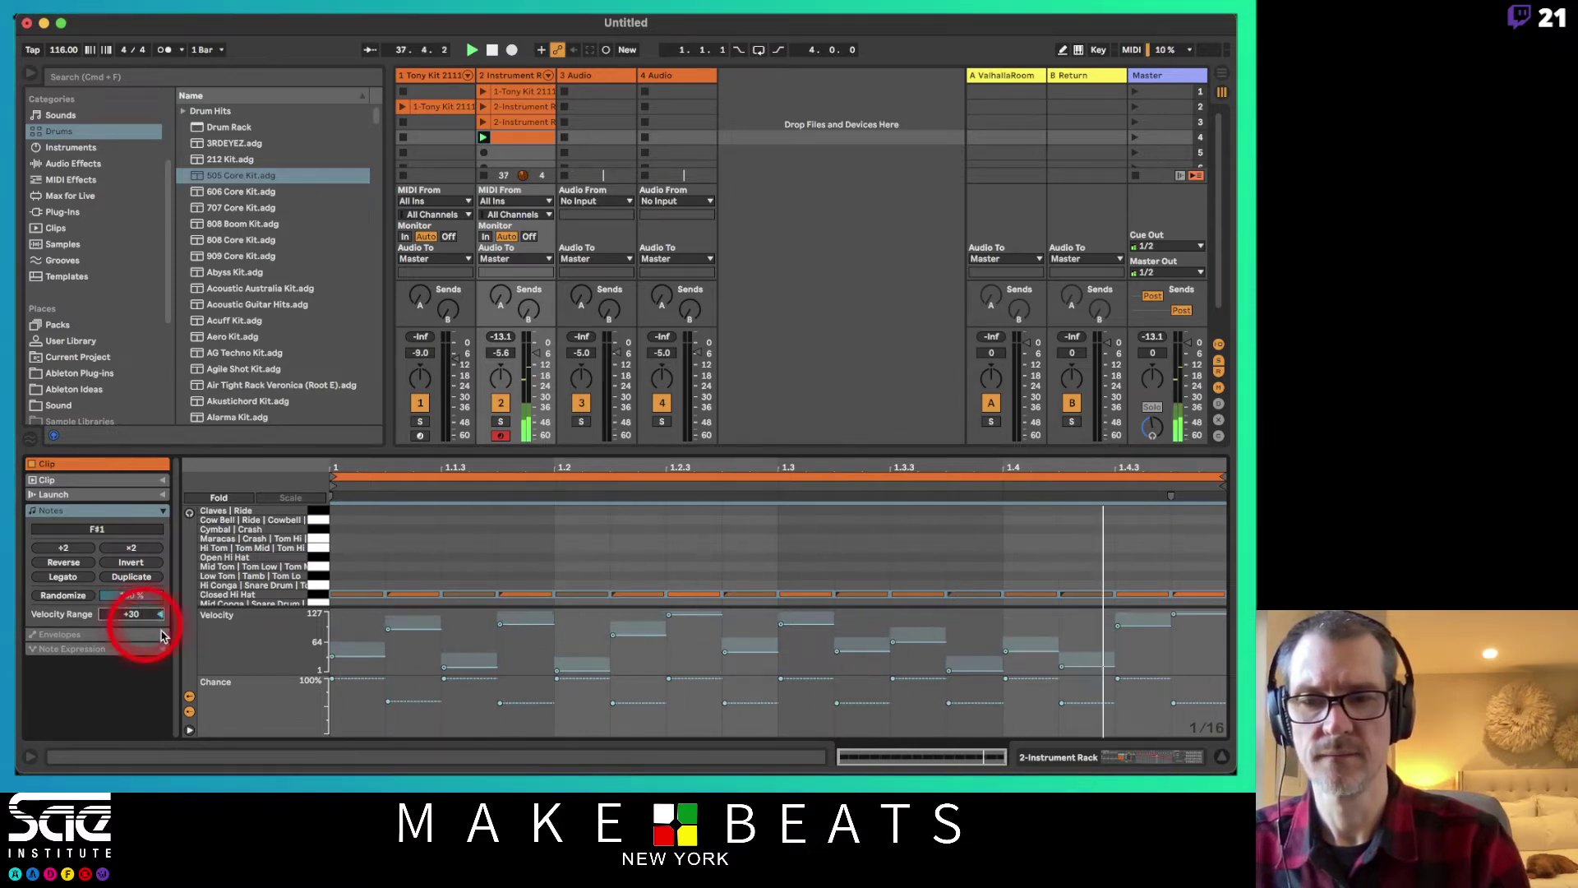
- Set the Closed Hi Hat notes' velocity range to +54 and randomize their probabilities by 52%
left_click_drag(345, 662, 318, 658)
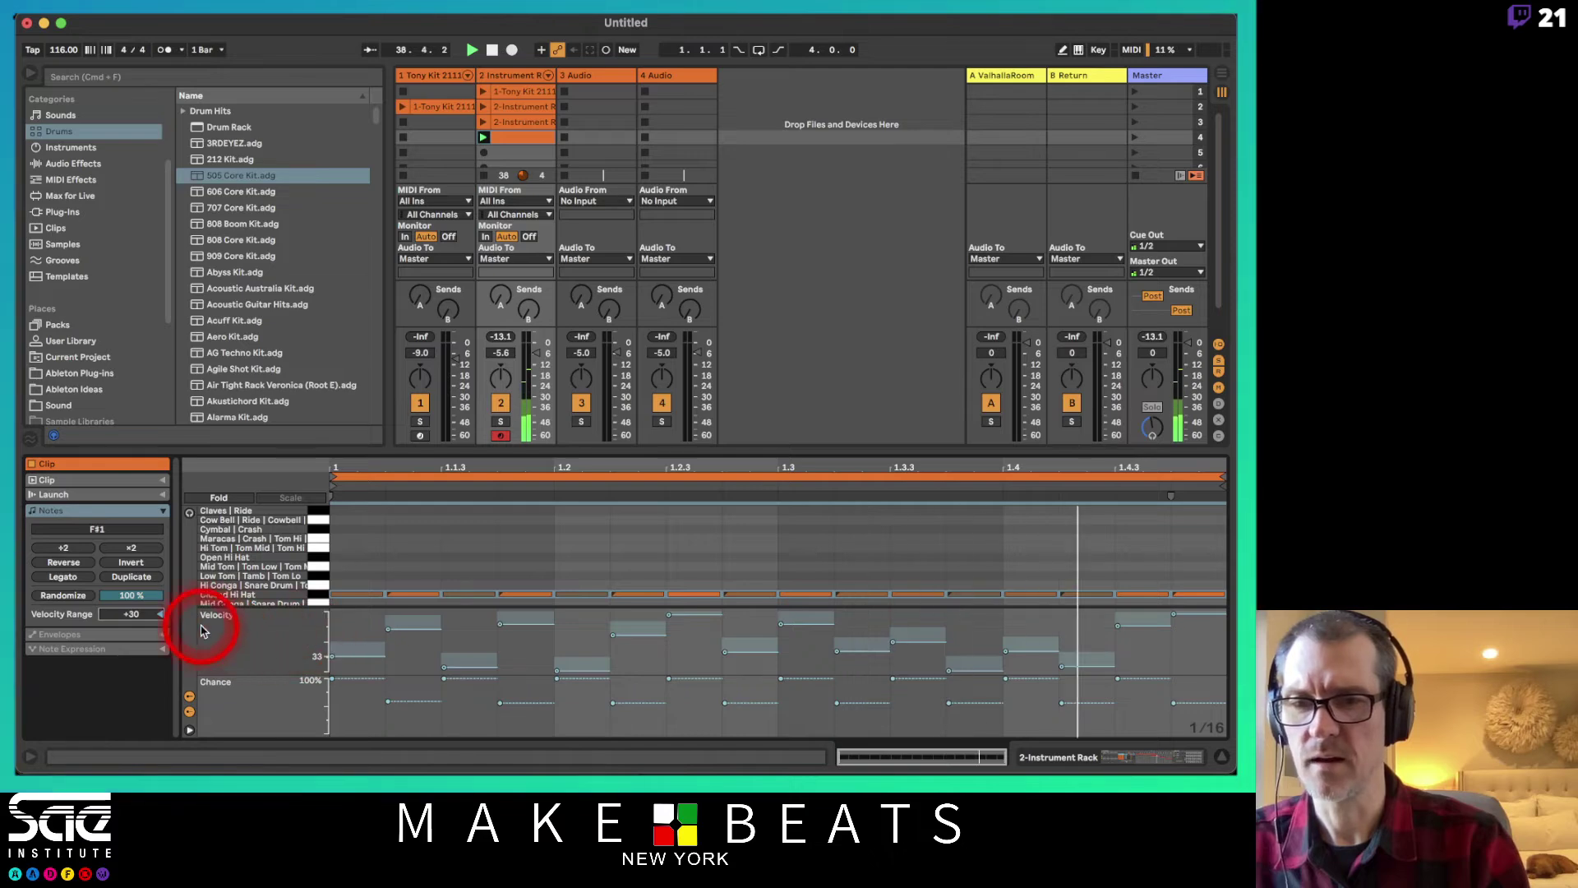
left_click_drag(137, 616, 127, 597)
left_click(71, 595)
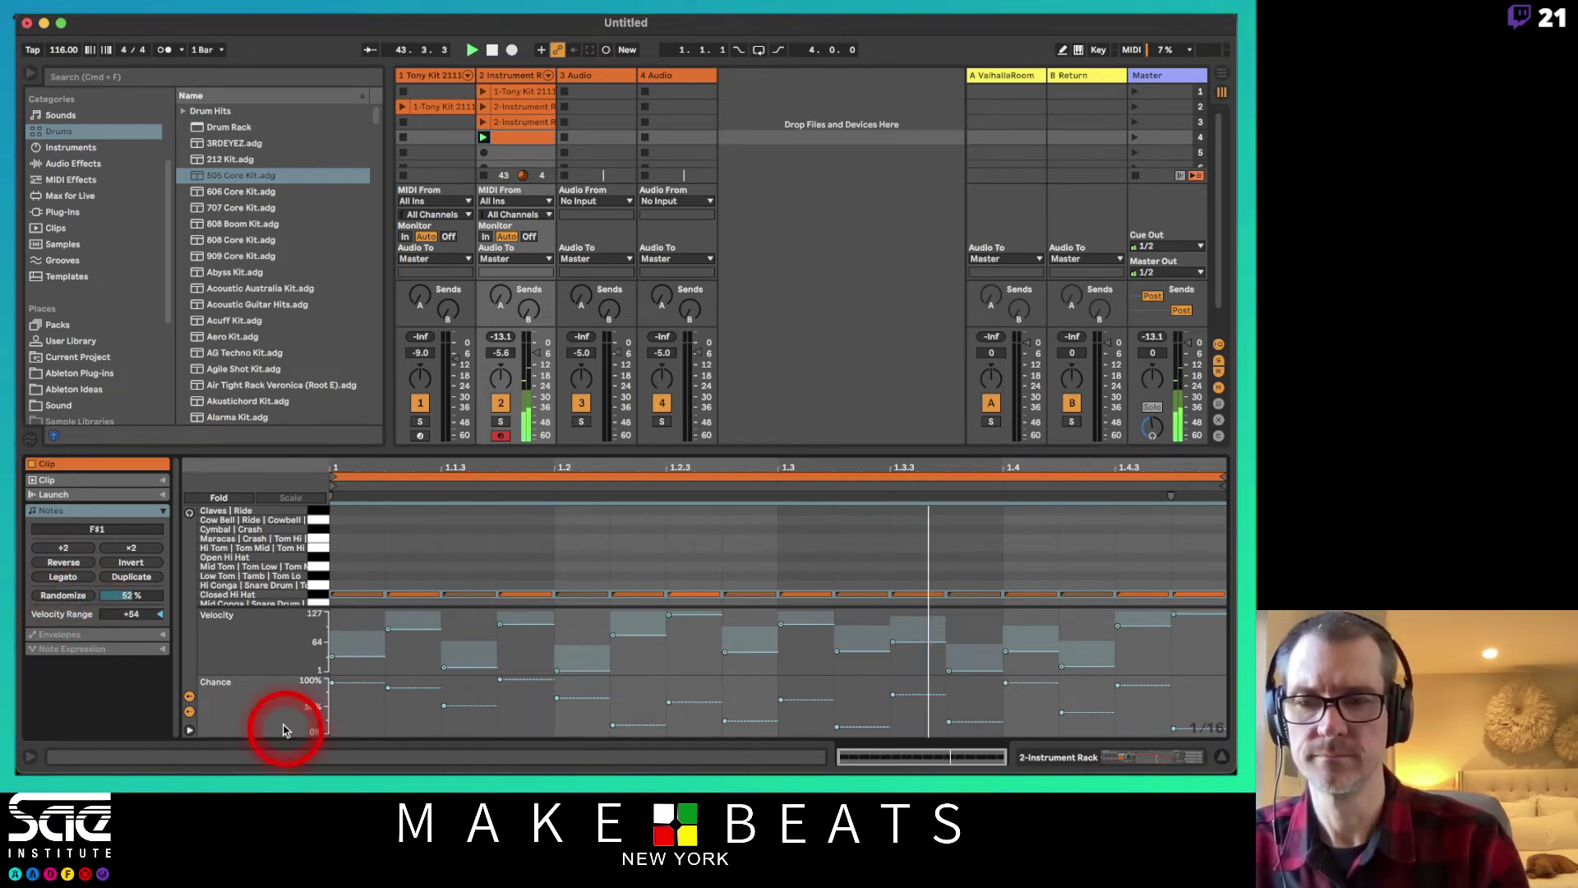
left_click(331, 726)
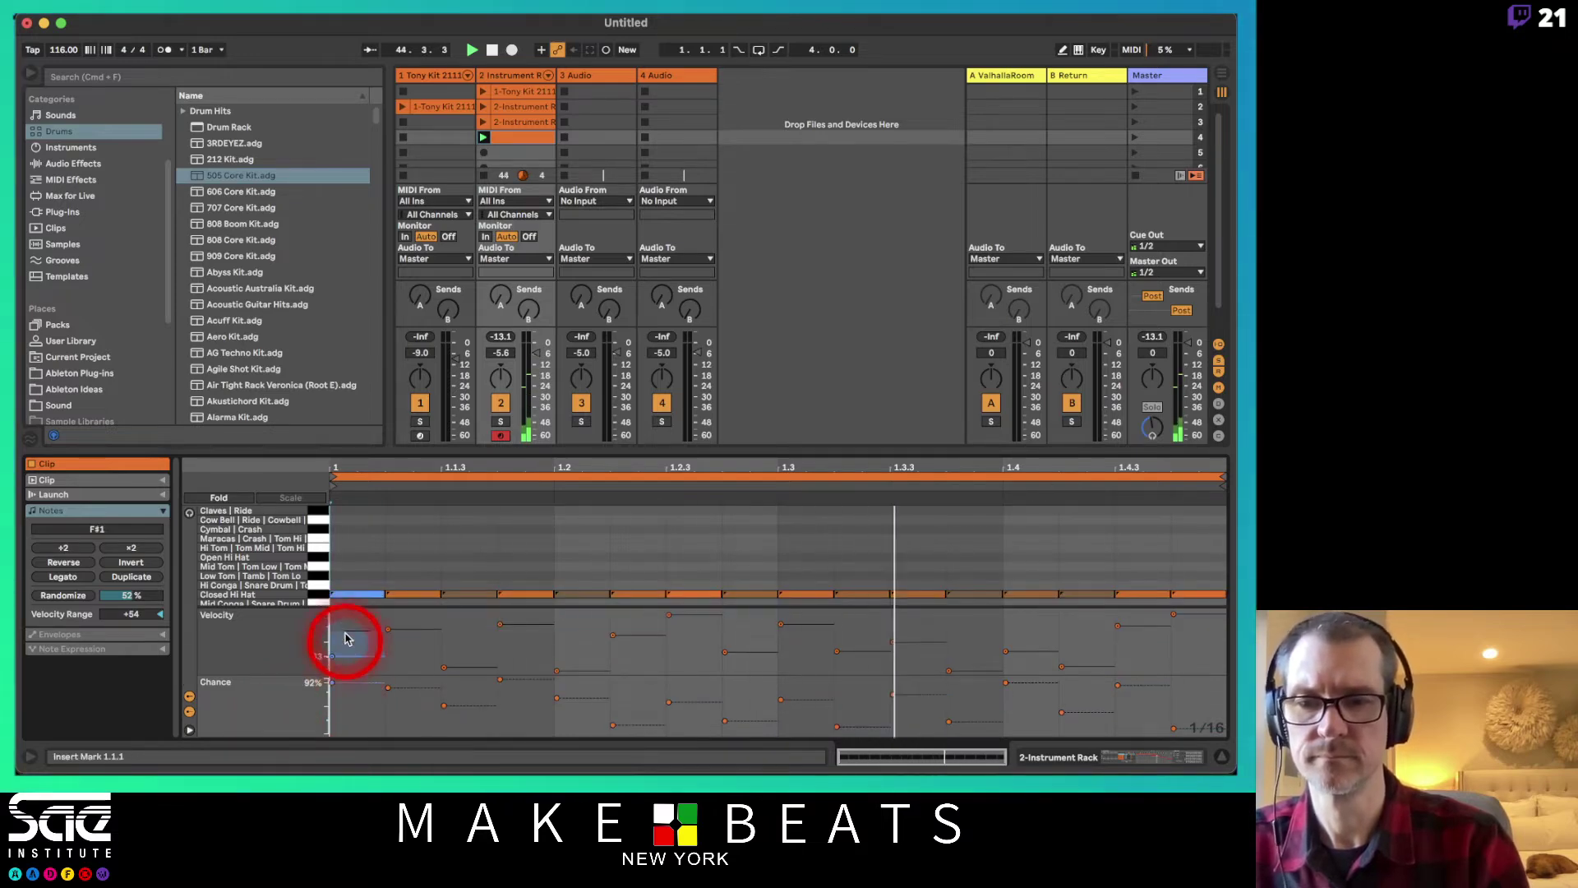
left_click_drag(343, 615, 782, 651)
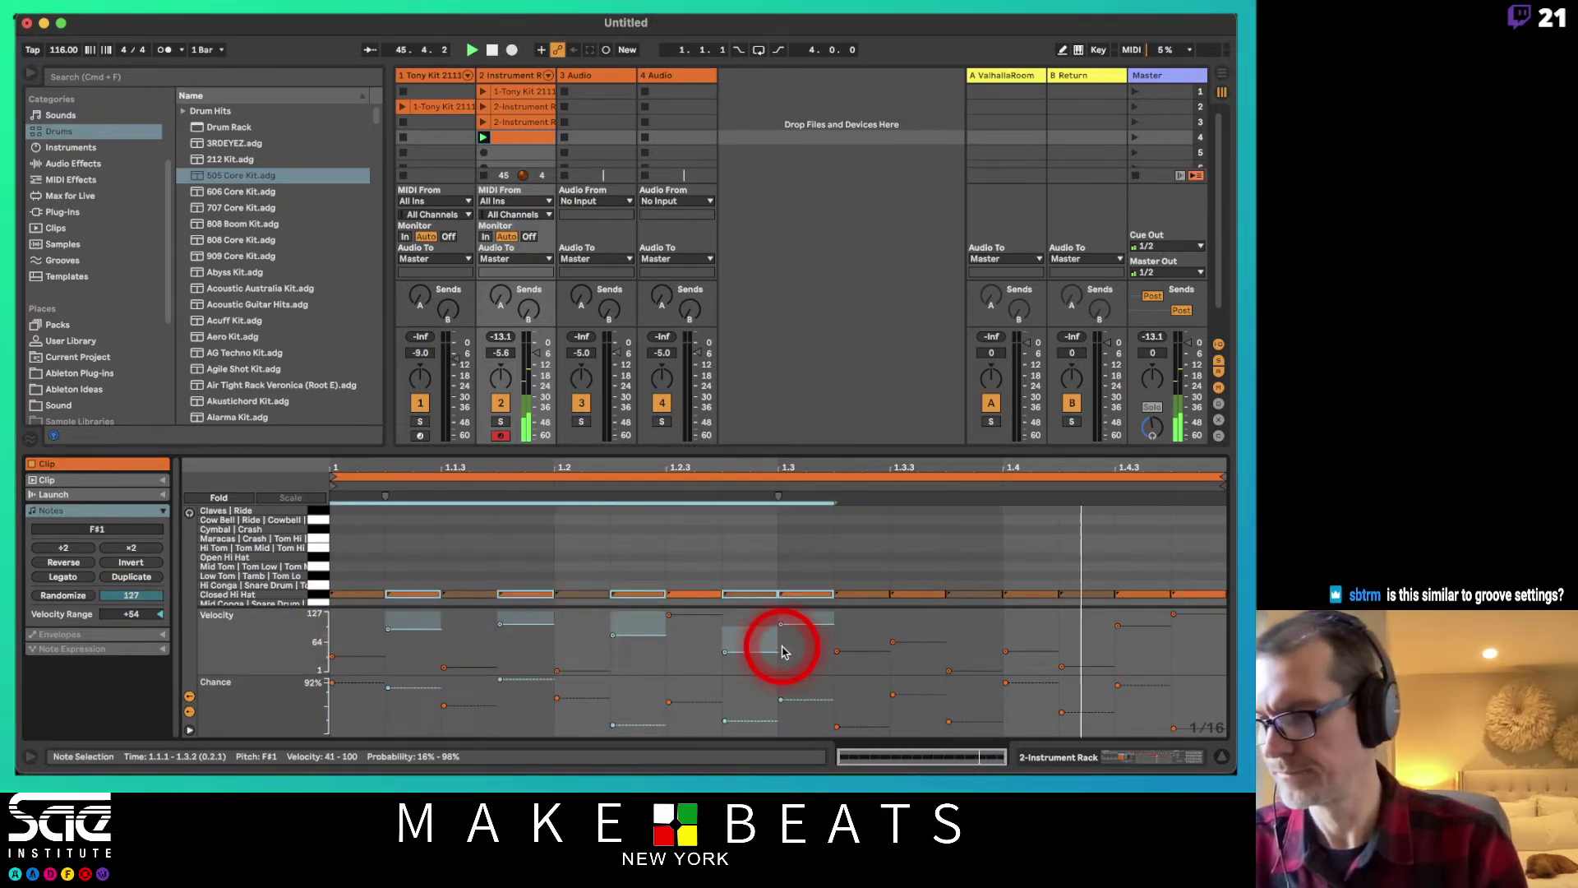
left_click(678, 648)
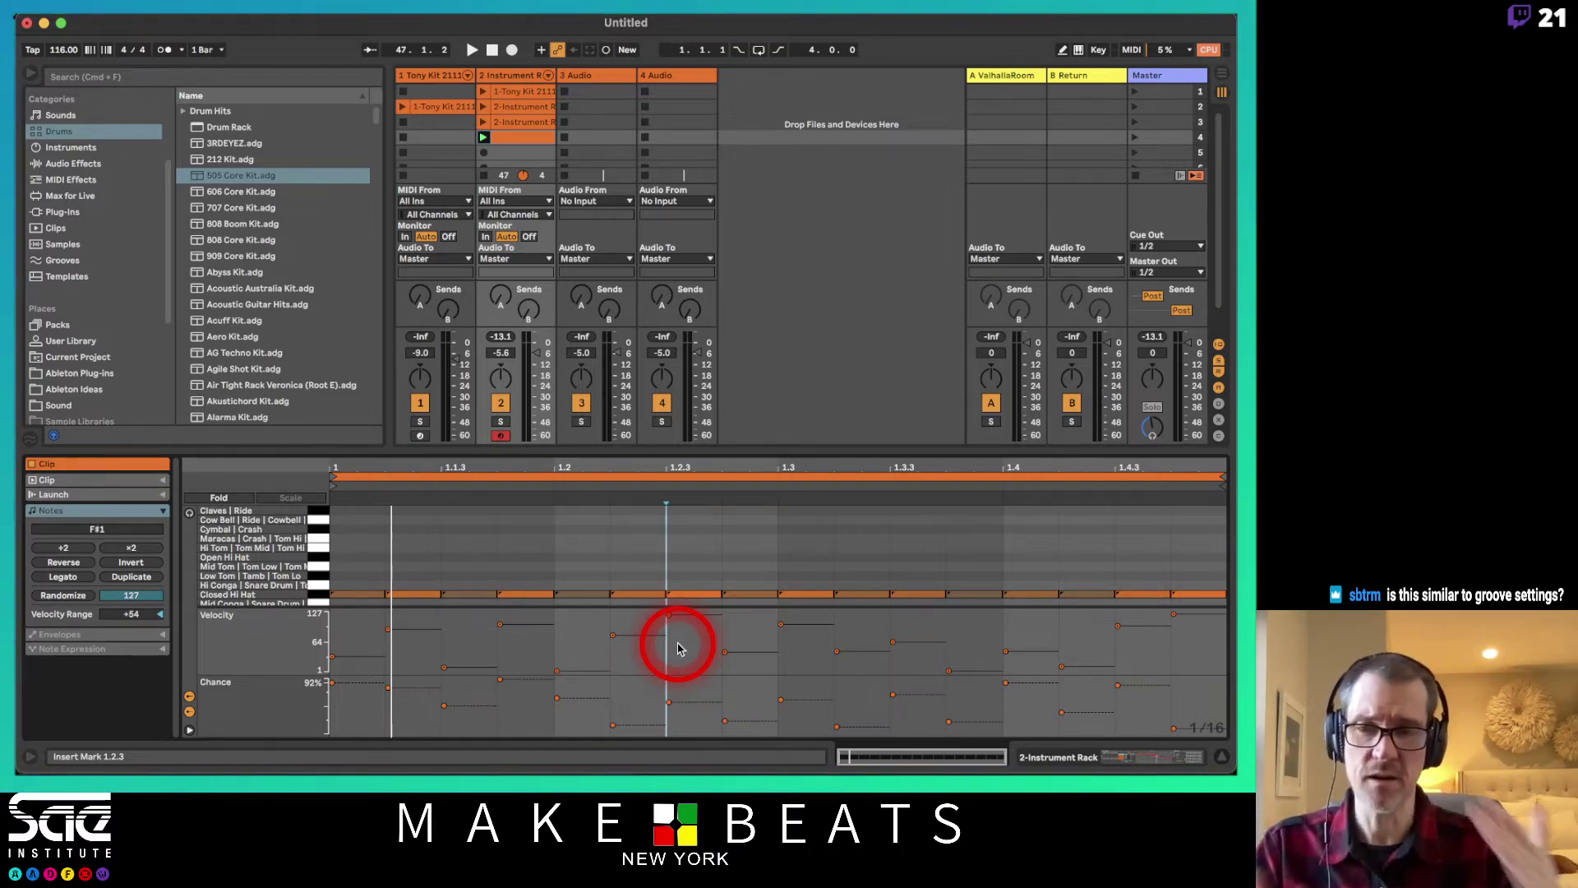
mouse_move(679, 649)
left_mouse_down()
mouse_move(388, 514)
mouse_move(254, 518)
left_mouse_up()
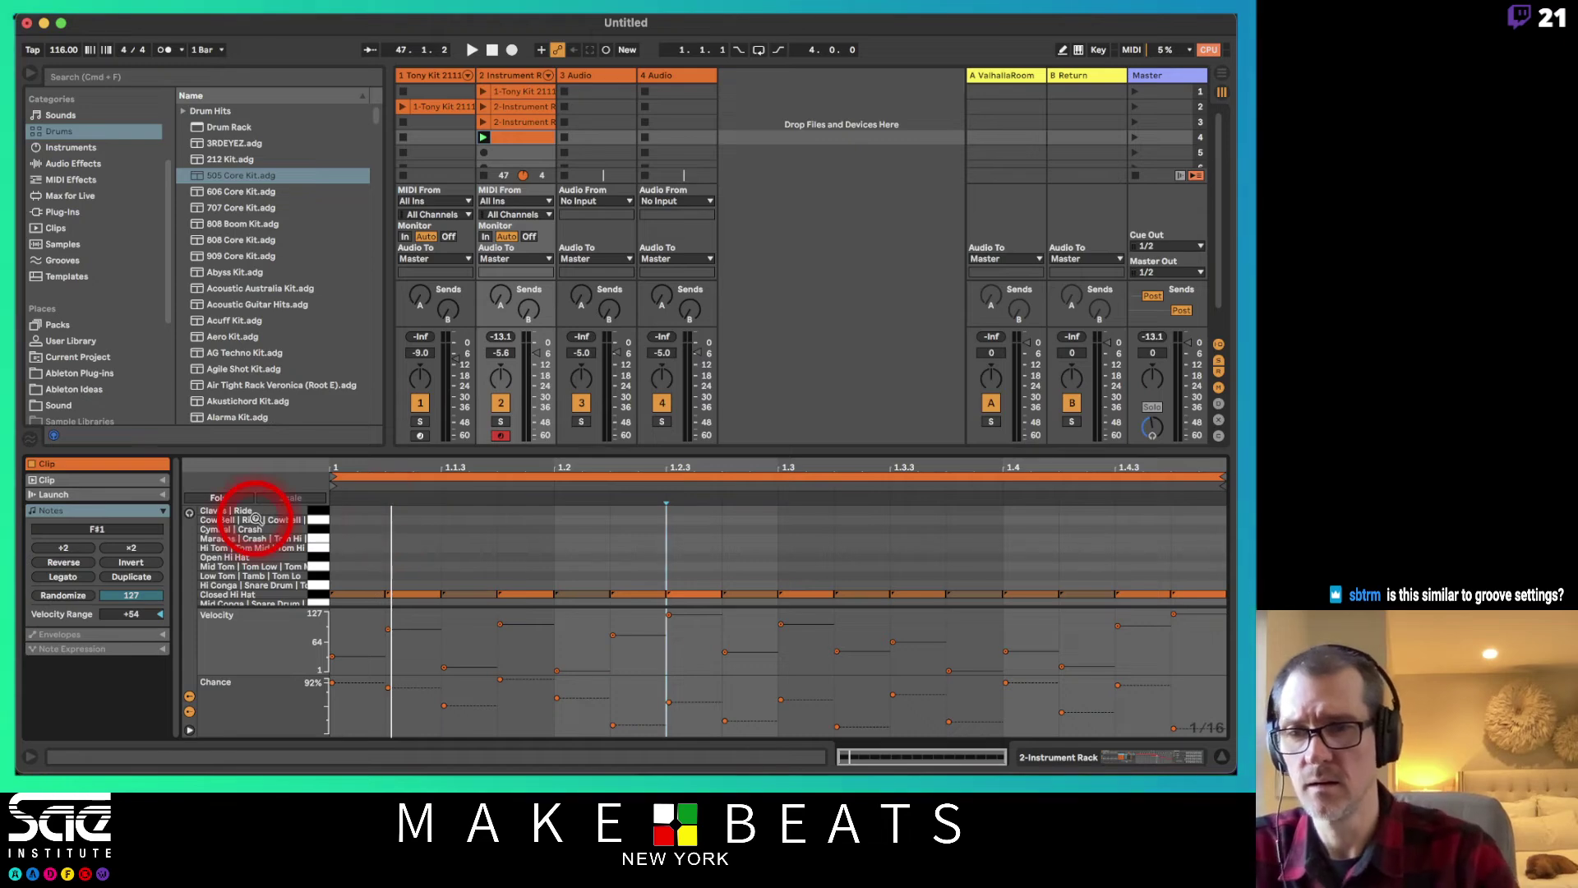
- Show the clip's properties, start hot-swapping its groove and select Swing 16ths 59 in the groove library
left_click(164, 480)
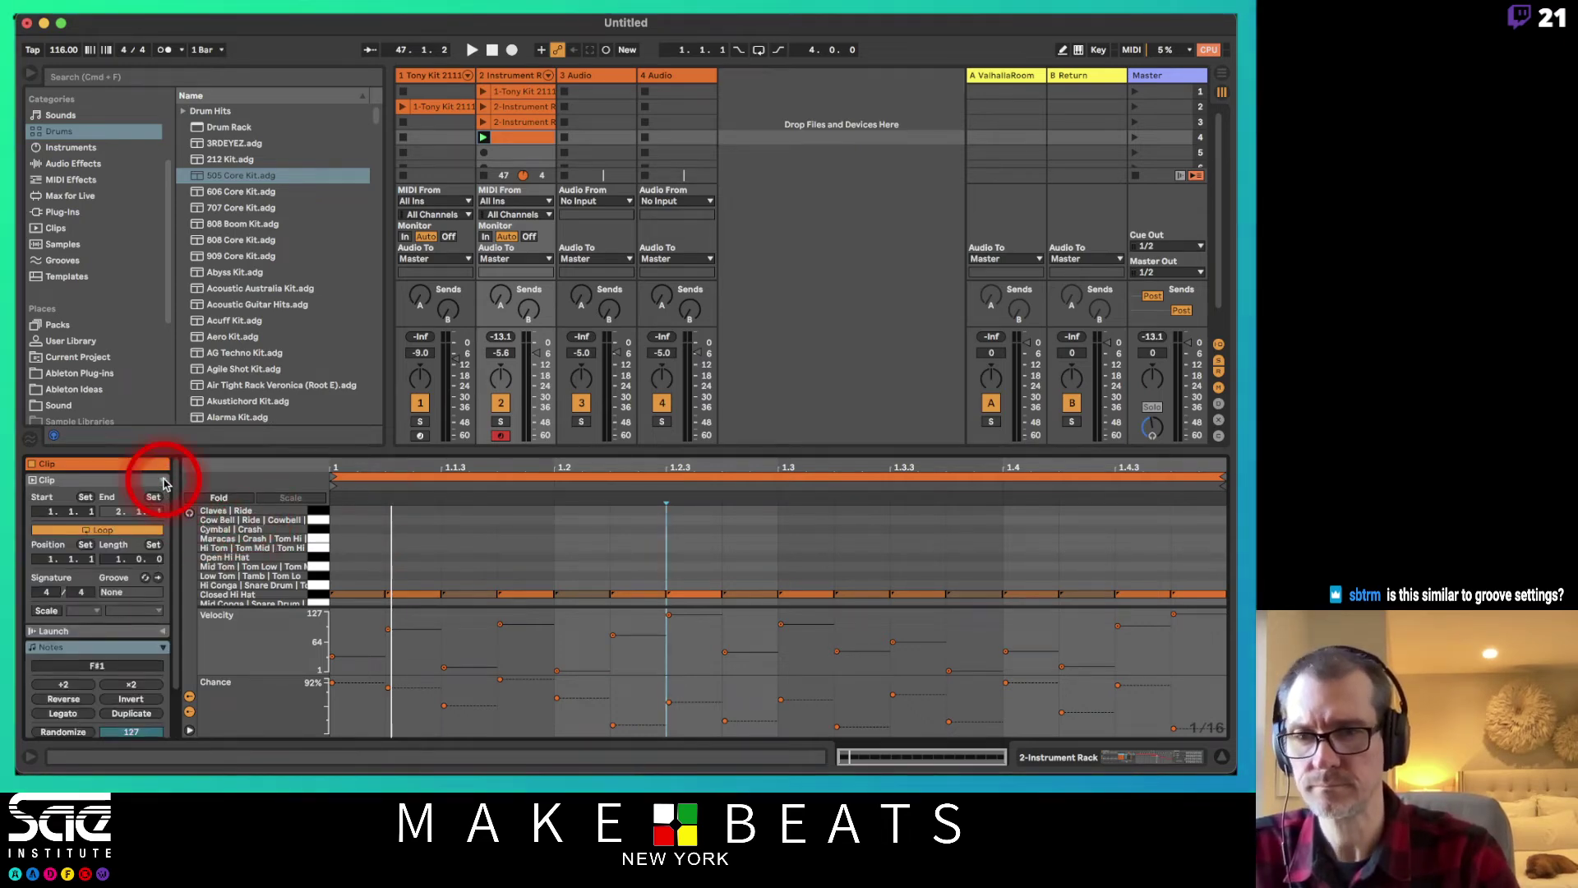
left_click(145, 579)
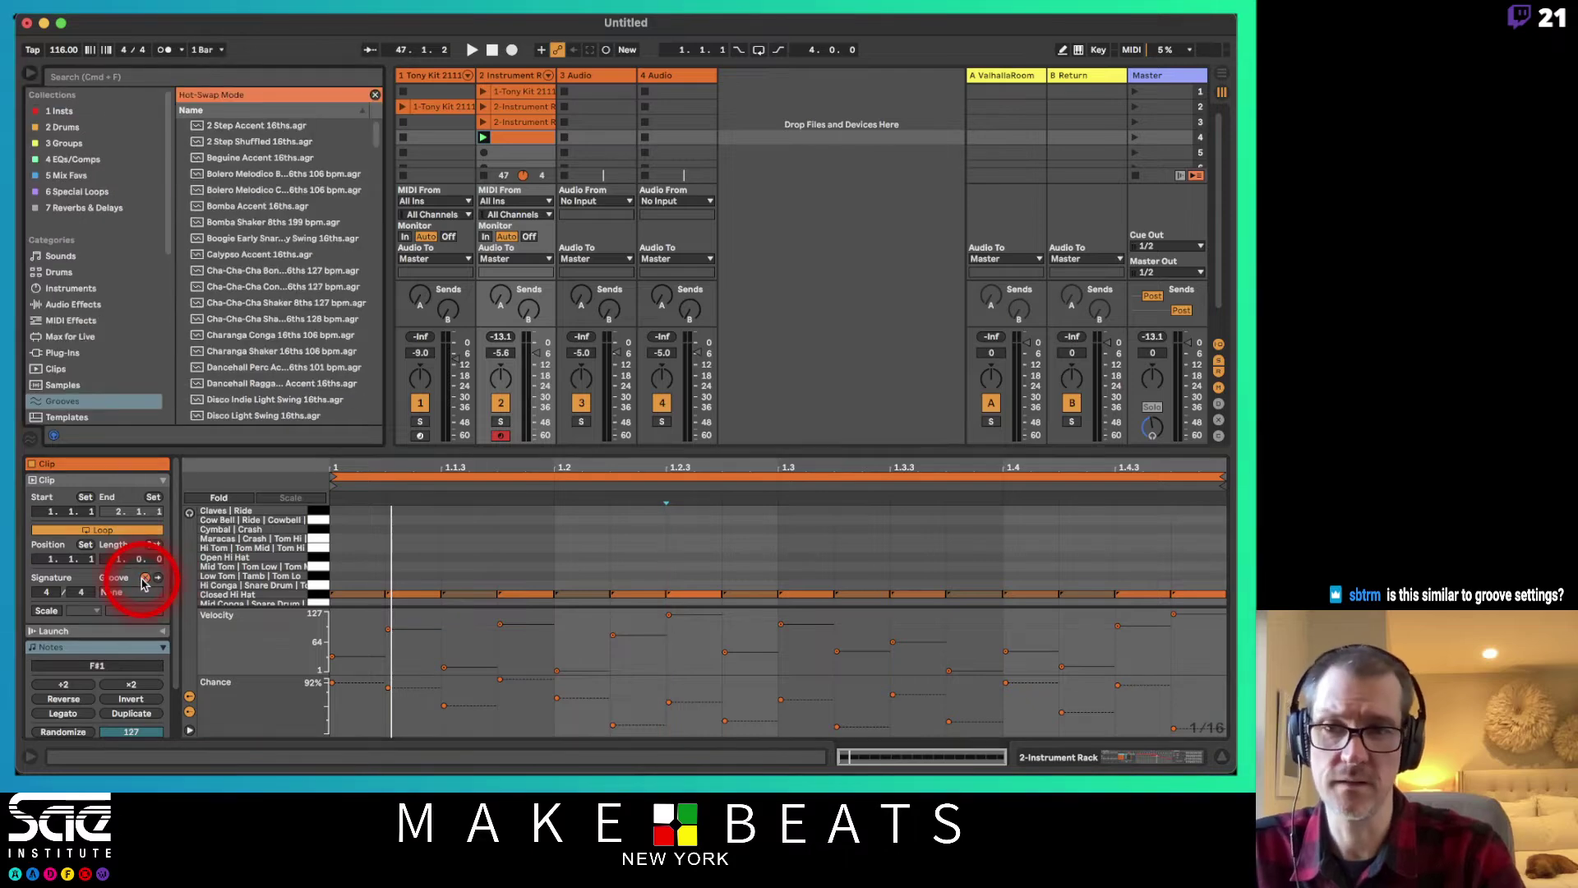
scroll(246, 345, "down", 5)
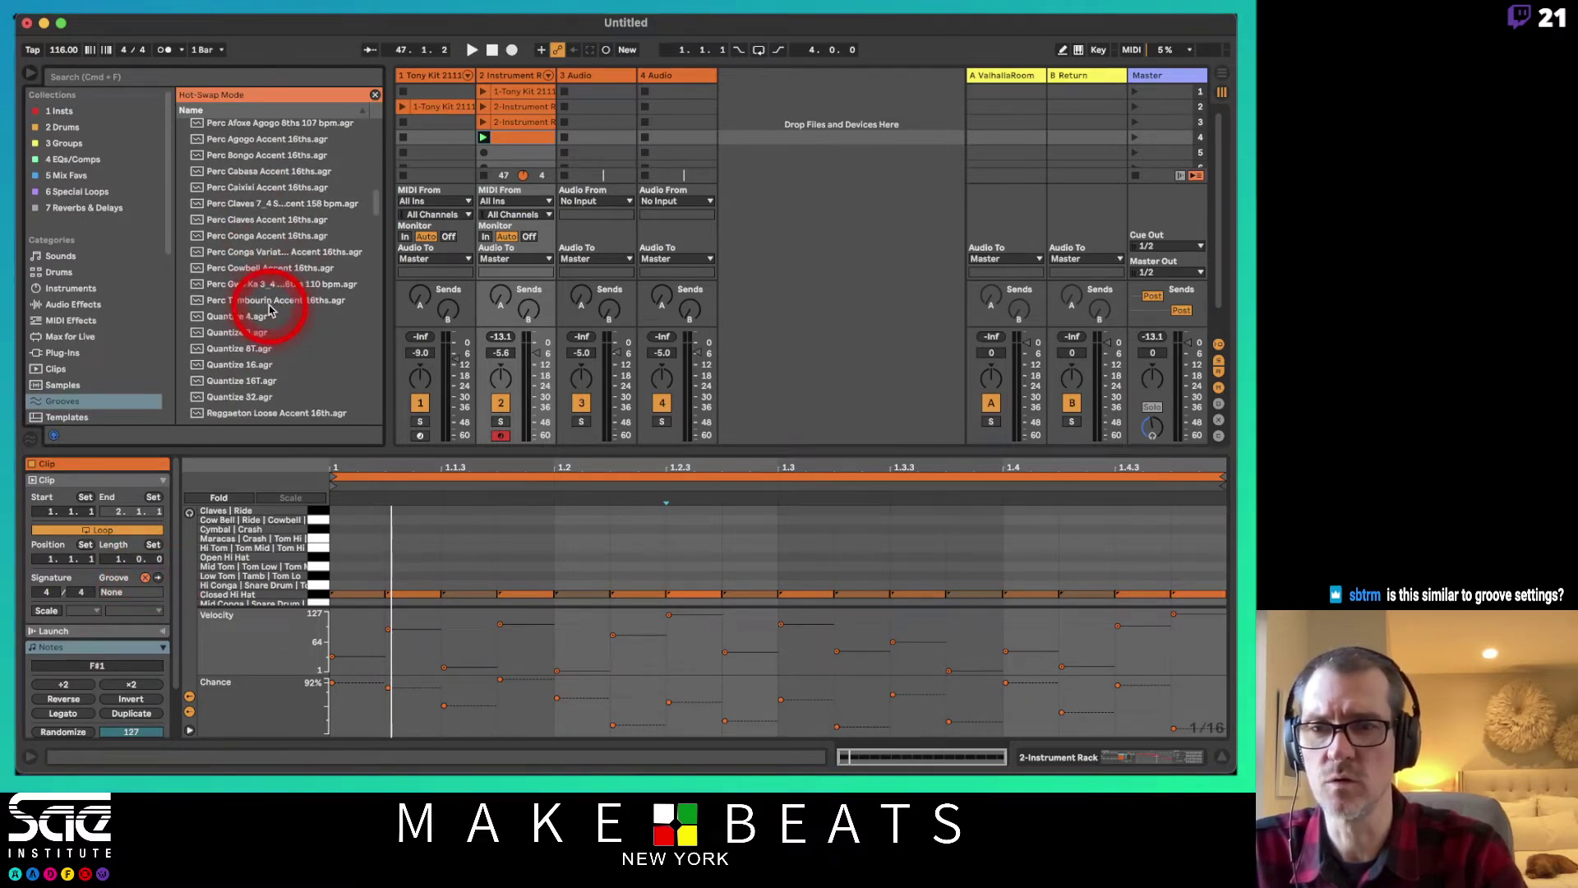
scroll(271, 313, "down", 10)
left_click(246, 361)
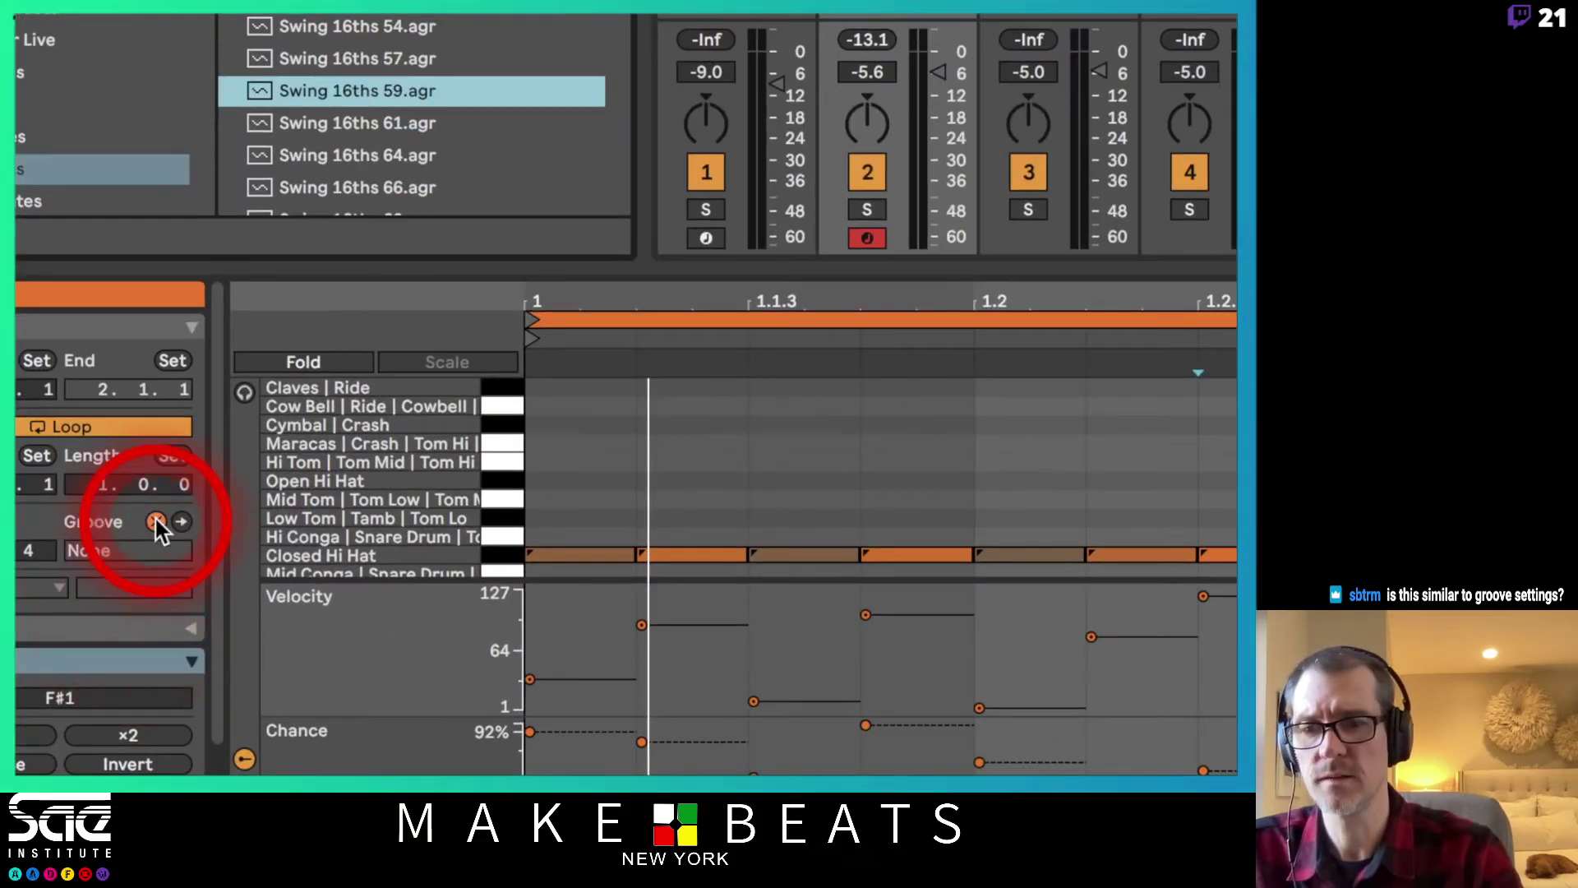
- Restart groove hot-swapping and apply the Swing Logic 16ths 58 groove to the hi-hat clip
left_click(145, 578)
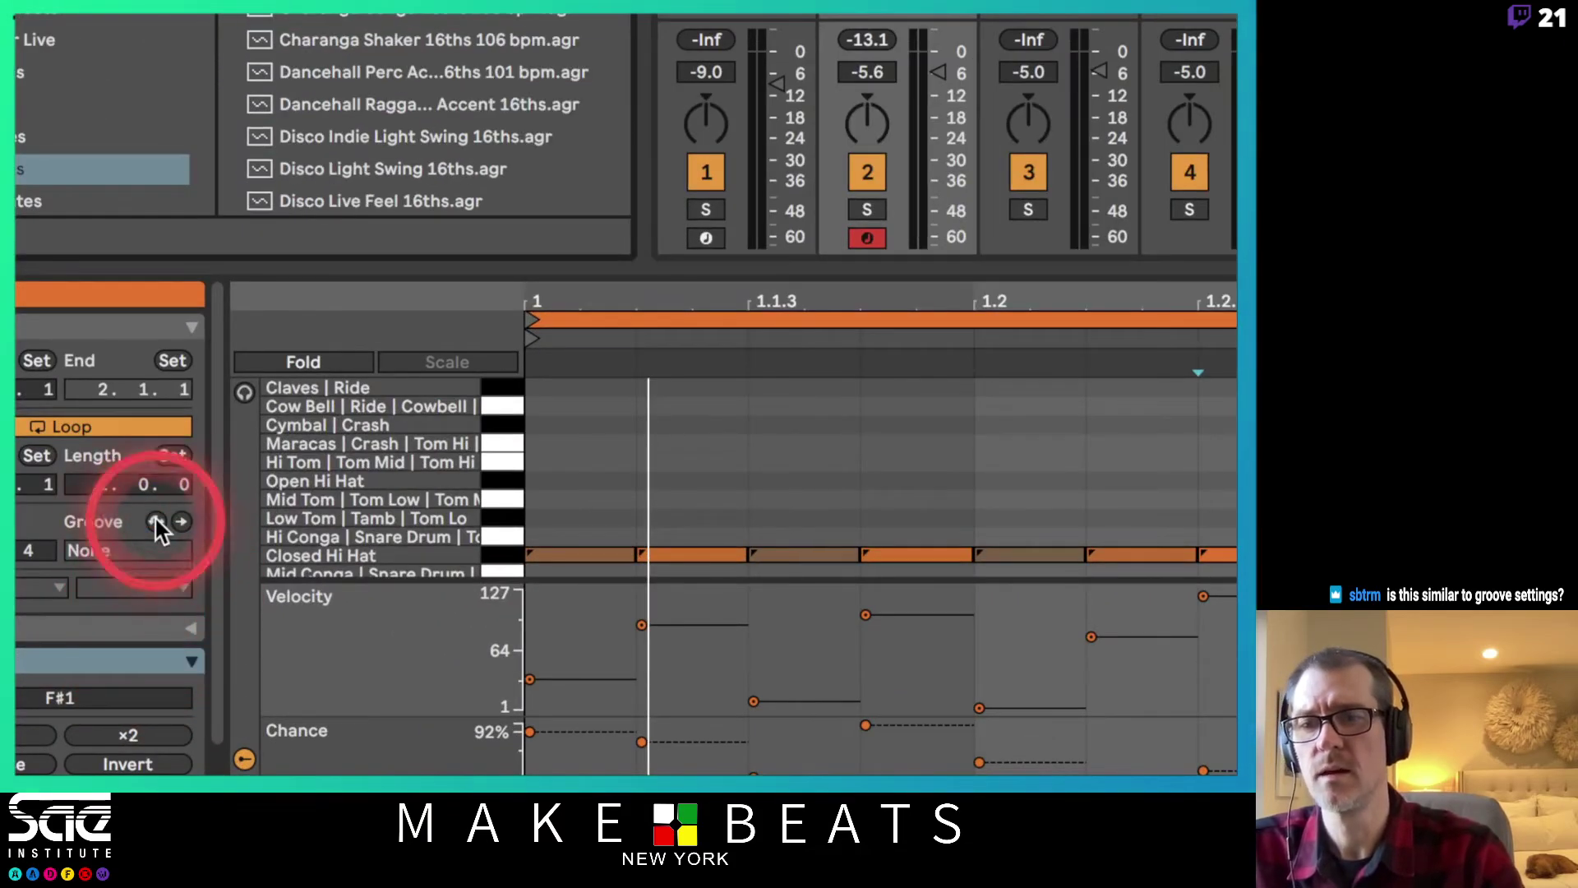
left_click(154, 516)
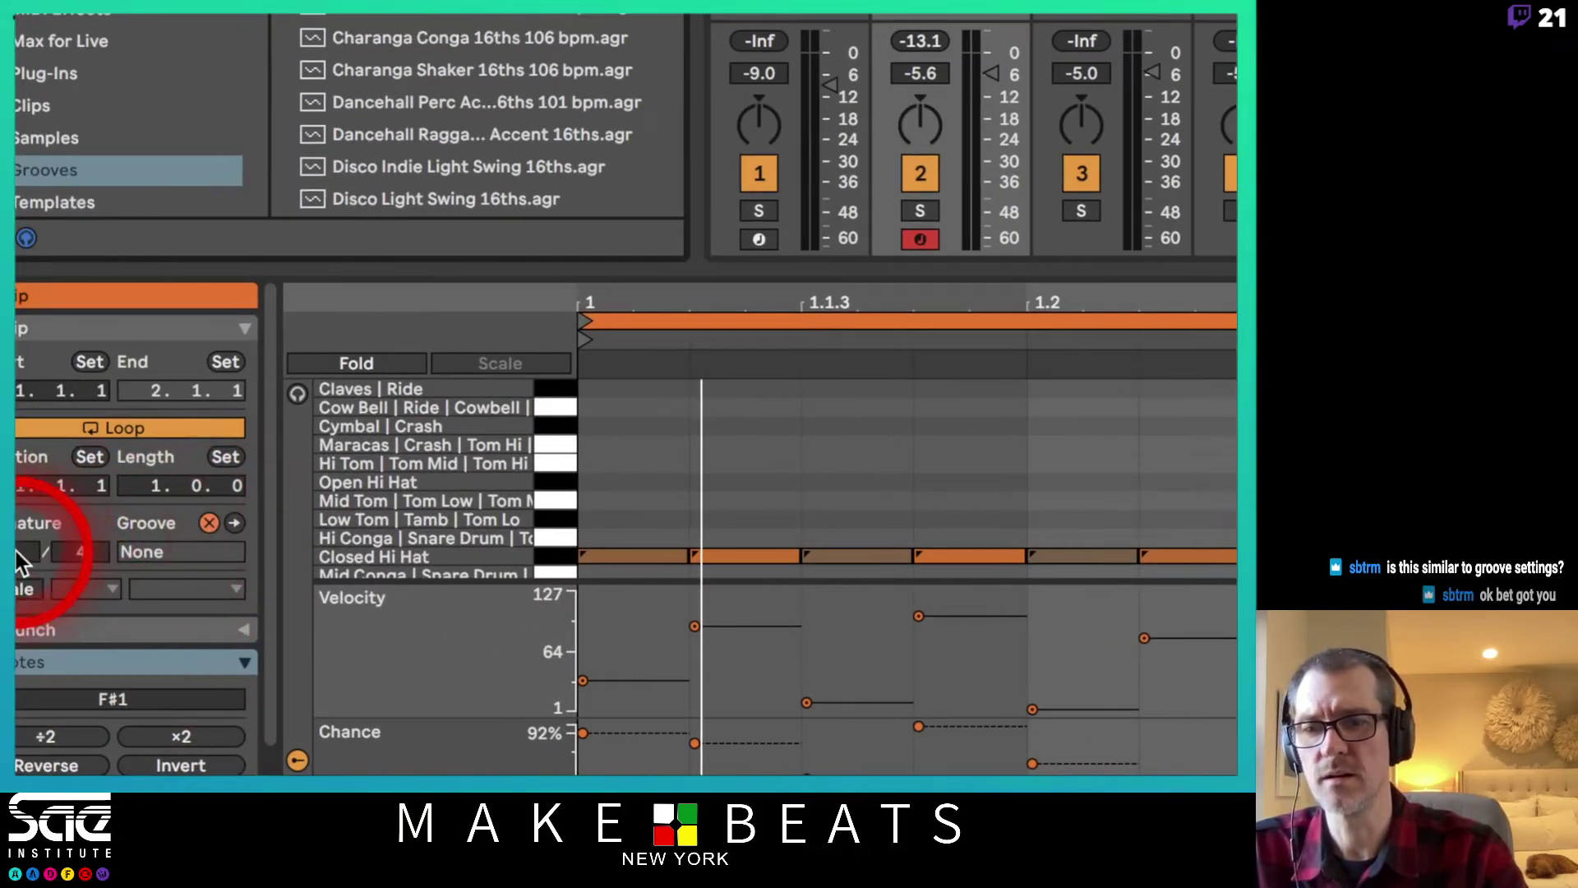
left_click(386, 206)
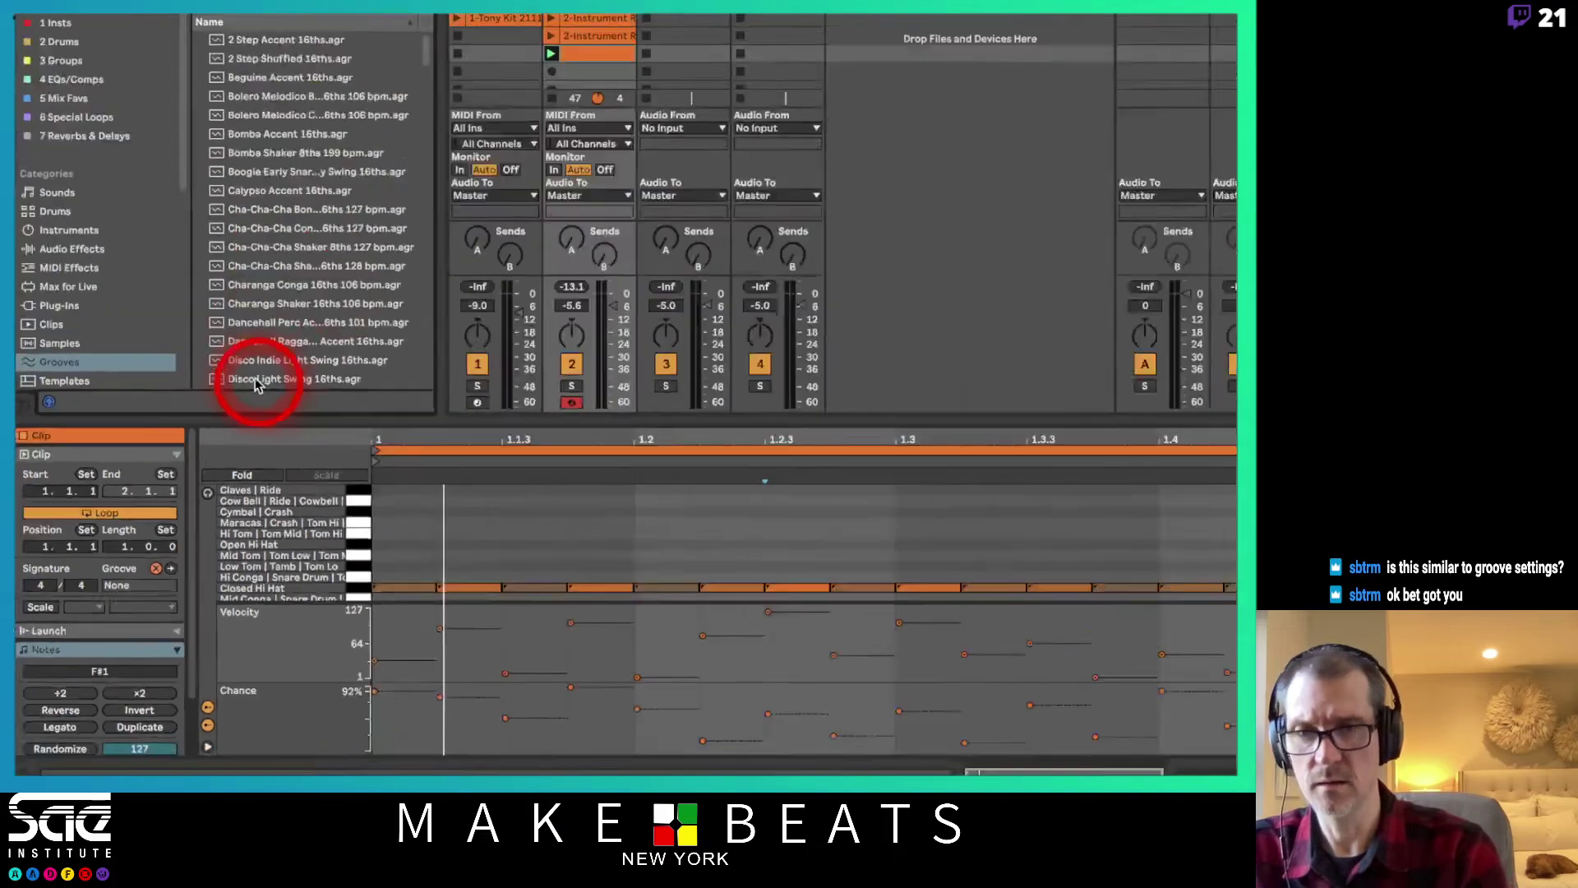
scroll(283, 310, "down", 5)
scroll(284, 311, "down", 15)
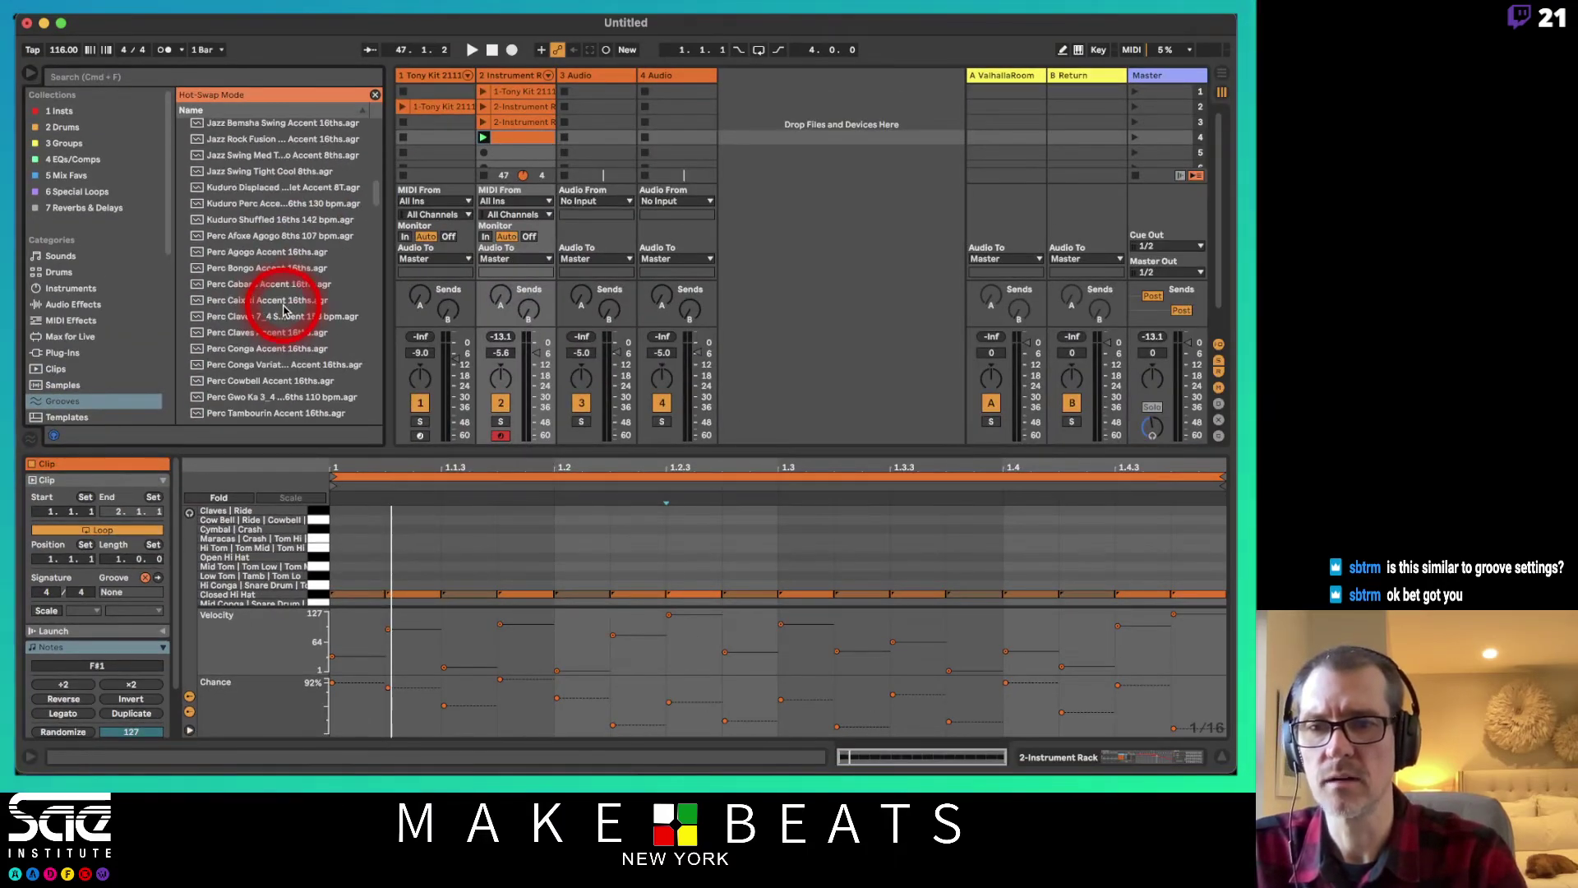
scroll(284, 311, "down", 12)
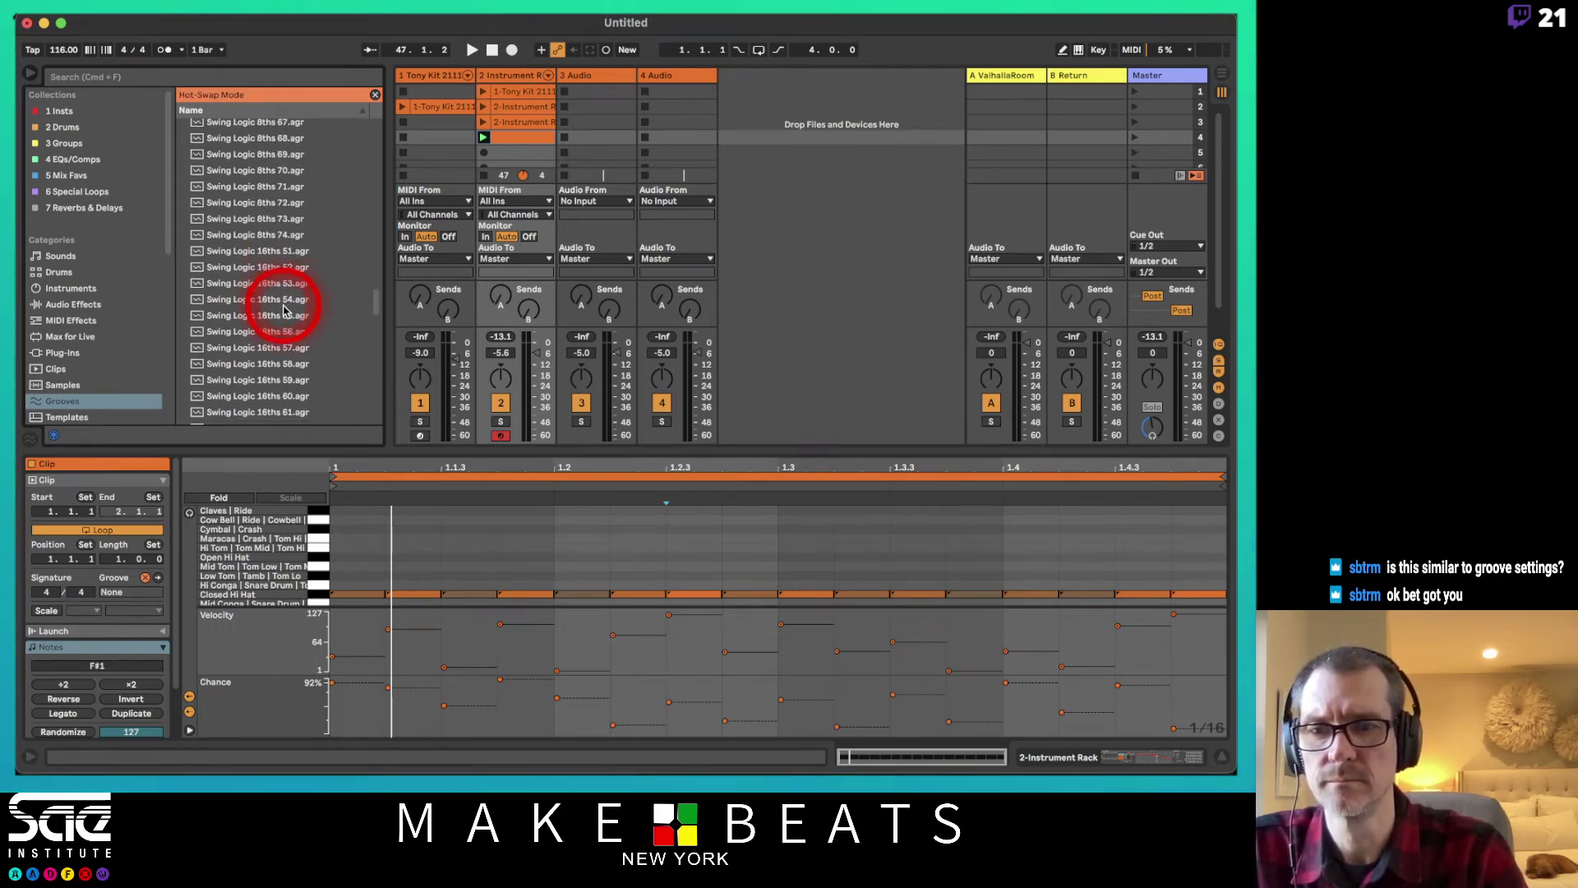
double_click(268, 370)
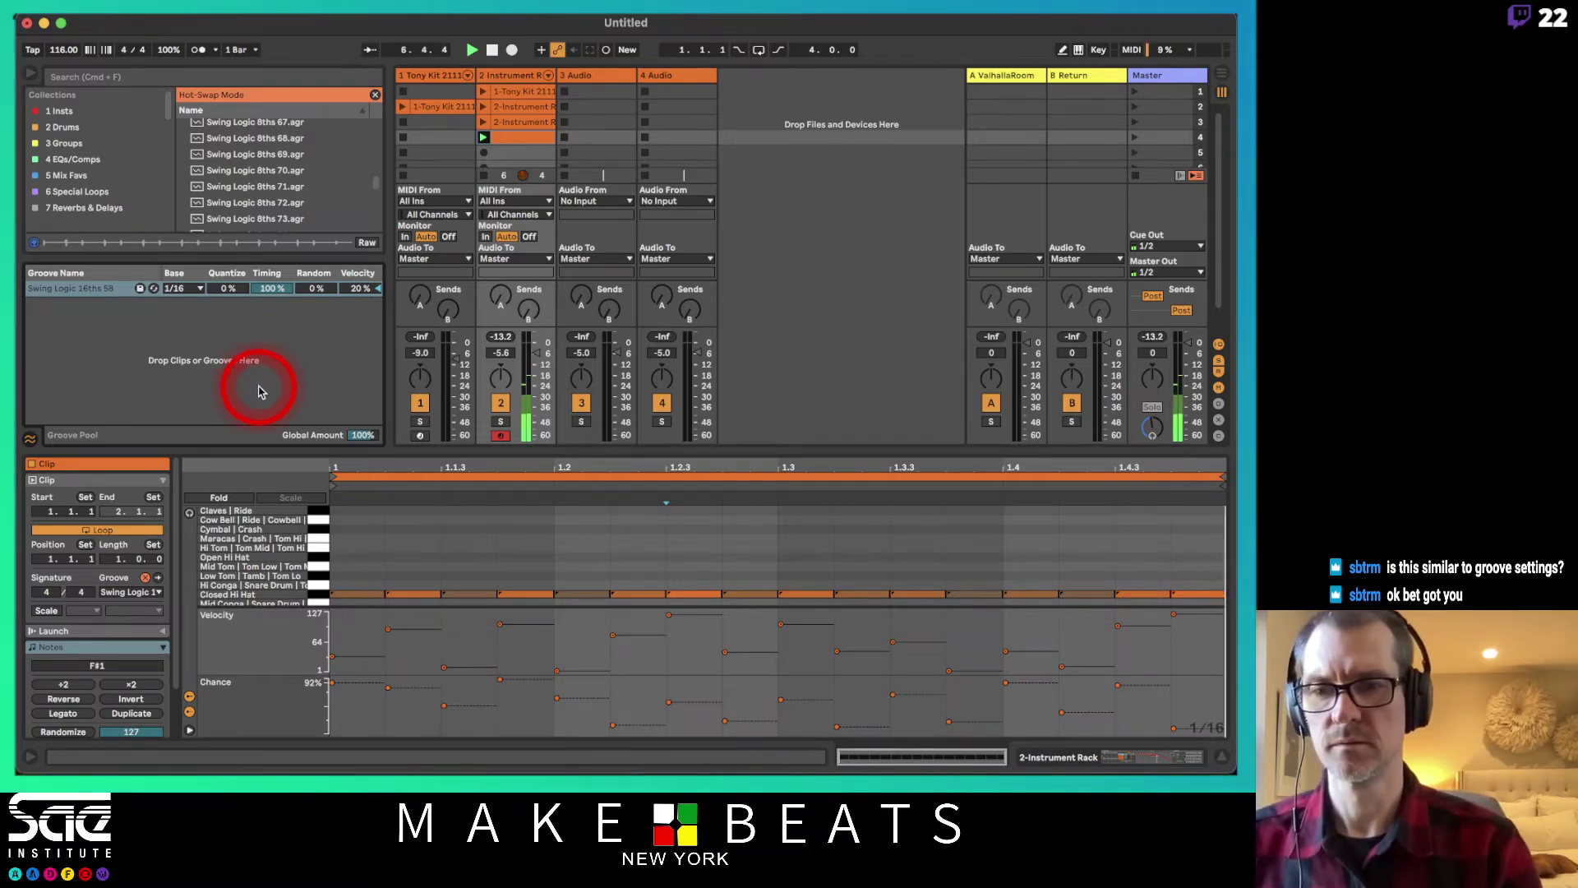
- Compare the clip's feel by setting its groove to None and back to Swing Logic 16ths 58
left_click(146, 592)
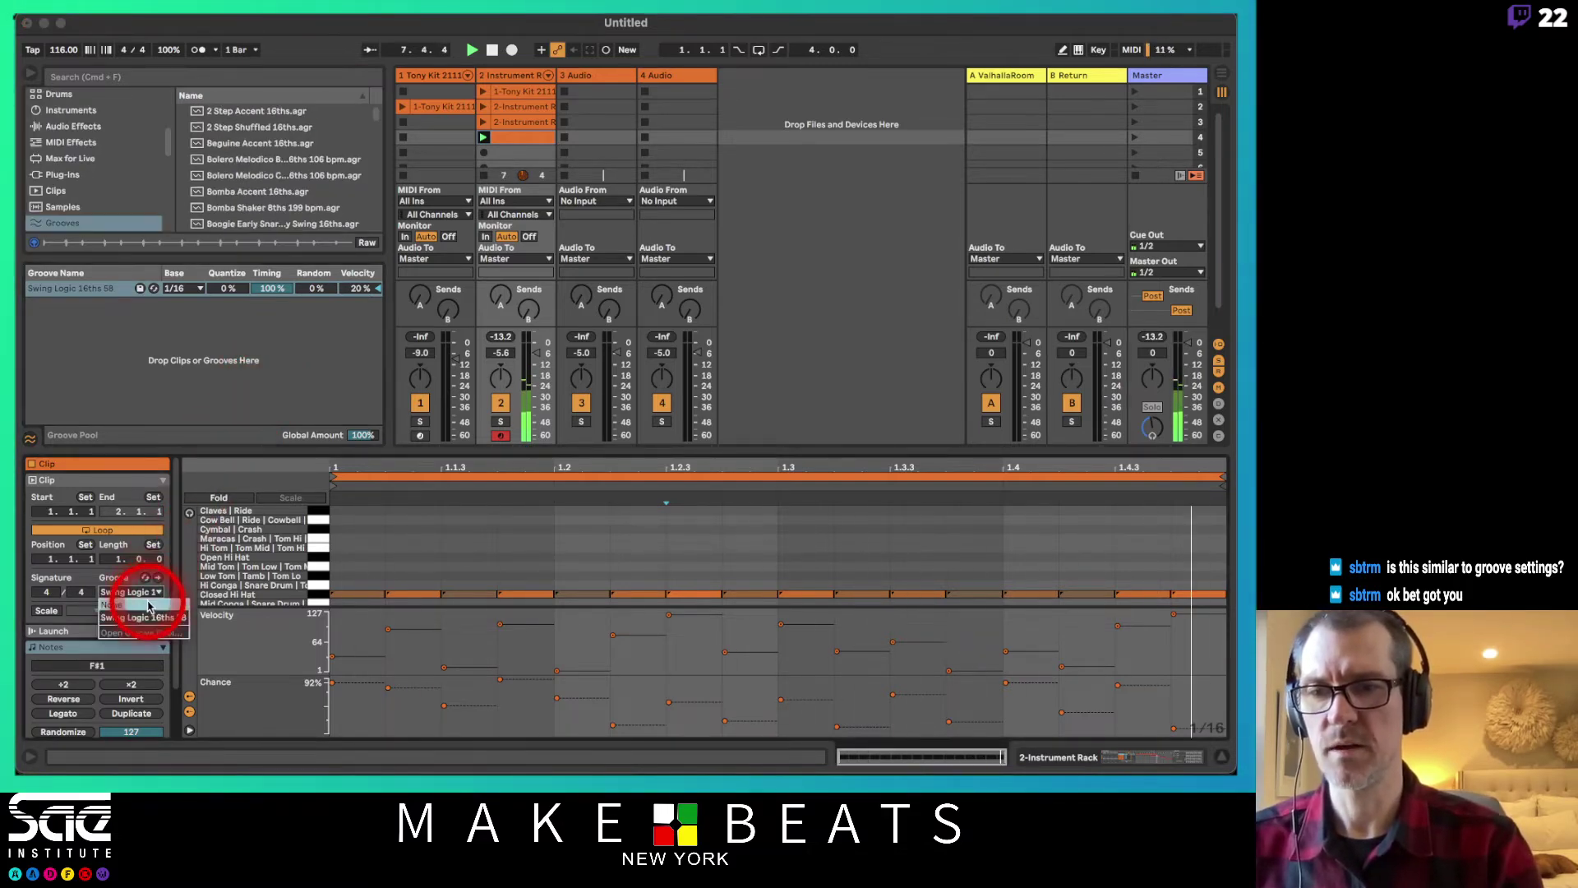
left_click(148, 604)
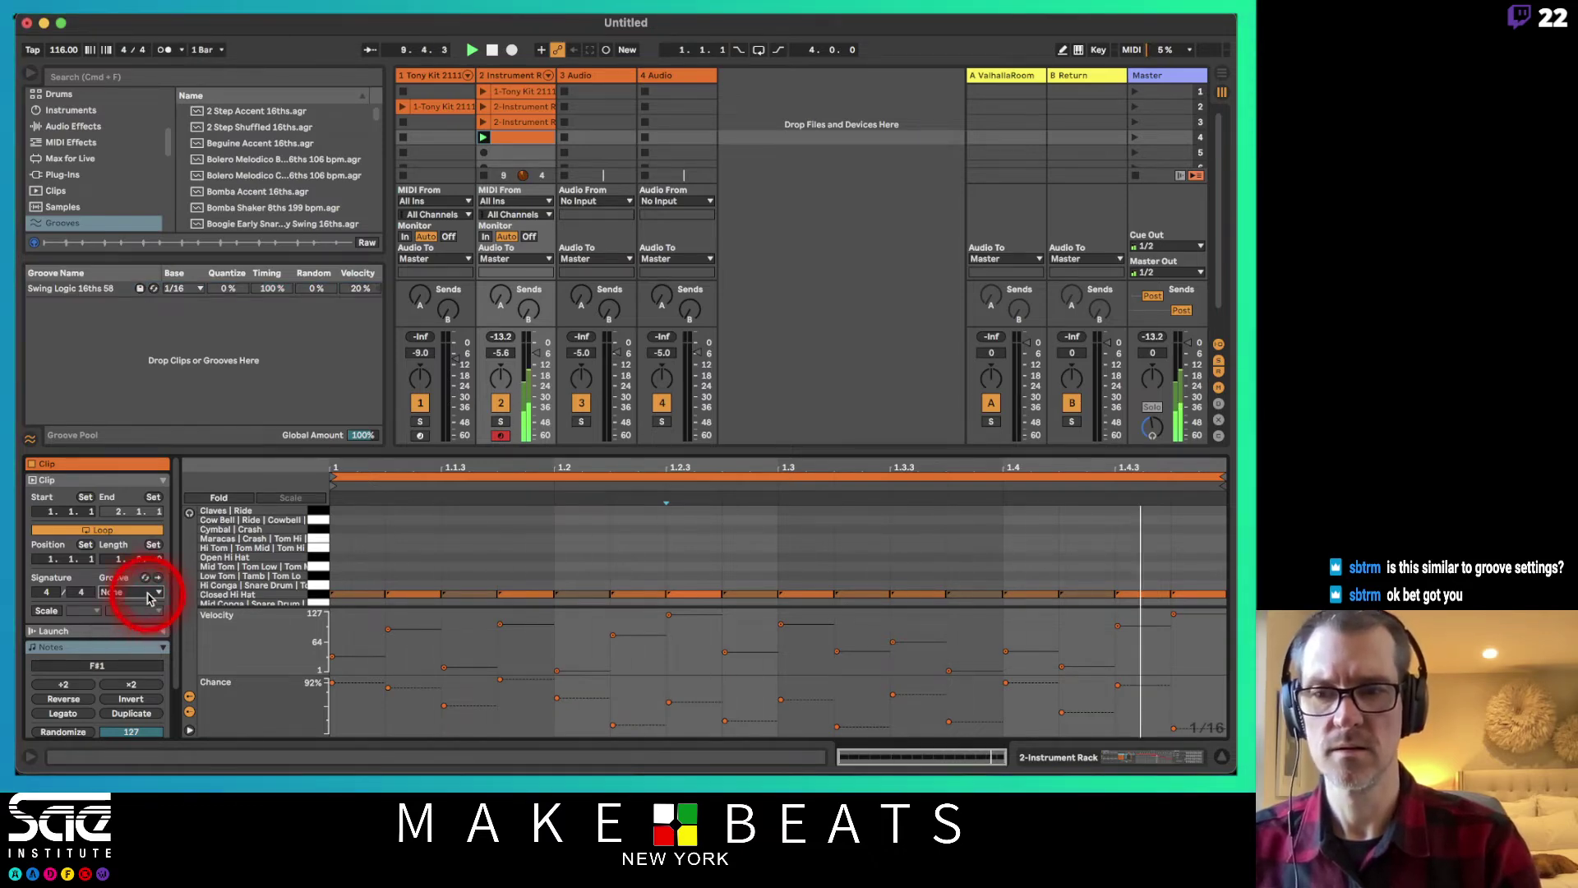
left_click(149, 594)
left_click(150, 619)
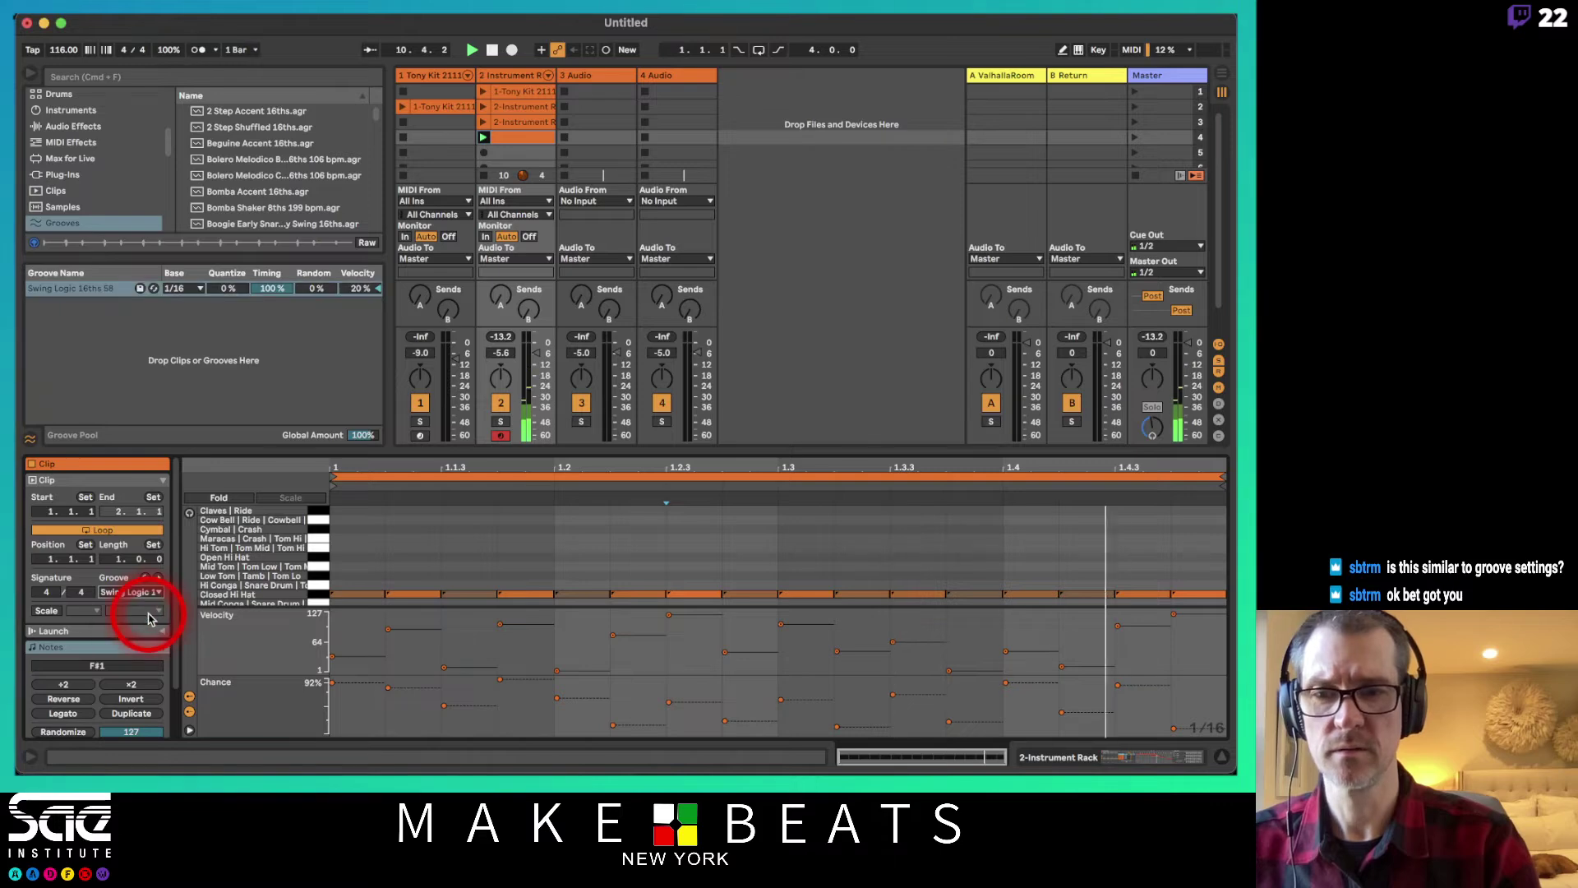
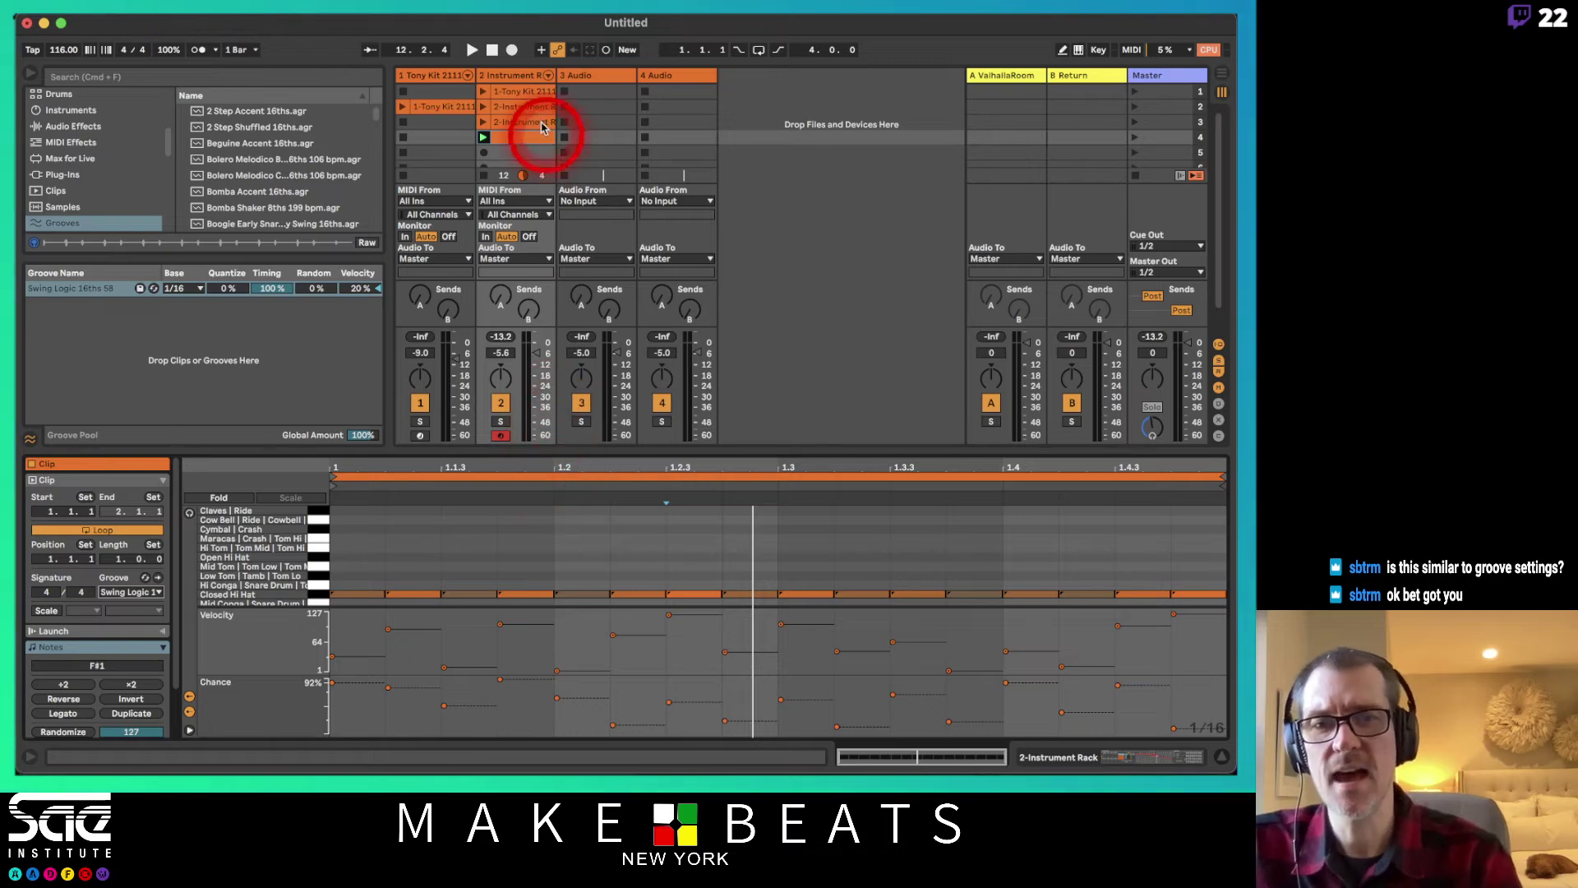
- Show the Instrument Rack and extend the velocity zones of the 808, 909, 707 and 505 Core Kits to the full 1–127 range
left_click(513, 76)
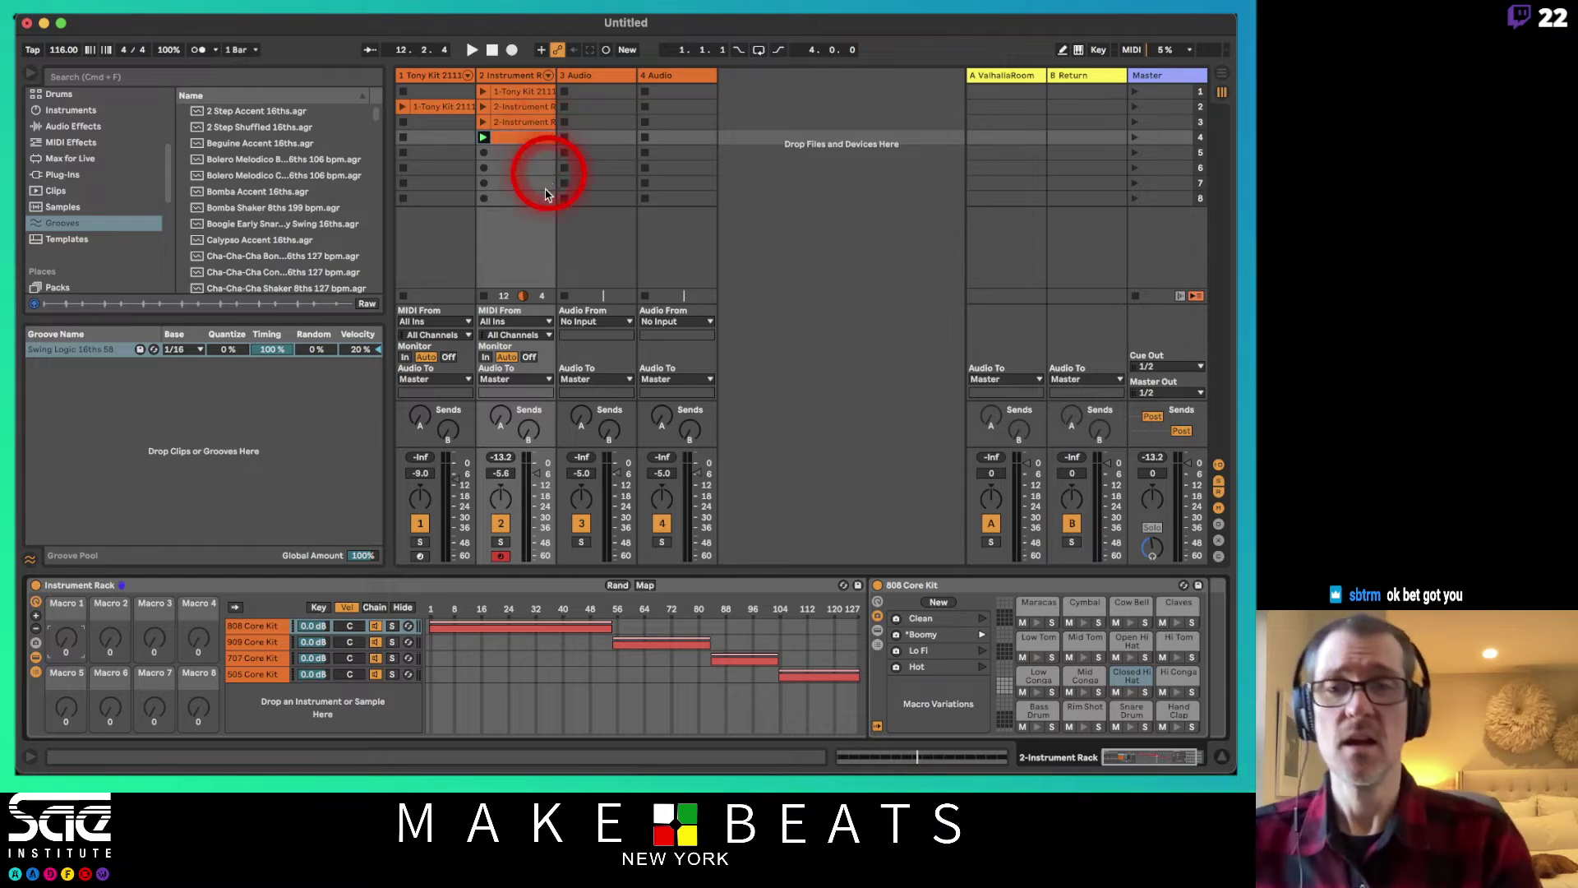
double_click(521, 136)
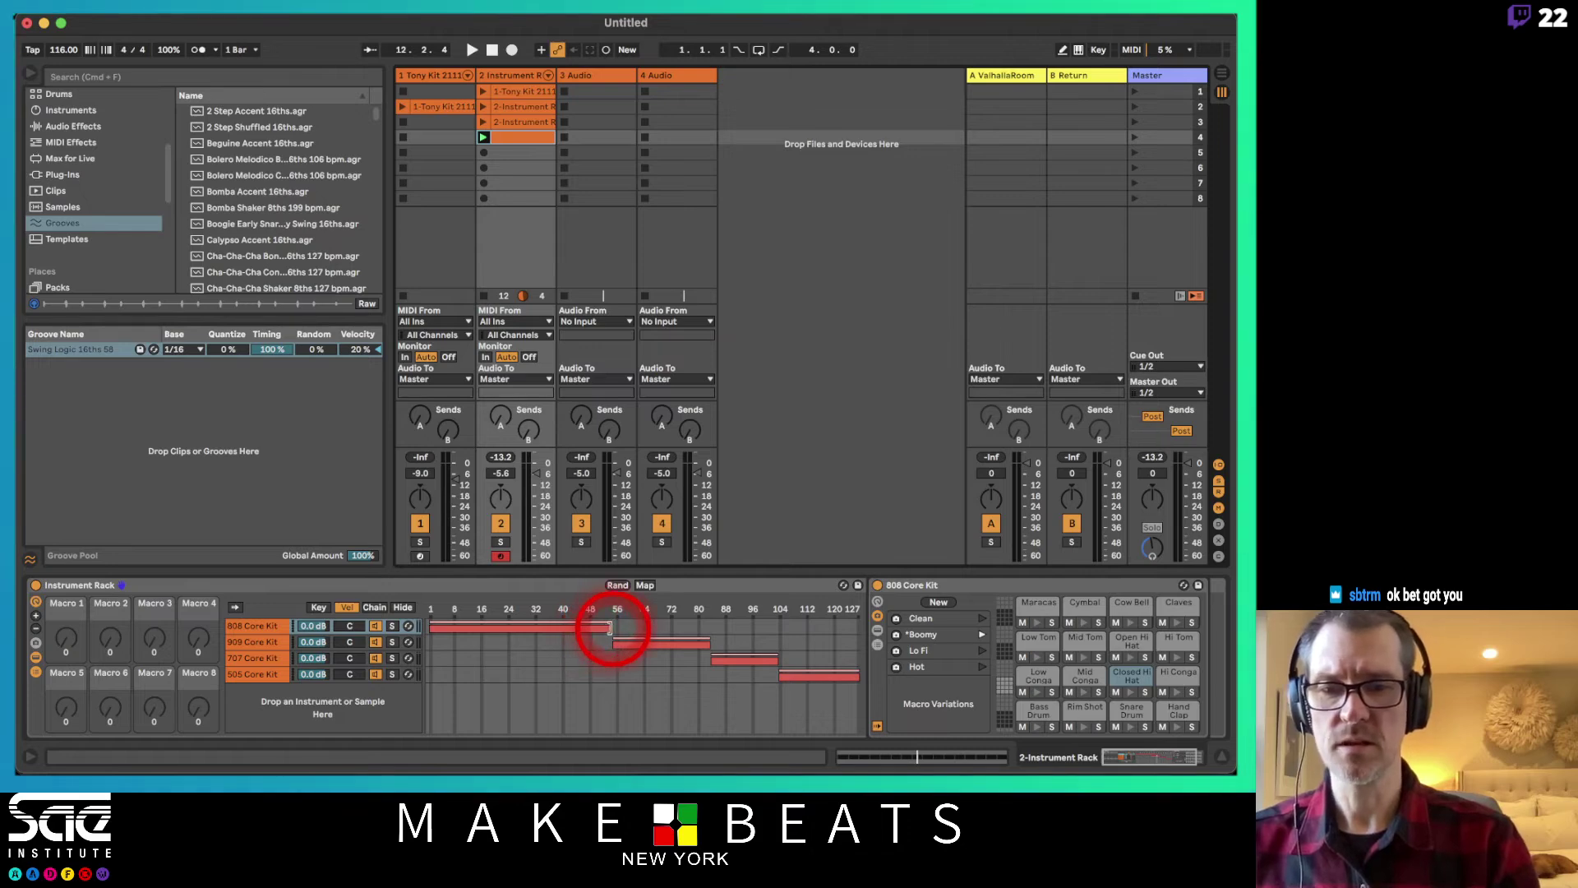
left_click_drag(610, 629, 859, 609)
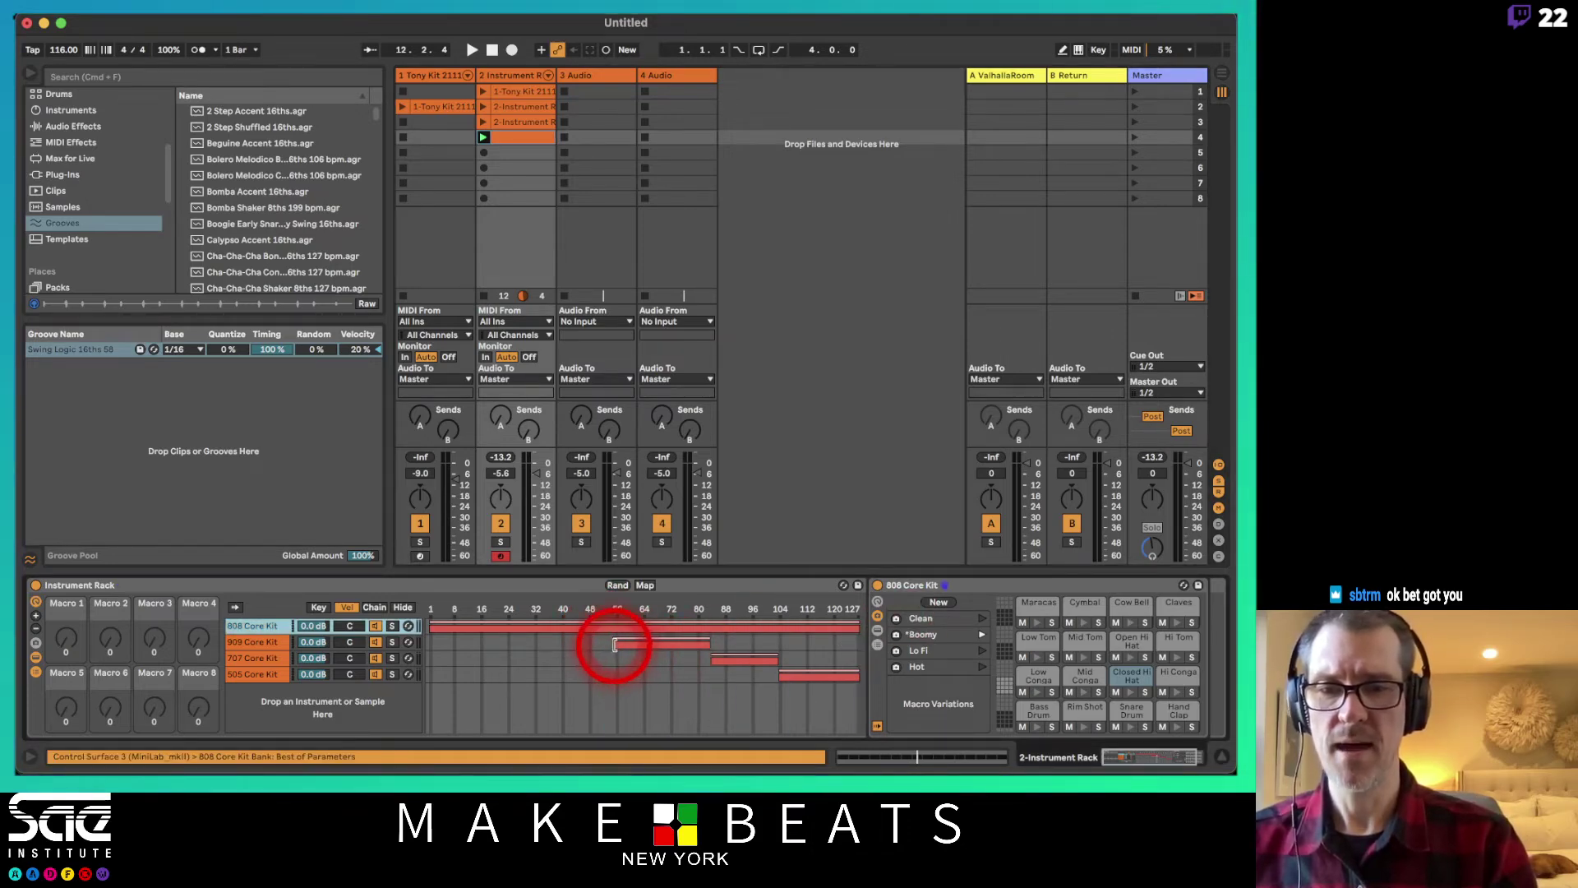
left_click_drag(614, 644, 429, 645)
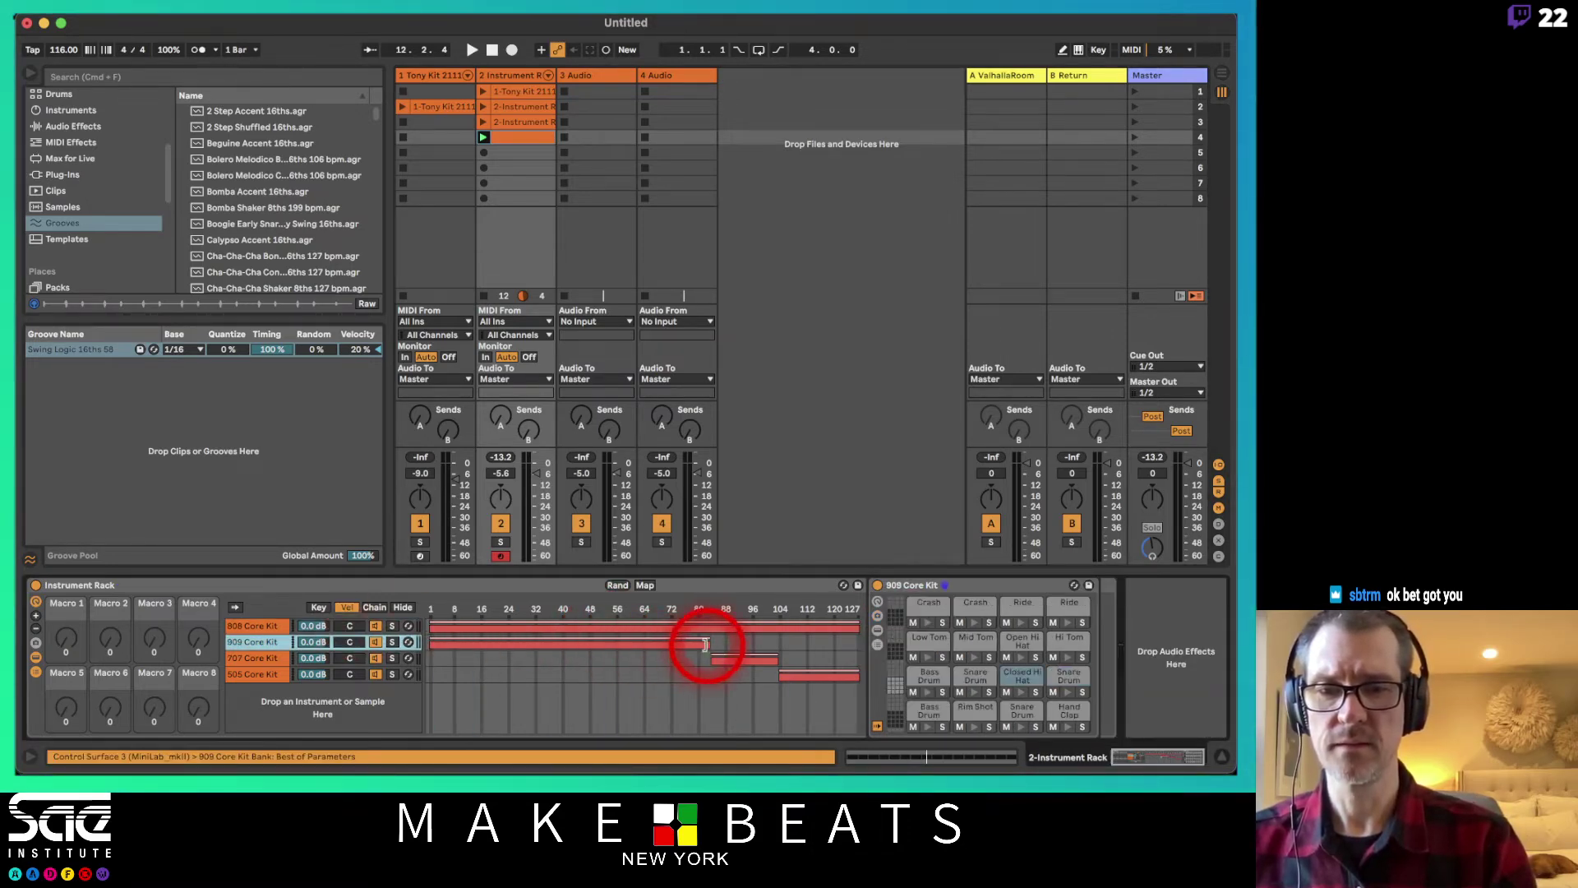
left_click_drag(706, 644, 859, 644)
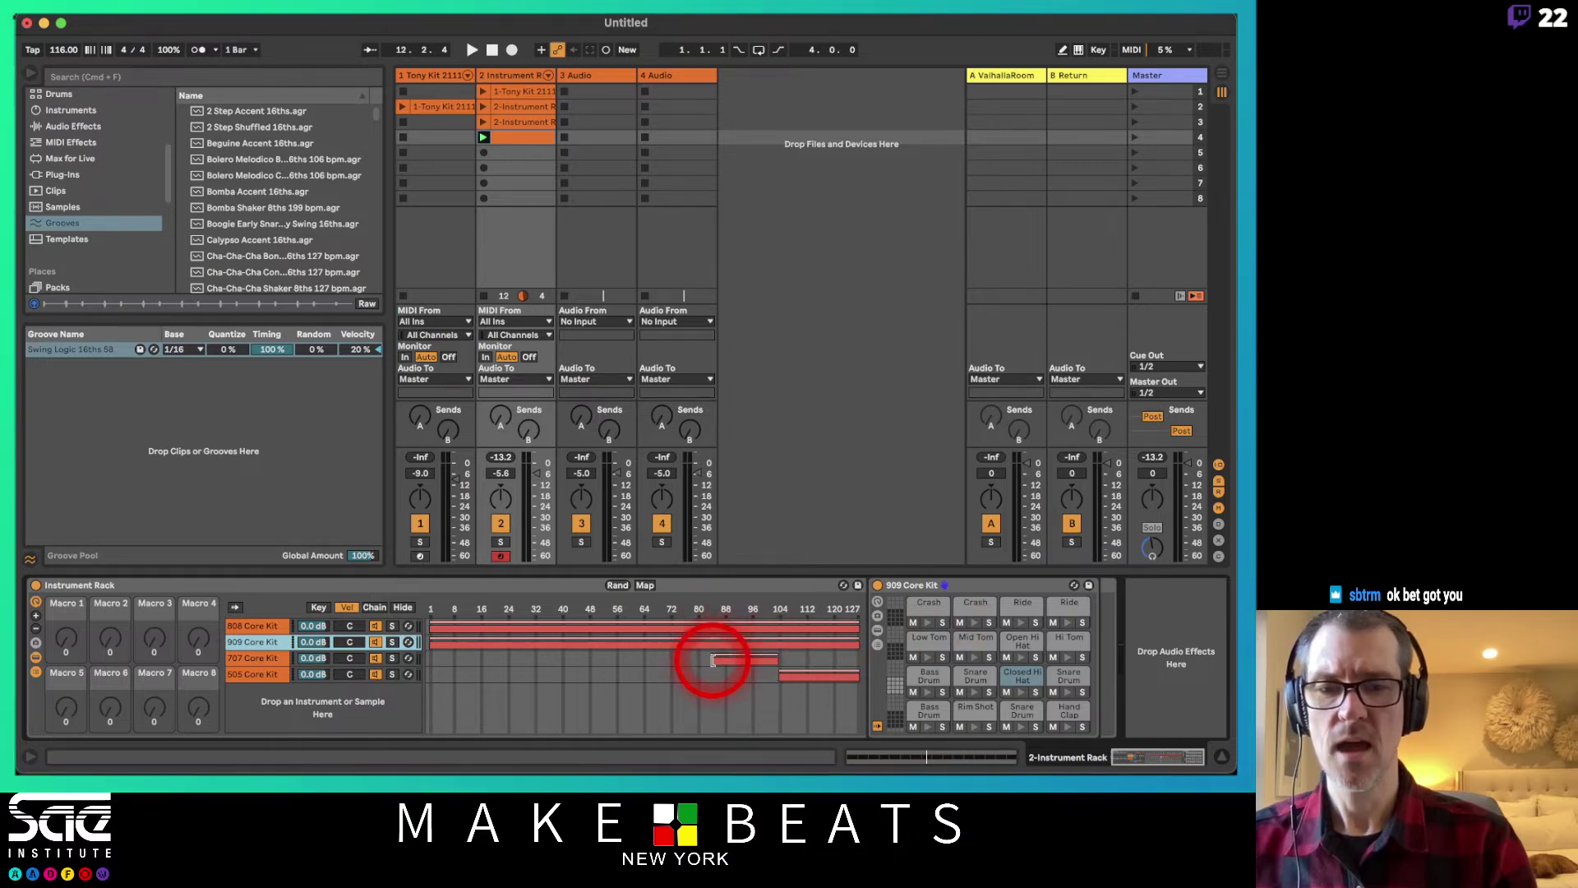
left_click_drag(712, 660, 382, 654)
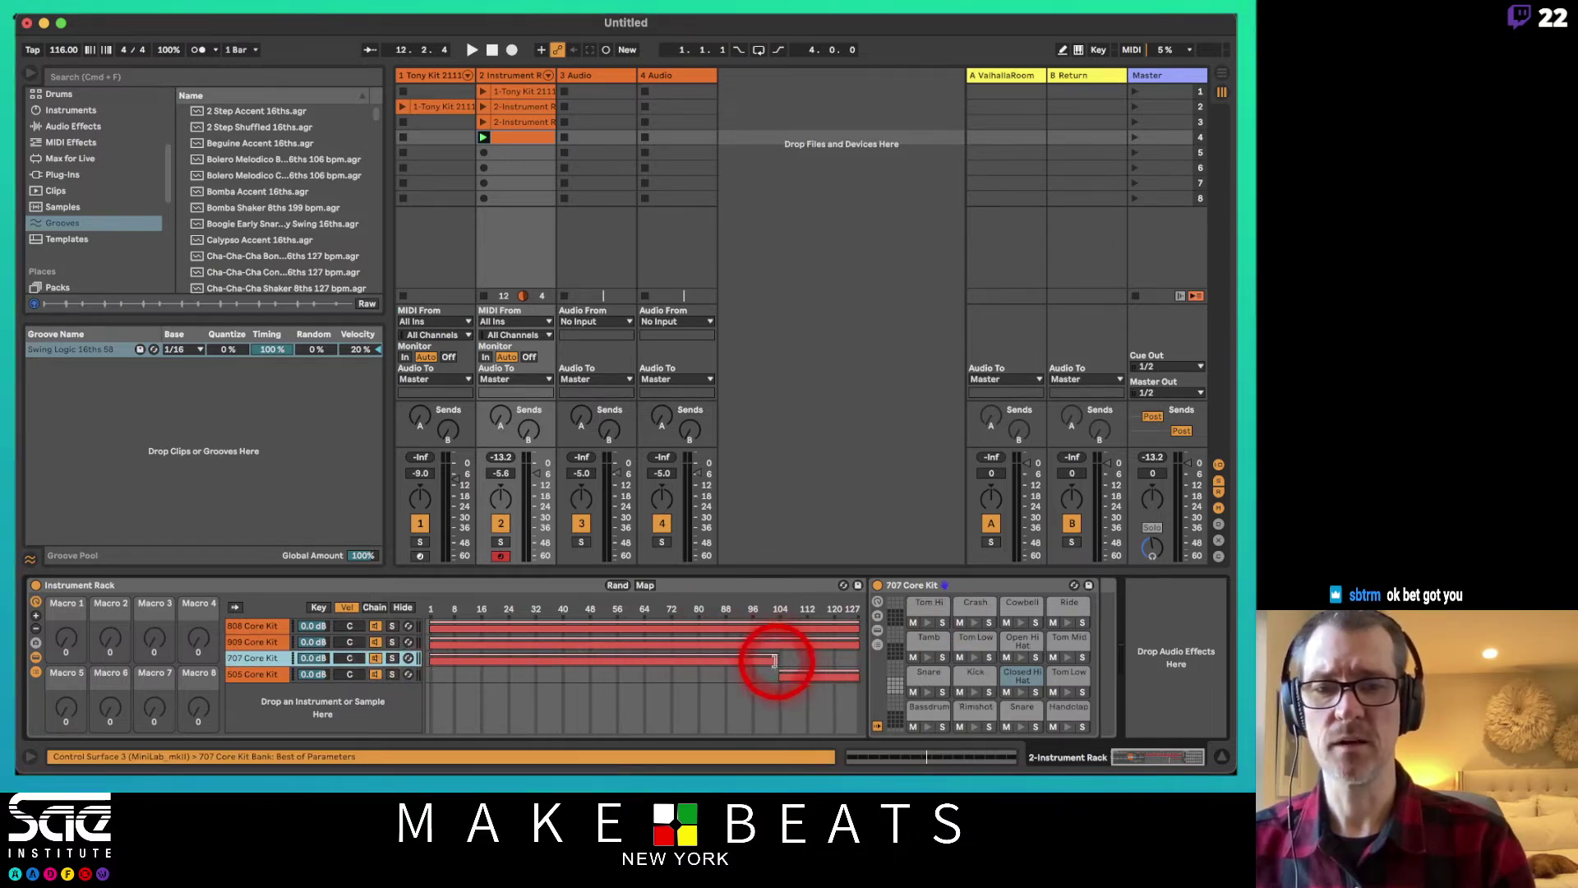
left_click_drag(773, 660, 923, 654)
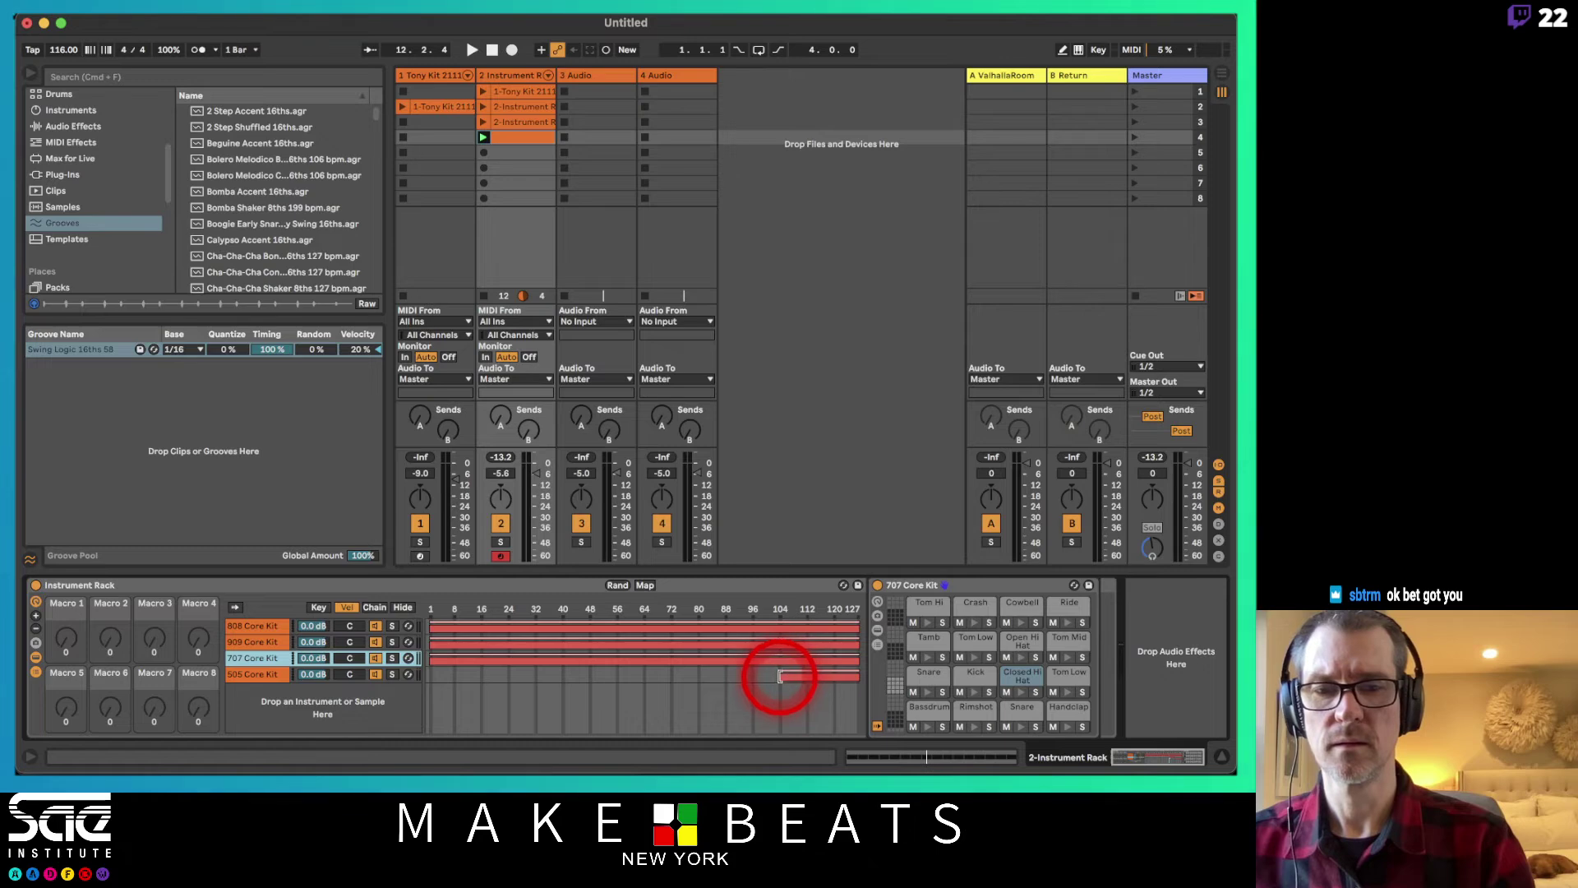
left_click_drag(781, 676, 270, 635)
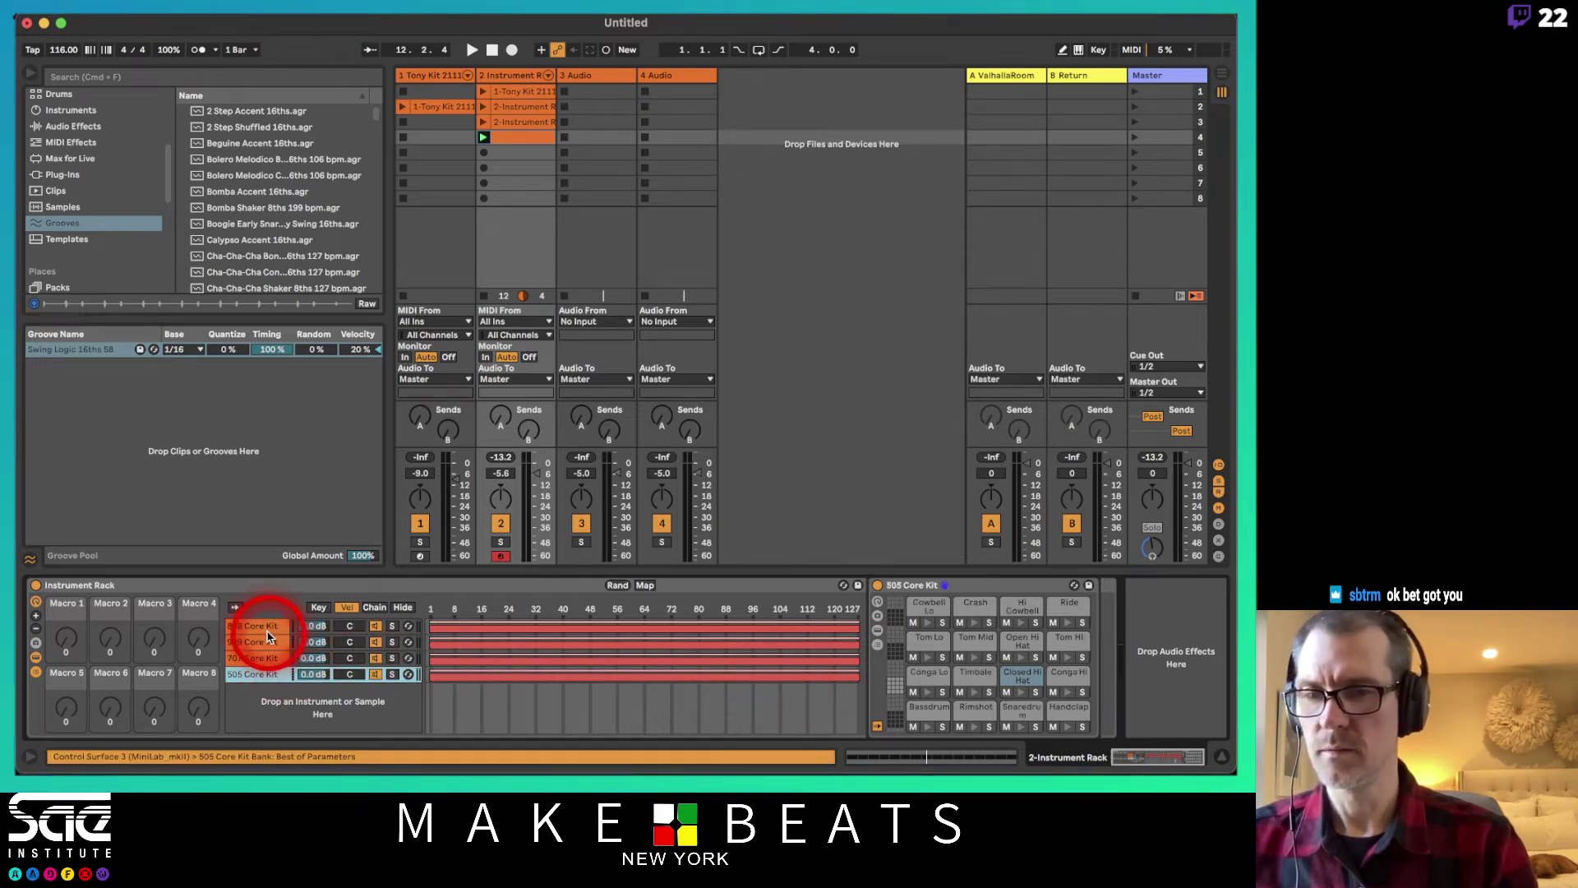
- Delete all four kit chains and the Instrument Rack from the second track, and browse the Drums library
left_click(268, 635)
left_click(271, 675, "shift")
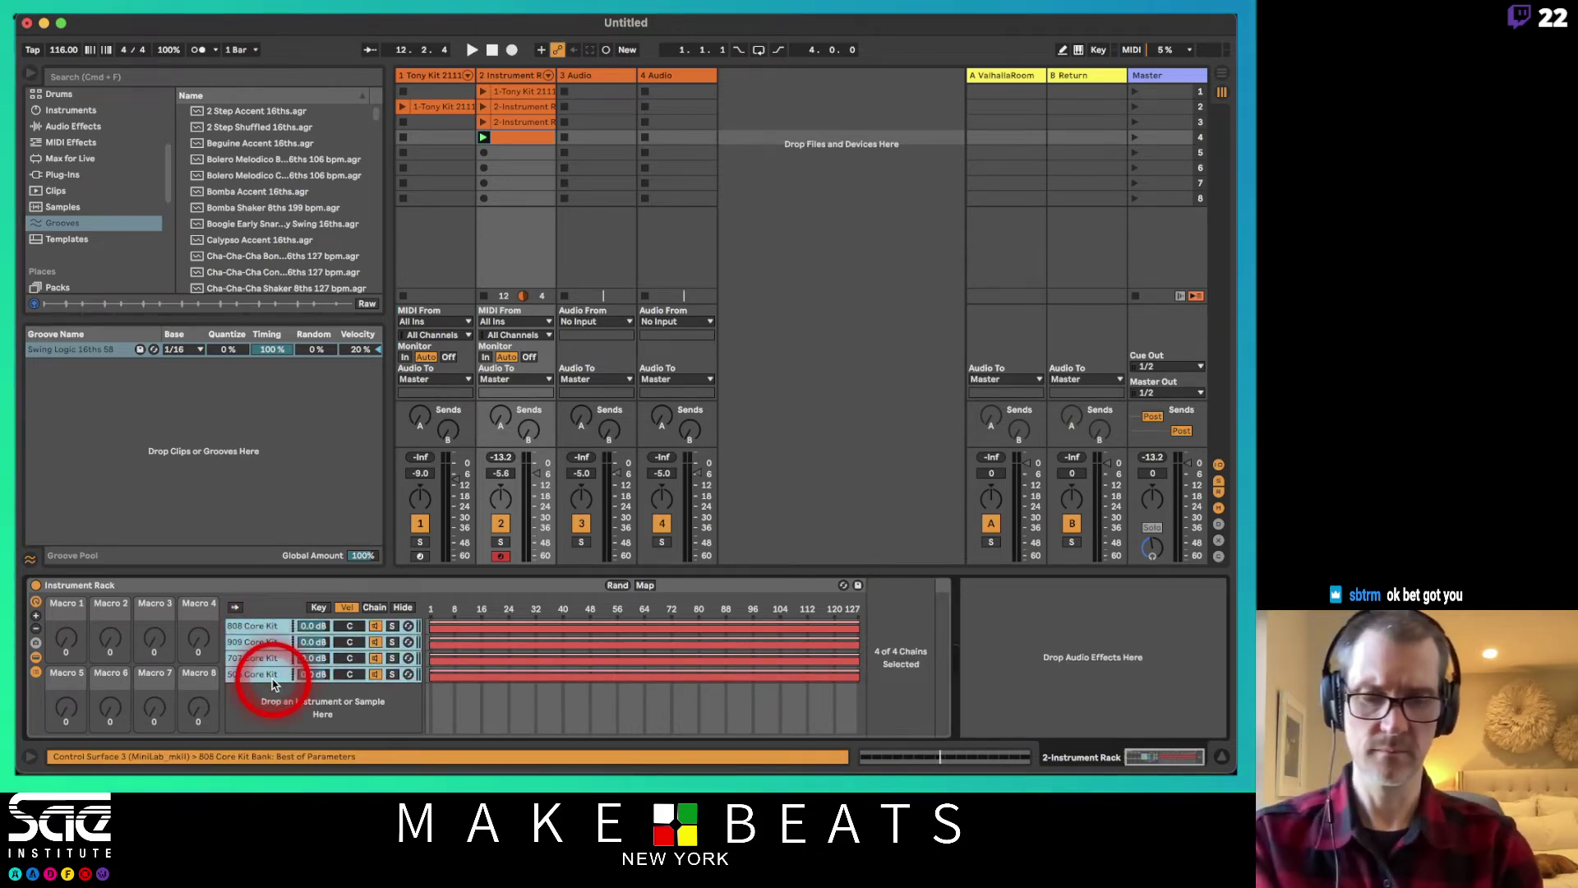
key("Delete")
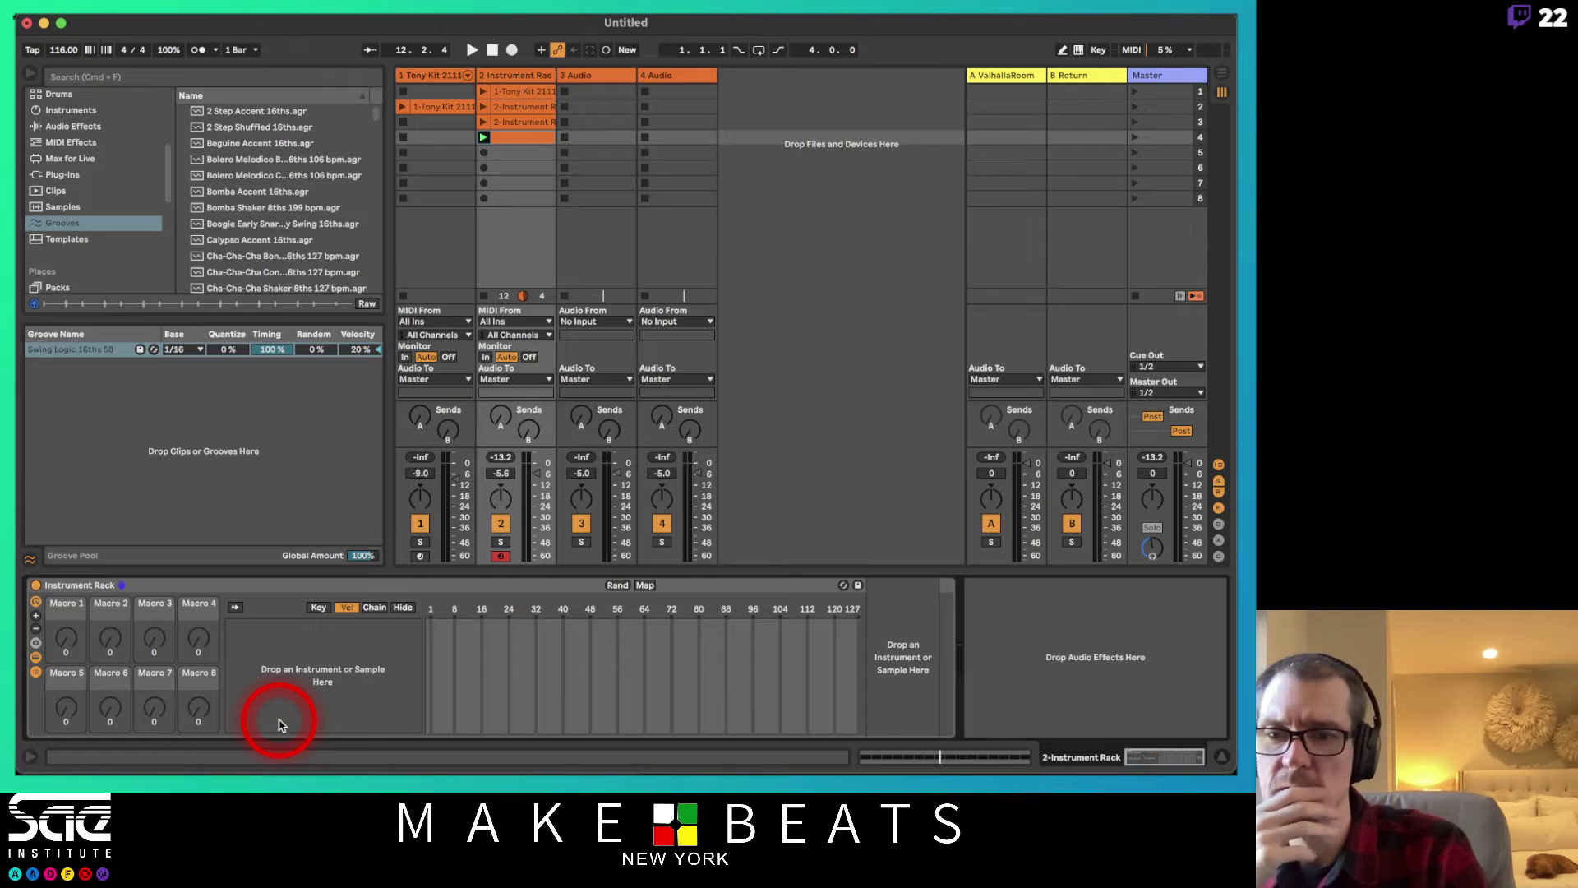
left_click(241, 587)
key("Delete")
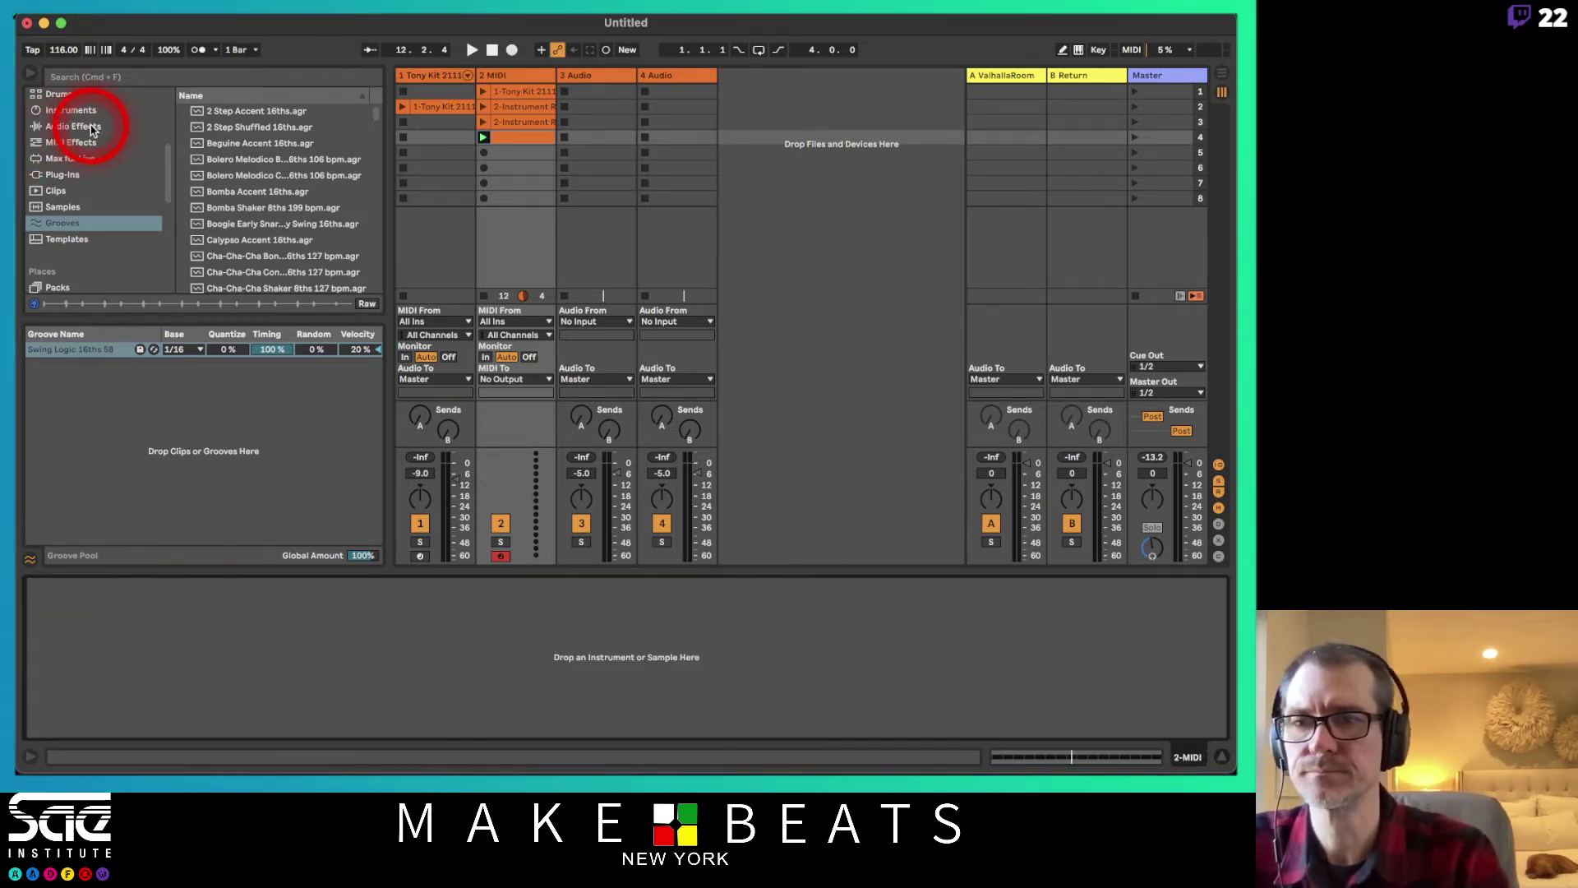
scroll(82, 128, "up", 2)
left_click(60, 128)
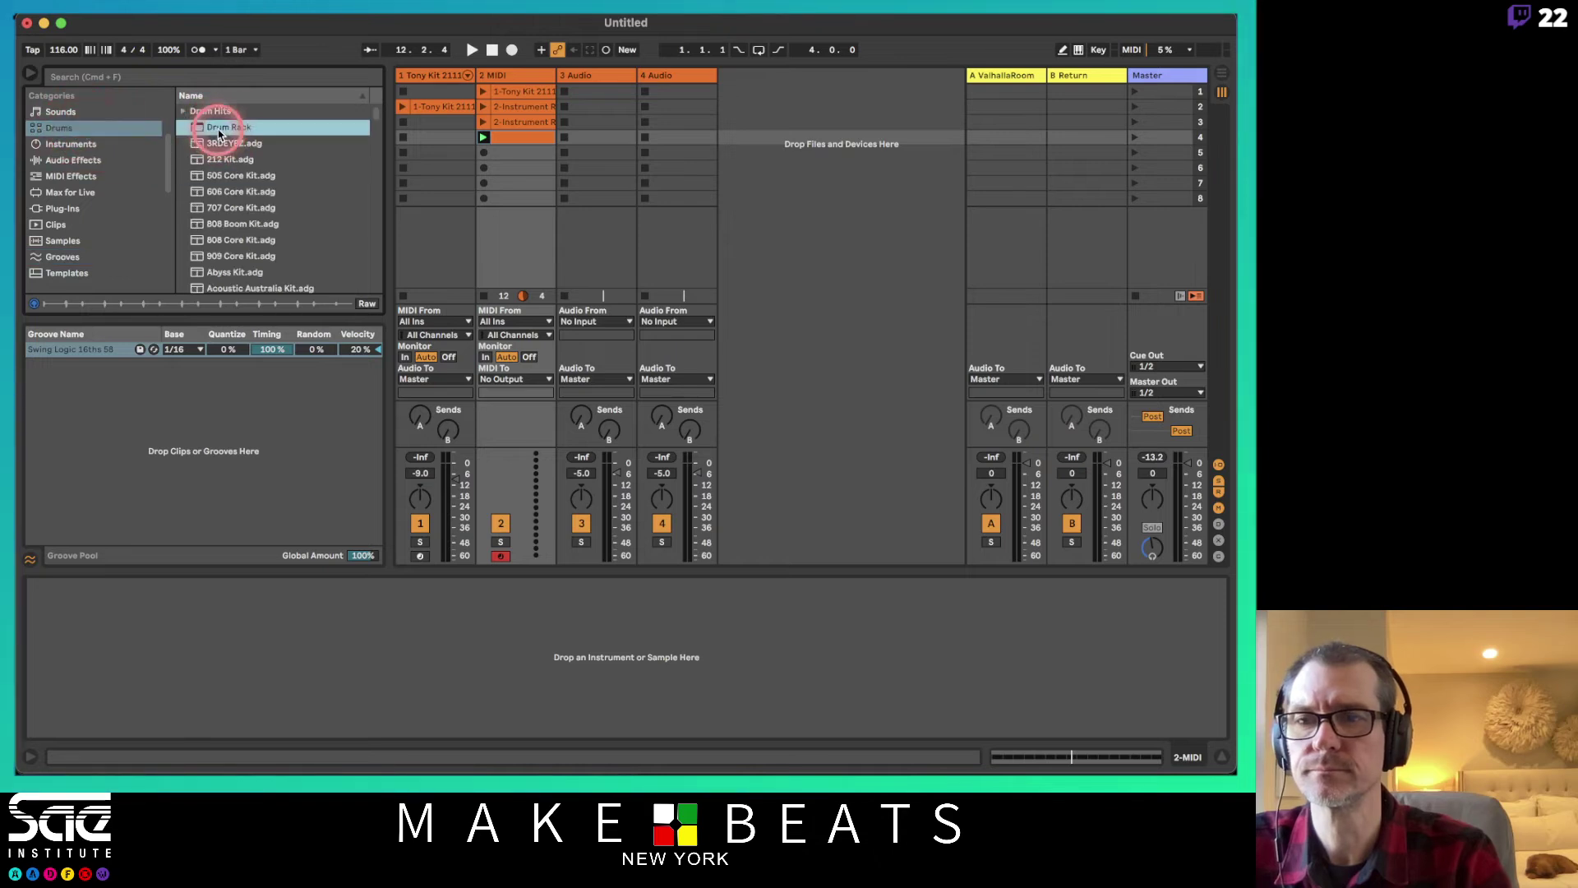
left_click_drag(216, 128, 102, 648)
left_click(35, 644)
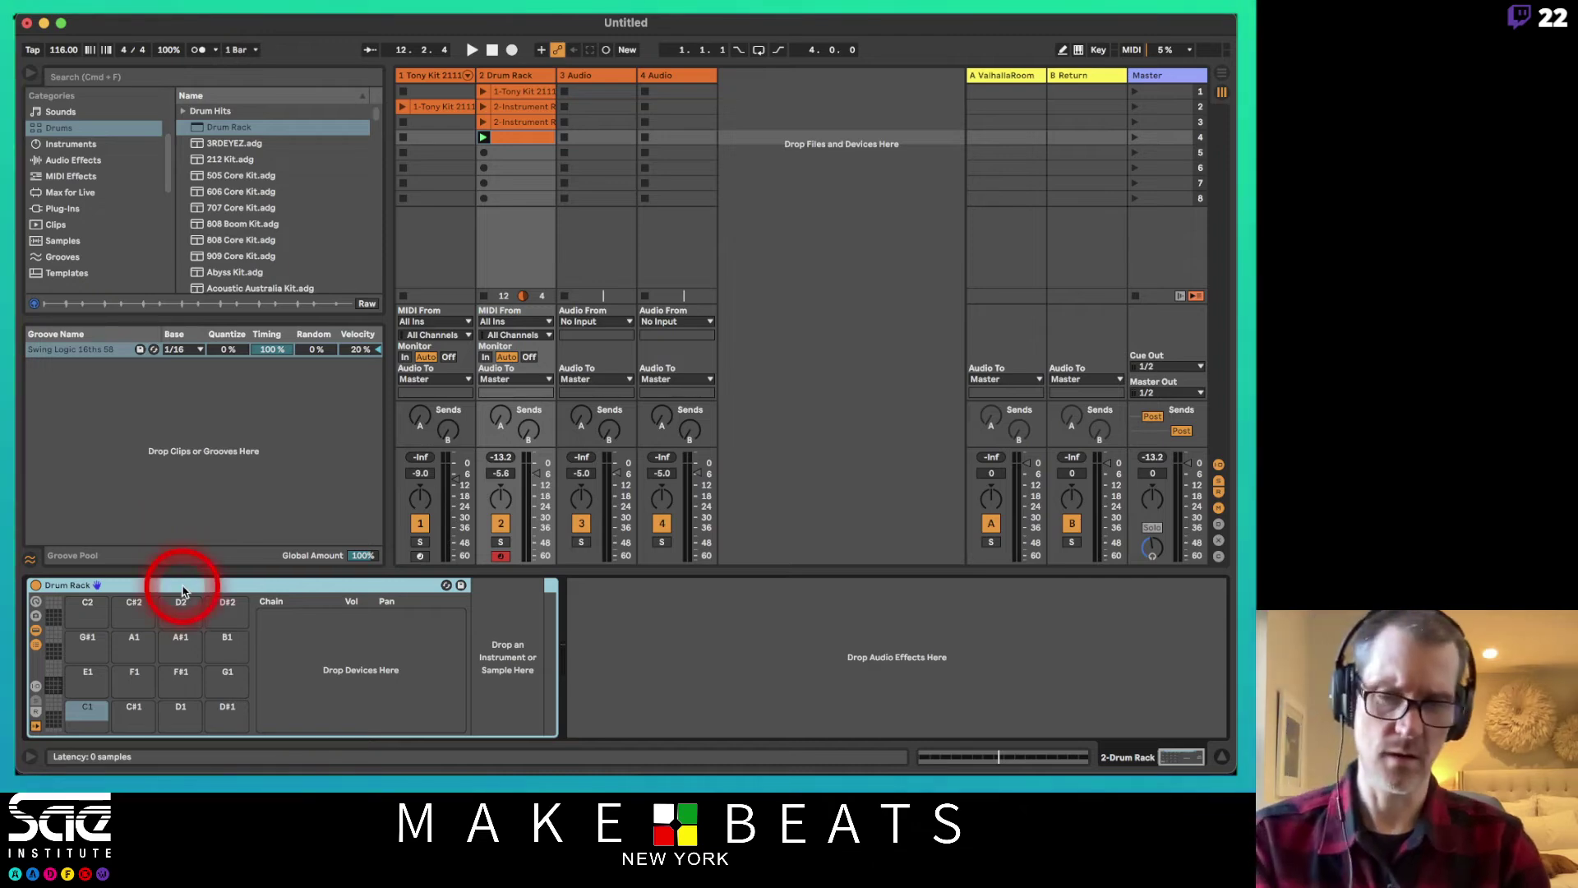
key("Delete")
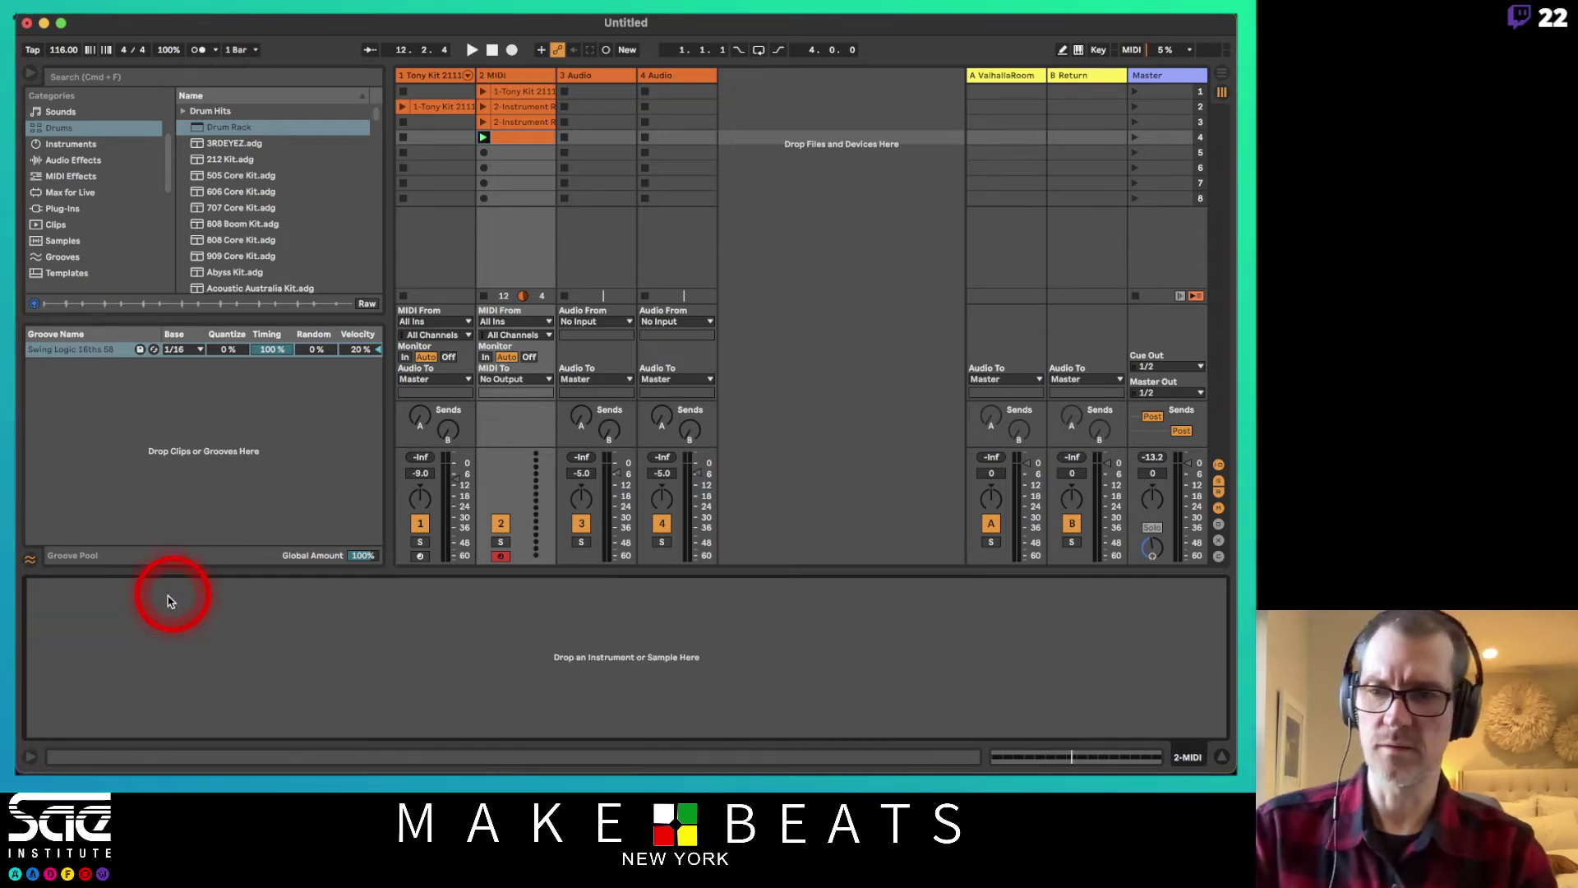
- Expand the Hihat folder inside Drum Hits, collapse the Cymbal folder and hide the Groove Pool
left_click(182, 115)
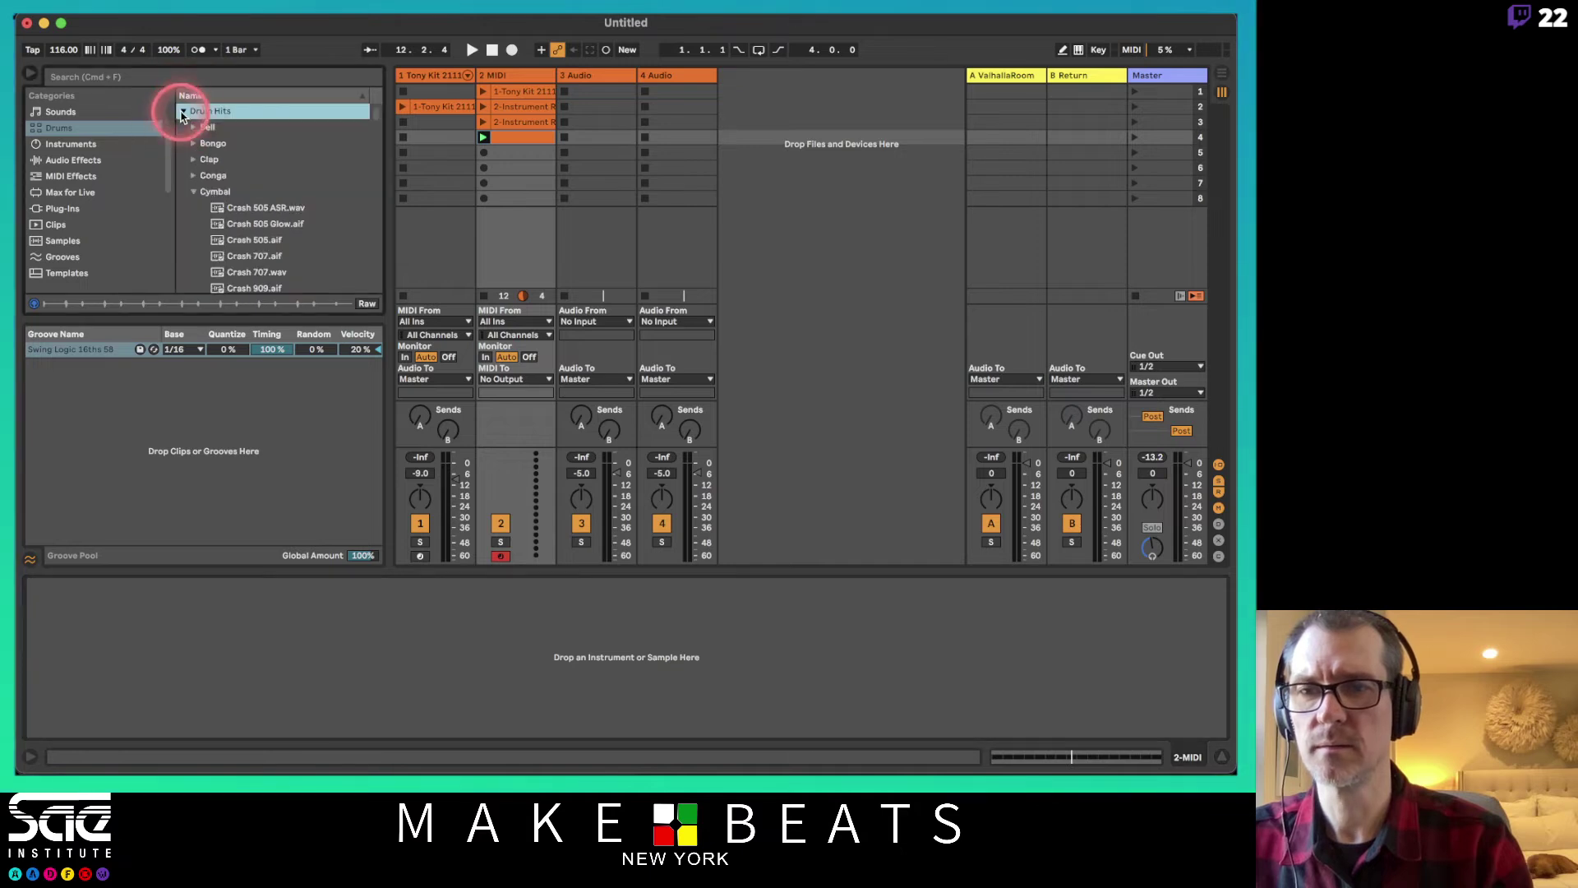
left_click(196, 194)
left_click(194, 224)
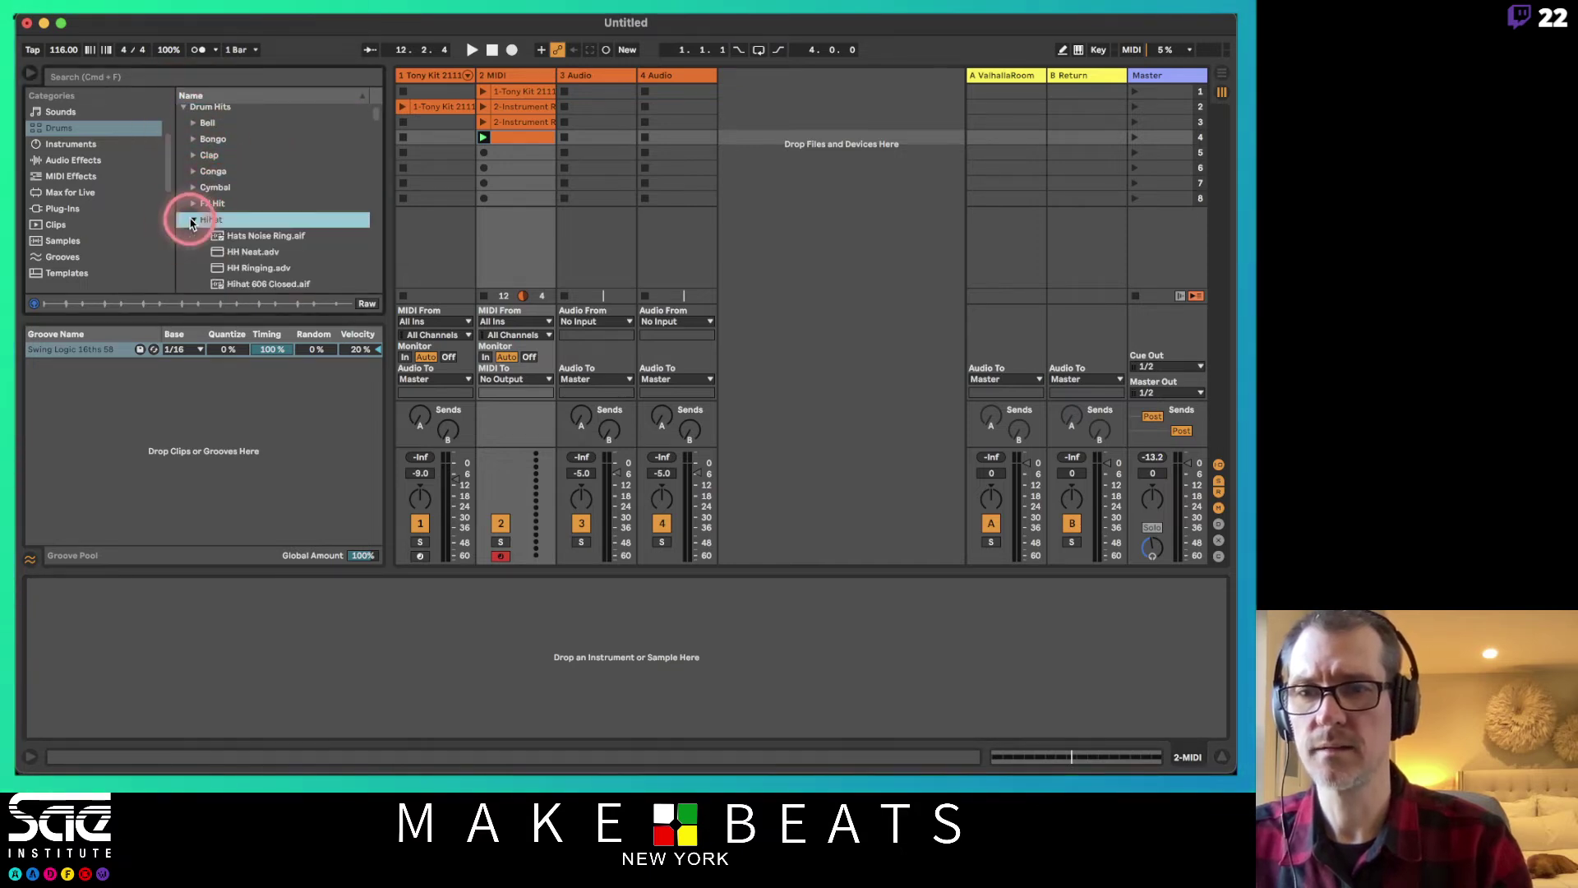
left_click(202, 299)
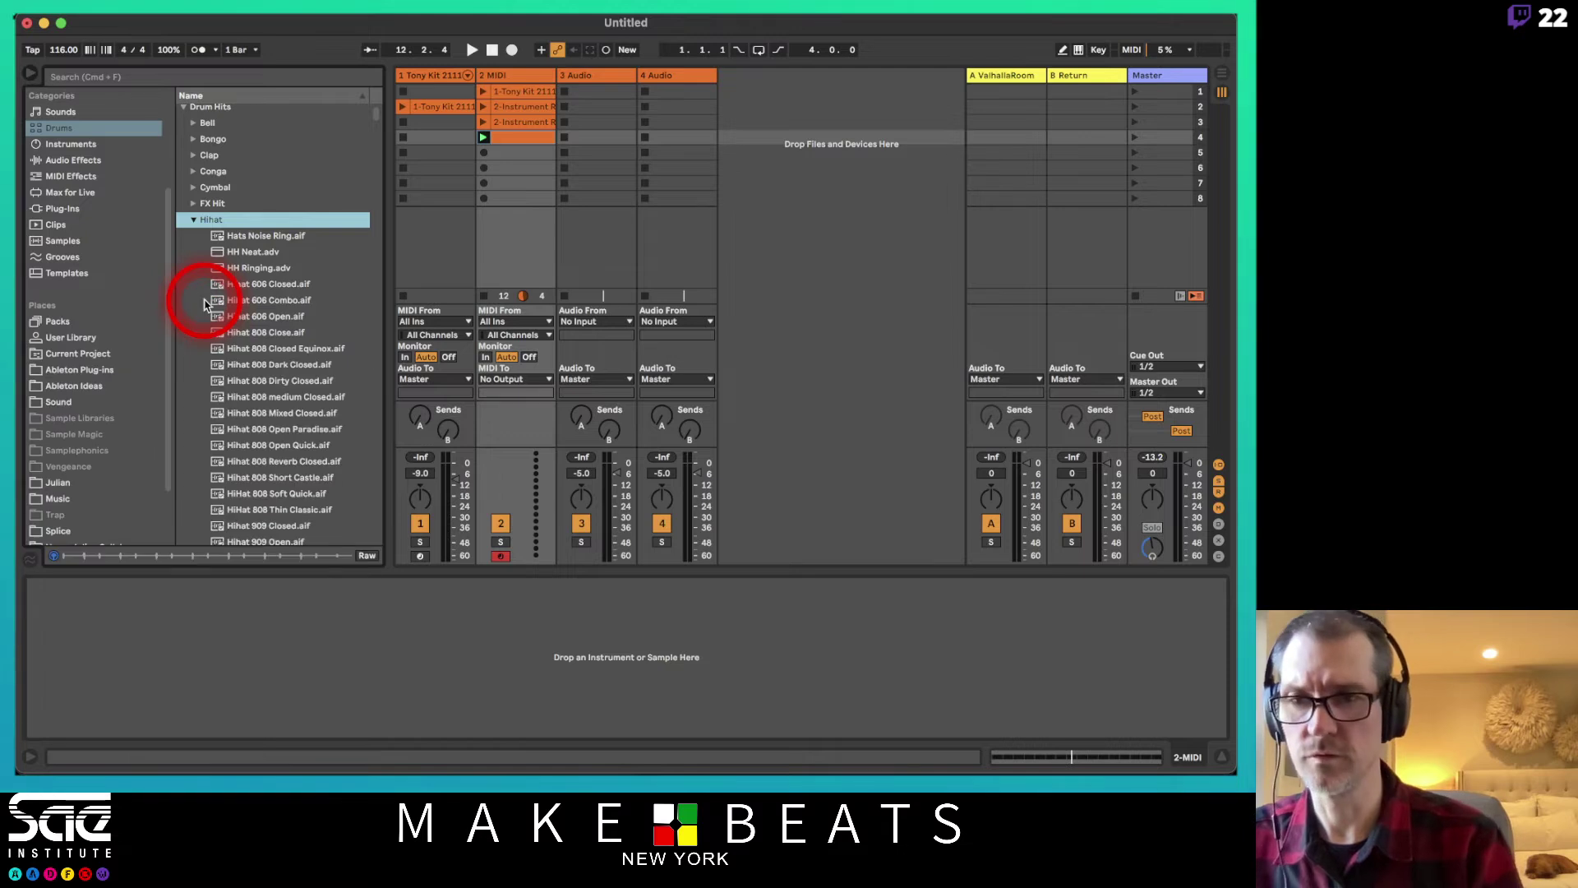
- Load Hihat 606 Closed.aif onto the second track and group it into an Instrument Rack with its chain list shown
left_click(204, 301)
scroll(247, 291, "down", 2)
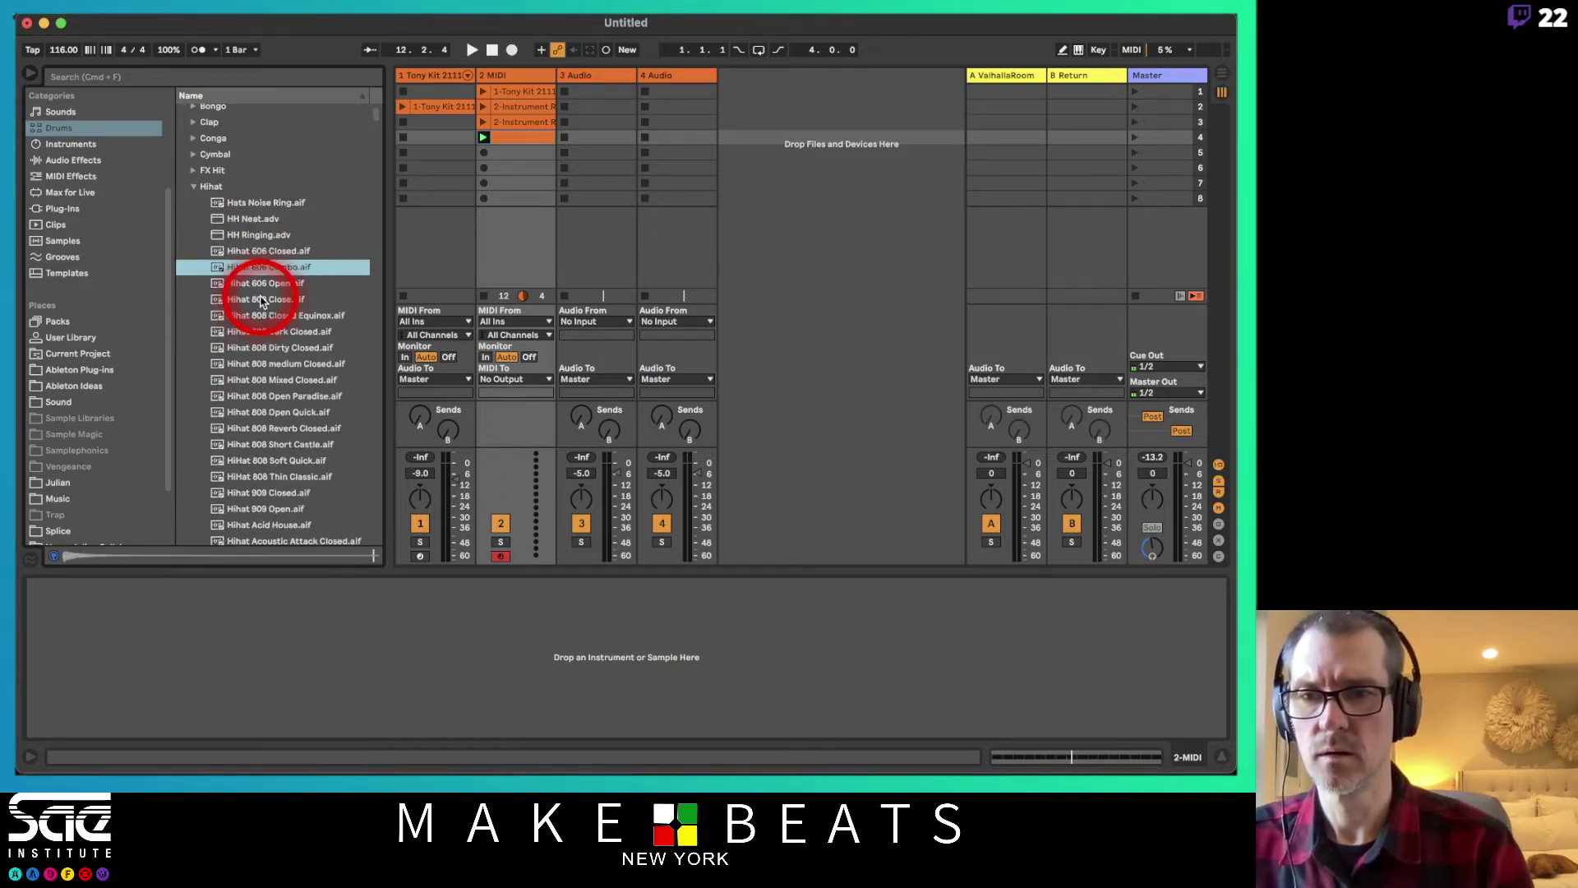
left_click(256, 252)
left_click_drag(256, 252, 199, 694)
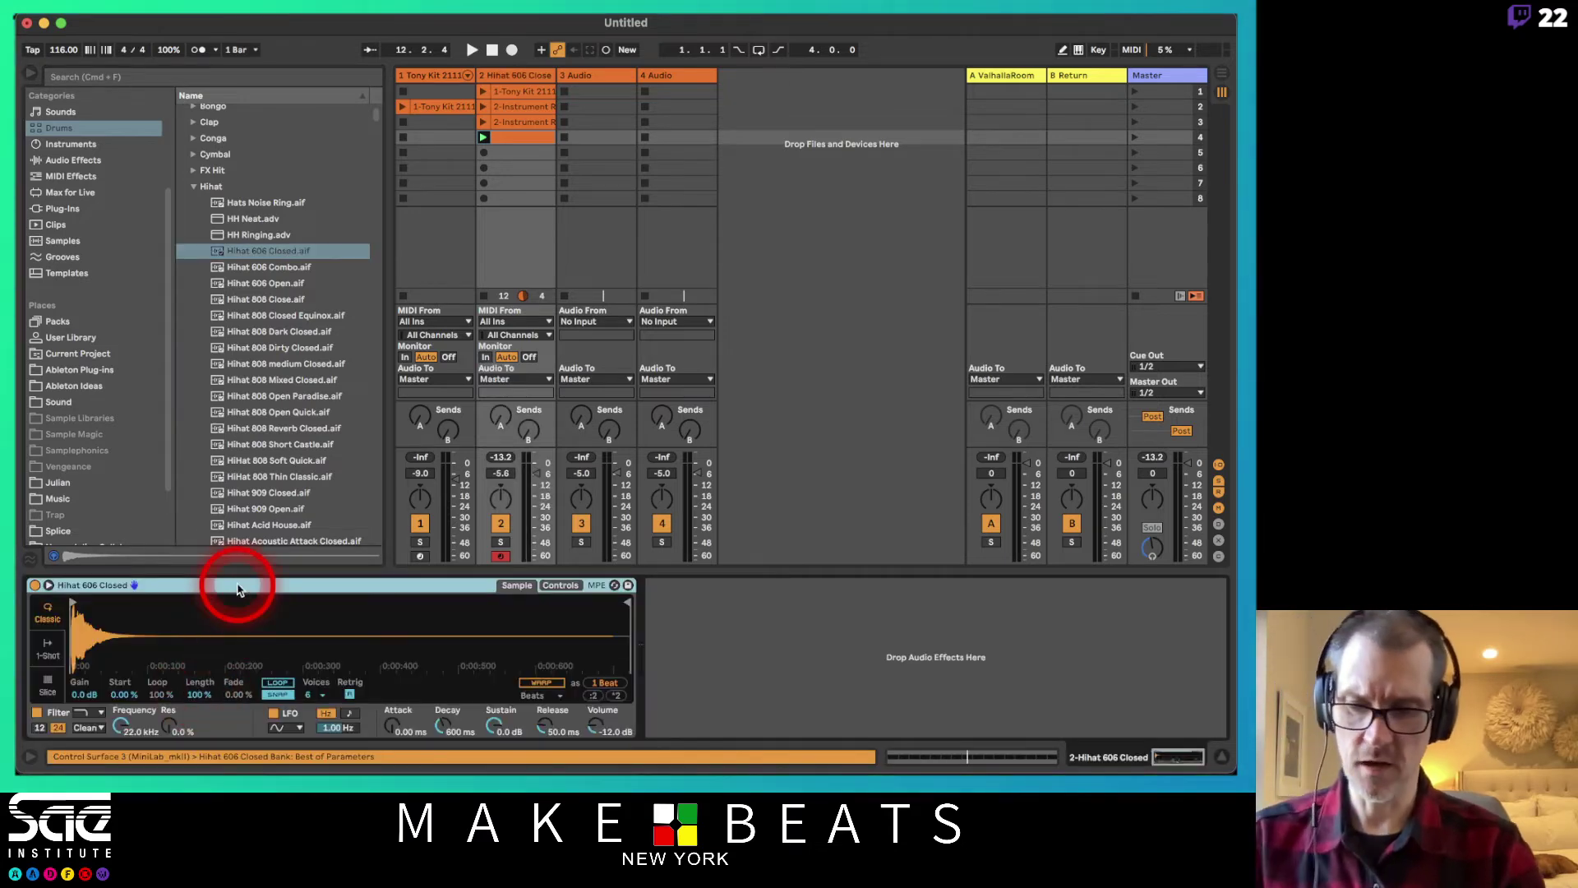
key("super+g")
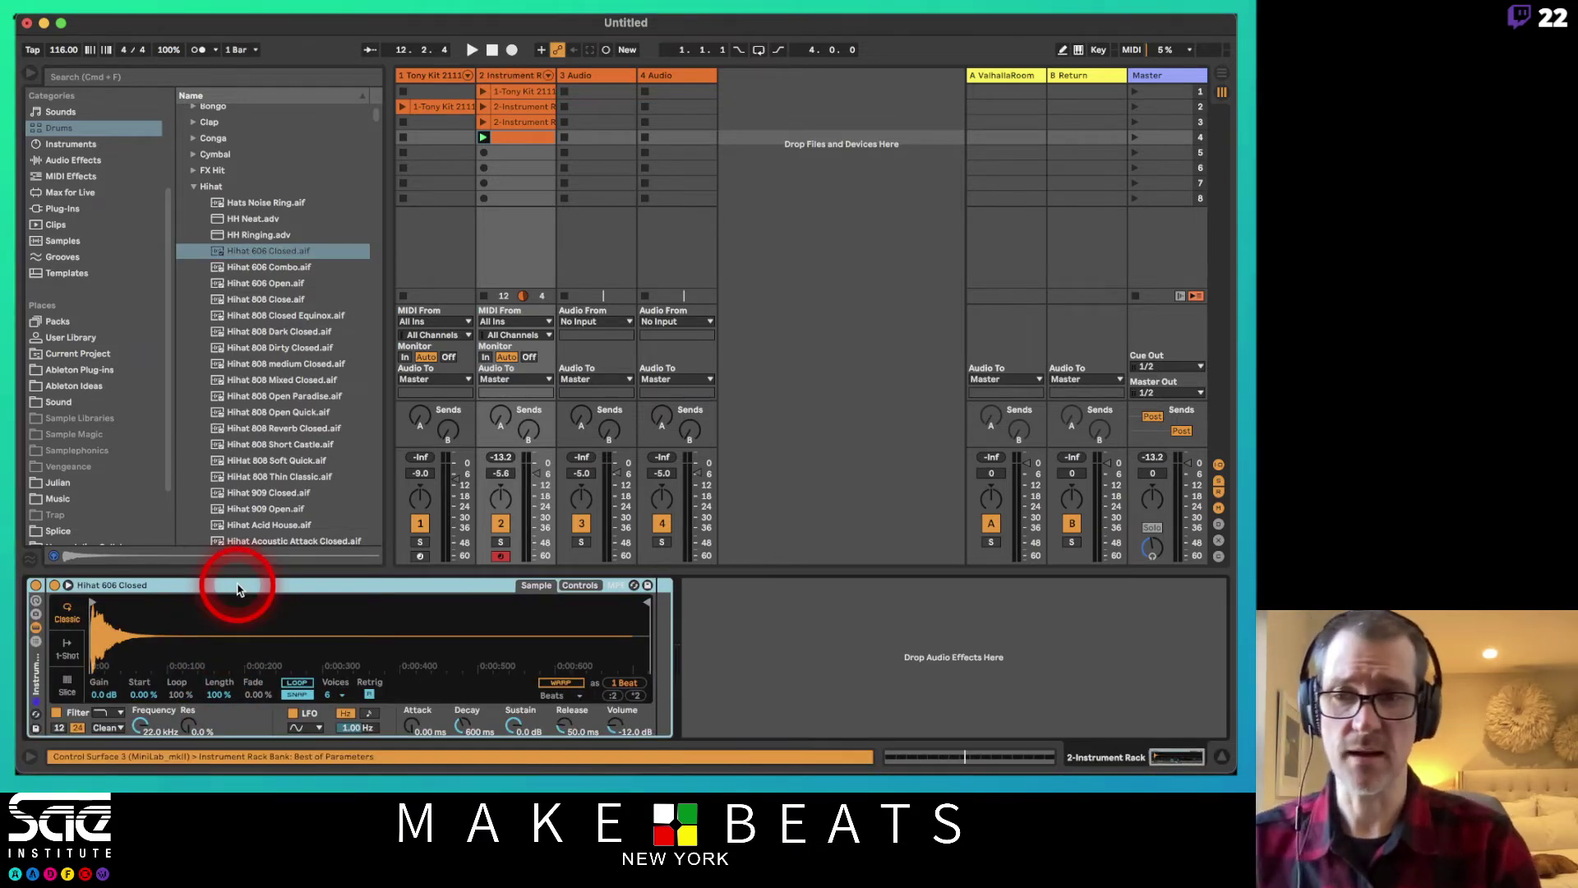
left_click(35, 629)
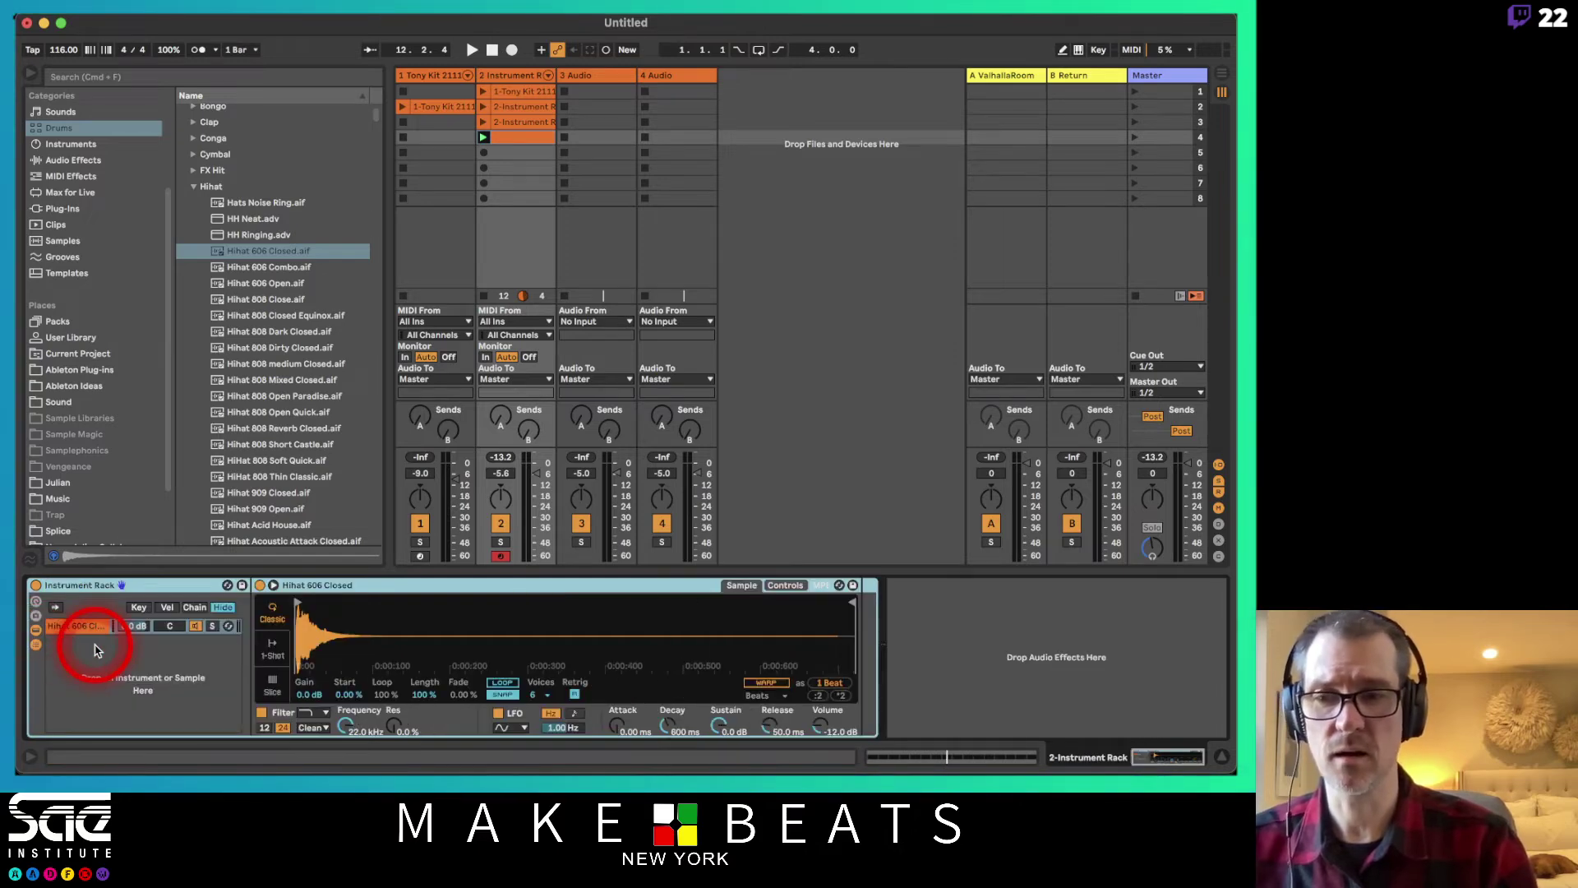
- Create an empty clip in the second track's fifth slot and reopen the fourth-slot hi-hat clip with a shorter velocity lane
double_click(526, 152)
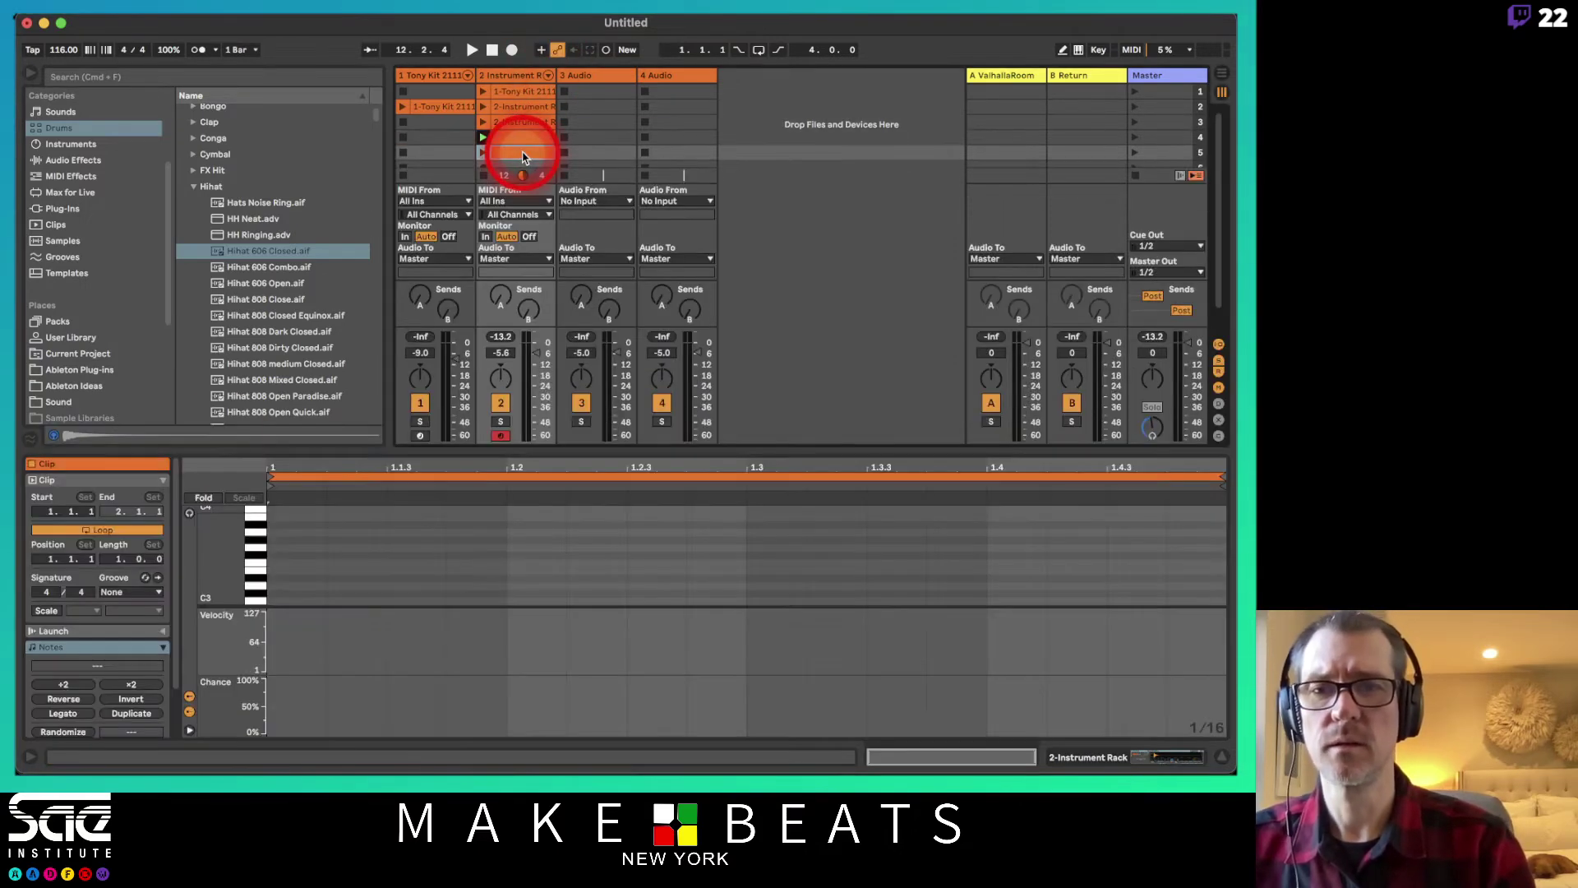
left_click(521, 138)
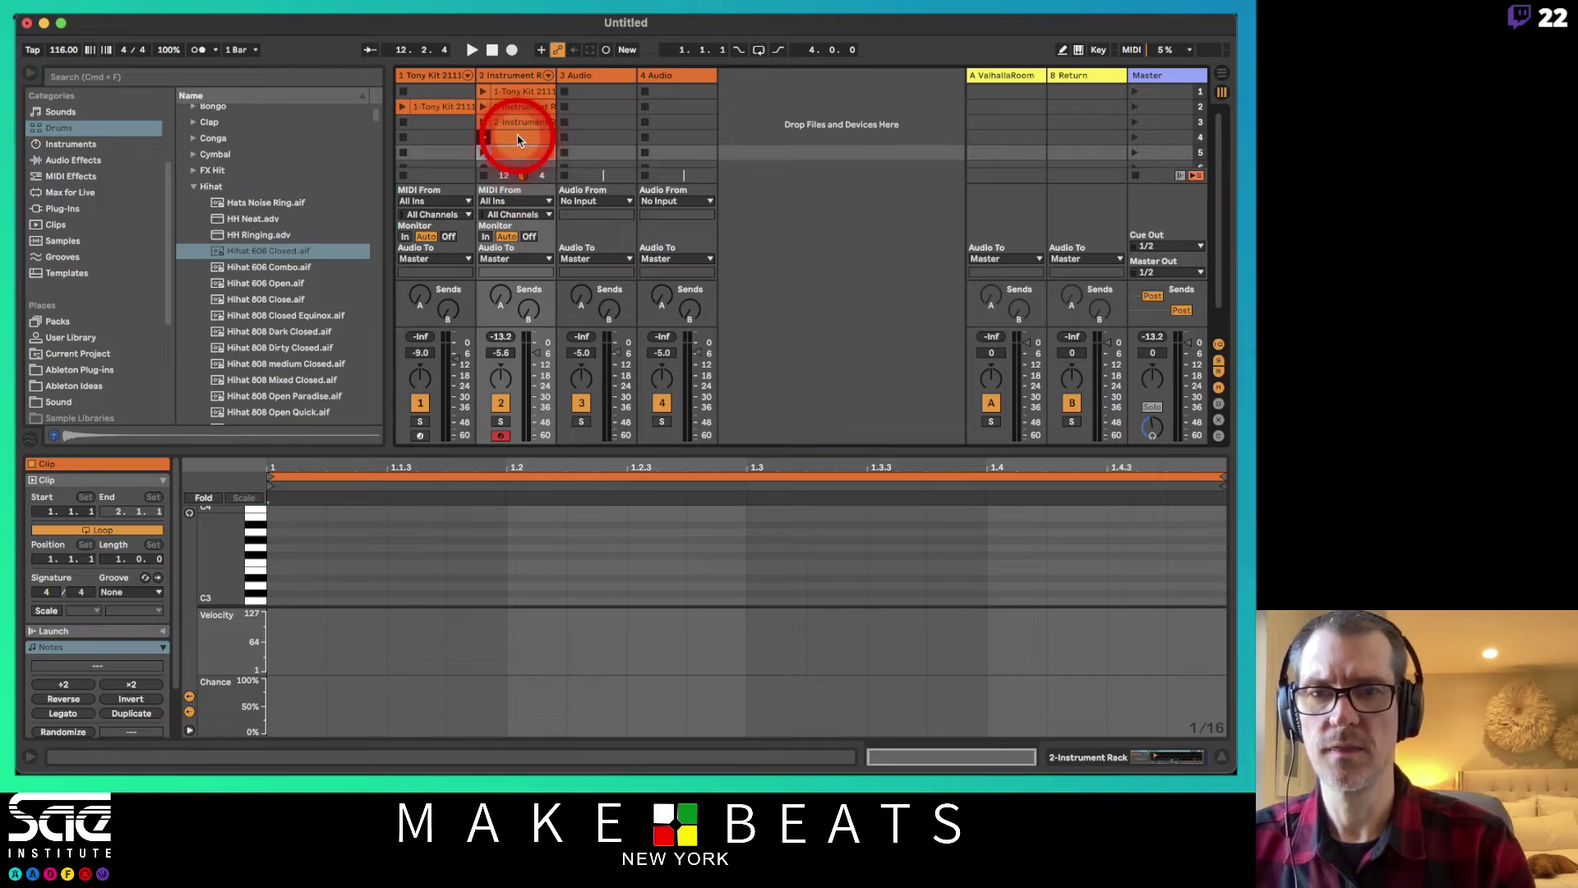
left_click(402, 507)
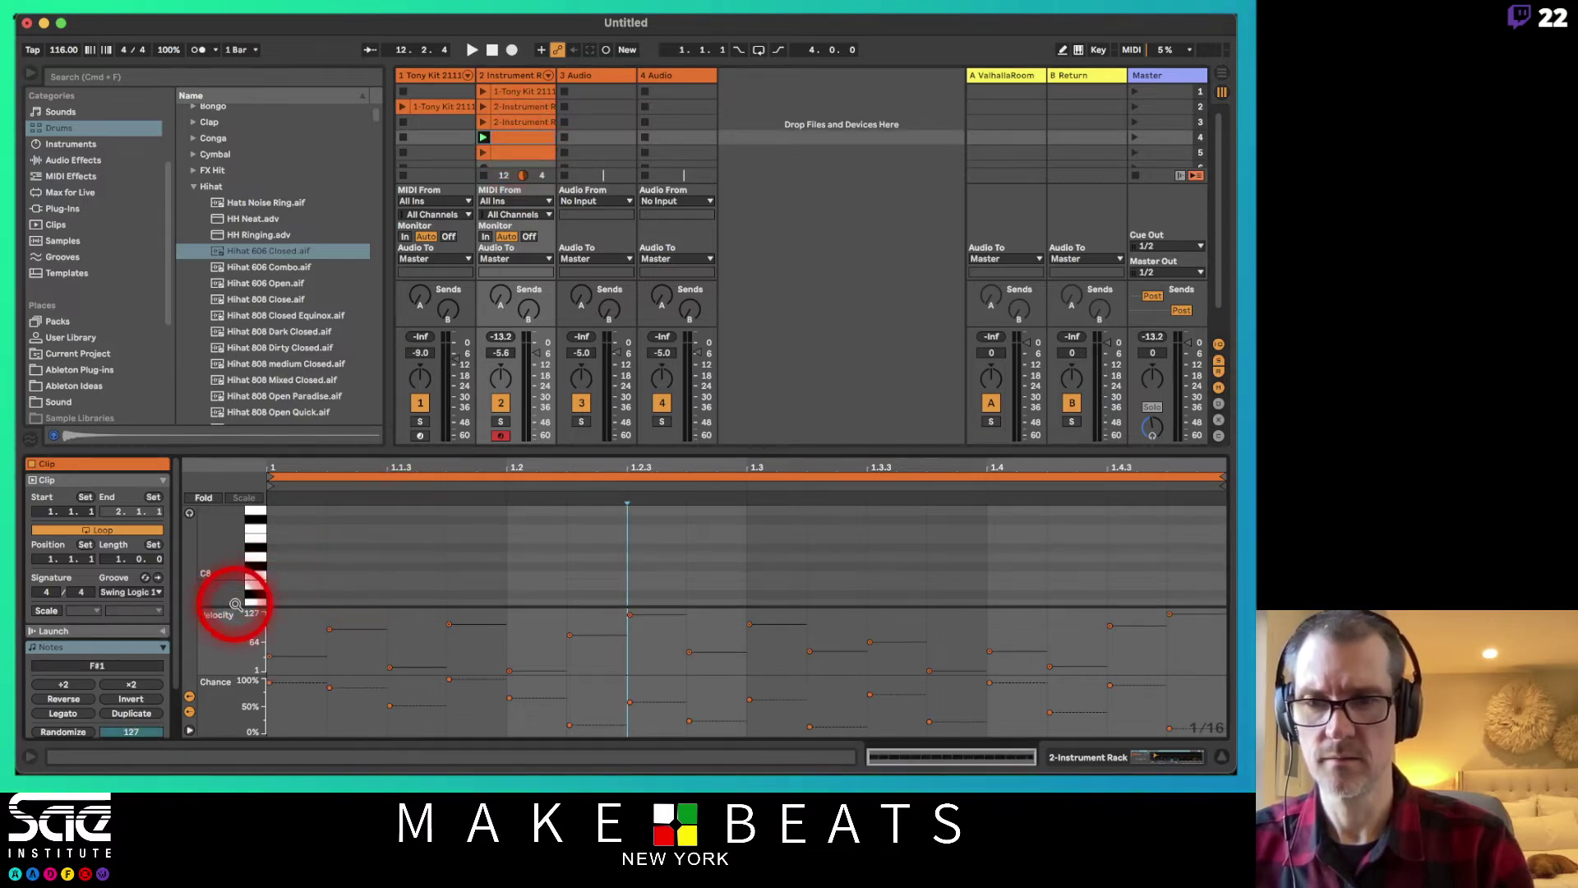
left_click_drag(233, 608, 211, 687)
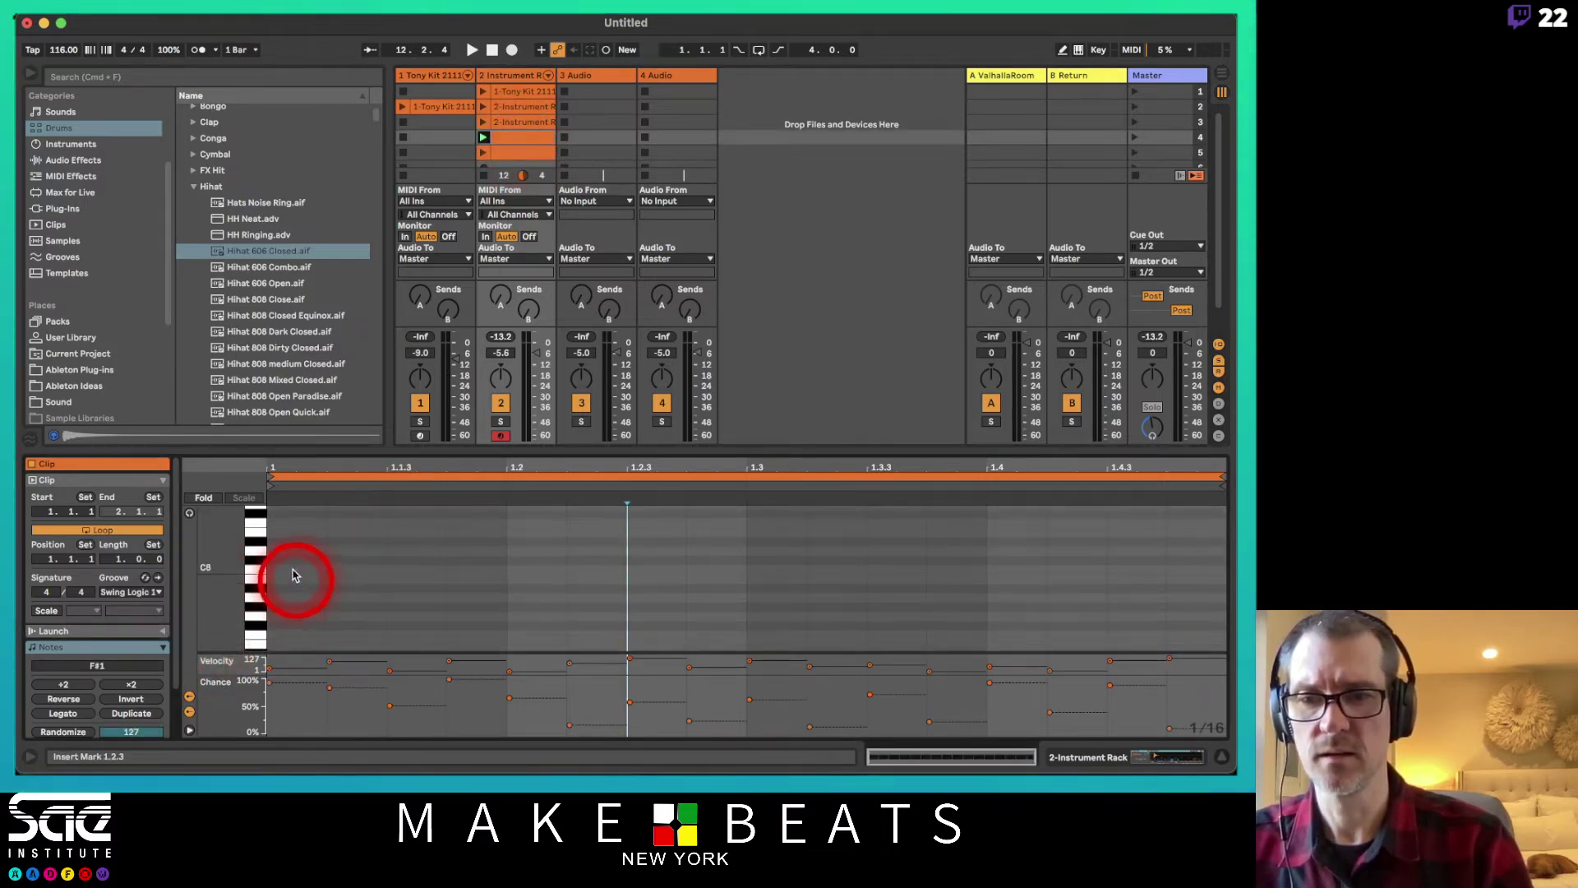
- Select all F#1 notes in the hi-hat clip and transpose them up to C3
scroll(298, 538, "down", 10)
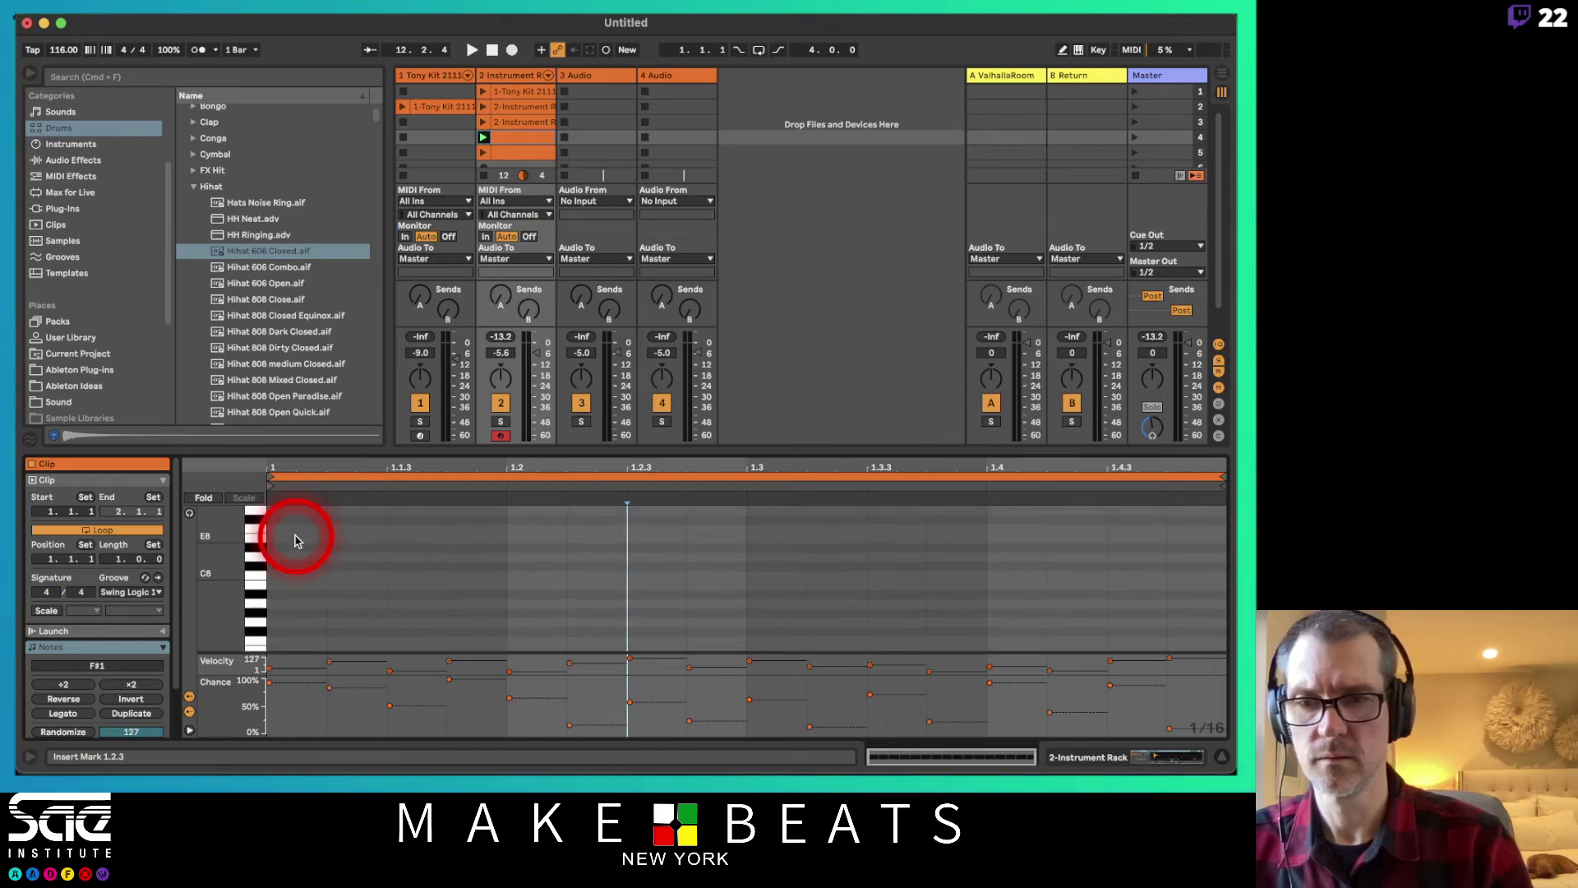
scroll(298, 532, "down", 10)
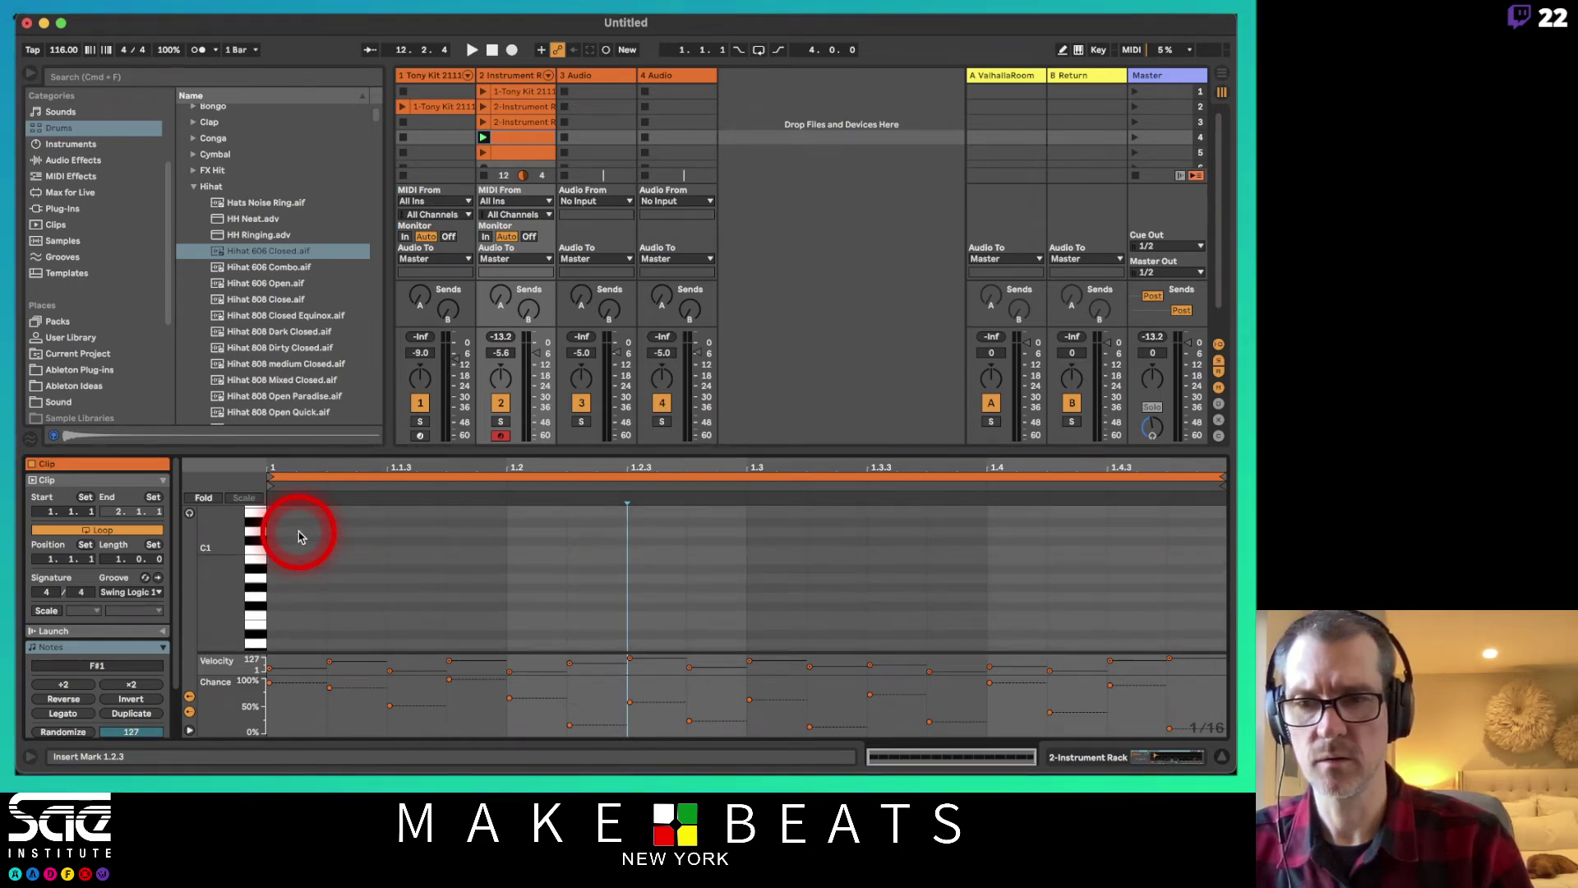
left_click(254, 540)
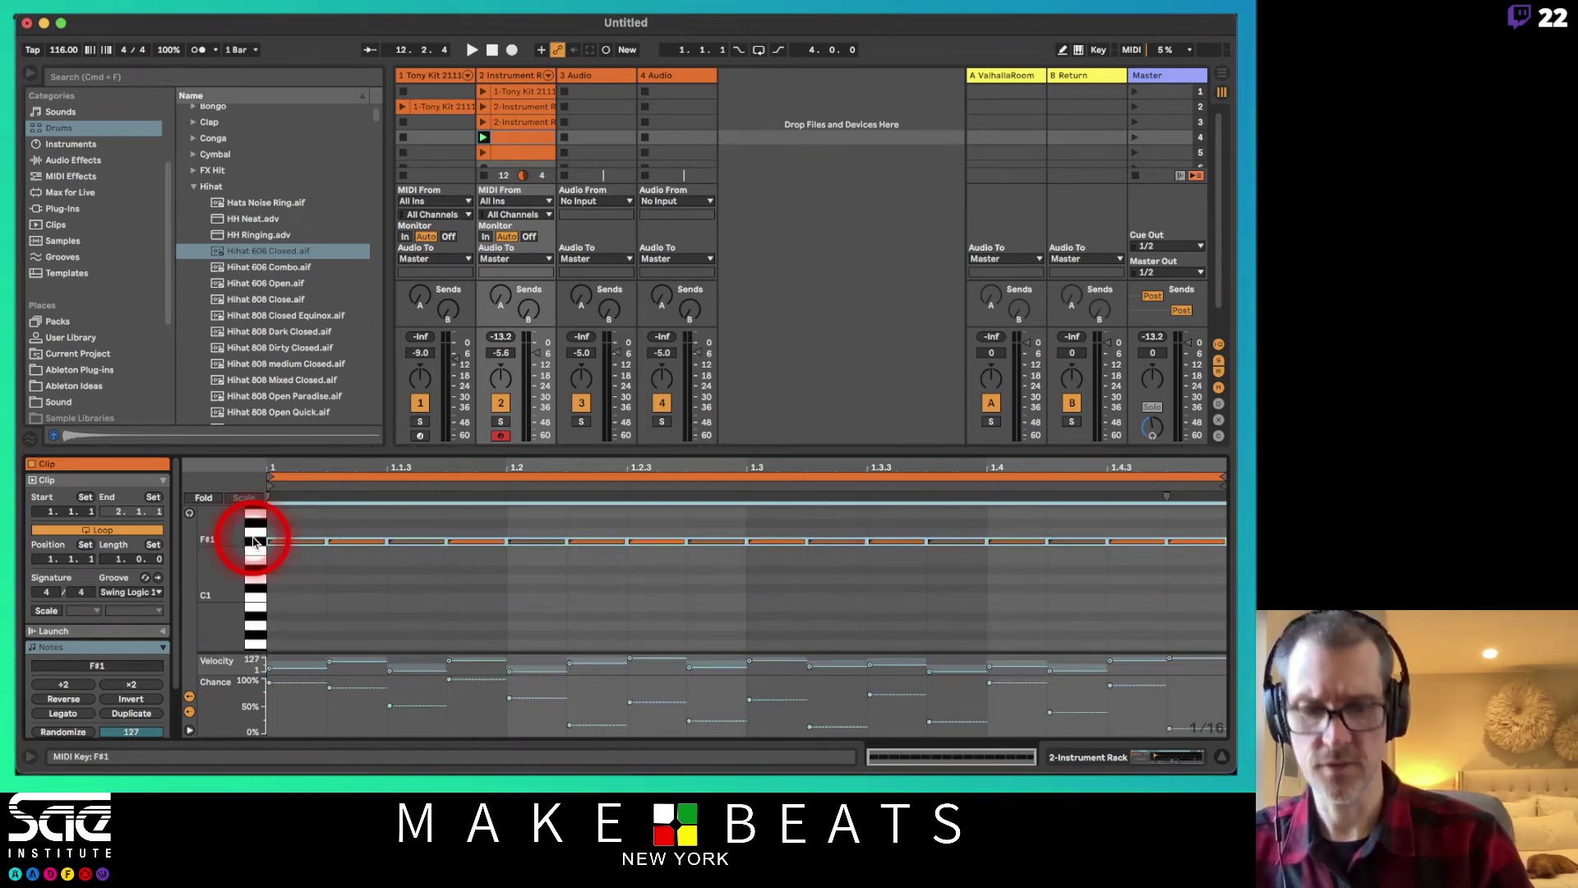
key("shift+Up")
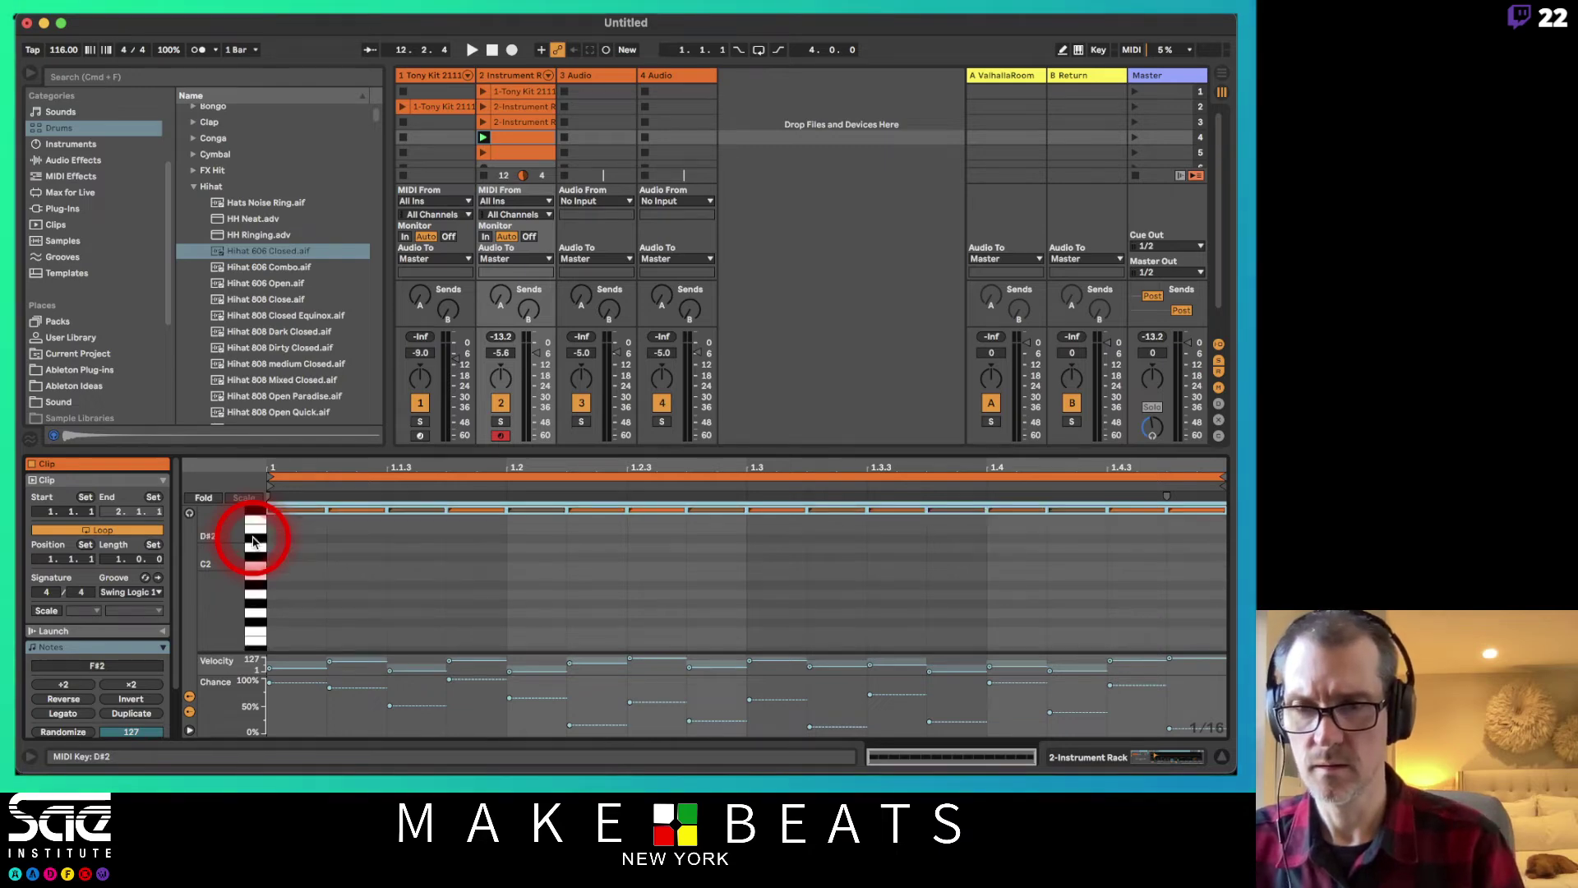
key("Up")
key("Up")
key("Up")
key("Up")
key("Up")
key("Up")
key("Up")
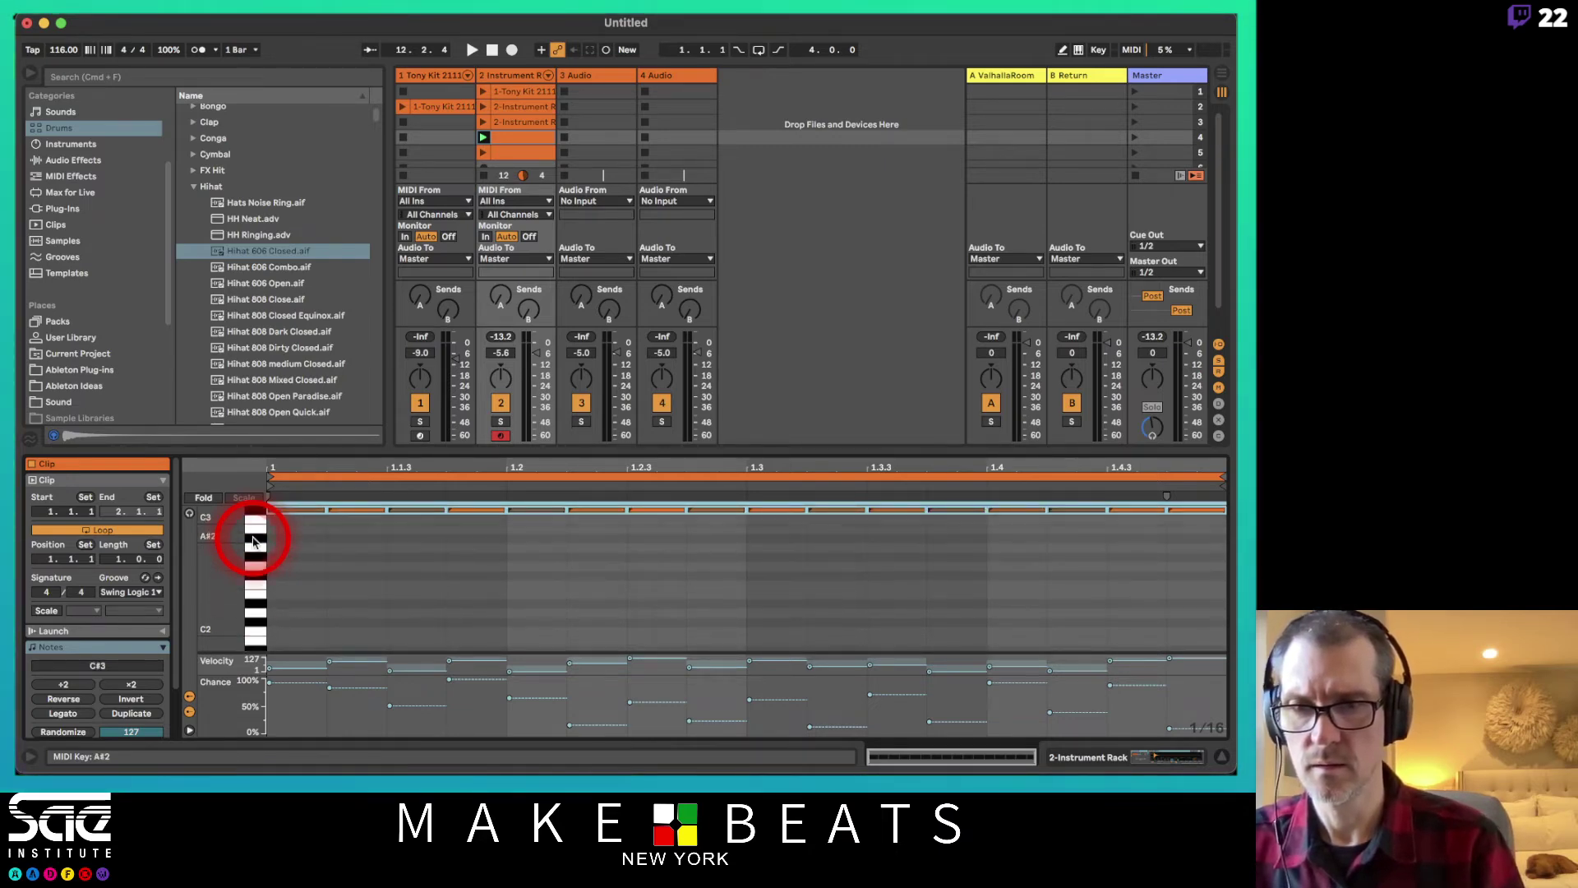
key("Down")
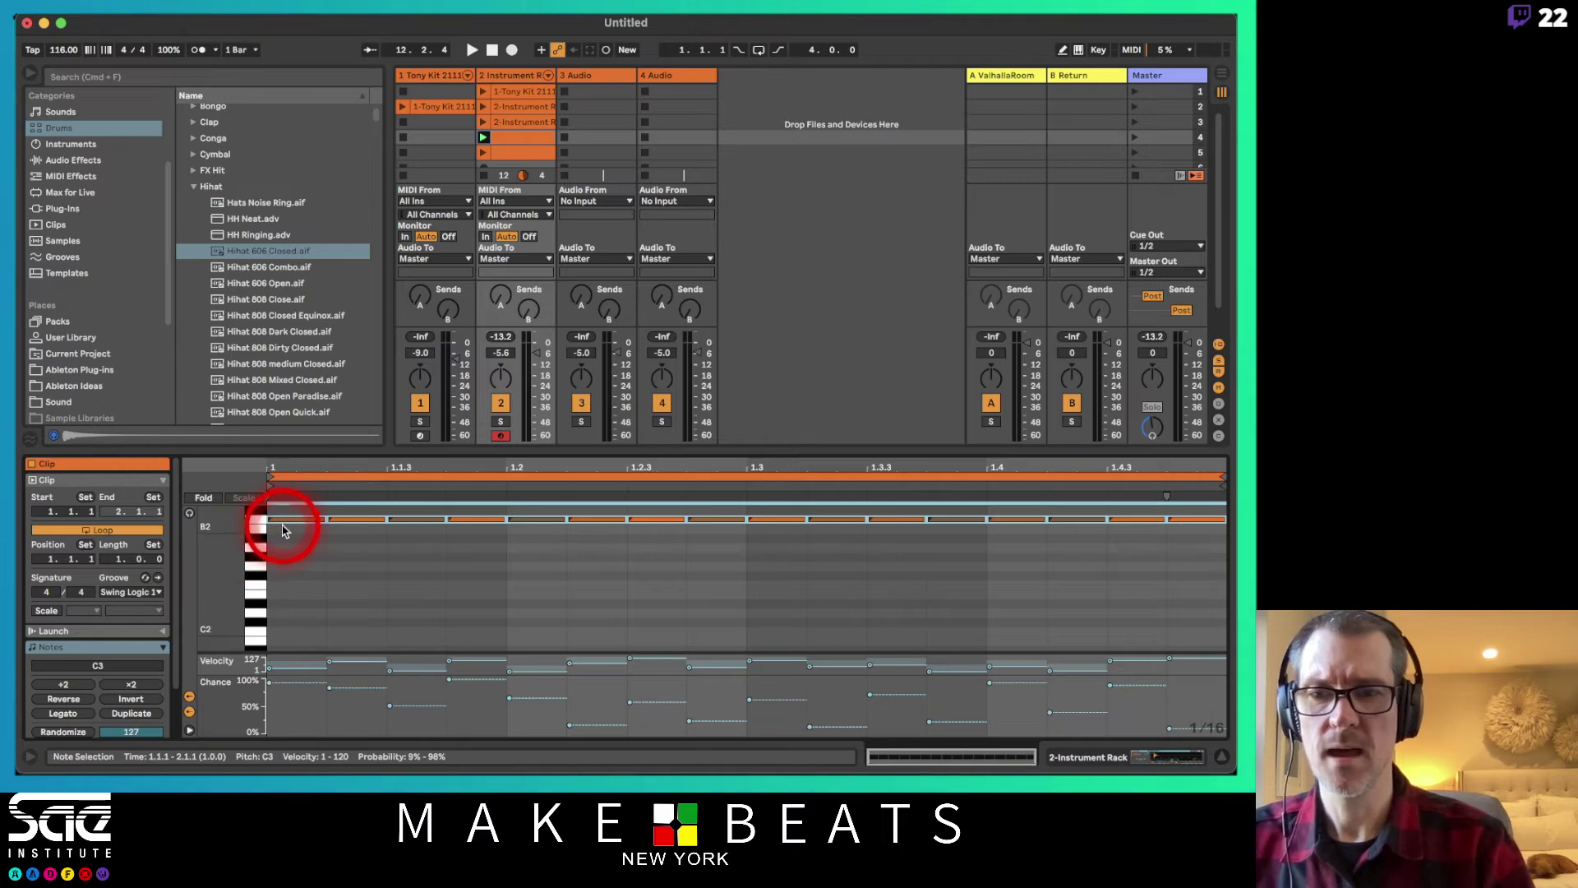
- Reset all C3 notes to a velocity of 127 and a probability of 100%
mouse_move(284, 514)
left_mouse_down()
mouse_move(273, 507)
mouse_move(285, 516)
left_mouse_up()
left_click(295, 712)
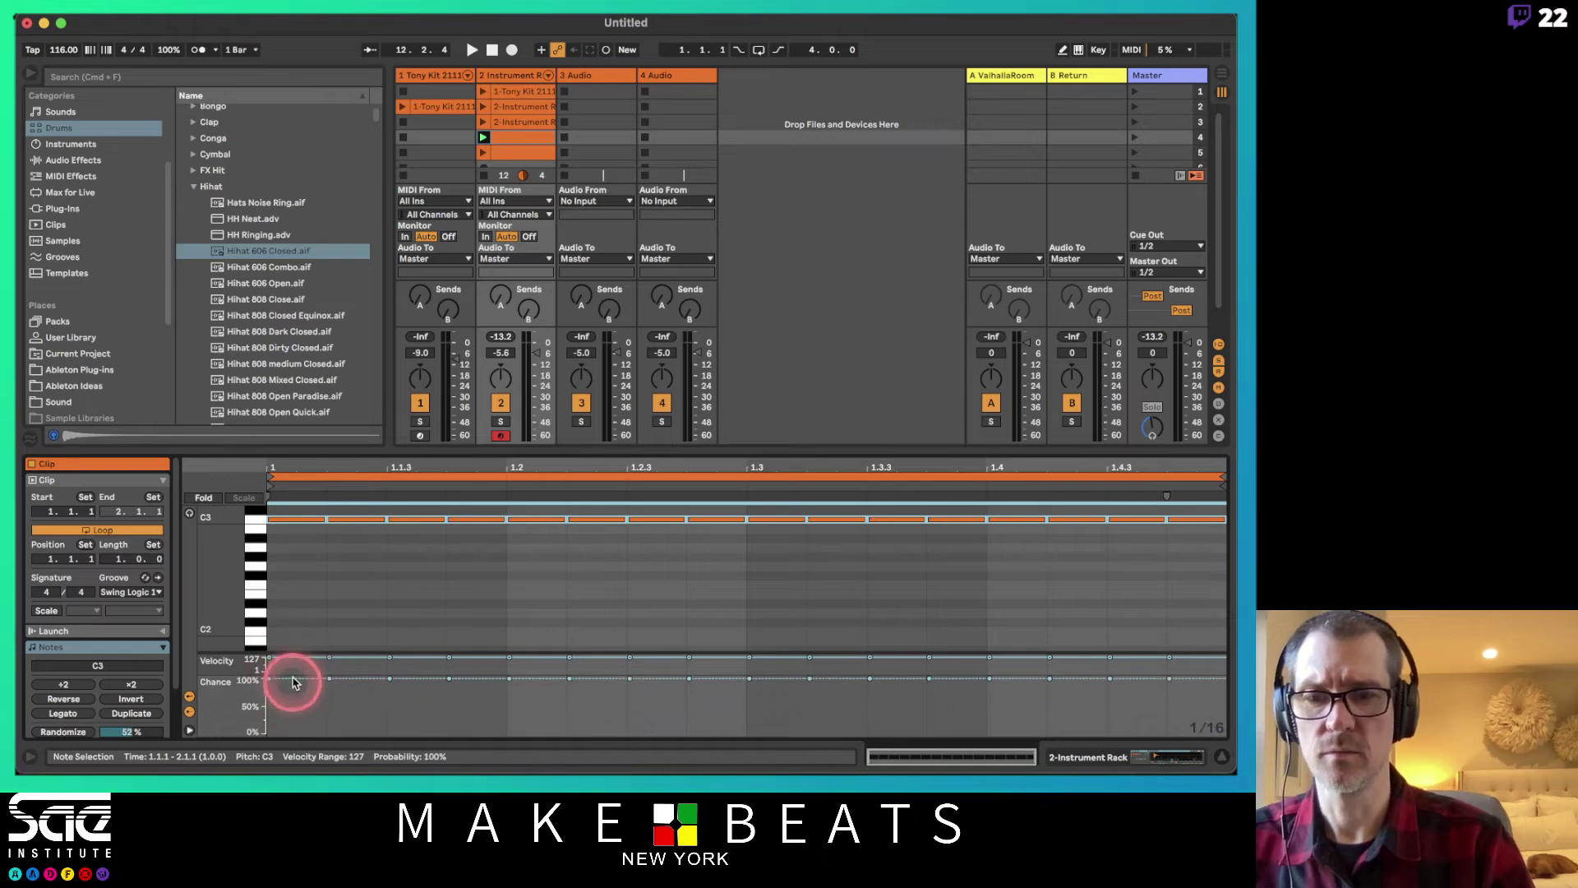
- Hide the Chance lane, enlarge the velocity lane and play the hi-hat clip
left_click(190, 712)
left_click(190, 712)
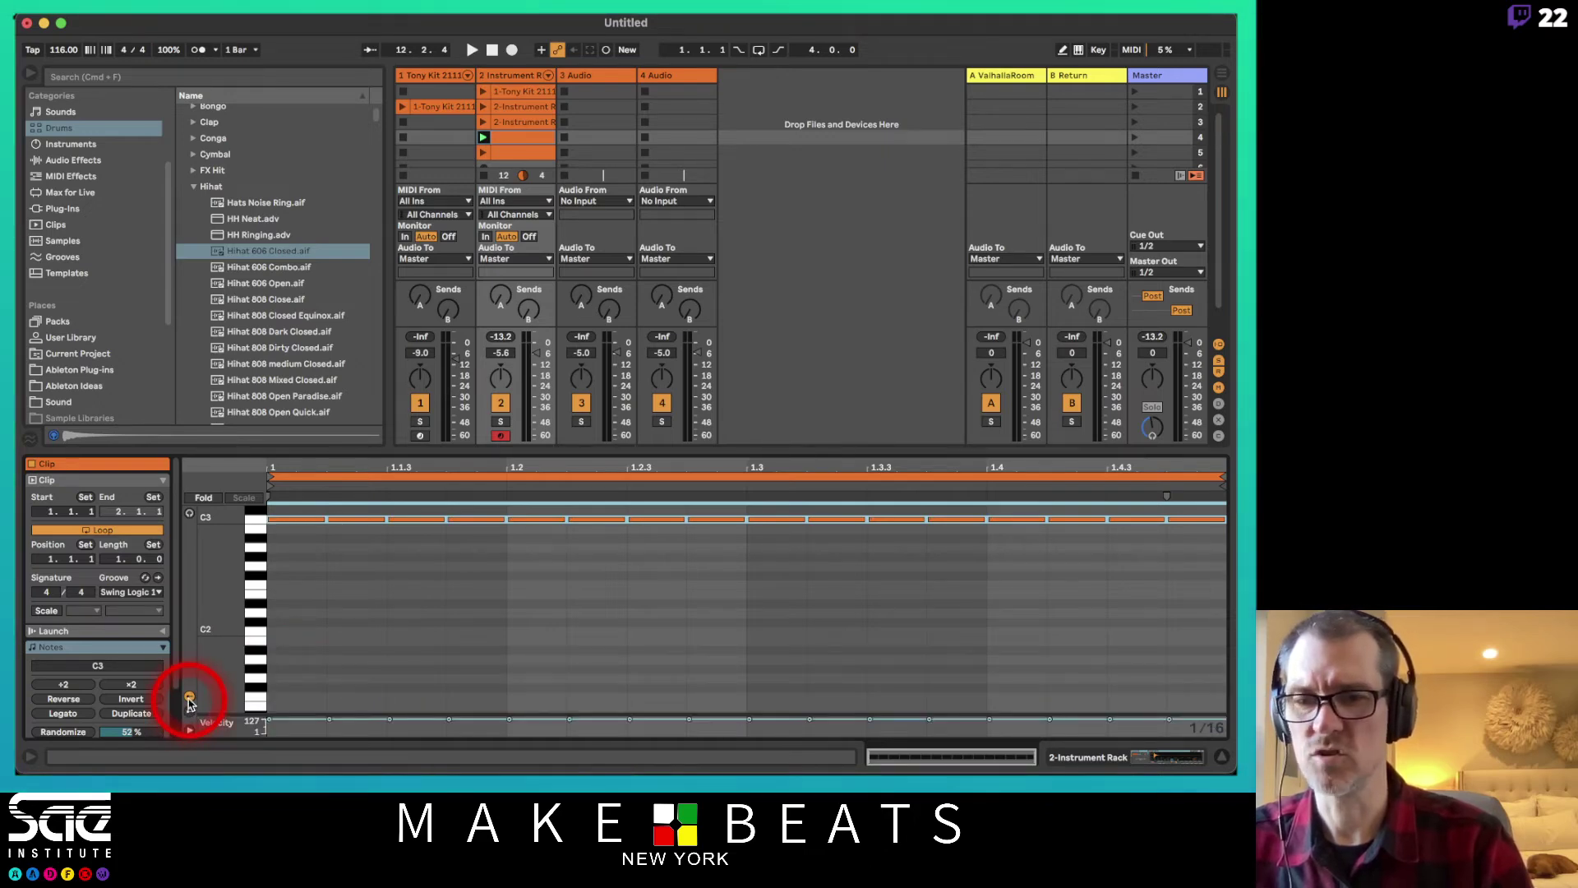
left_click_drag(213, 720, 213, 676)
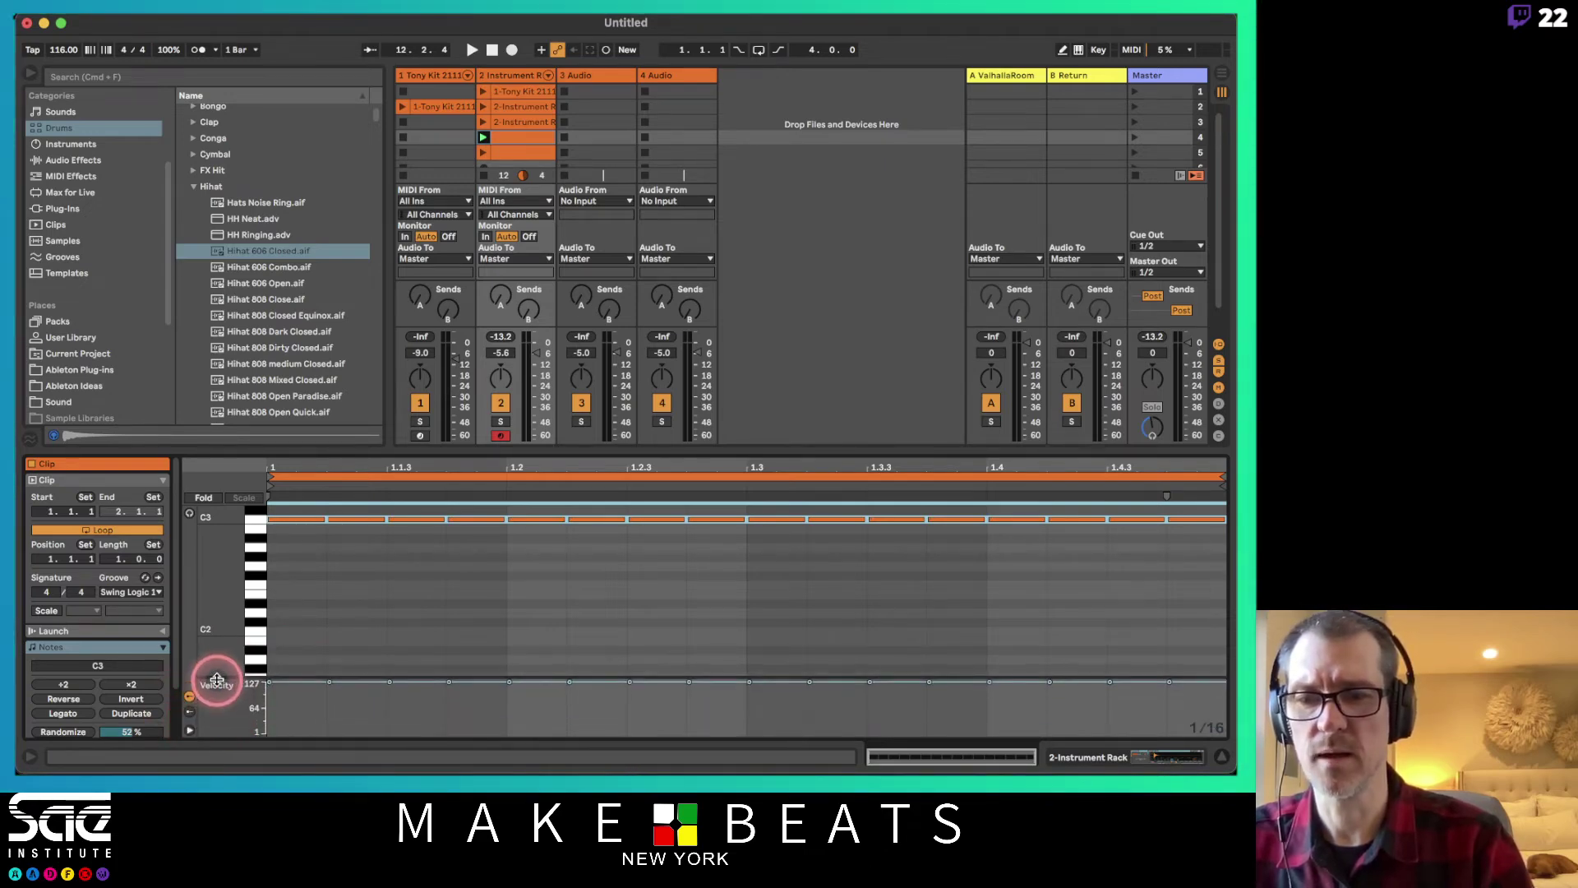
key("space")
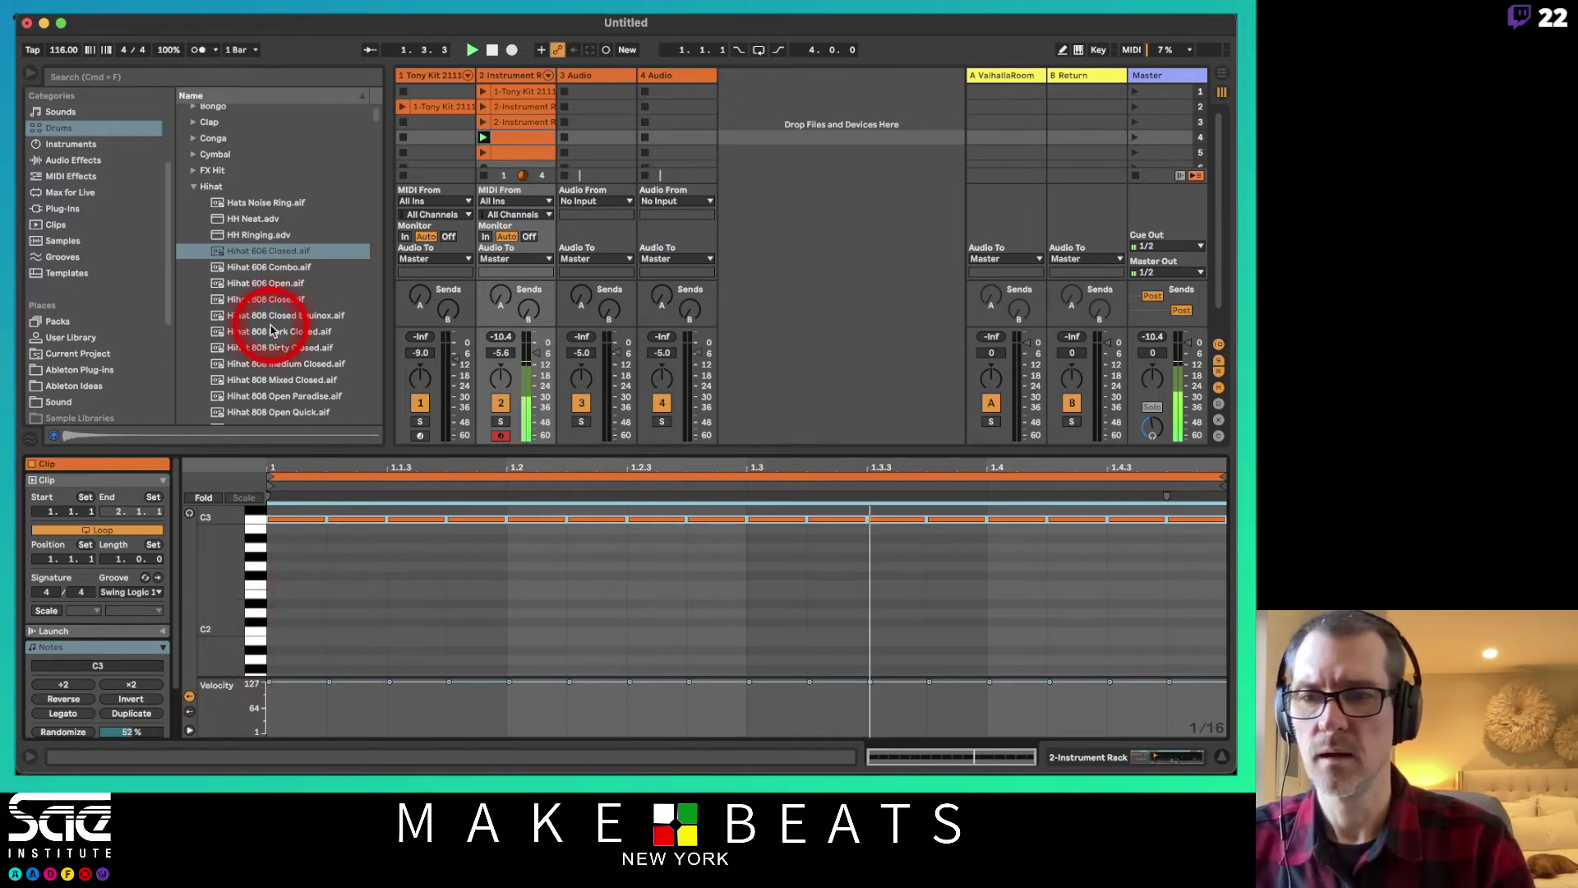
- Set the groove of the second track's fourth-slot hi-hat clip to None
left_click(125, 597)
left_click(127, 605)
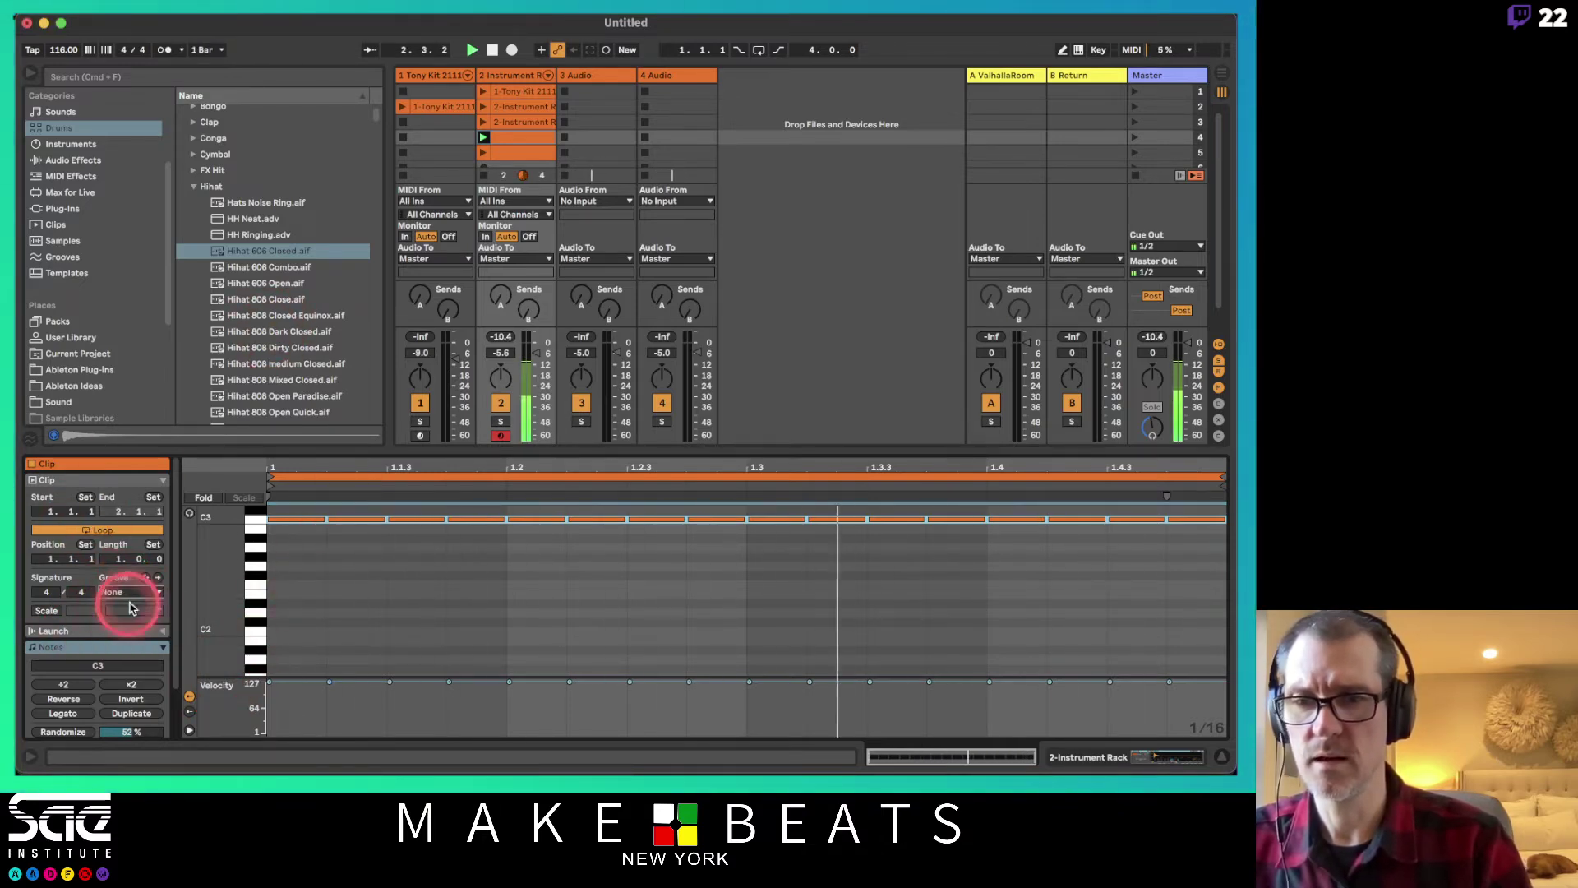
left_click(507, 141)
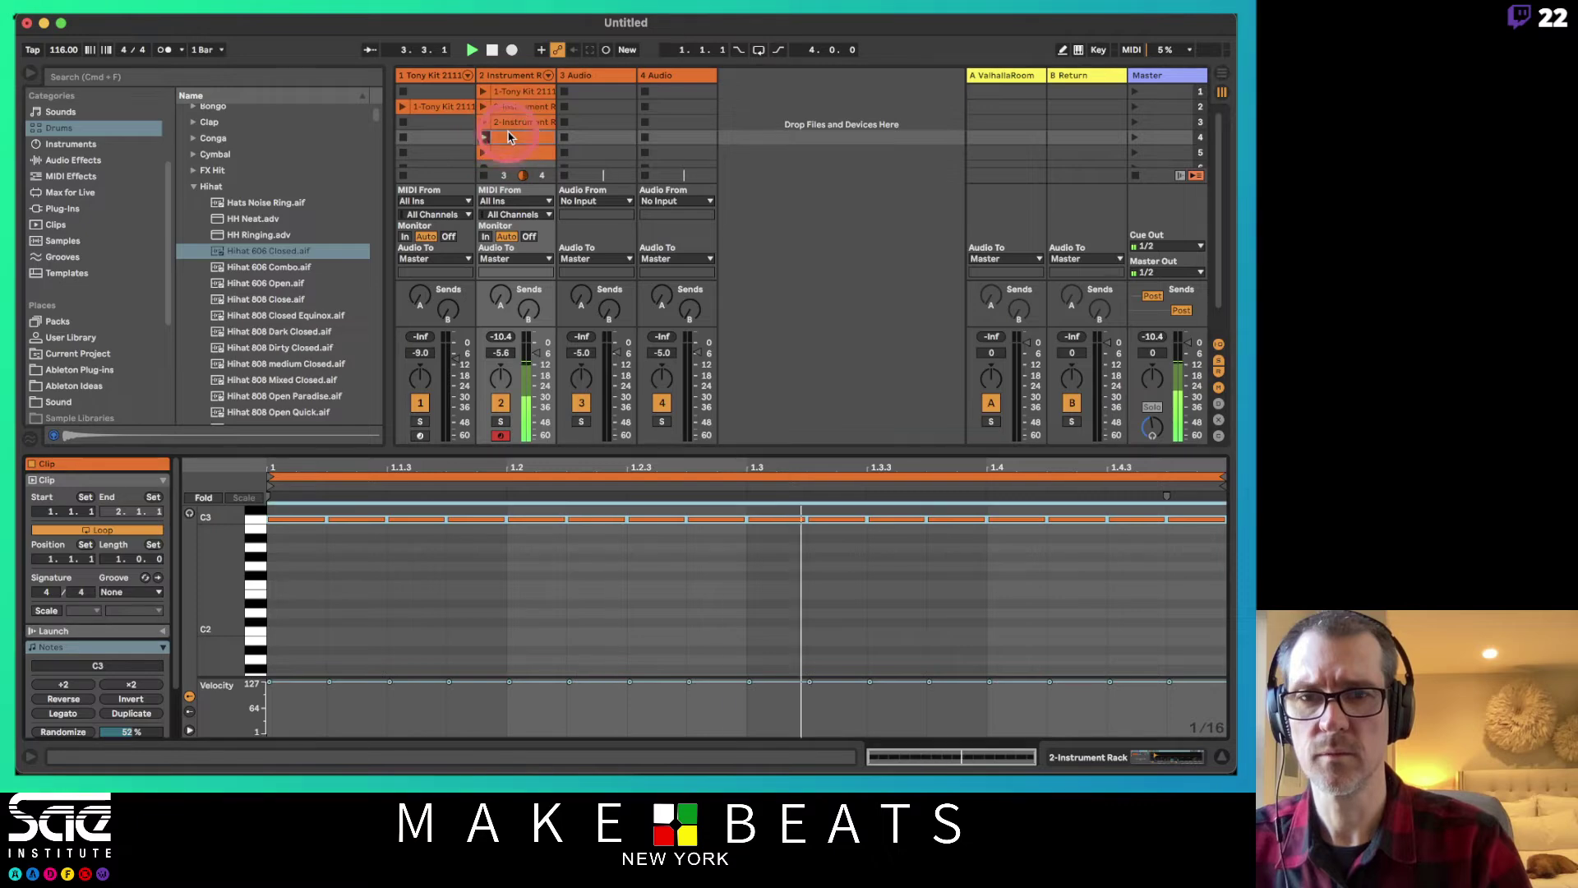
- Add the ten samples from Hihat 606 Combo through Hihat 808 Open Quick as new chains in the second track's Instrument Rack
left_click(541, 344)
left_click_drag(522, 447, 510, 407)
left_click(497, 74)
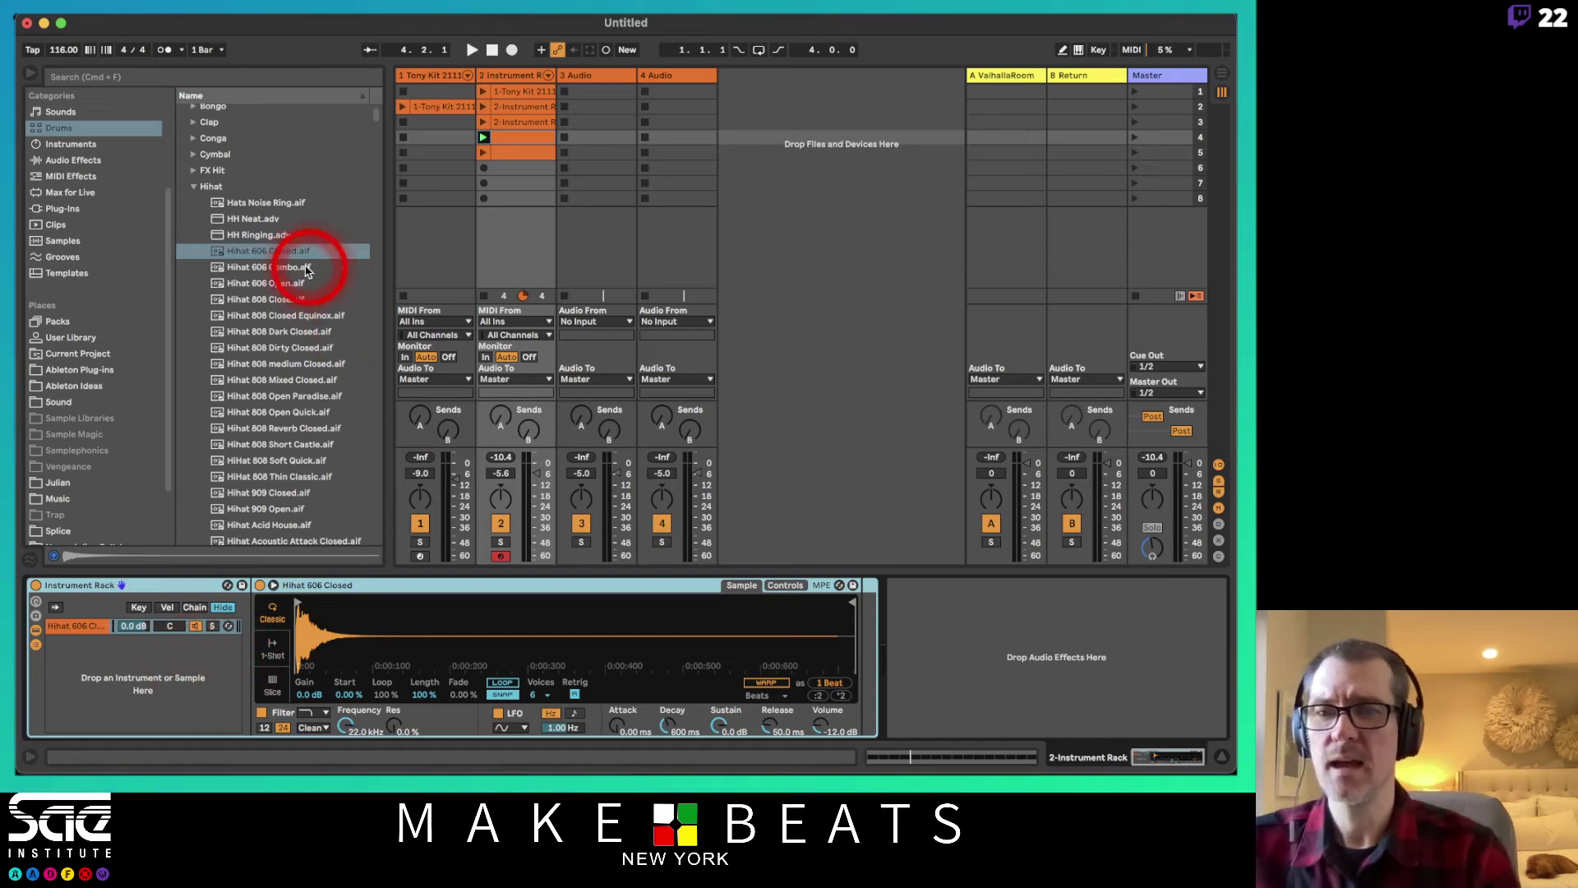
left_click(248, 266)
left_click(273, 411, "shift")
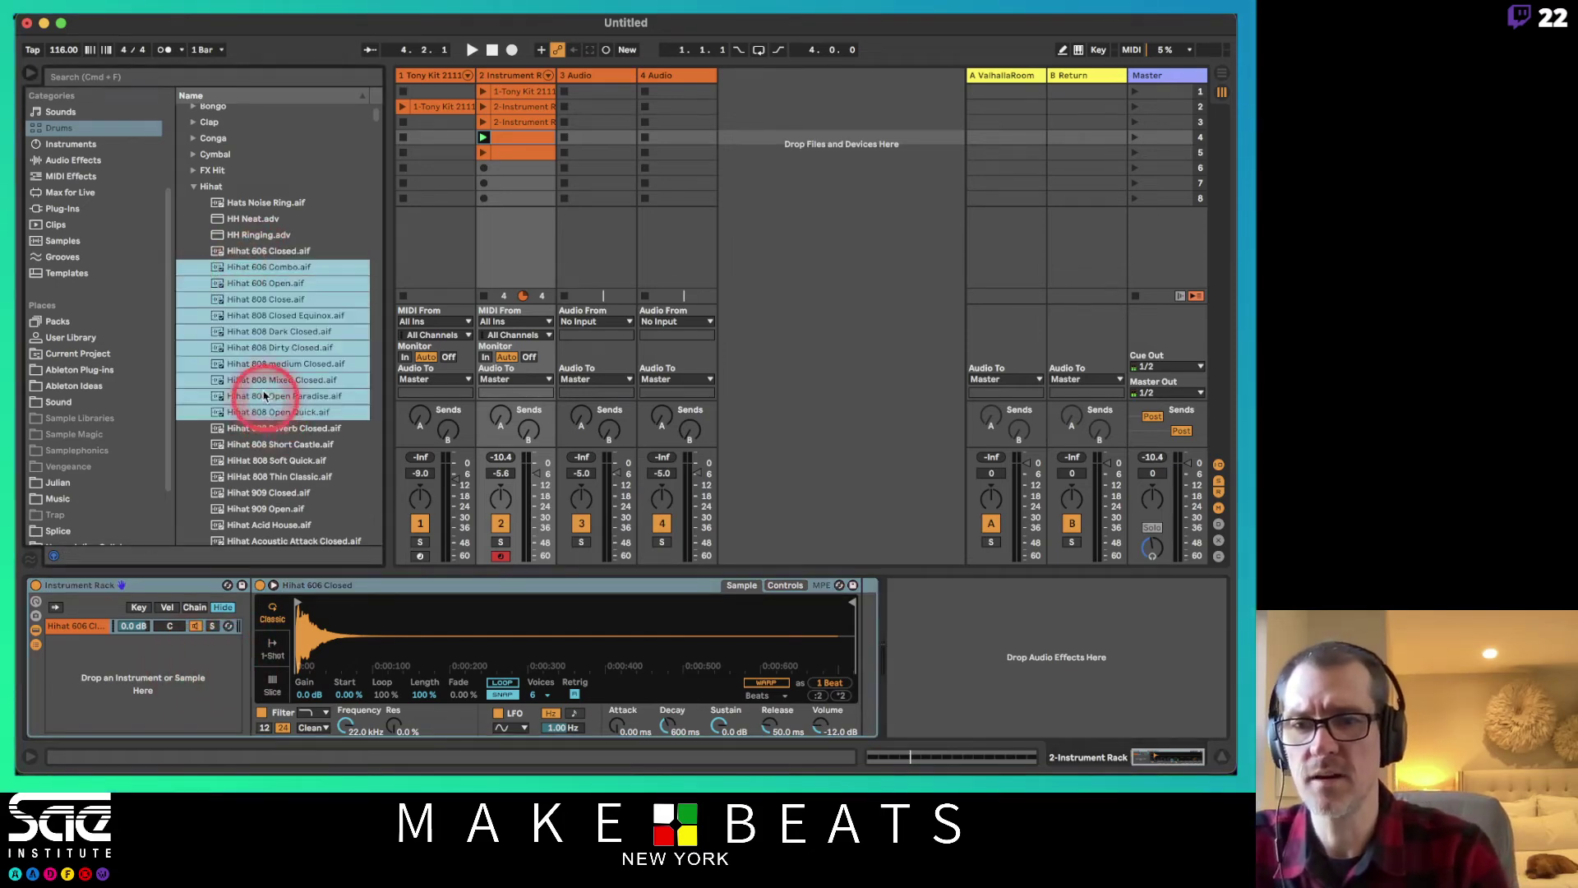
left_click_drag(247, 265, 123, 679)
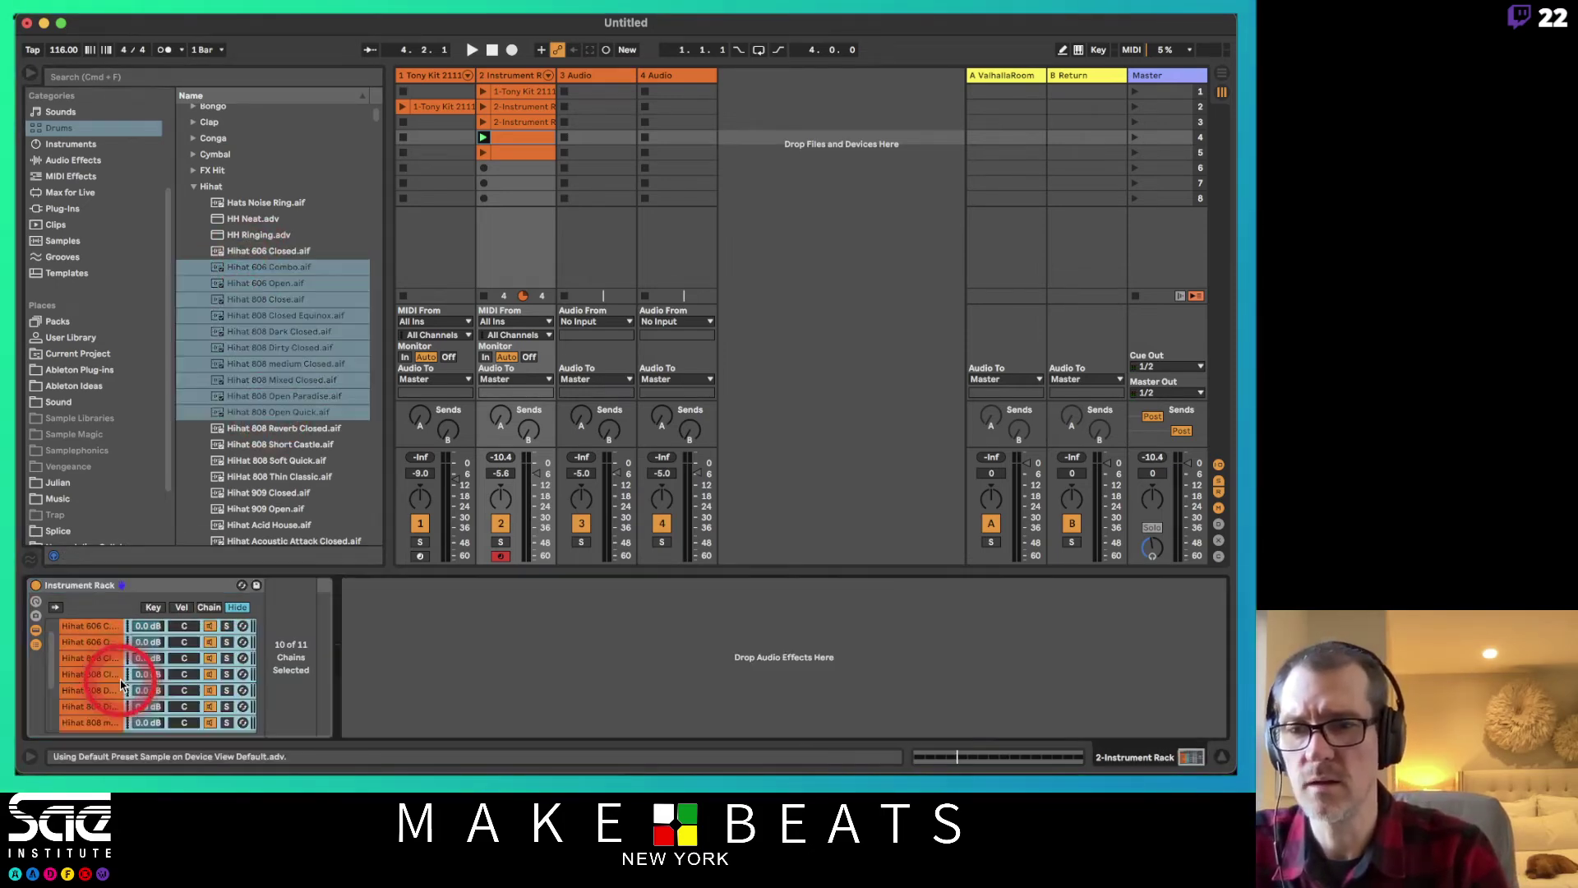
- Step through the Instrument Rack's hi-hat chains from first to last and back to examine each sample
left_click(98, 674)
left_click(88, 643)
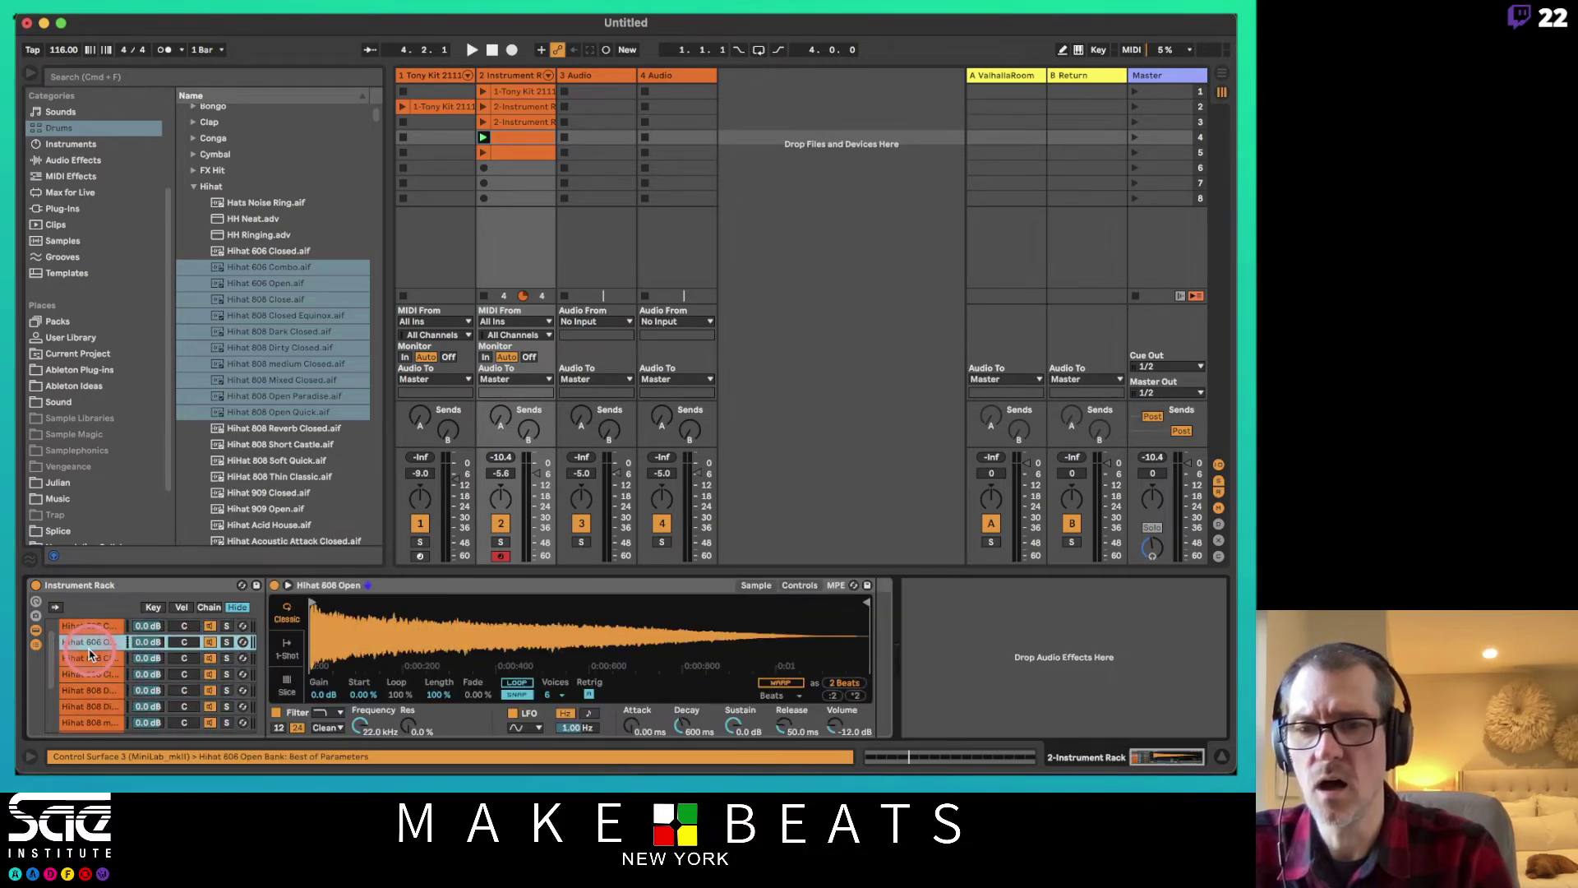
key("Up")
key("Up")
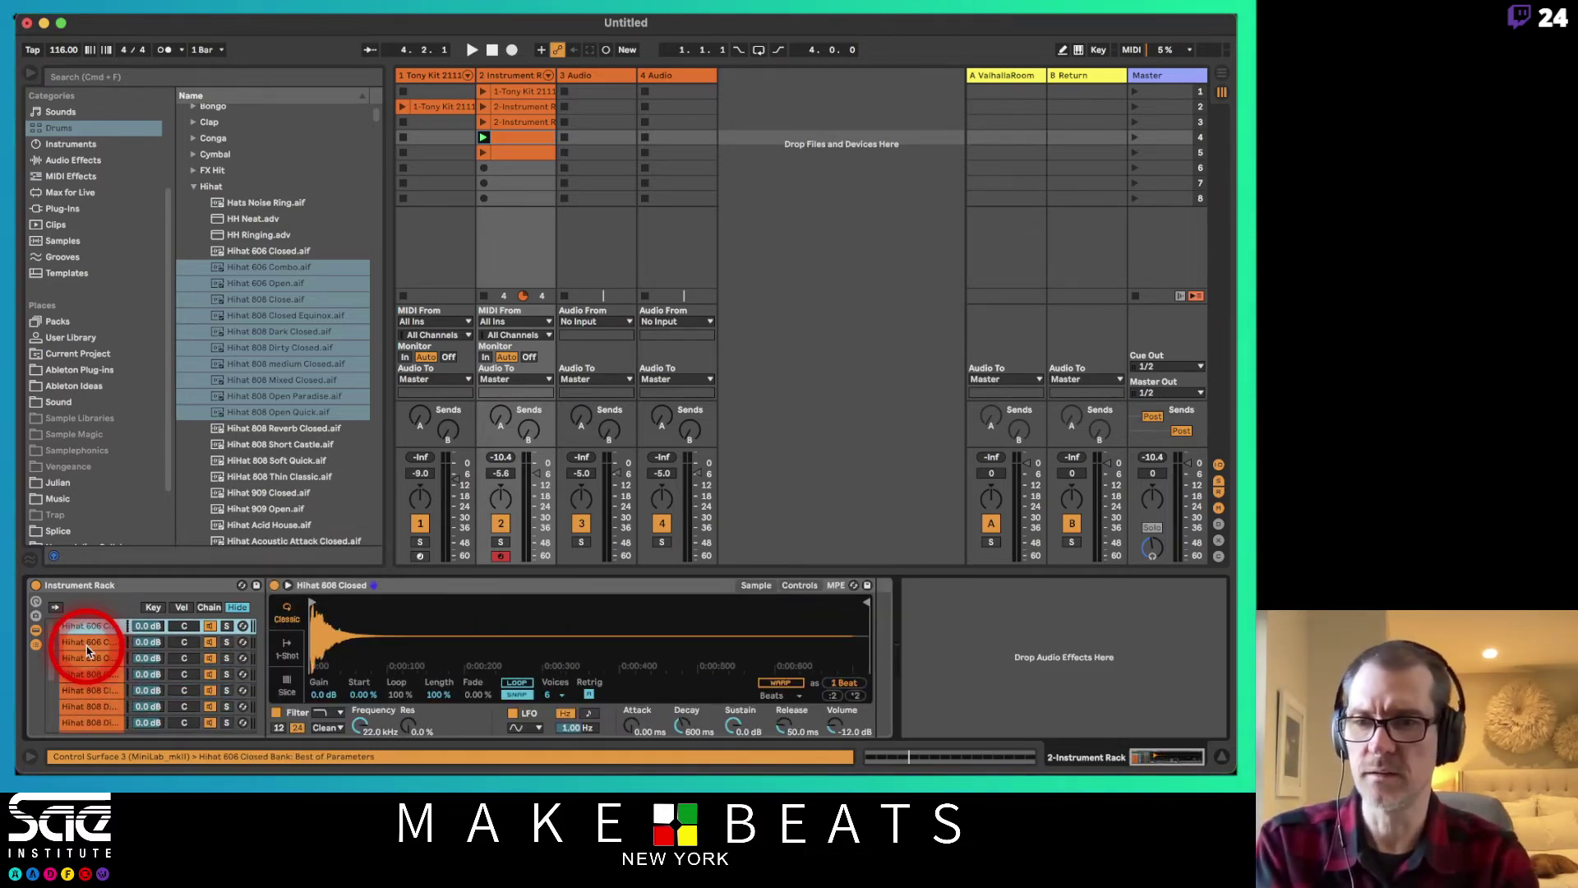
key("Down")
key("Down")
key("Down")
key("Down")
key("Down")
key("Down")
key("Down")
key("Down")
key("Down")
key("Down")
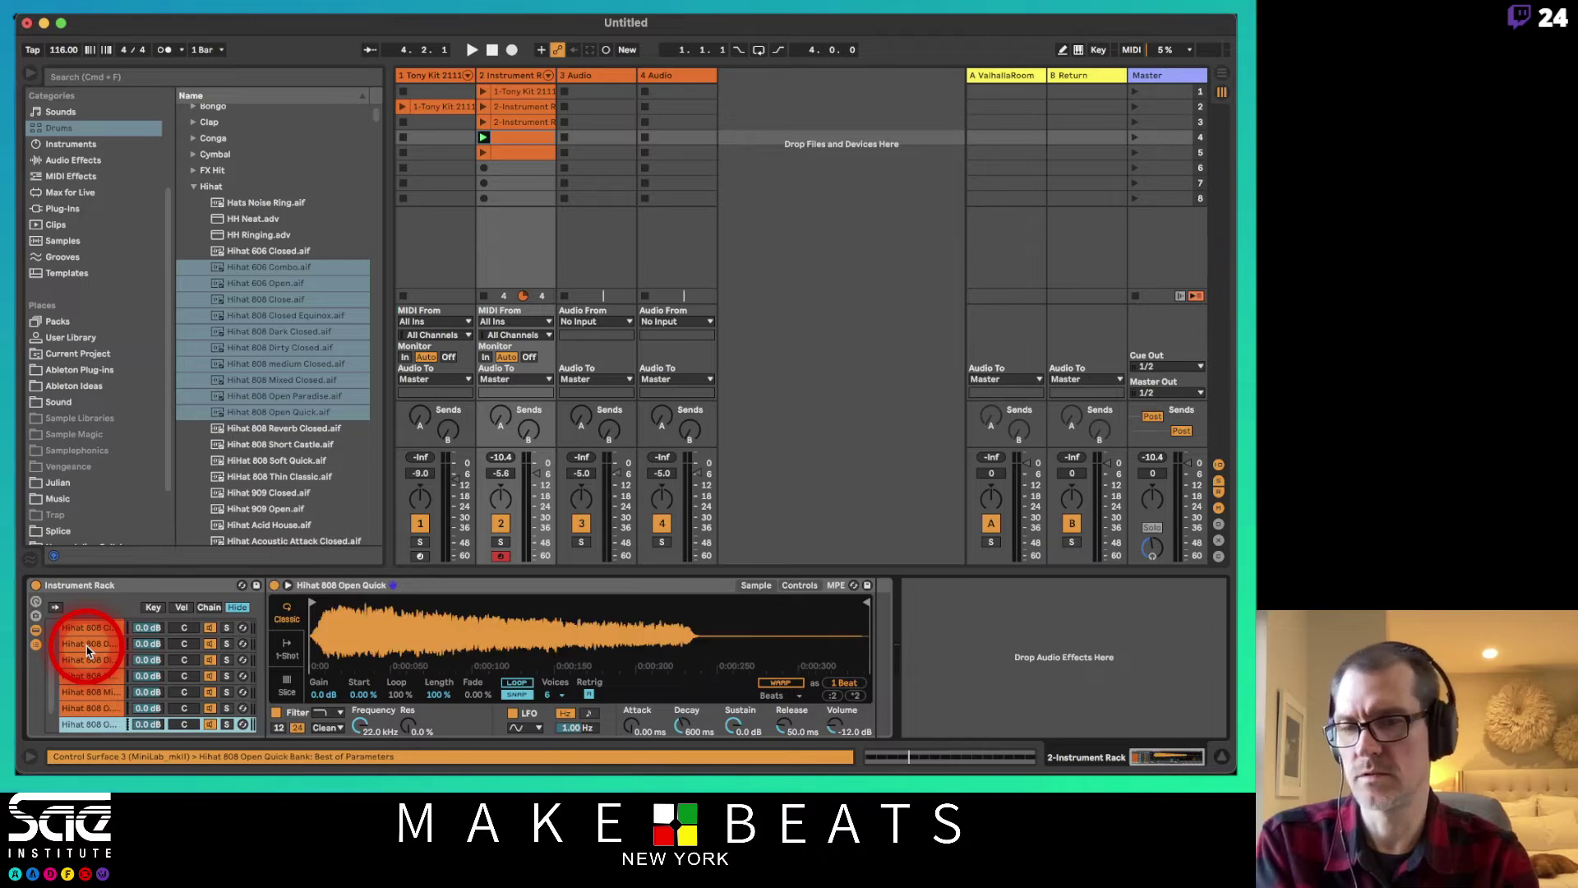
key("Up")
key("Up")
key("Up")
key("Up")
key("Up")
key("Up")
key("Up")
key("Up")
key("Up")
key("Up")
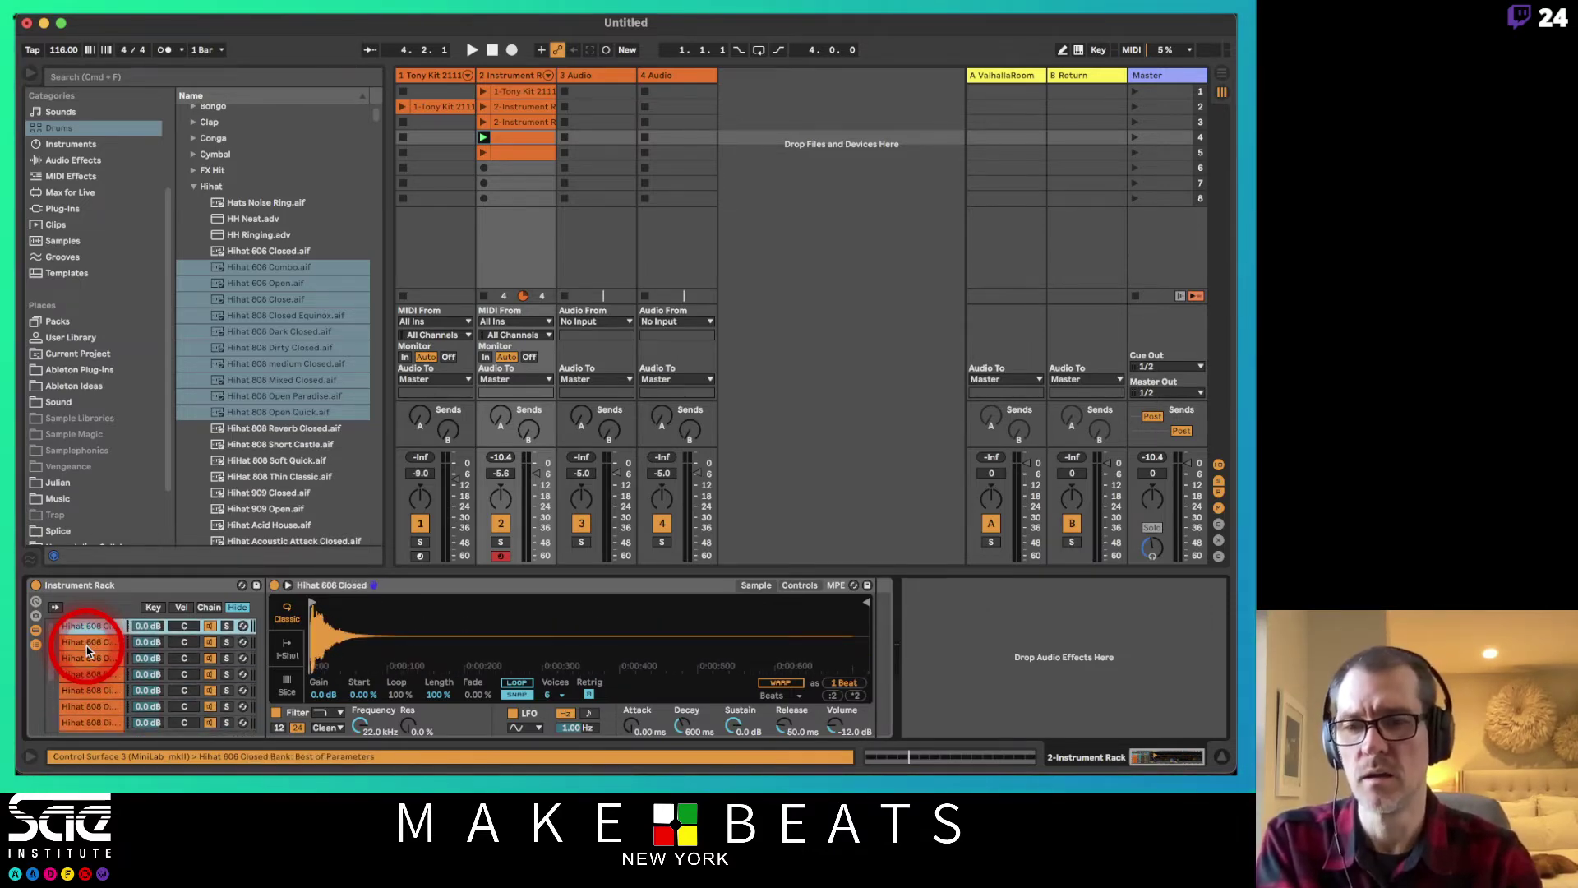
key("Down")
key("Down")
key("Down")
key("Down")
key("Down")
key("Down")
key("Down")
key("Down")
key("Down")
key("Down")
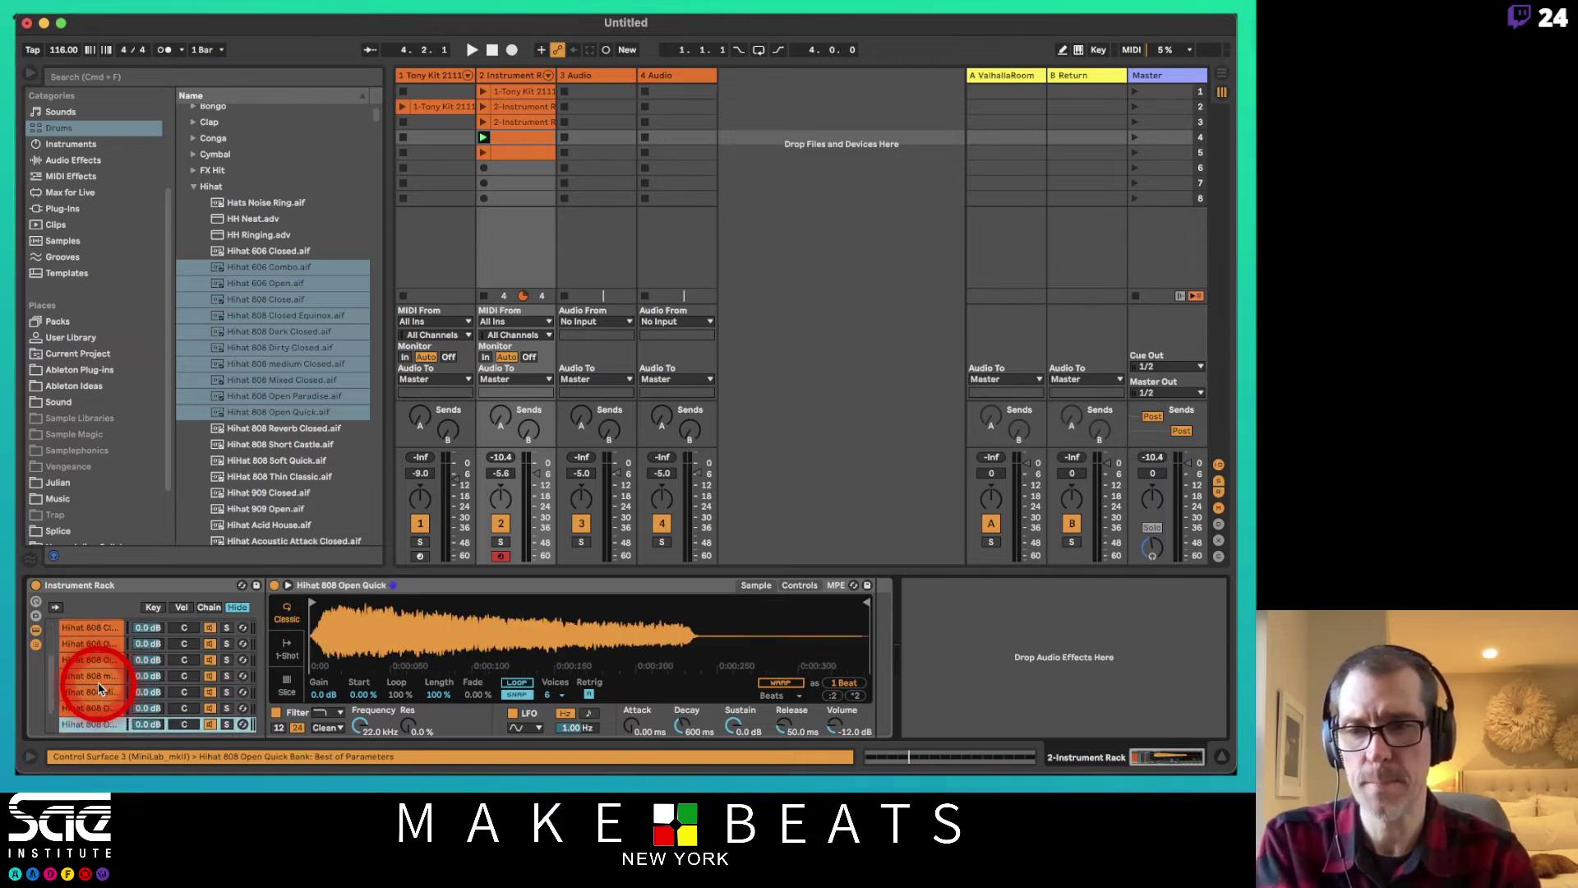
key("Up")
key("Up")
key("Up")
key("Up")
key("Up")
key("Up")
key("Up")
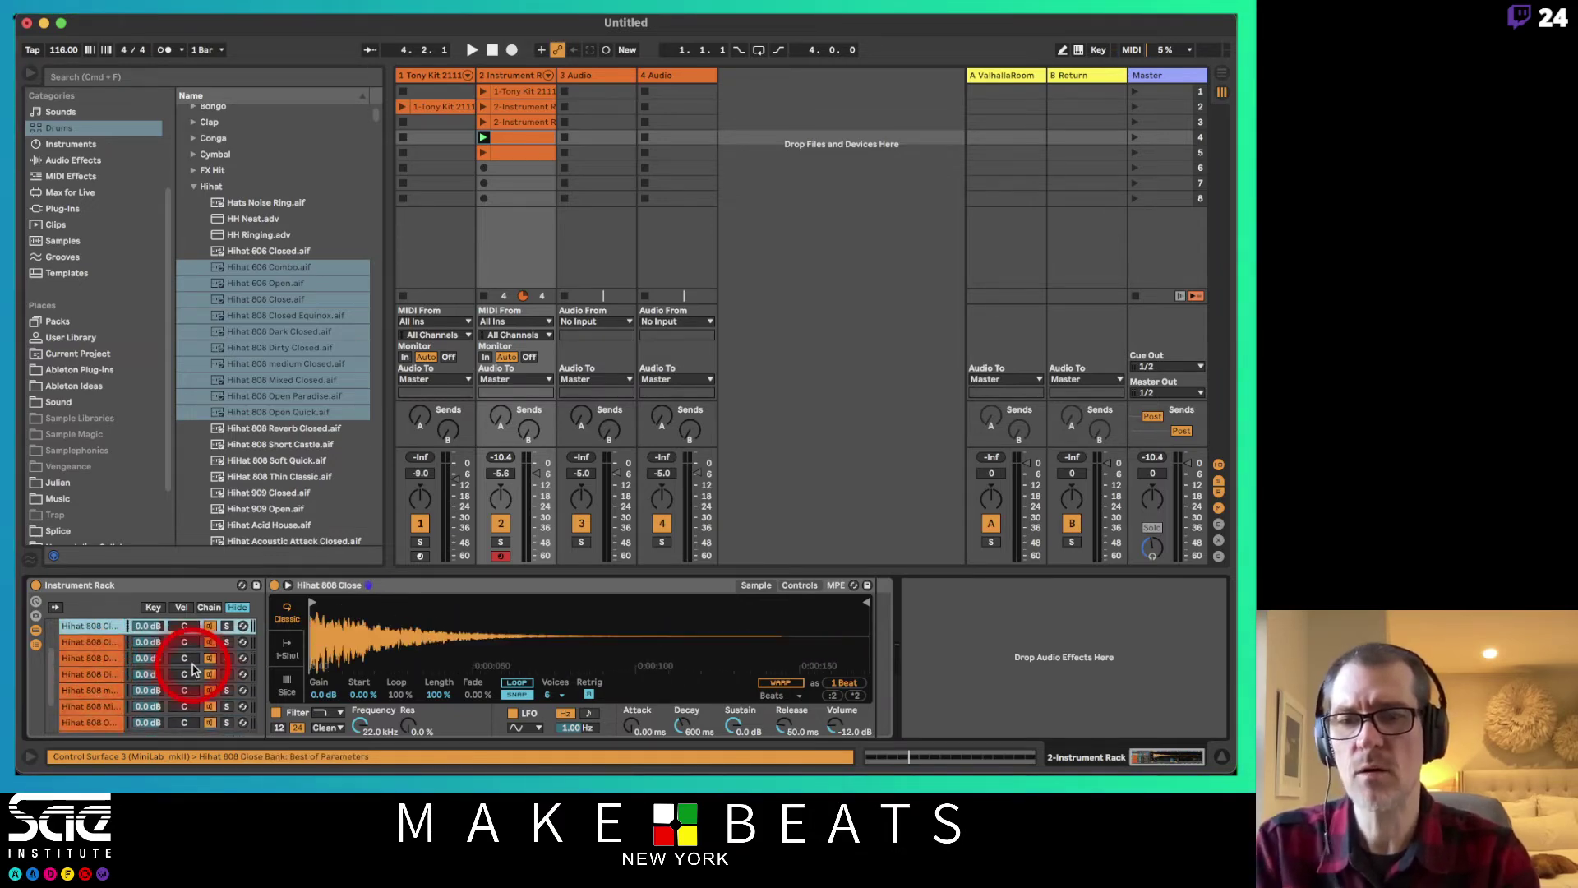
- Show the chain zones and move Hihat 808 Closed Equinox, Dark Closed and Dirty Closed to chain values 1, 2 and 3
left_click(209, 607)
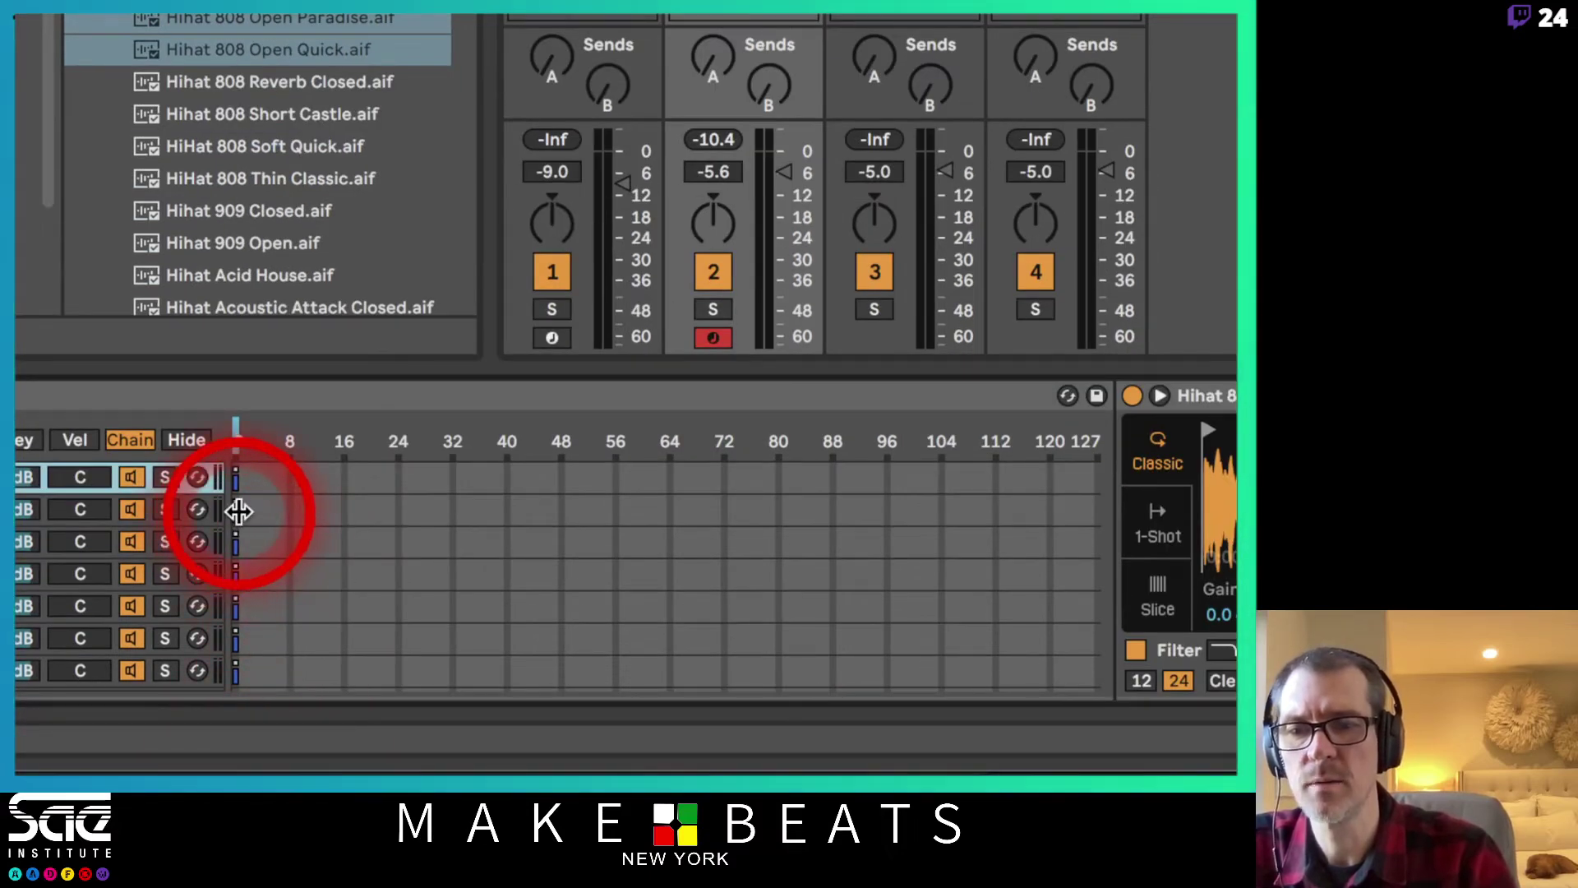
left_click(238, 511)
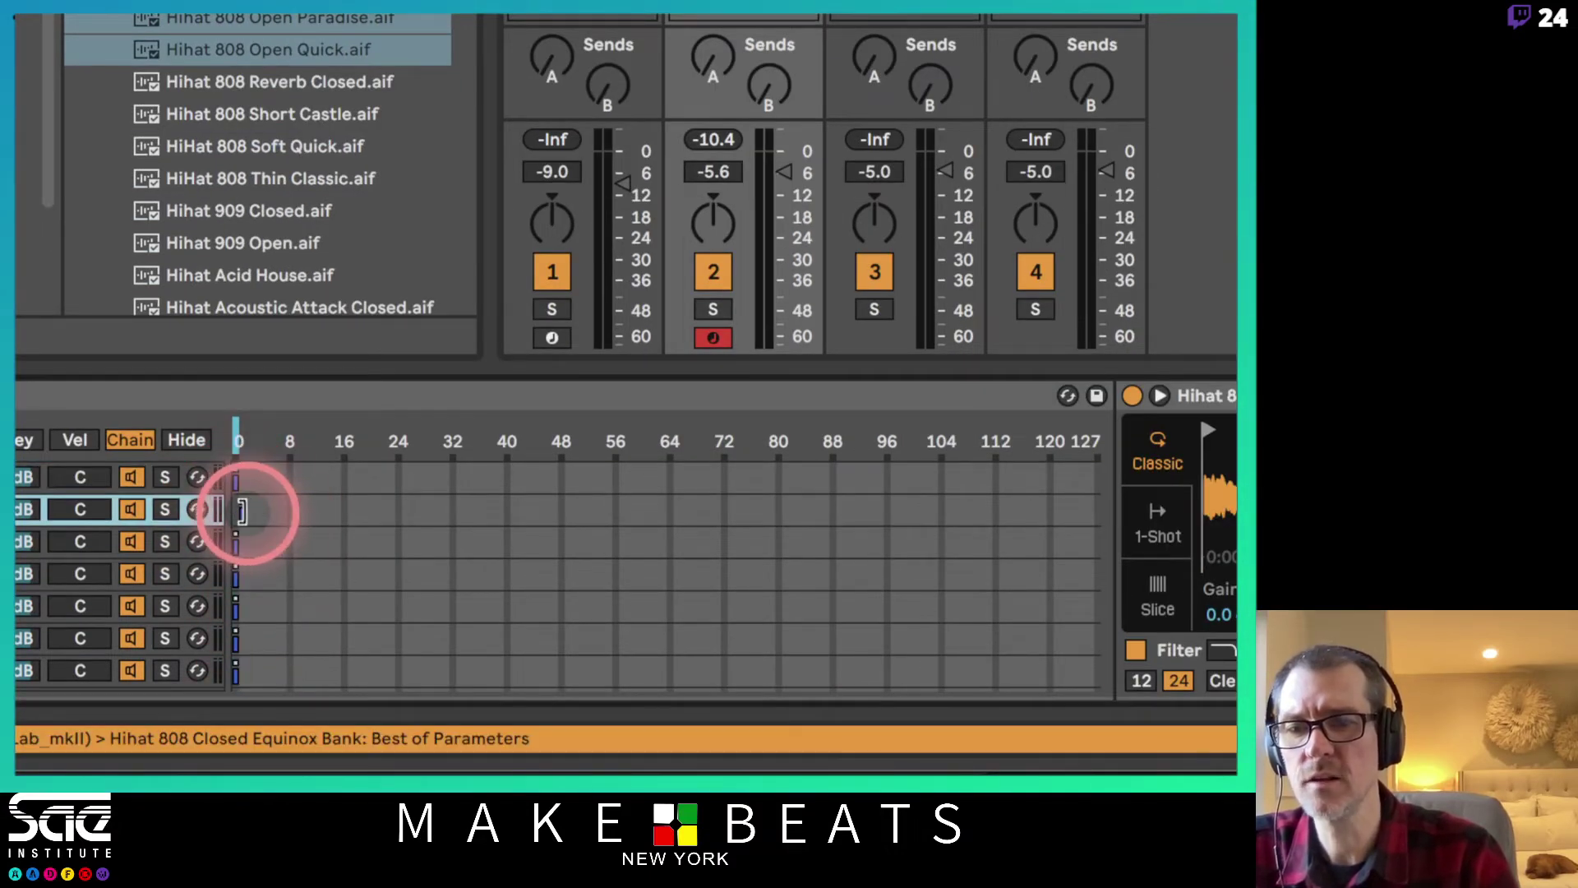
left_click(231, 559)
left_click(238, 544)
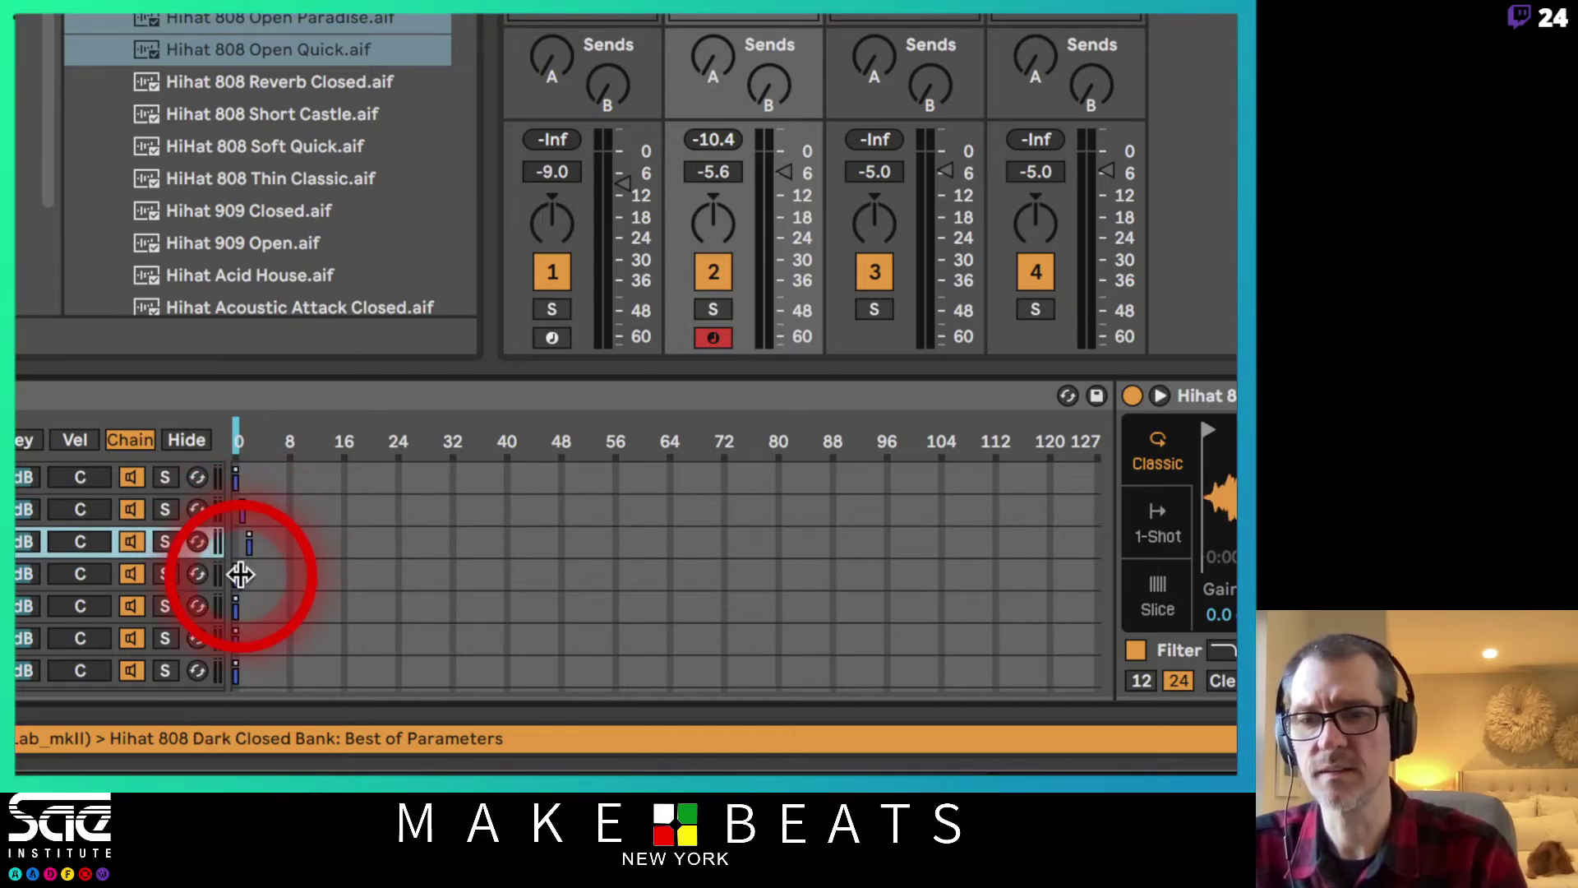
left_click(240, 575)
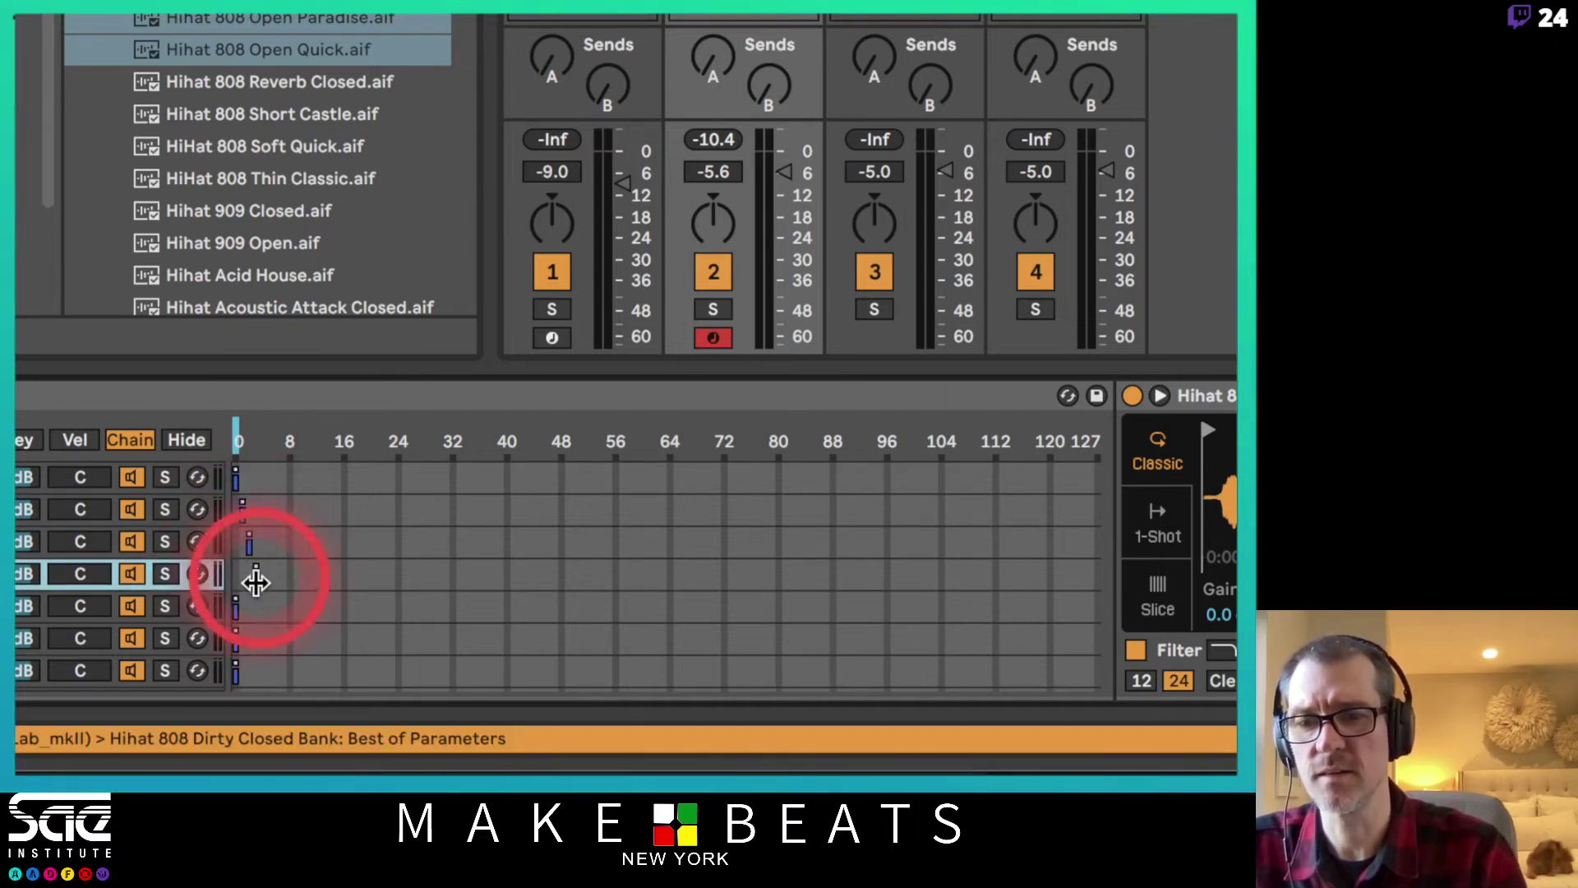
- Move the Hihat 808 medium Closed zone to 4 and place the following 808 chains' zones each one value higher
left_click_drag(236, 609, 263, 609)
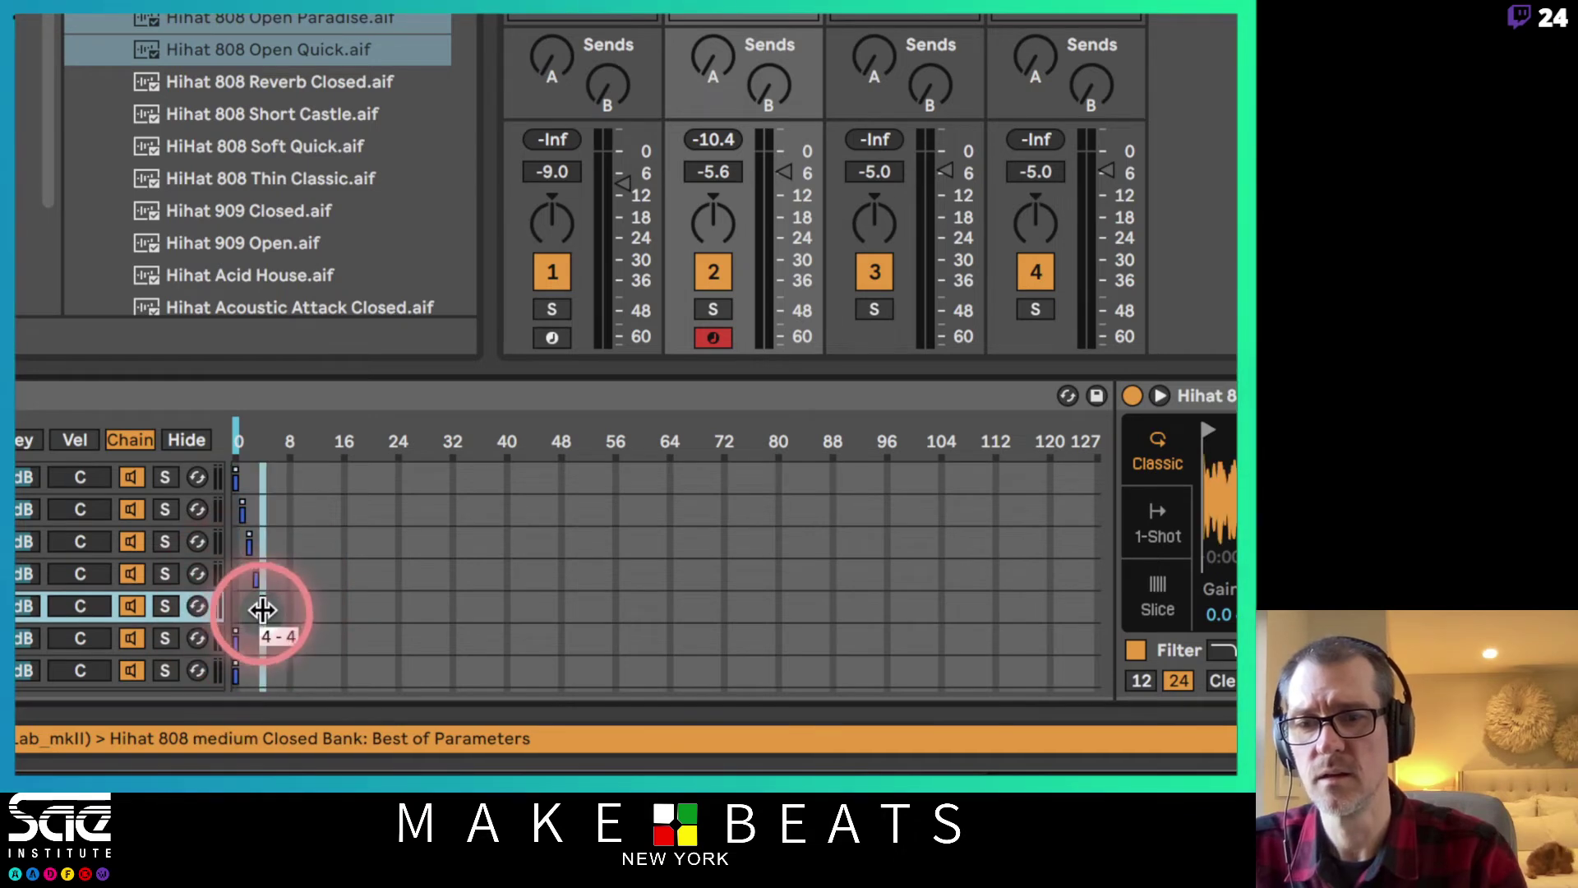
left_click(237, 636)
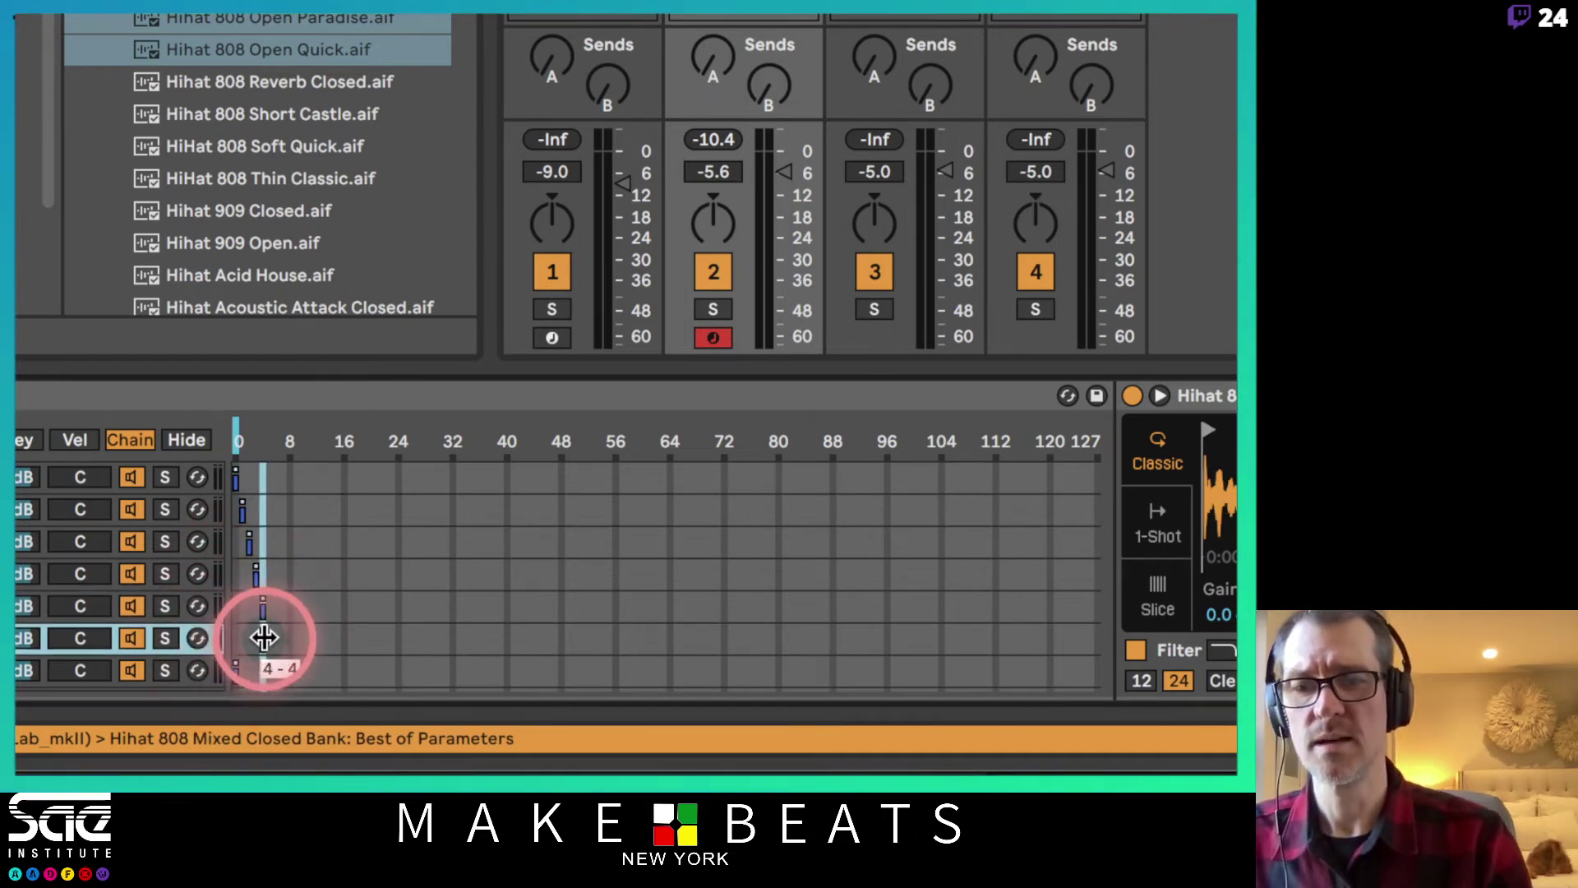
left_click_drag(237, 676, 285, 622)
scroll(276, 663, "down", 3)
scroll(285, 622, "up", 3)
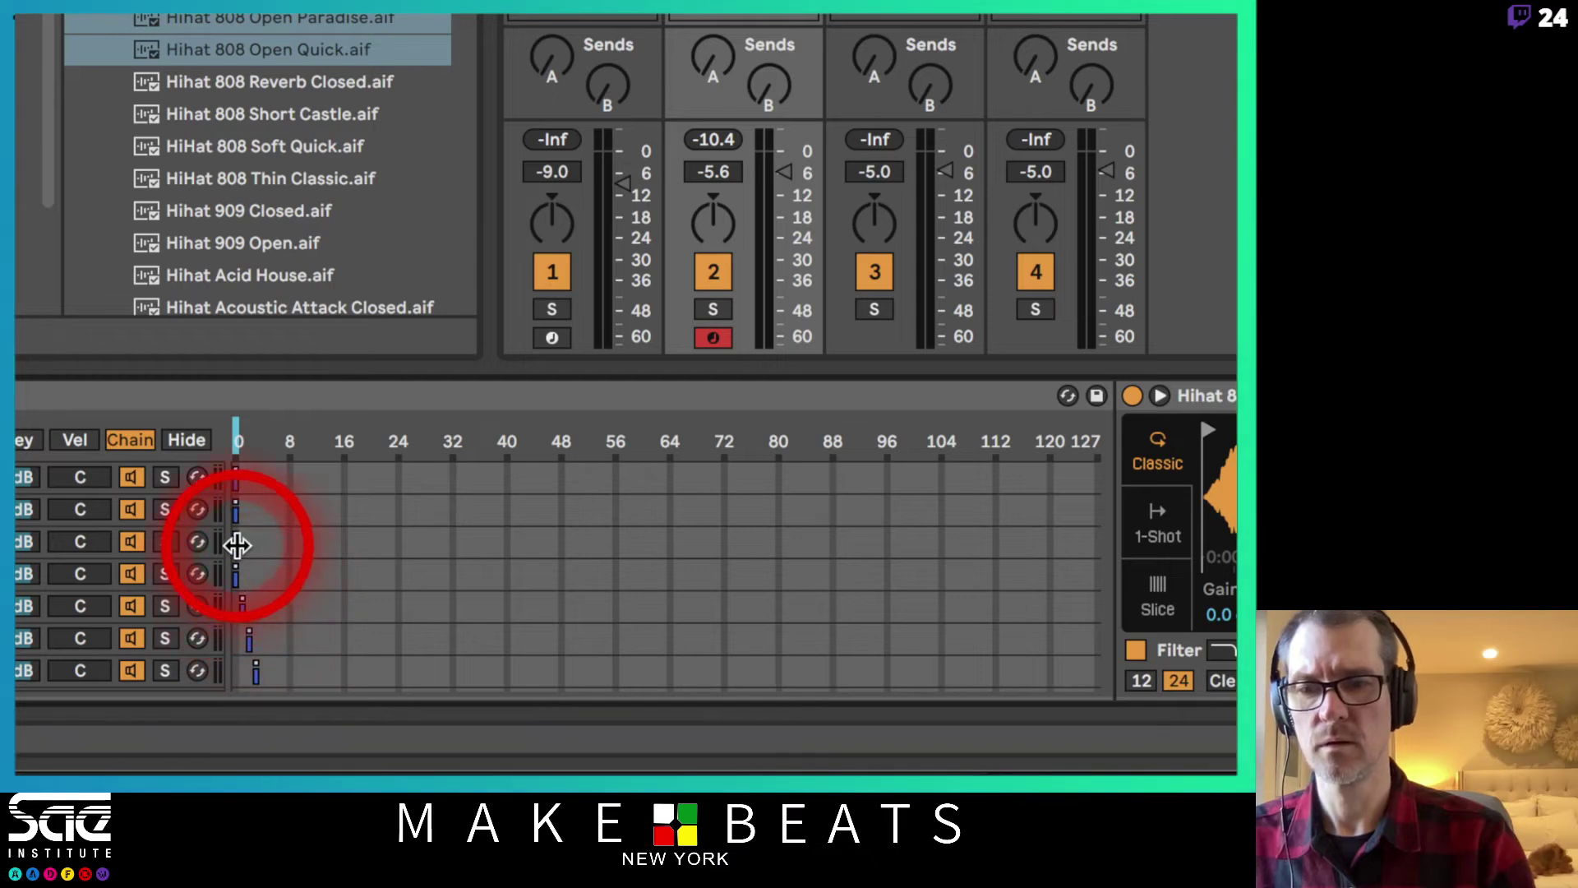
- Move the chain zones of Hihat 606 Open, 606 Combo and 606 Closed to values 8, 9 and 10
left_click_drag(238, 549, 249, 549)
scroll(280, 547, "down", 5)
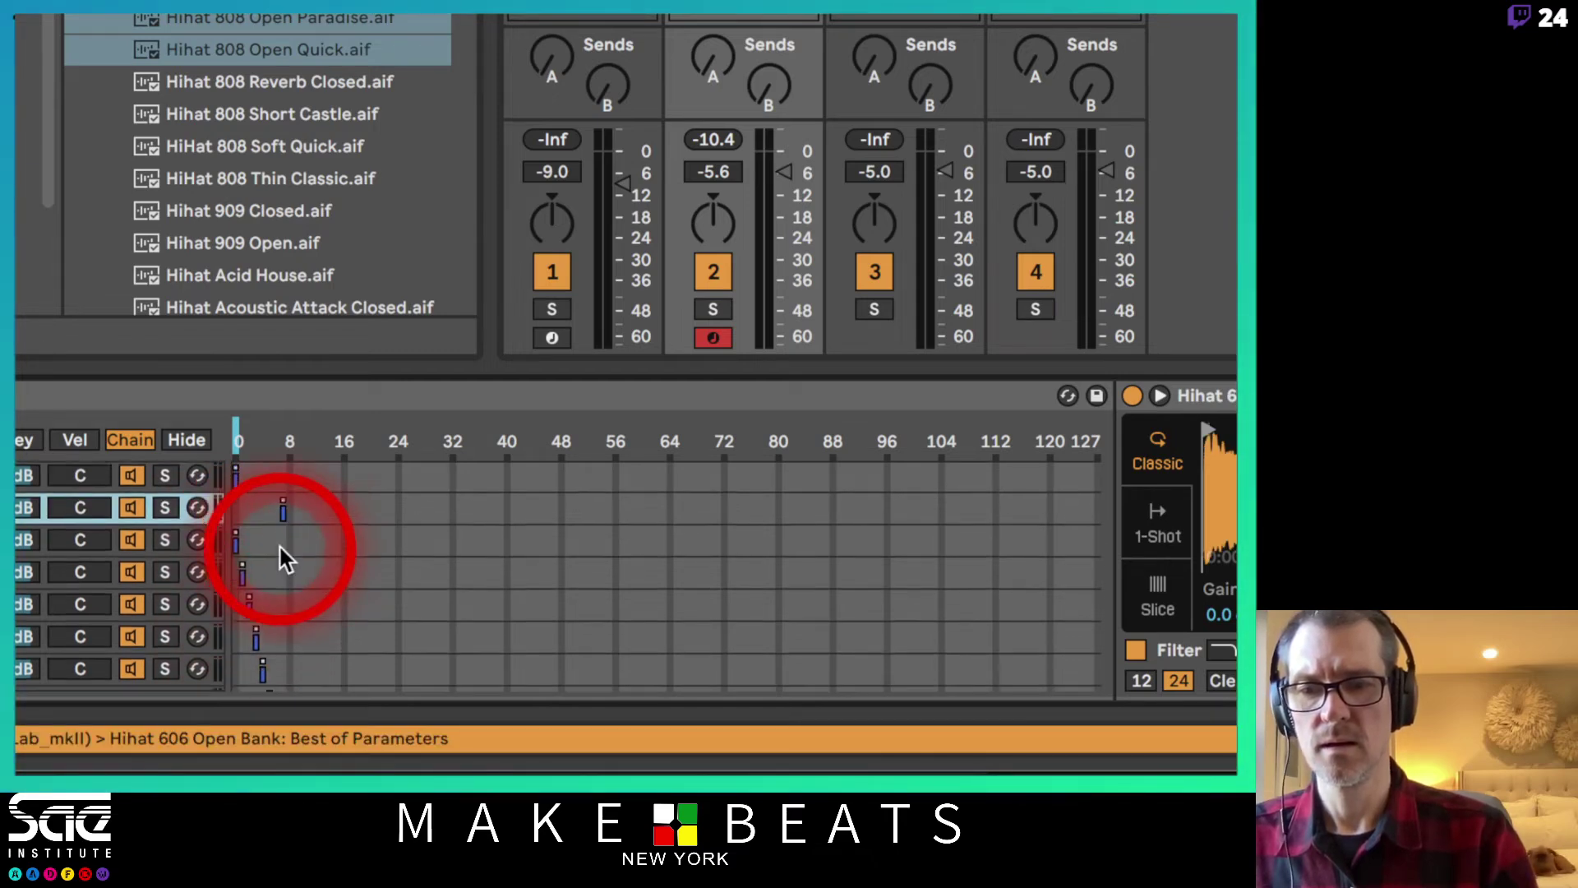
scroll(280, 547, "up", 5)
left_click_drag(279, 545, 289, 546)
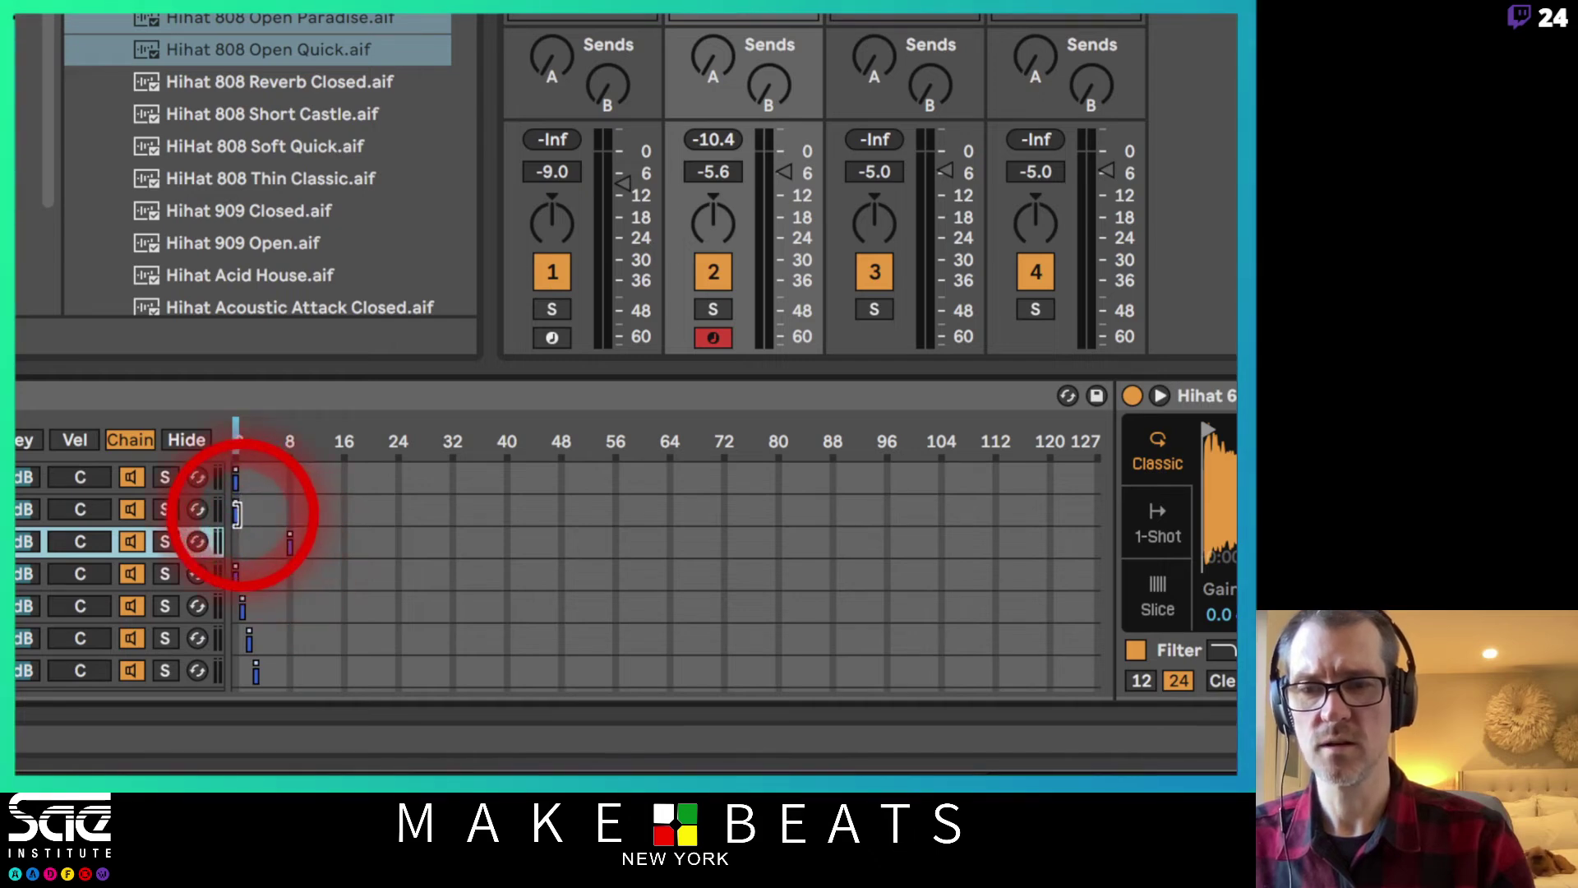
left_click_drag(237, 515, 292, 523)
left_click_drag(236, 477, 303, 477)
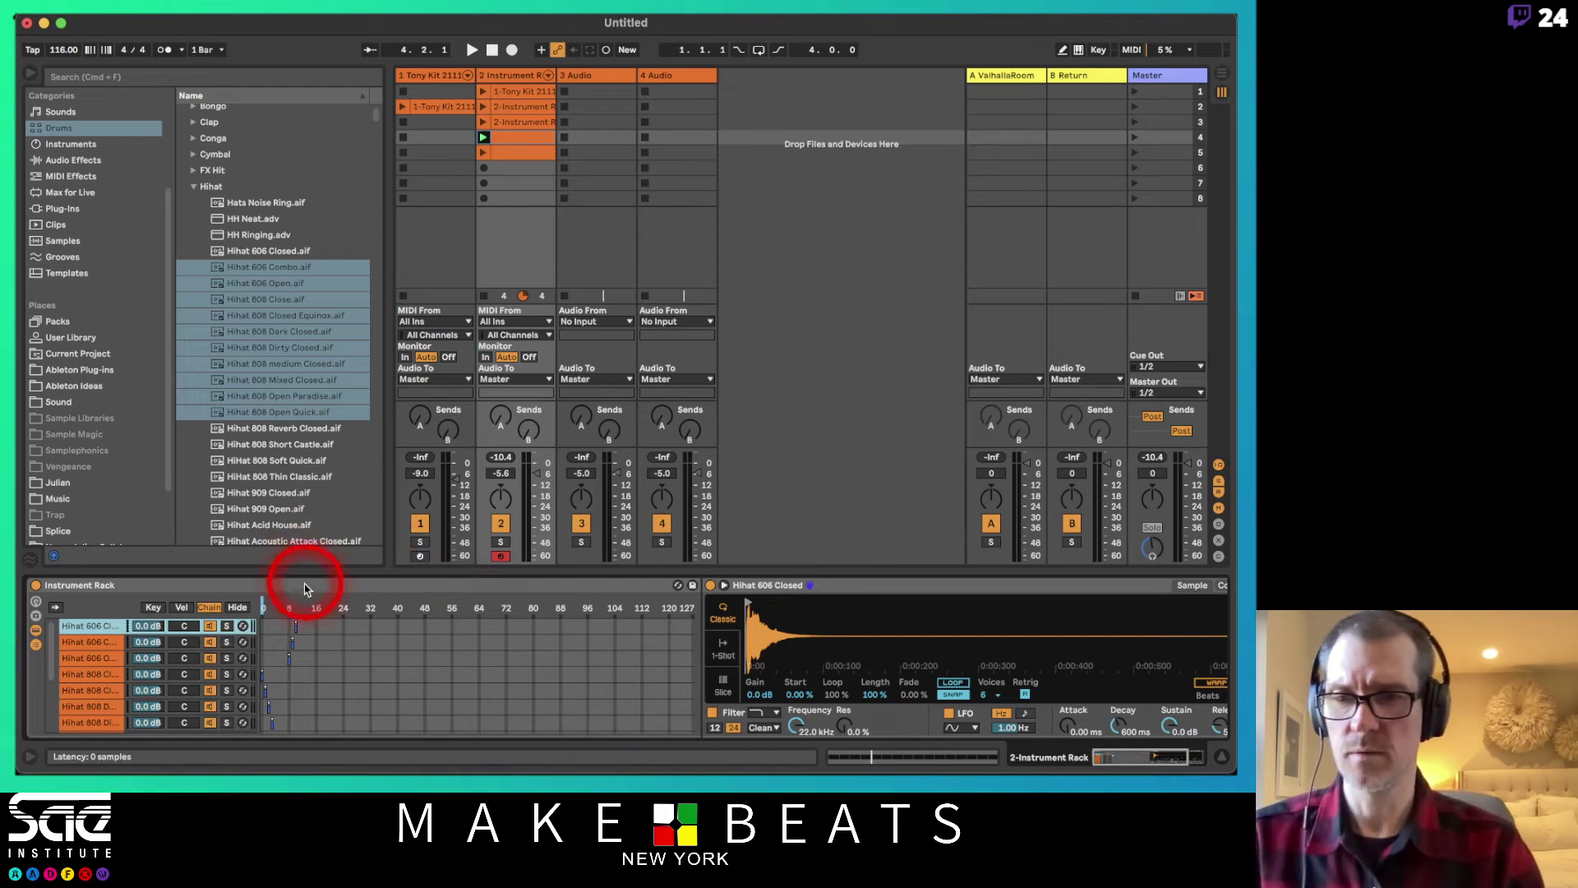
- Map the Instrument Rack's chain selector to Macro 1 and select the Hihat 606 Closed chain
right_click(282, 603)
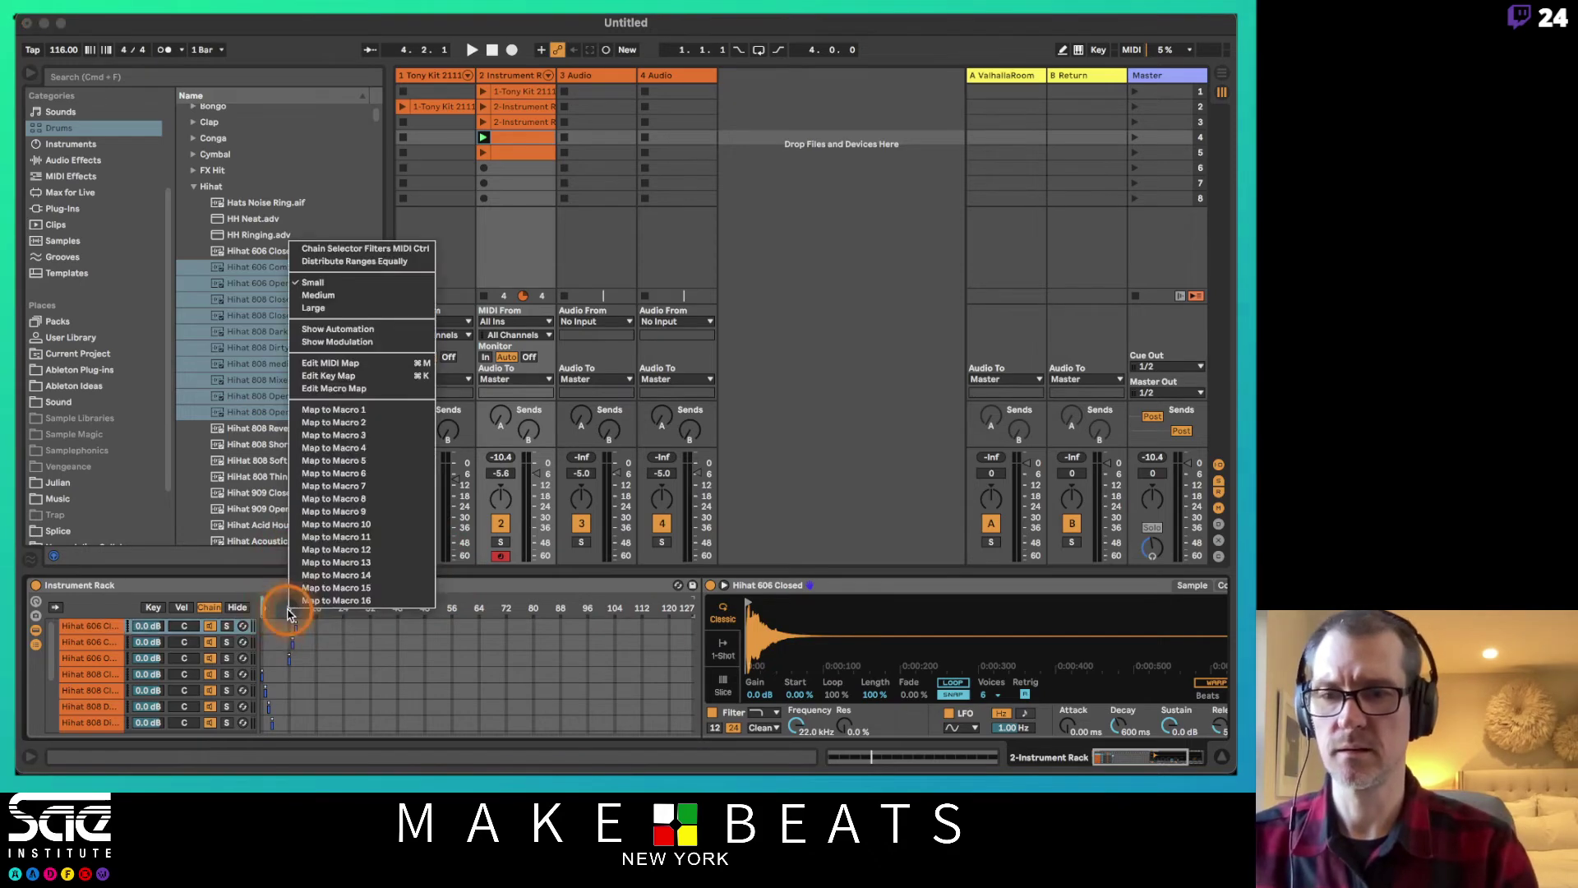
left_click(343, 410)
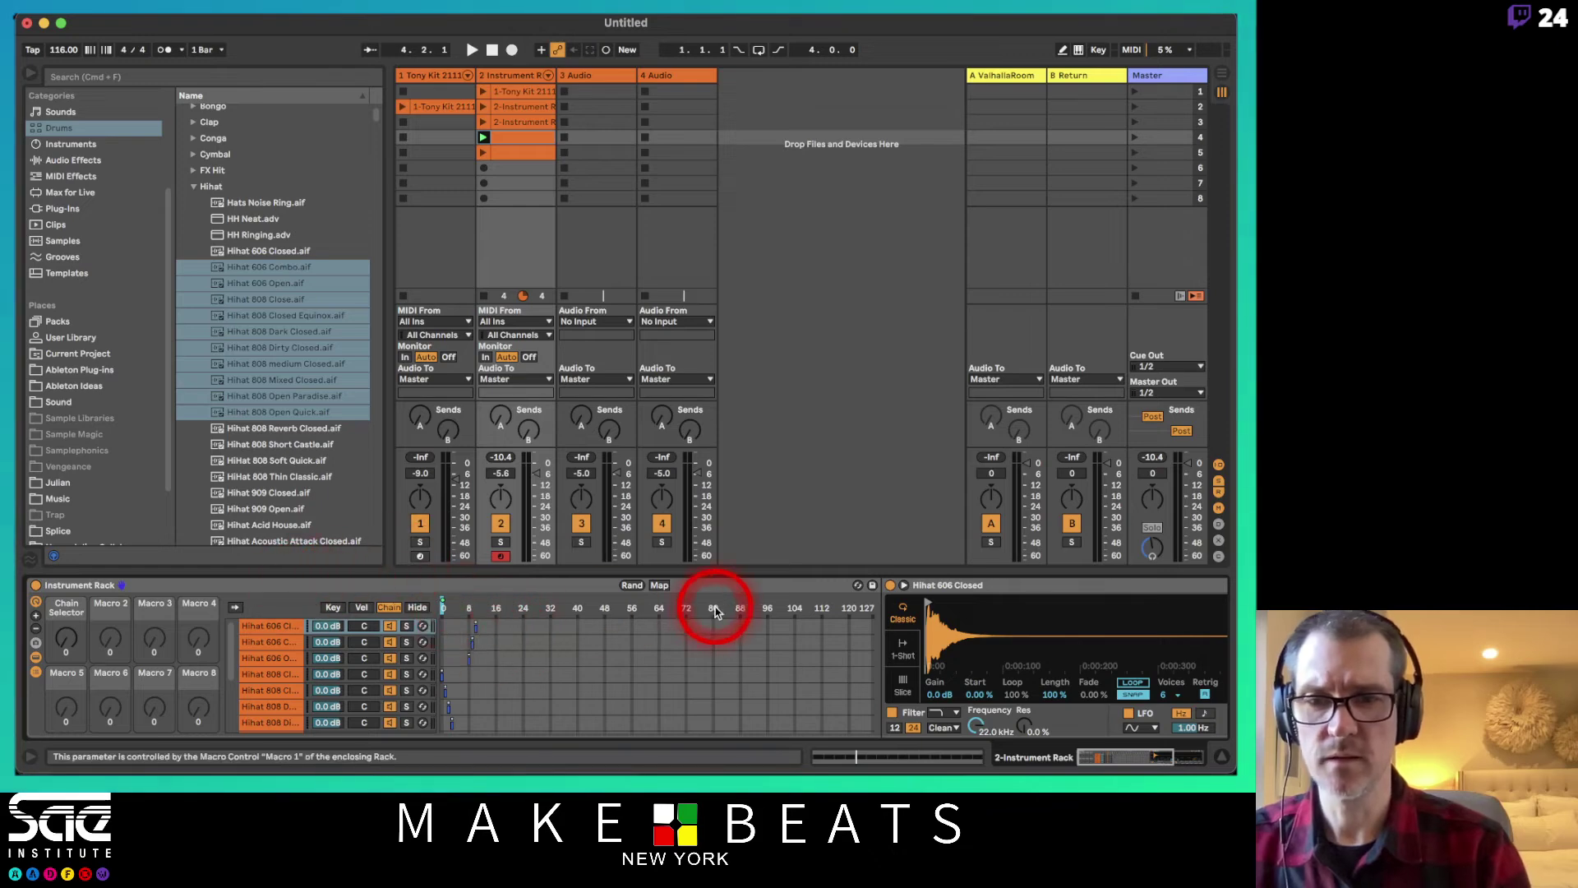
left_click(474, 629)
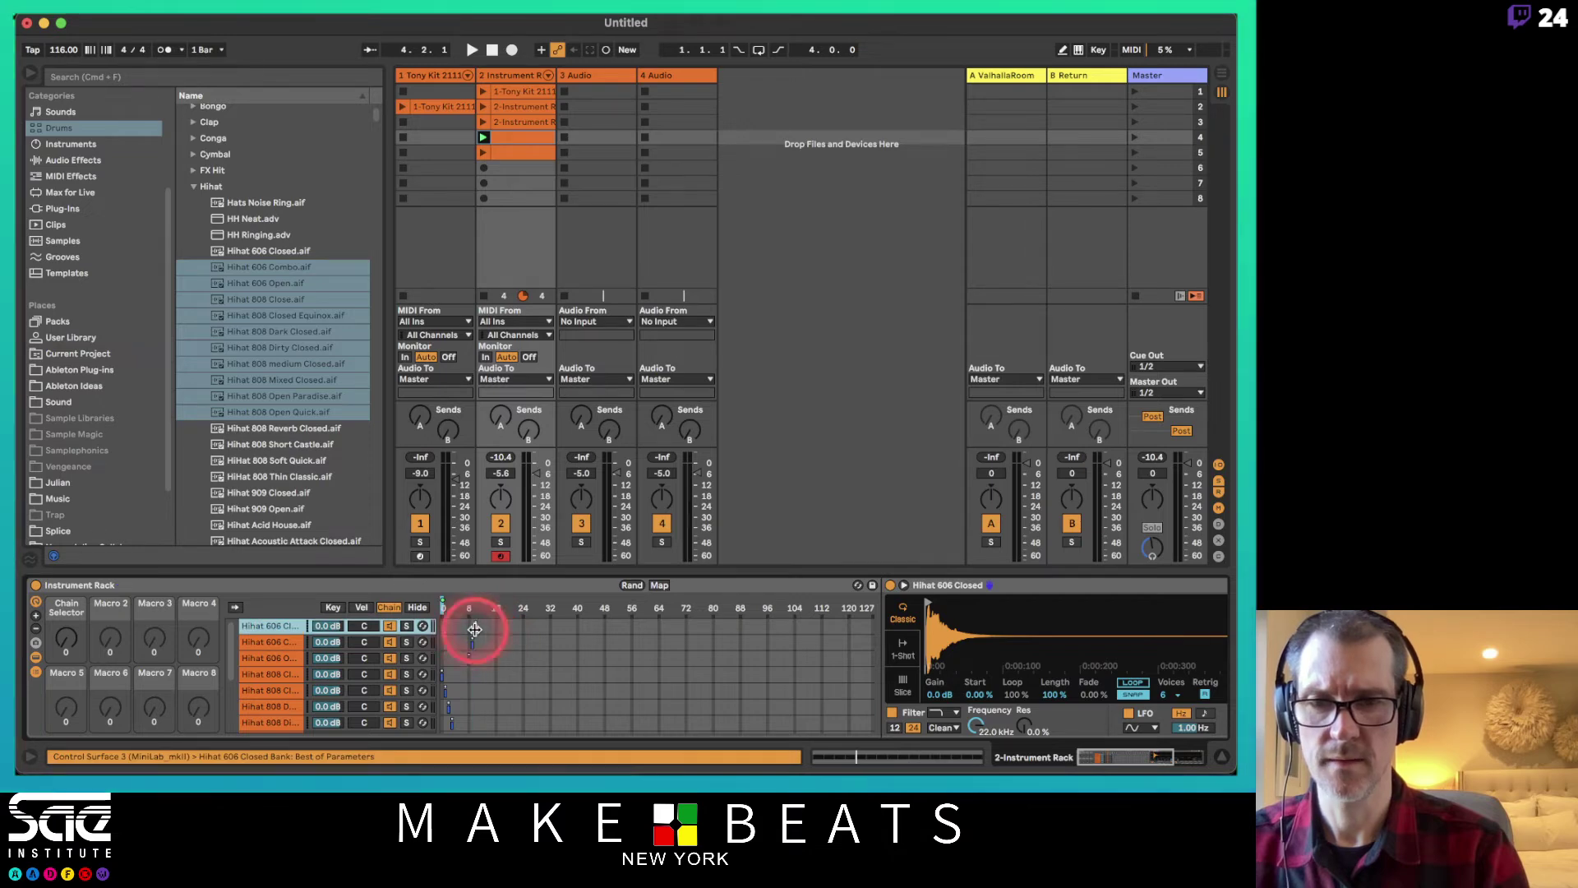
- Limit the chain selector's macro mapping to a maximum of 10 and leave macro mapping mode
left_click(659, 586)
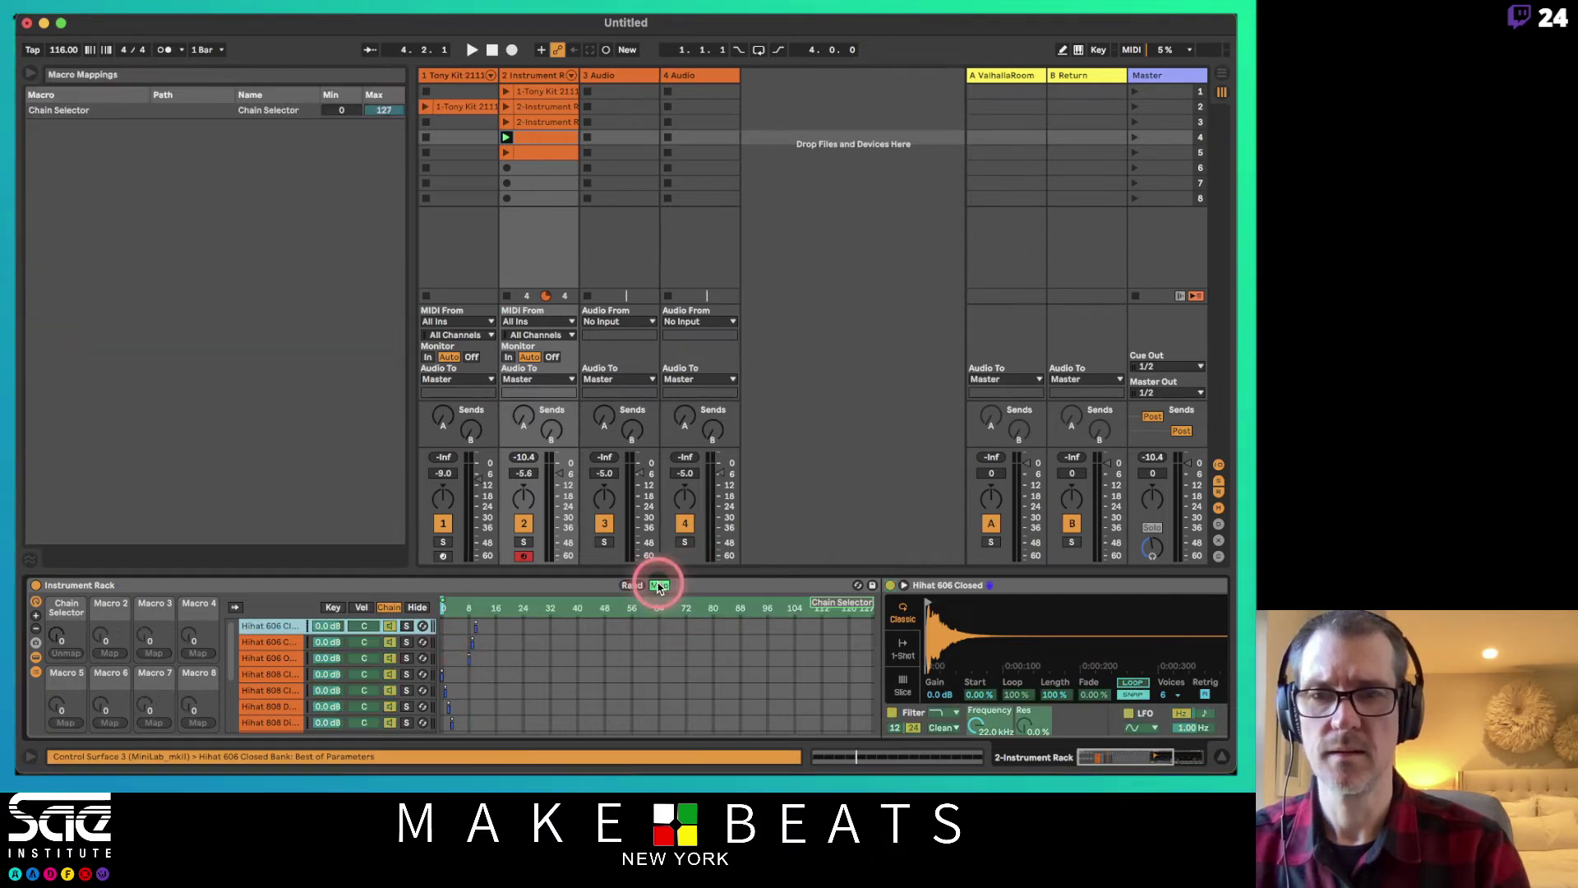
left_click(386, 115)
type("10")
key("Return")
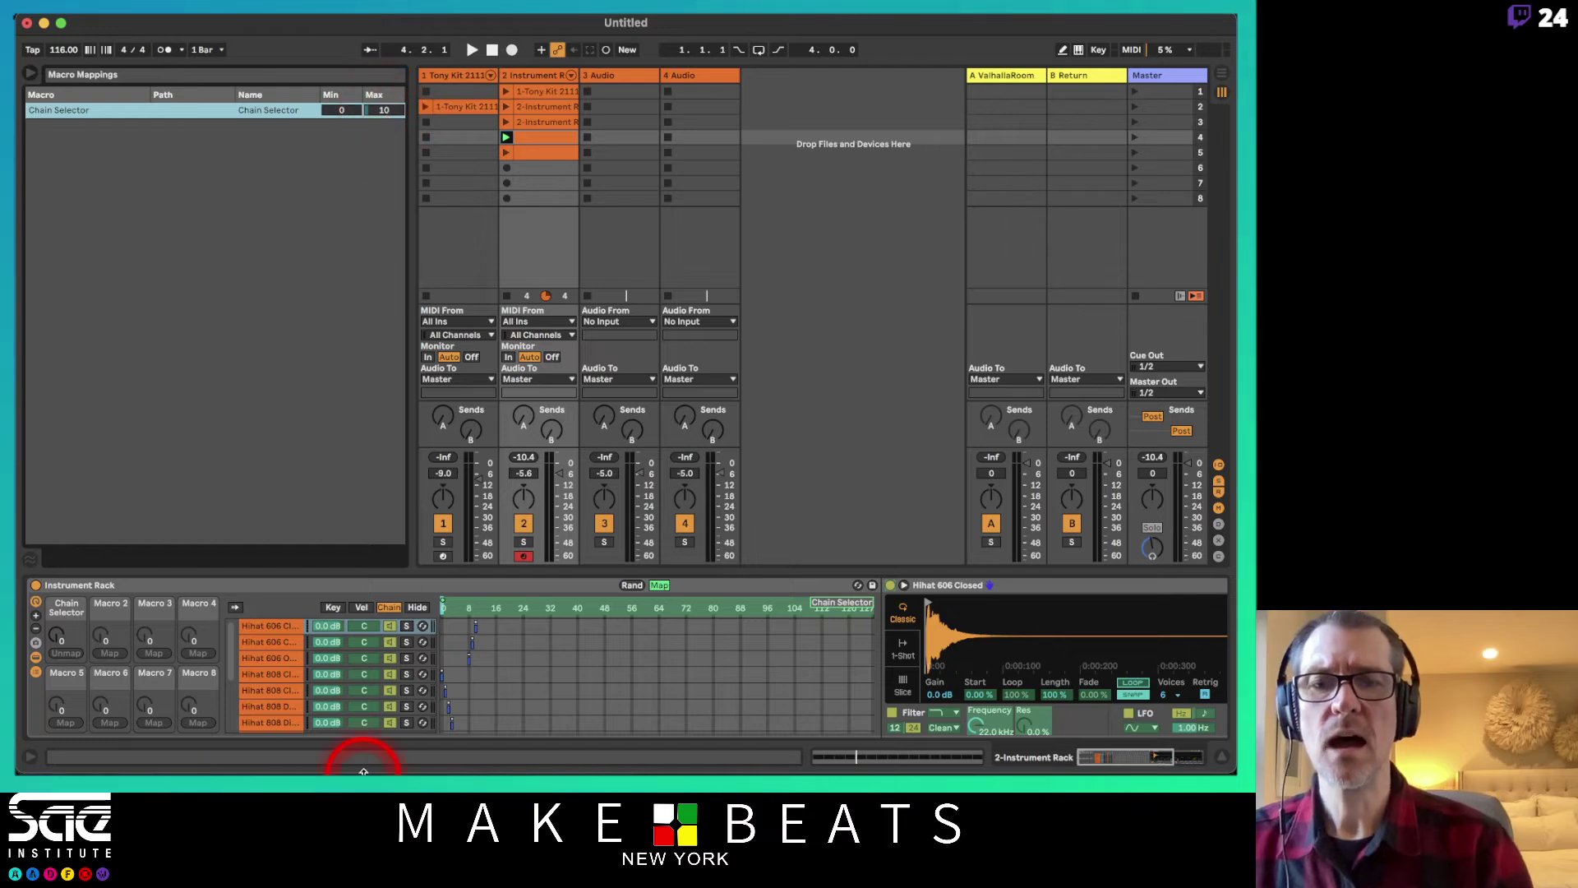
left_click(659, 585)
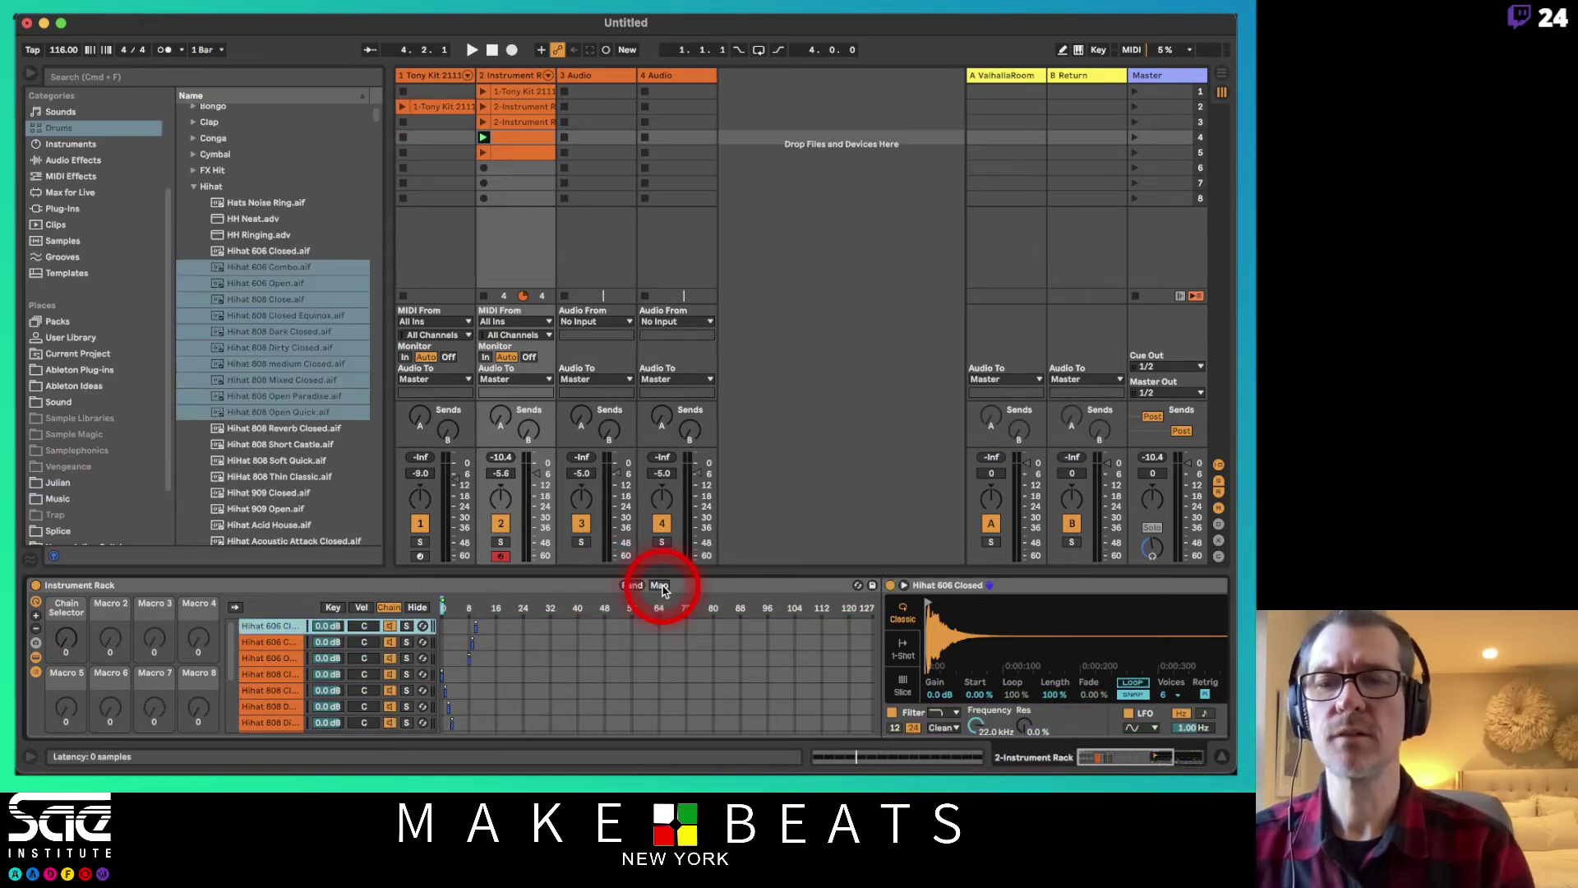
- Insert the Max for Live LFO MIDI effect before the Instrument Rack and map it to the Chain Selector macro
left_click(194, 189)
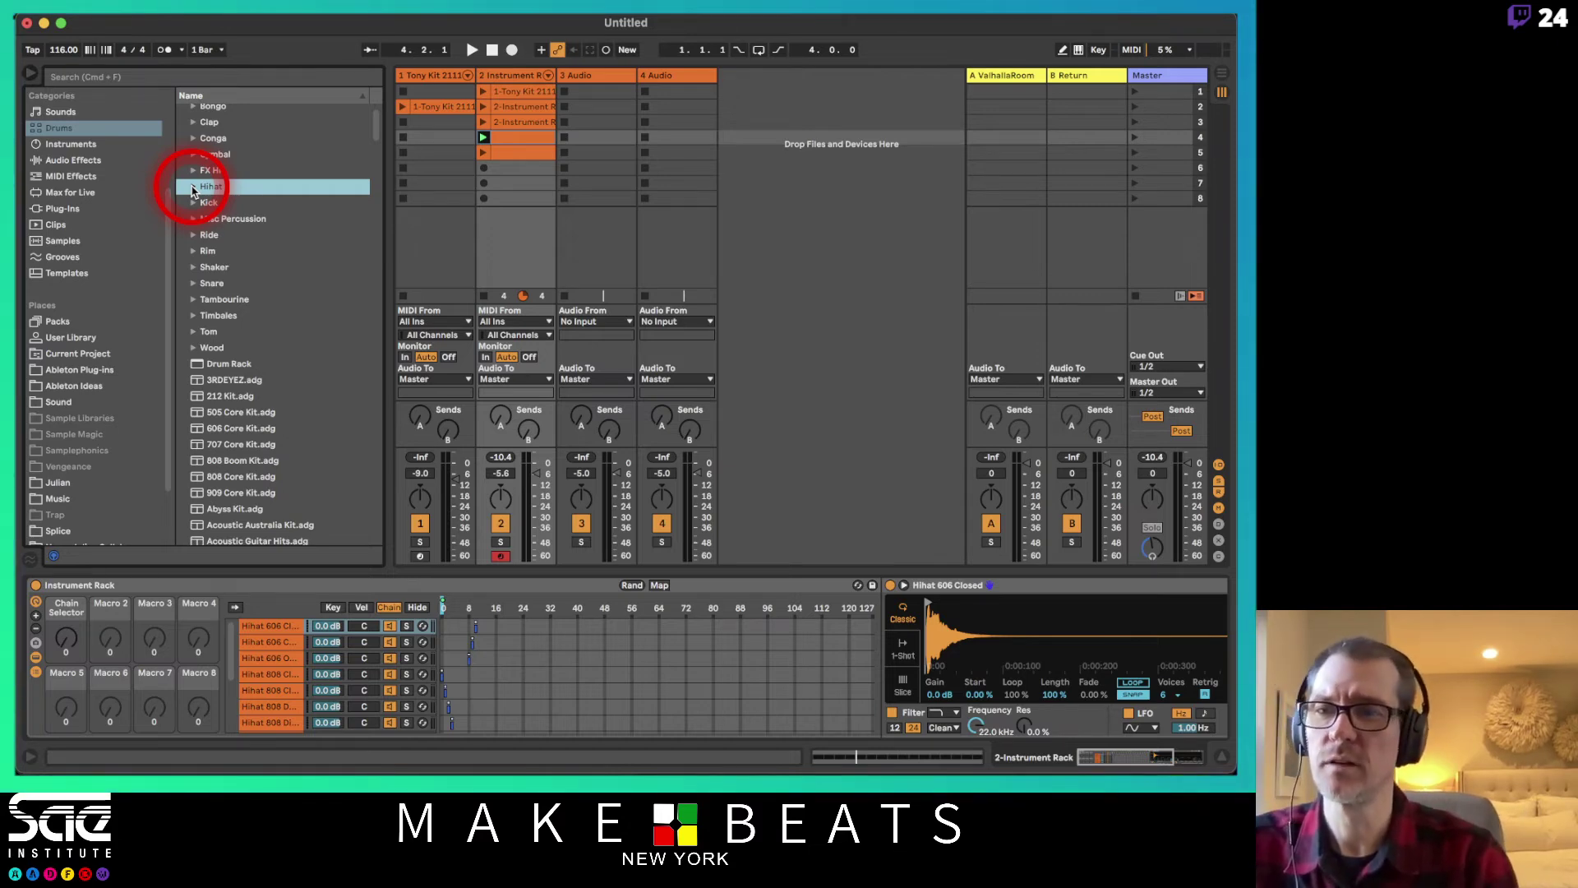
left_click(69, 194)
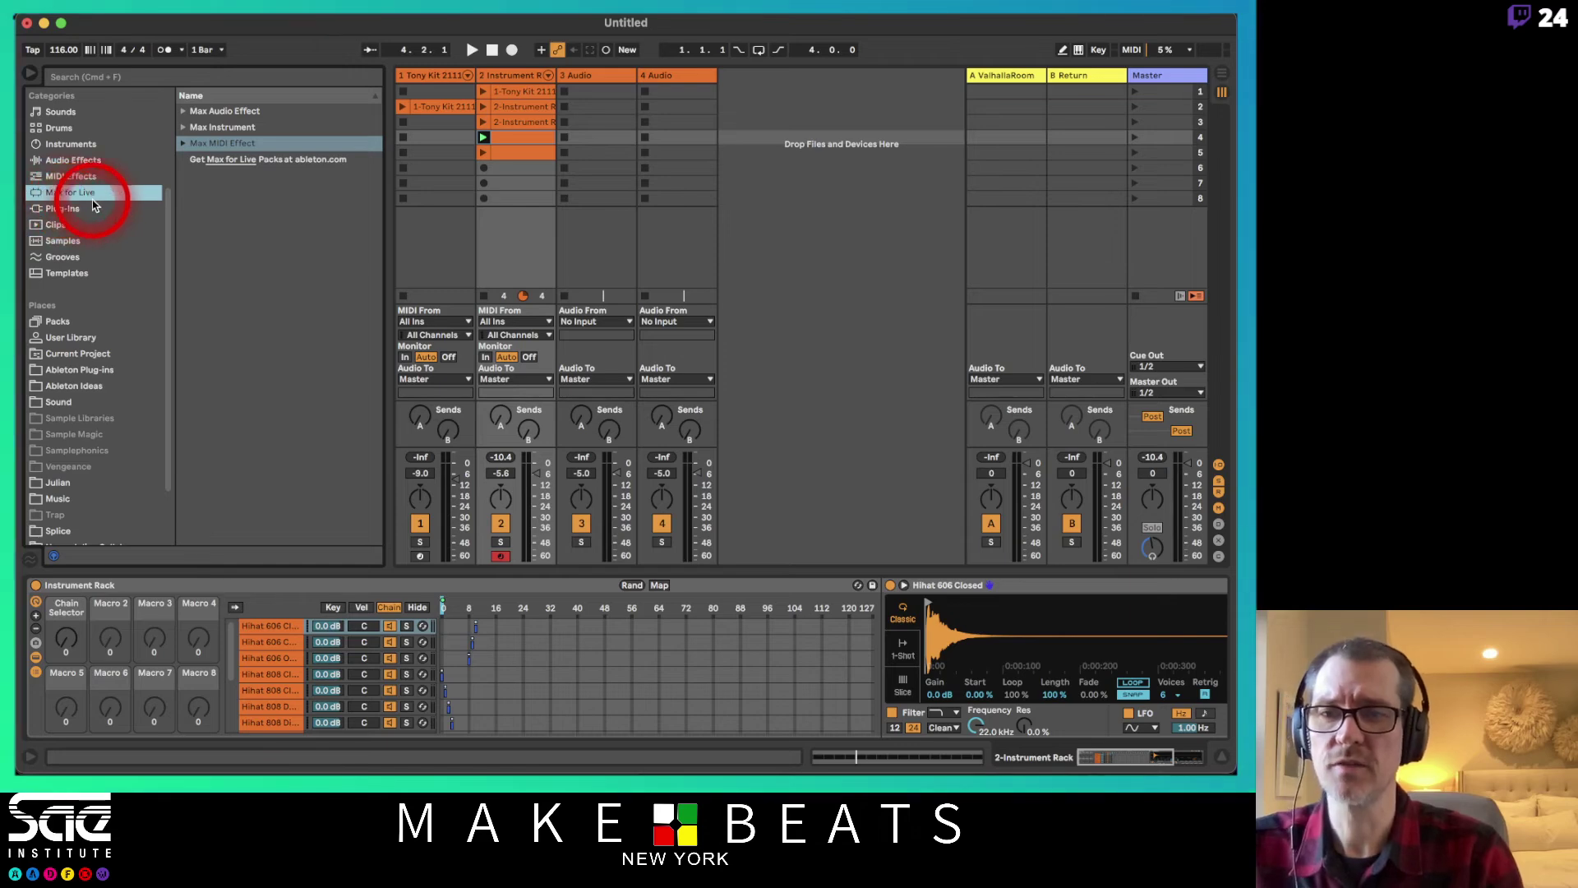
left_click(184, 144)
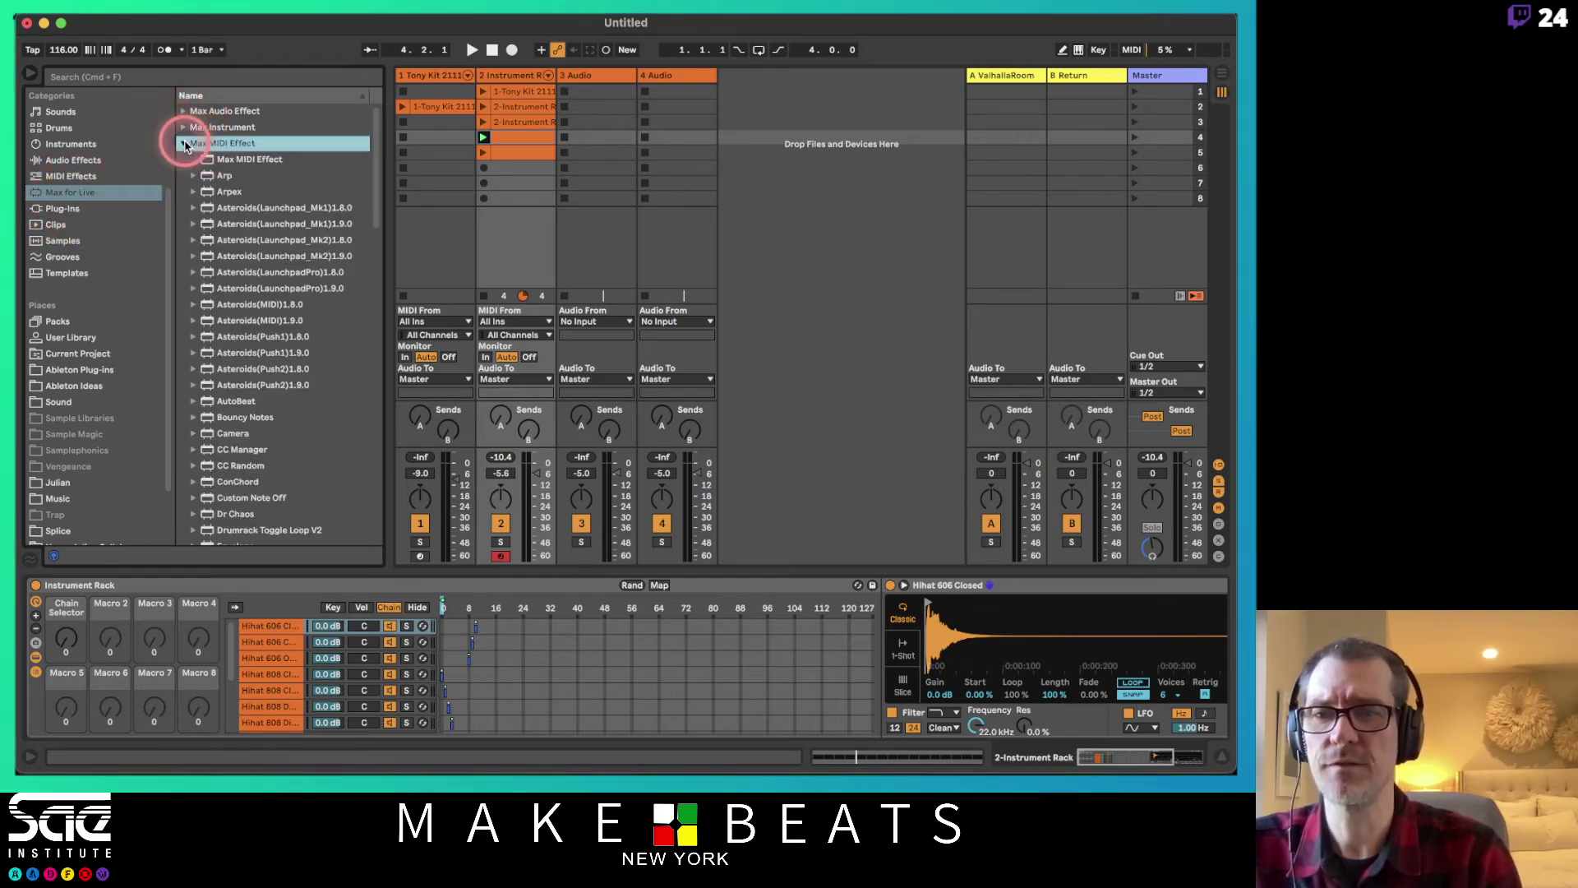
scroll(247, 209, "down", 10)
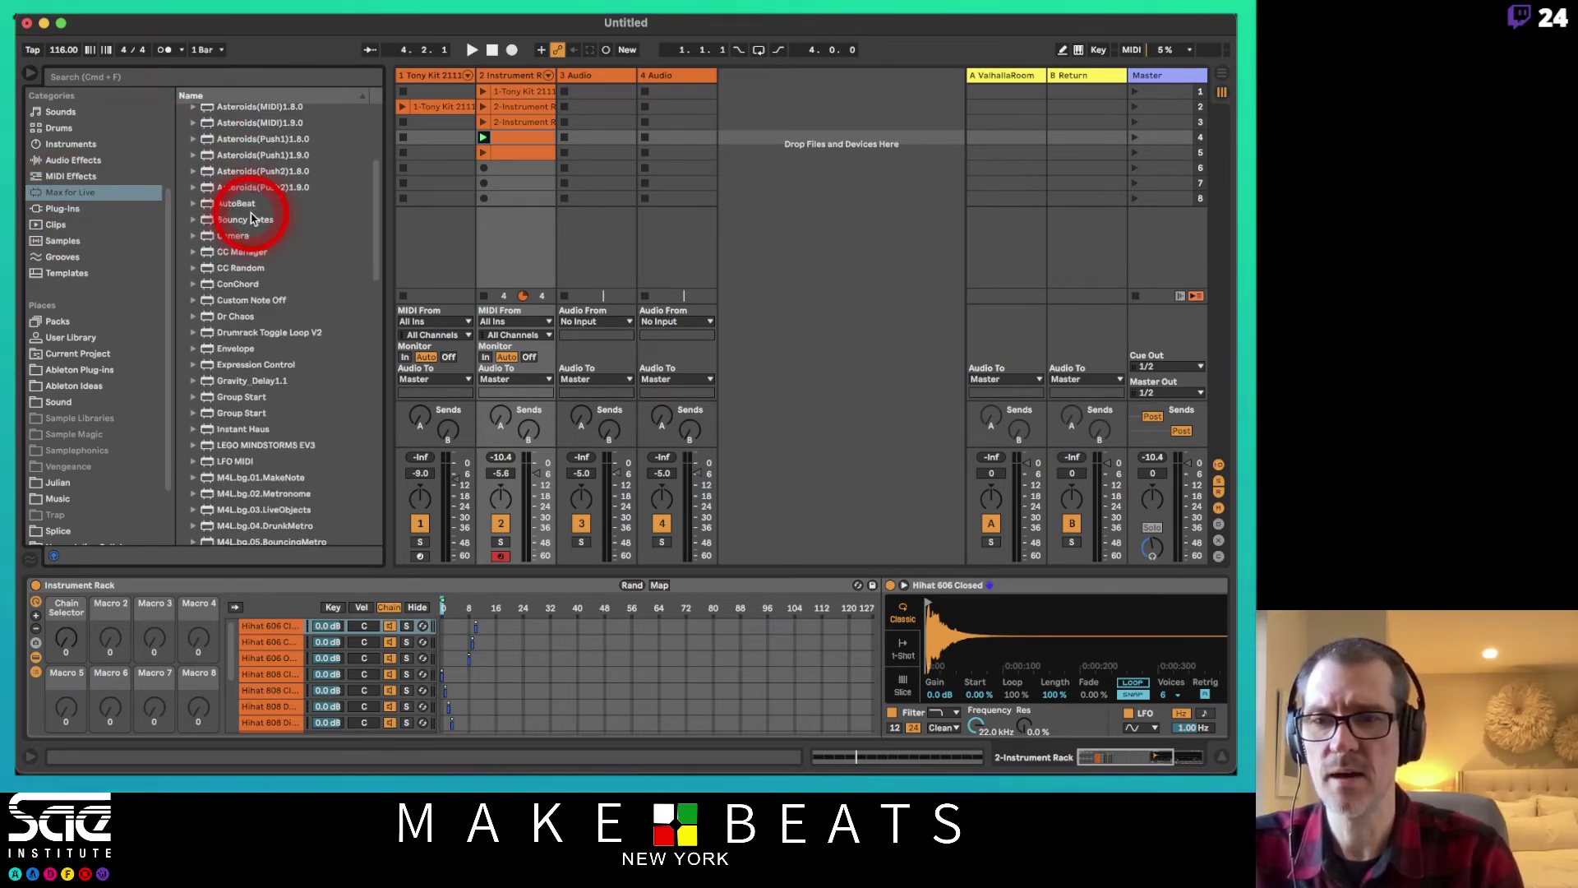
left_click(228, 345)
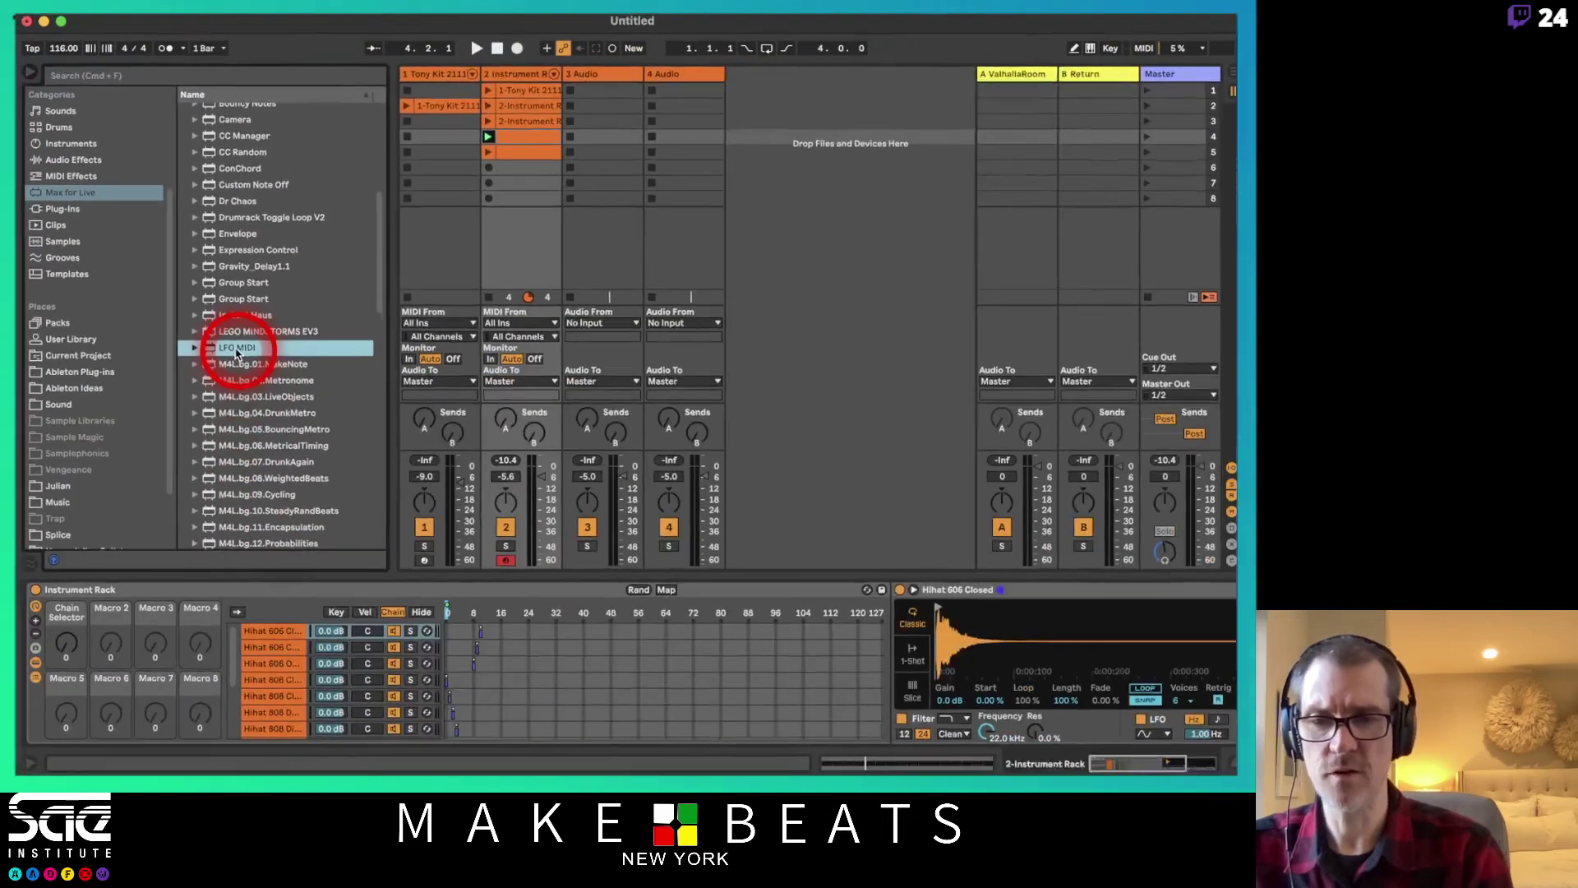
mouse_move(234, 351)
left_mouse_down()
mouse_move(31, 649)
mouse_move(64, 646)
left_mouse_up()
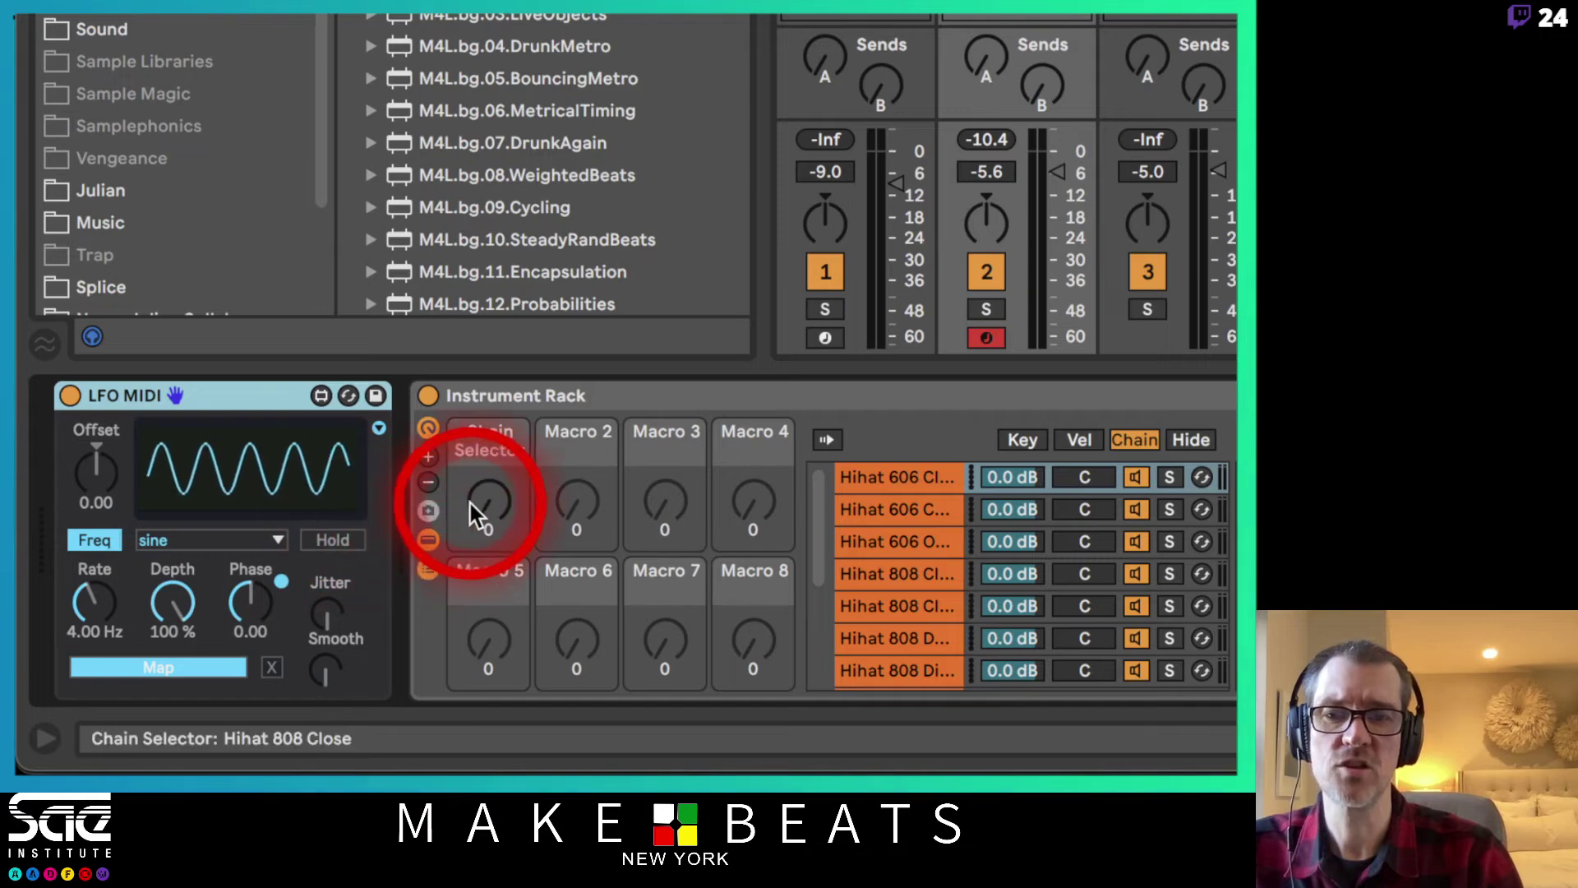
left_click(175, 663)
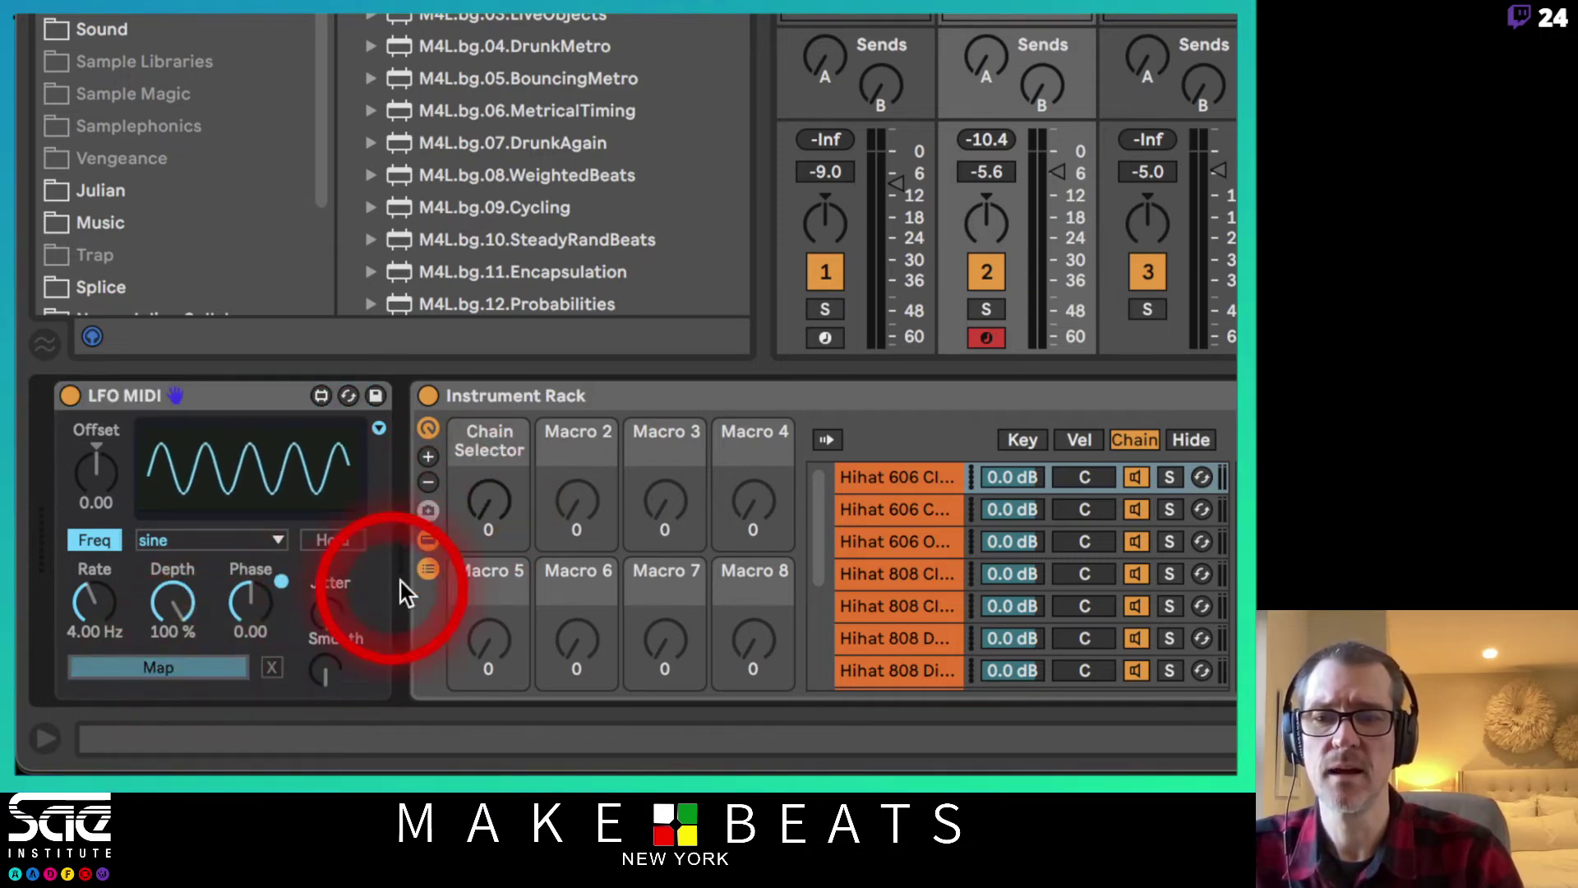
left_click(497, 511)
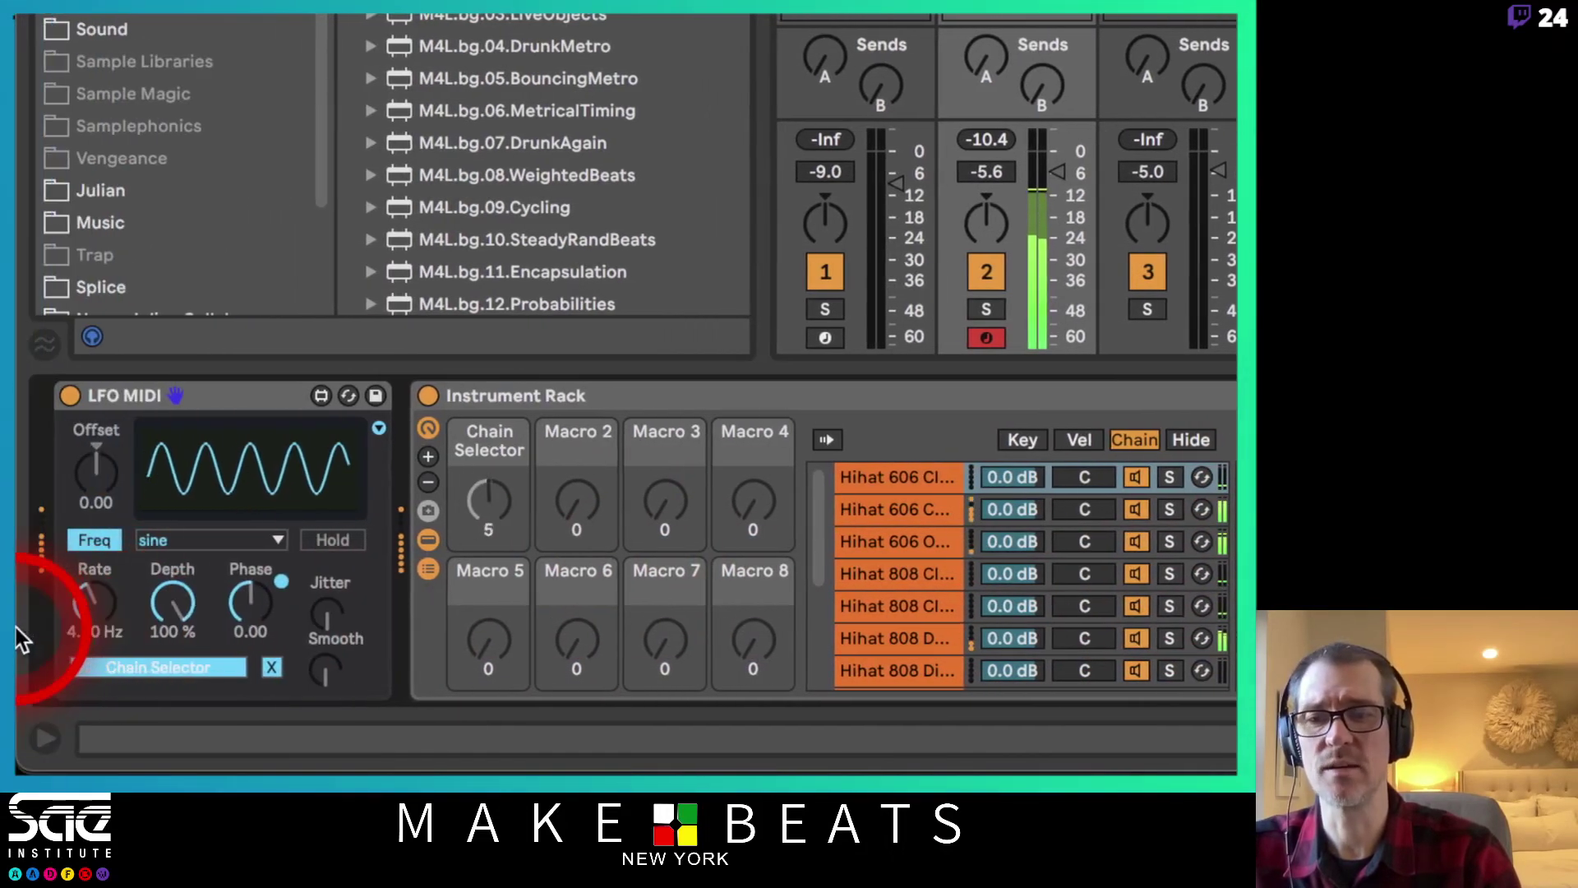
- Set the LFO to the random waveform and sync its rate to the tempo at 1/16
mouse_move(95, 600)
left_mouse_down()
mouse_move(89, 663)
mouse_move(92, 630)
left_mouse_up()
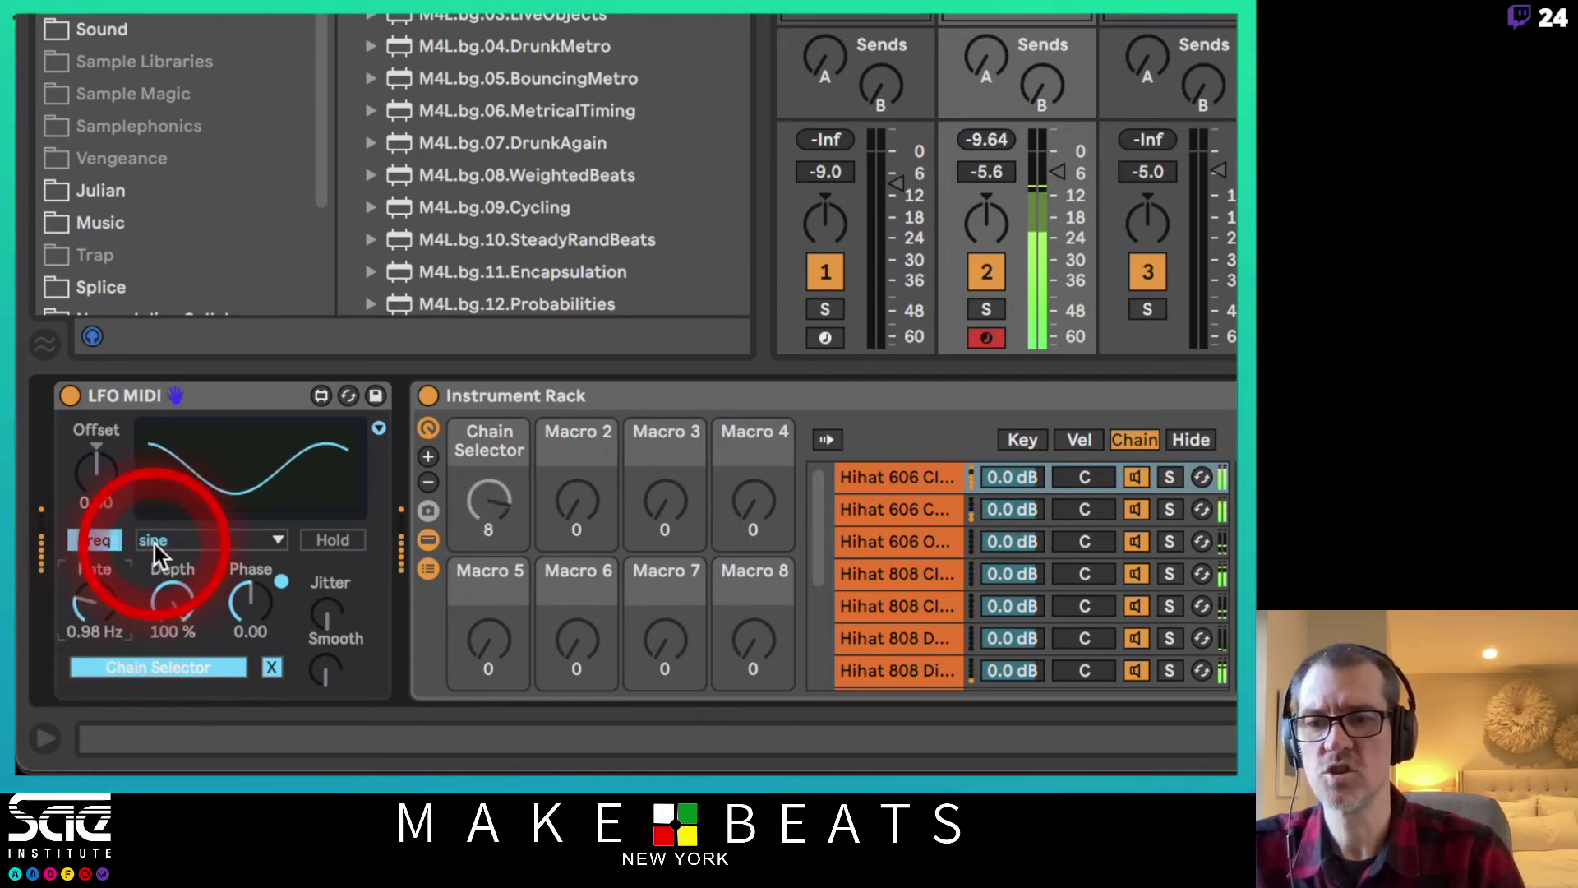
left_click_drag(155, 544, 189, 702)
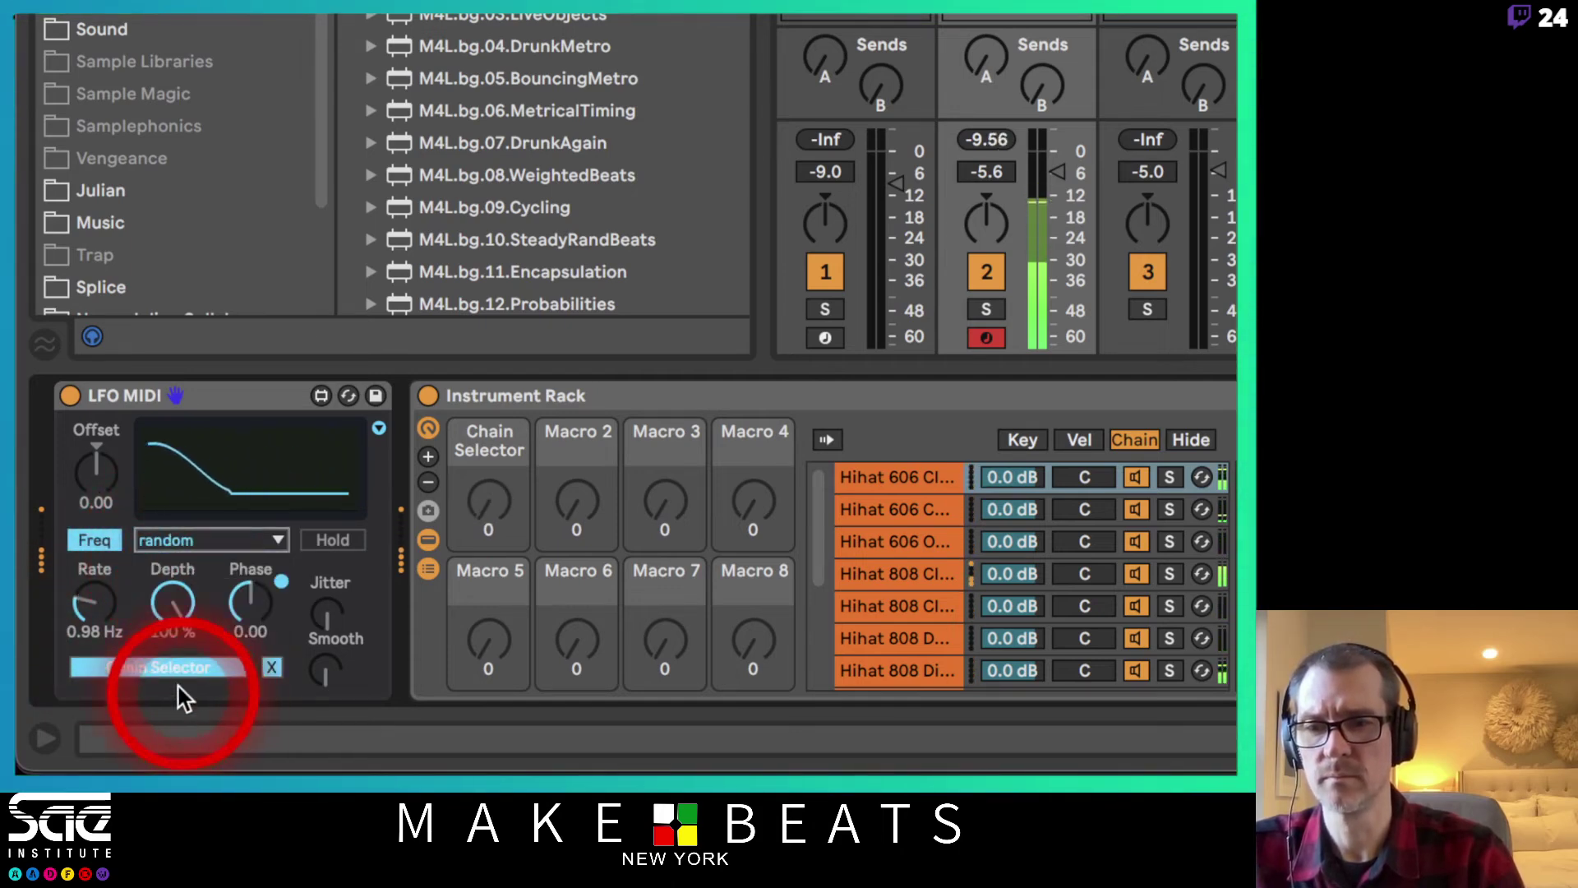
mouse_move(107, 600)
left_mouse_down()
mouse_move(112, 538)
mouse_move(91, 587)
mouse_move(88, 529)
mouse_move(158, 604)
mouse_move(229, 581)
mouse_move(136, 566)
mouse_move(97, 625)
mouse_move(97, 596)
mouse_move(105, 615)
left_mouse_up()
left_click(94, 541)
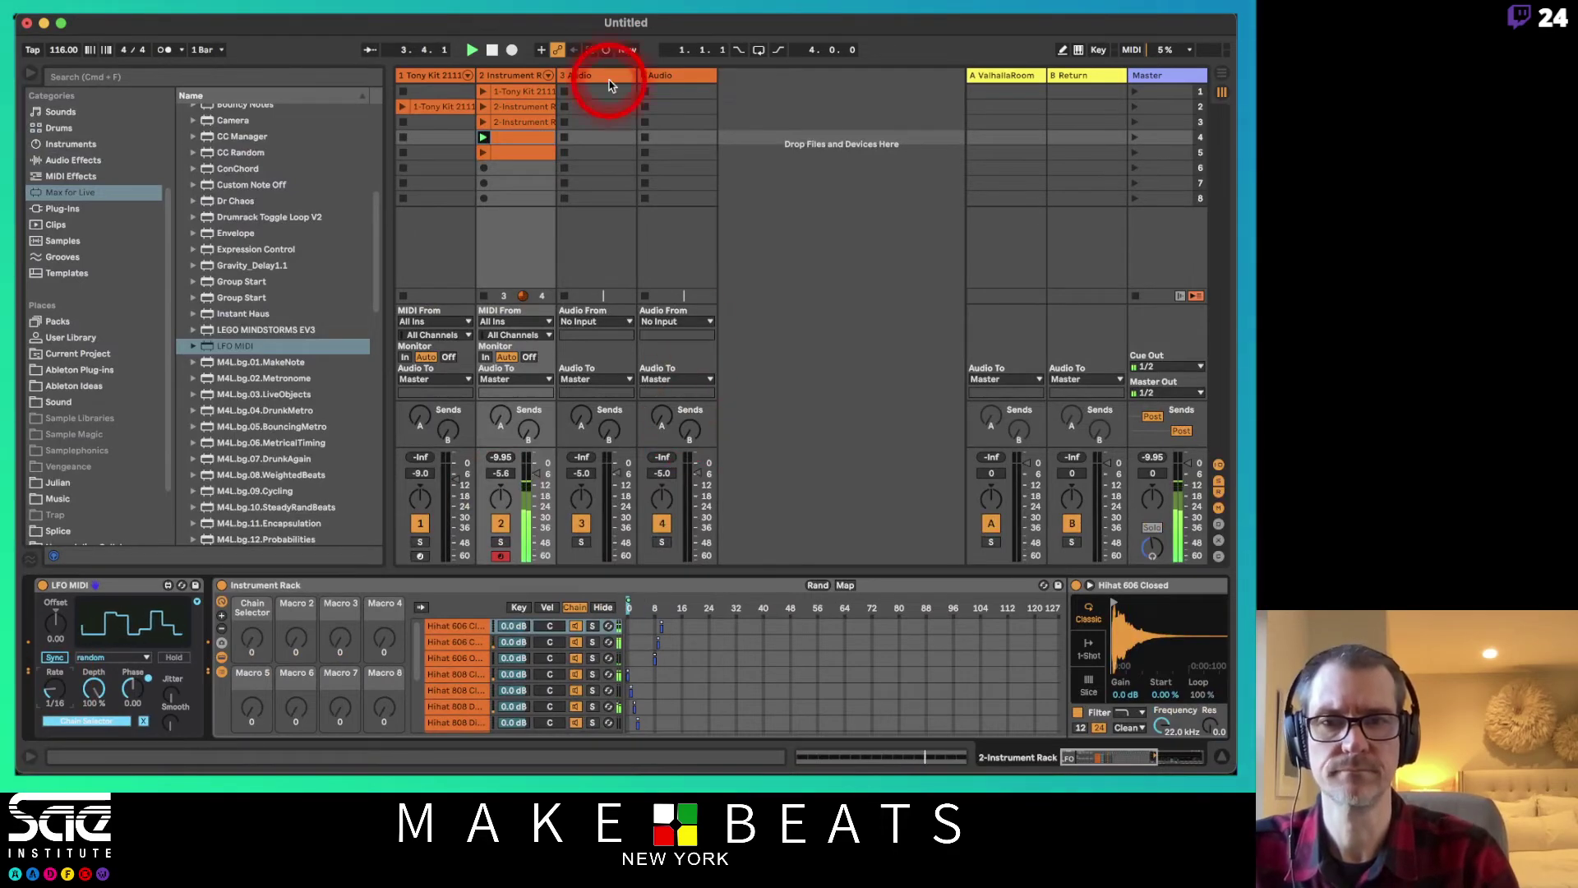
- Move the first Instrument Rack clip to the Tony Kit track's first slot, and select its Hihat Acoustic Fast Closed notes
left_click_drag(538, 92, 435, 97)
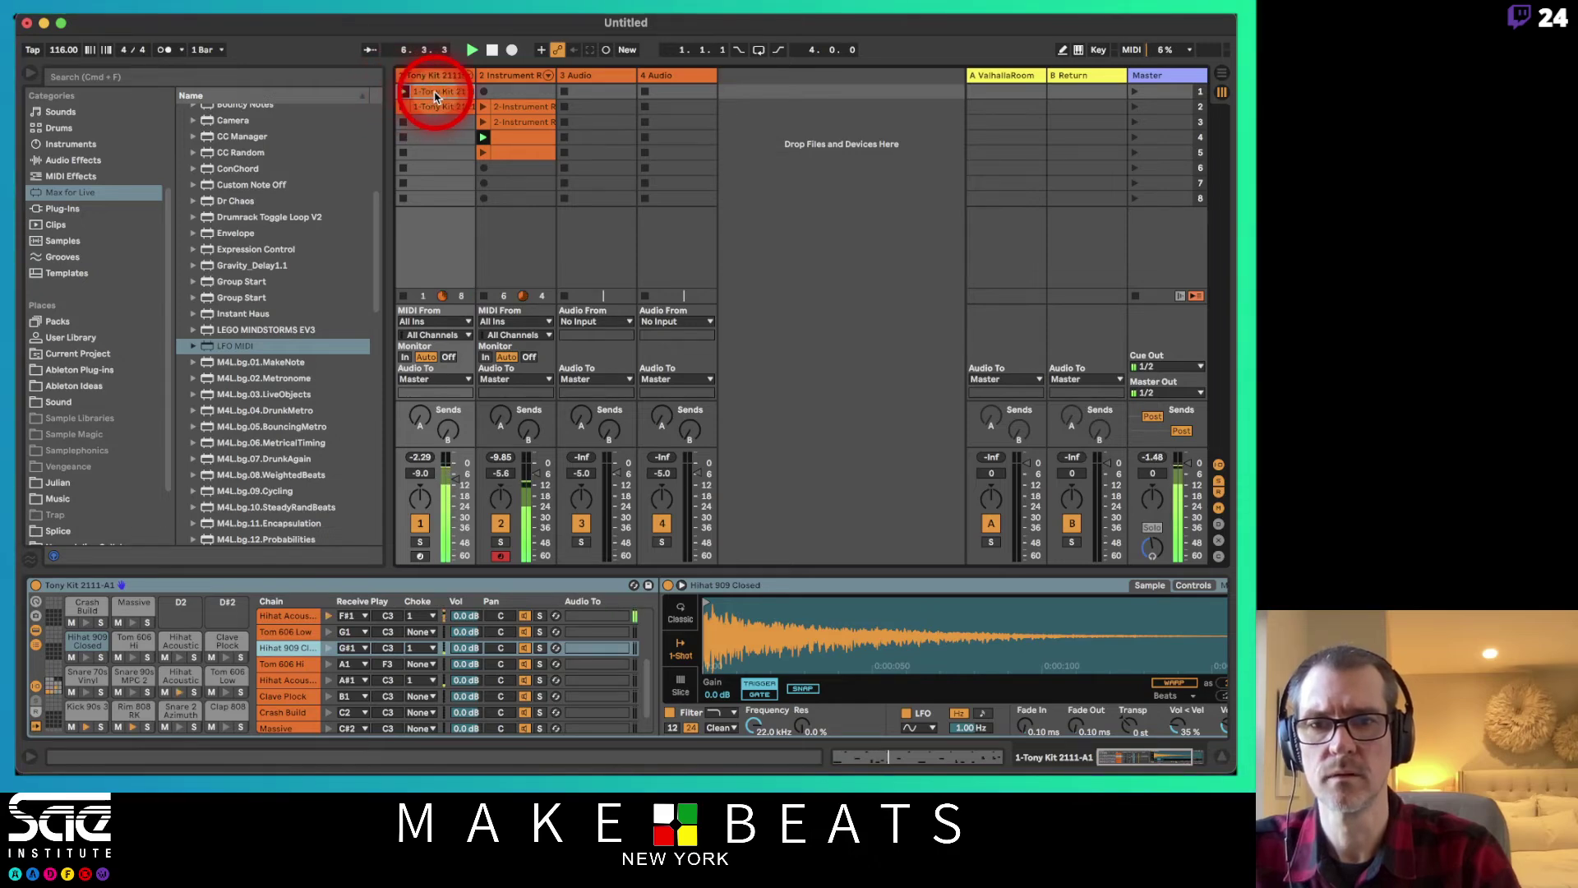
double_click(435, 97)
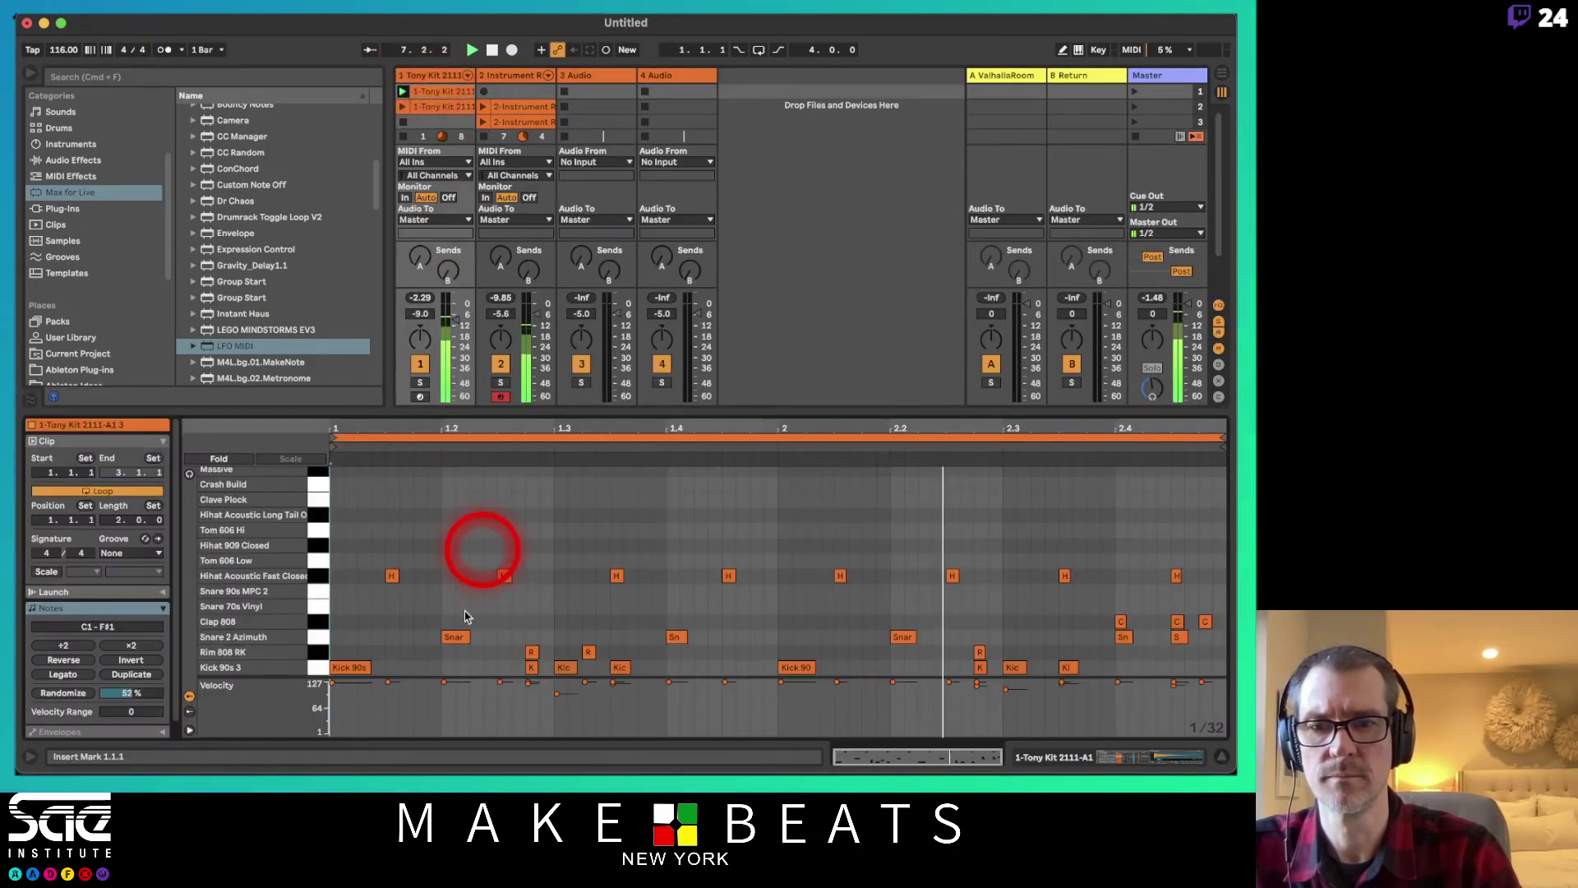
left_click(317, 578)
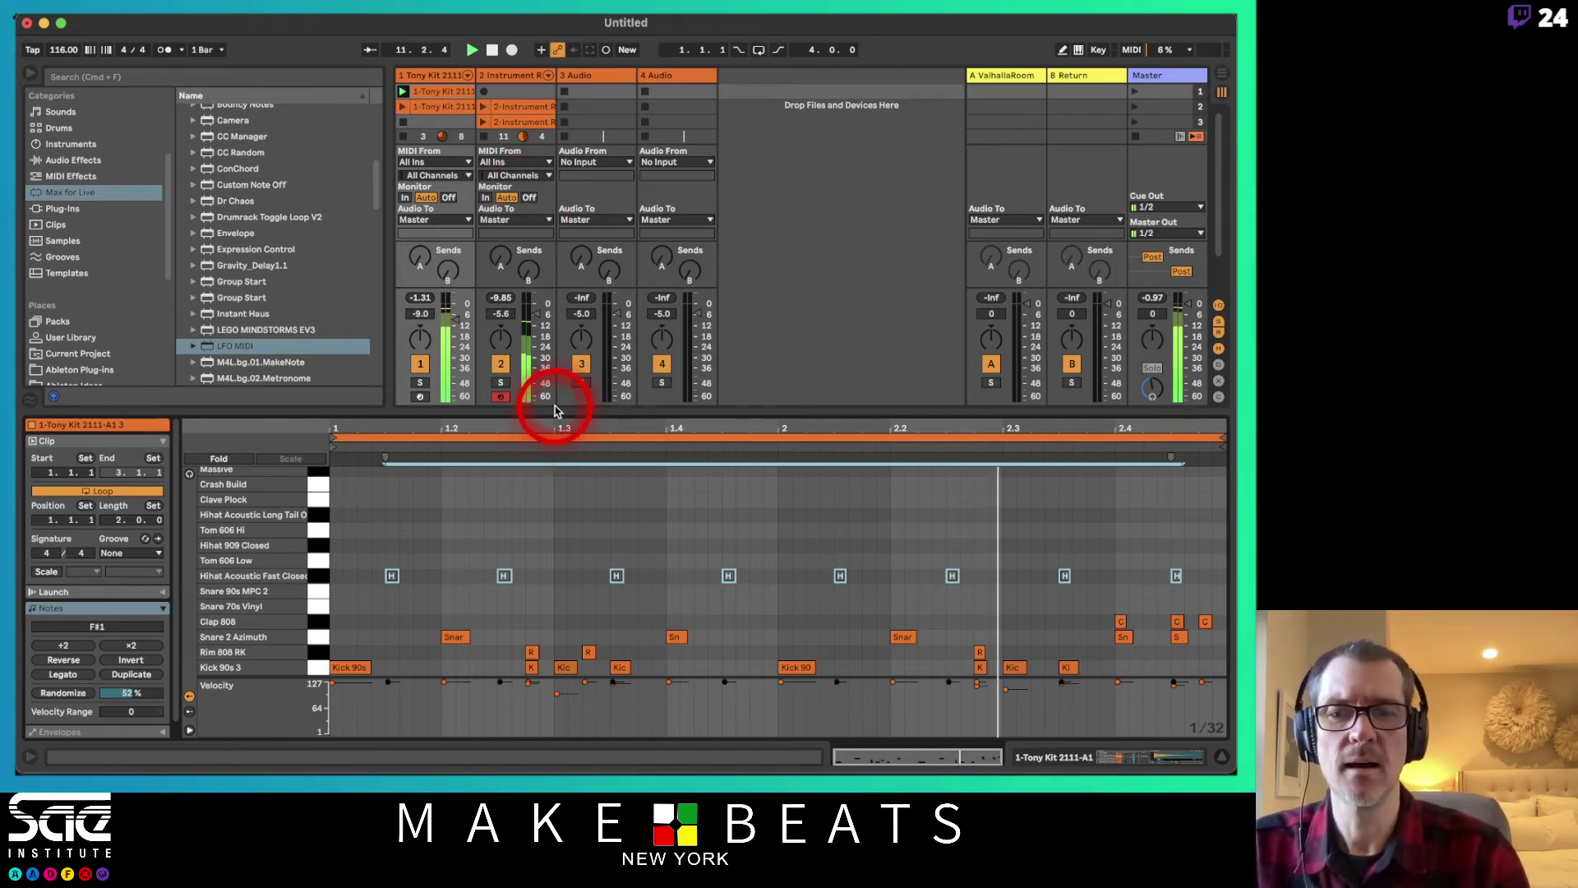
- Shrink the clip view and lower the Instrument Rack track's volume to -12.6 dB
left_click_drag(557, 412, 546, 543)
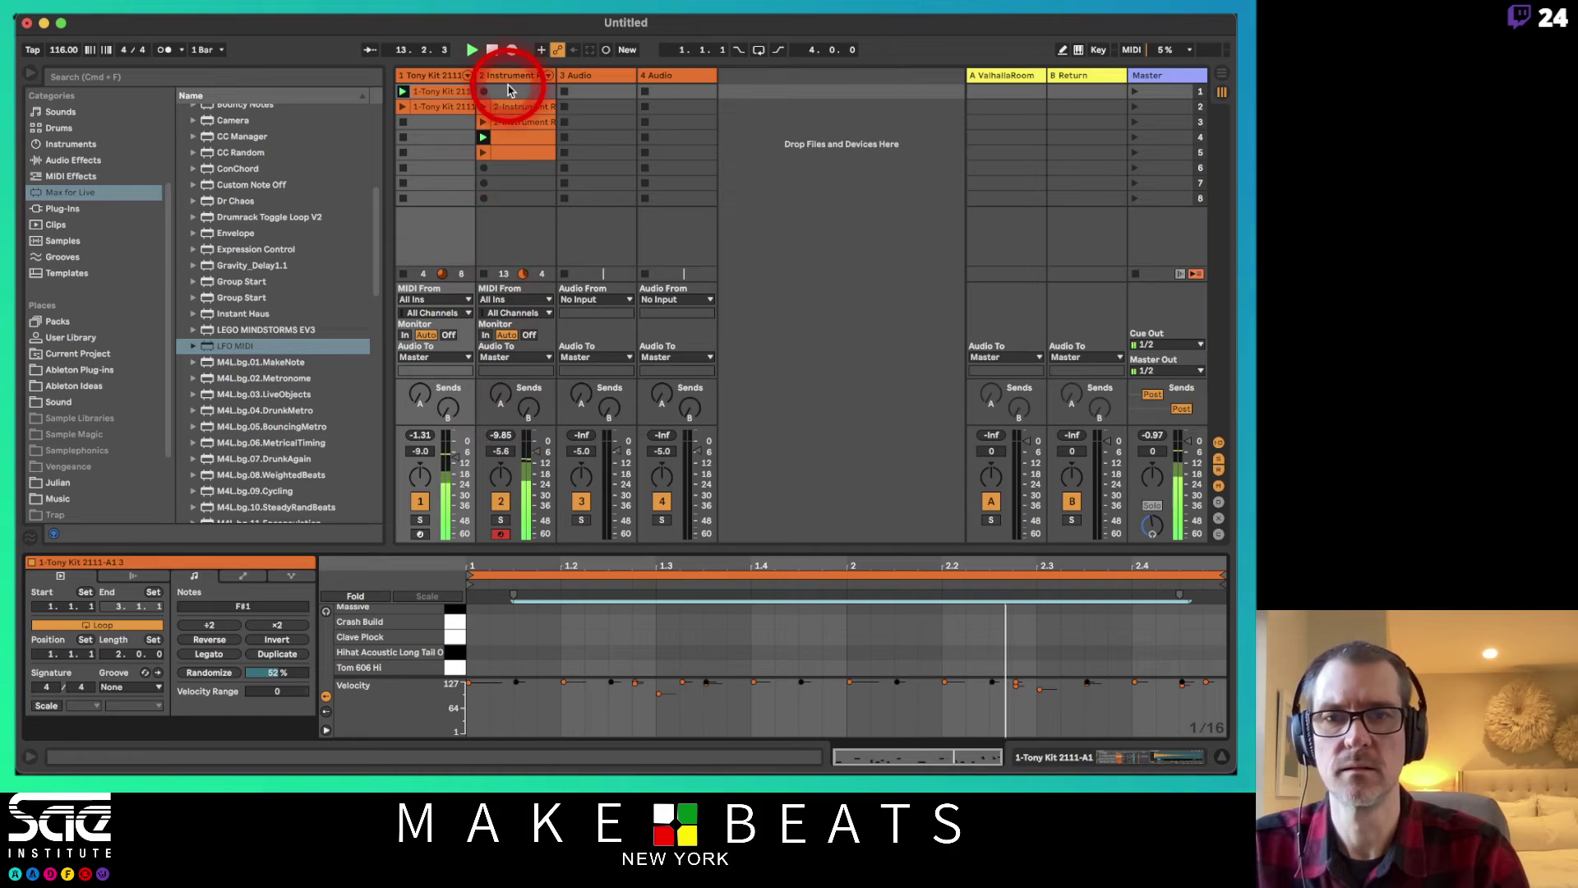
left_click_drag(531, 475, 532, 461)
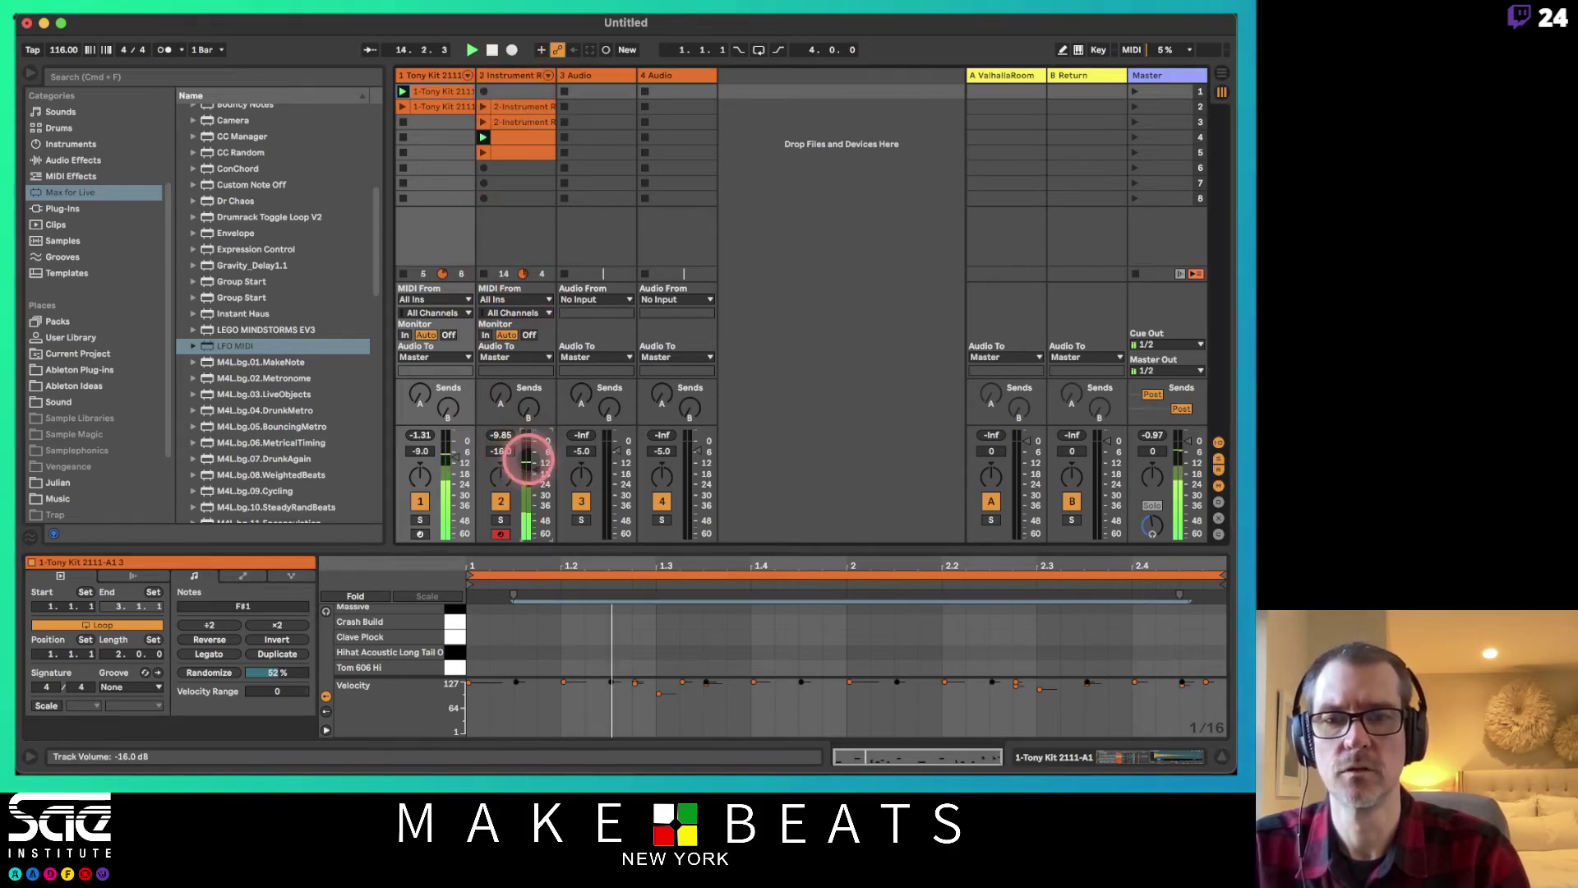
left_click(530, 474)
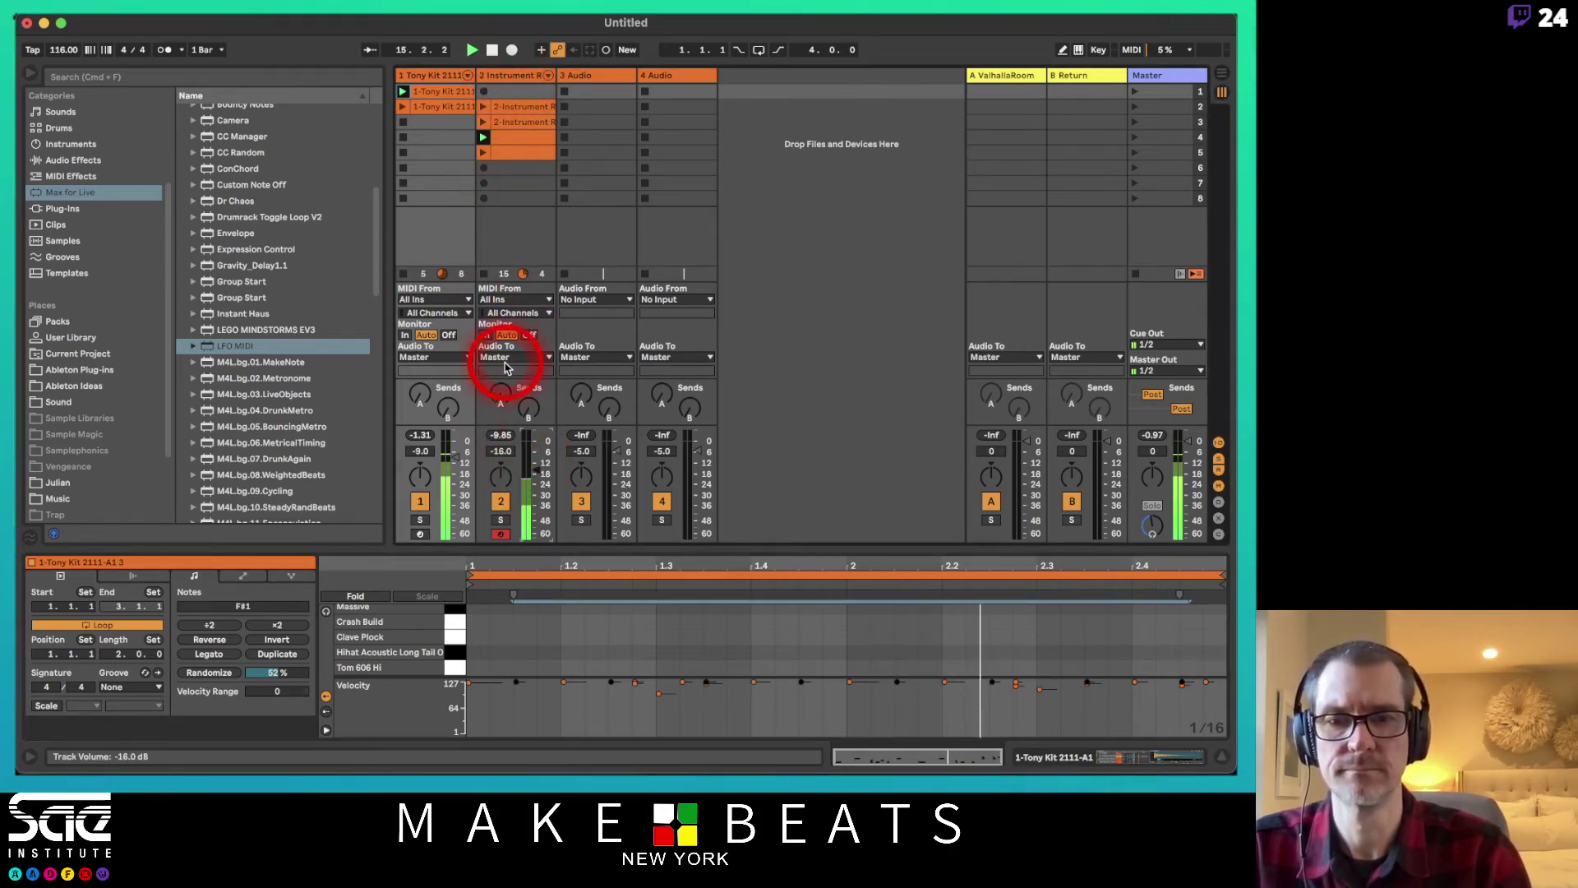
left_click_drag(532, 476, 532, 467)
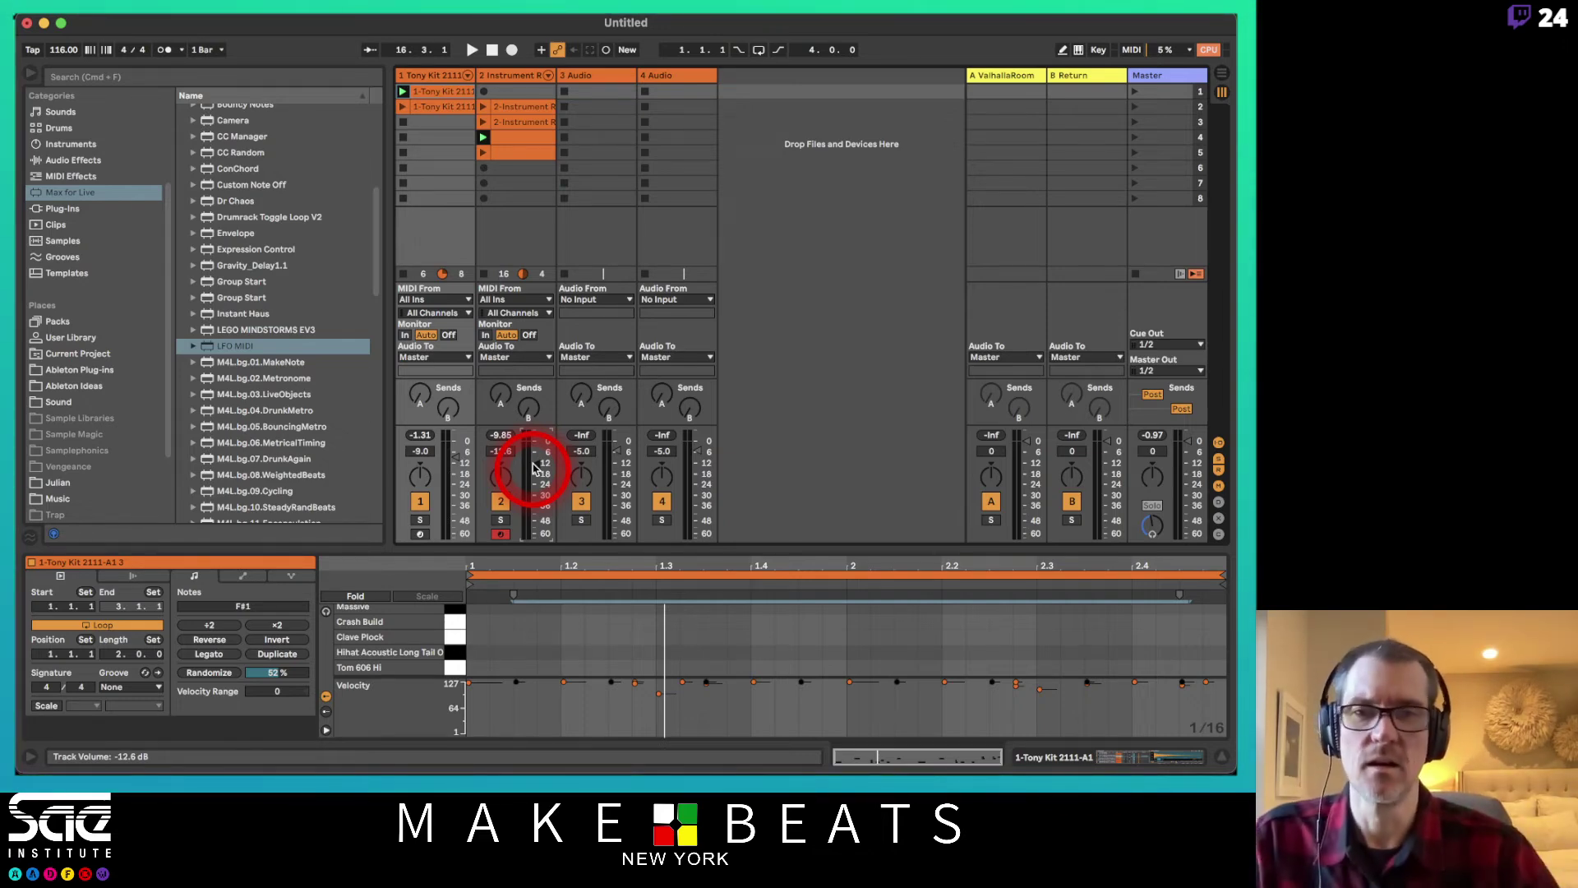
- Select the rack's Hihat 606 Closed chain, hide the chain zone editor and leave the chain's Simpler in Classic mode
left_click(523, 76)
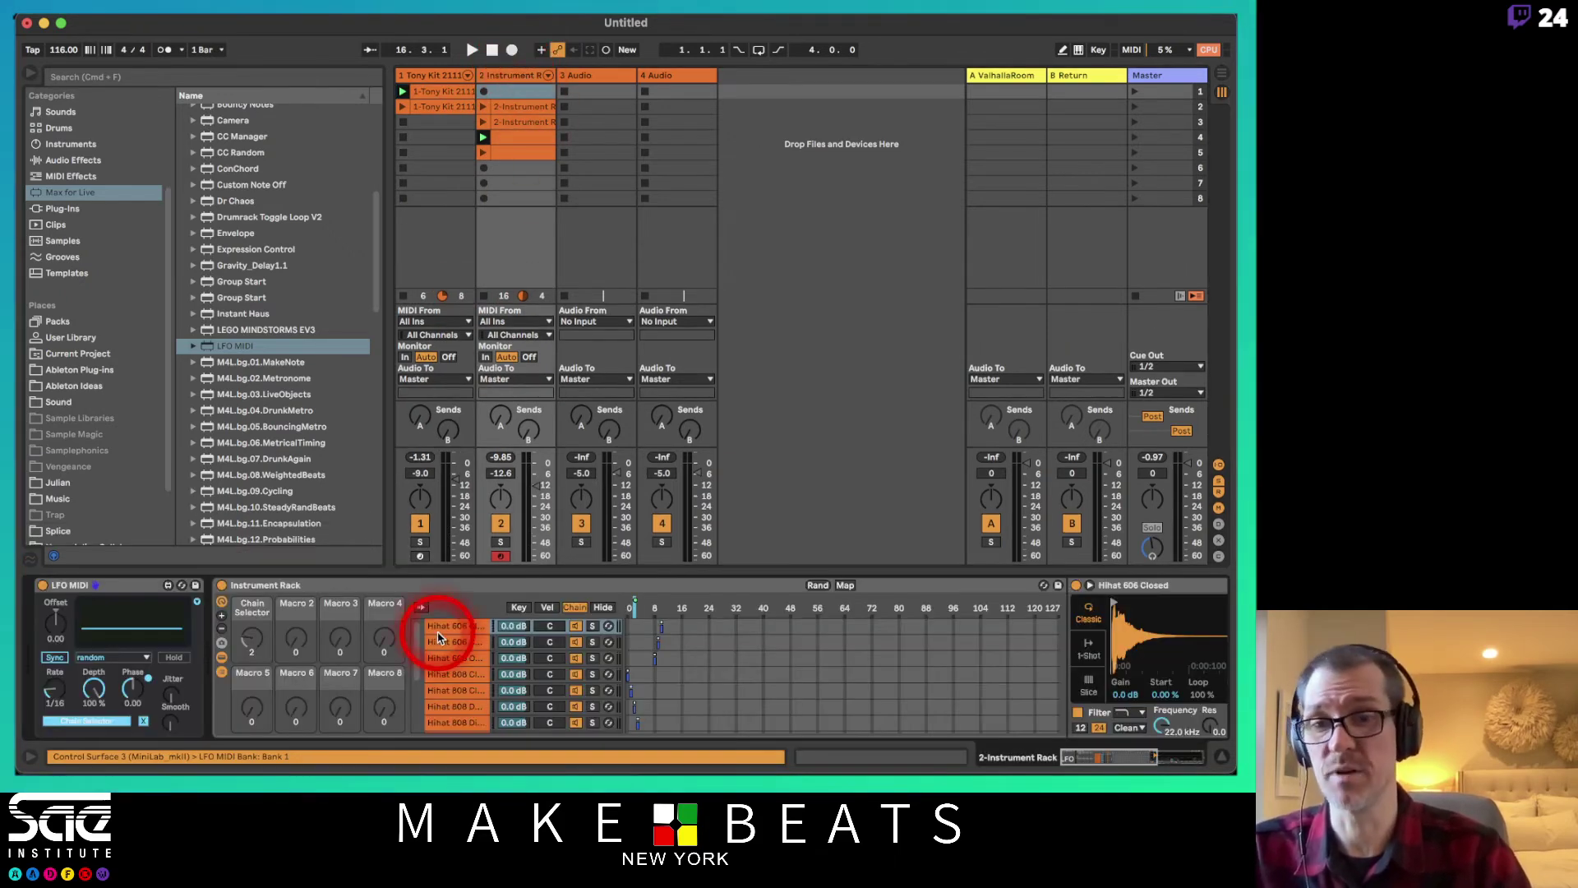
left_click(462, 626)
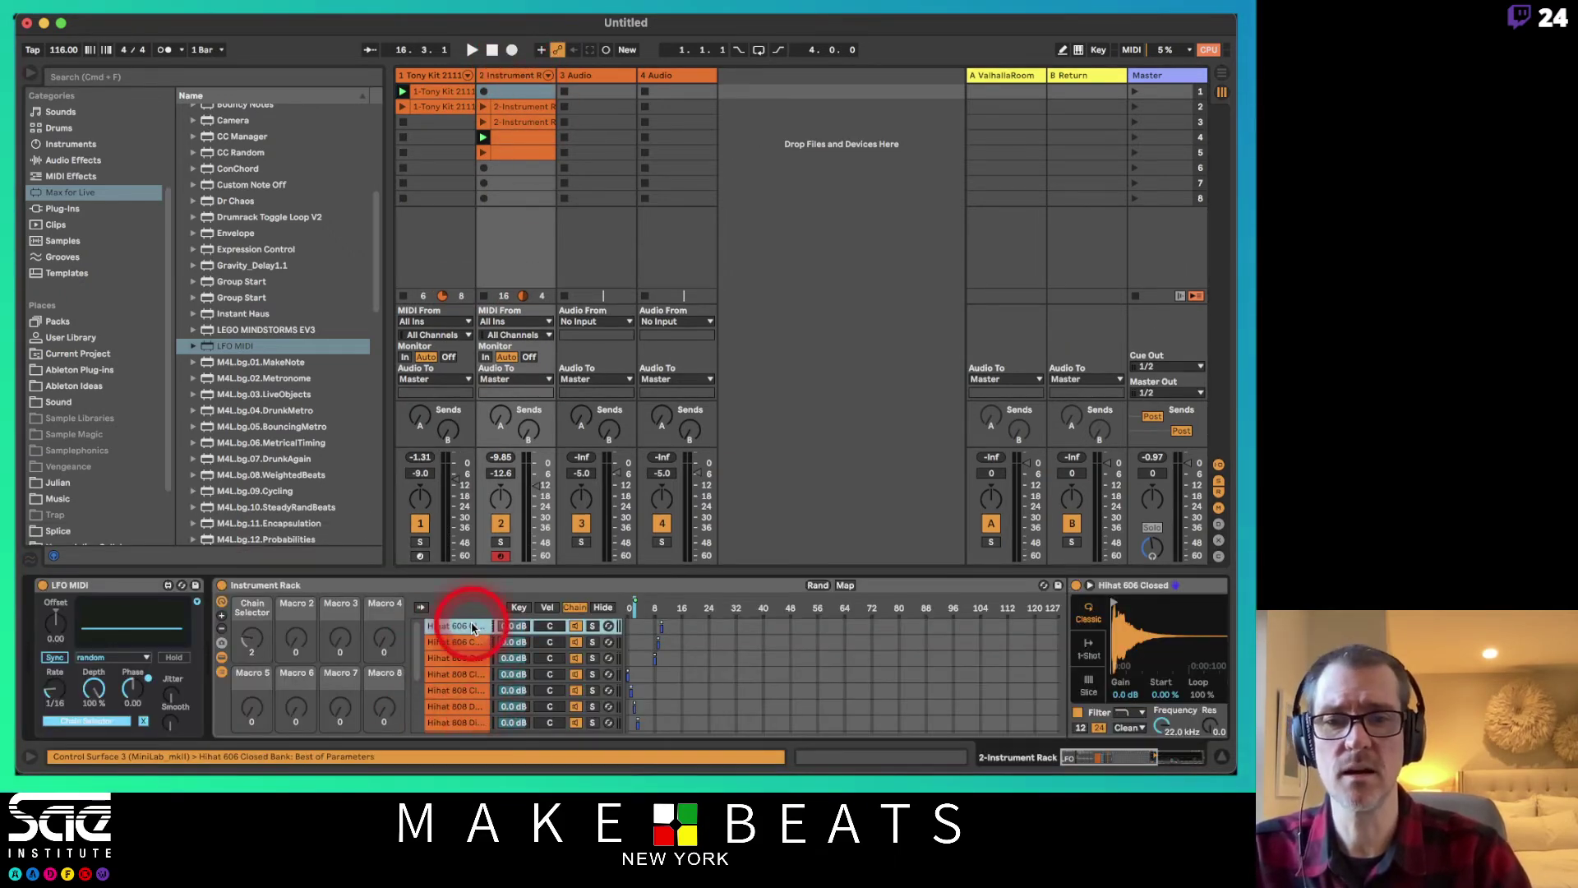
left_click(603, 608)
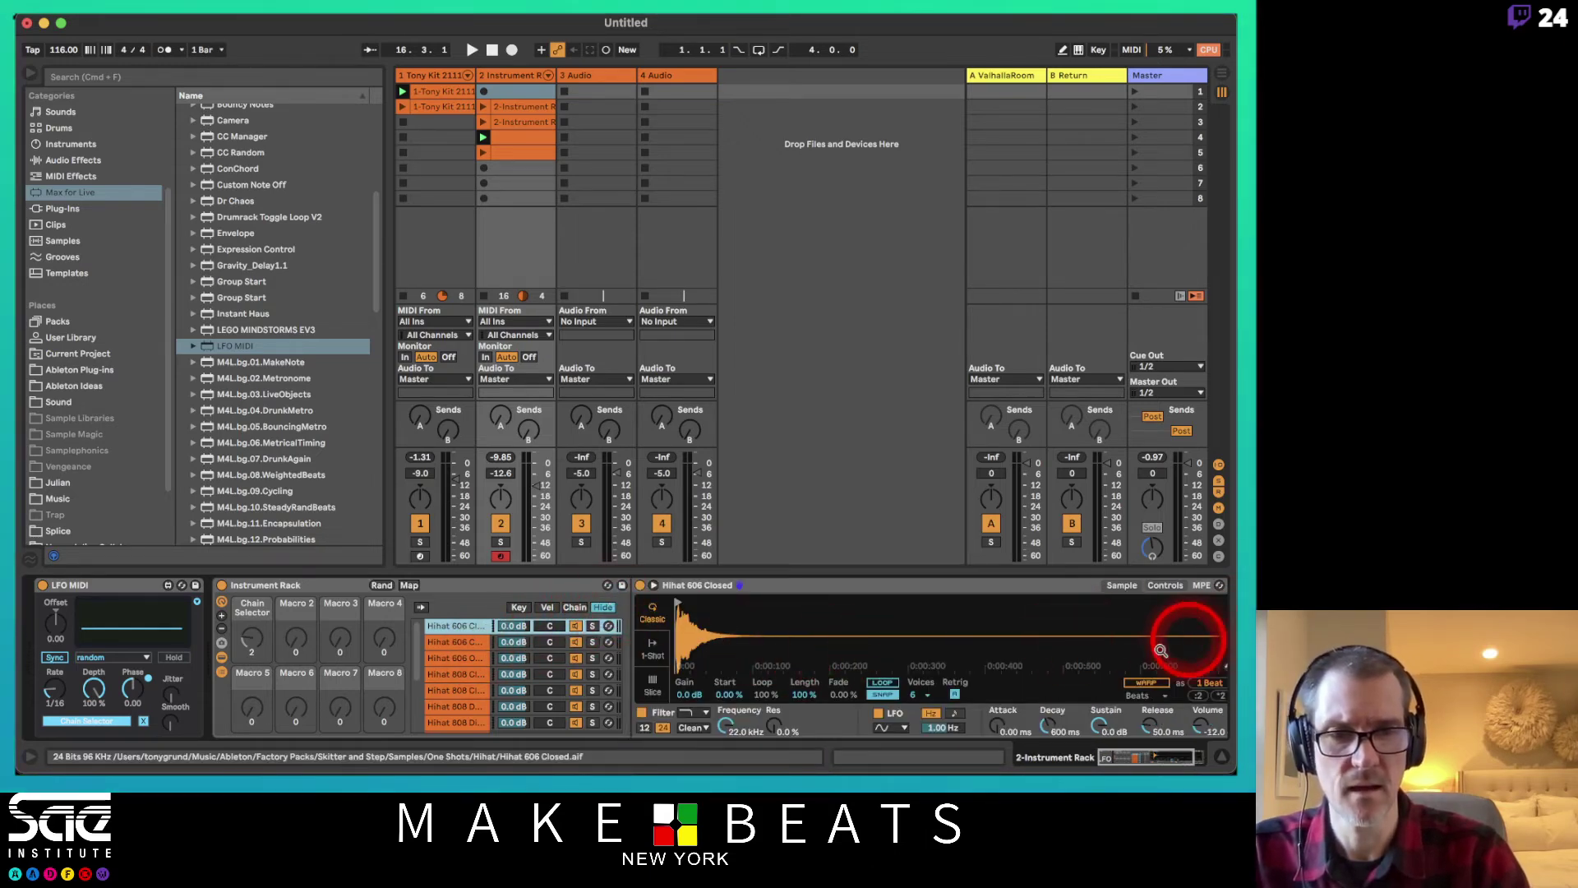
left_click(653, 649)
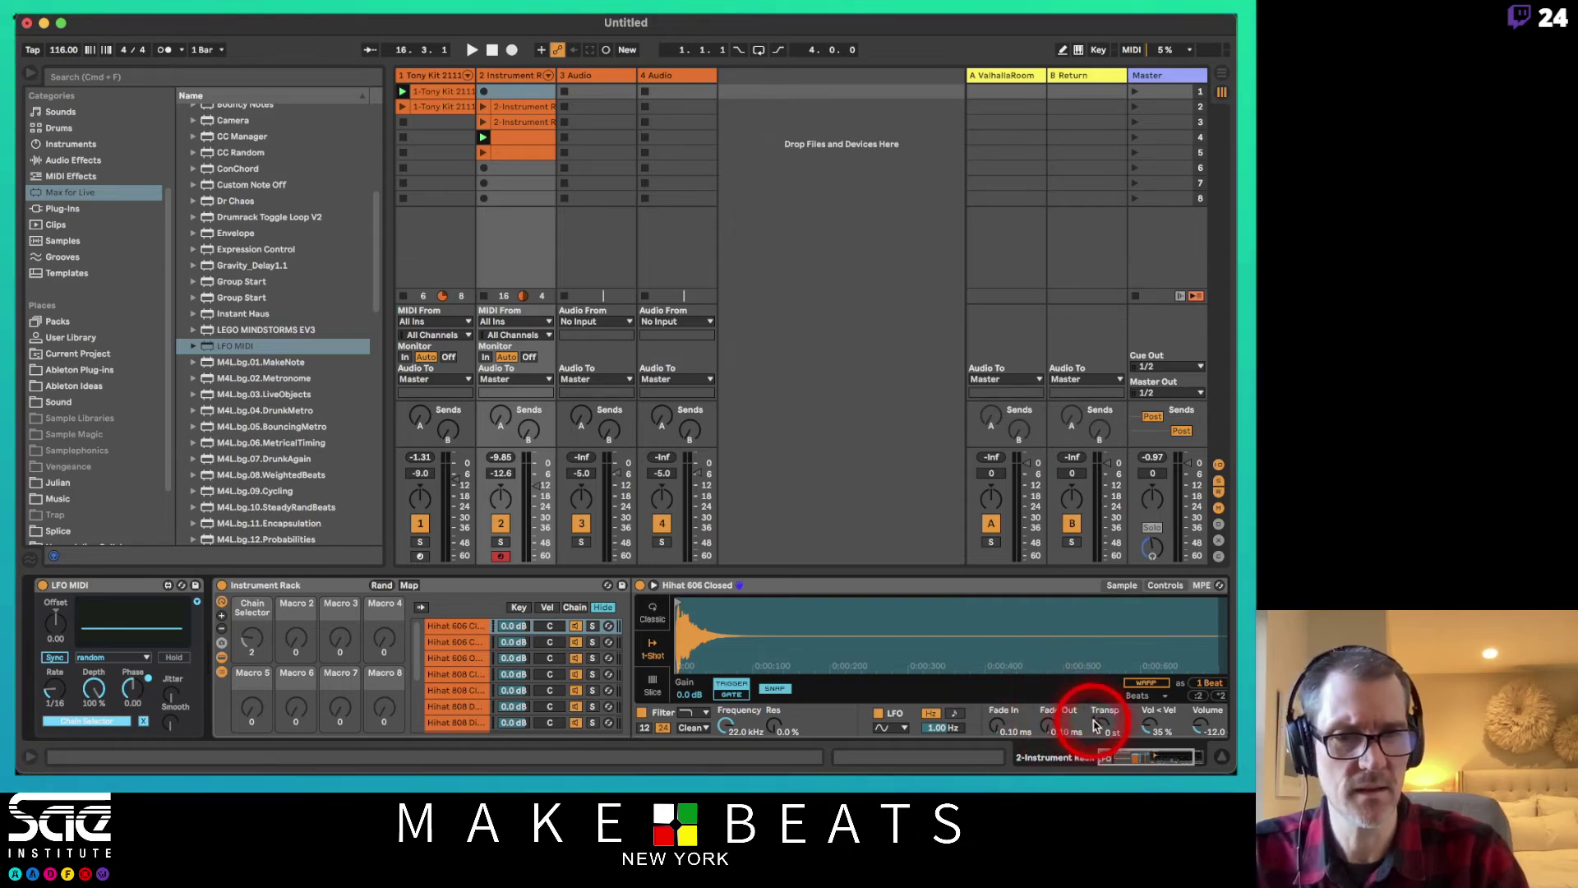
left_click(653, 613)
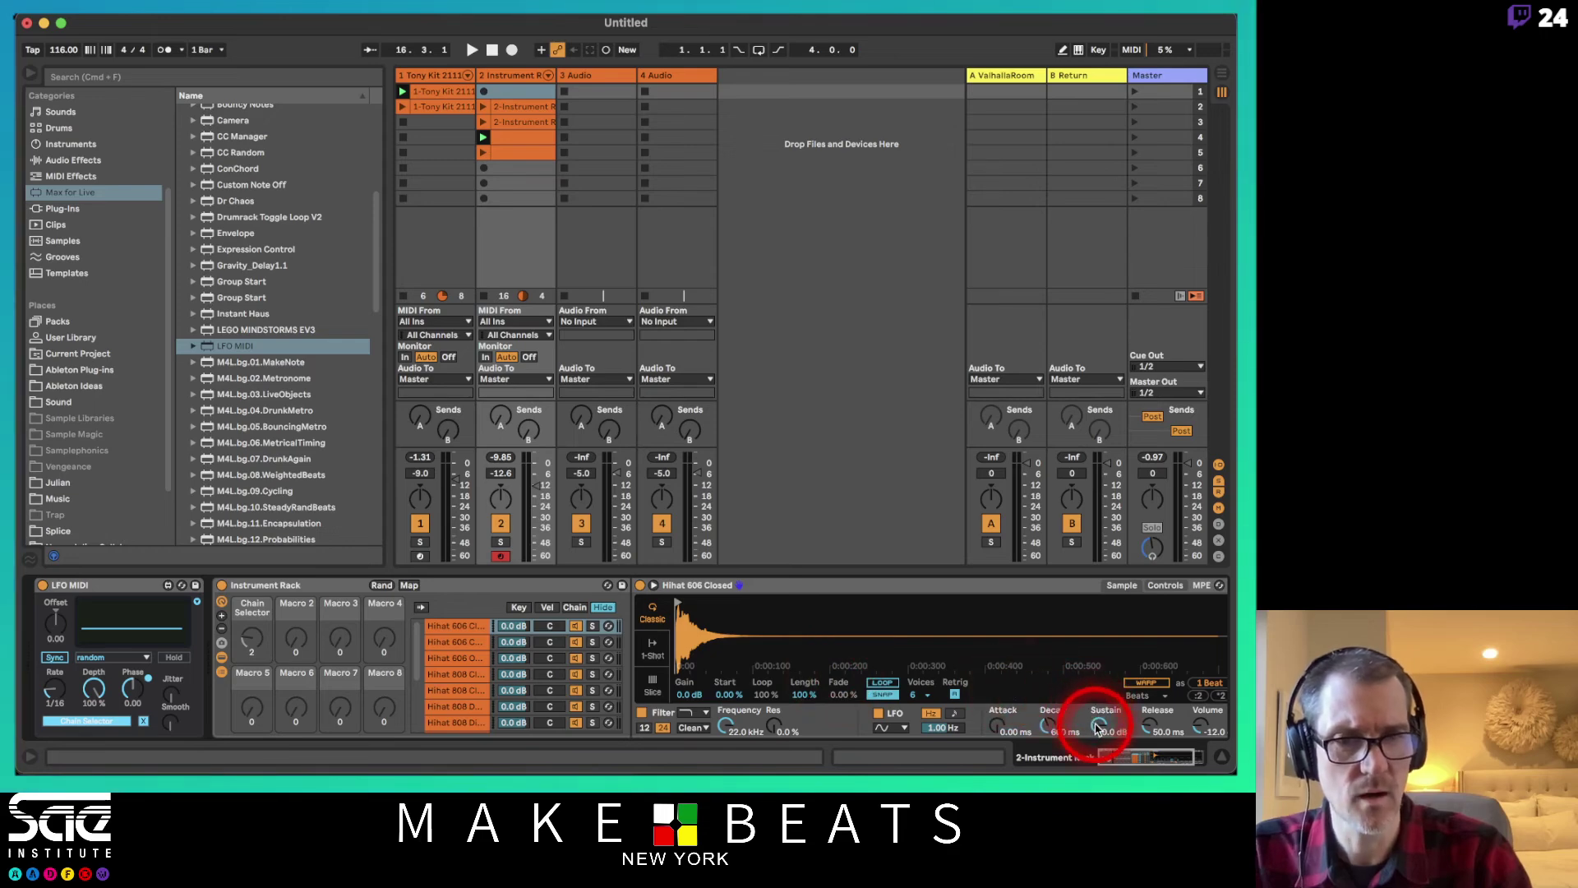
- Set the Hihat 606 Closed Simpler's Sustain to -inf dB and copy the value to its sibling chains
left_click(1099, 724)
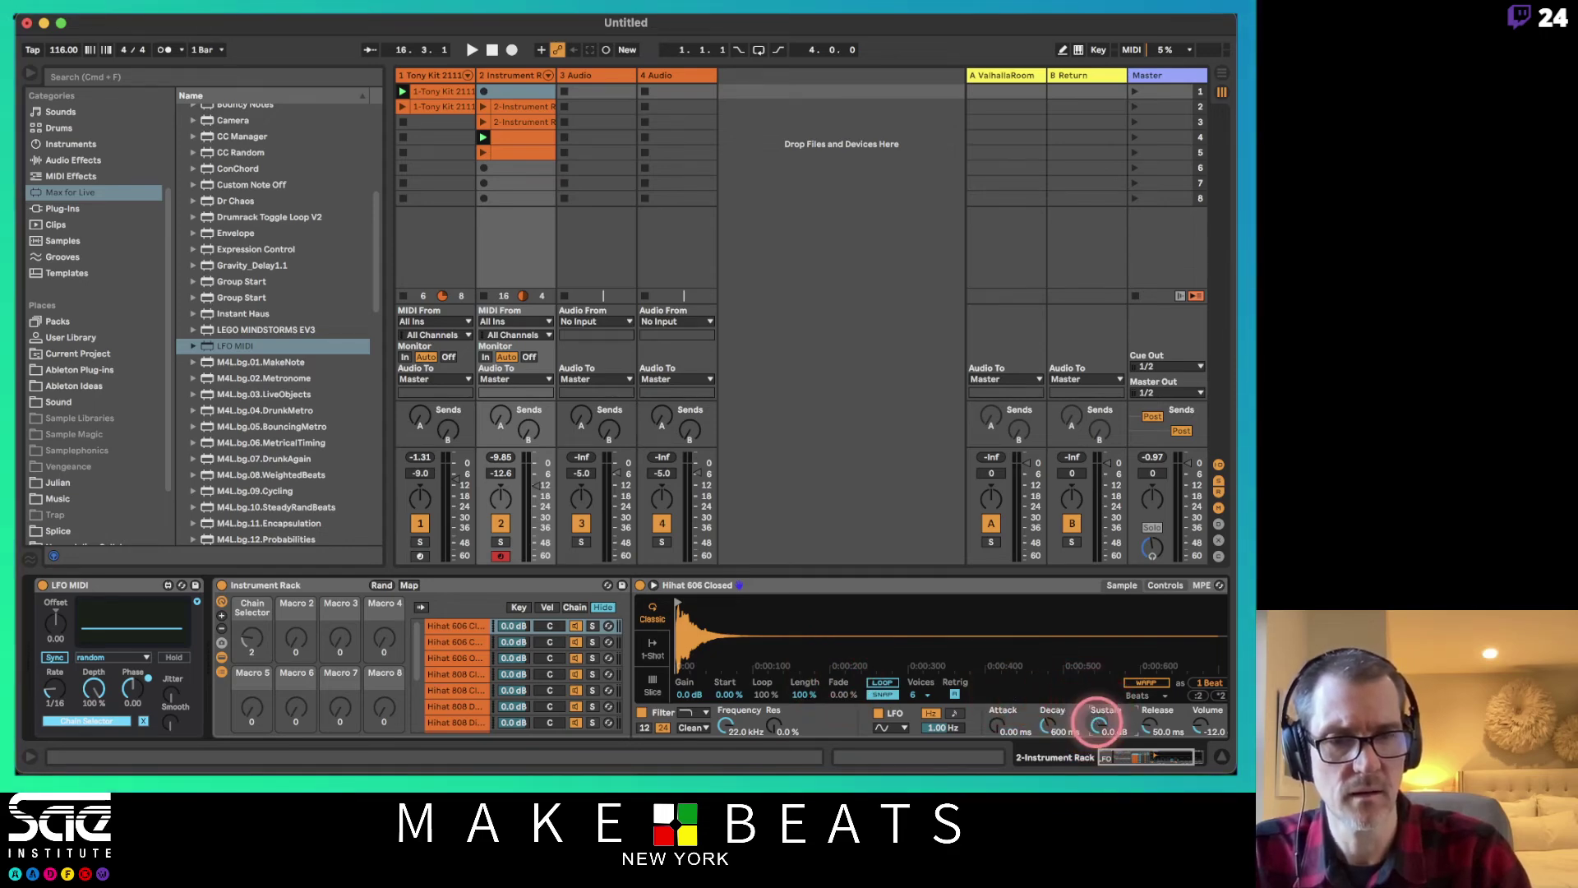
right_click(1099, 724)
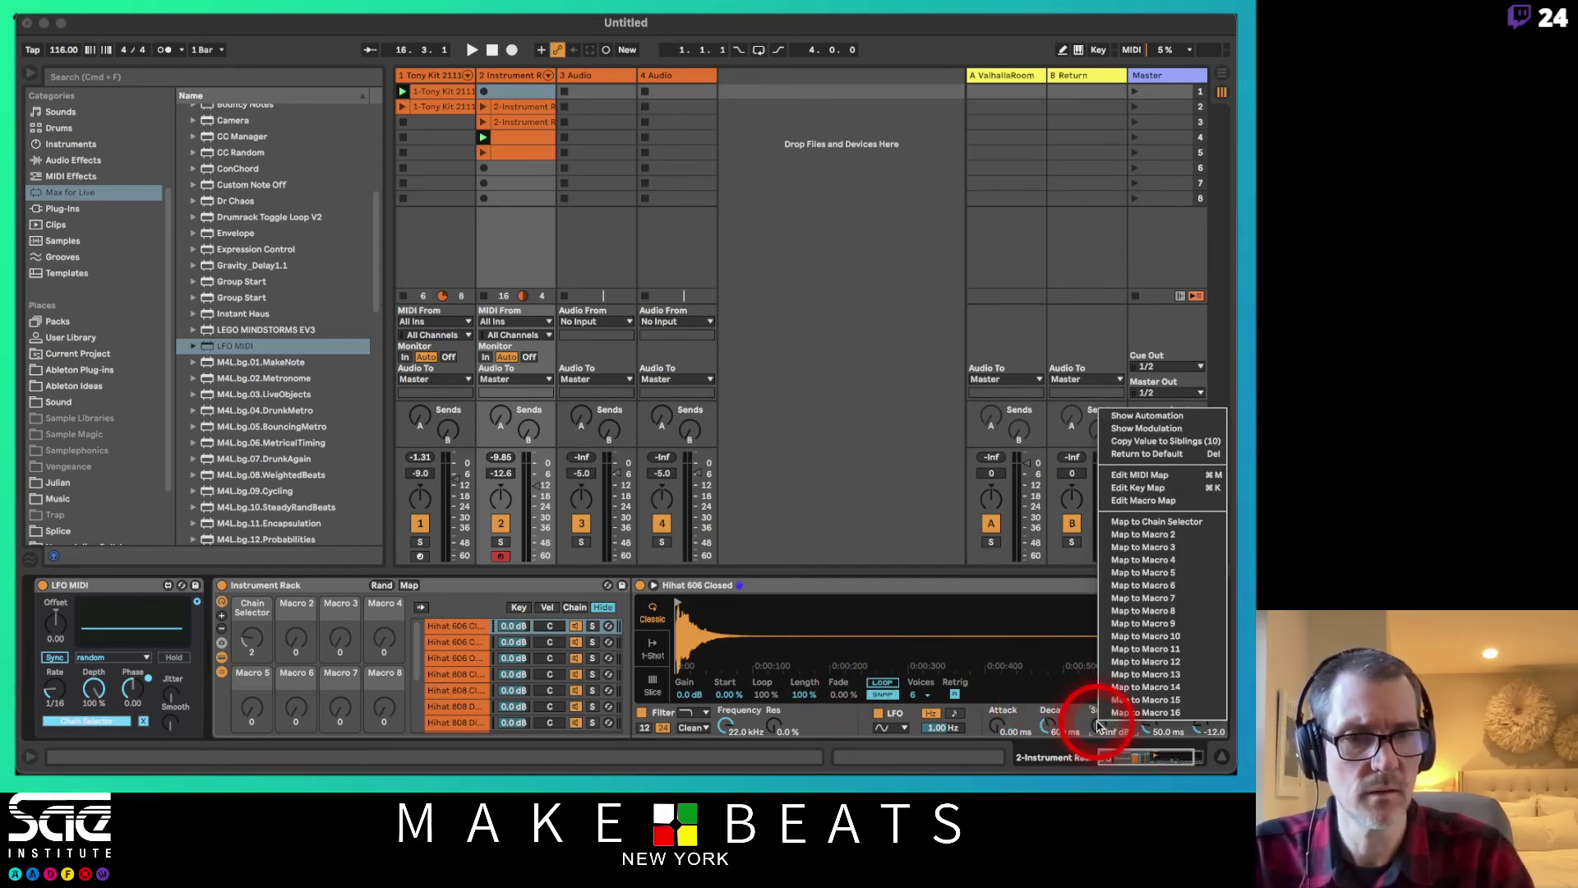
left_click(1144, 453)
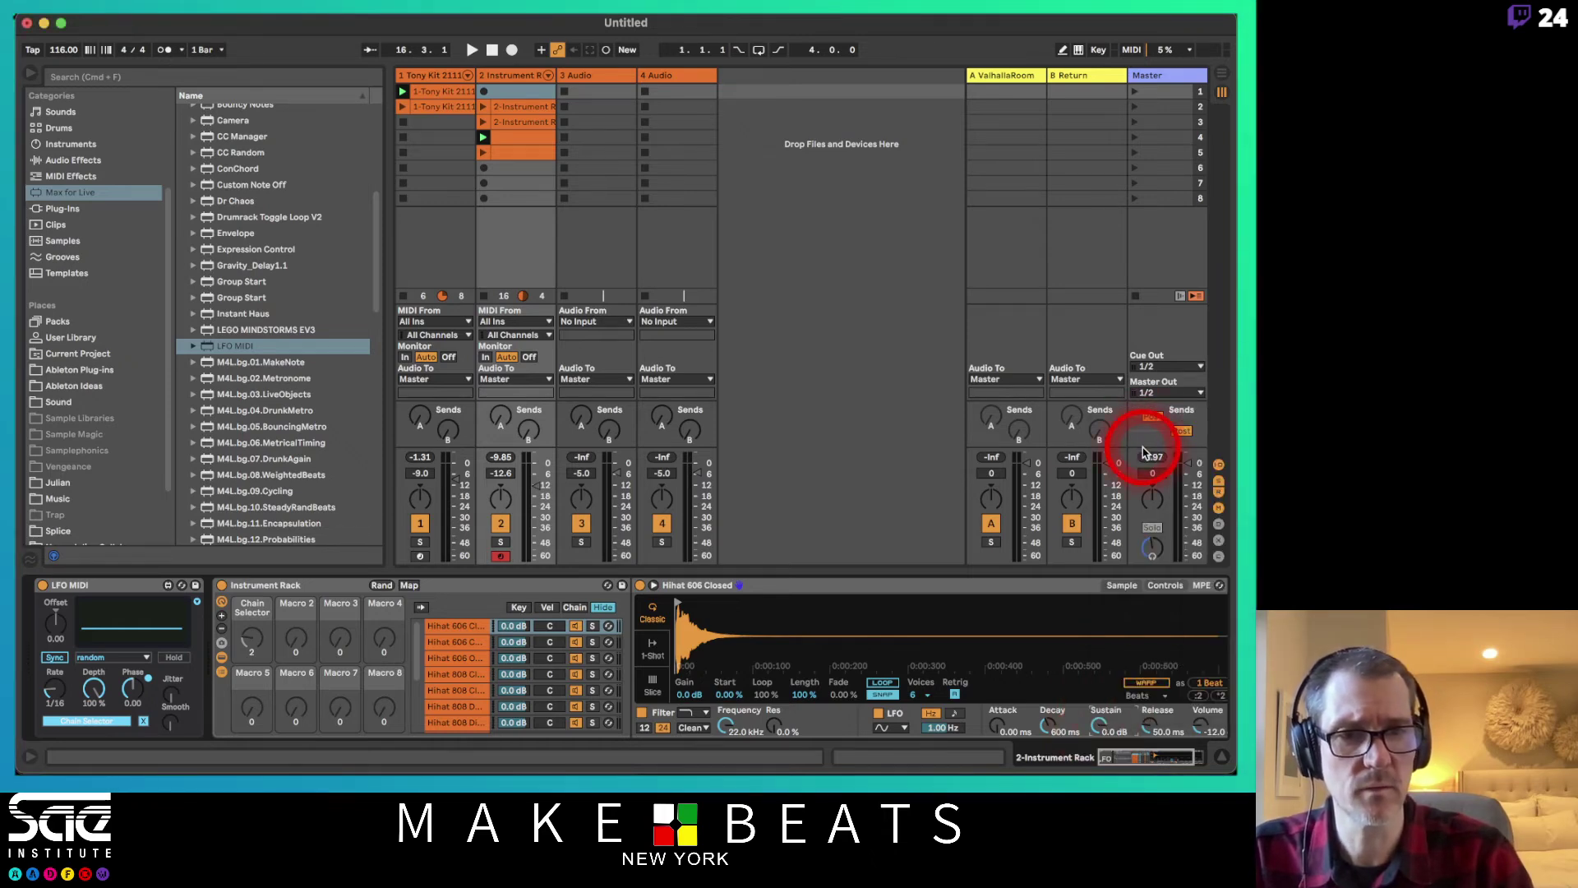
right_click(1100, 725)
left_click_drag(1095, 726, 1093, 730)
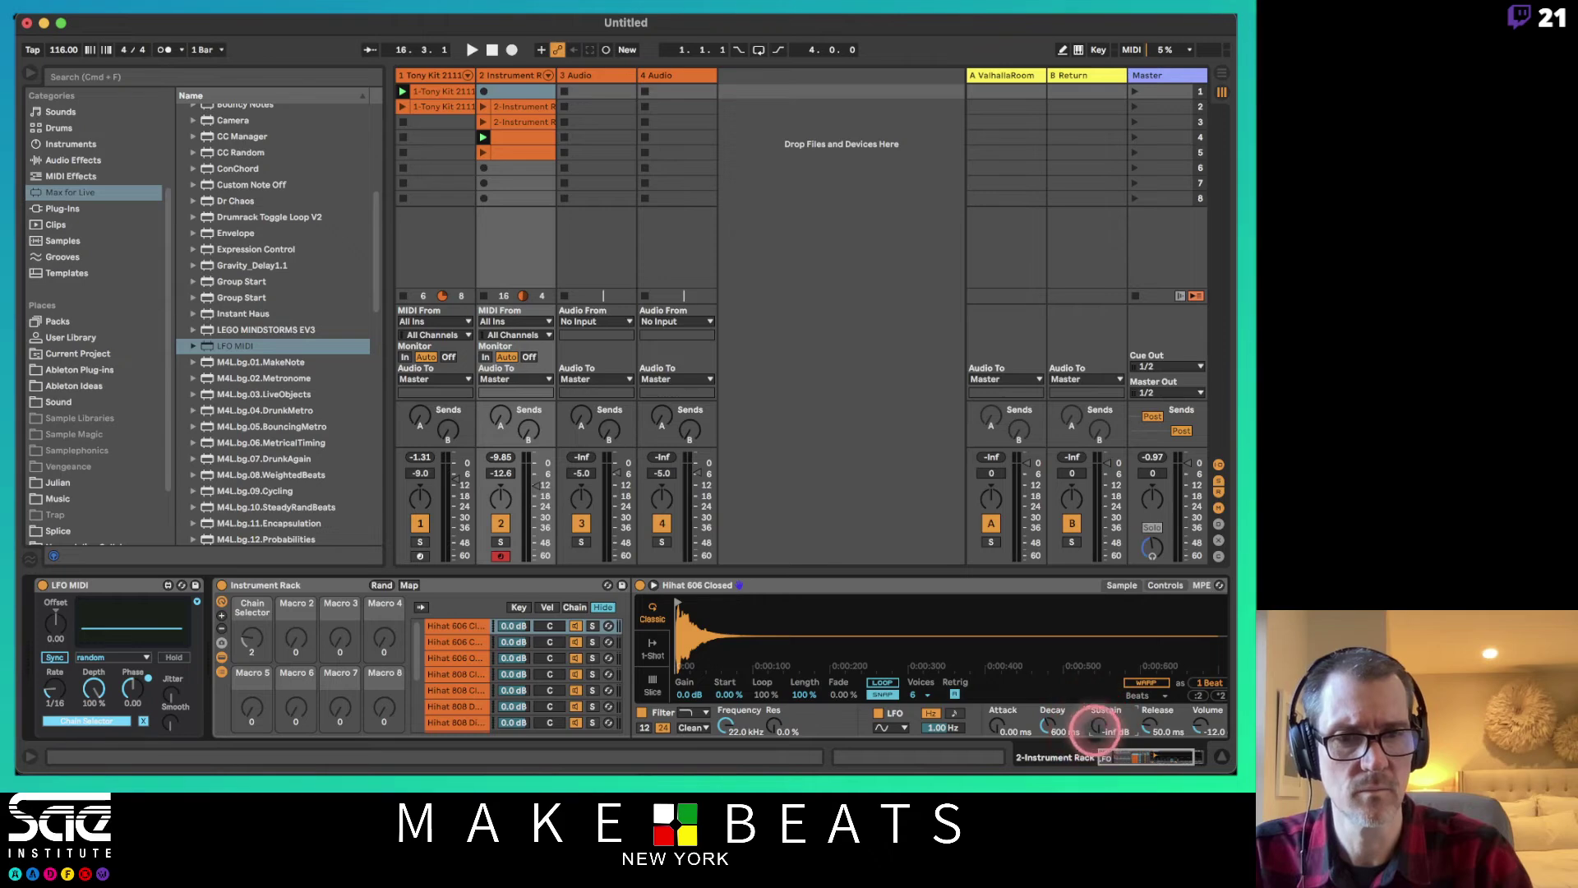
right_click(1095, 725)
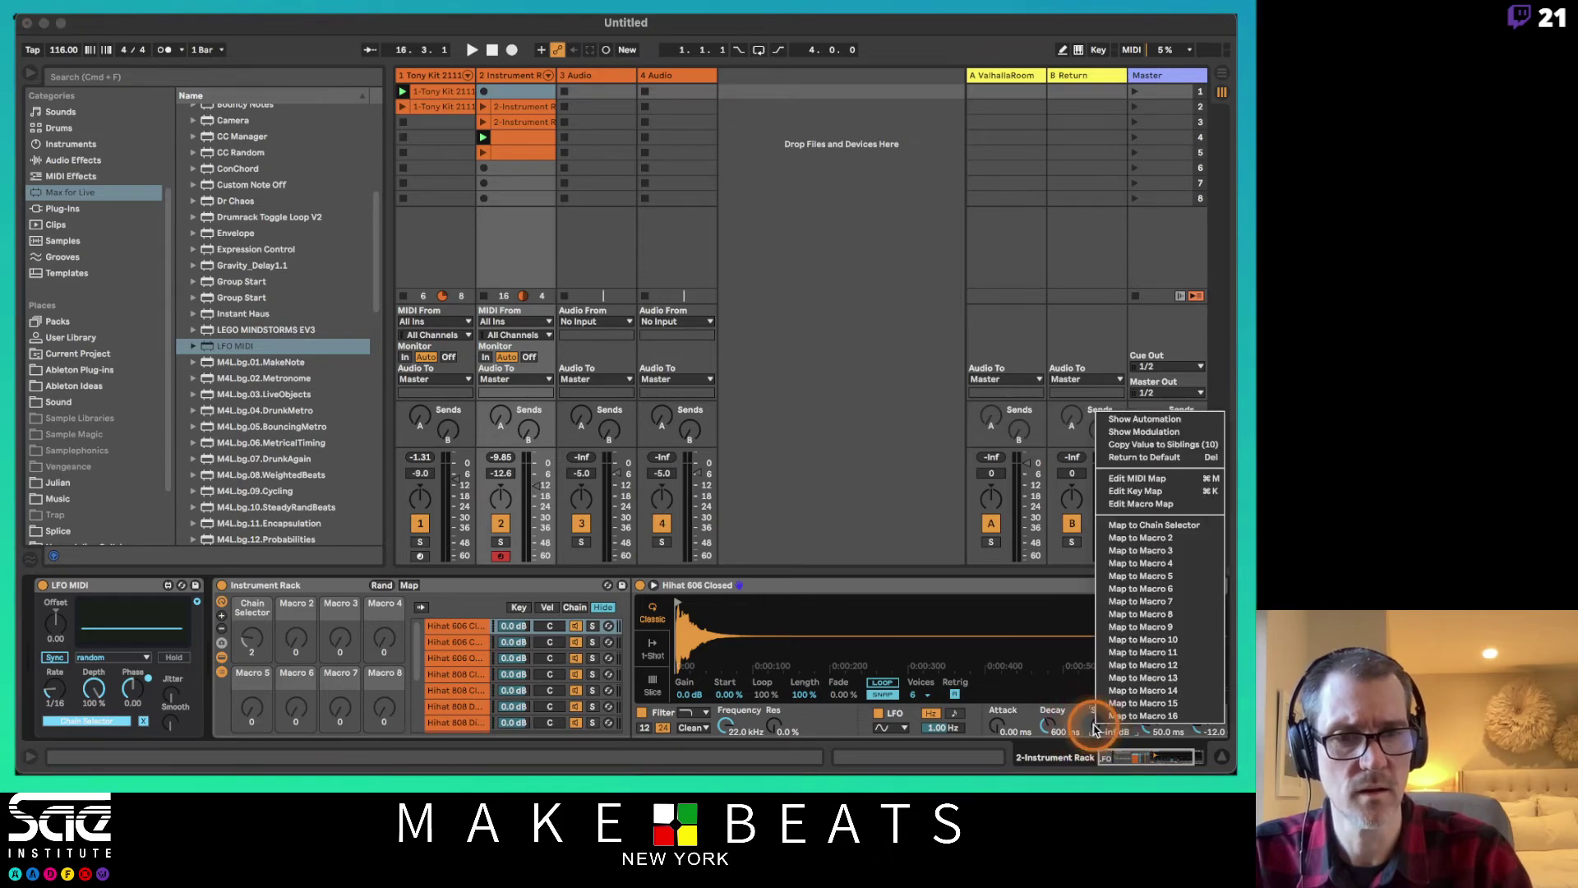
left_click(1157, 448)
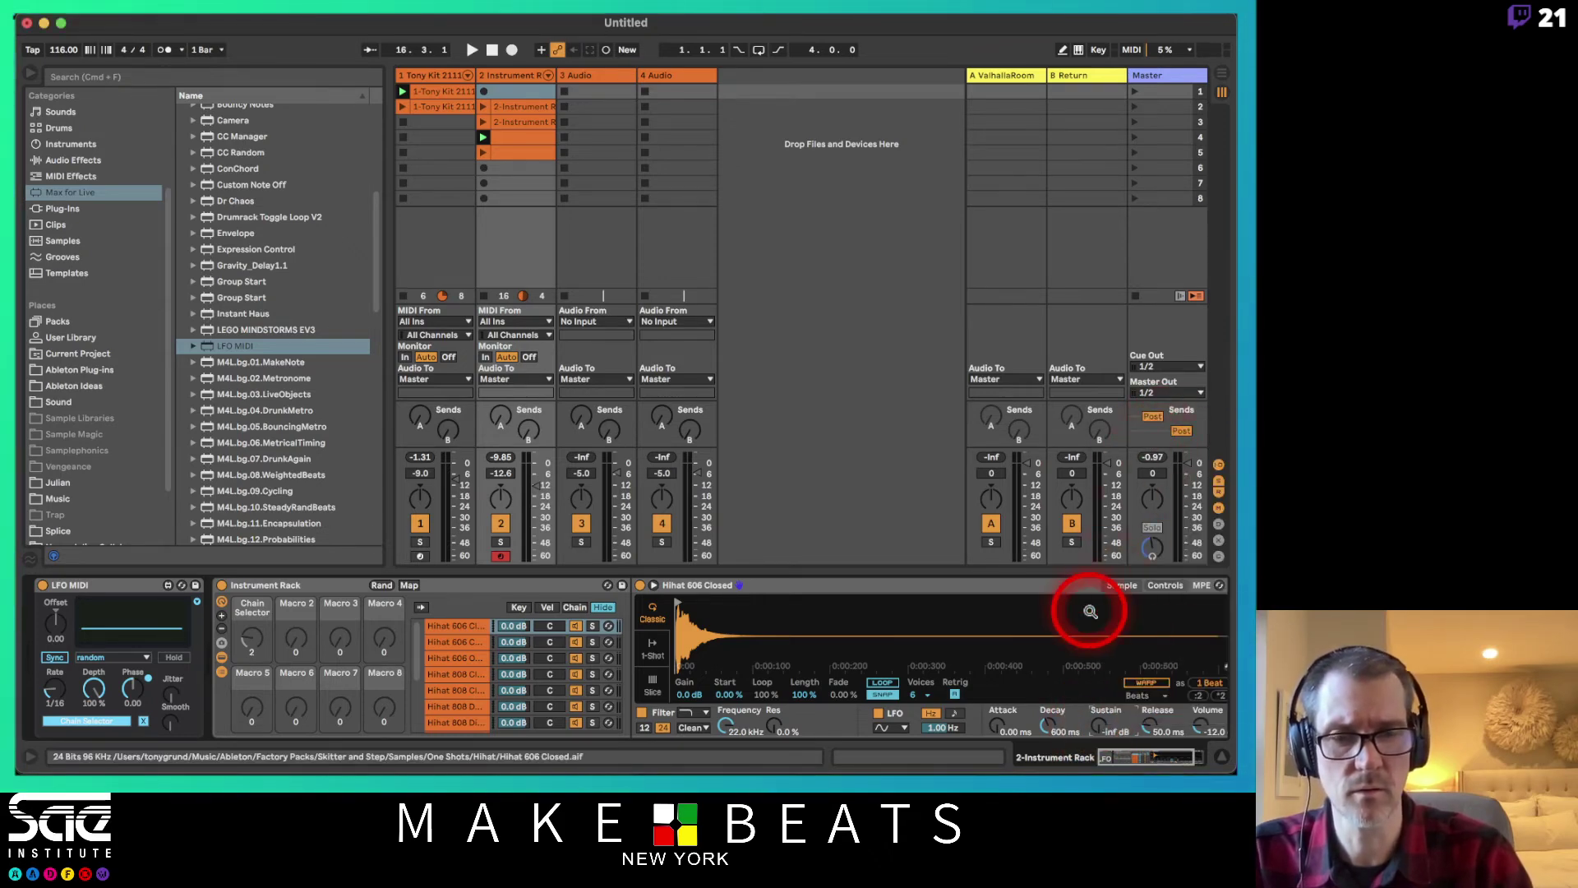
- Check the Sustain setting in the Hihat 606 Combo, 606 Open and 808 Closed Equinox chains, and return to Hihat 606 Closed
left_click(456, 658)
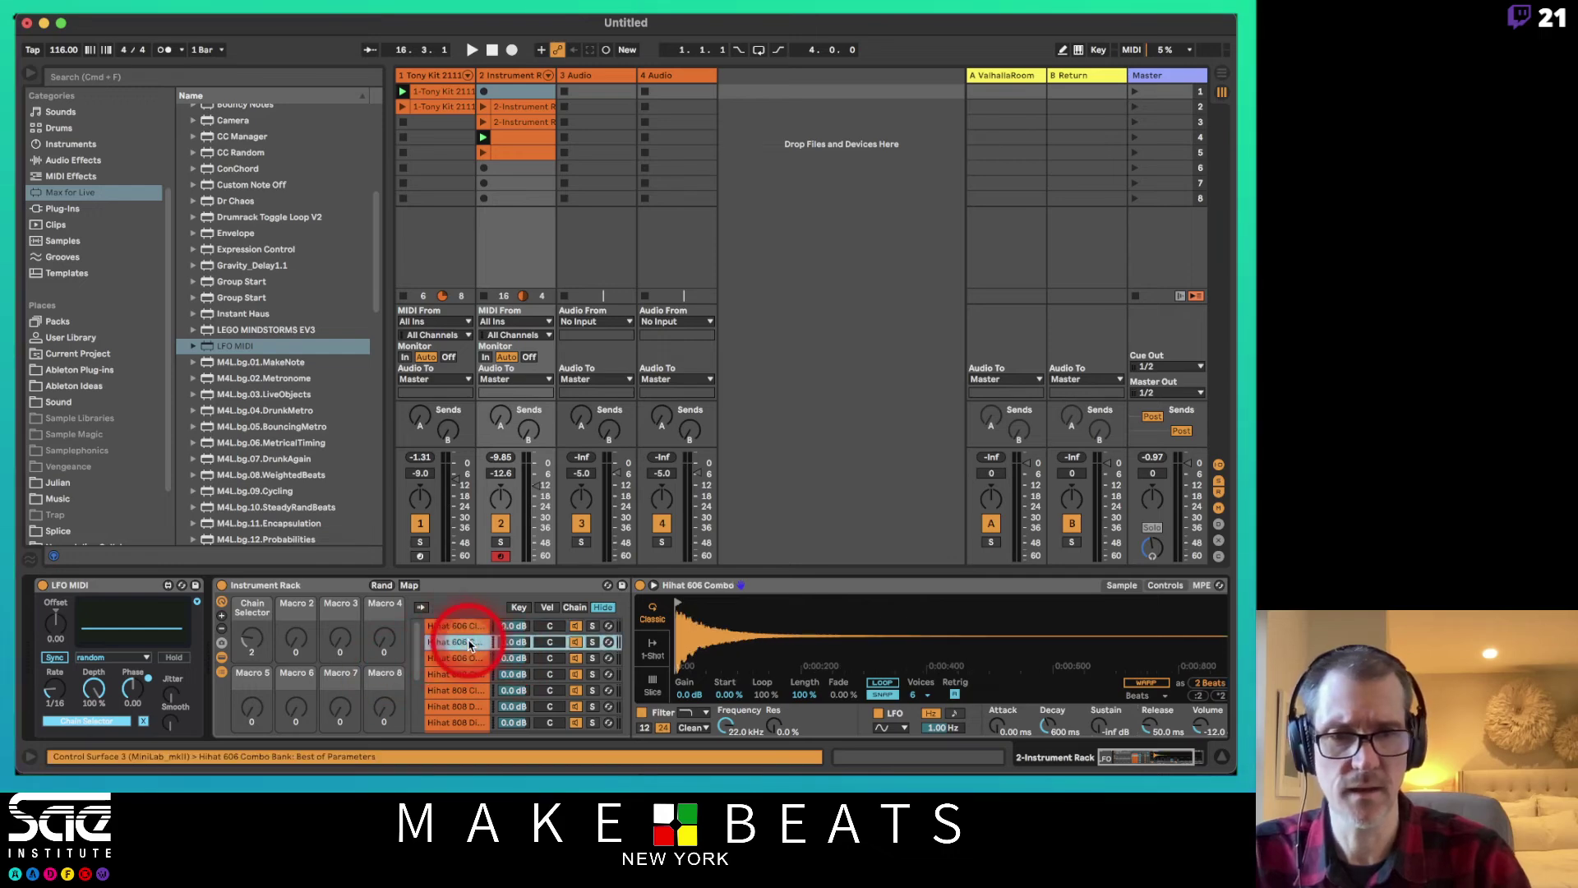
left_click(465, 642)
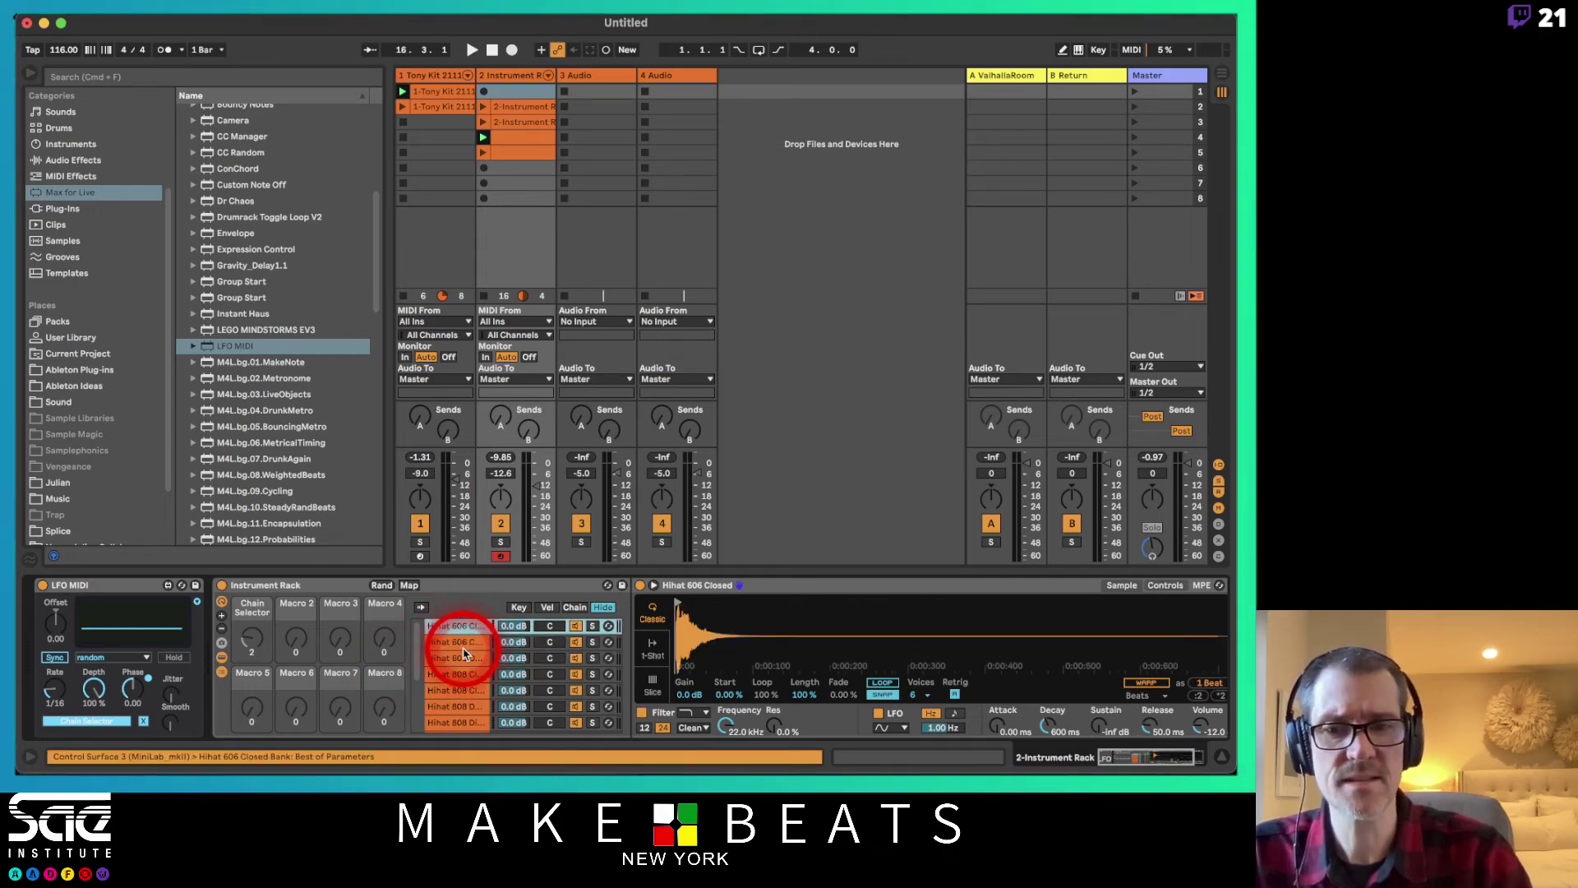
left_click(465, 659)
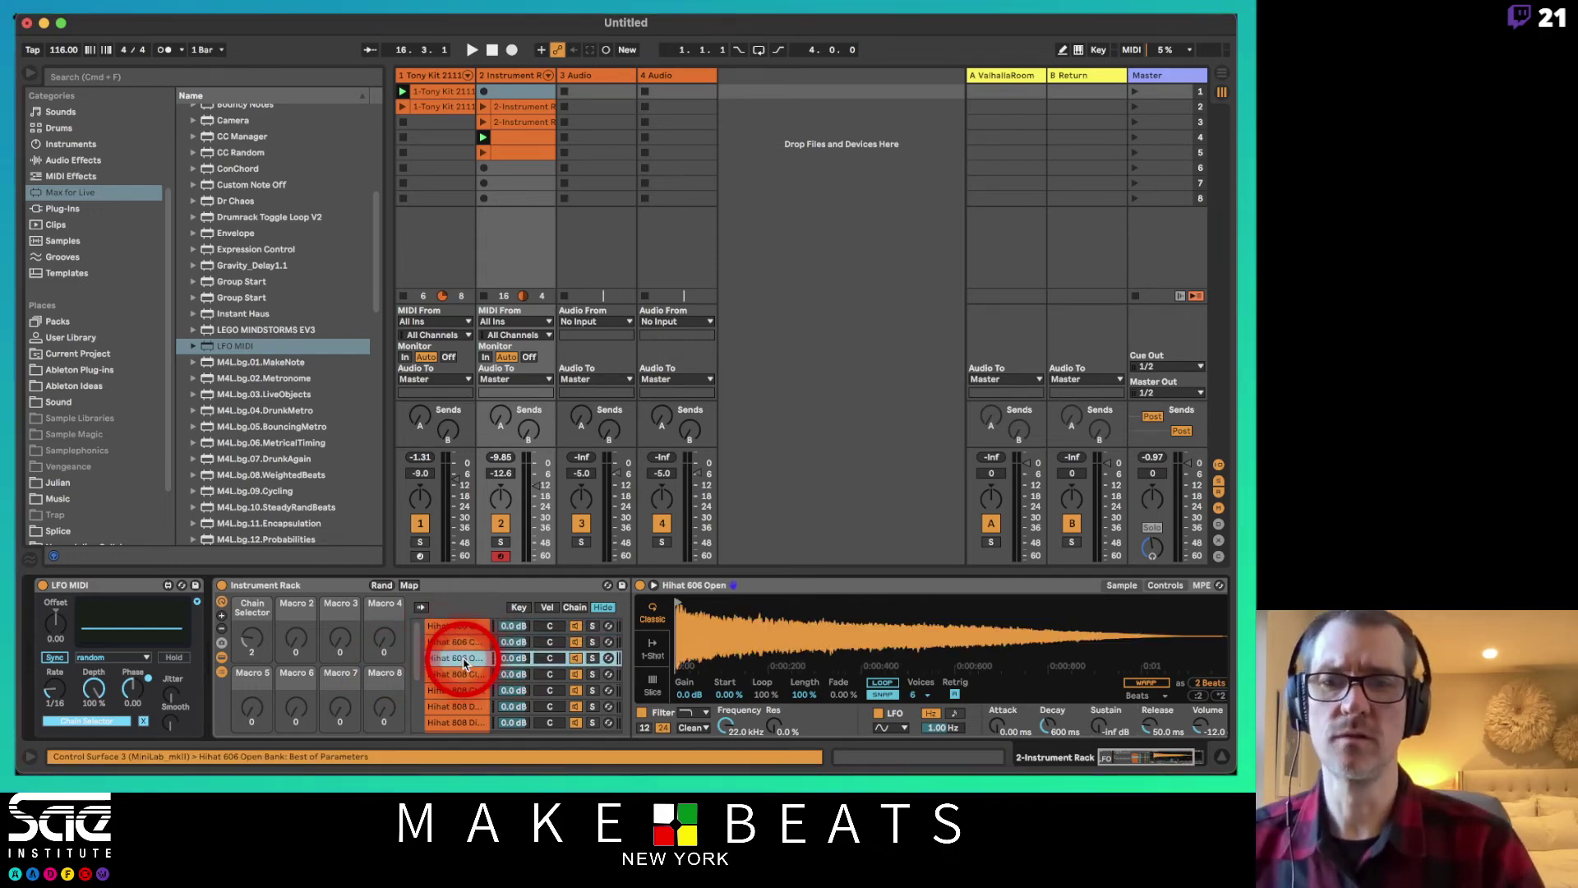
left_click(453, 689)
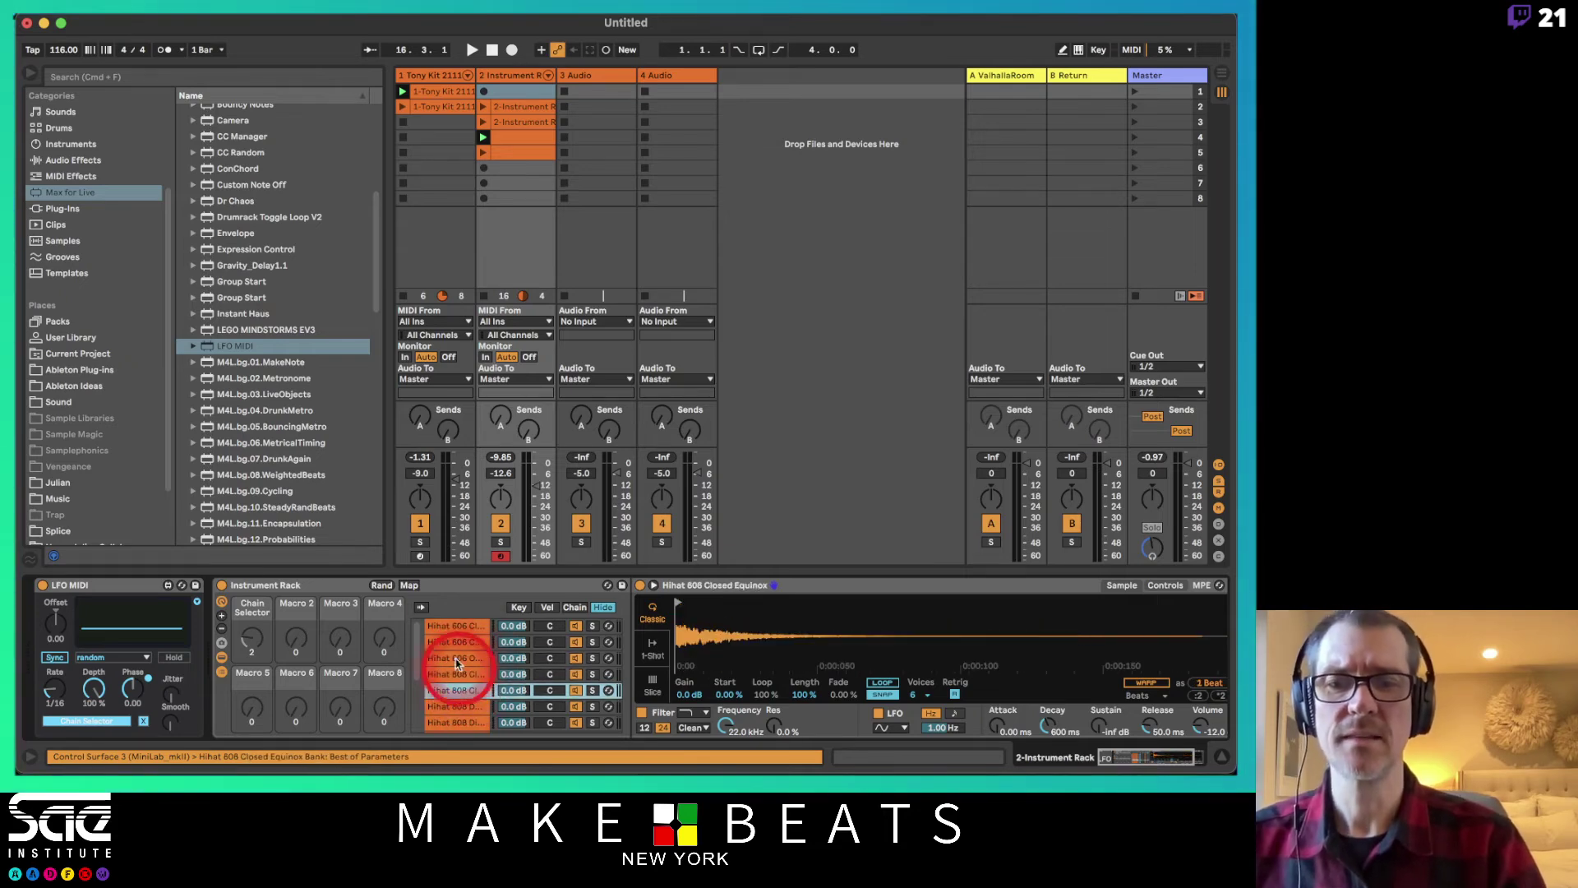
left_click(452, 627)
- Shorten the Hihat 606 Closed Simpler's Decay to 39.1 ms during playback
left_click(820, 655)
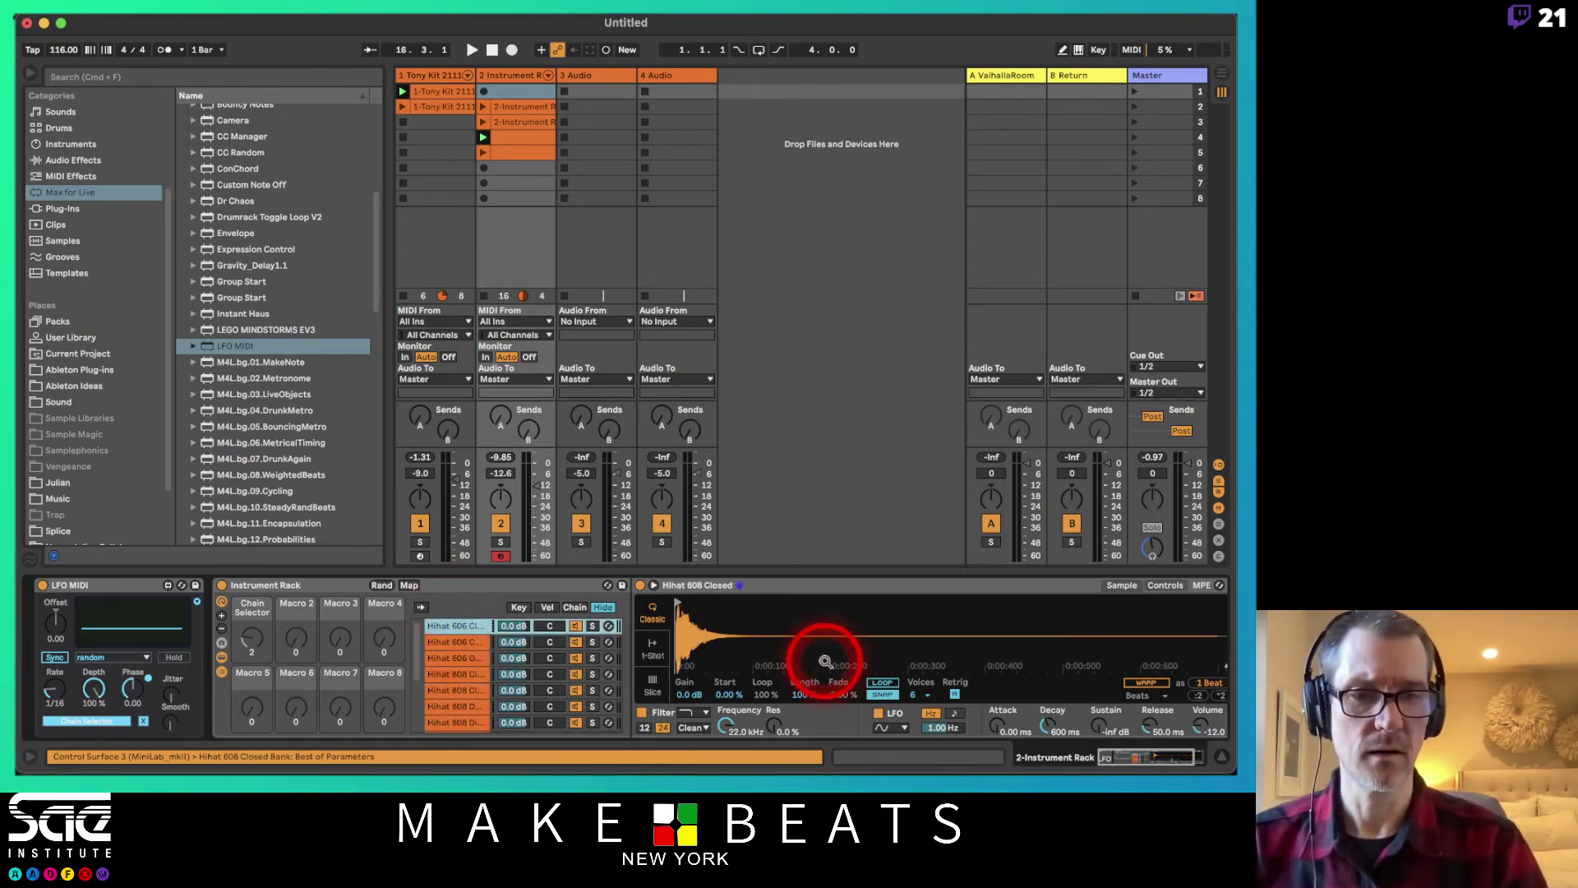
left_click(1052, 722)
left_click(1150, 732)
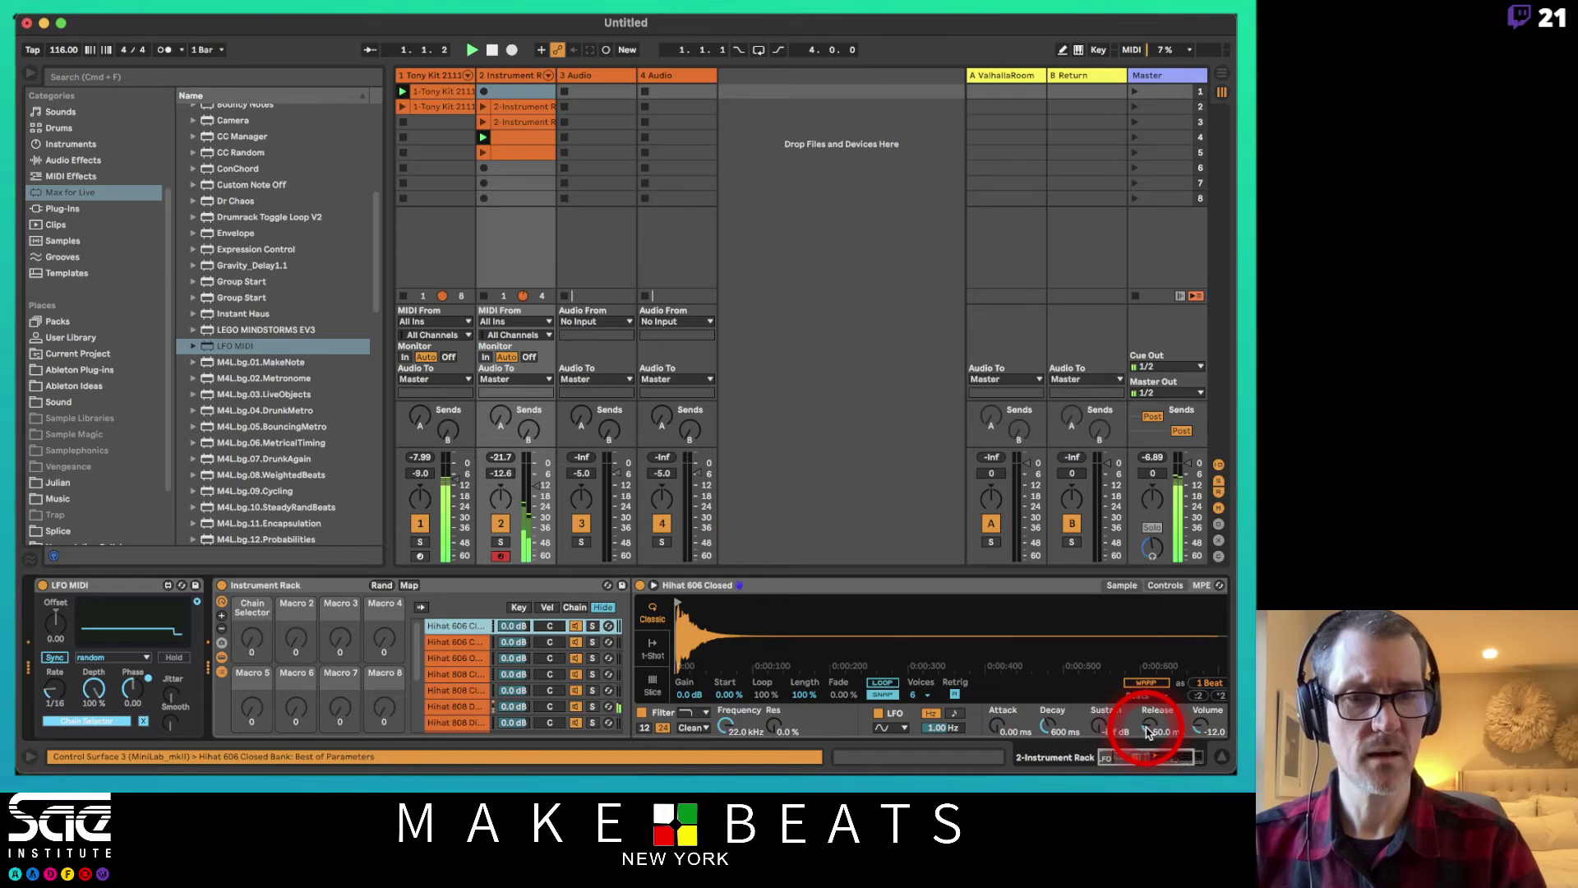
left_click(1048, 725)
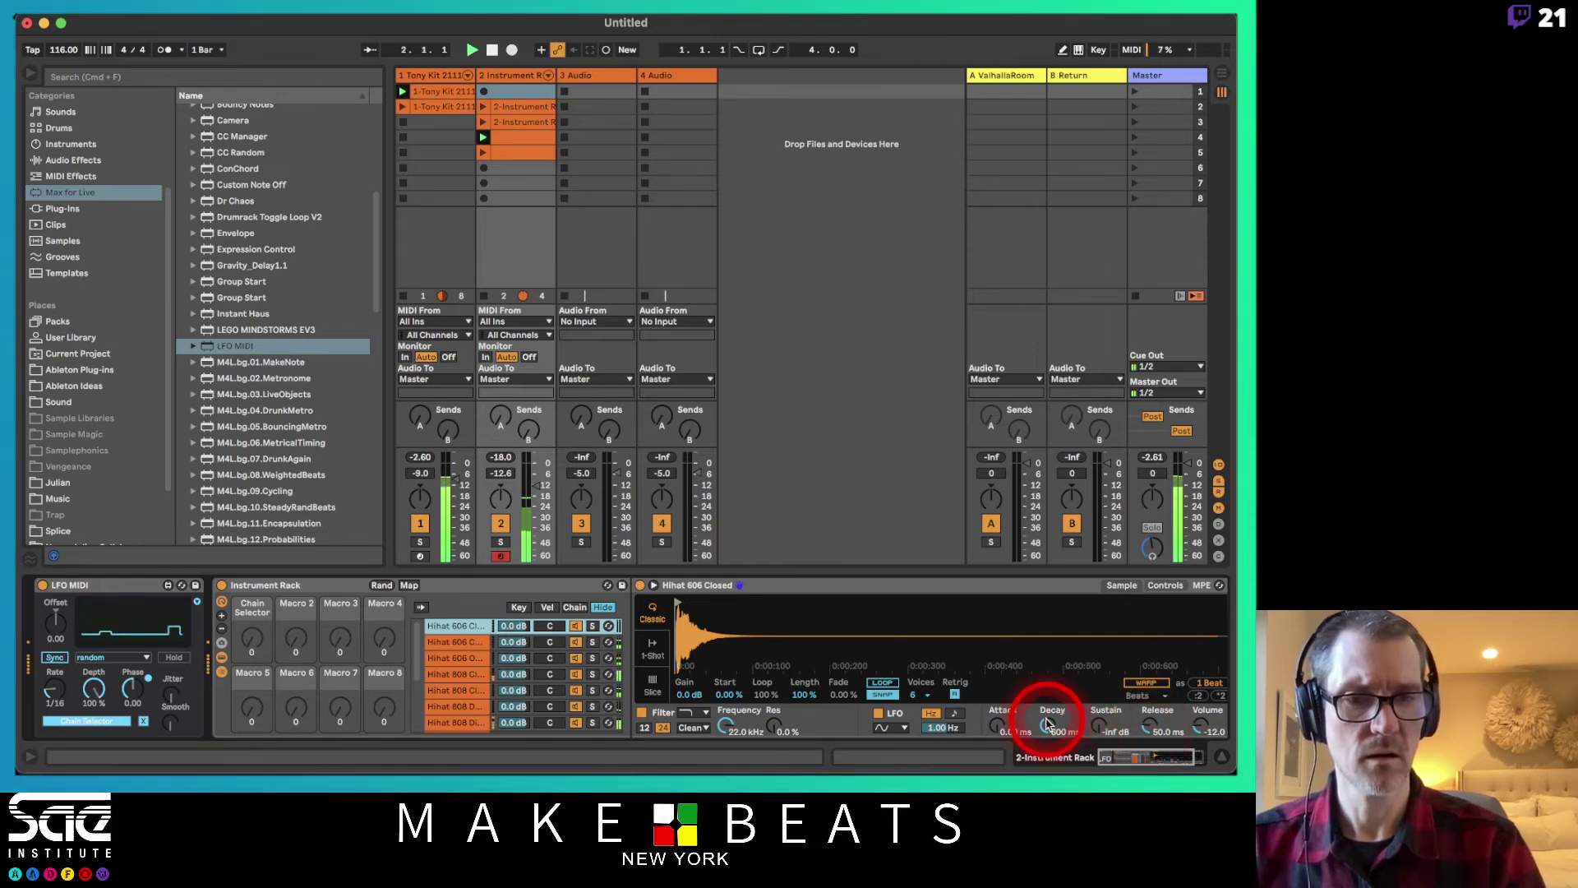
left_click_drag(1050, 729, 1049, 749)
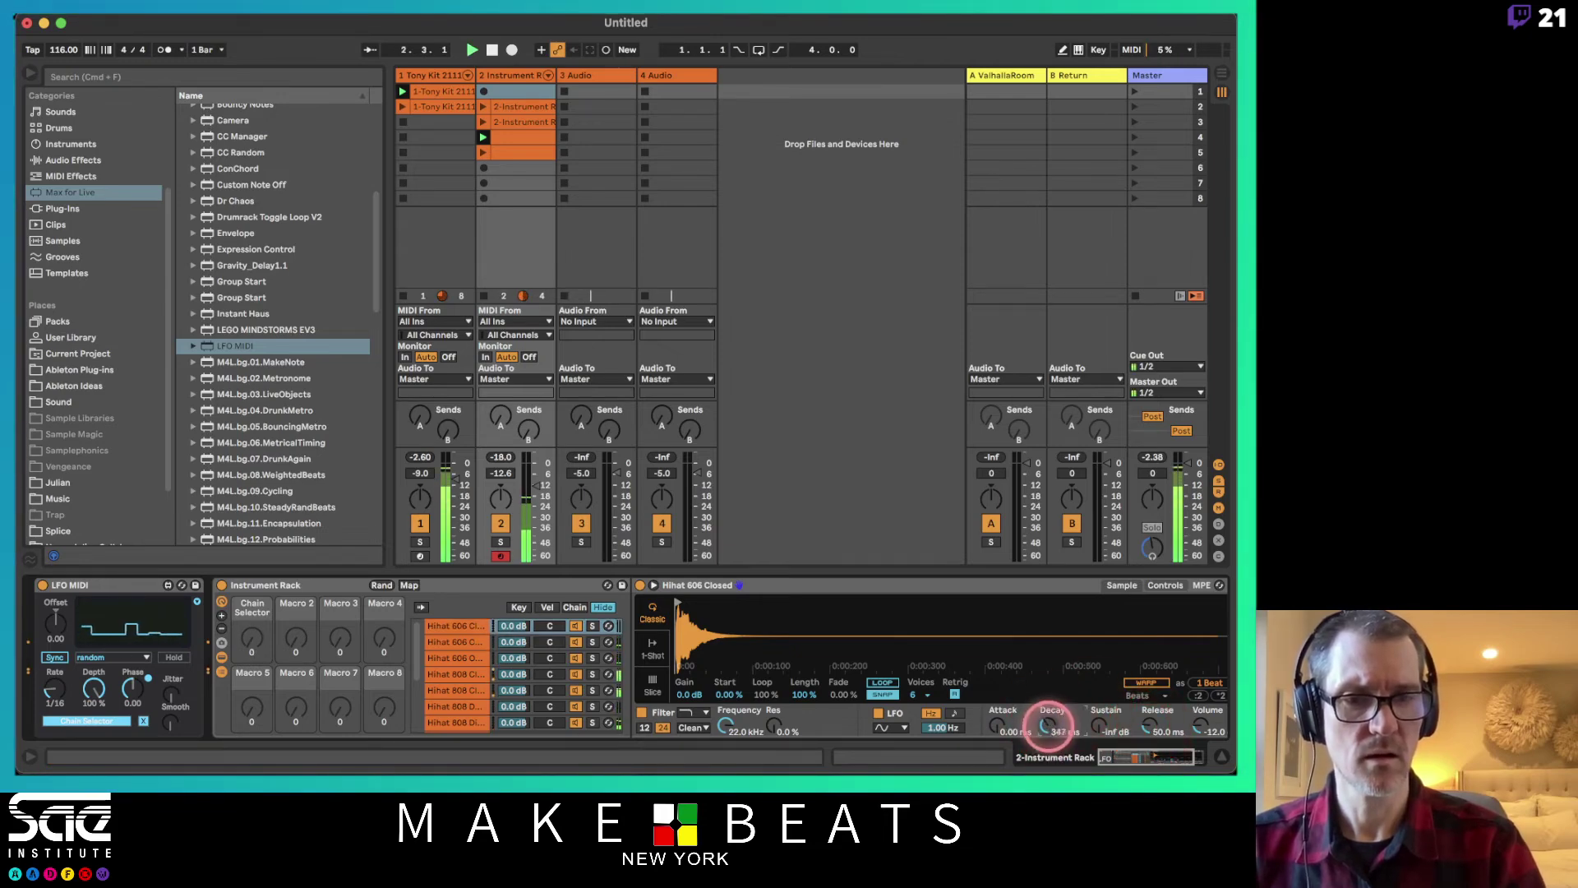
right_click(1050, 729)
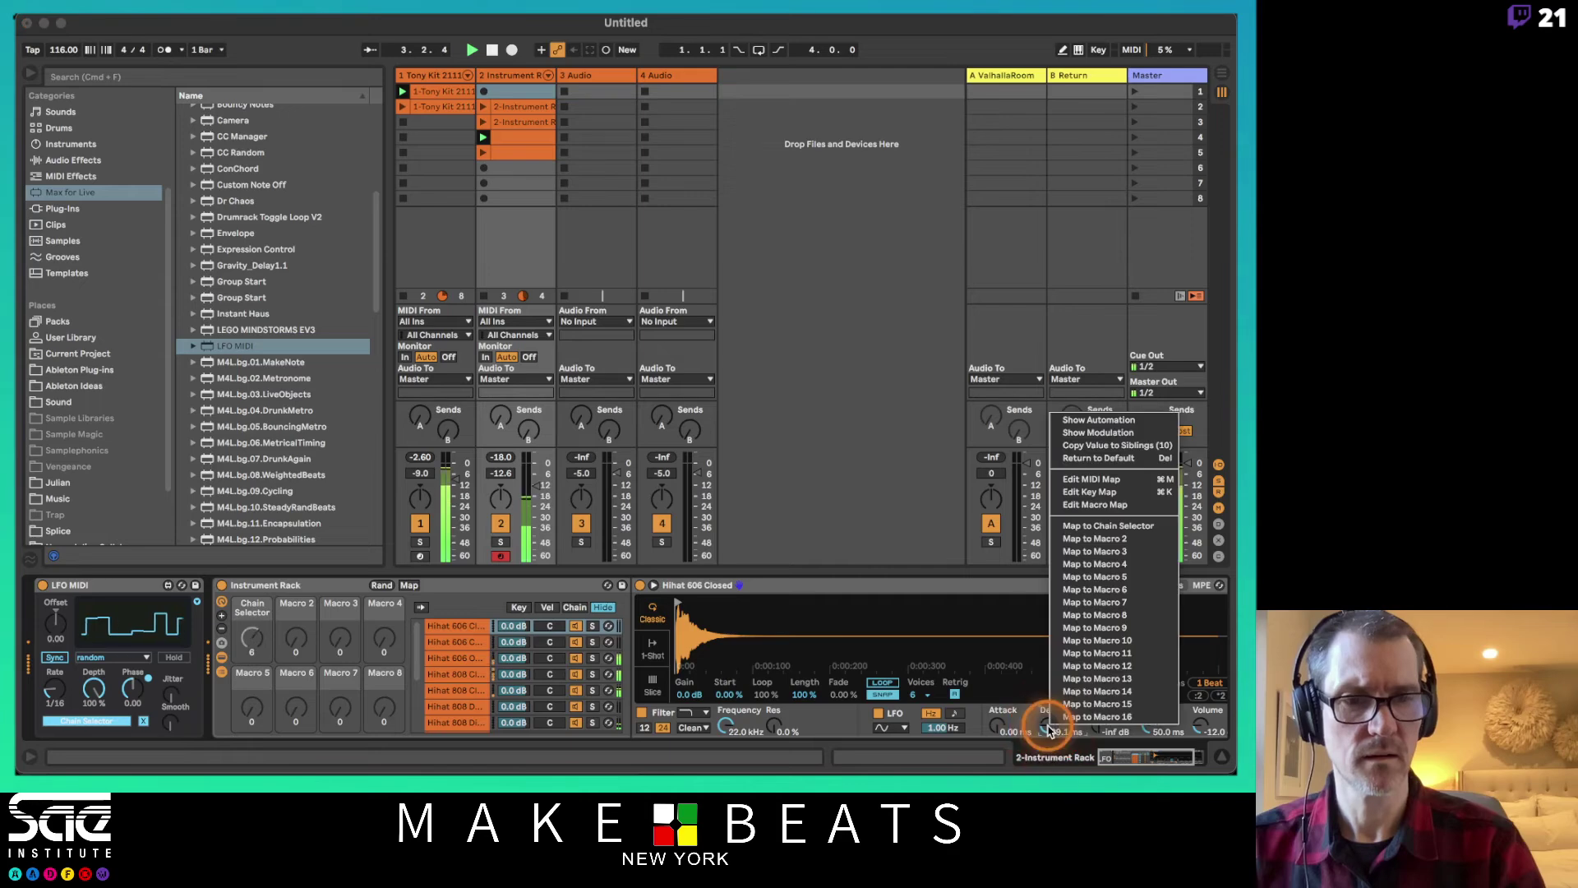
left_click(1091, 470)
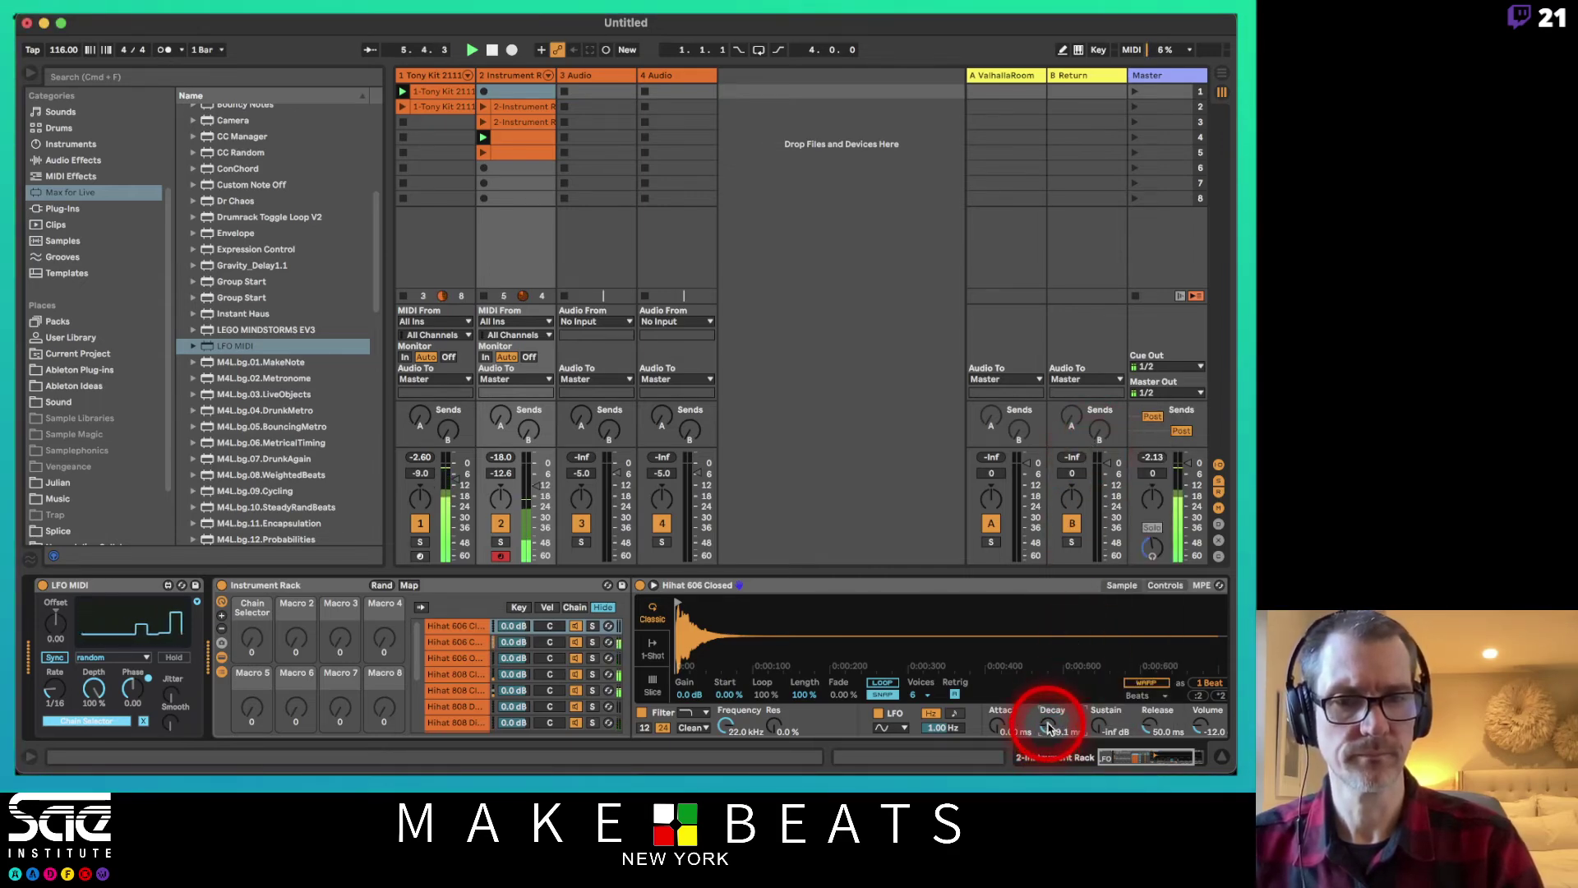
- Raise the Instrument Rack track's volume to -2.4 dB, and apply a 224 ms Decay to the Hihat 606 Closed Simpler and its siblings
left_click_drag(485, 493, 530, 486)
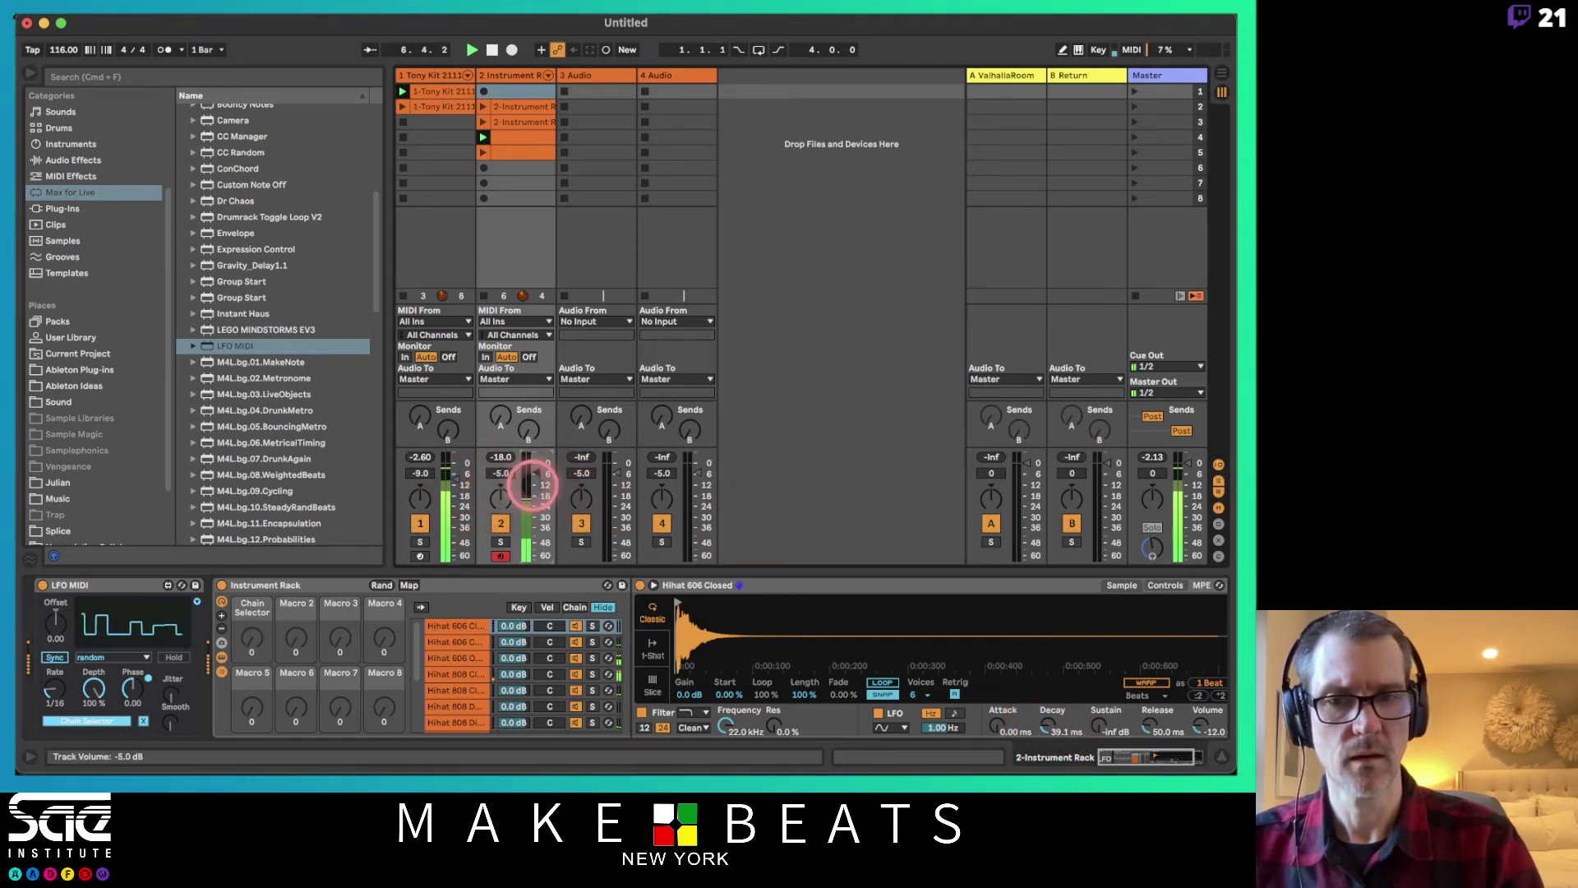
left_click_drag(1052, 717, 1049, 723)
right_click(1048, 723)
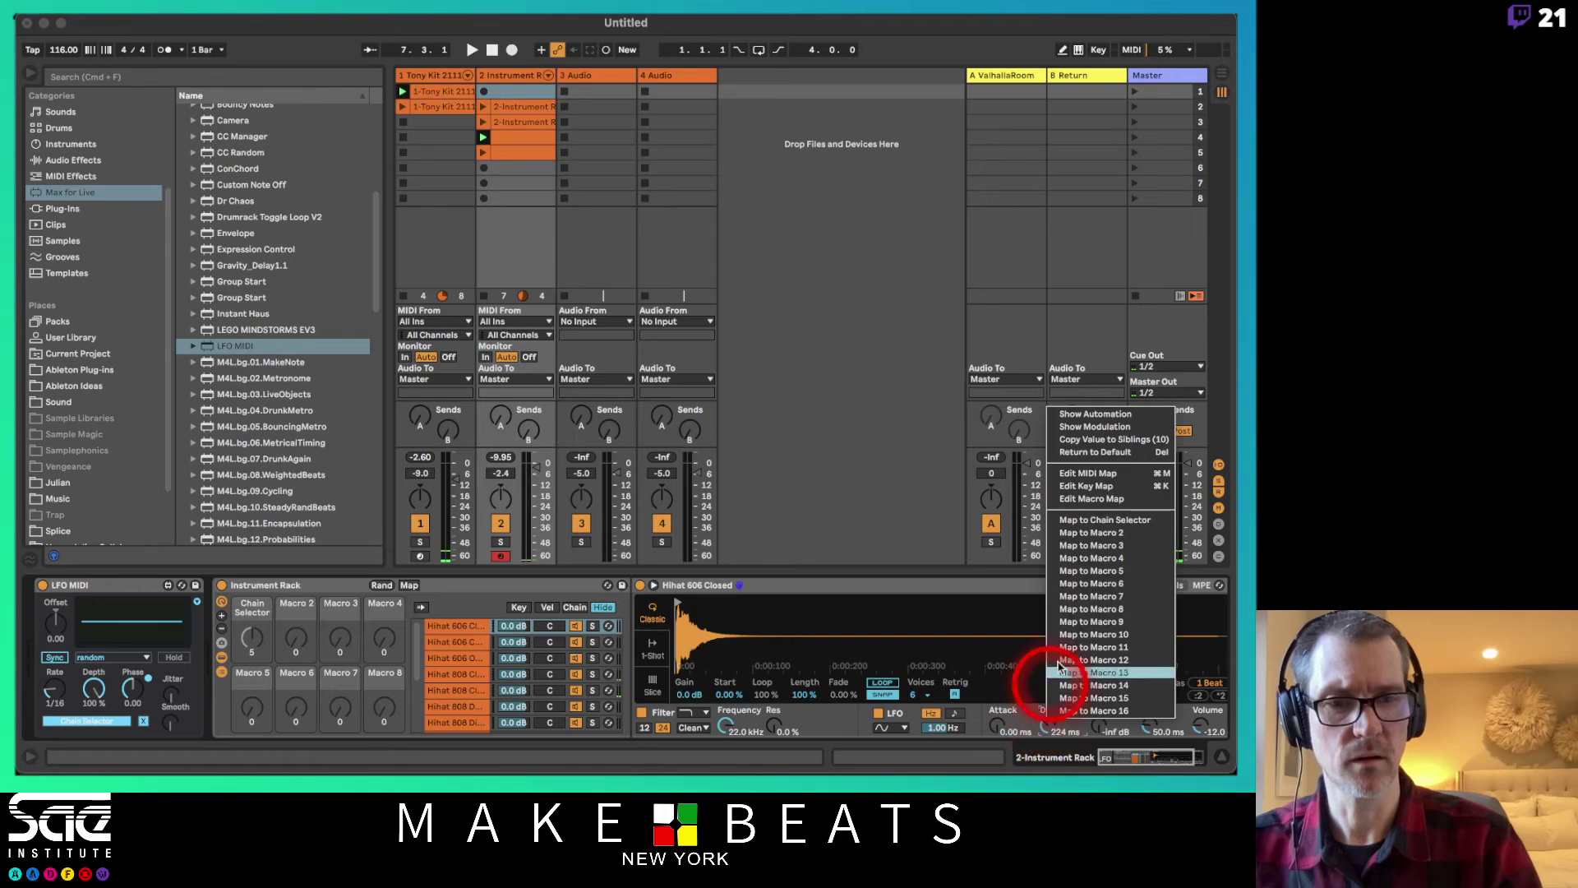
left_click(1094, 438)
key("space")
left_click(1093, 437)
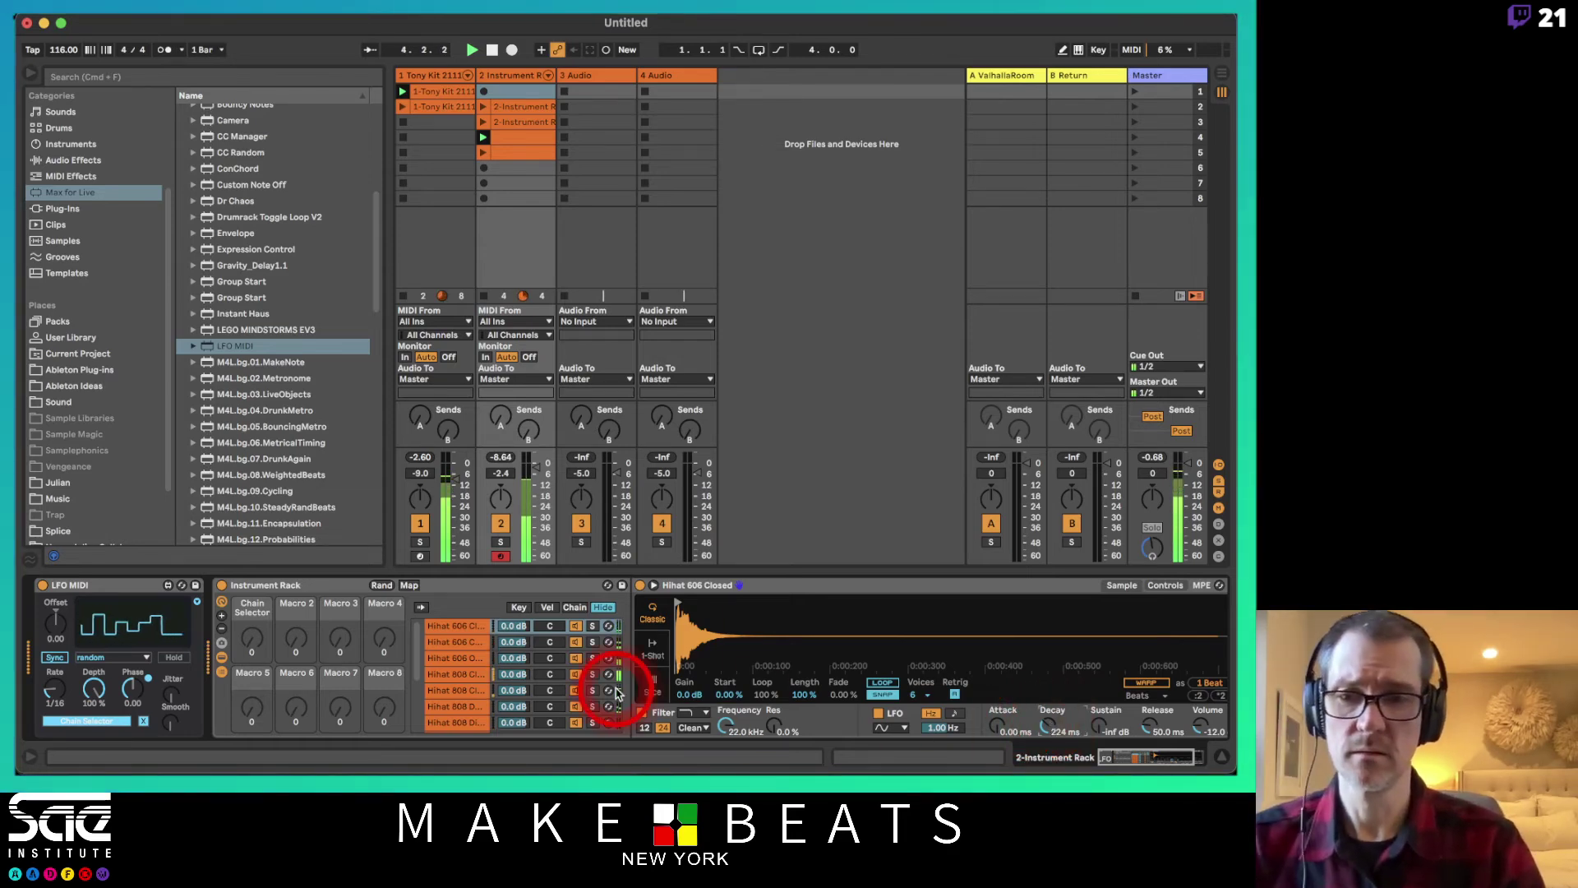
- Lower the Hihat 808 Close chain's volume in the rack to about -6.8 dB
left_click(451, 675)
left_click_drag(513, 682, 511, 676)
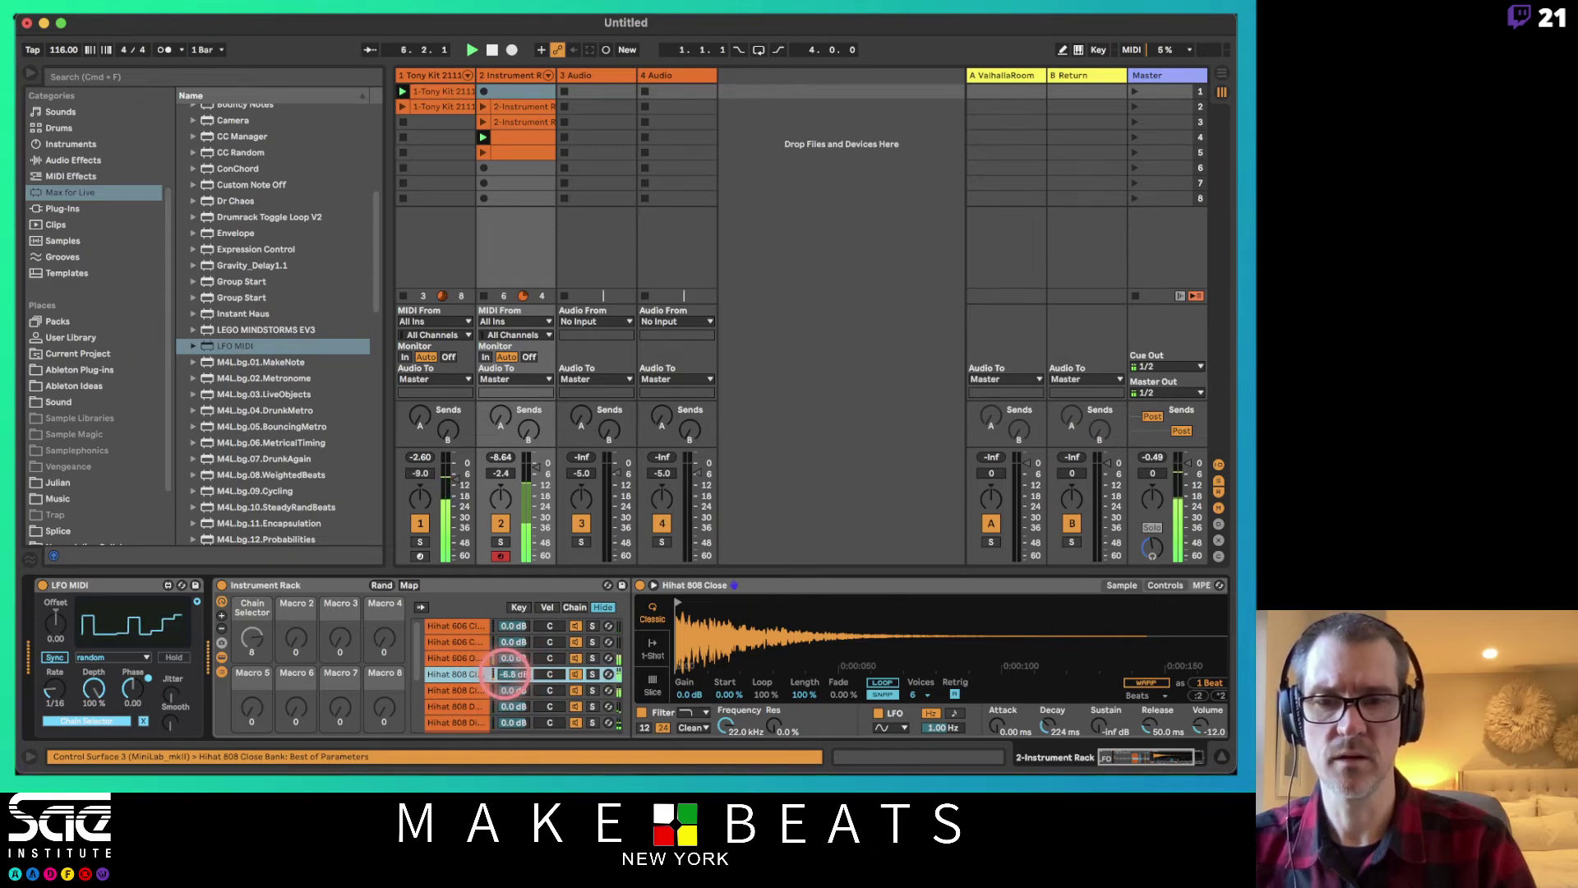
- Lower the Hihat 808 Close chain's volume in the rack to -8.0 dB
left_click(507, 676)
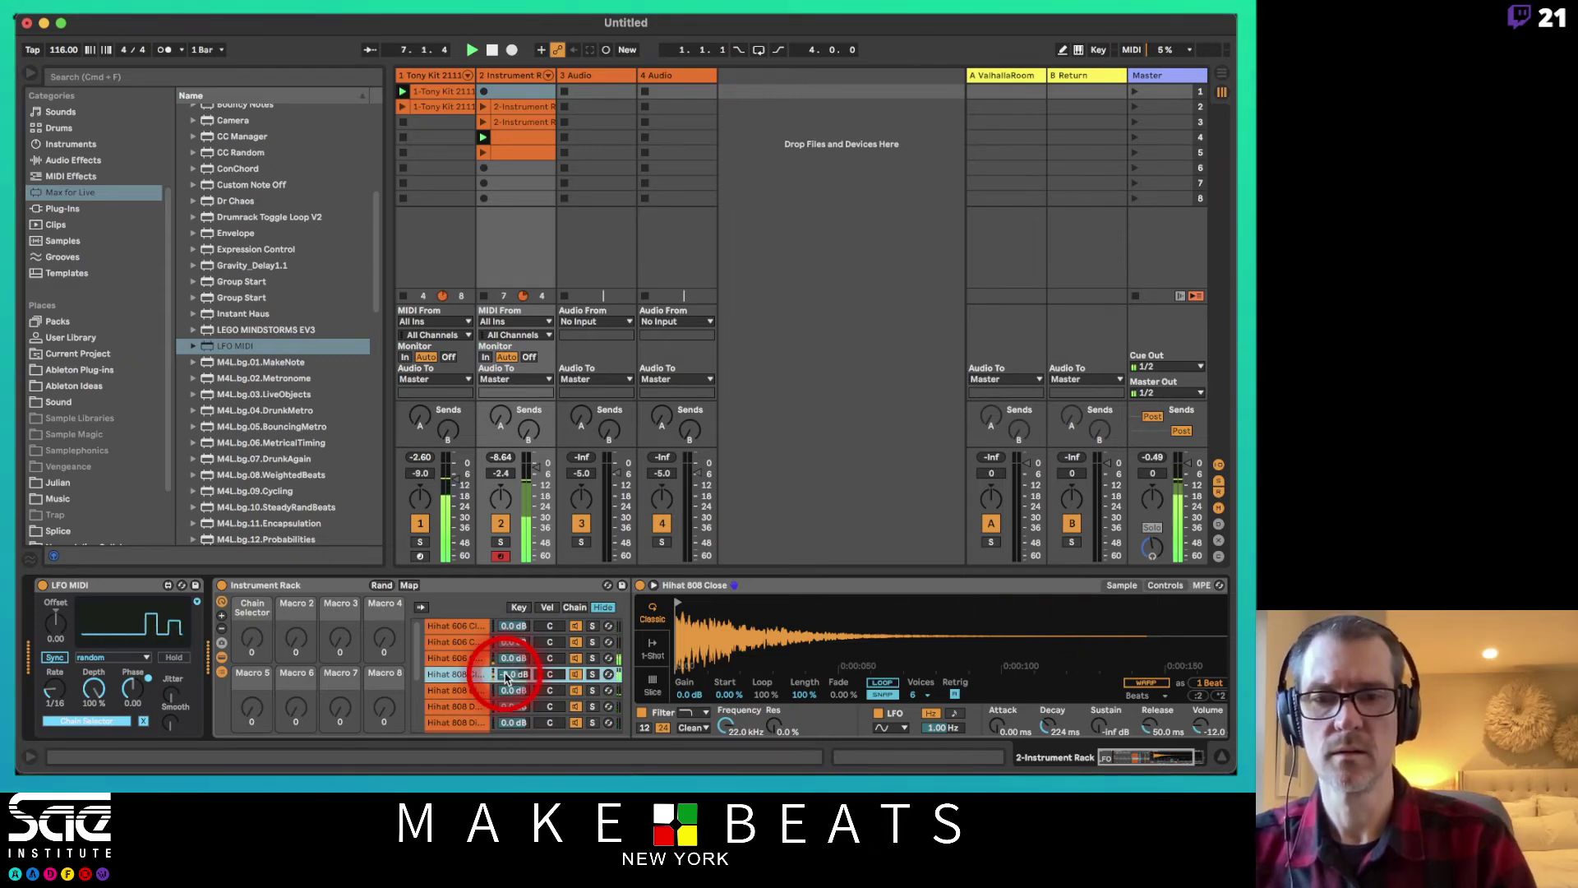
left_click(149, 658)
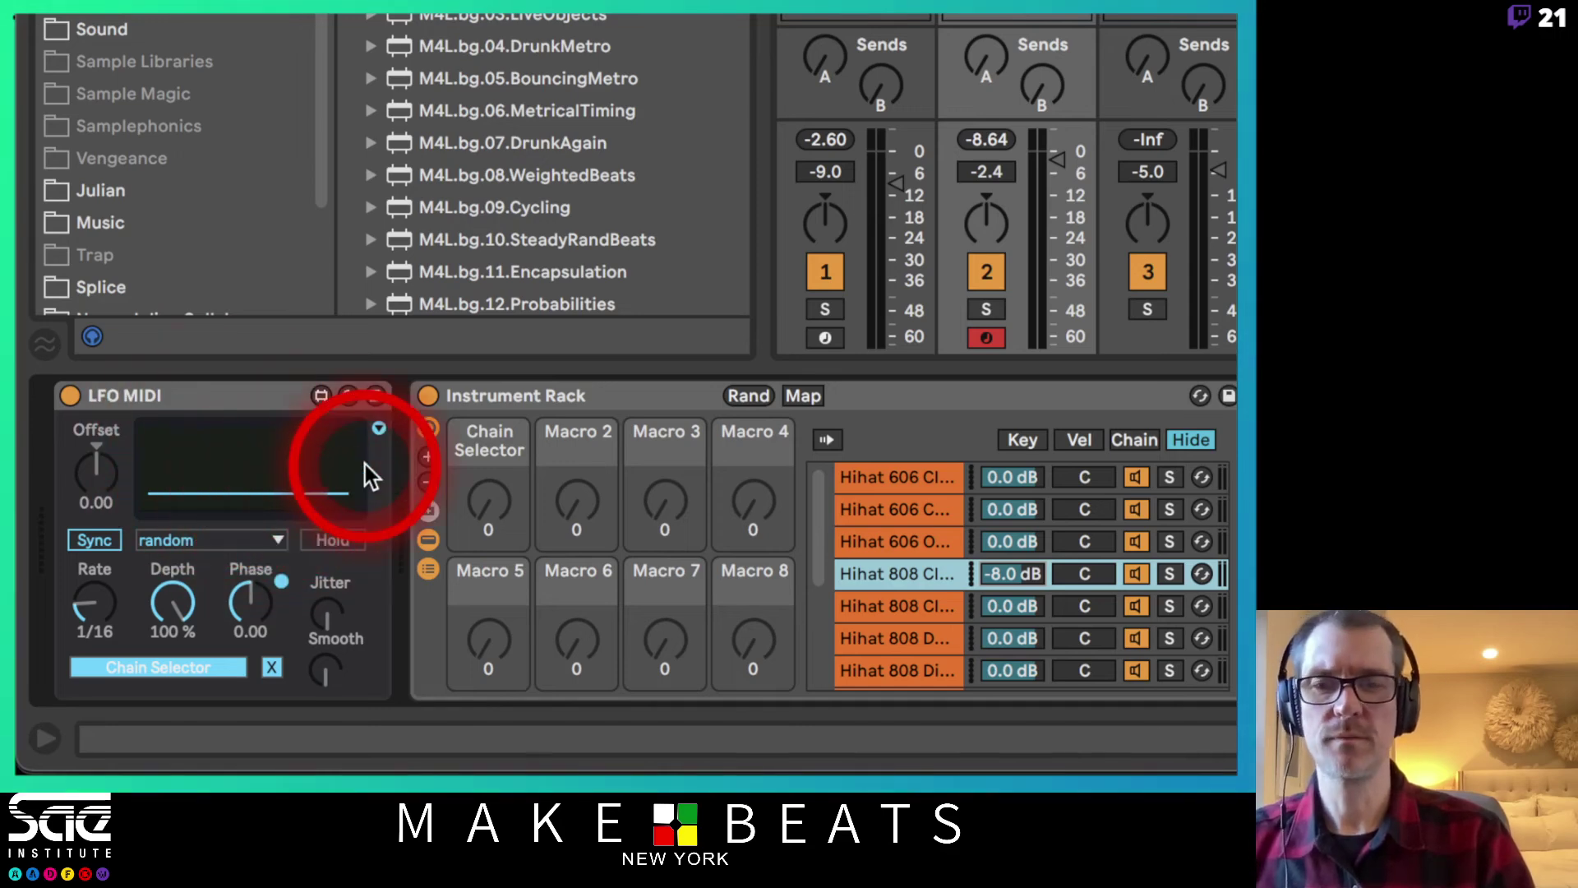
- Check the LFO MIDI's key control settings, then unmap its target and map it again to the rack's Chain Selector macro
left_click(378, 430)
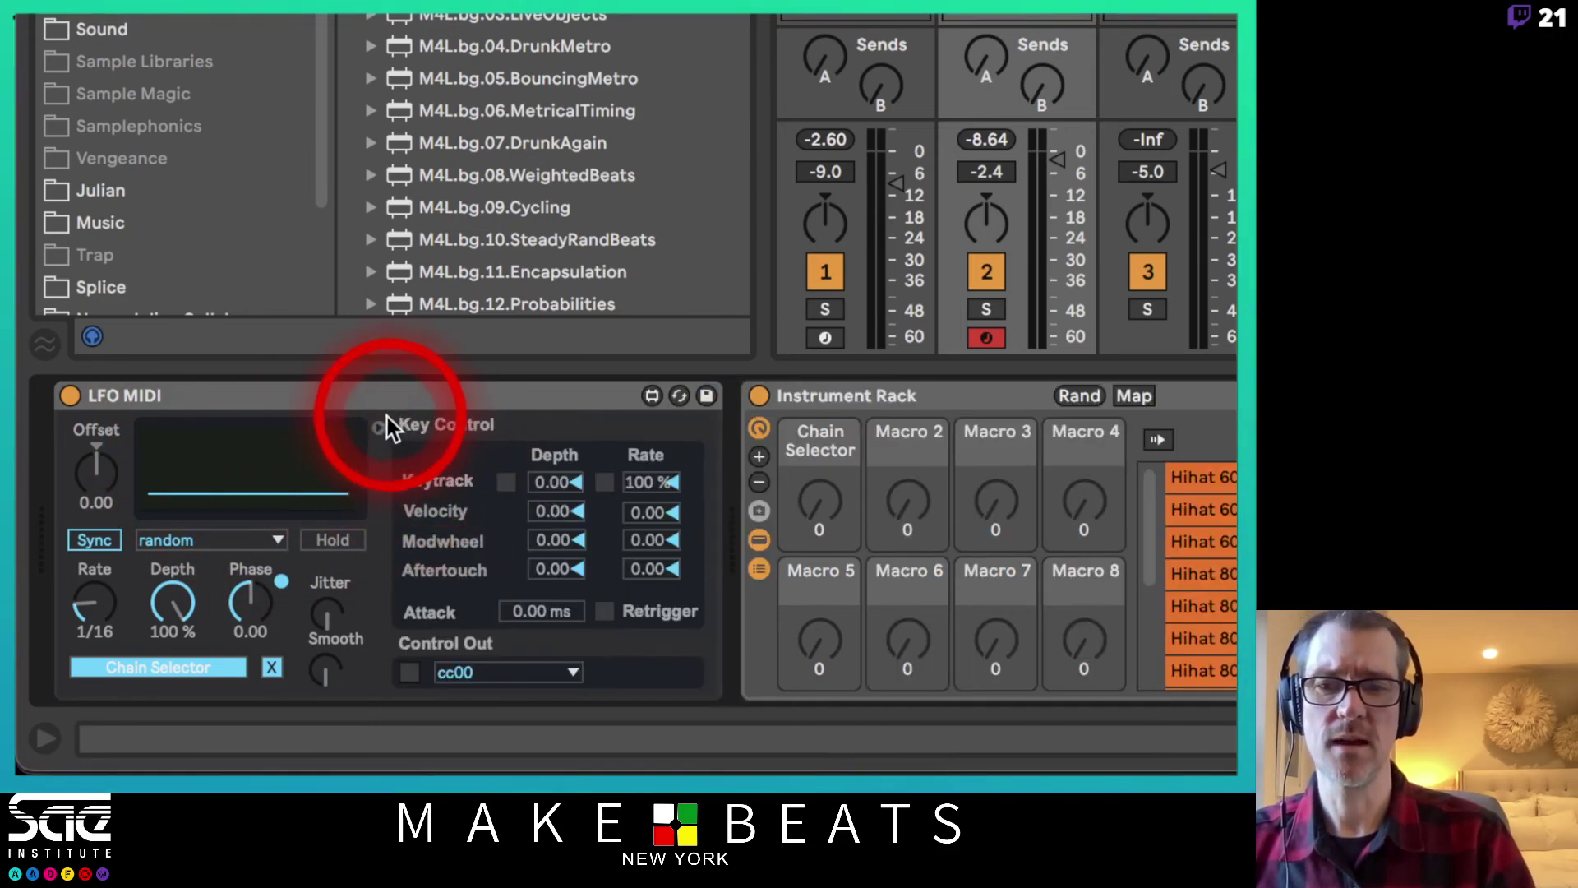
left_click(378, 426)
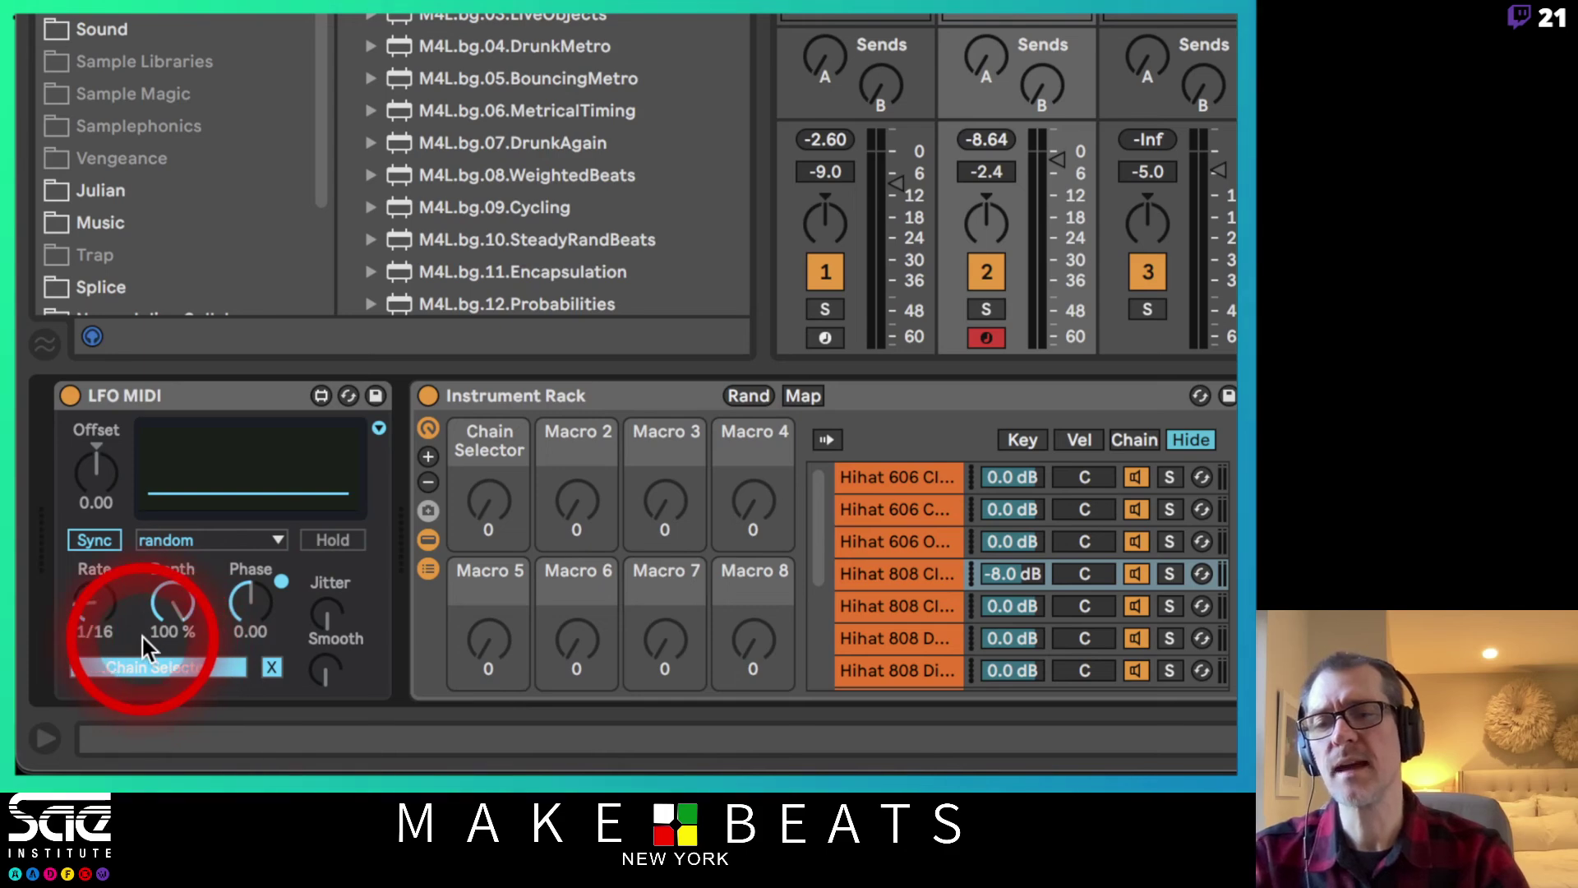
left_click(270, 667)
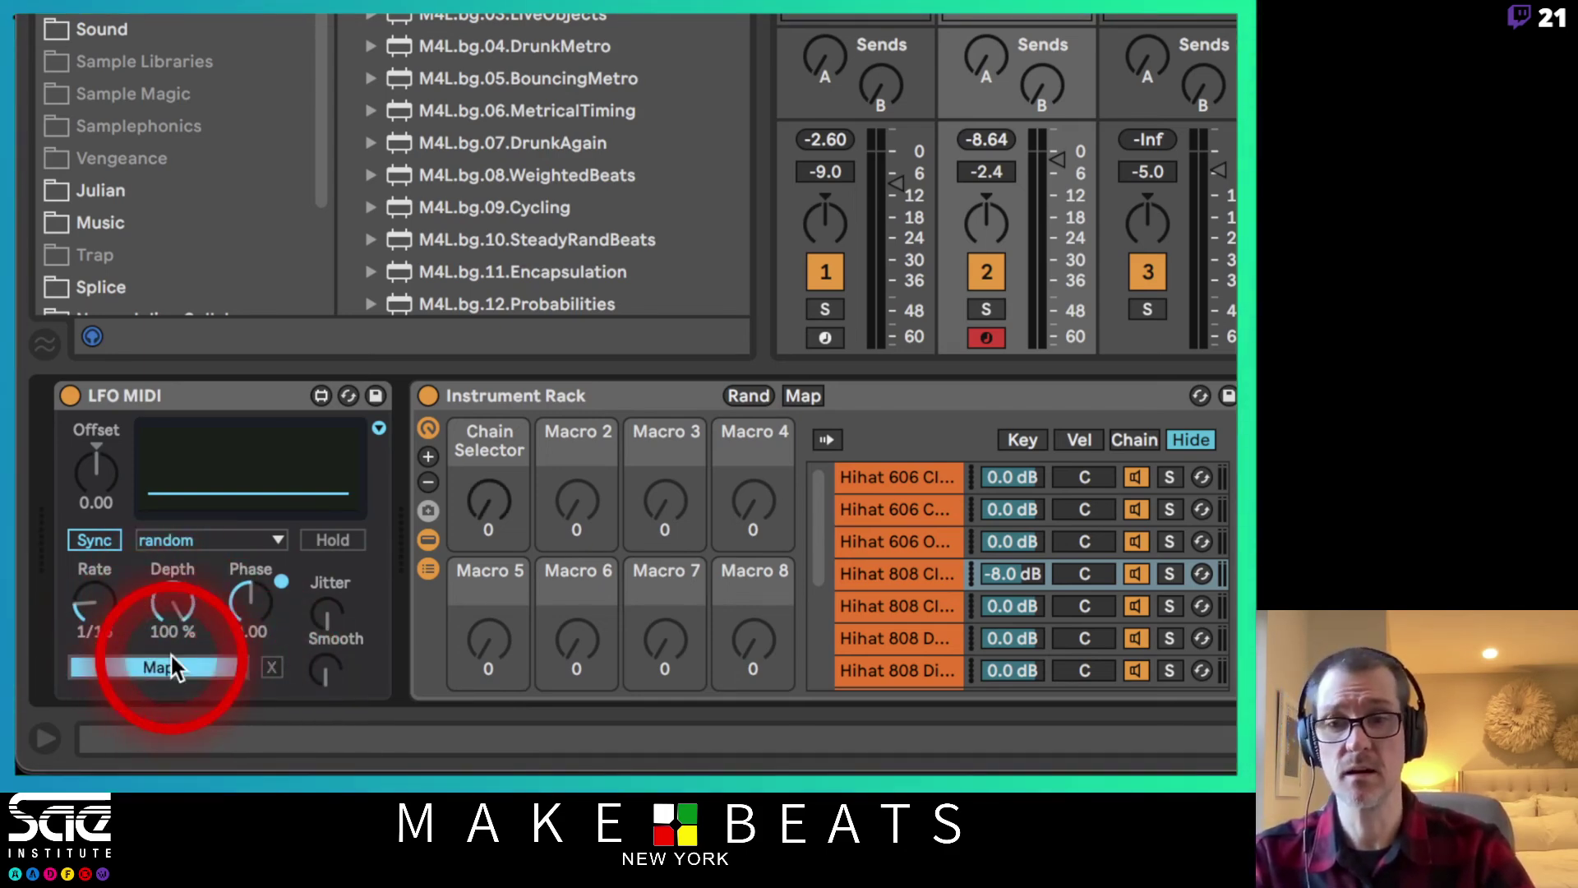
left_click(493, 502)
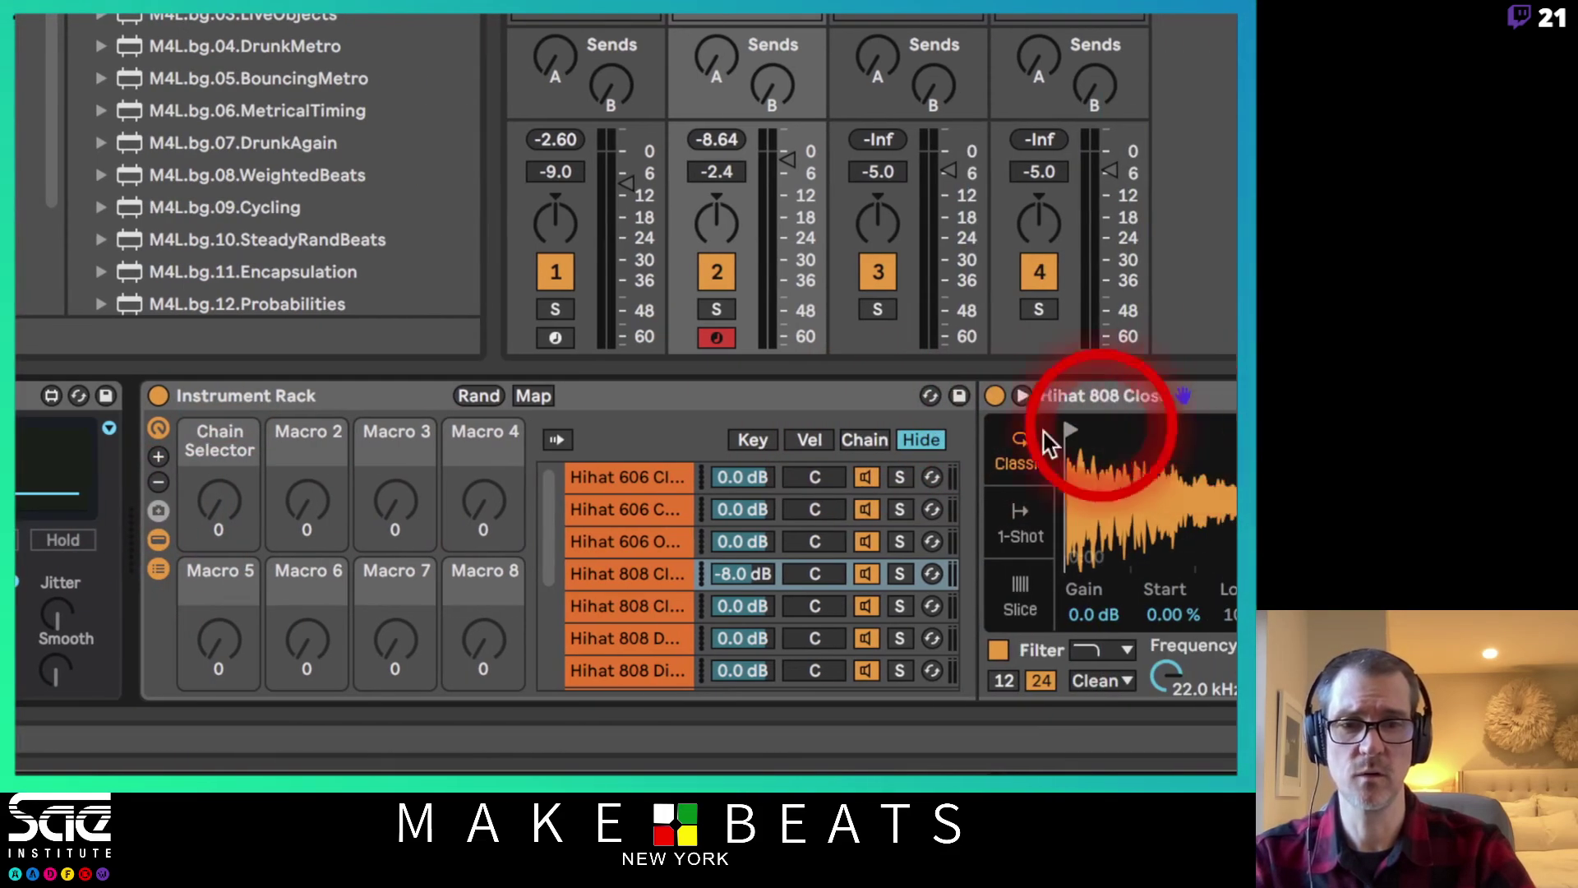
- Show the rack's chain select zones and try raising the LFO MIDI's Offset to 0.30 during playback
left_click(1135, 440)
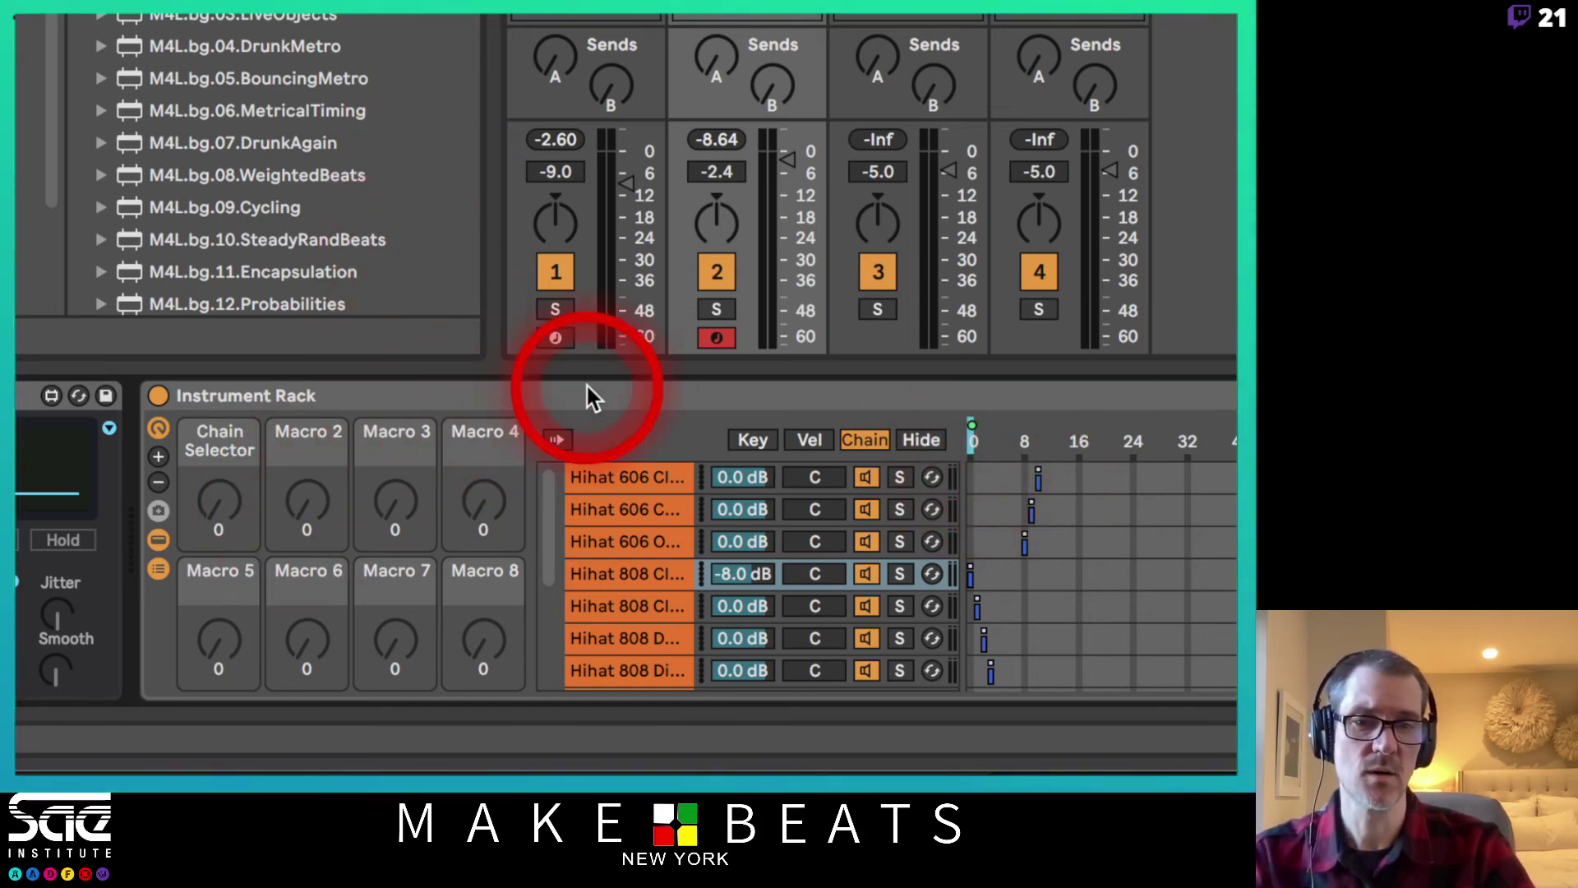
key("space")
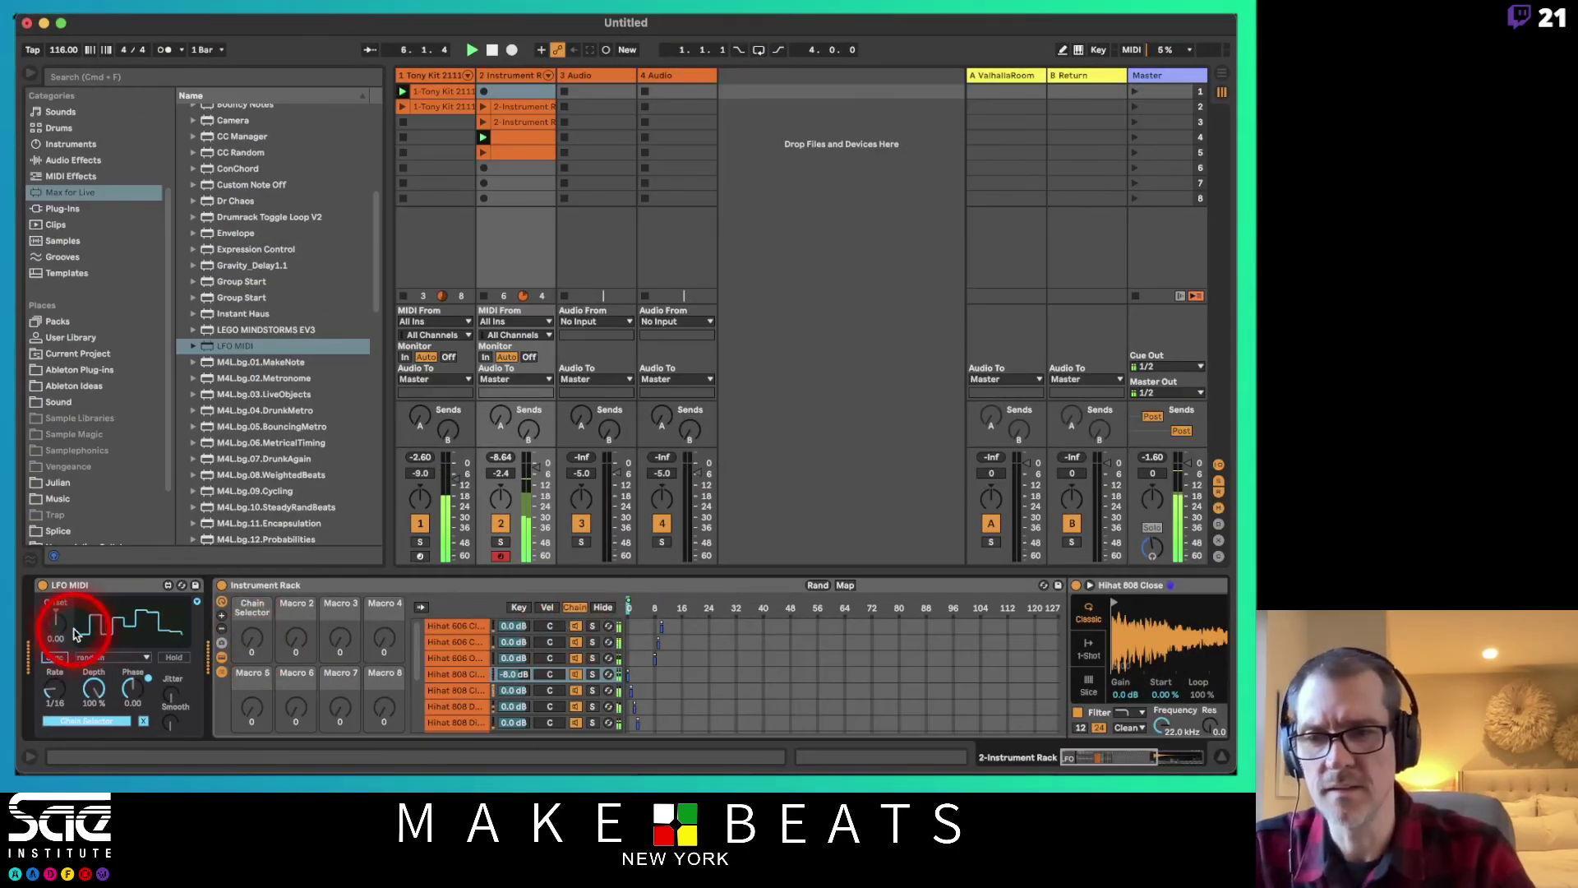
left_click_drag(53, 634, 59, 615)
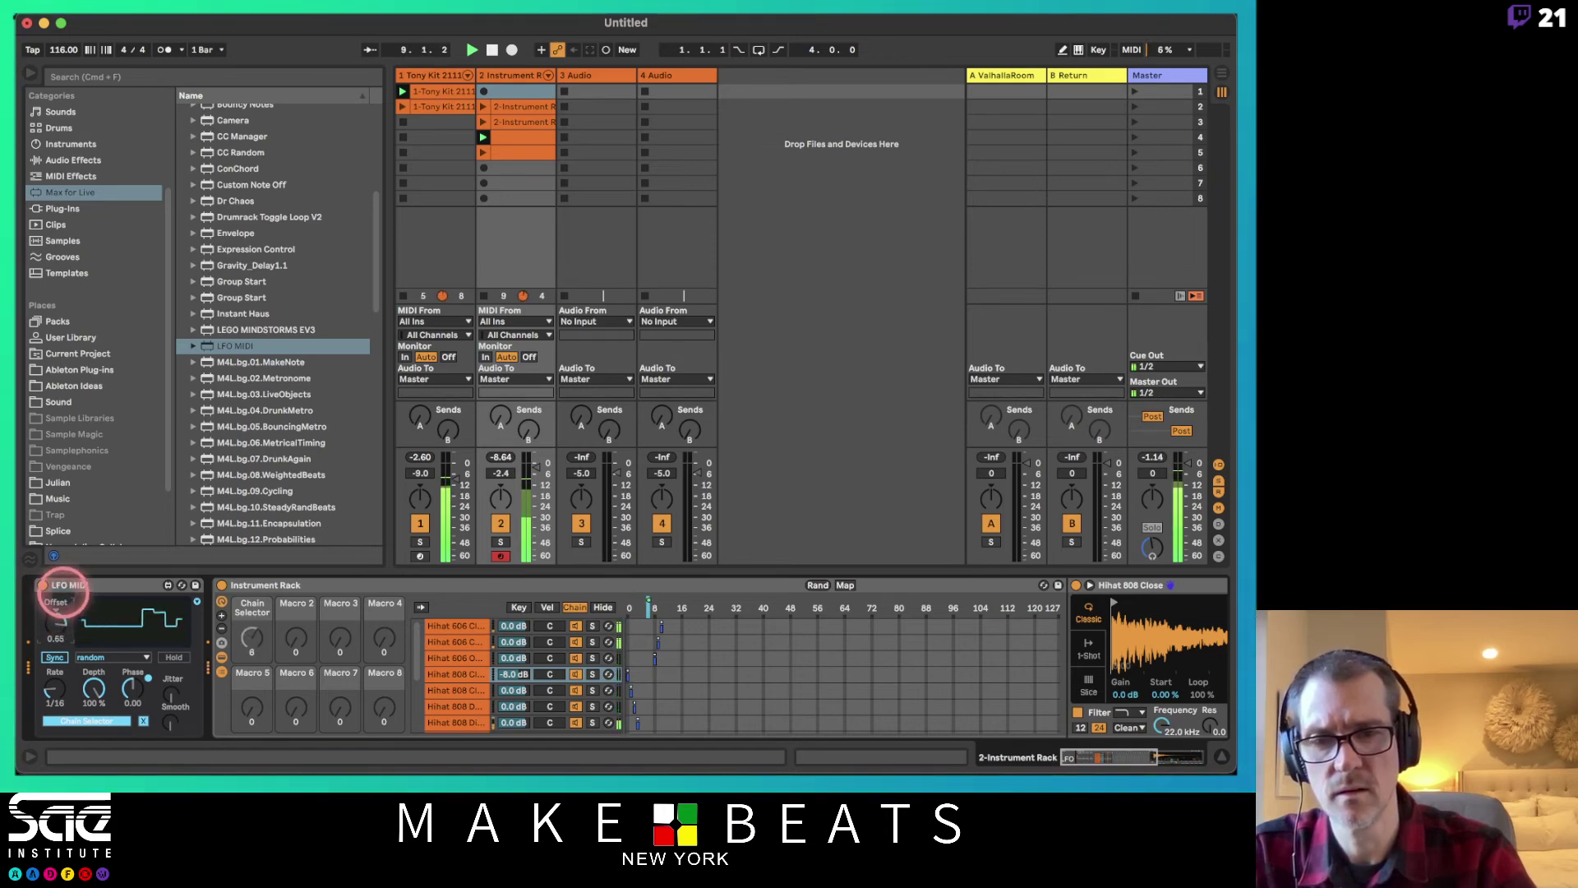
left_click(58, 631)
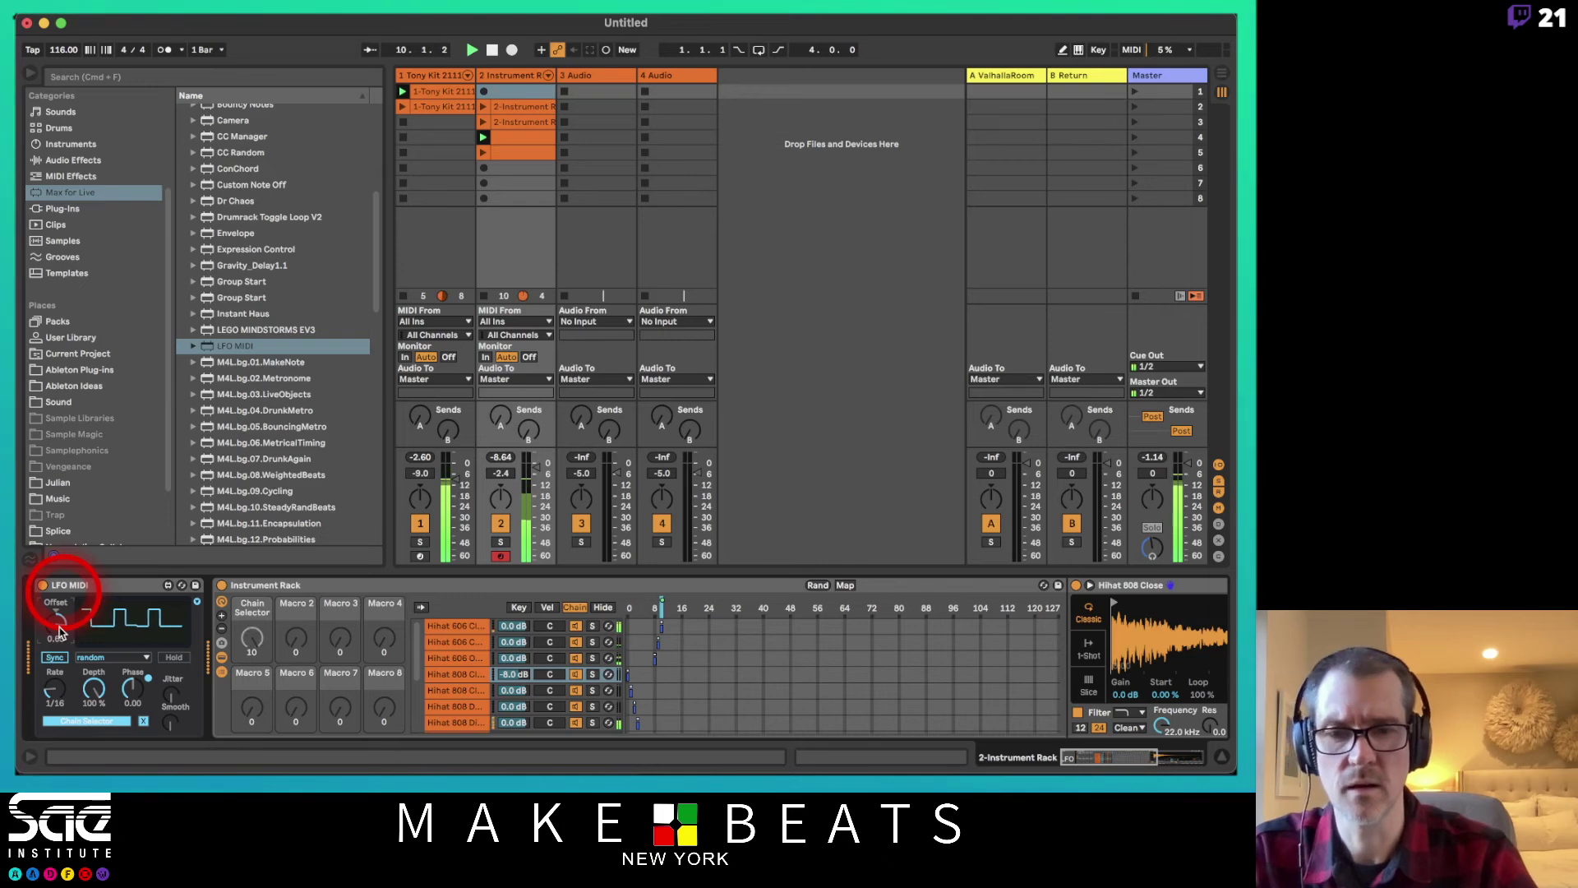
left_click_drag(58, 632, 57, 627)
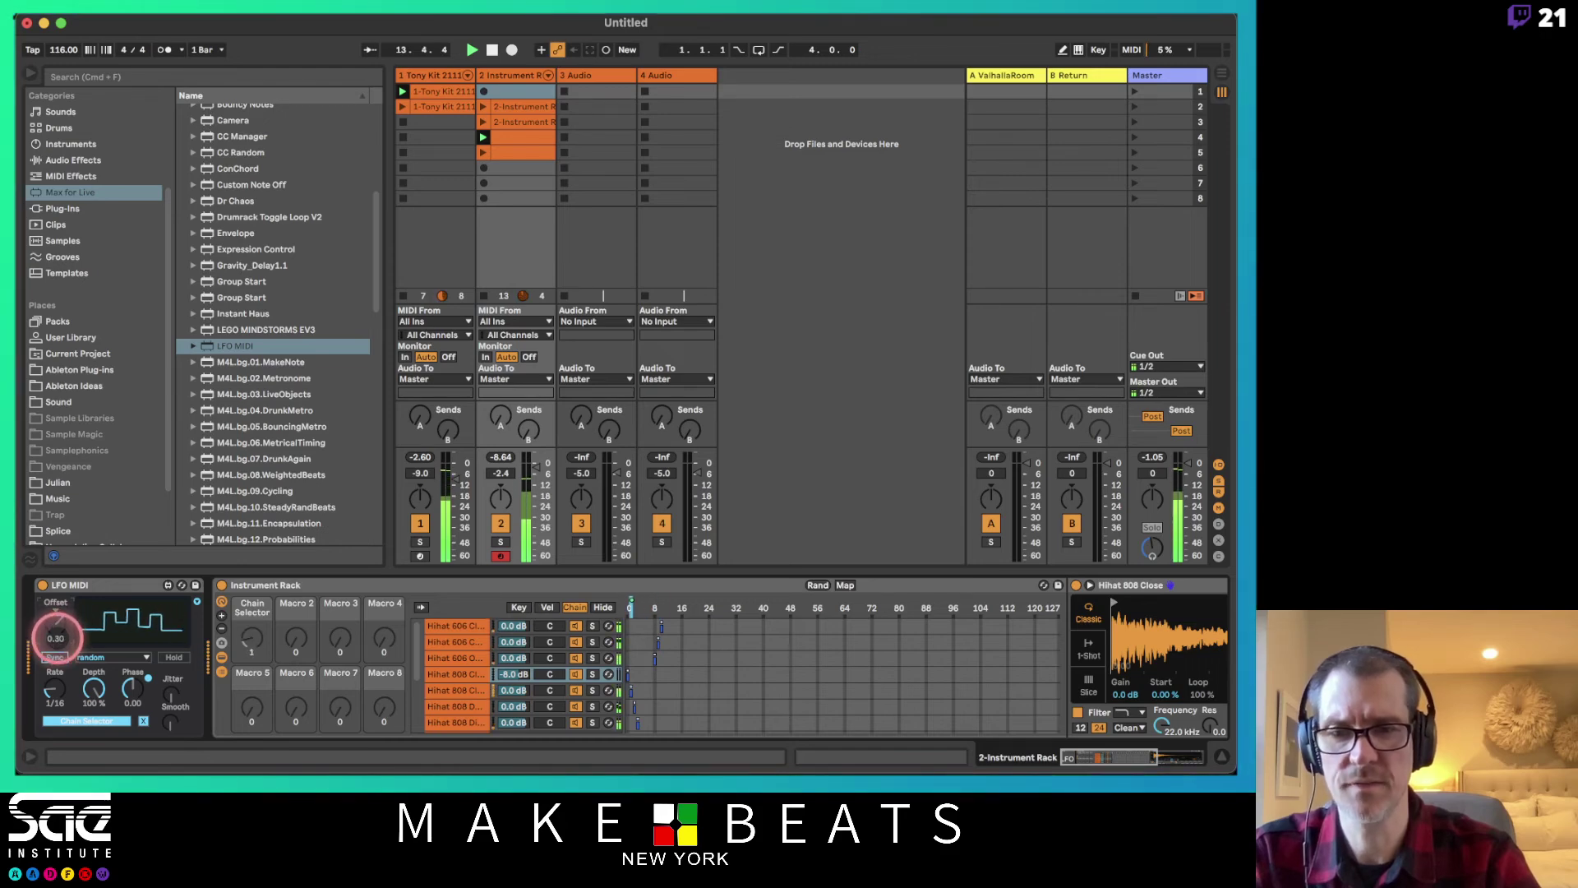
left_click_drag(59, 633, 59, 632)
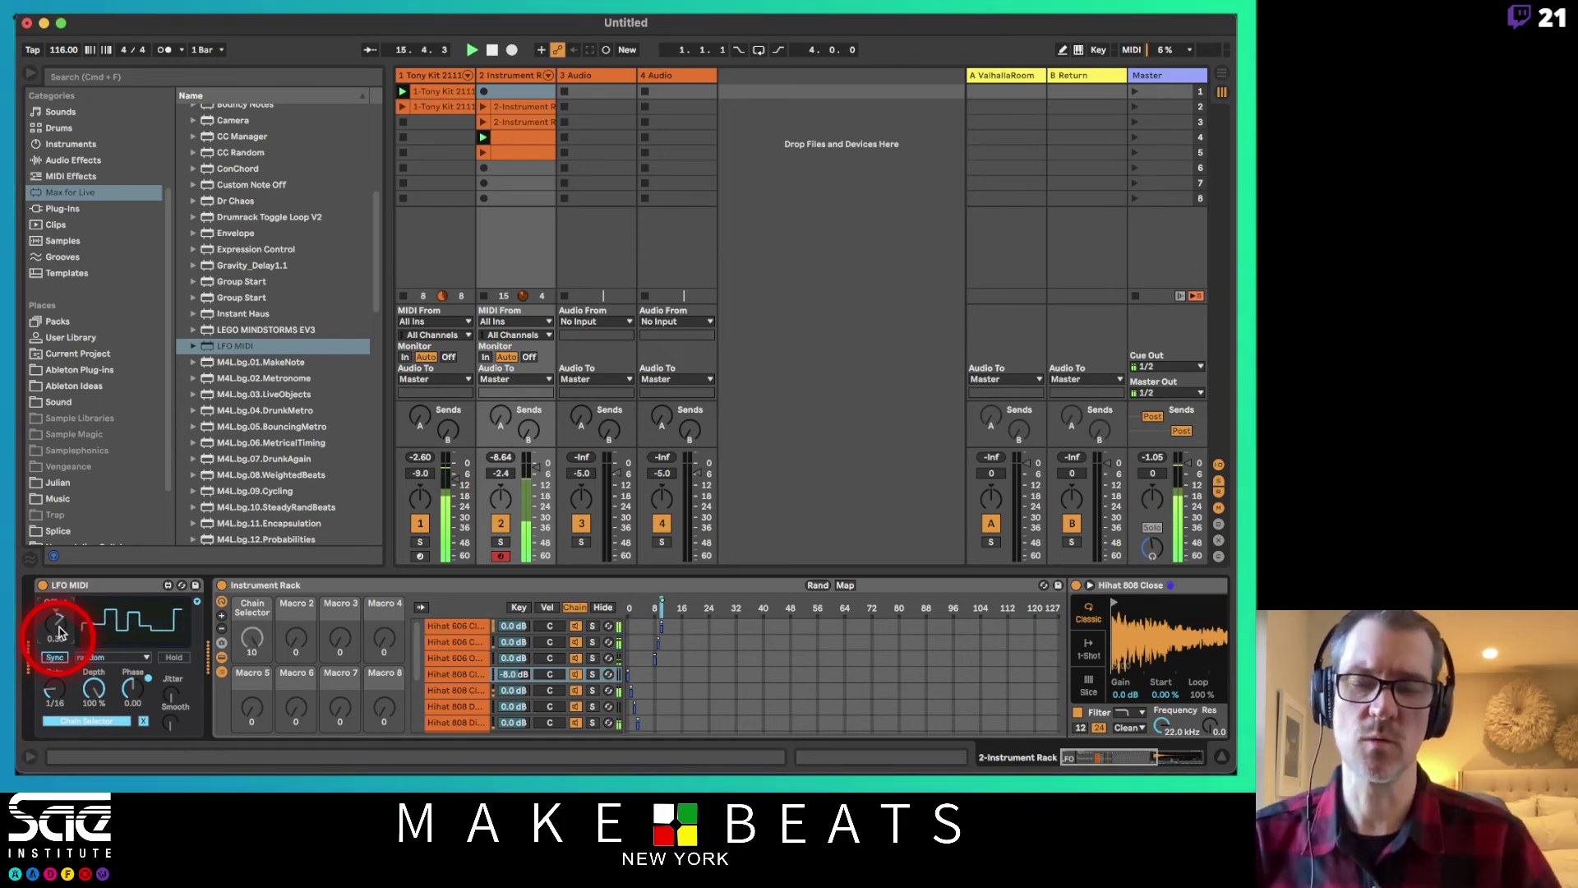
left_click(107, 682)
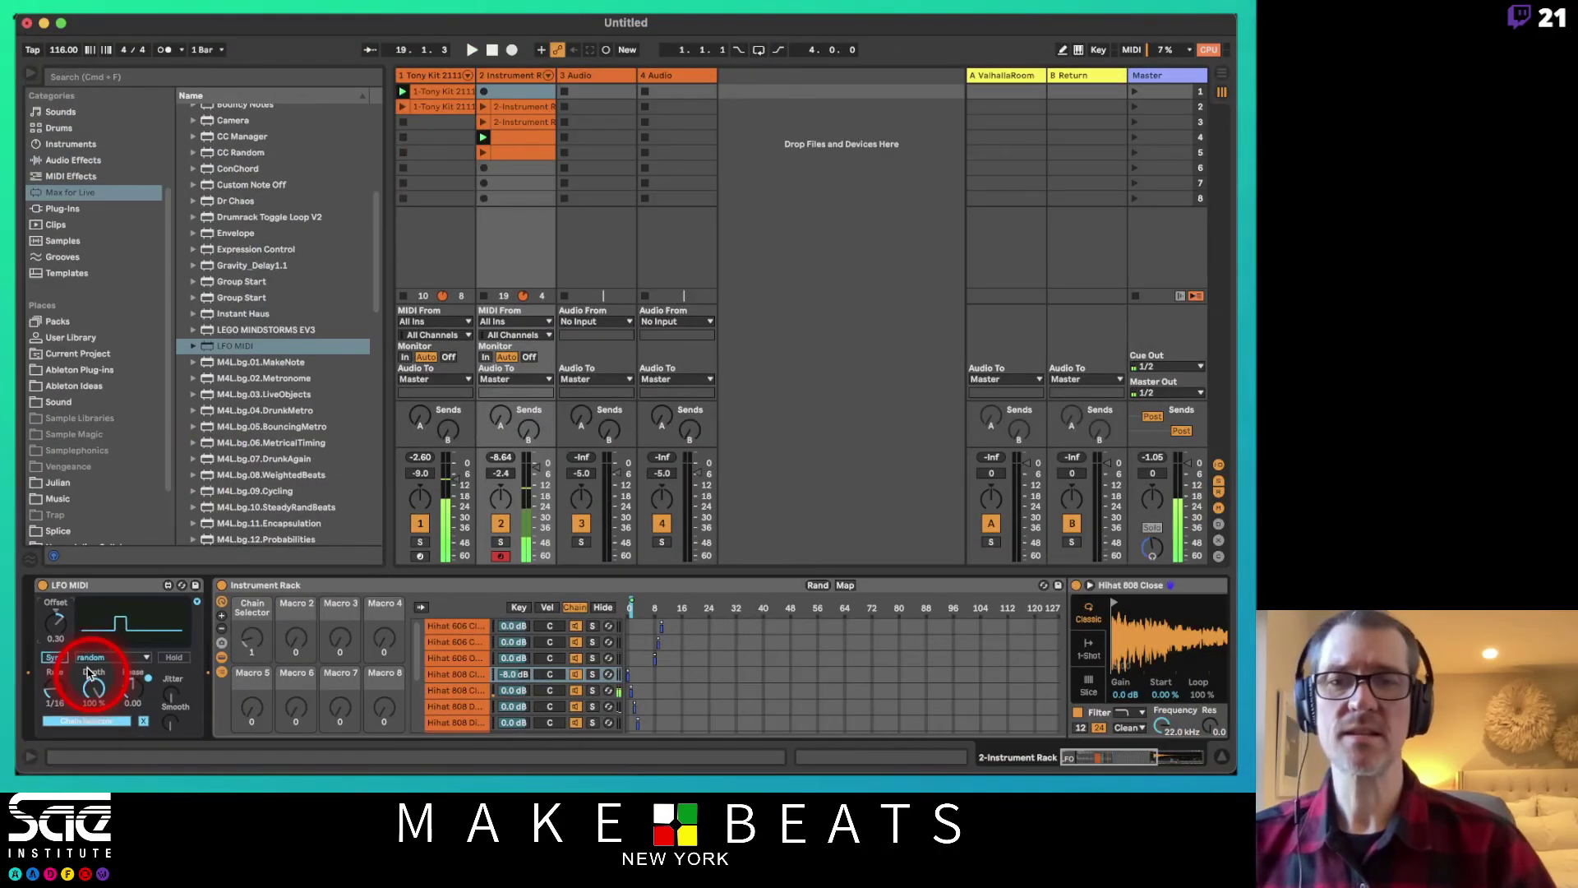
- Reset the LFO MIDI's Offset to 0.00 and play briefly to watch how the chain selector moves
left_click(515, 137)
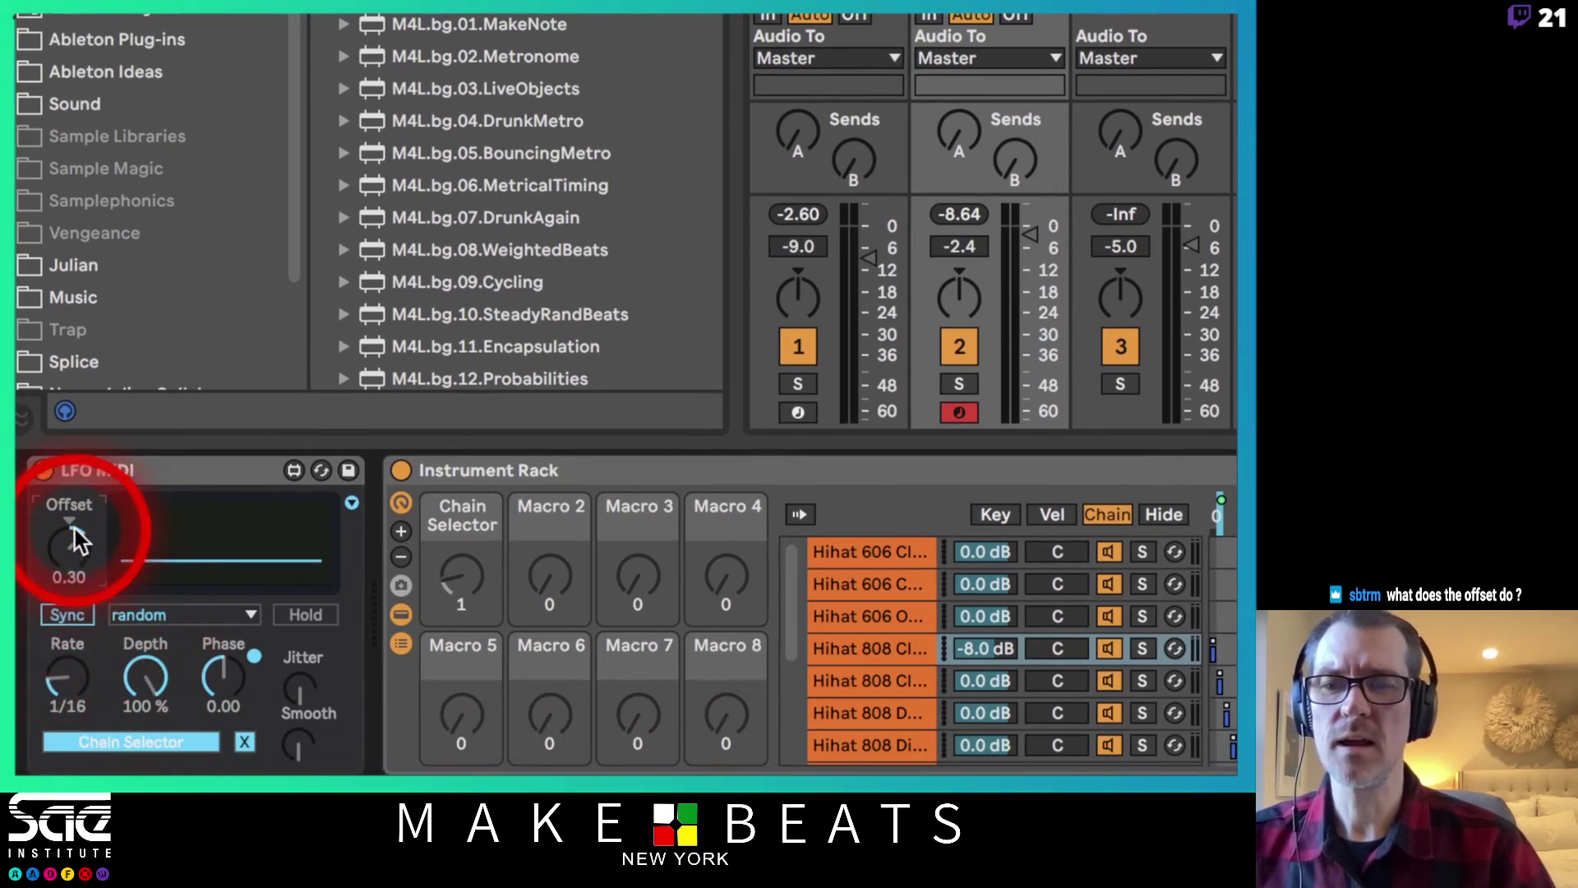
left_click_drag(71, 516, 76, 544)
left_click_drag(986, 647, 989, 665)
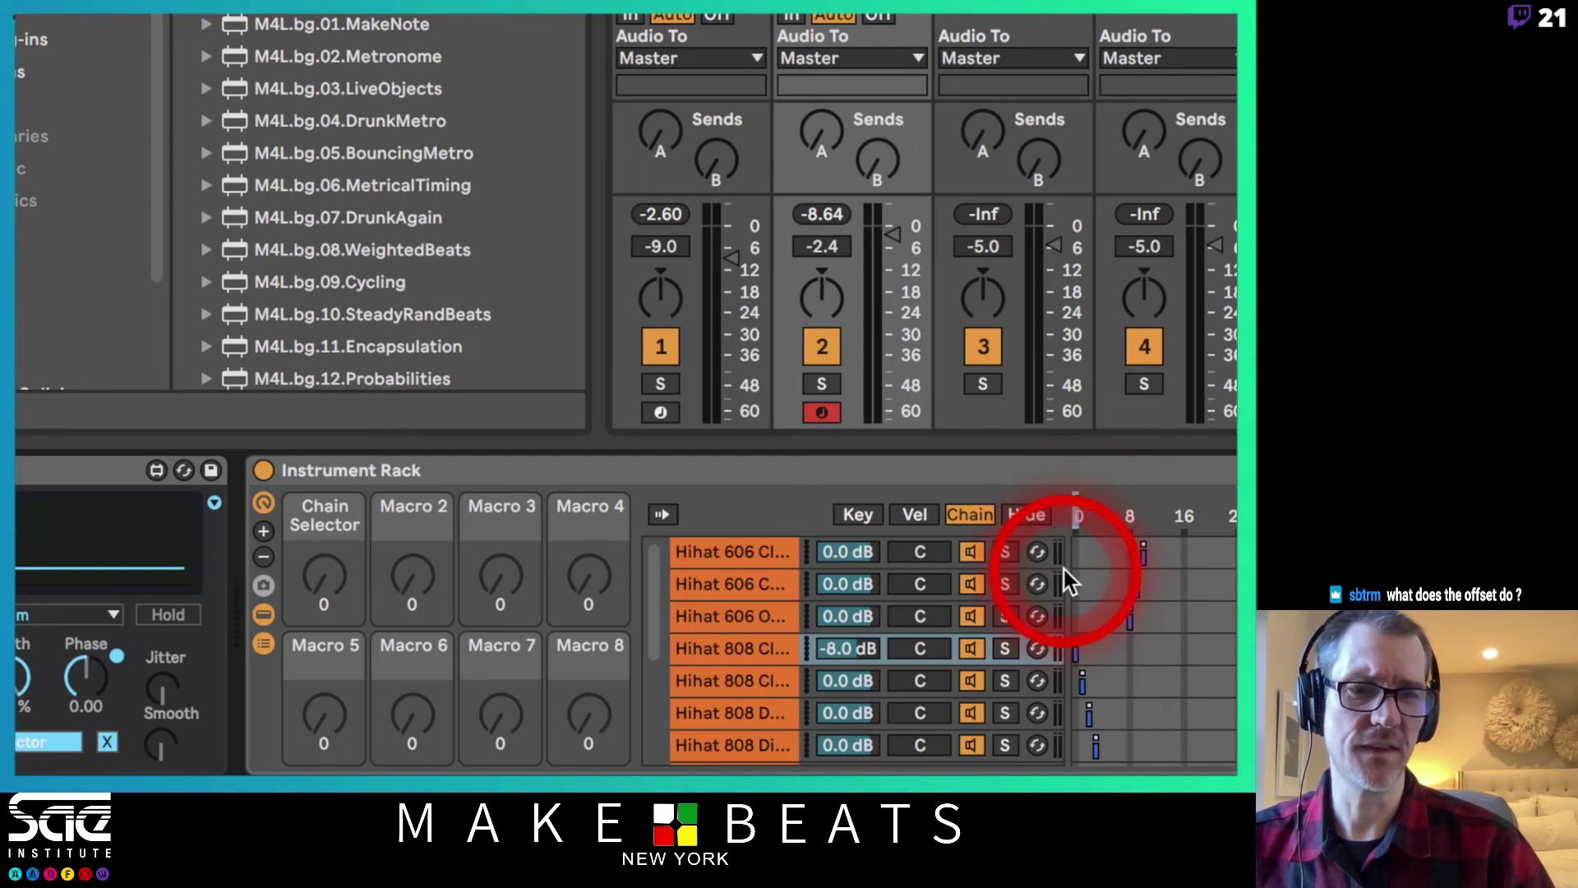
key("space")
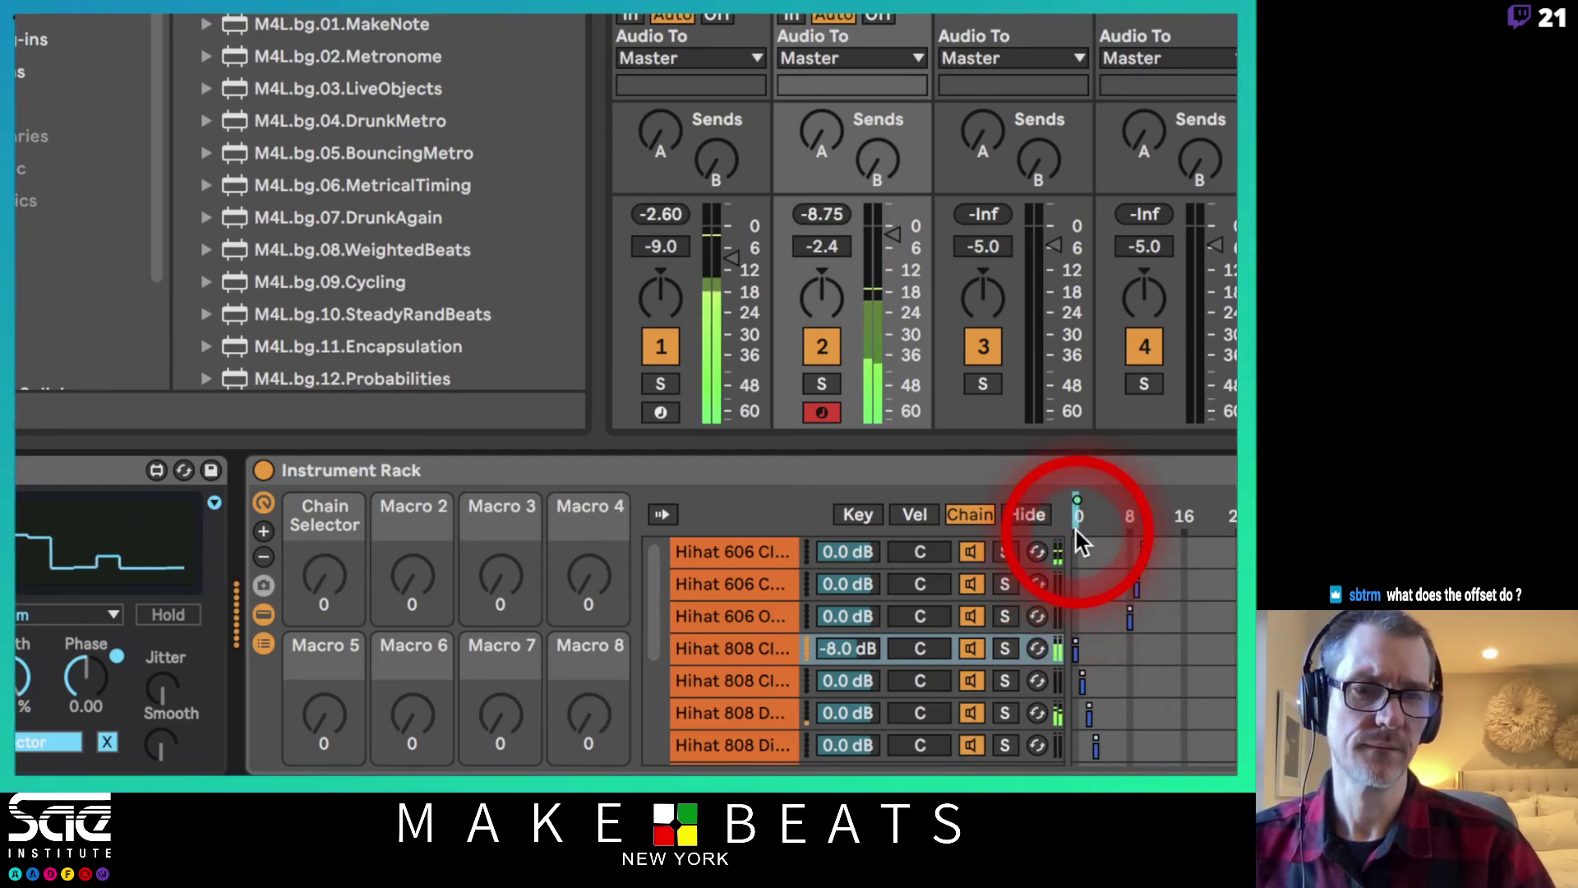
left_click(25, 674)
key("space")
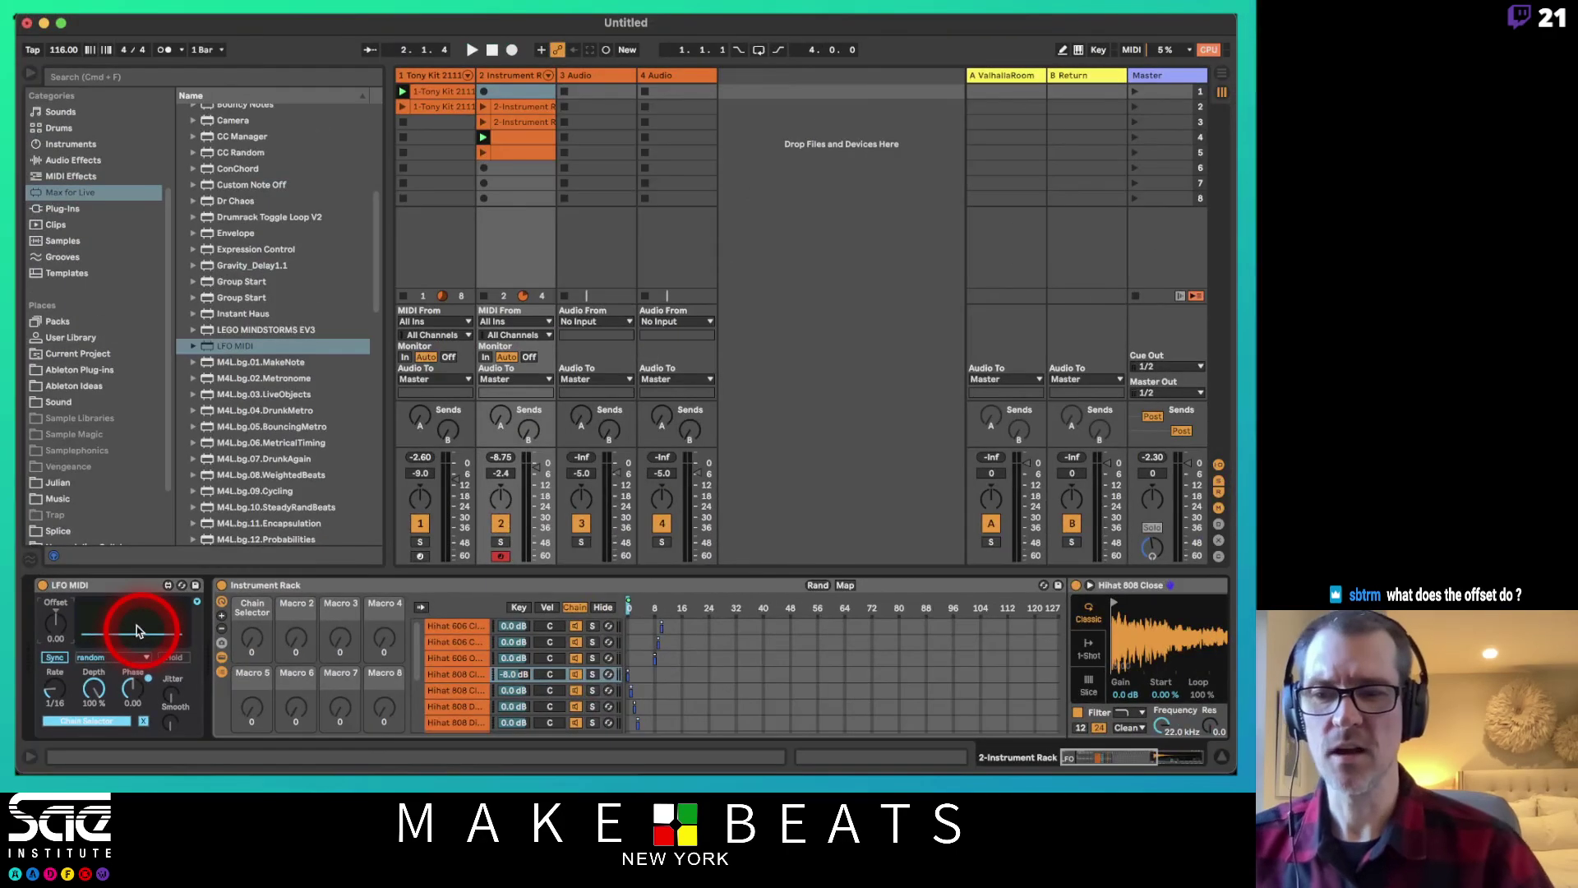
- Set the LFO MIDI's Offset to 0.25 during playback so the chain selector reaches the higher hi-hat zones
left_click(59, 631)
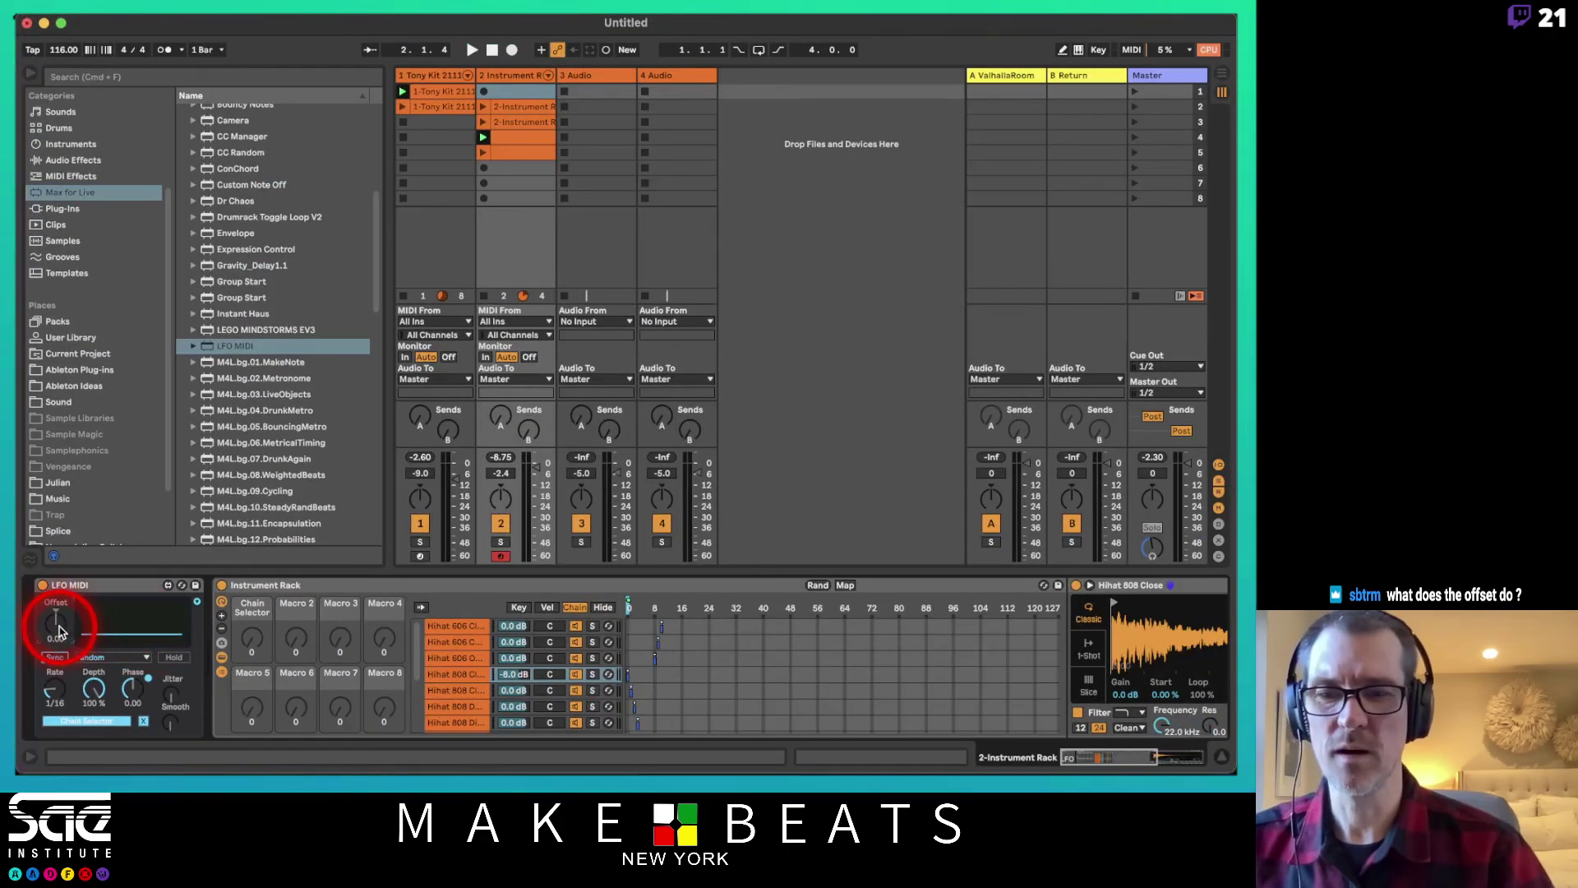
key("space")
left_click_drag(629, 618, 663, 627)
left_click_drag(55, 621, 60, 626)
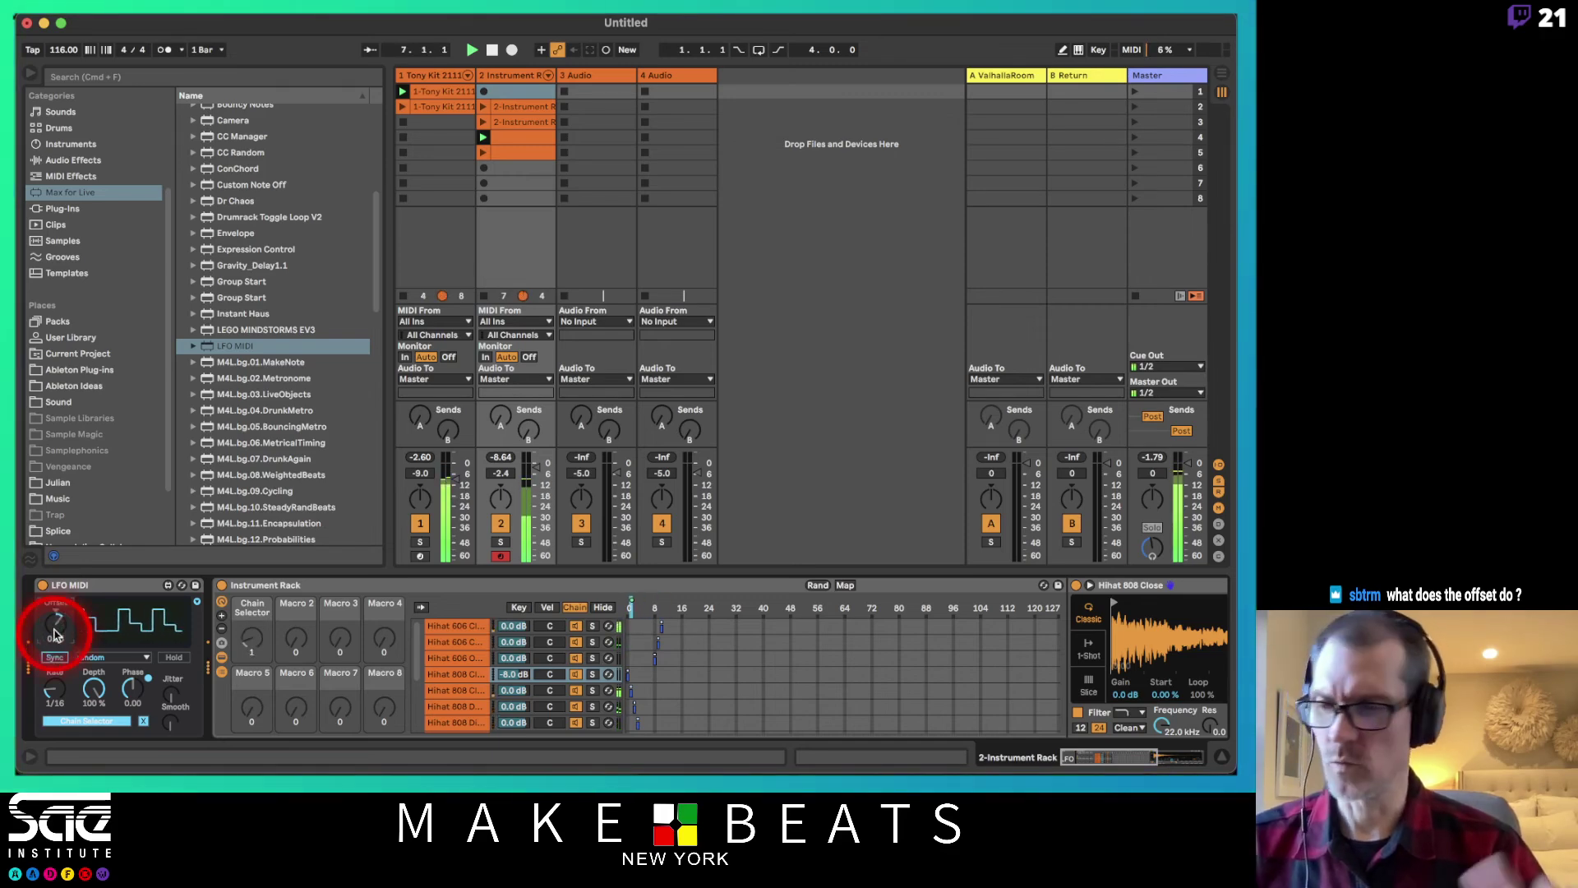
left_click_drag(55, 633, 71, 594)
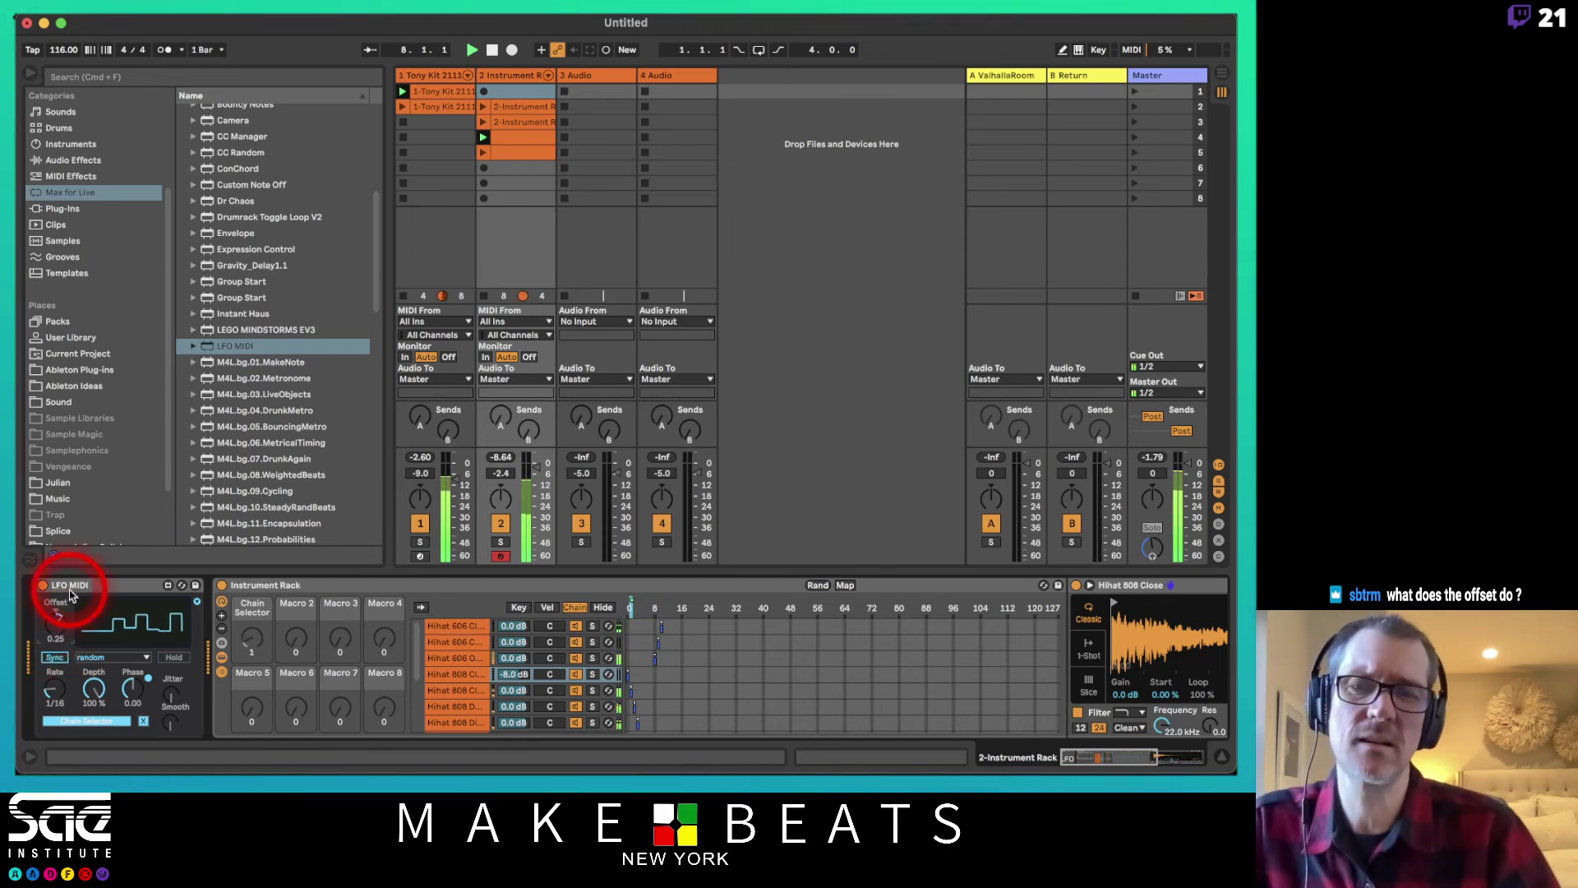
- Solo the Instrument Rack track and open its playing clip in scene 4 for editing
left_click(504, 543)
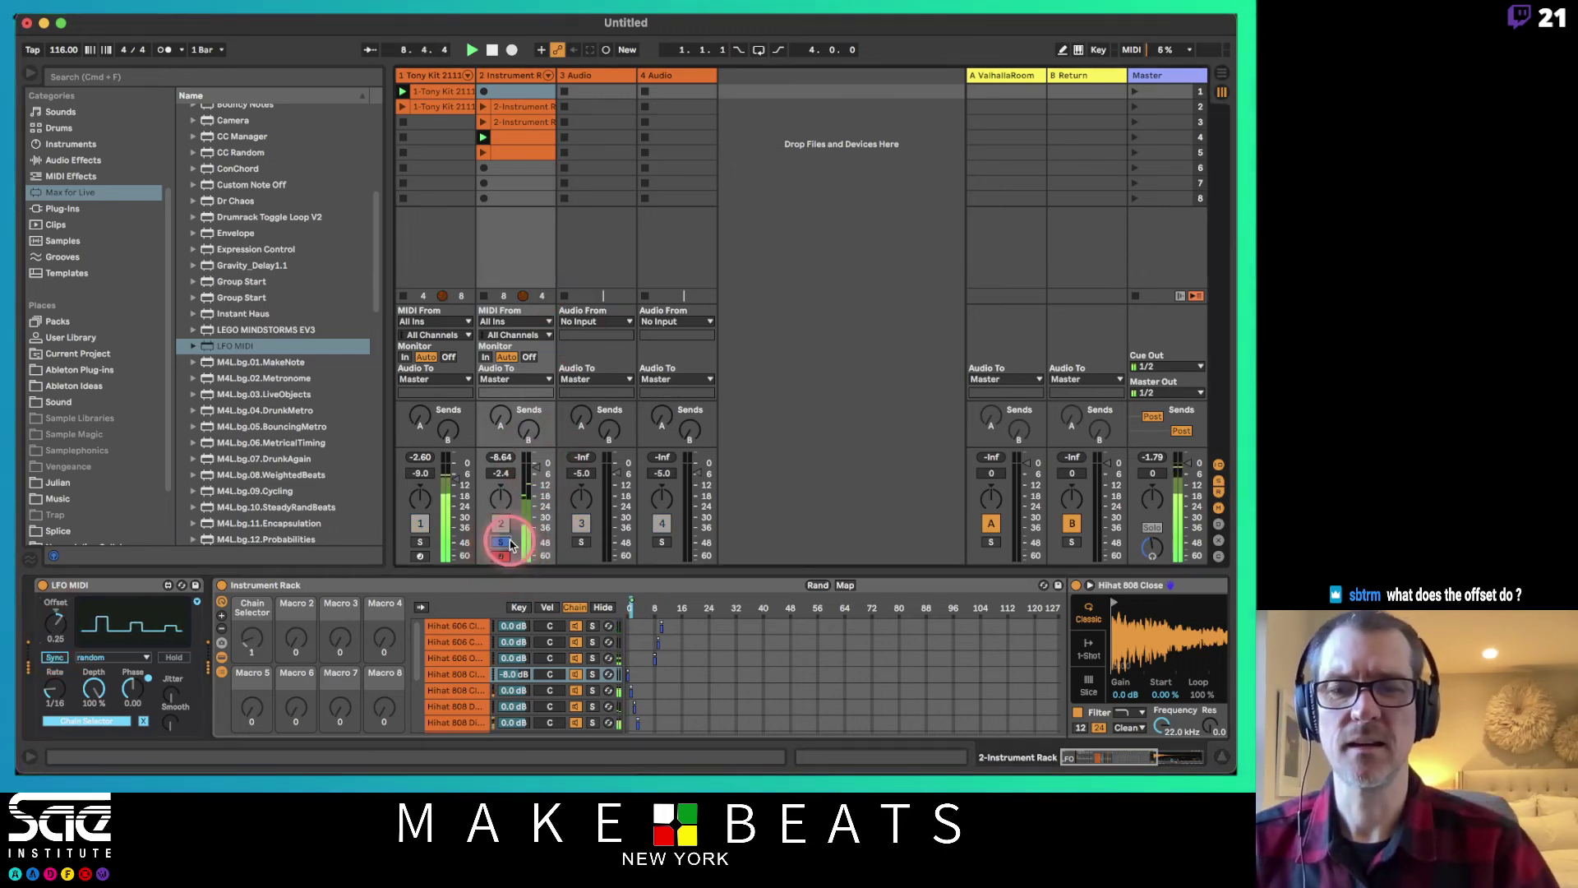
left_click(510, 544)
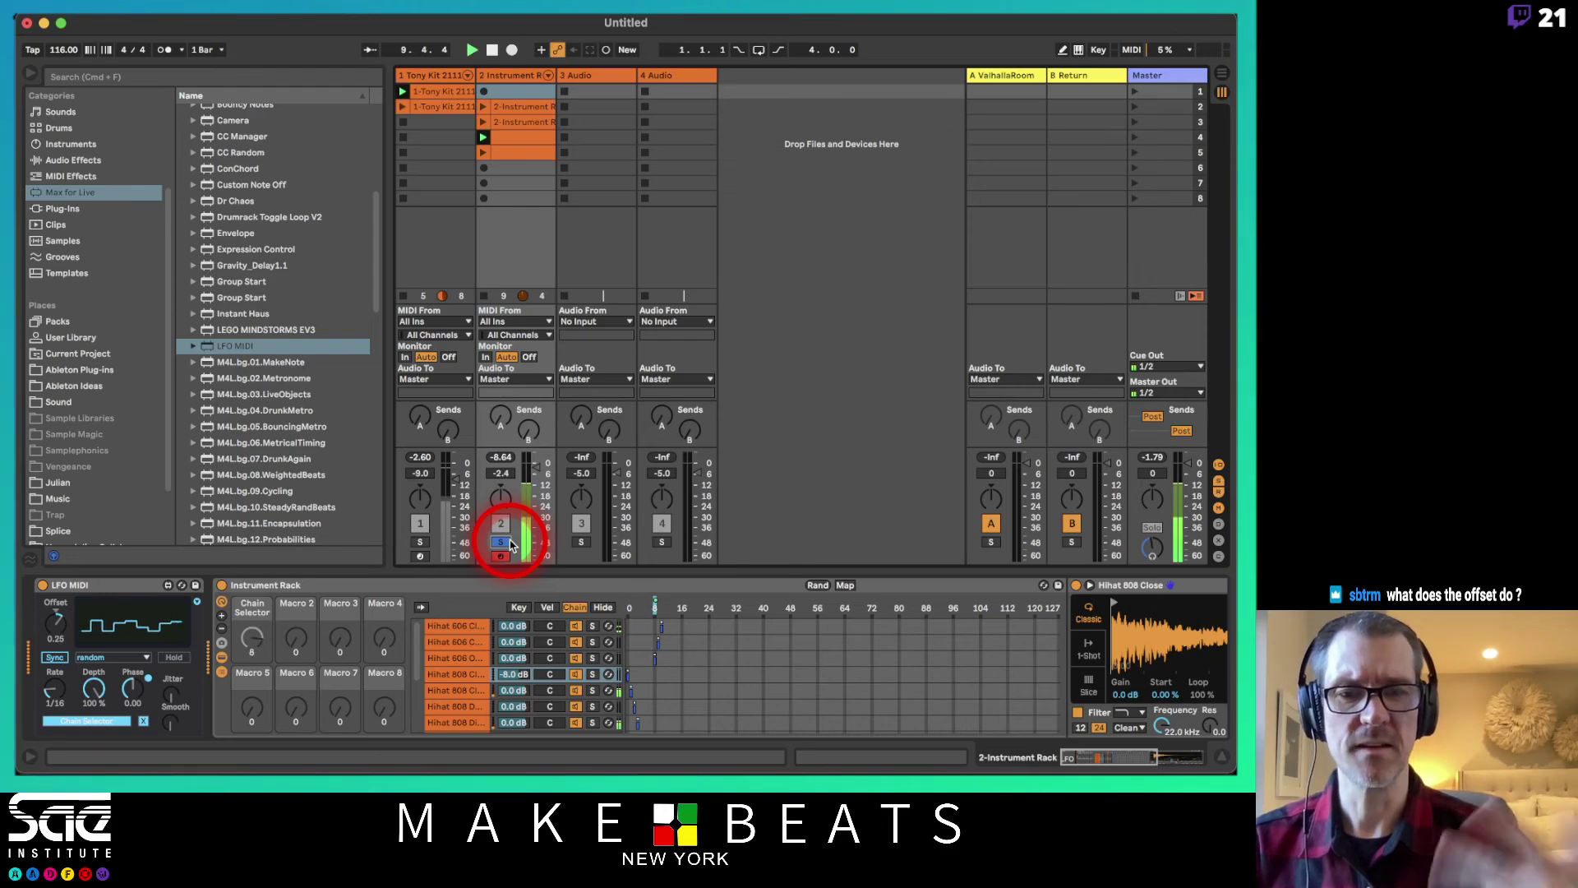
left_click(527, 137)
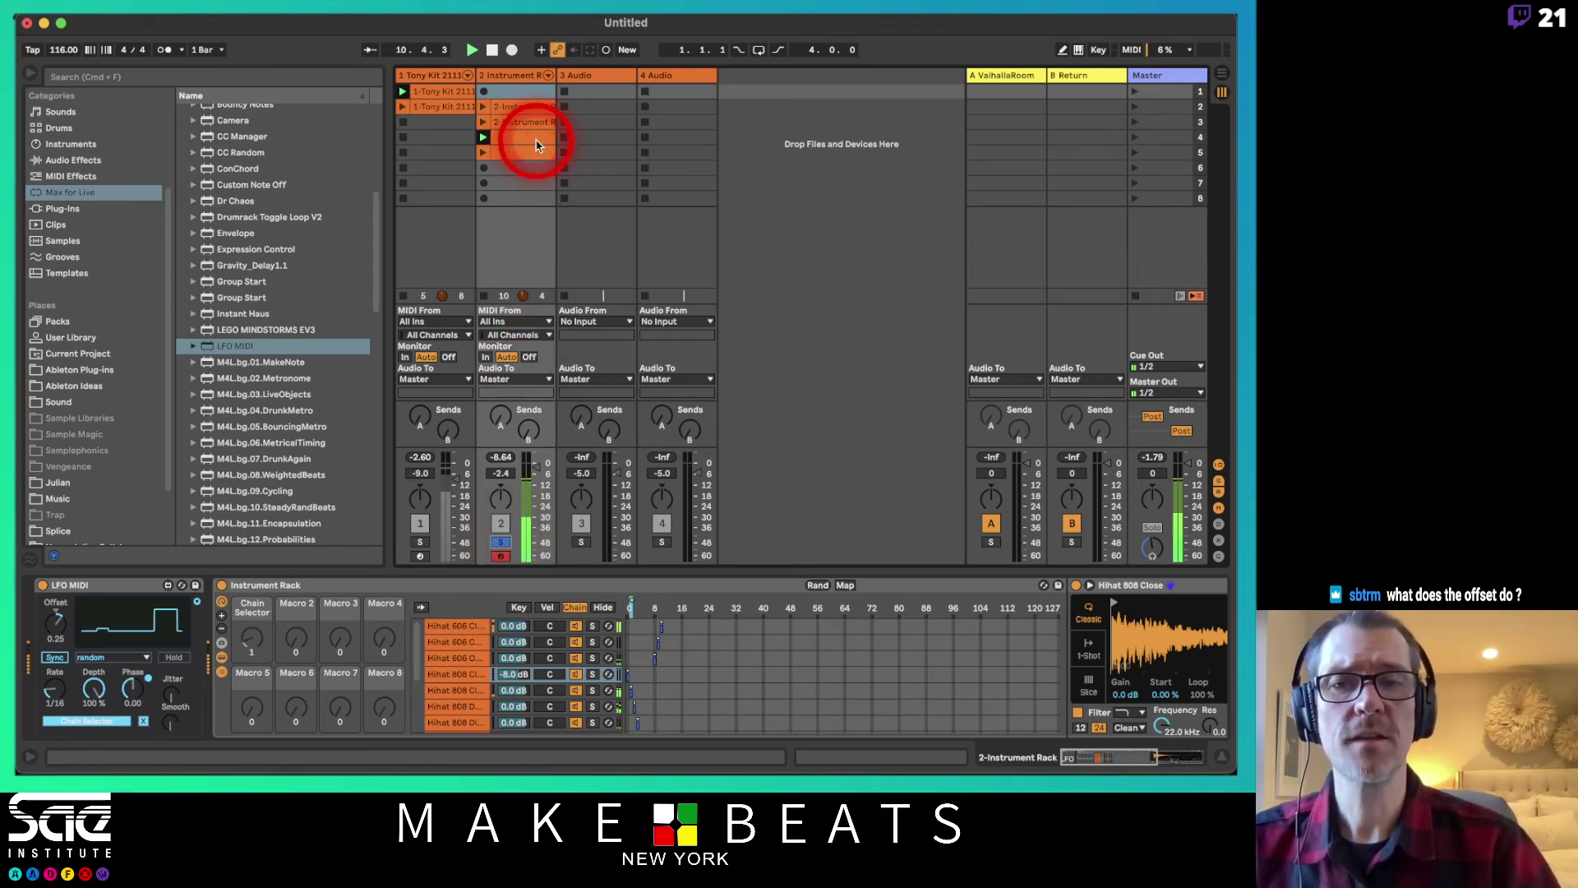
left_click(524, 144)
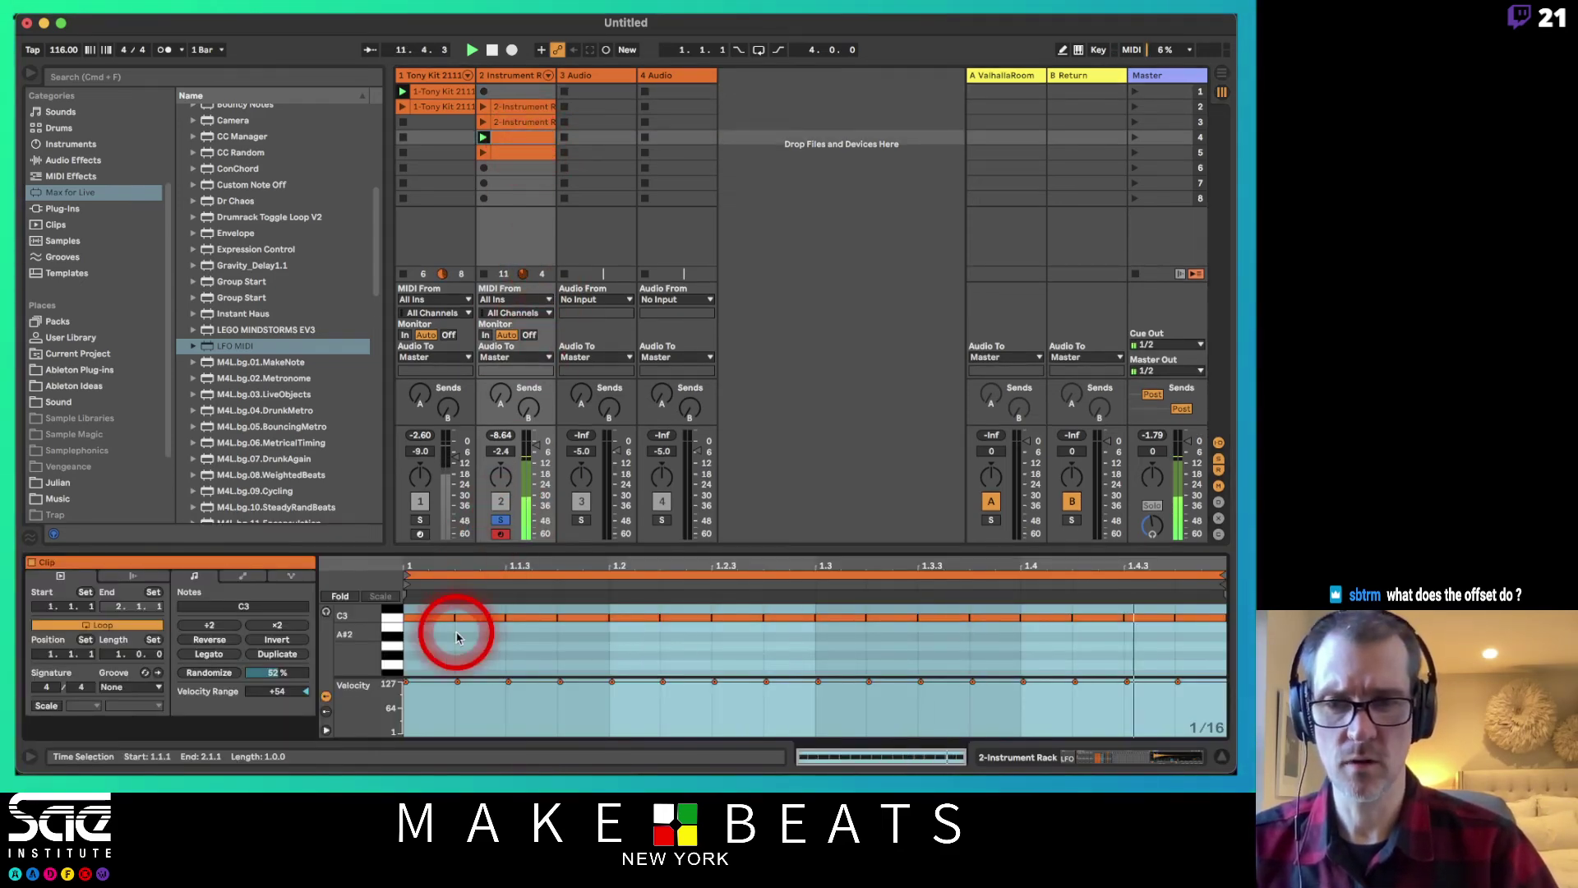
- Show the clip's Chance lane, then lower all C3 notes to 79% probability and reduce their velocity
left_click(326, 712)
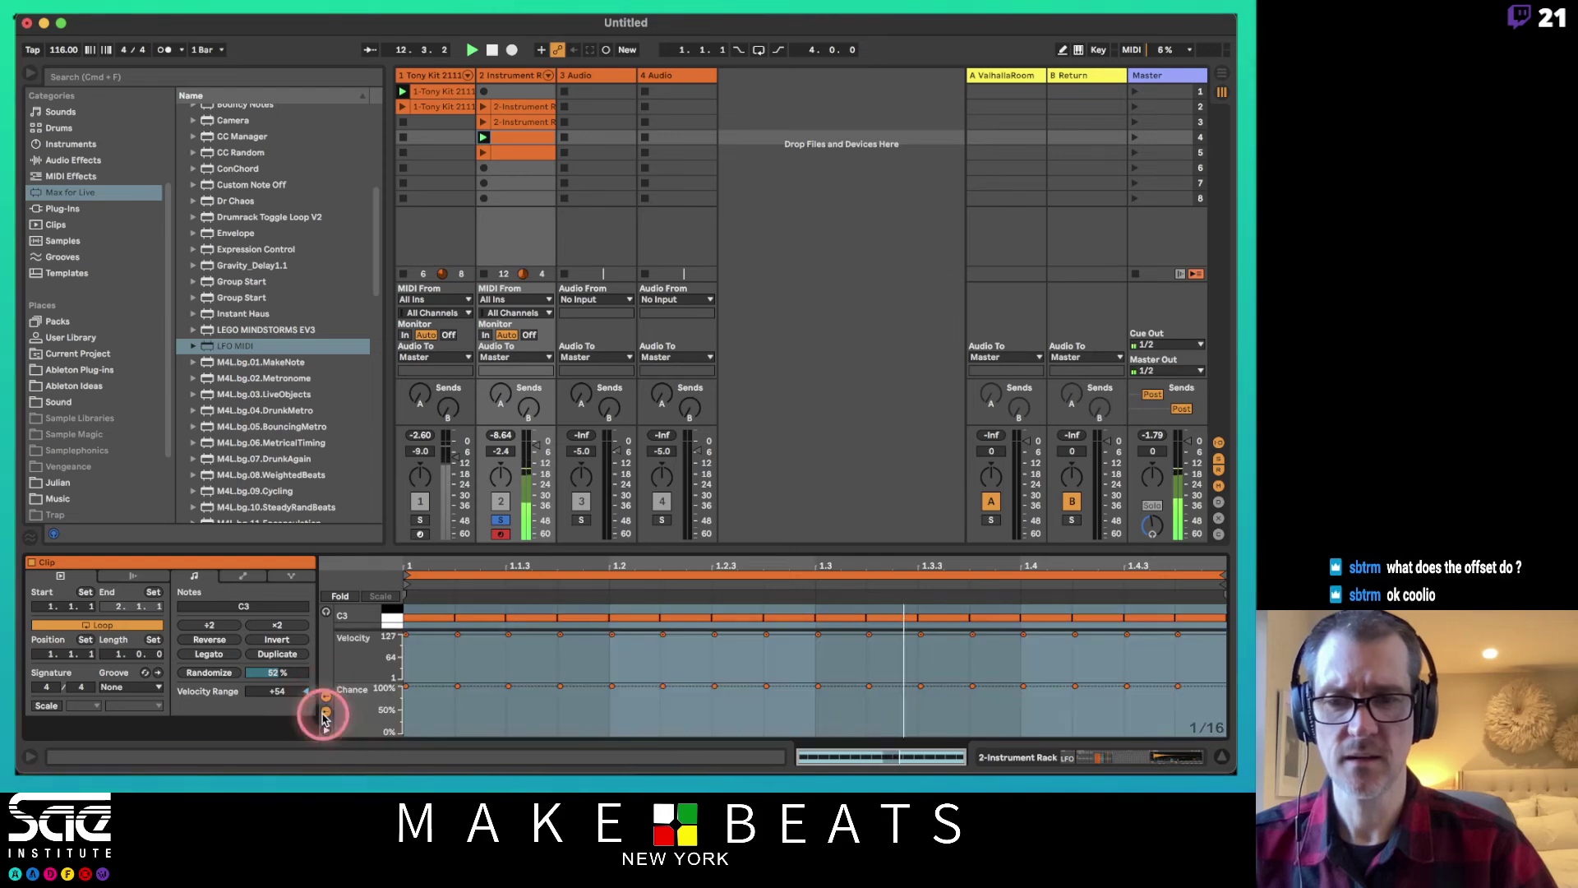
left_click(390, 621)
left_click_drag(415, 687, 419, 701)
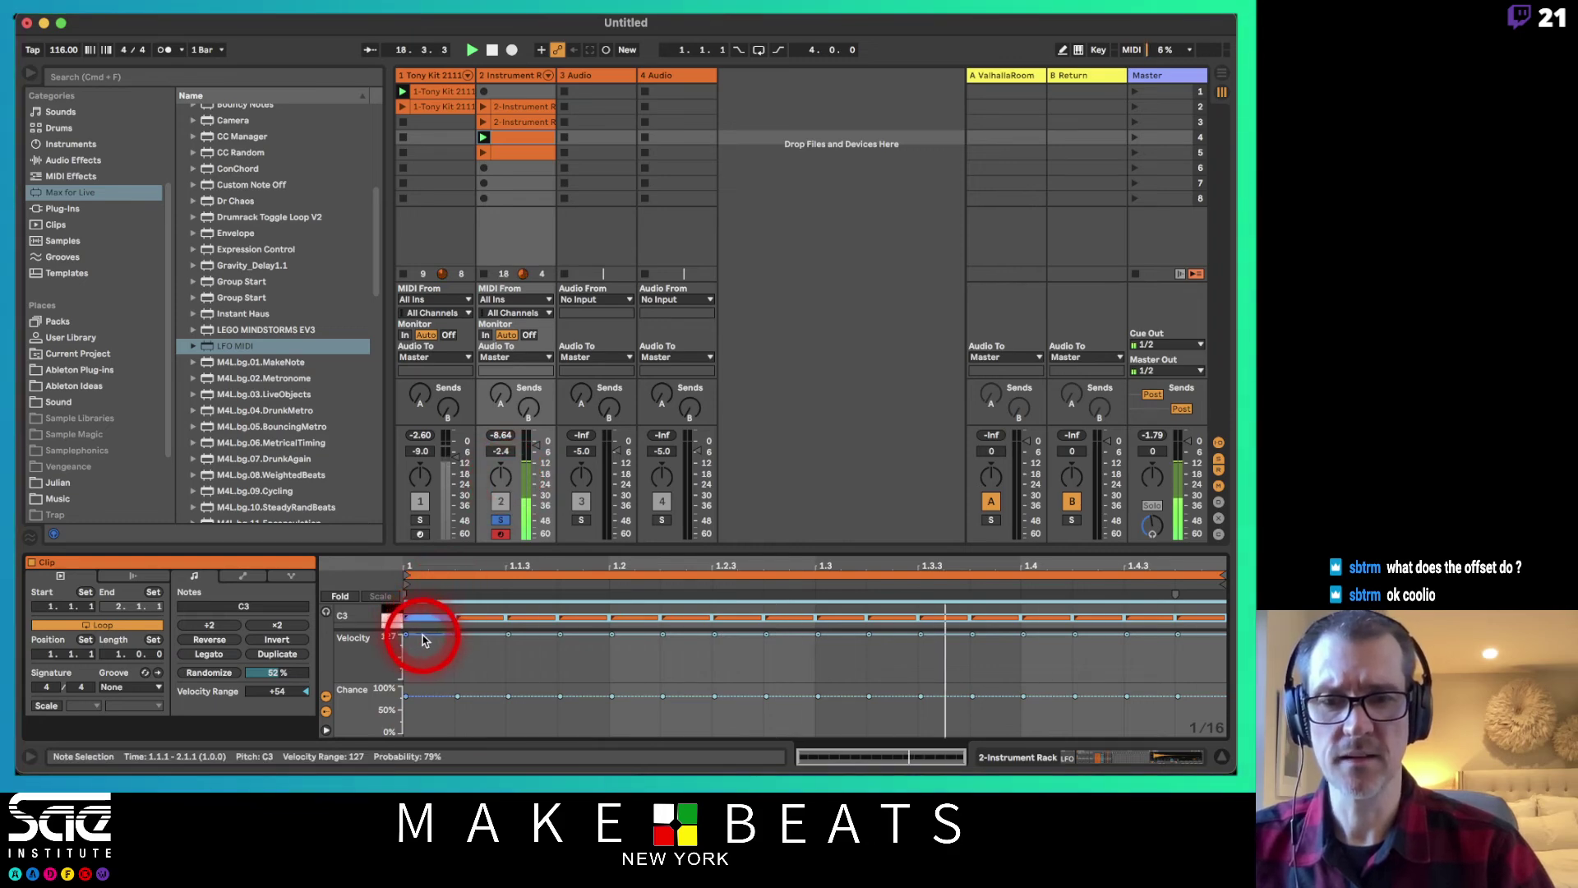
mouse_move(421, 633)
left_mouse_down()
mouse_move(406, 632)
mouse_move(428, 668)
left_mouse_up()
- Unsolo the Instrument Rack track and raise its volume to 0 dB
left_click(501, 520)
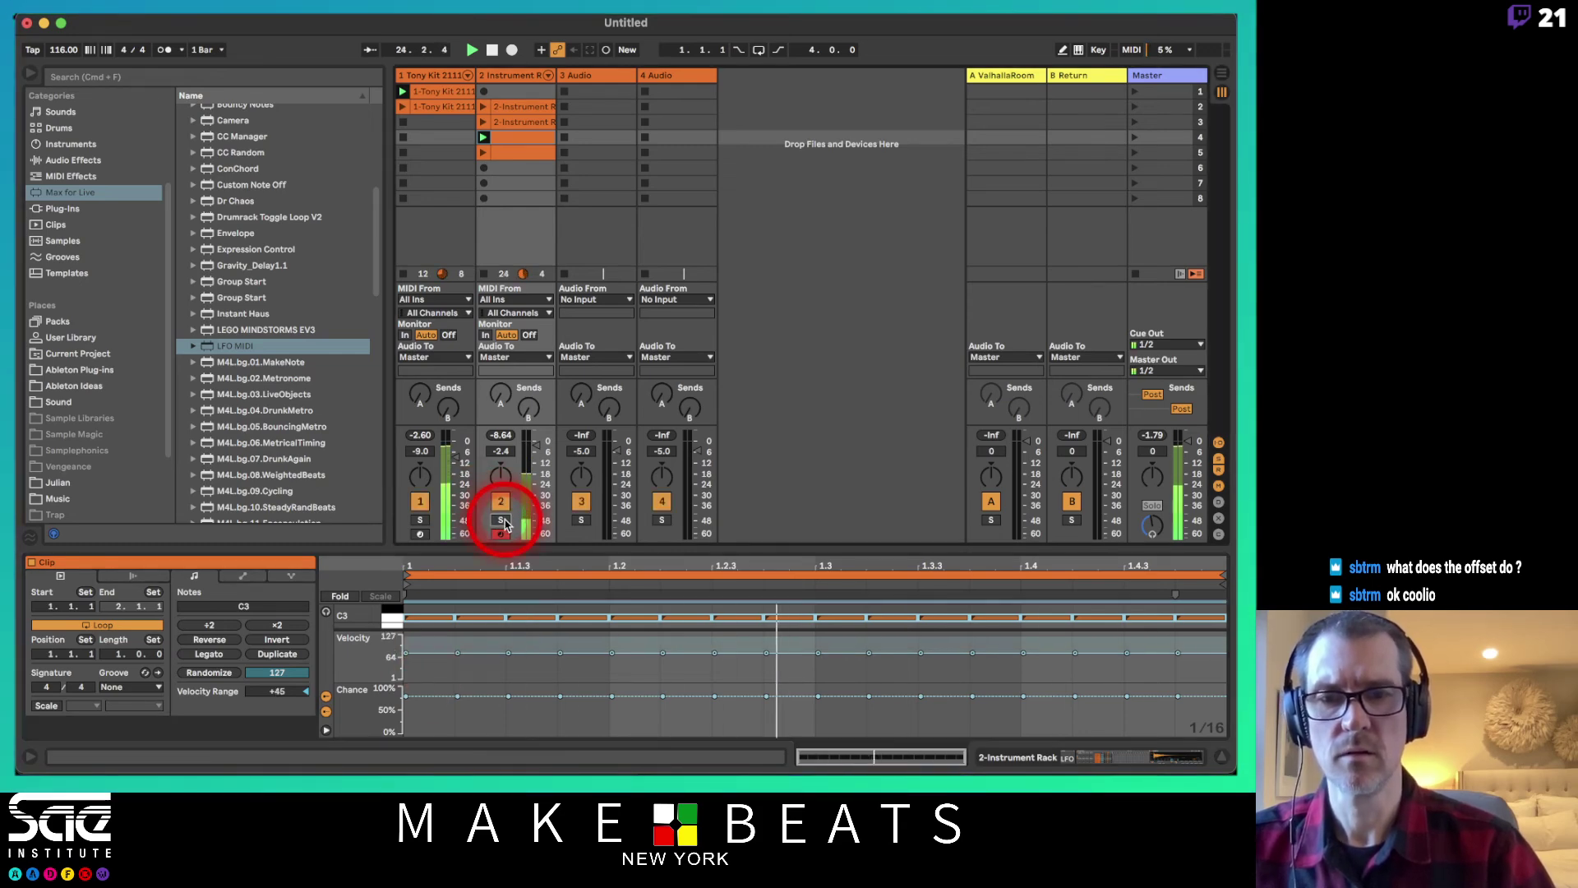
mouse_move(529, 458)
left_mouse_down()
mouse_move(529, 440)
mouse_move(541, 448)
left_mouse_up()
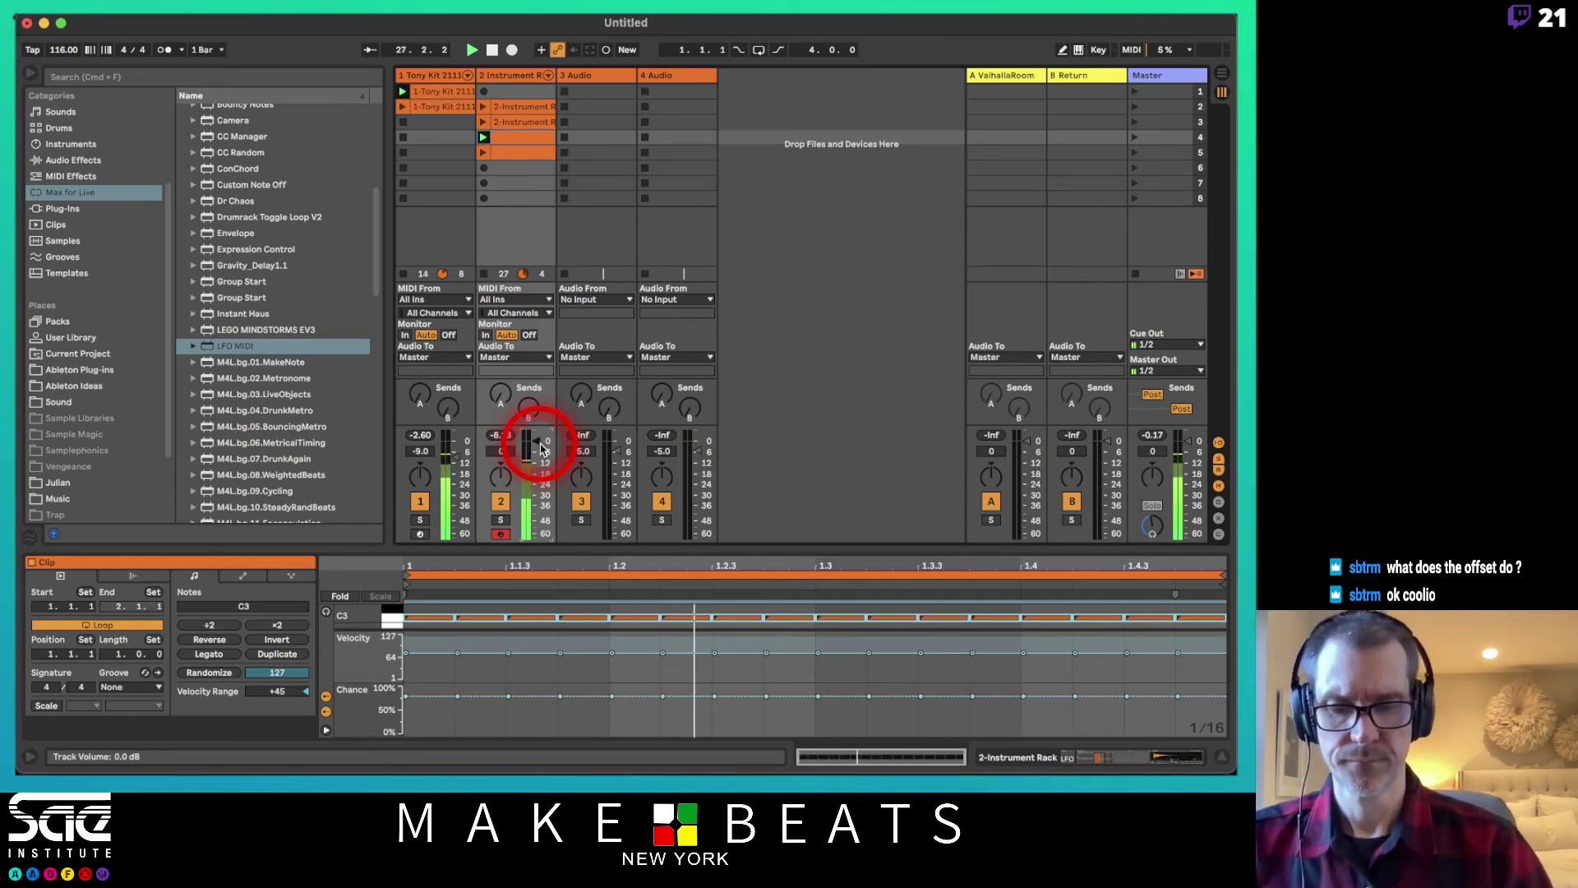
left_click_drag(540, 444, 551, 435)
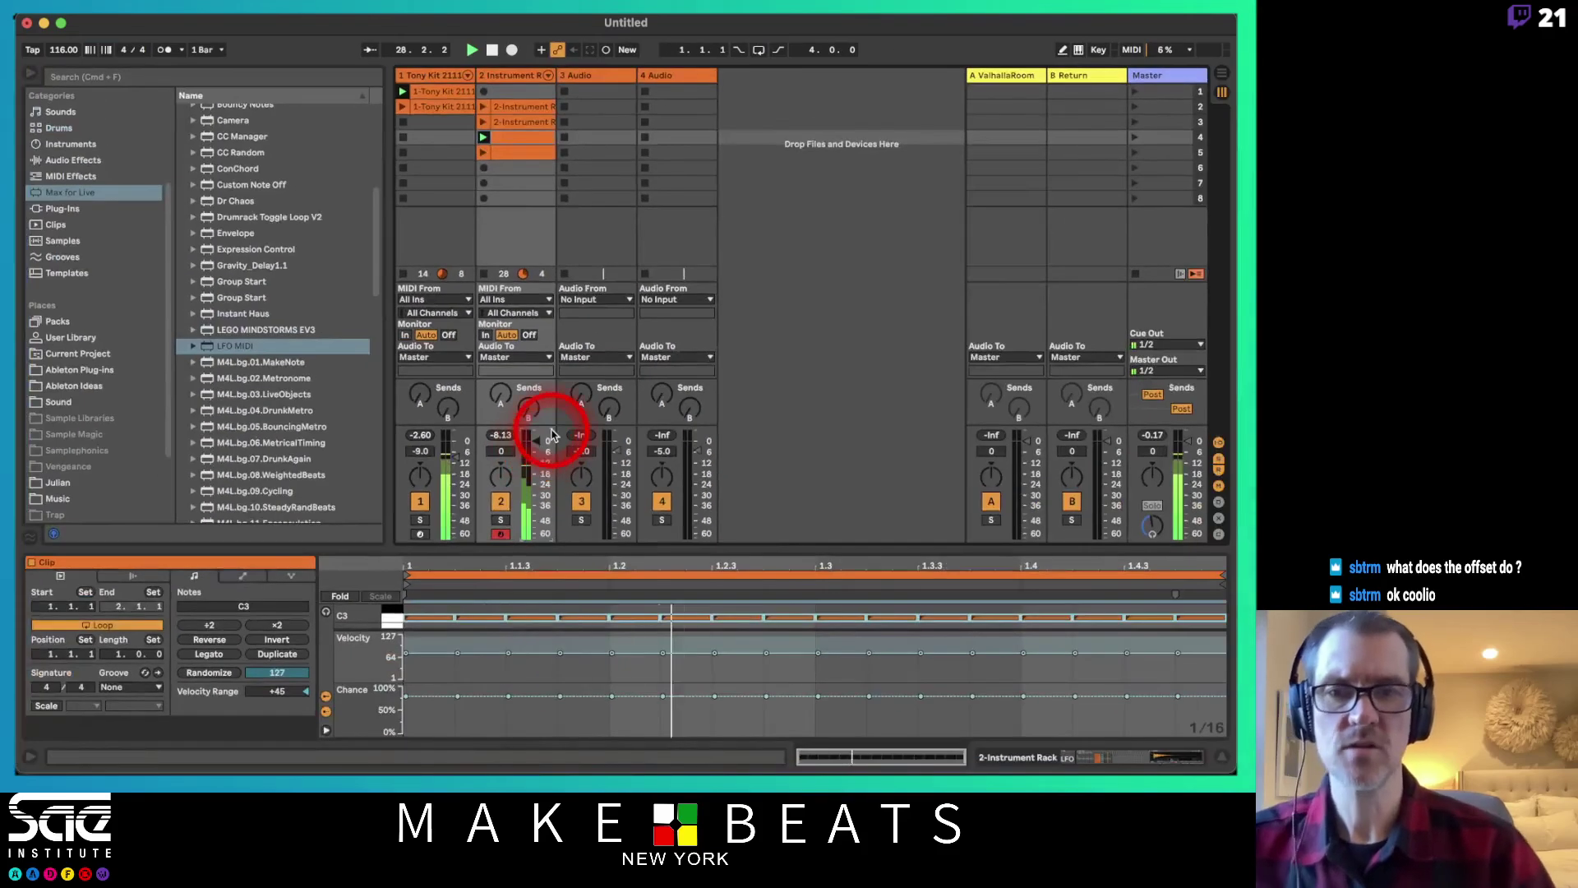
- Return to the Instrument Rack's devices, view the Tony Kit drum rack's pads and chains, and reselect the Instrument Rack
key("shift+Tab")
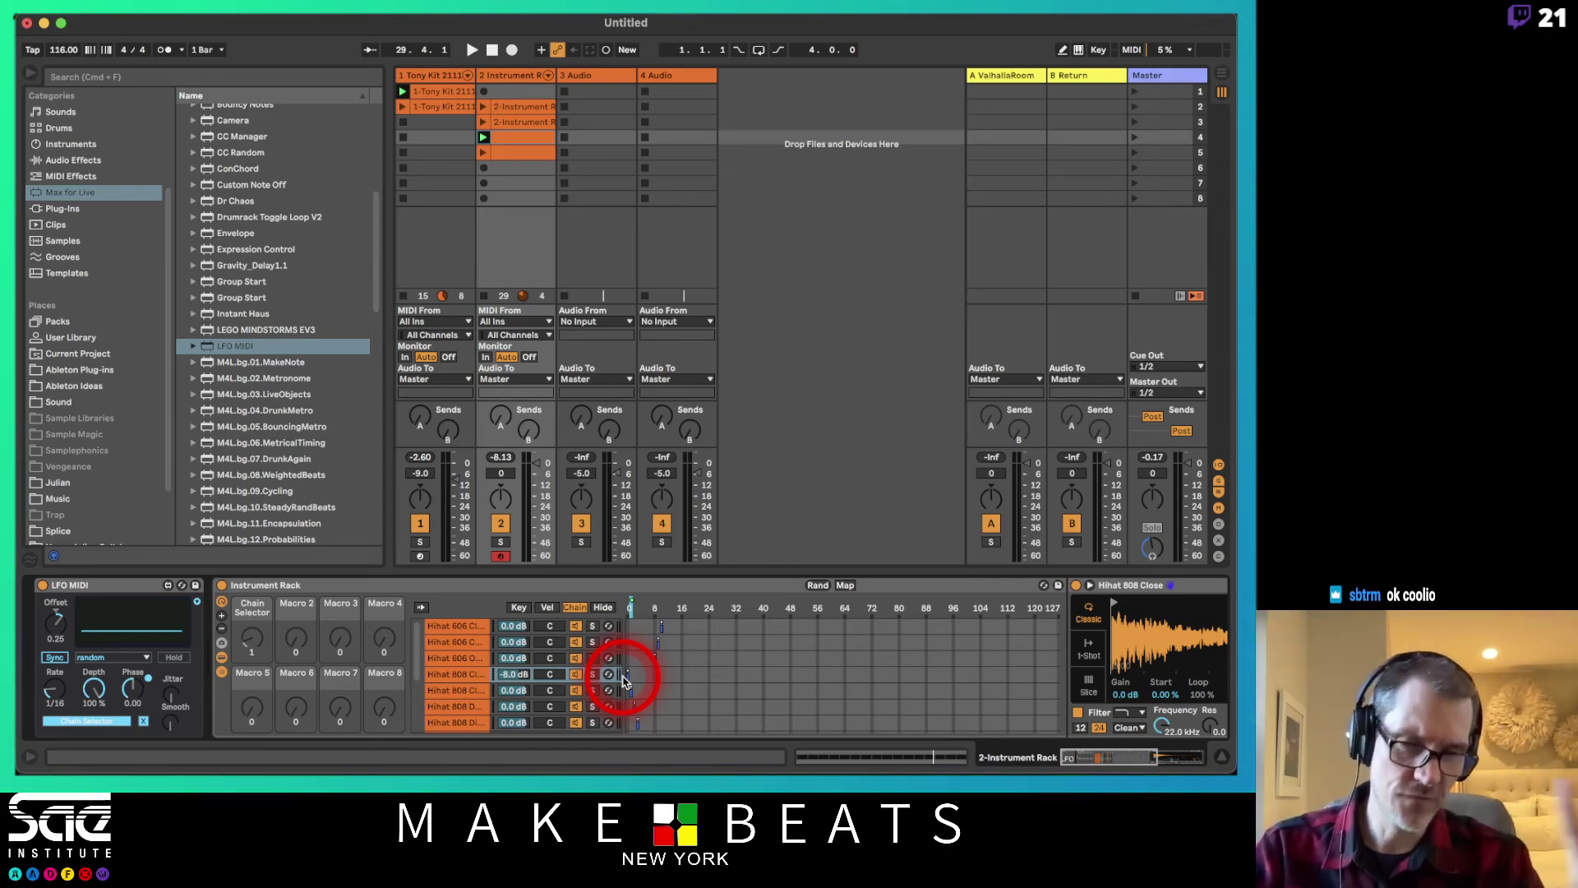
left_click_drag(625, 680, 613, 679)
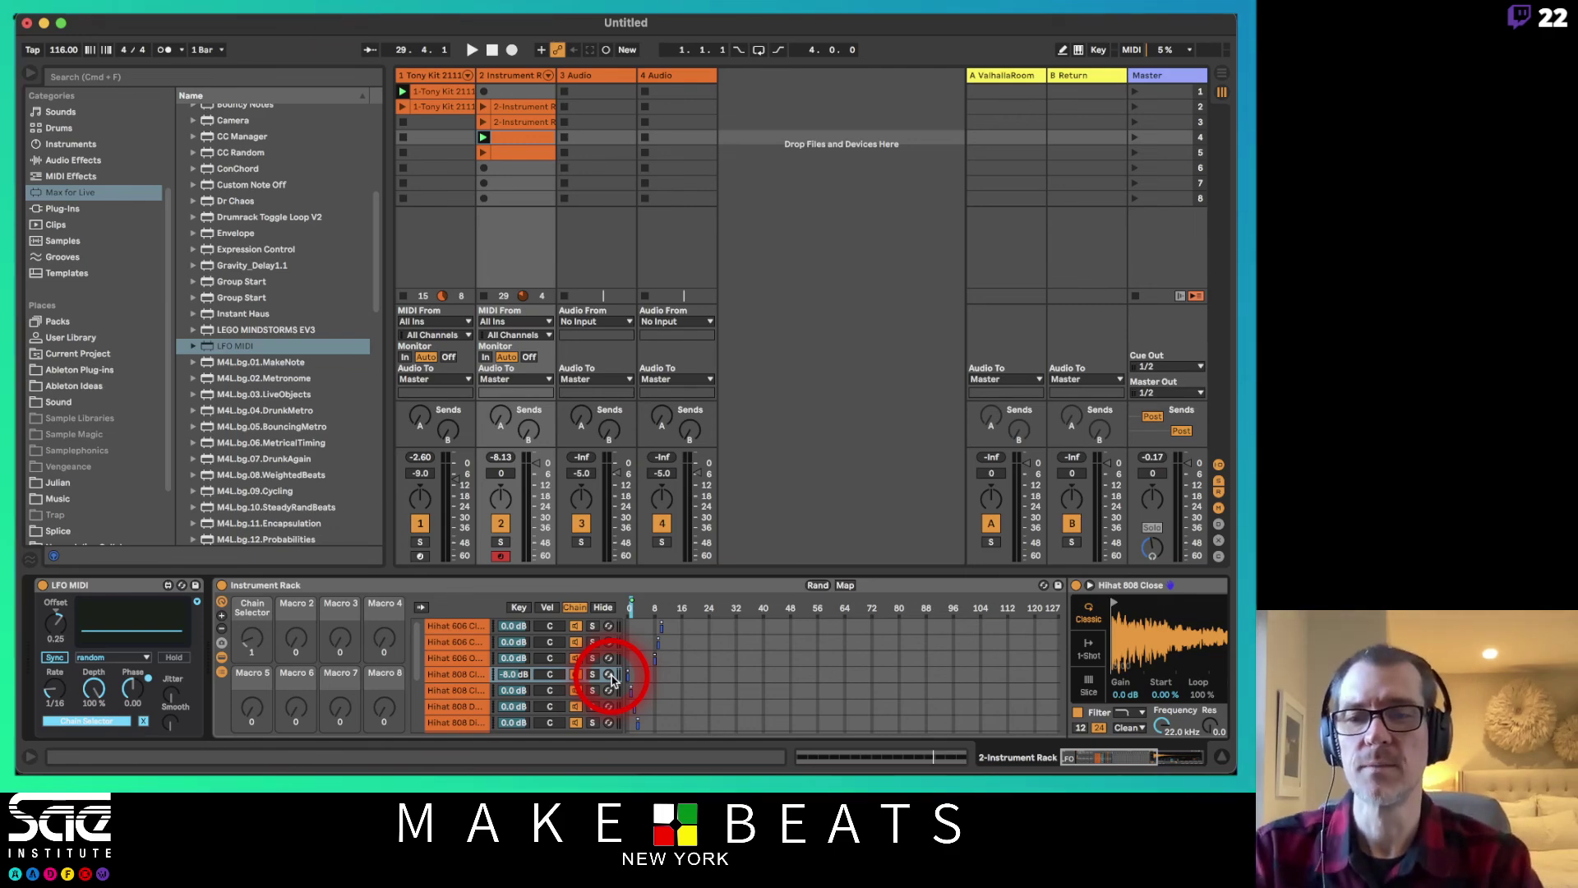
left_click(483, 585)
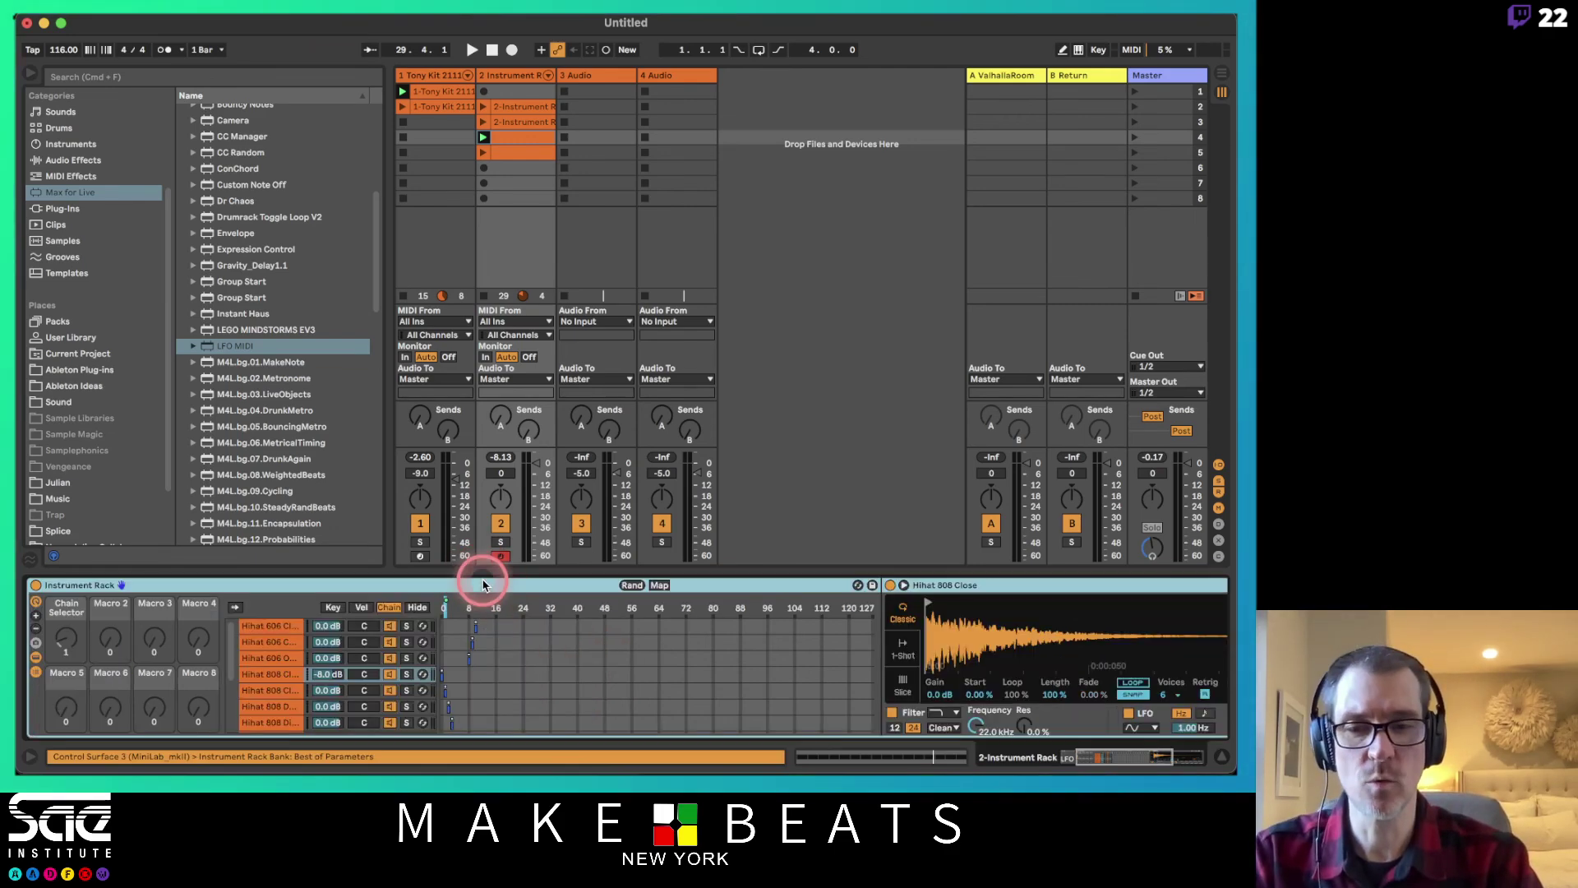
left_click(434, 75)
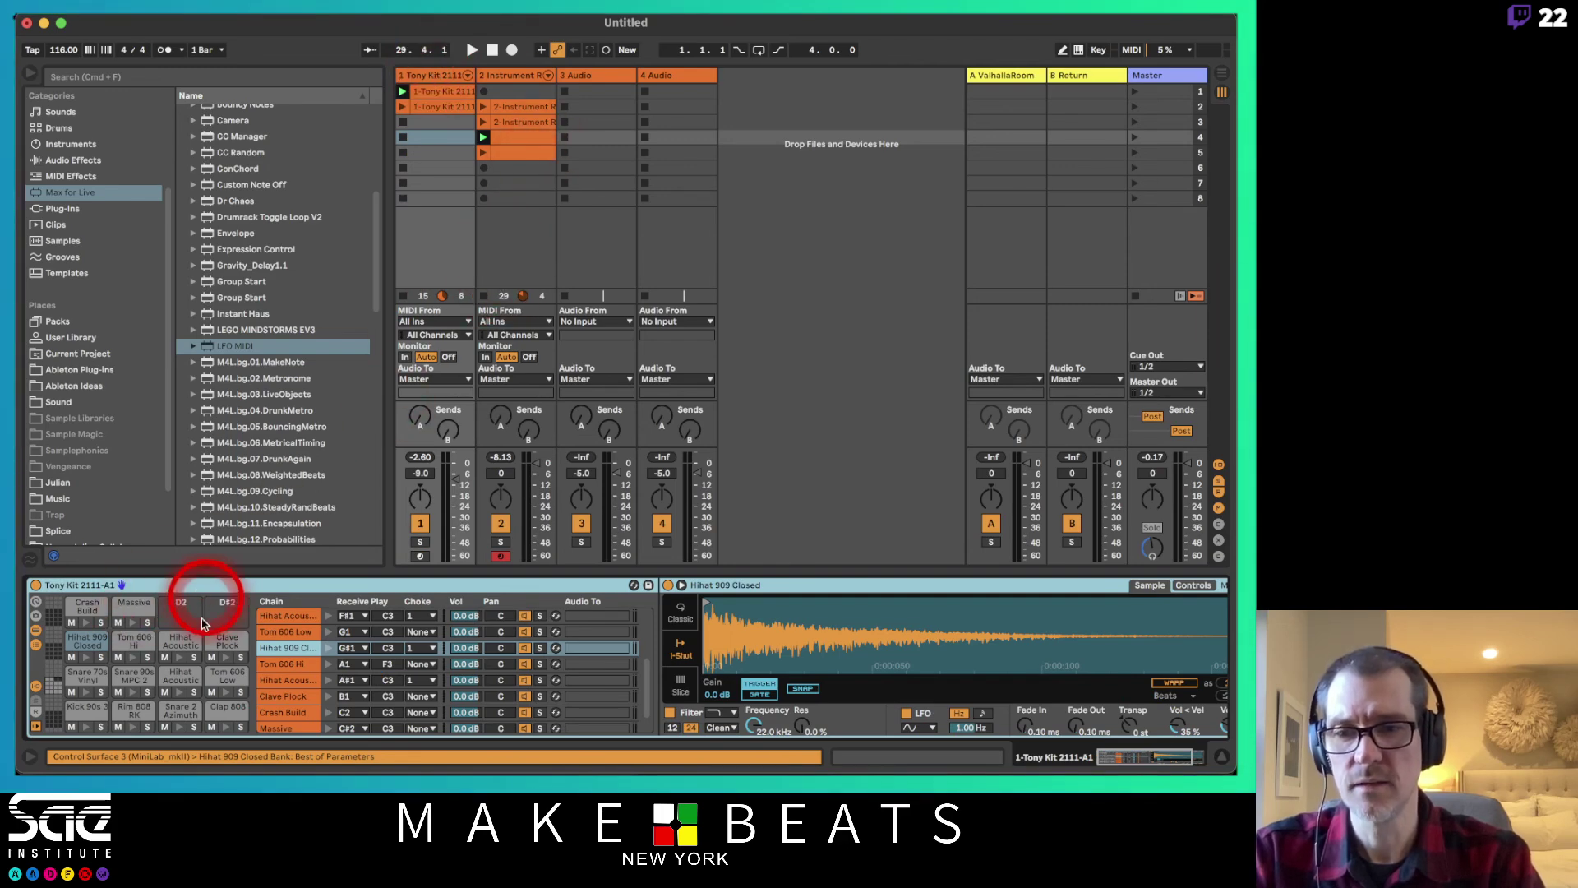
left_click(500, 75)
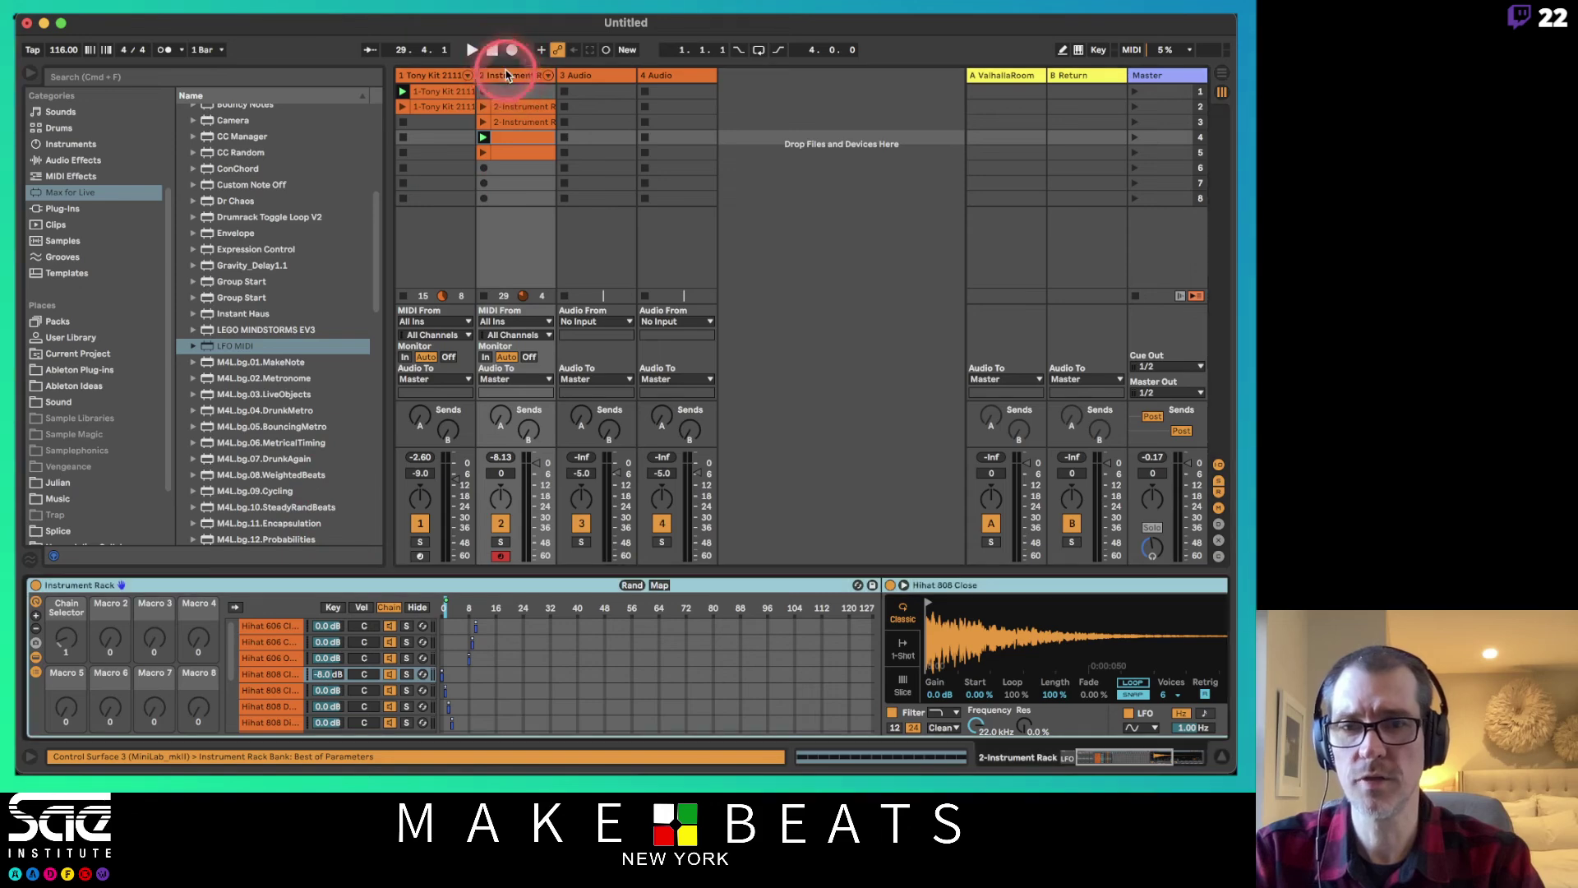
key("Return")
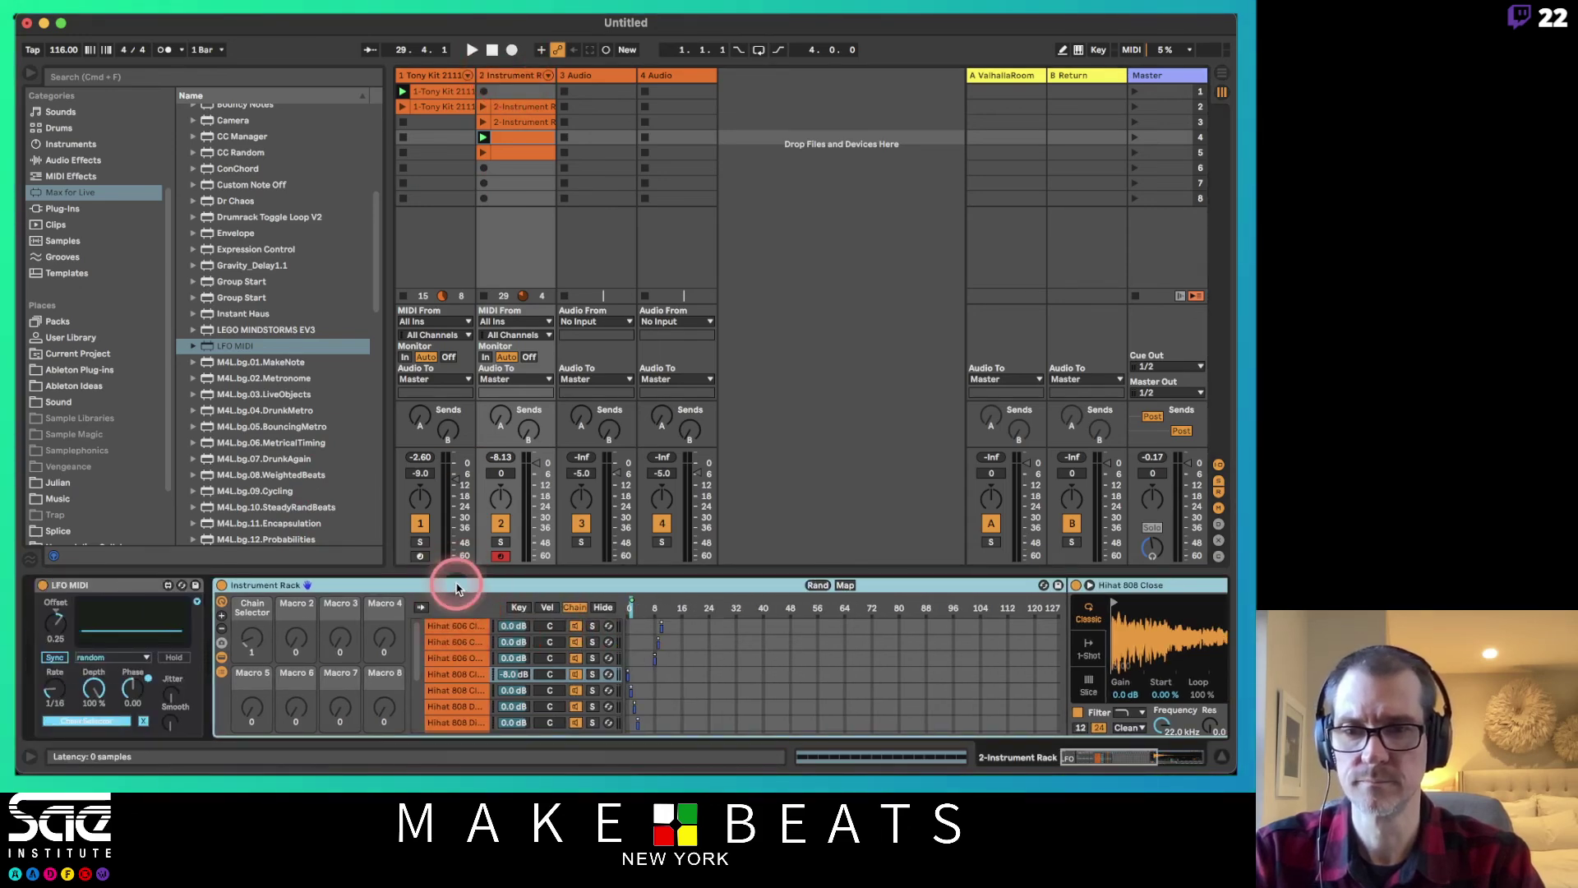
- Move the Instrument Rack from track 2 into the Tony Kit drum rack, and open the playing Tony Kit clip in an enlarged note editor
left_click_drag(457, 588, 169, 608)
left_click(444, 91)
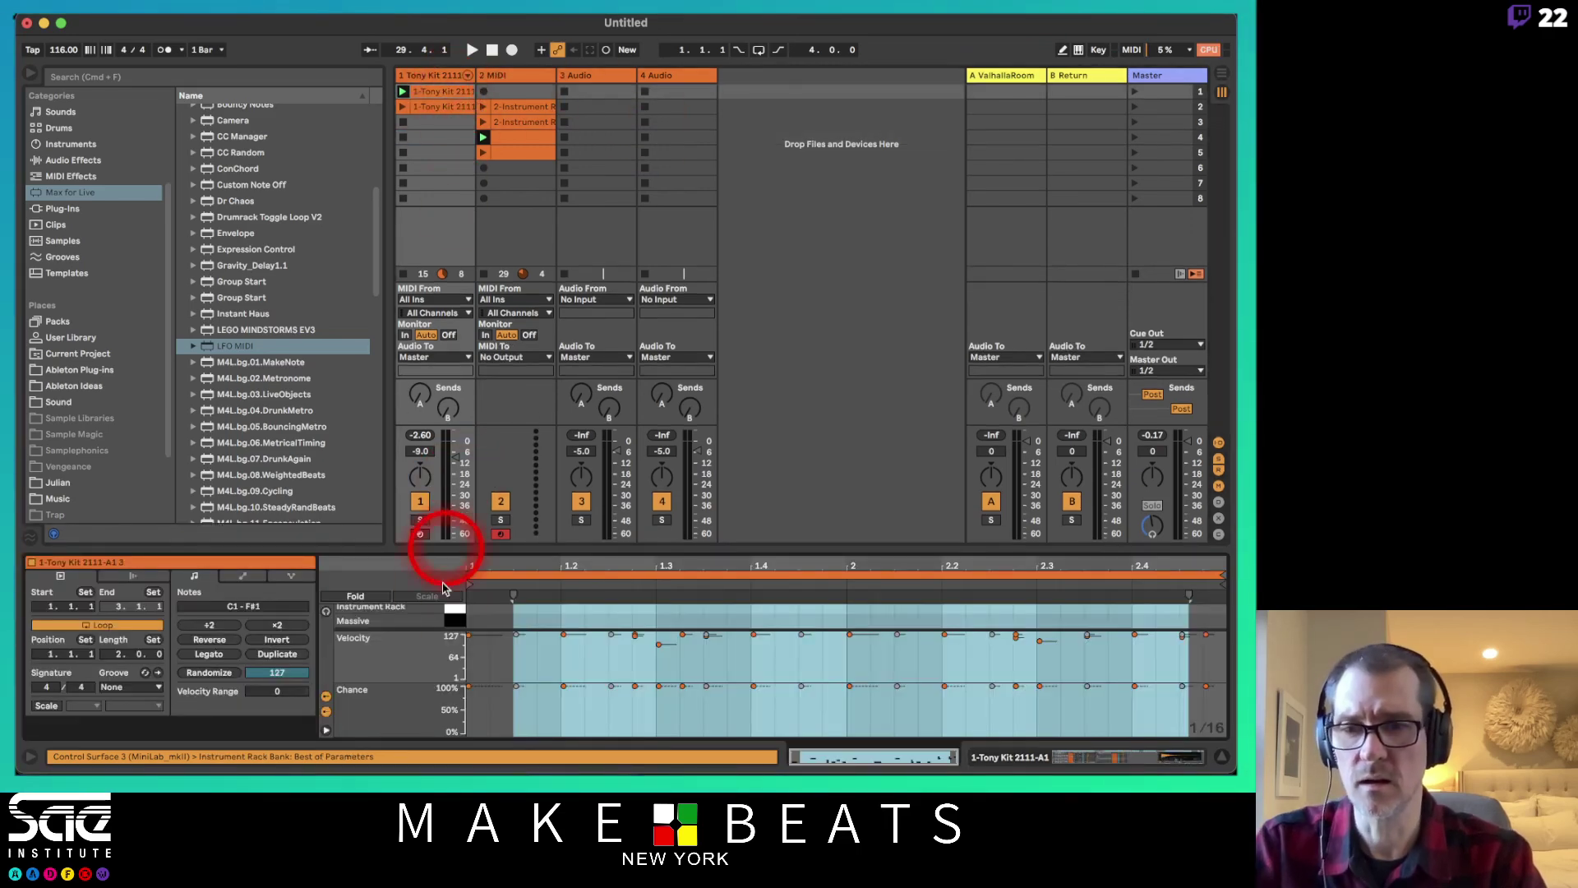
left_click_drag(420, 547, 405, 268)
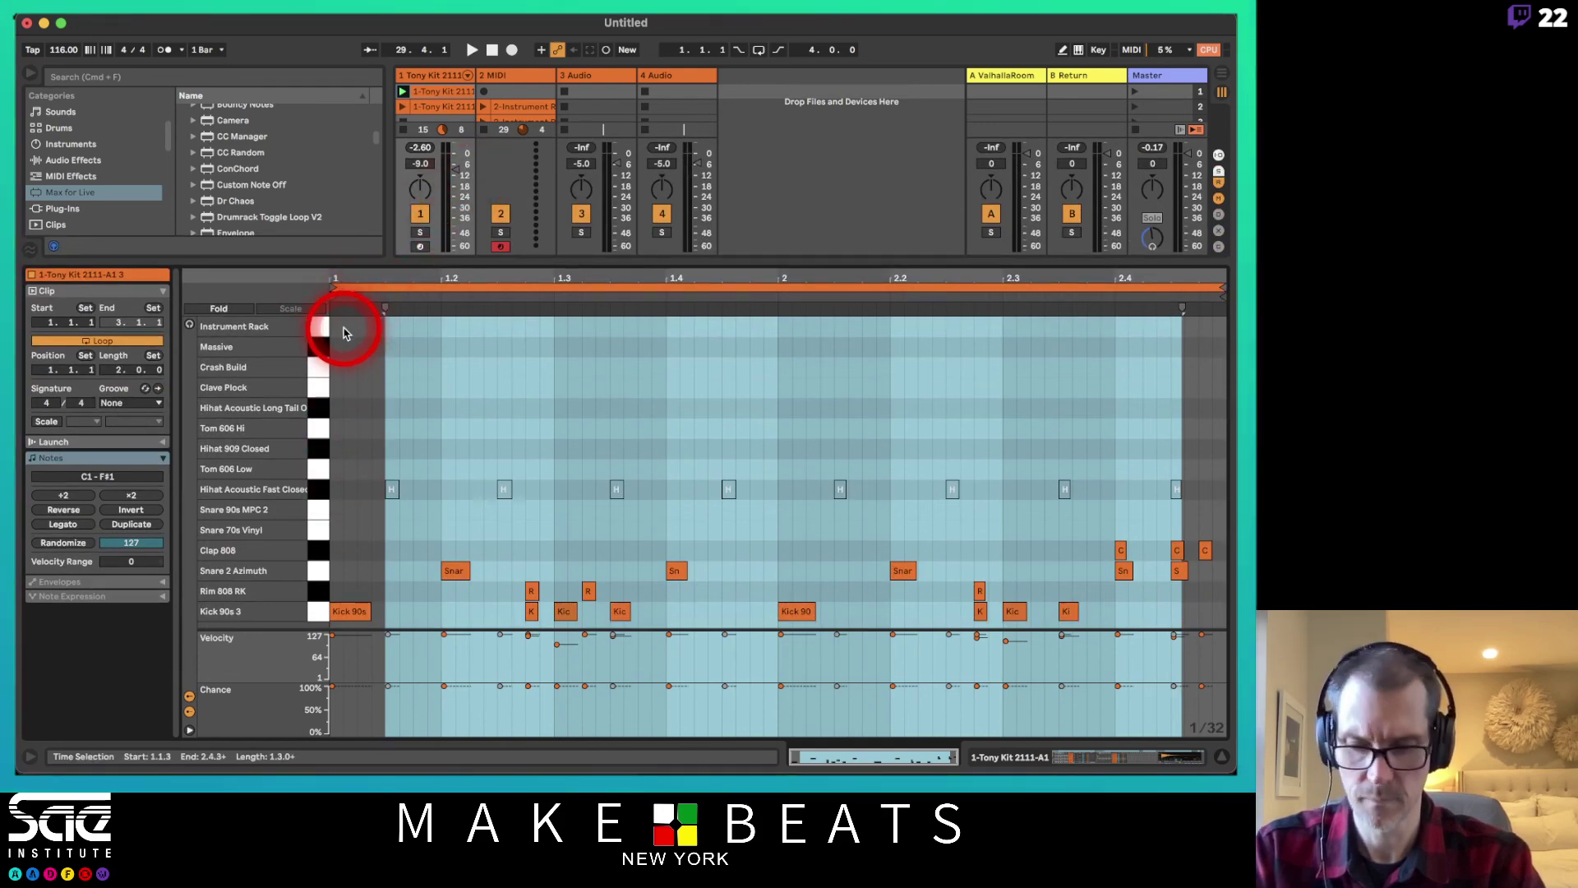
- Set the grid to 1/16 and draw continuous sixteenth notes on the Instrument Rack row across the two-bar clip
key("alt+e")
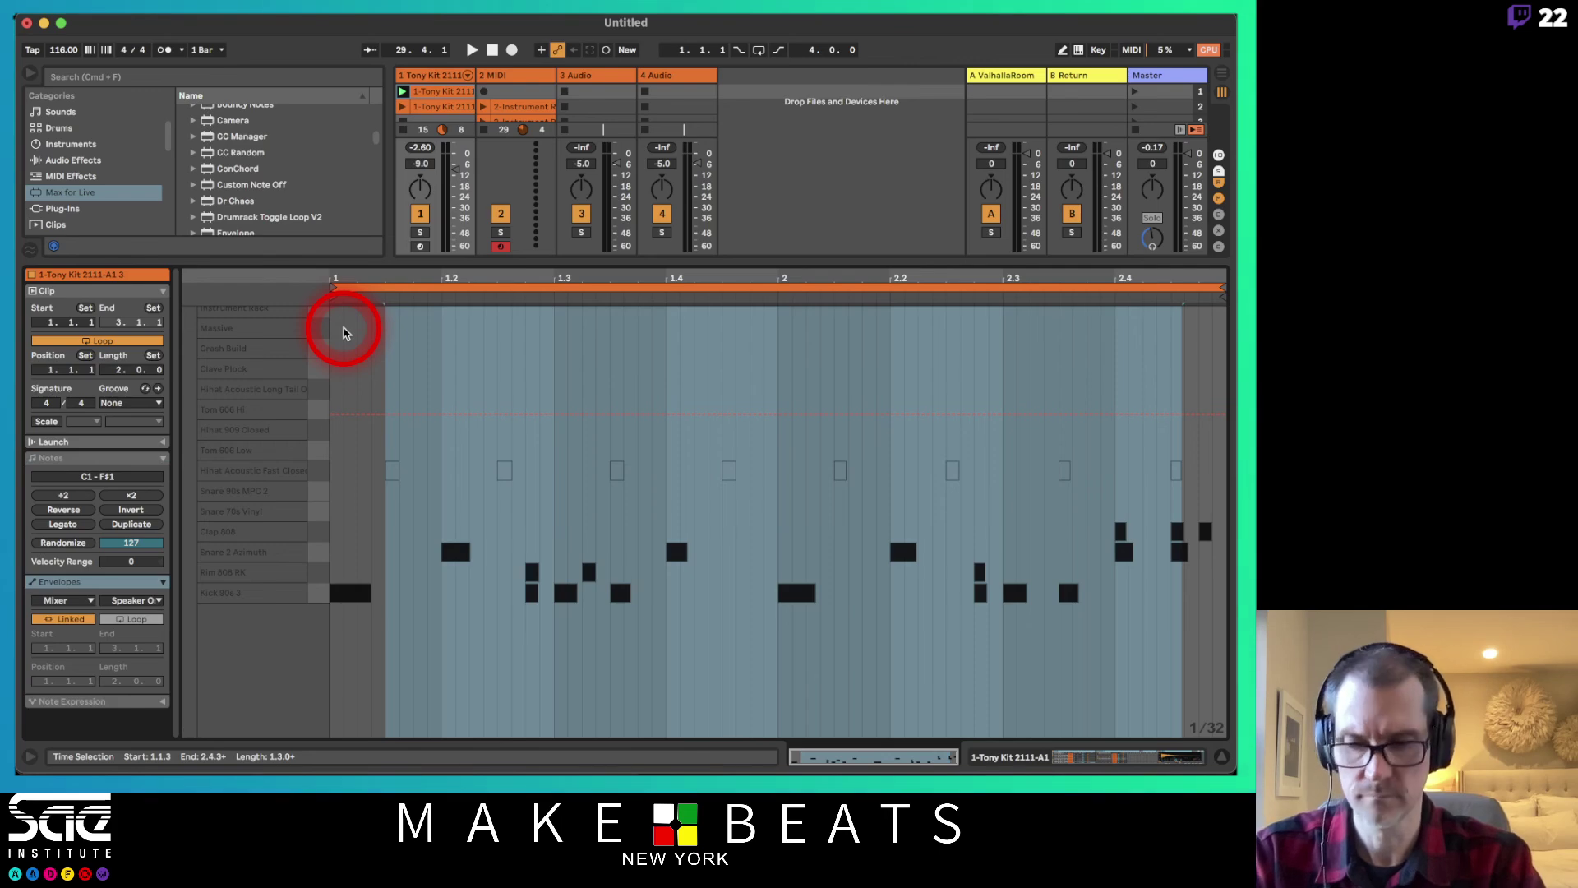
key("alt+e")
key("super+2")
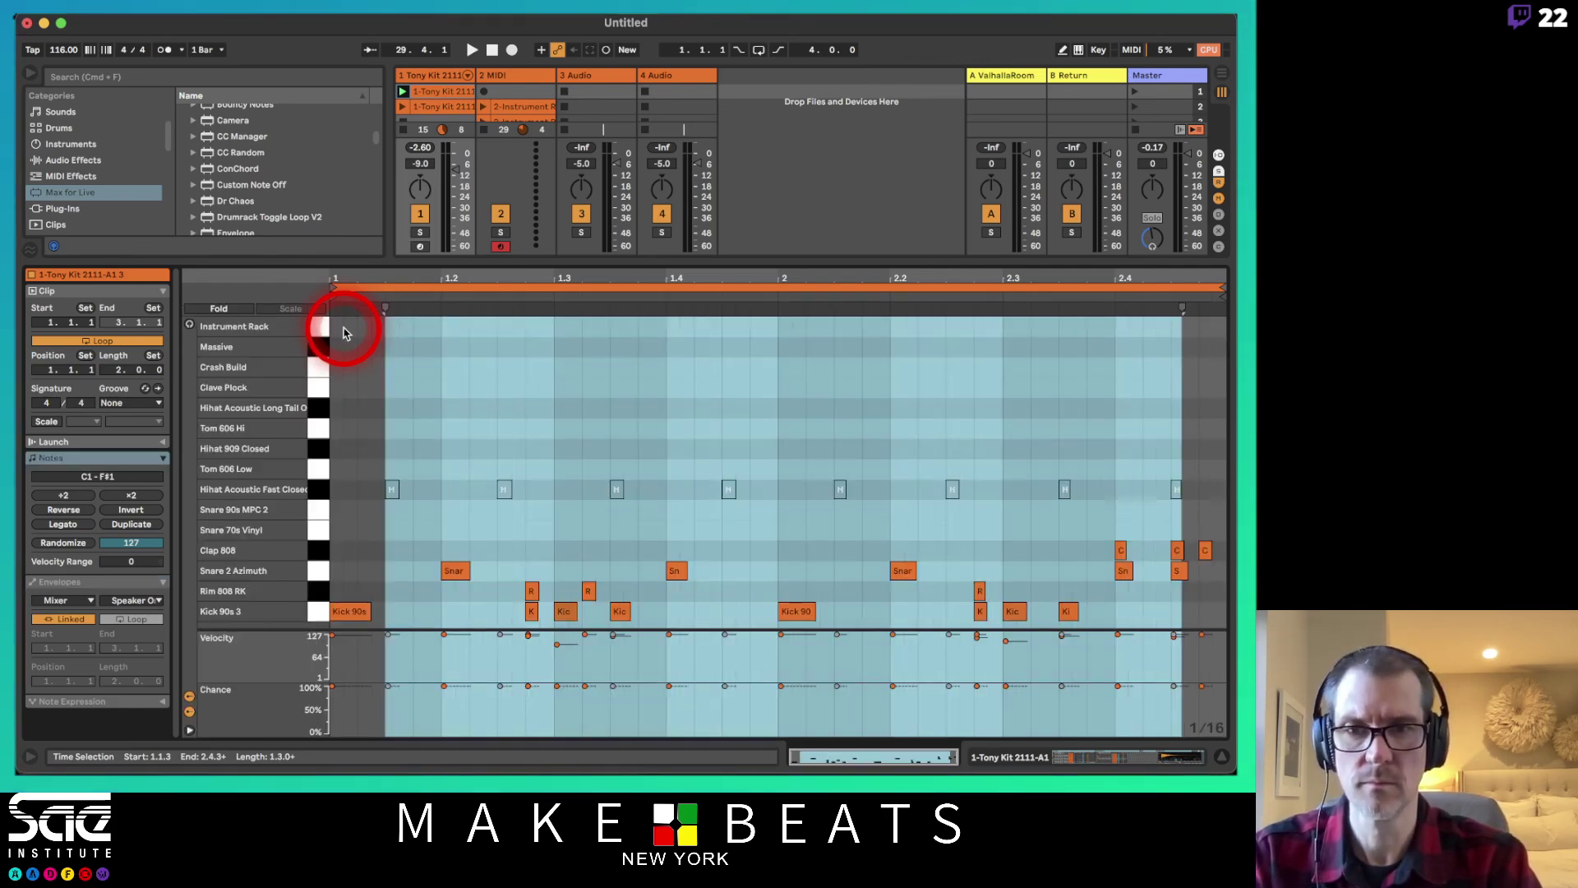
key("b")
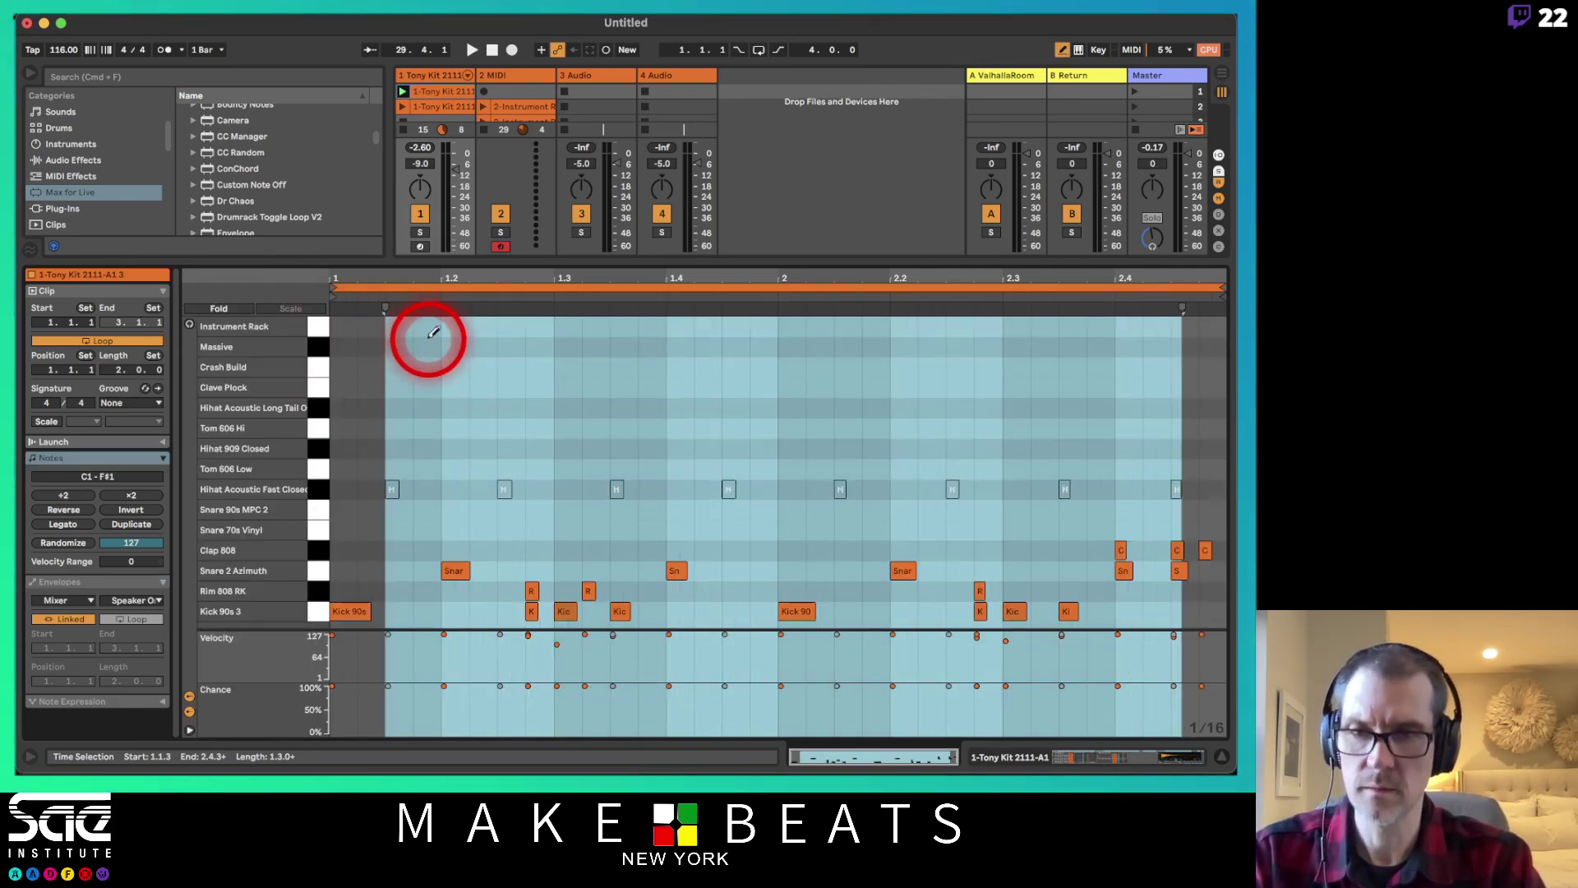
left_click_drag(350, 325, 1223, 327)
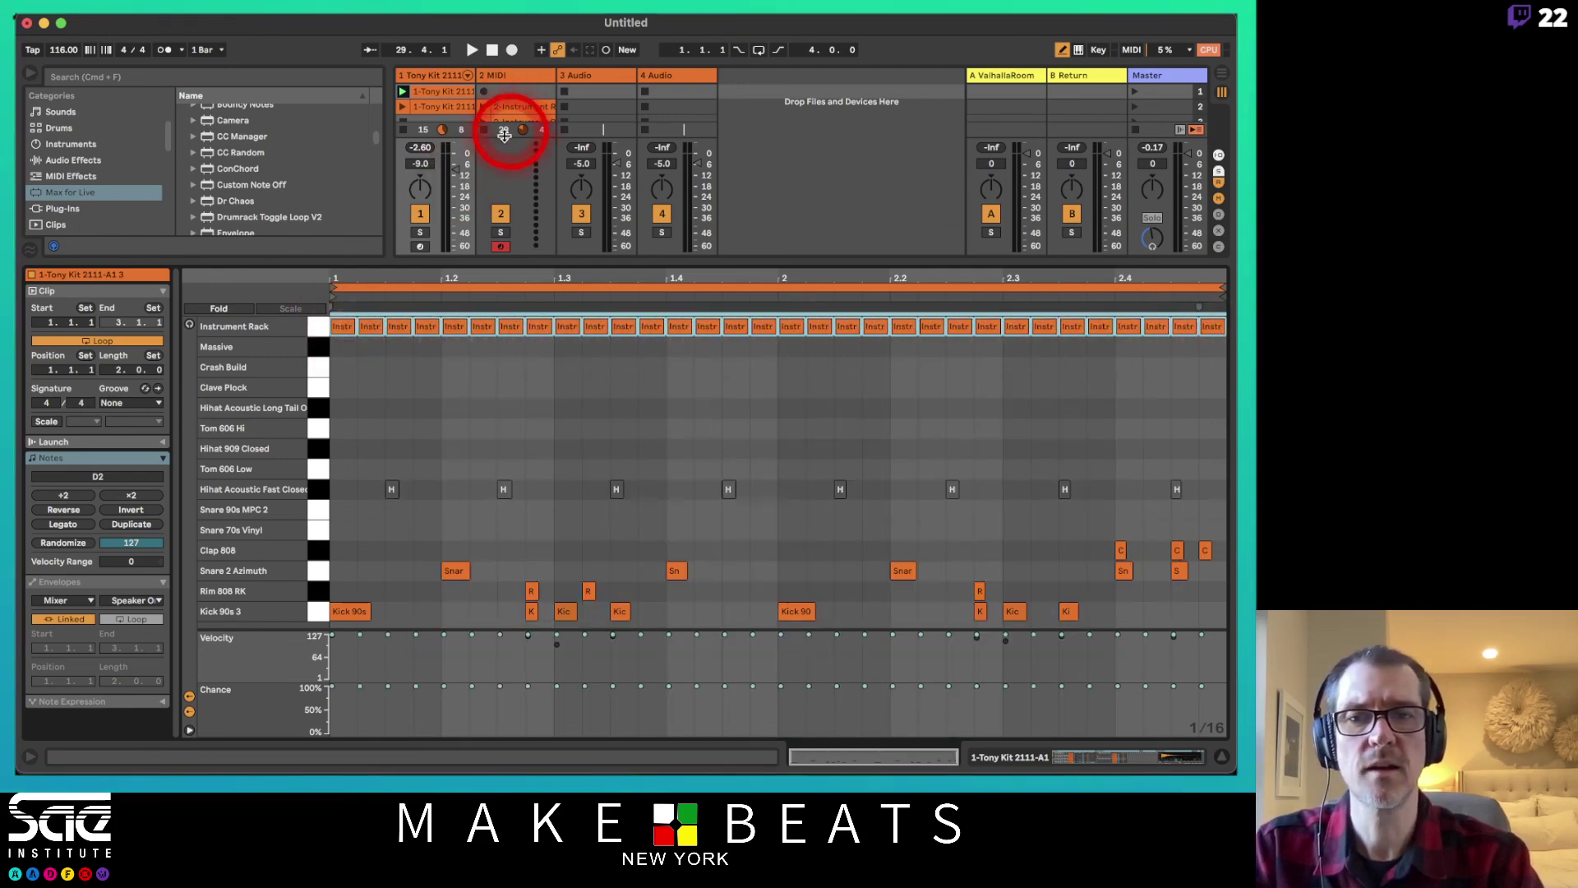
- Mute MIDI track 2 and play the Tony Kit clip with its new hi-hat notes
left_click(510, 213)
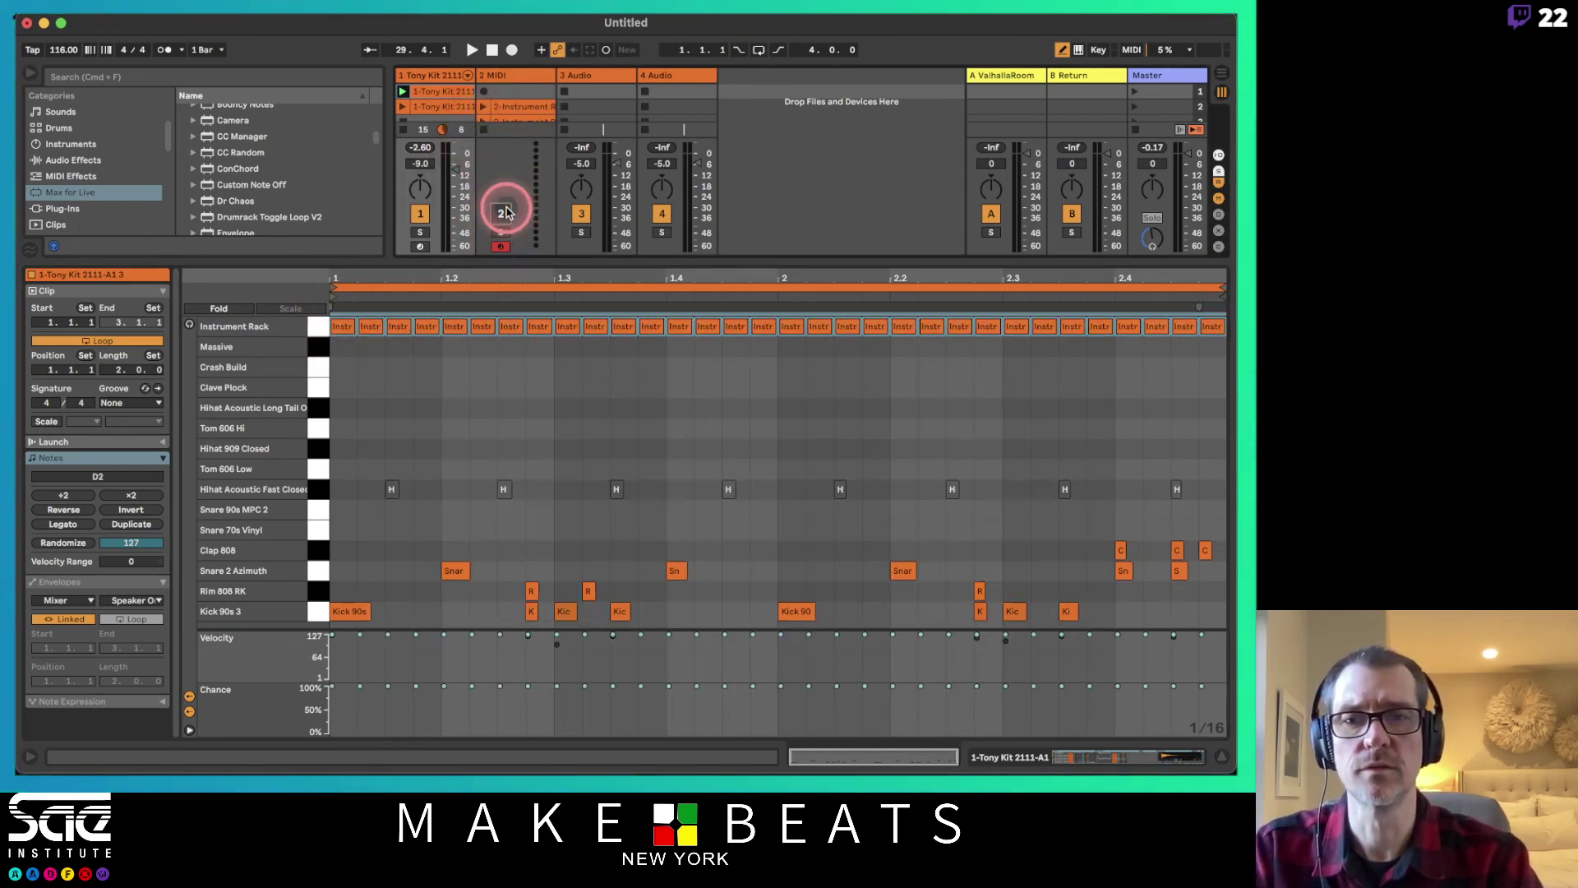
key("space")
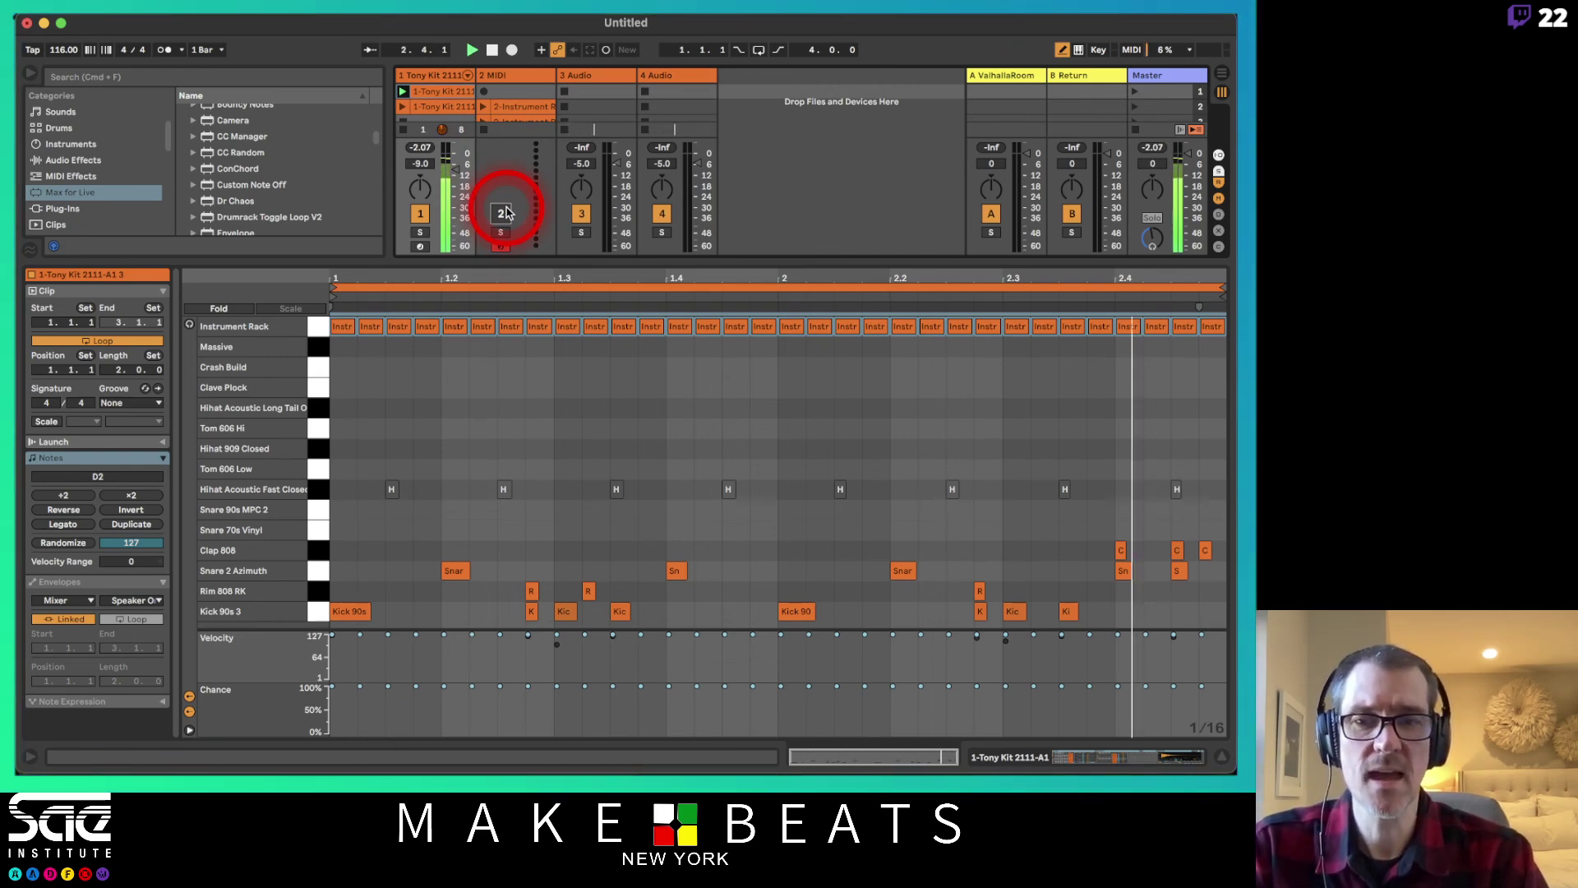
- Select all Instrument Rack notes in the Tony Kit clip and lower their Chance together
left_click(343, 336)
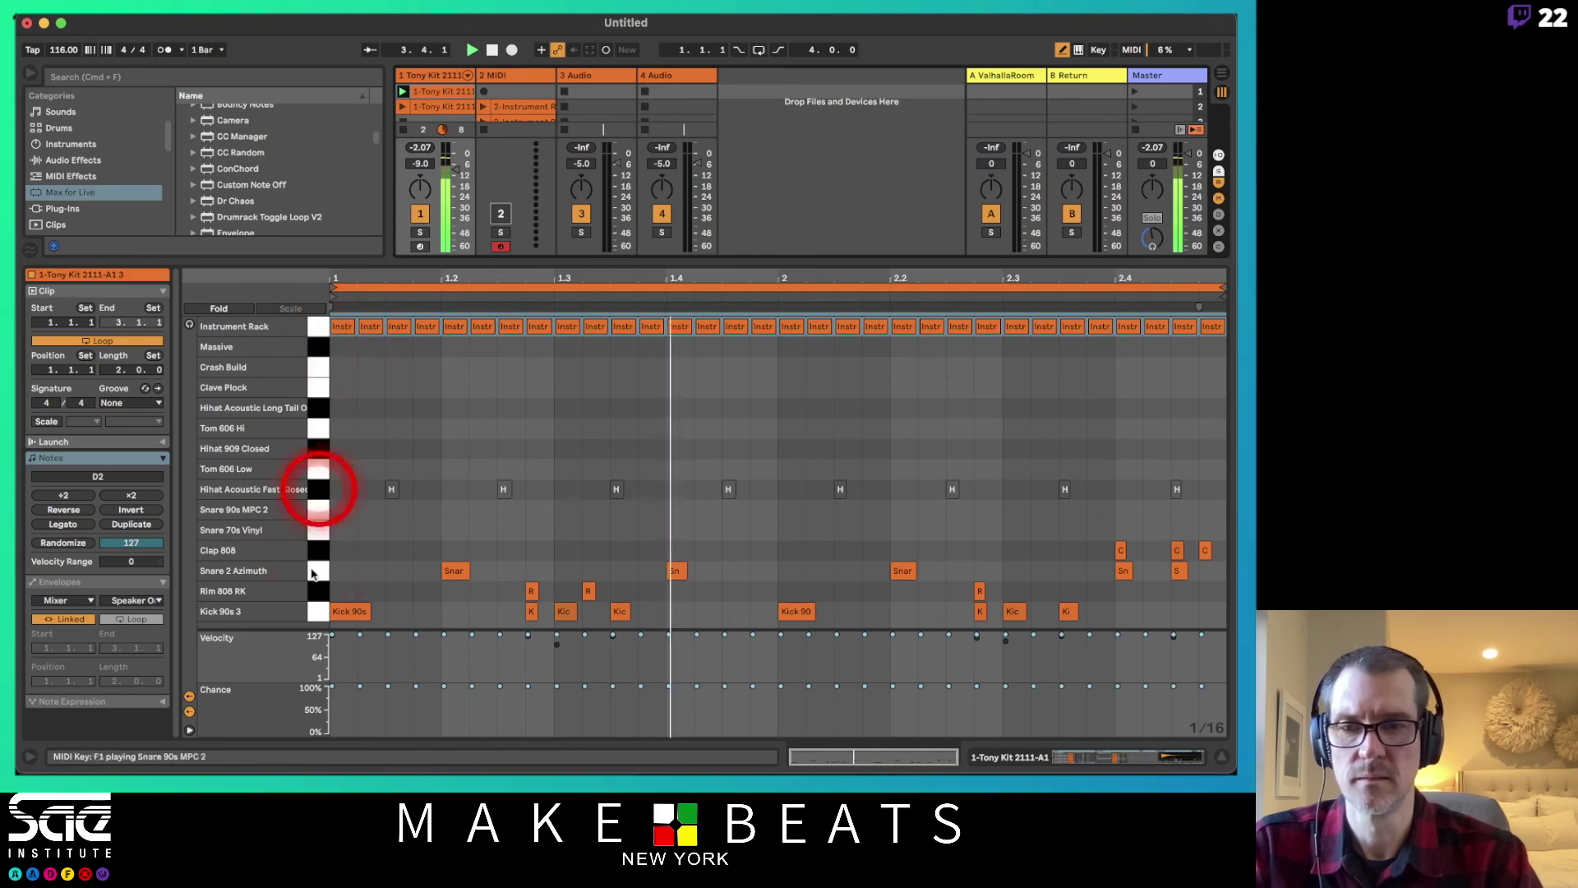
left_click_drag(338, 687, 329, 689)
left_click(318, 588)
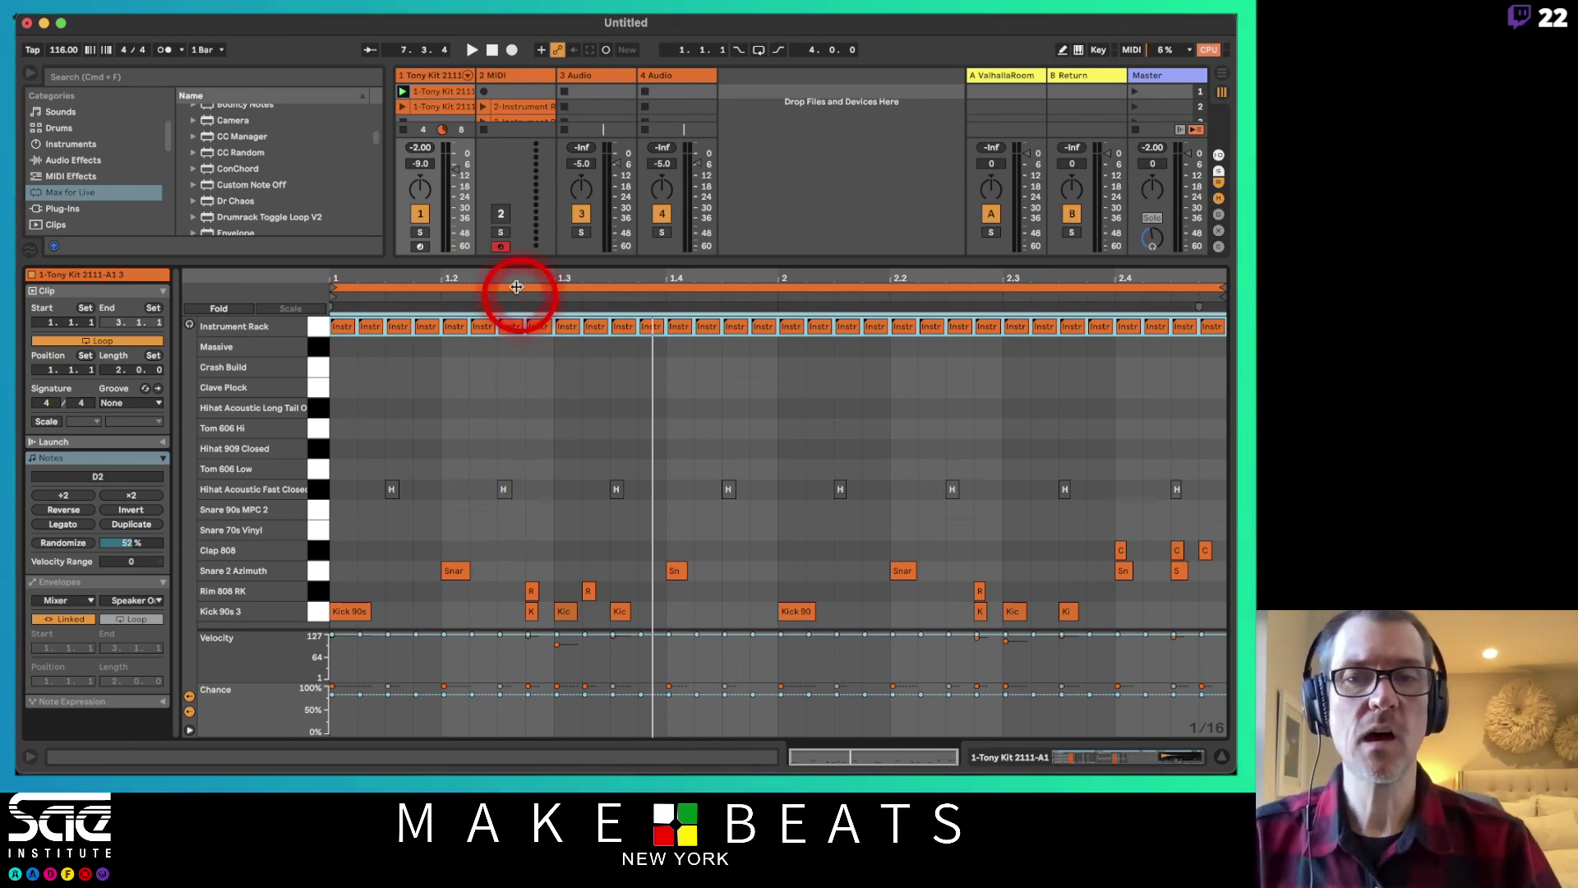
- Shrink the clip editor to reveal more of the mixer, select MIDI track 2, and switch to OBS
left_click_drag(500, 259, 528, 489)
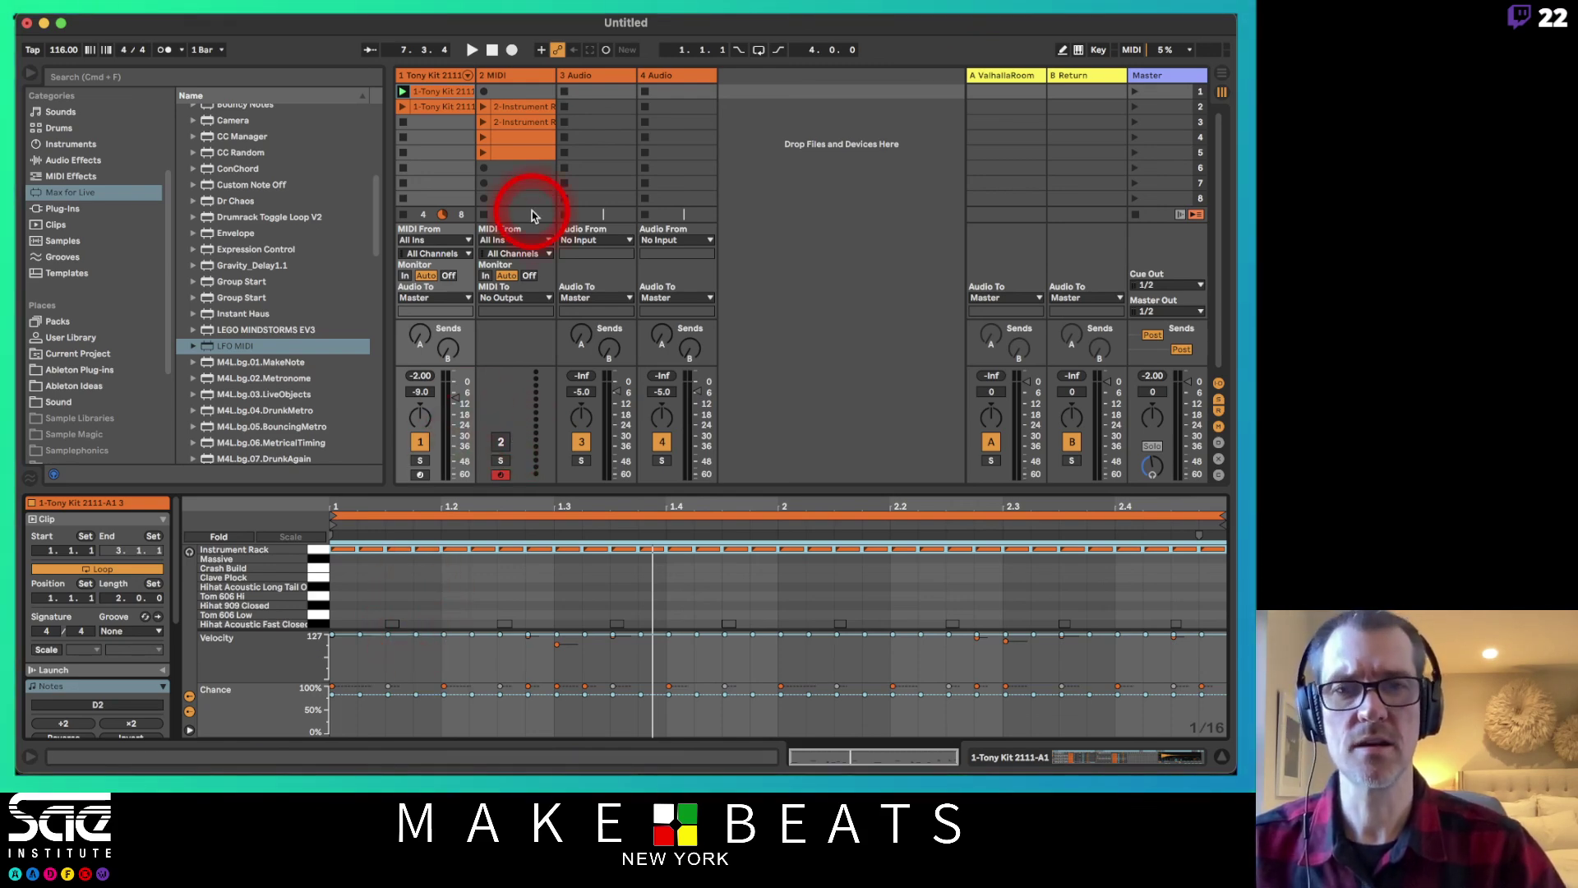
left_click(520, 78)
key("super+Tab")
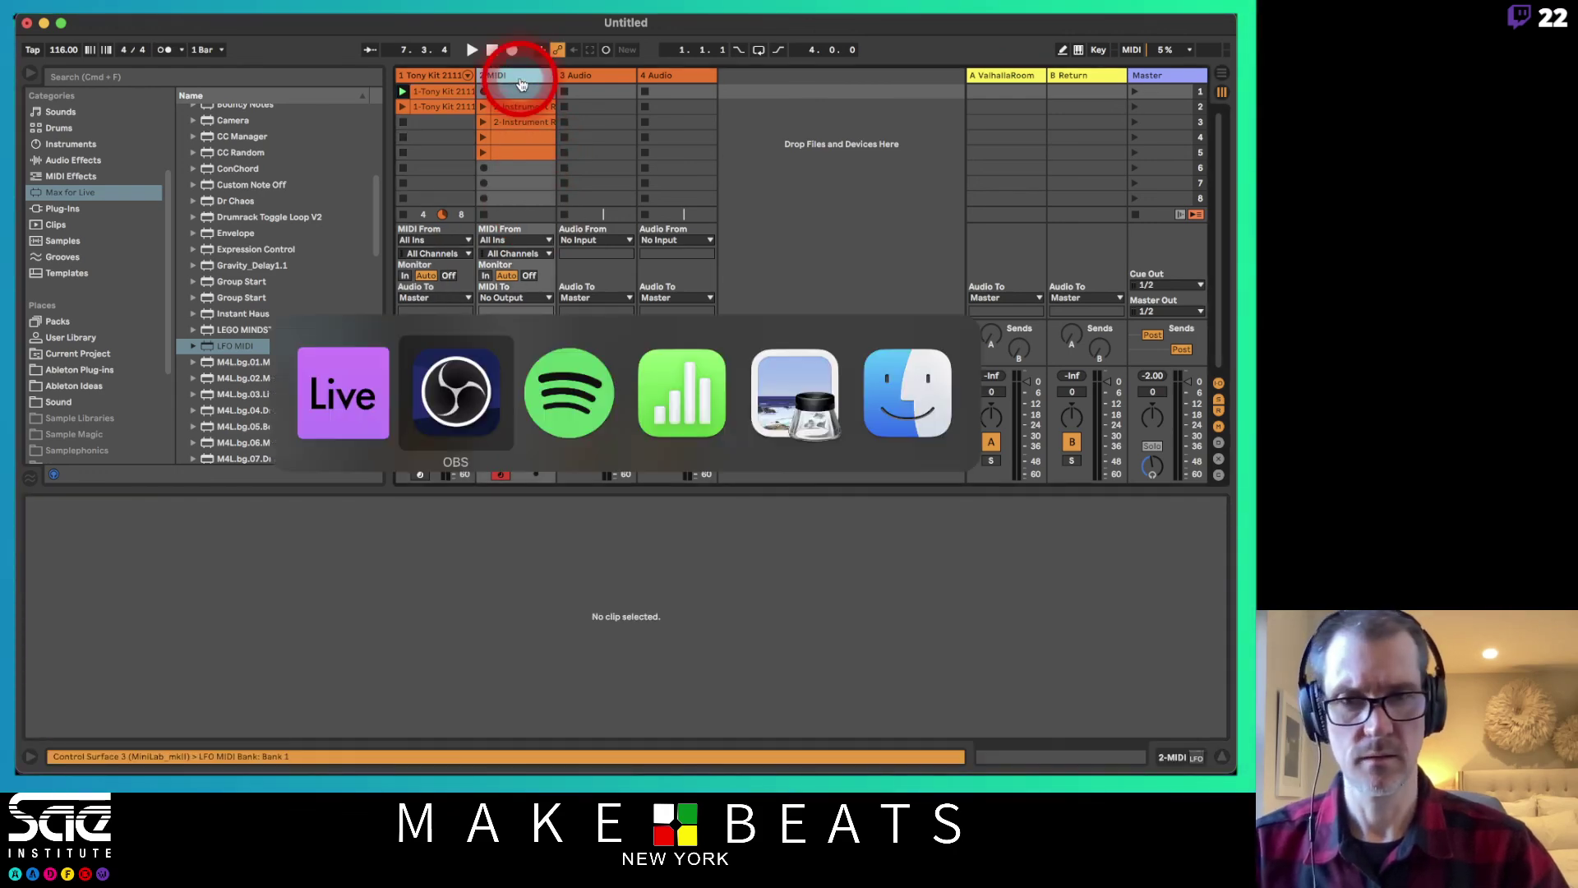